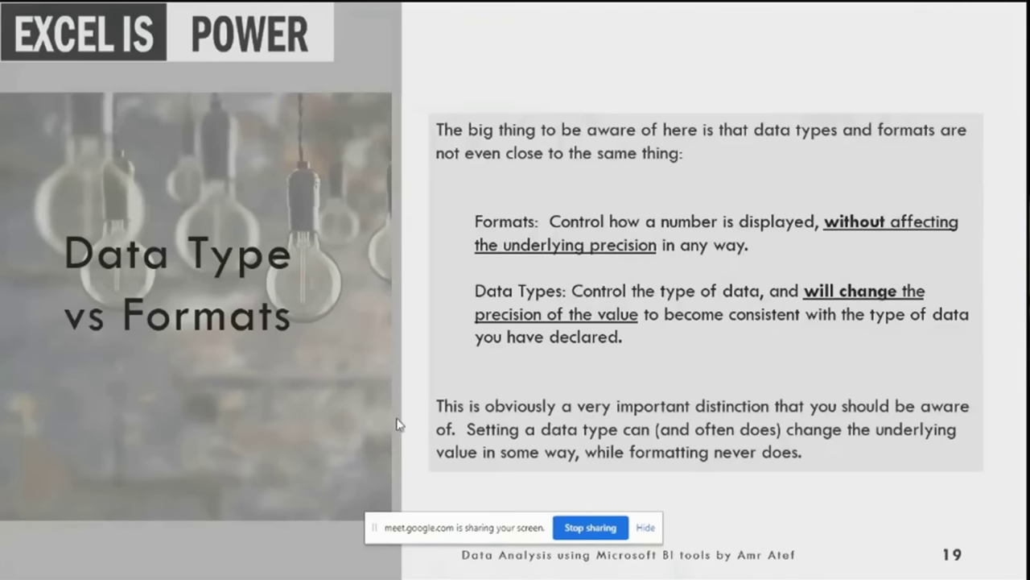
Leave the slide show at the Data Sets Demo slide and open the DataSets workbook in Excel.
key("Right")
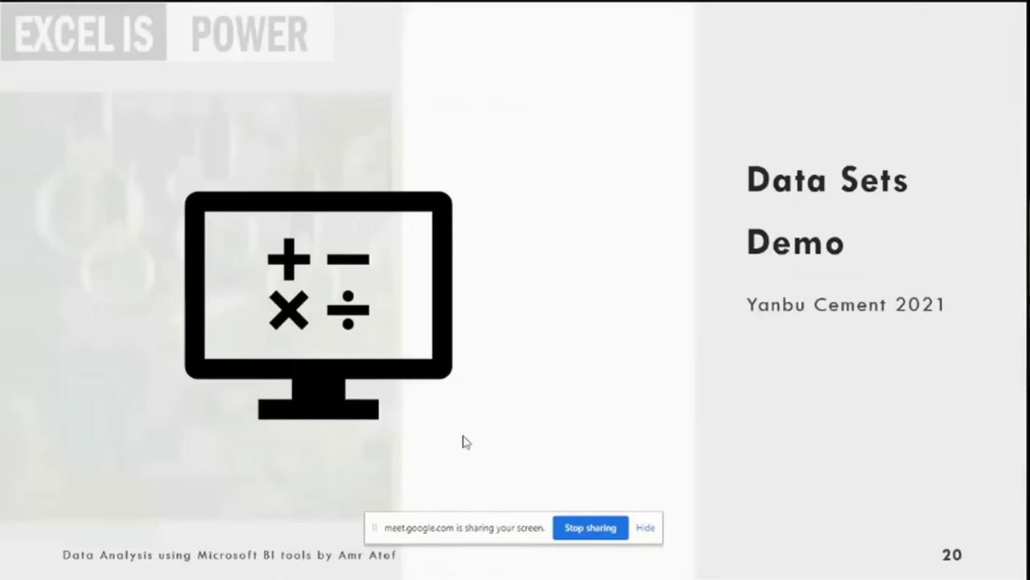
key("Escape")
mouse_move(460, 544)
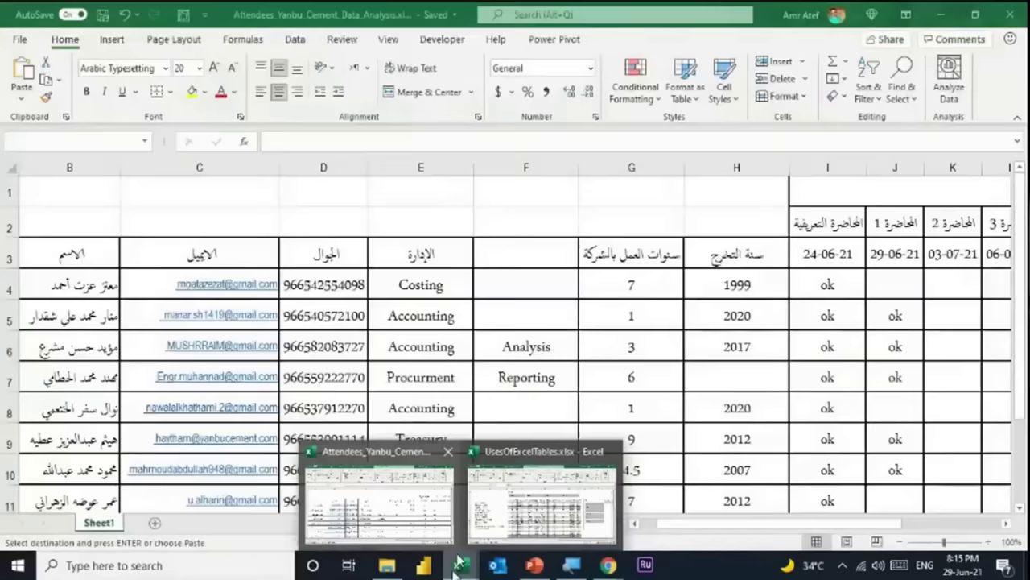
left_click(386, 565)
left_click(243, 171)
double_click(243, 172)
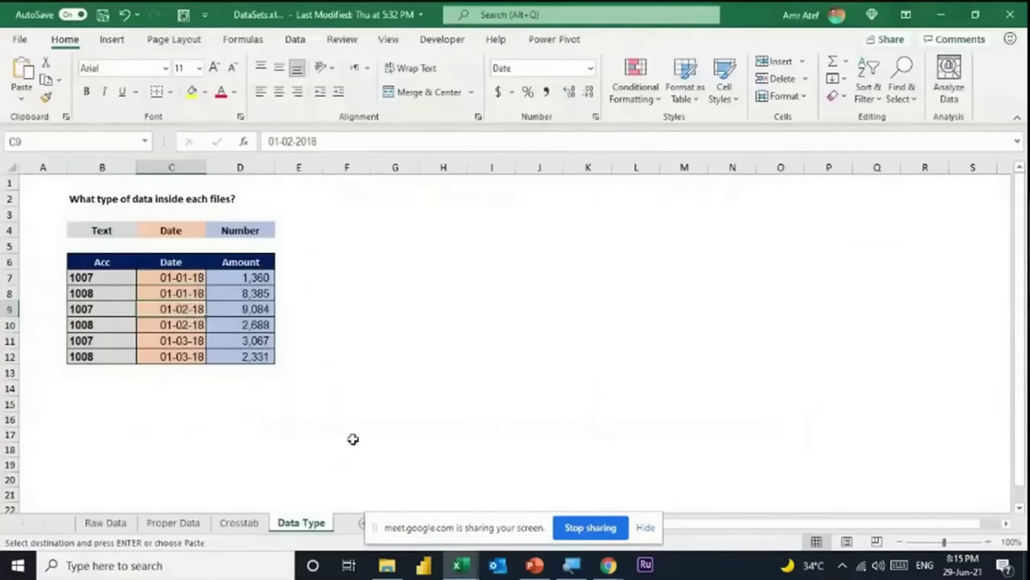
On the Proper Data sheet, select the proper data set's whole contiguous region to examine its extent.
left_click(174, 524)
left_click(219, 302)
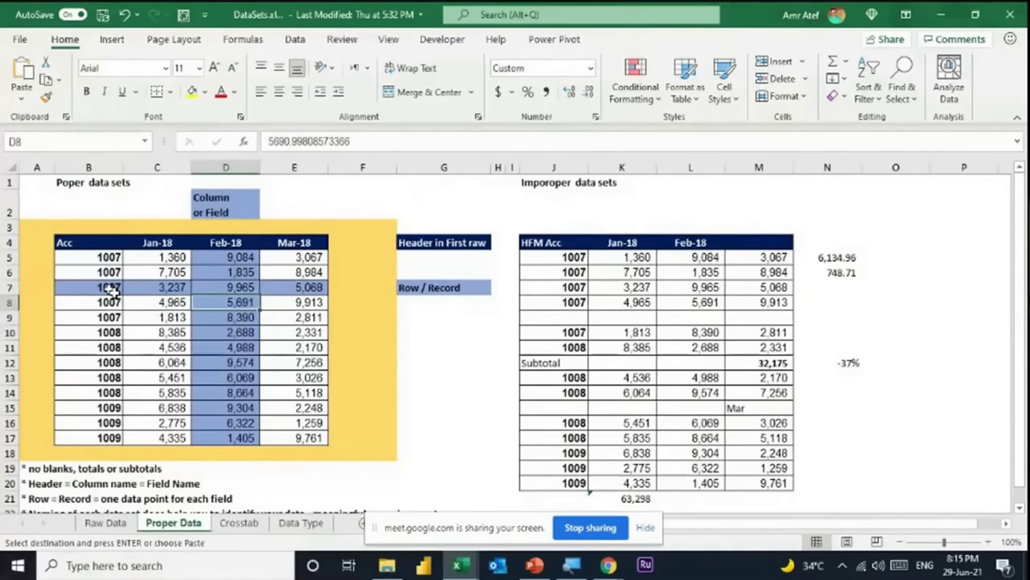
left_click(210, 291)
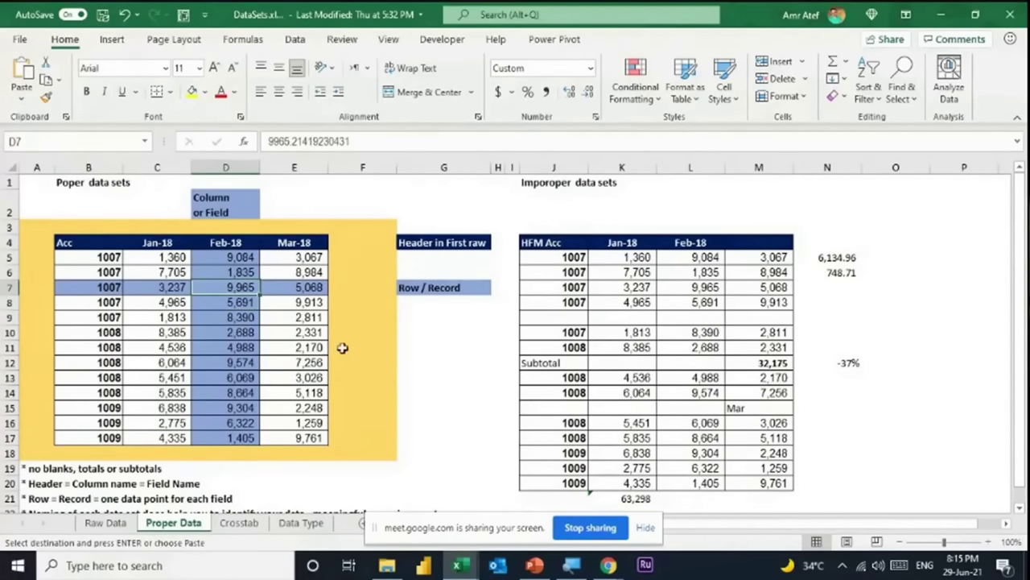
left_click(184, 347)
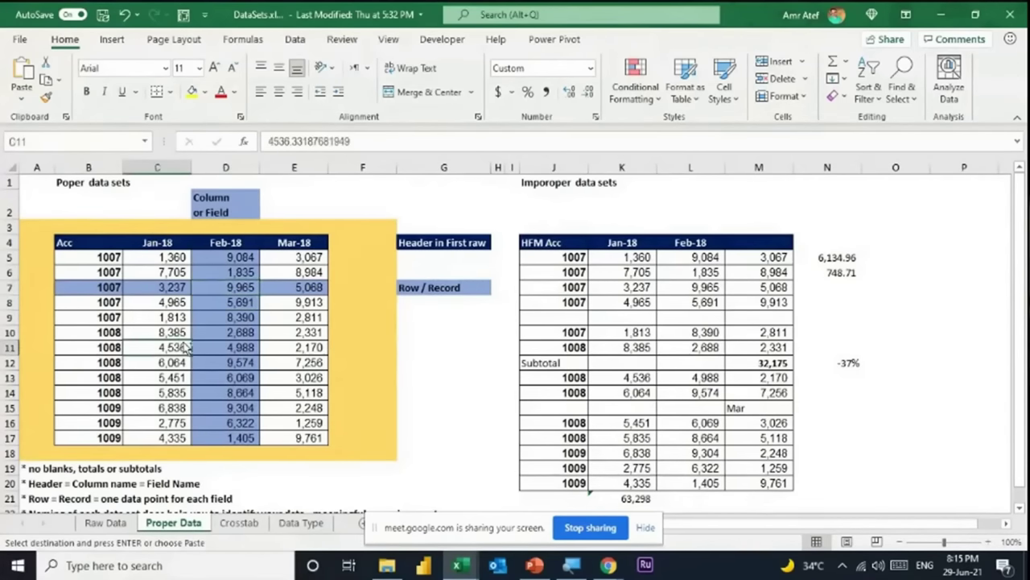
key("ctrl+a")
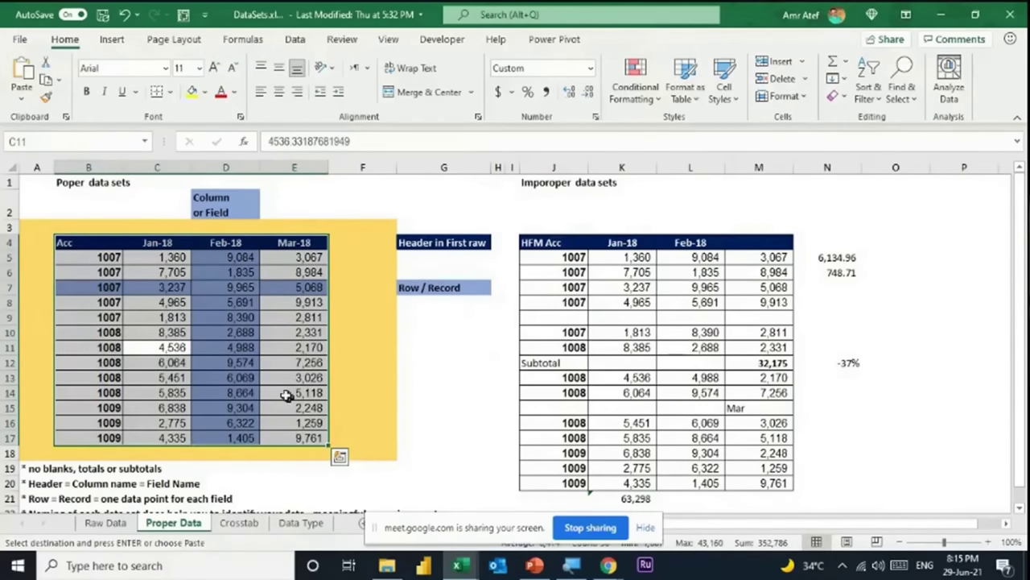
key("Tab")
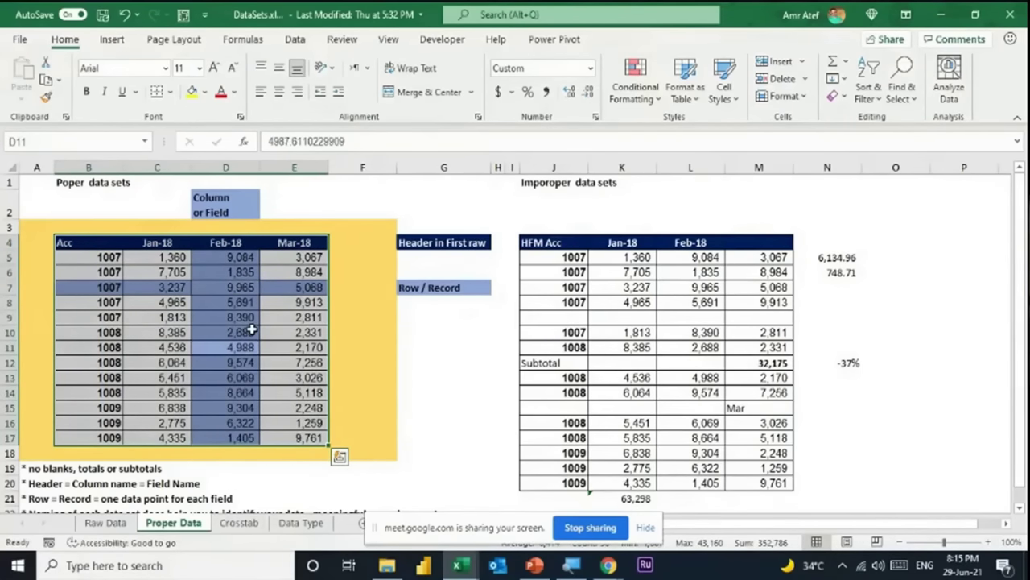
Select the contiguous regions above and below the blank row of the improper data set to compare their extents.
left_click(581, 286)
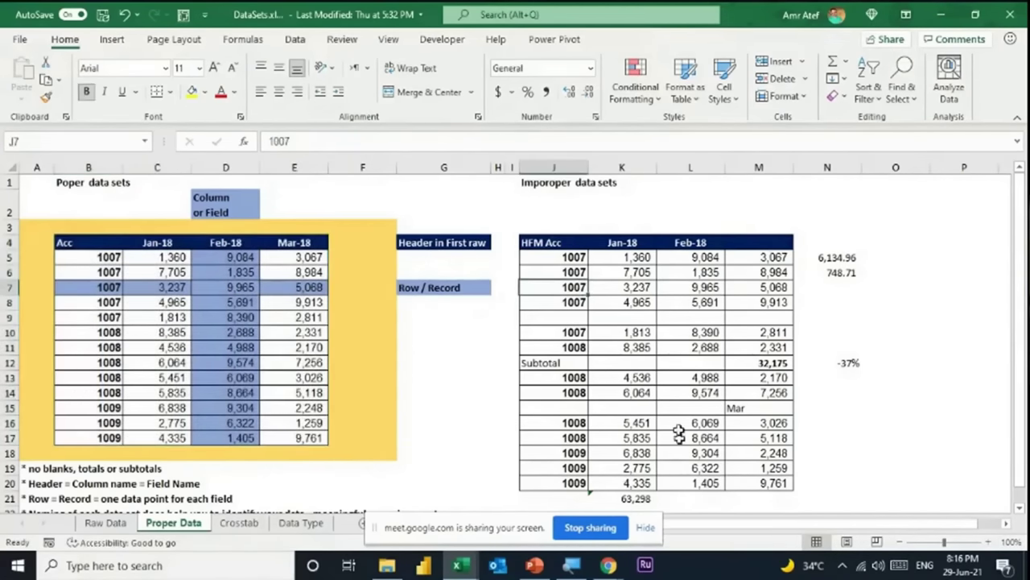
left_click(638, 301)
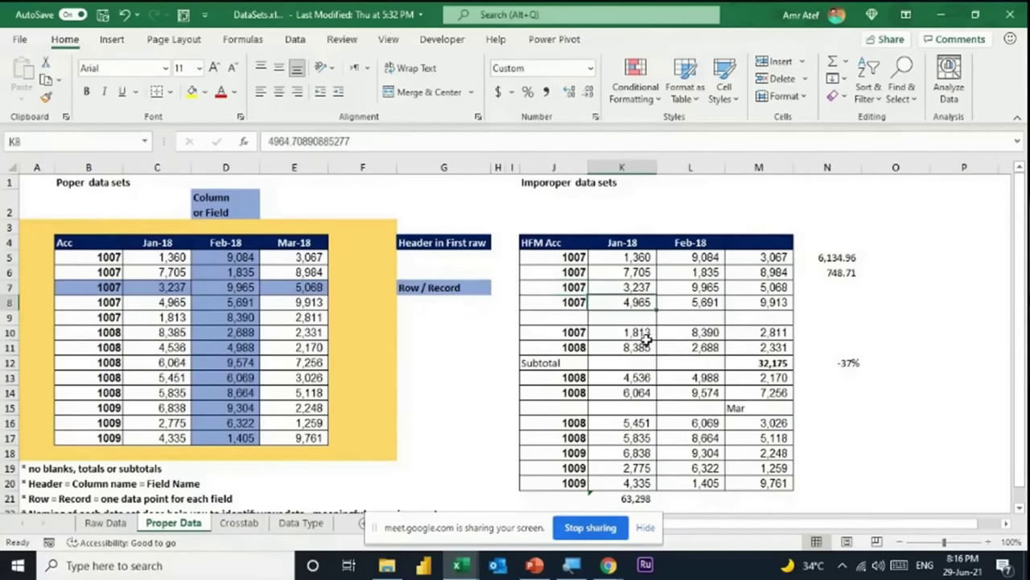
key("ctrl+a")
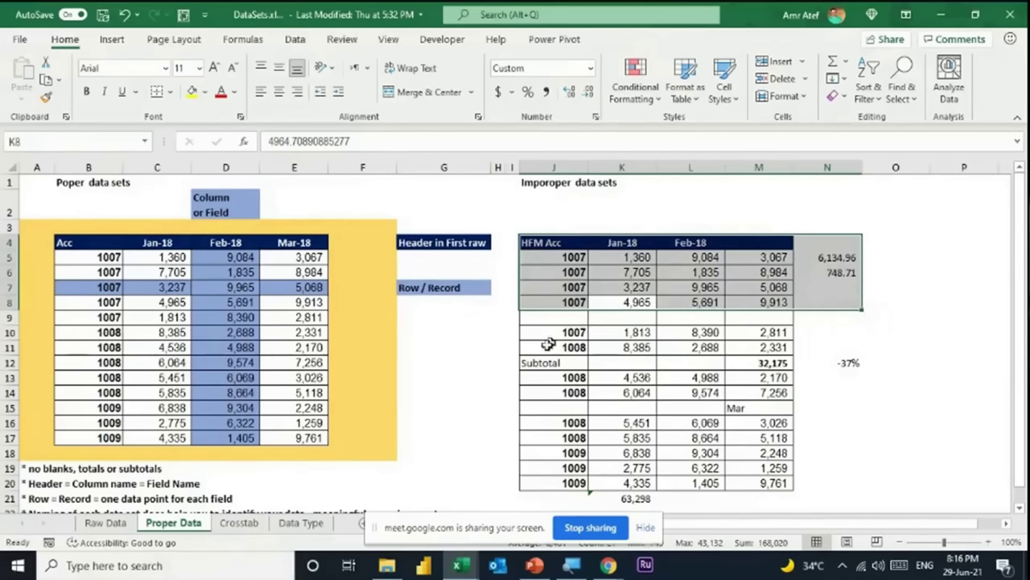
left_click(640, 347)
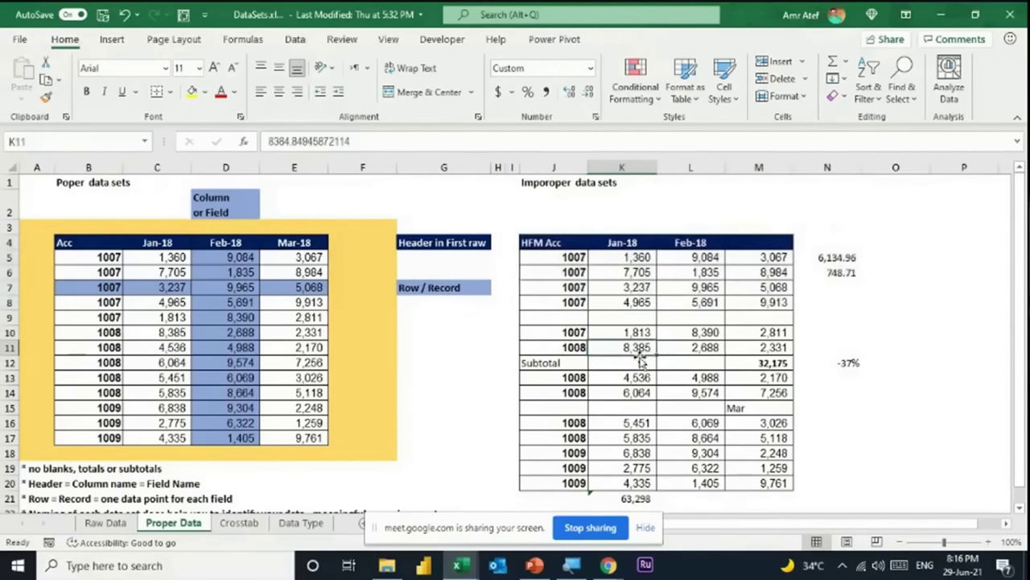
key("ctrl+a")
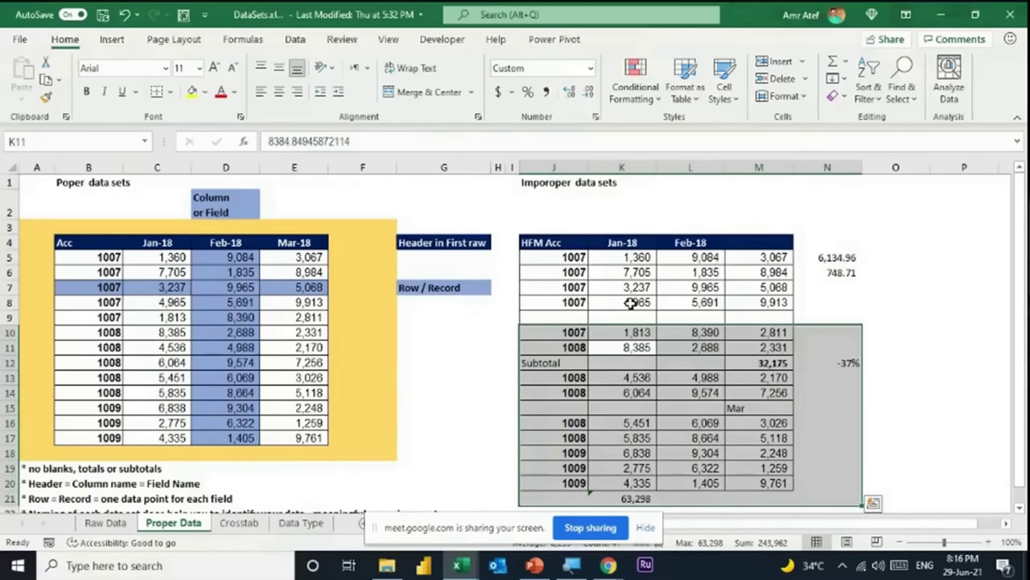
Try to create a PivotTable on a new worksheet from the improper data range J4:M20.
left_click_drag(545, 242, 779, 480)
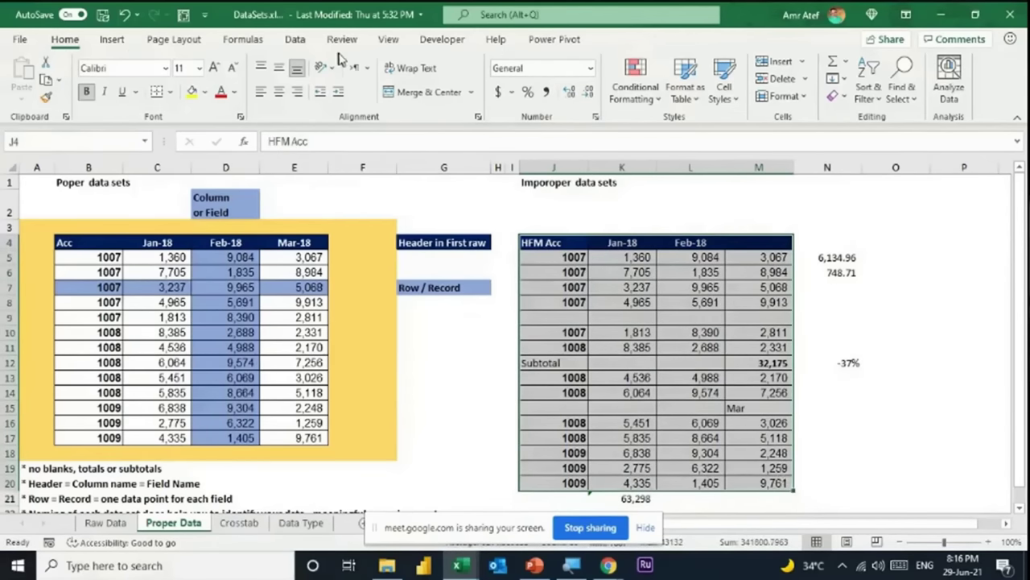
left_click(114, 42)
left_click(27, 100)
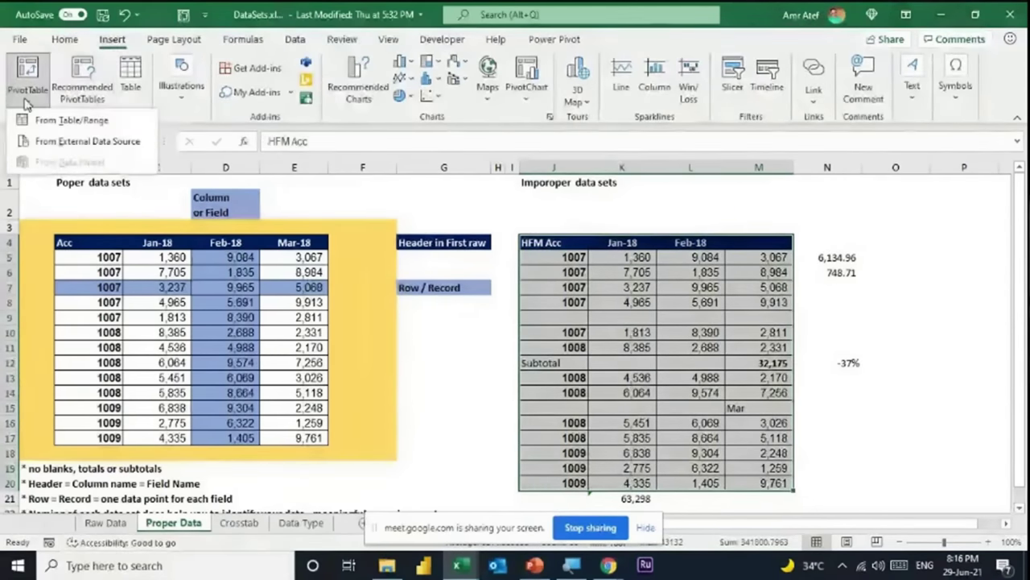
left_click(64, 119)
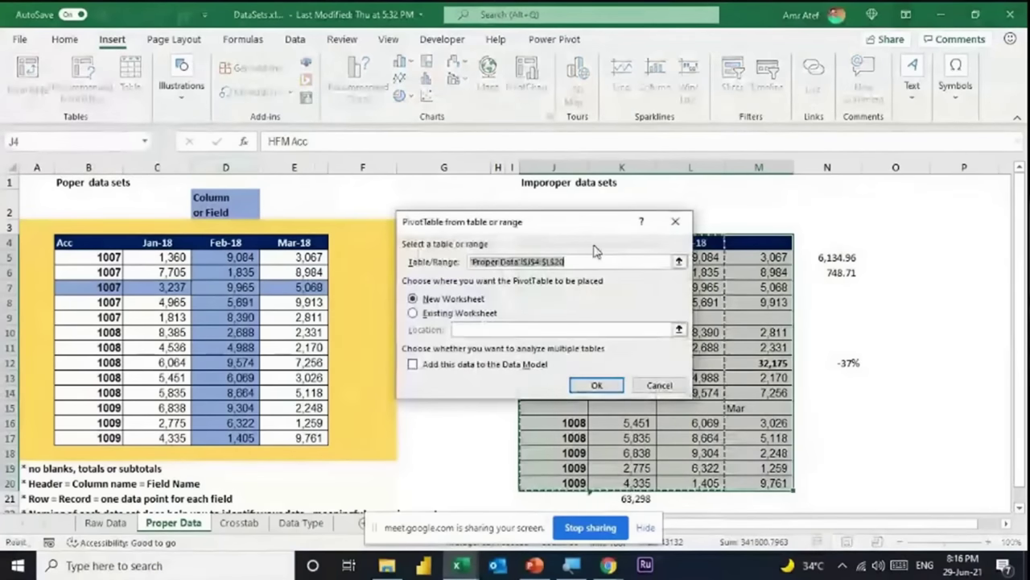
left_click_drag(582, 227, 333, 184)
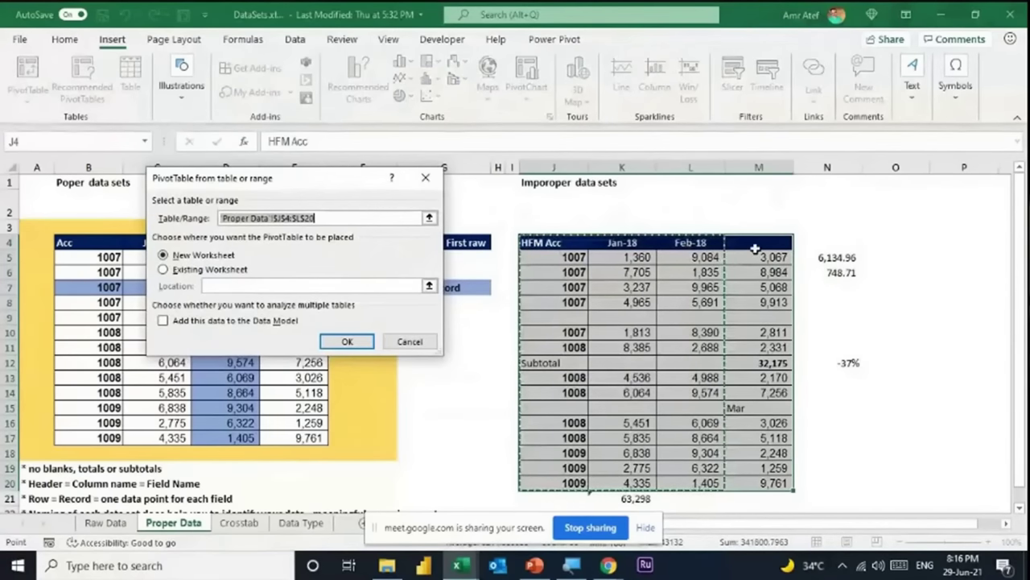
left_click(429, 217)
left_click_drag(549, 243, 771, 483)
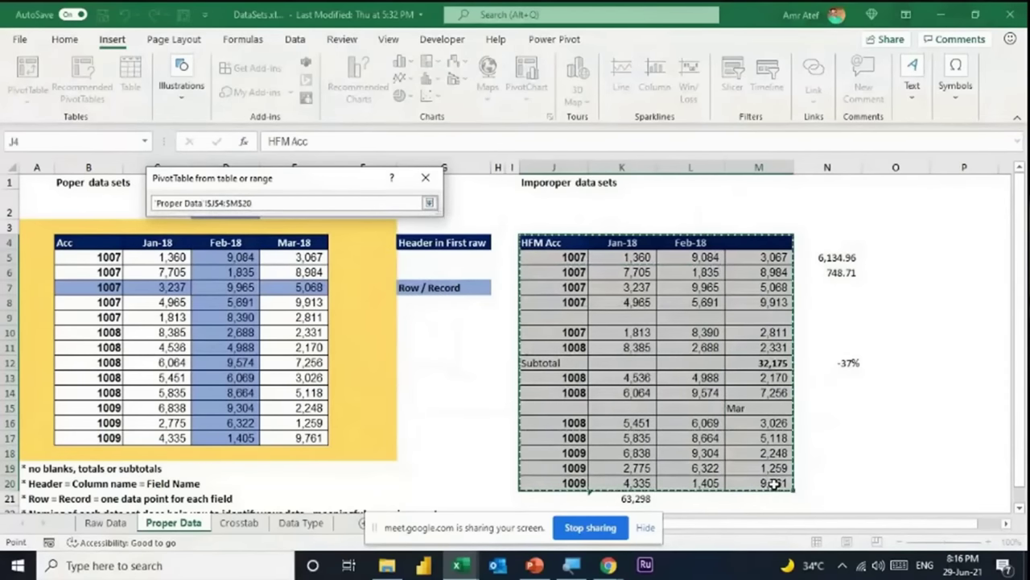
left_click(430, 203)
left_click(353, 344)
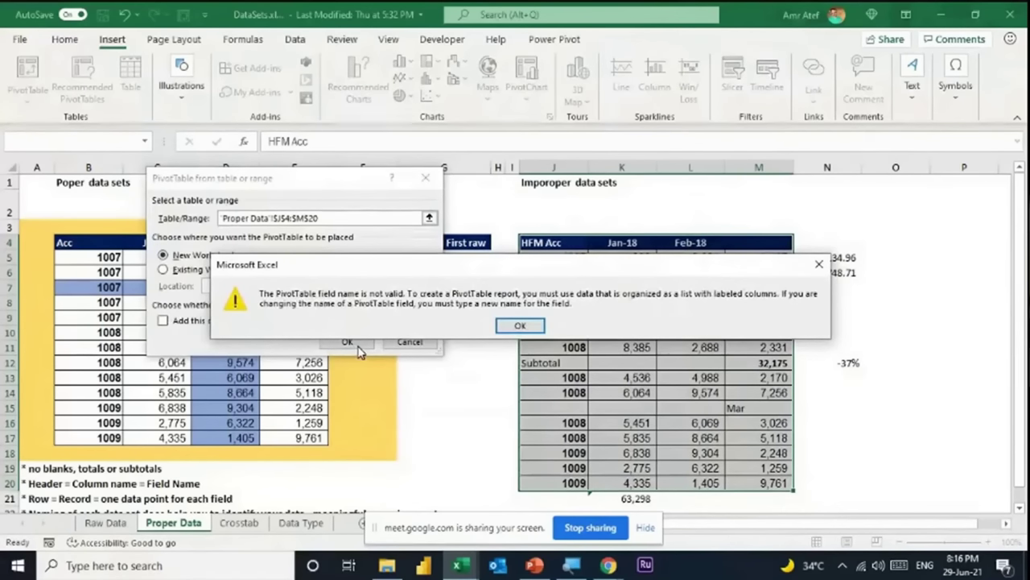
left_click(516, 325)
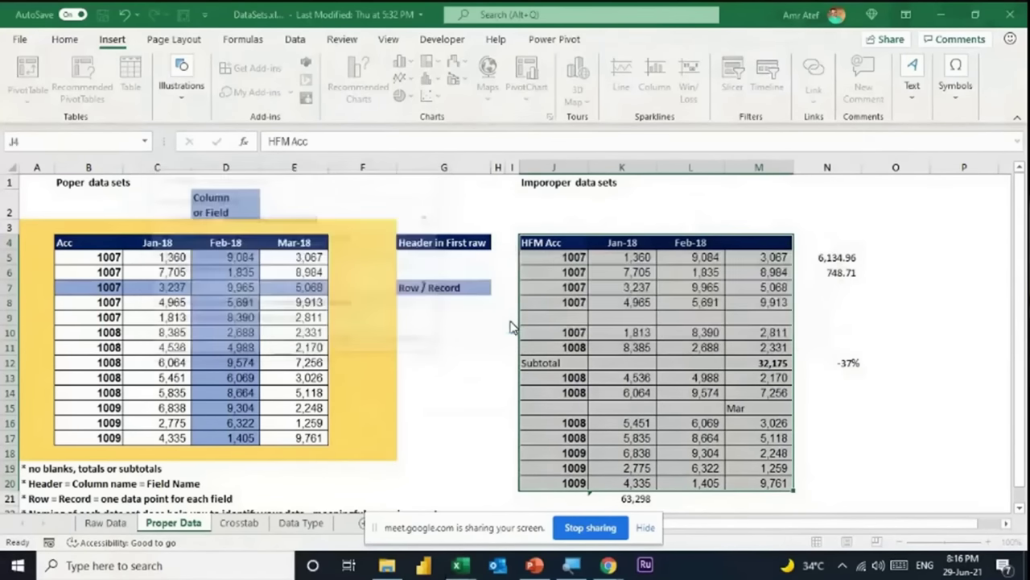
Select the proper data set's range B4:E17, headers included, to contrast it with the improper one.
left_click(648, 288)
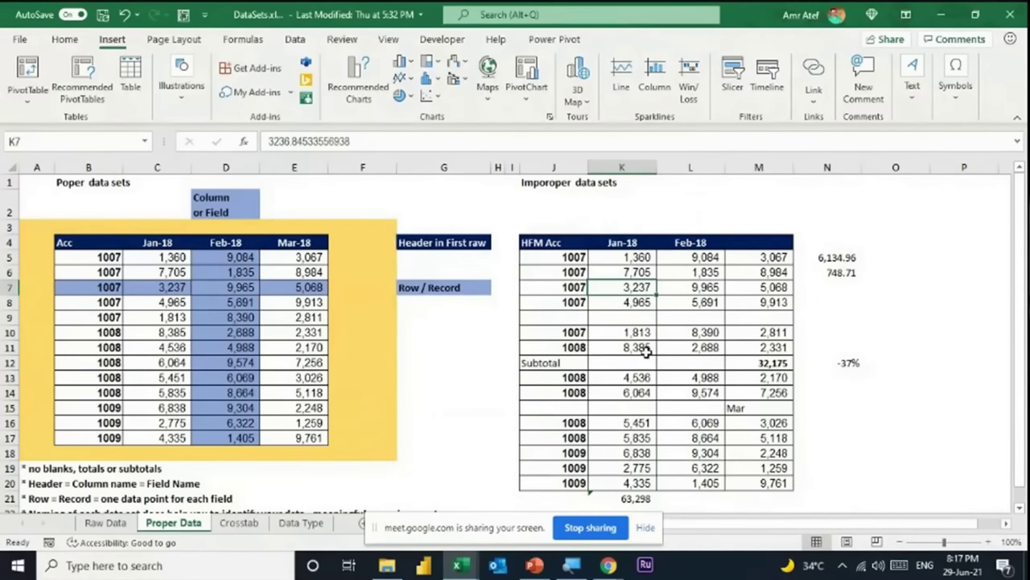
left_click(117, 245)
left_click_drag(139, 253, 311, 437)
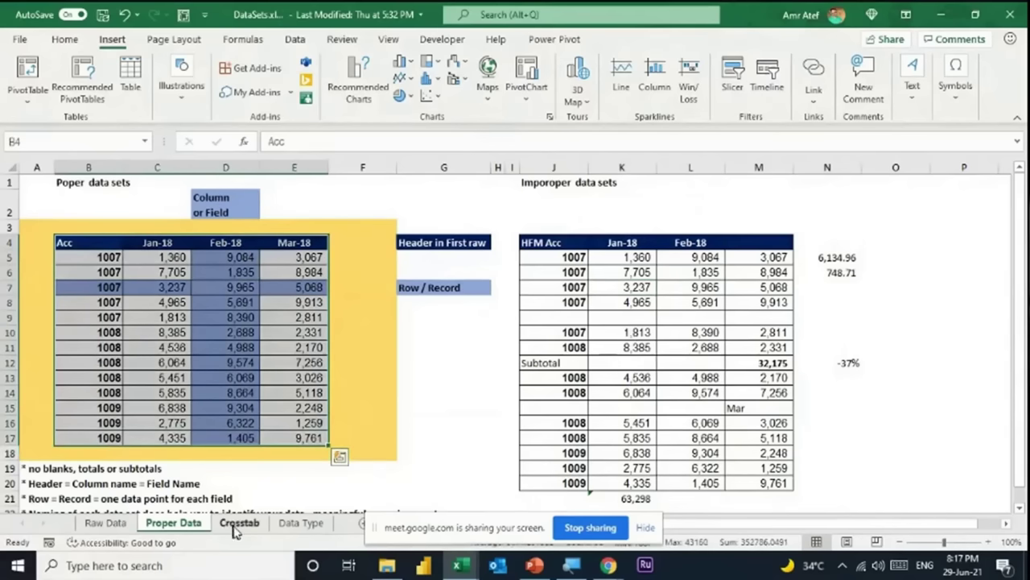
Review the bad and good raw data examples on the Raw Data sheet and close the DataSets workbook.
left_click(98, 528)
left_click(387, 292)
scroll(389, 292, "down", 1)
scroll(388, 291, "up", 2)
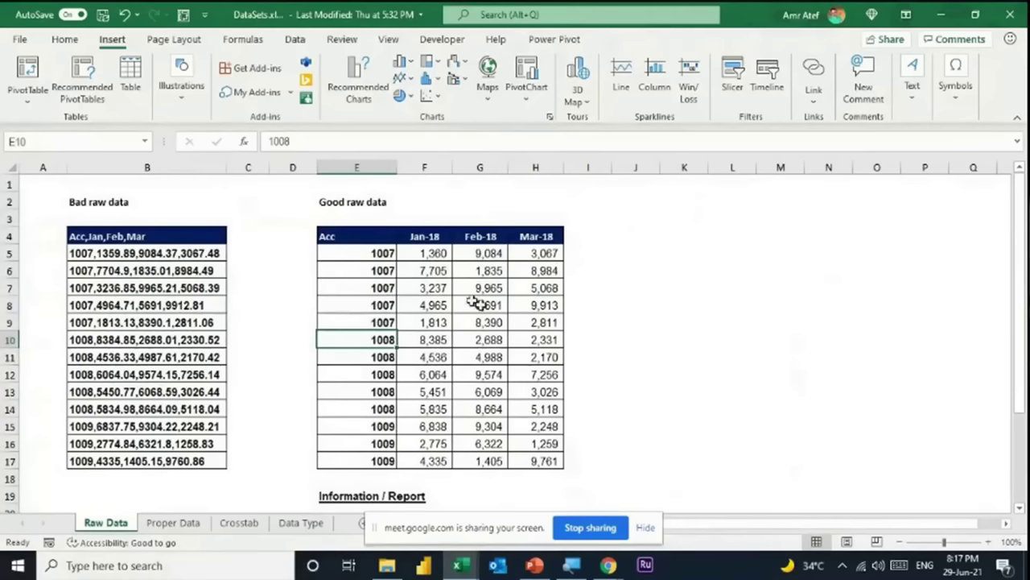
left_click(483, 214)
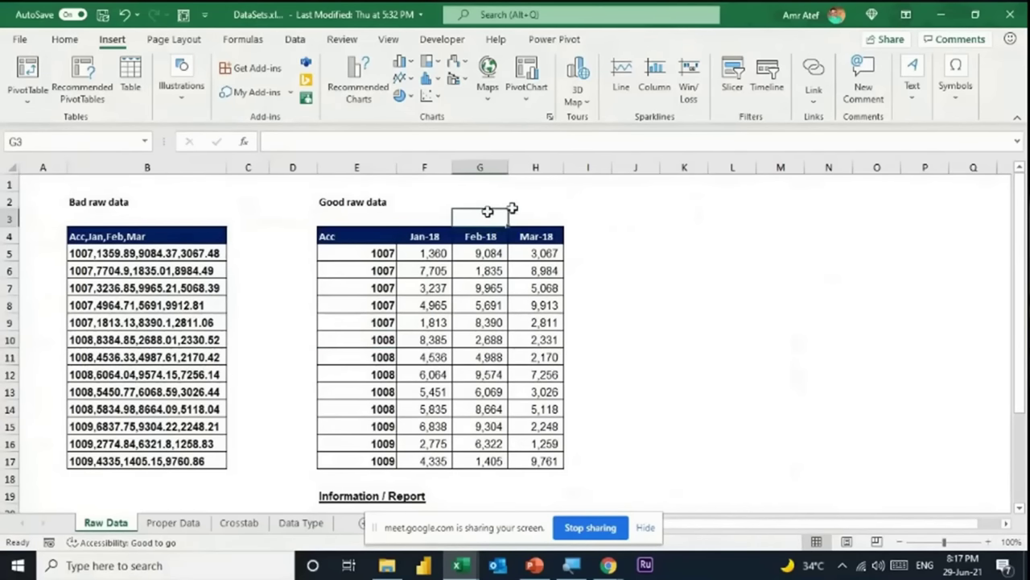
left_click(1016, 15)
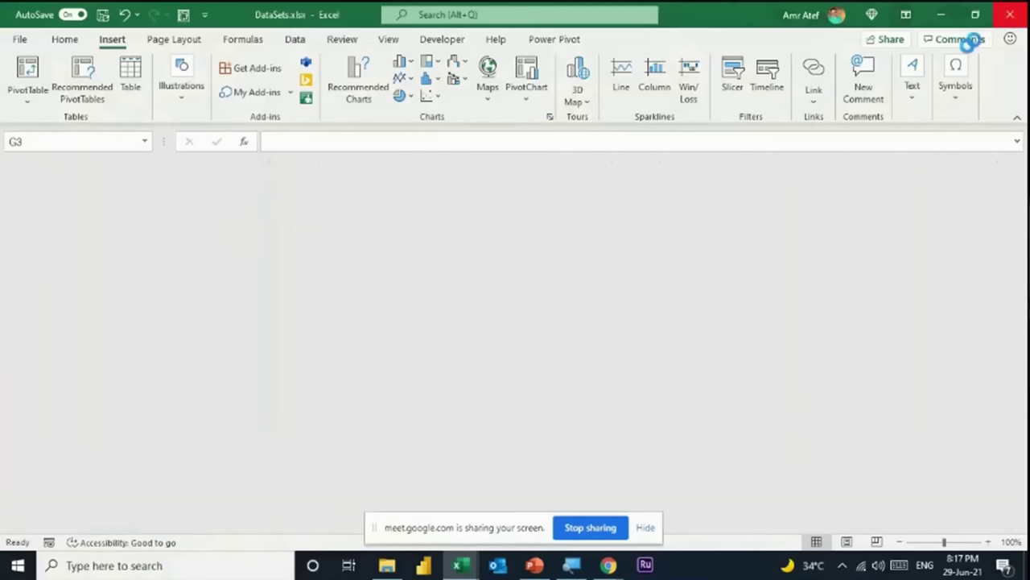
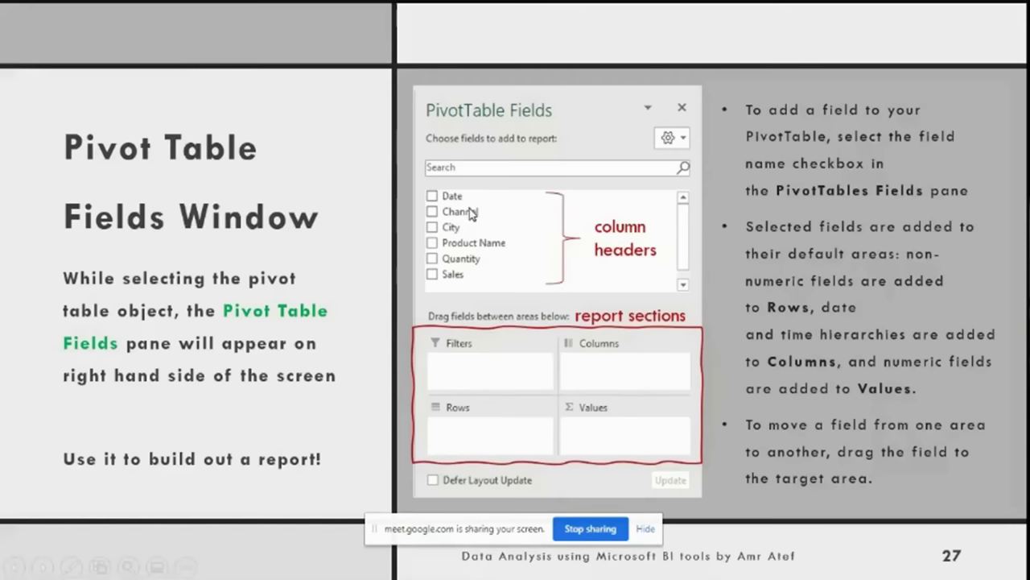
left_click(755, 400)
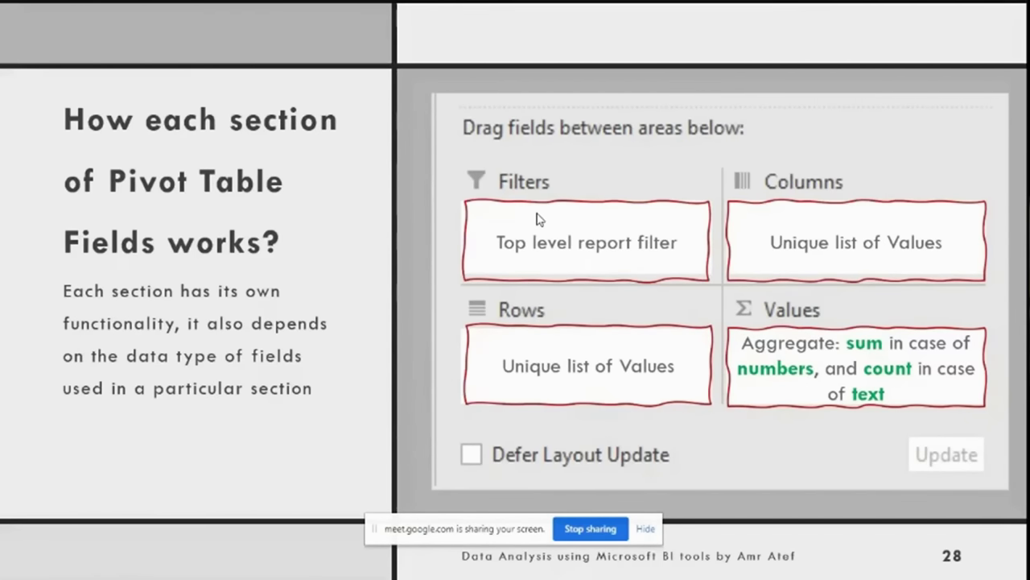
key("Left")
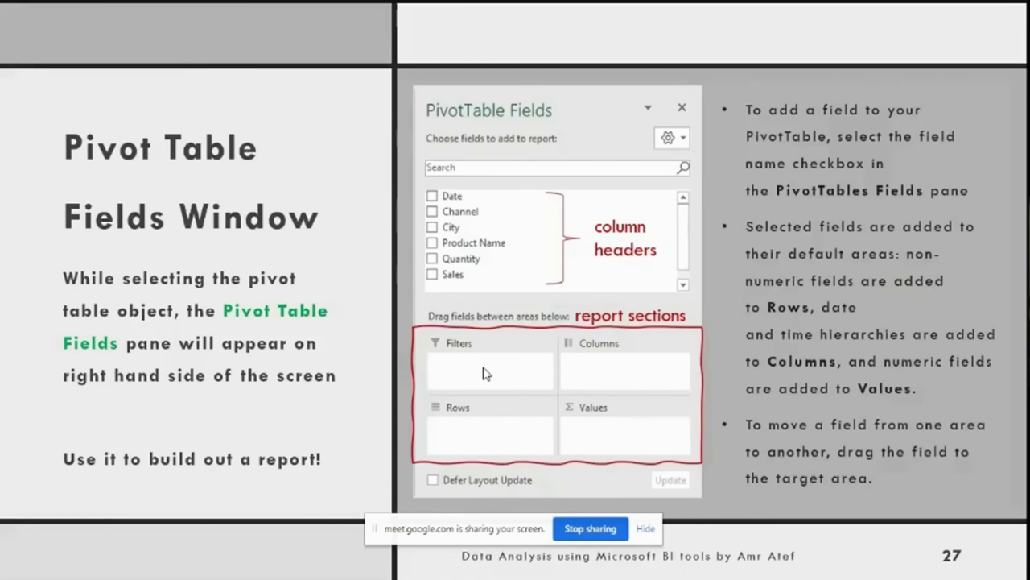
left_click(541, 364)
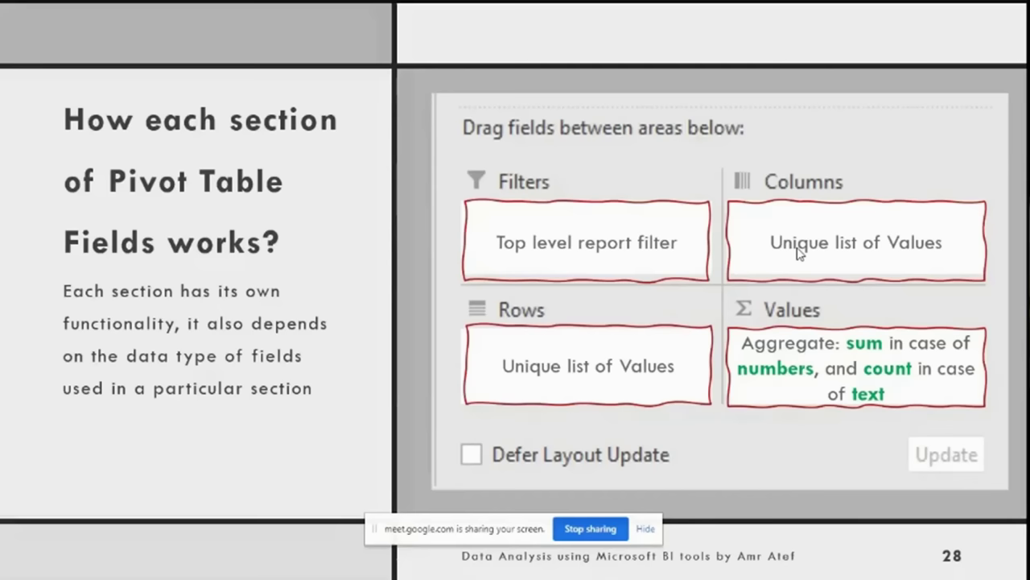
key("Right")
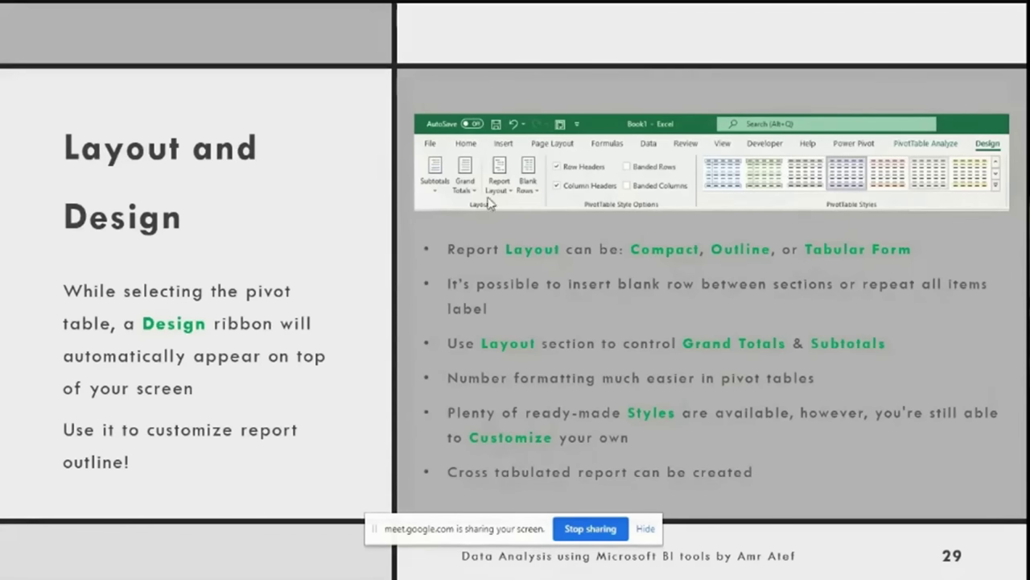
left_click(350, 294)
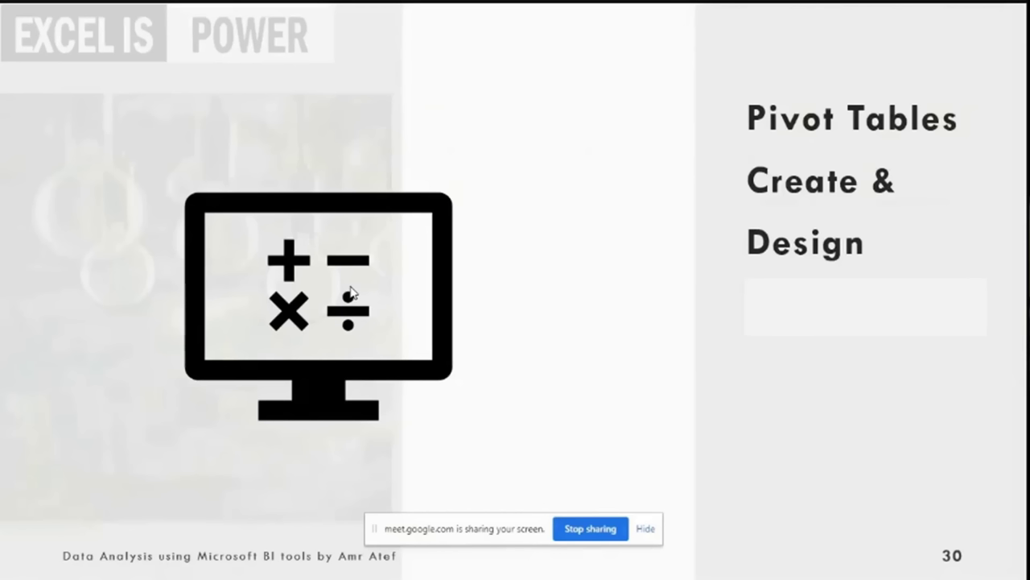
Switch to the PivotTable_Creat_Design workbook in Excel and examine the column headers of the Sales_Jan18 table, starting from Date.
key("alt+Tab")
left_click(69, 226)
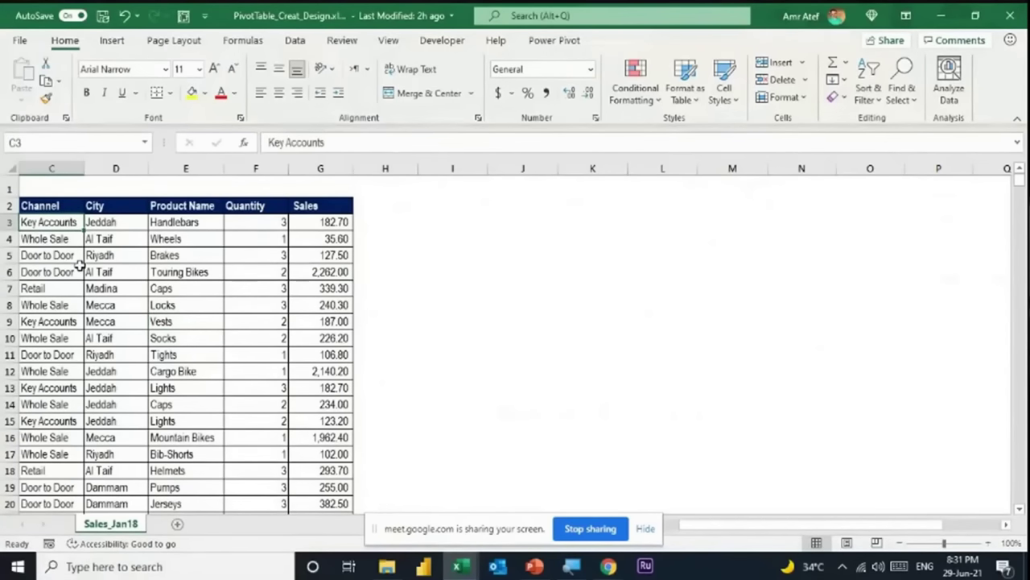
key("Left")
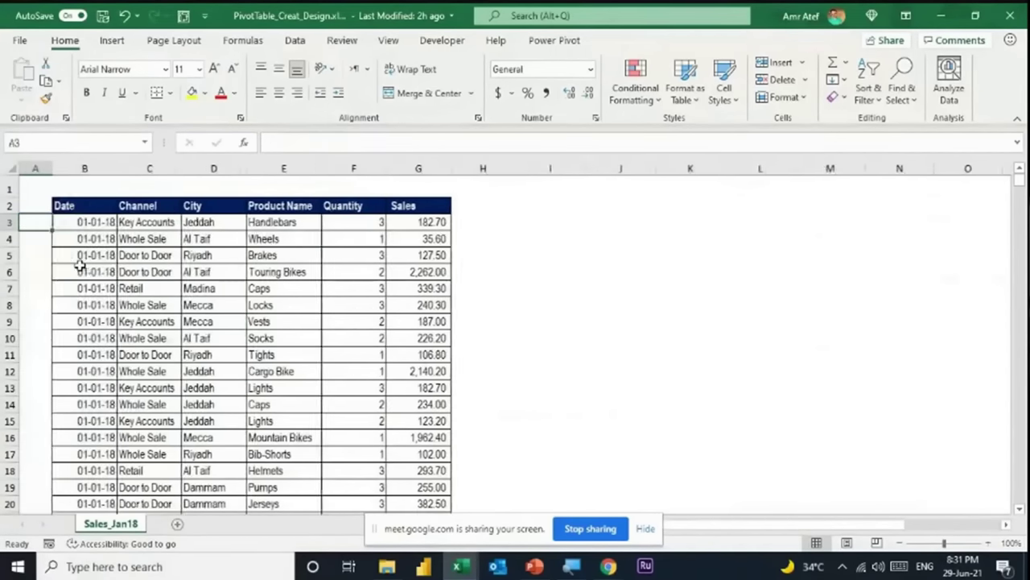
key("Up")
key("Right")
key("Right")
key("Right")
key("Right")
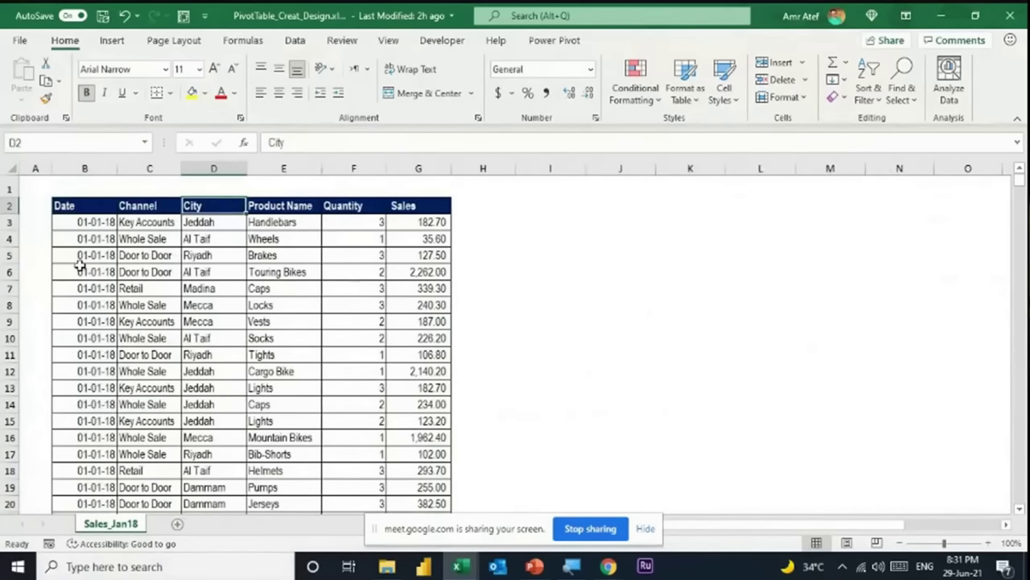
key("Right")
key("Left")
key("Left")
key("Left")
key("Left")
key("Left")
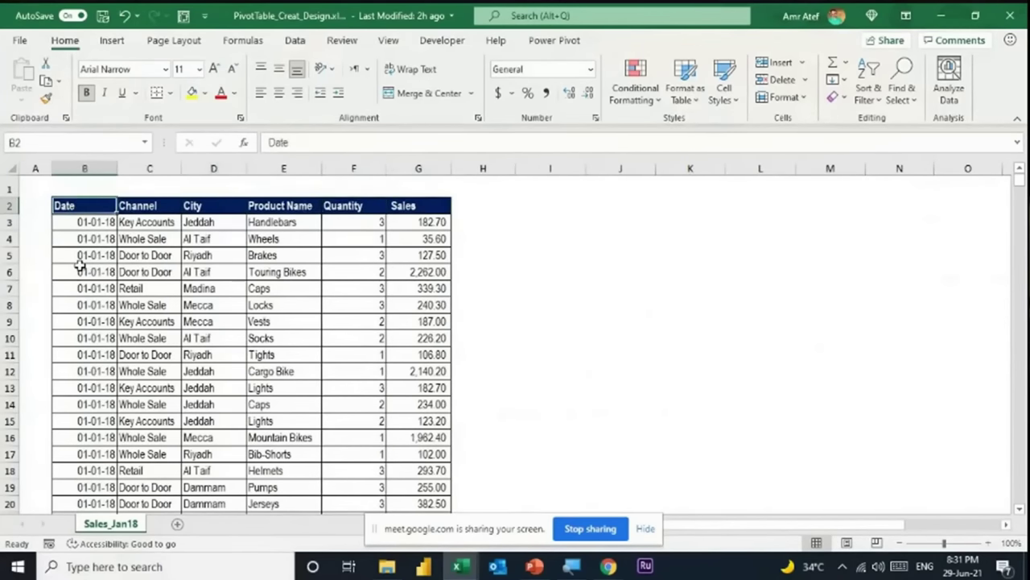
Jump to the last record of the Date column and return to its header to examine the dates covered.
key("Down")
key("ctrl+Down")
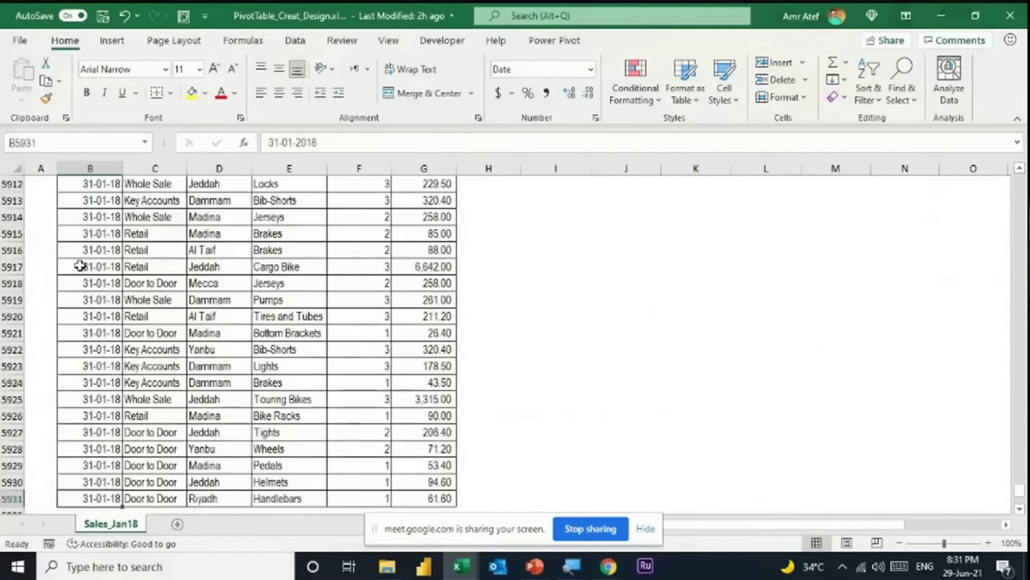
key("ctrl+Up")
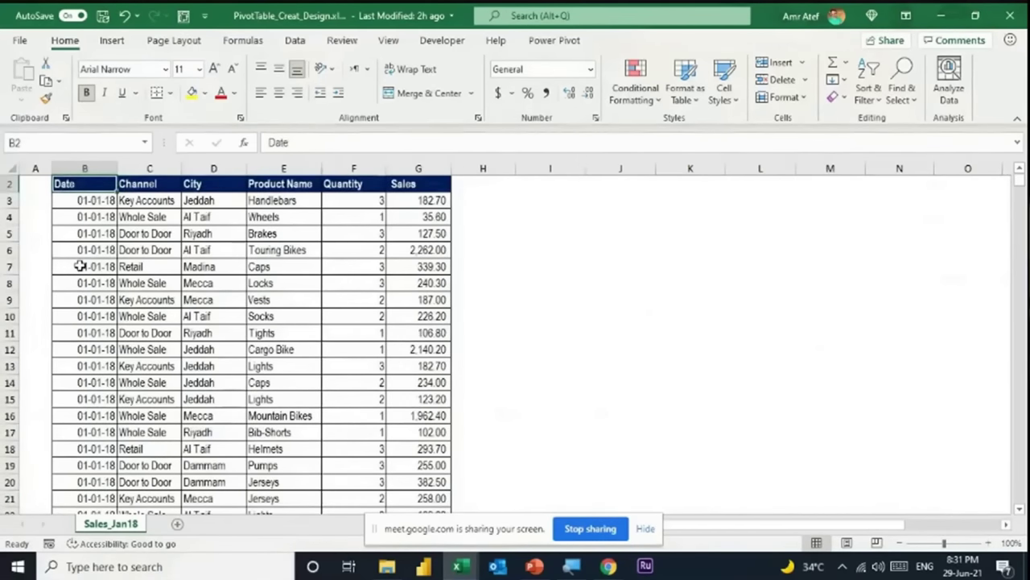
Examine the first sales record field by field, covering its Date, Channel, City and Product Name entries.
key("Down")
key("Right")
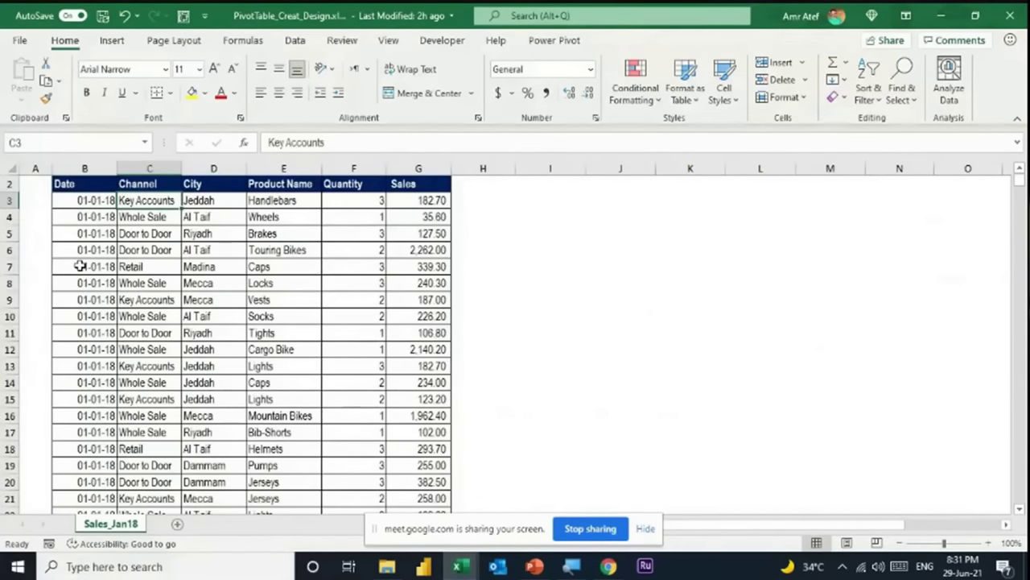
key("Right")
key("Right")
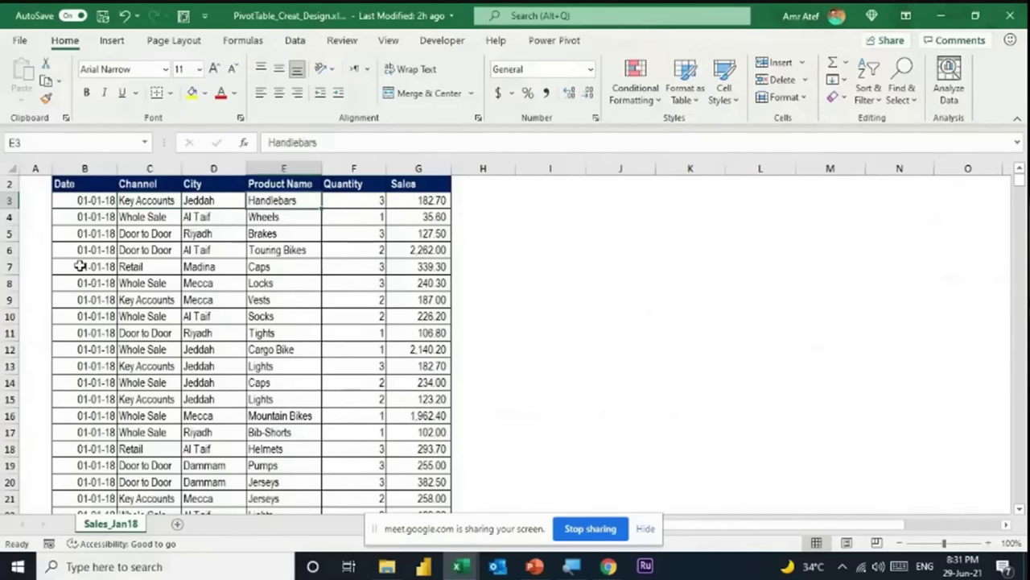
key("Left")
key("Left")
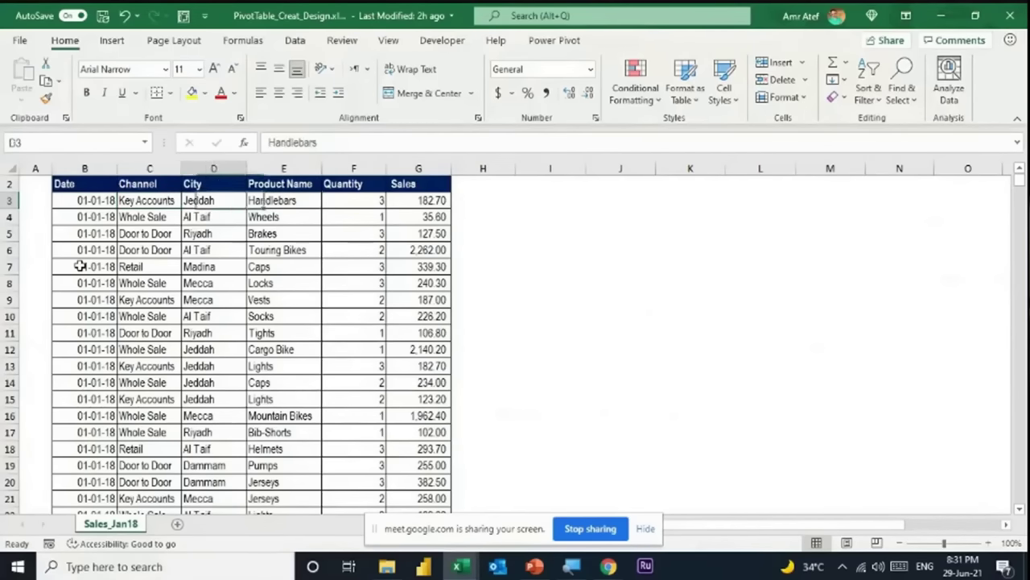
key("Left")
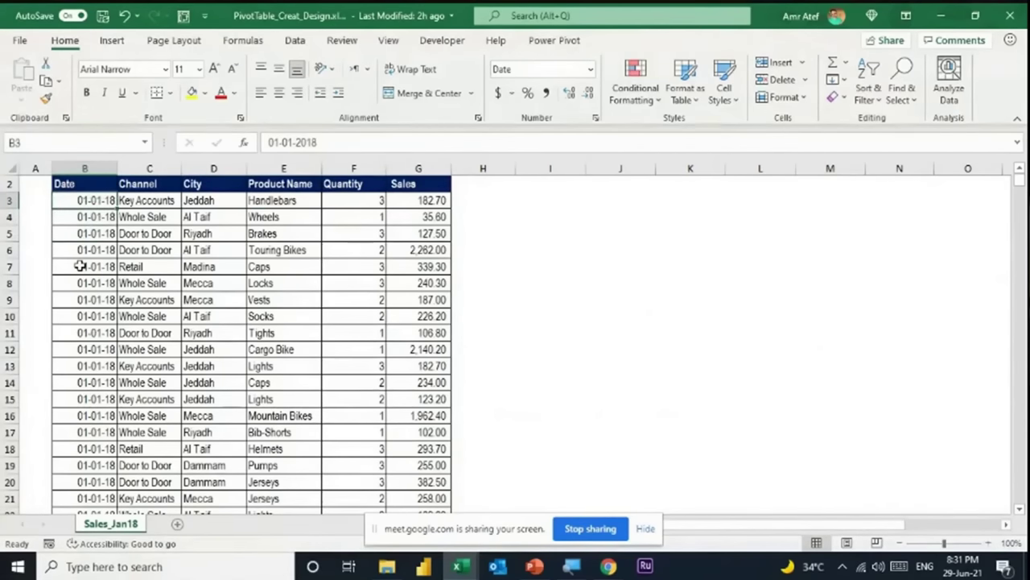
key("Right")
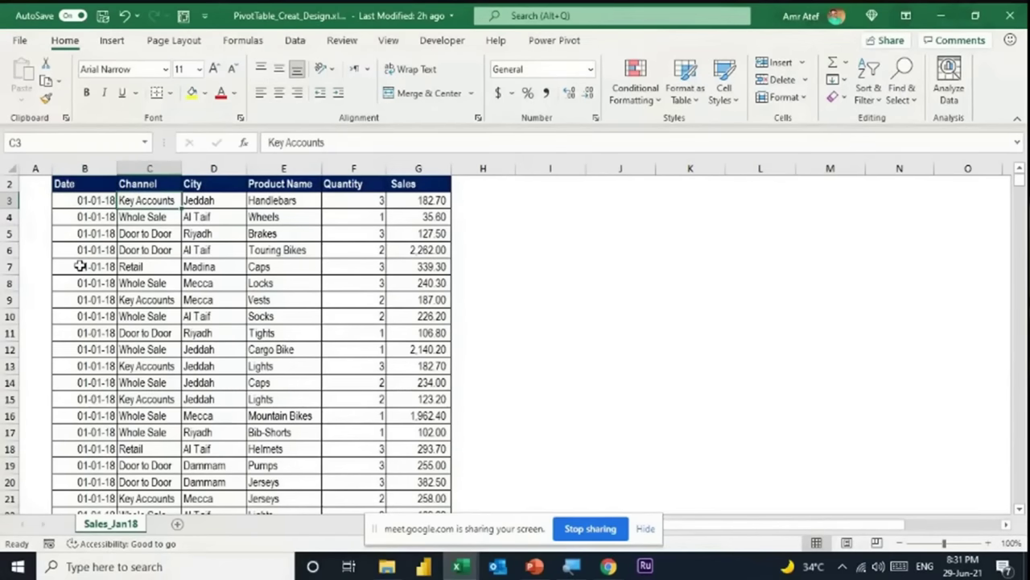
Review the distinct Channel and City entries in the pick lists of the first record, leaving both values as they are.
key("Up")
key("Down")
key("alt+Down")
key("Down")
key("Down")
key("Down")
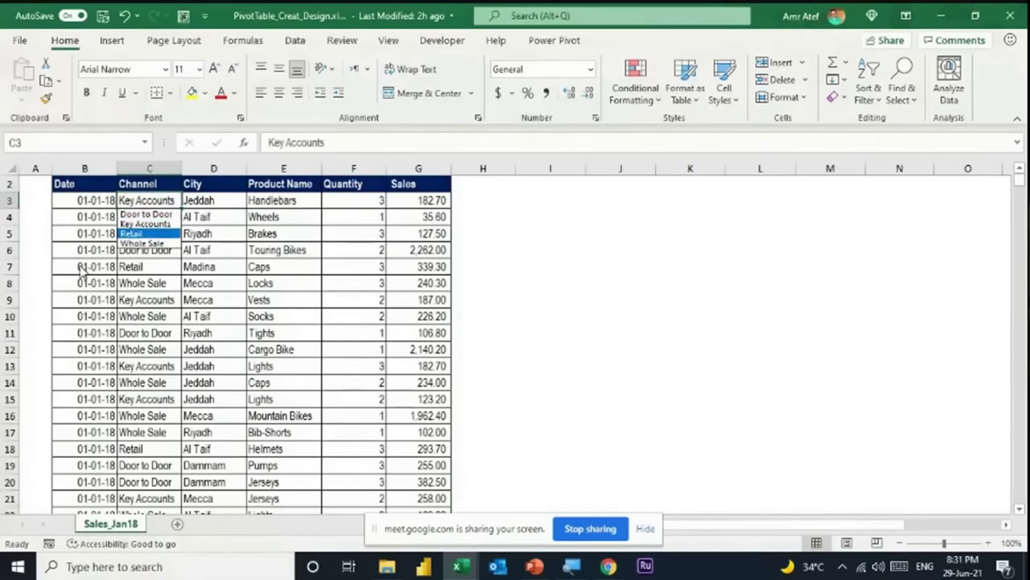
key("Escape")
key("Right")
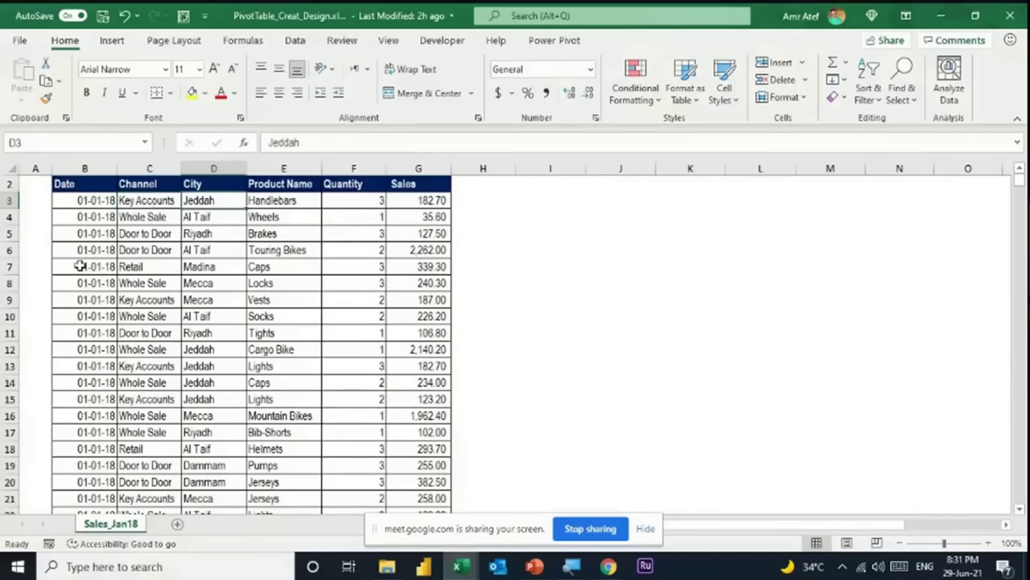
key("alt+Down")
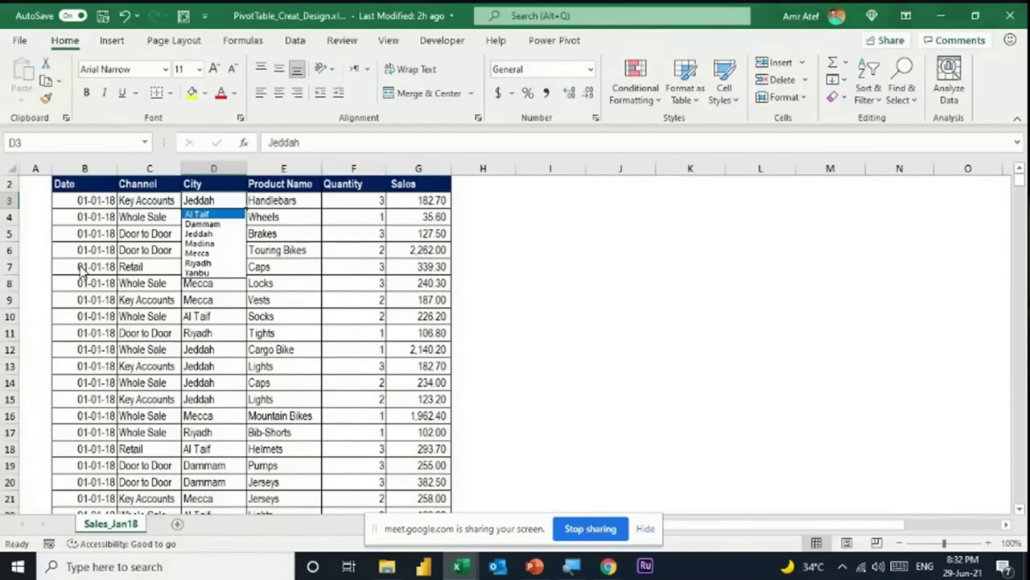
key("Escape")
Browse the distinct Product Name entries in the first record's pick list, then dismiss it without choosing one.
key("Right")
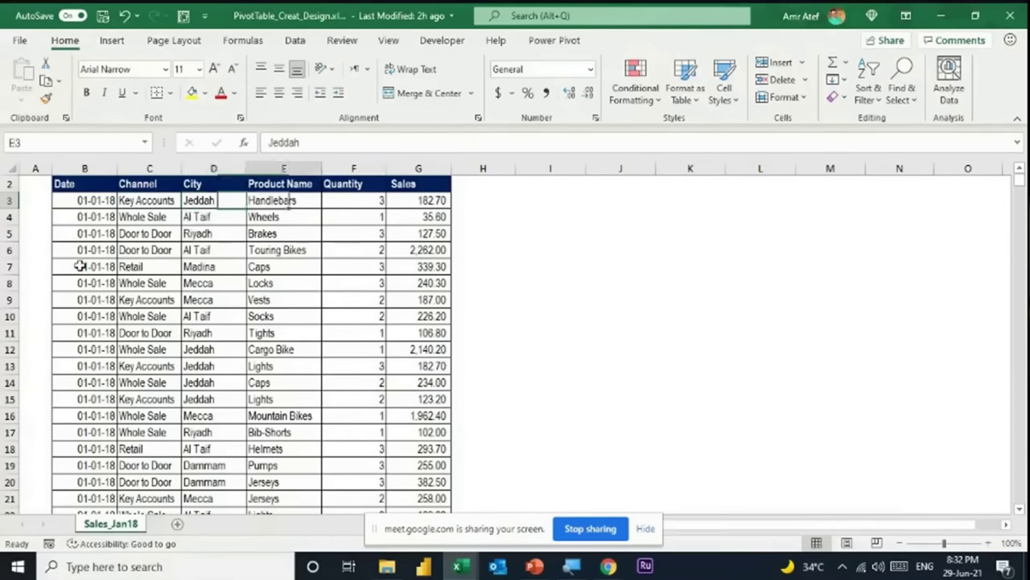
key("alt+Down")
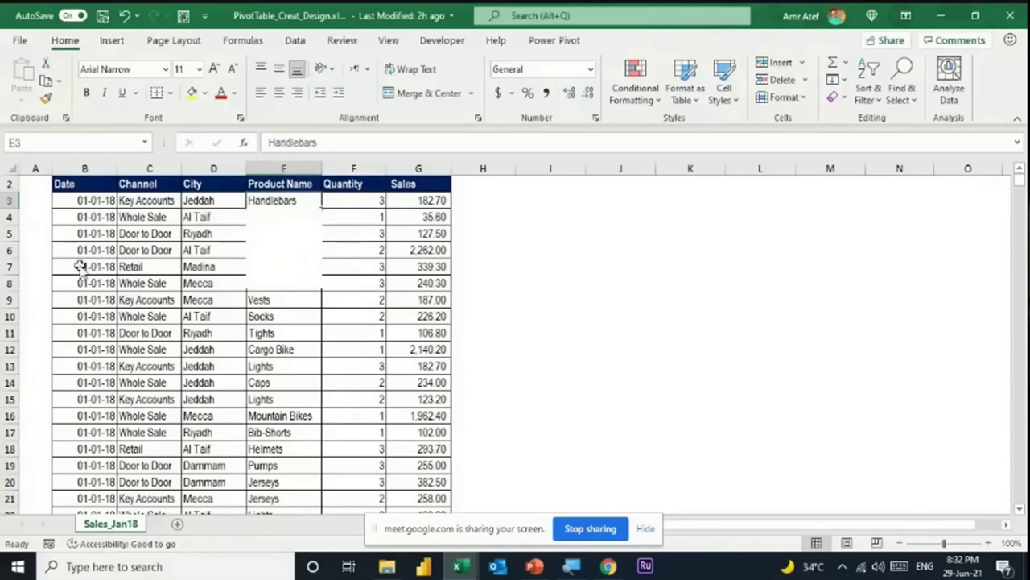
key("Down")
key("Down")
key("Down")
key("Down")
key("Down")
key("Down")
key("Down")
key("Down")
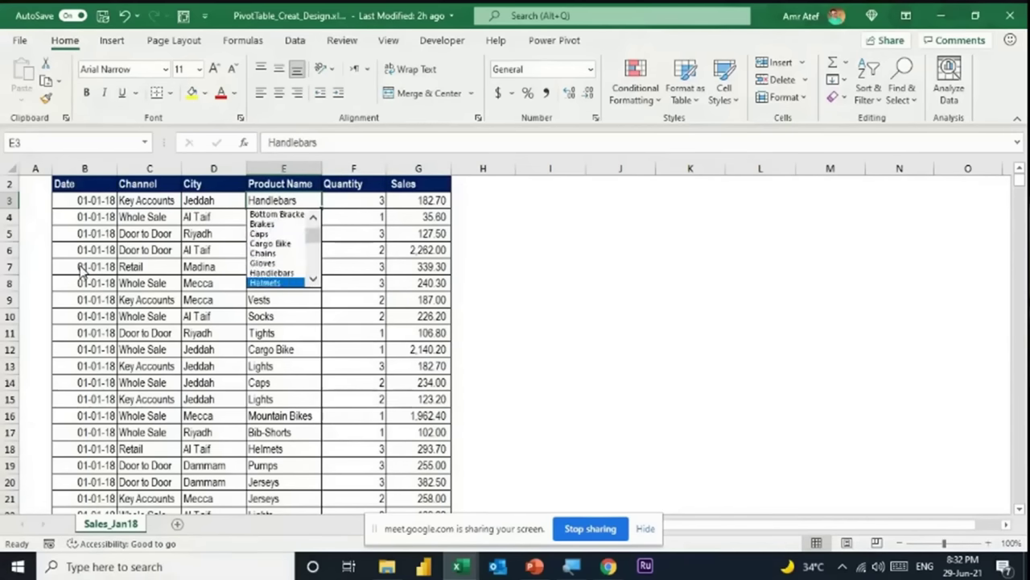
key("Escape")
Examine the Quantity and Sales columns of the first record, then go to the City entry in D6.
key("Right")
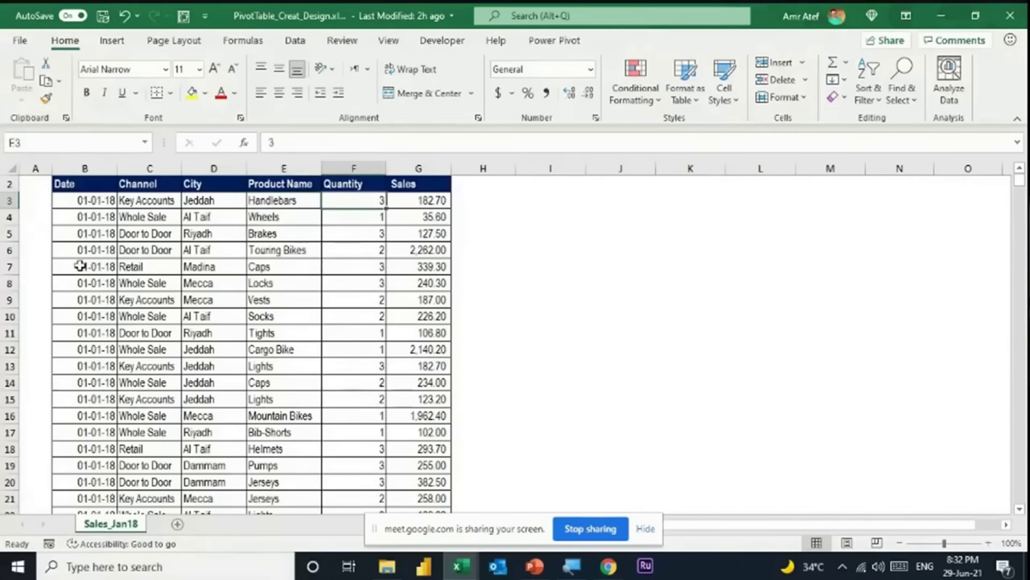
key("Right")
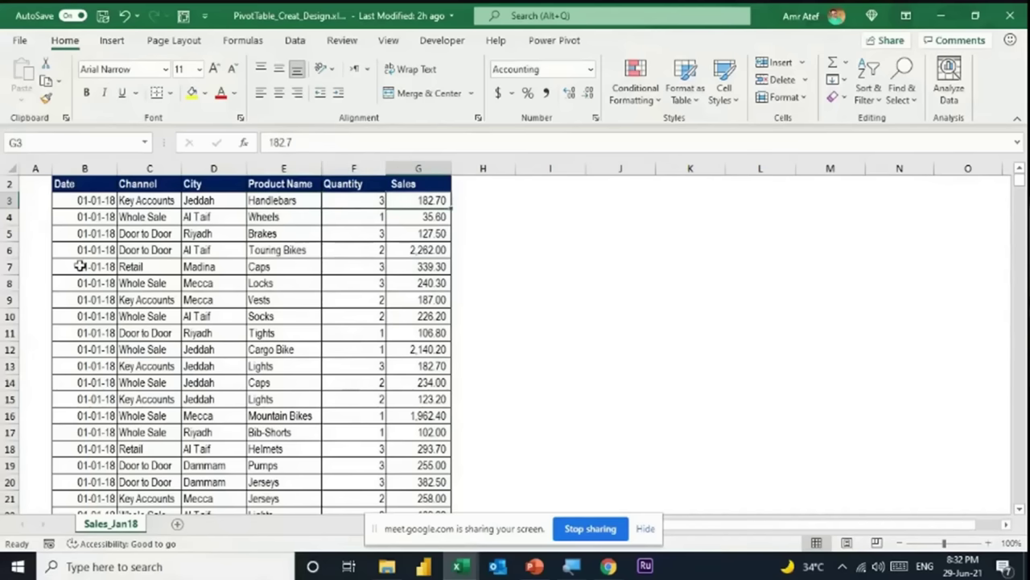
key("Left")
key("Up")
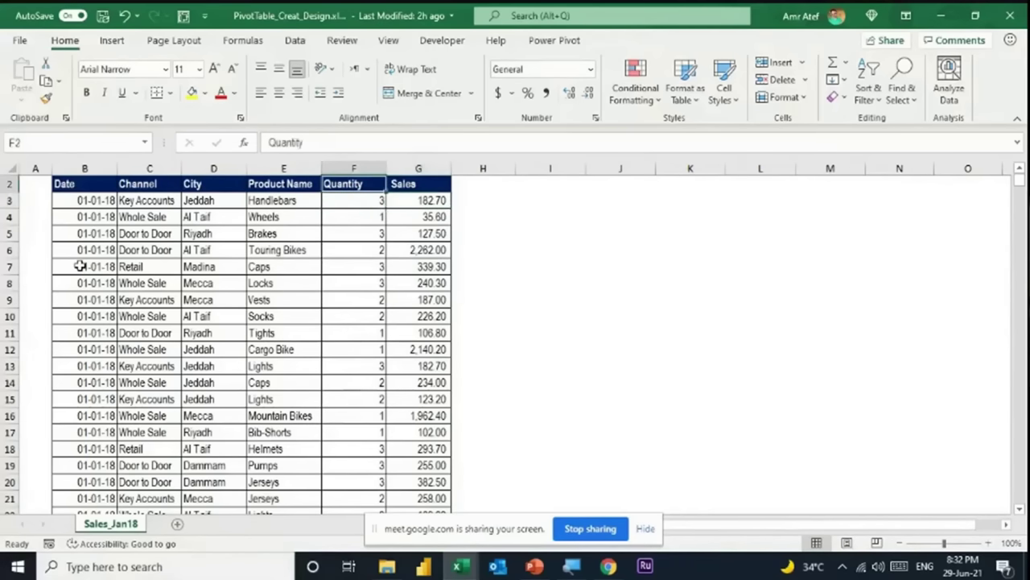
key("Up")
key("Down")
key("Down")
key("Down")
key("Left")
key("Left")
key("Down")
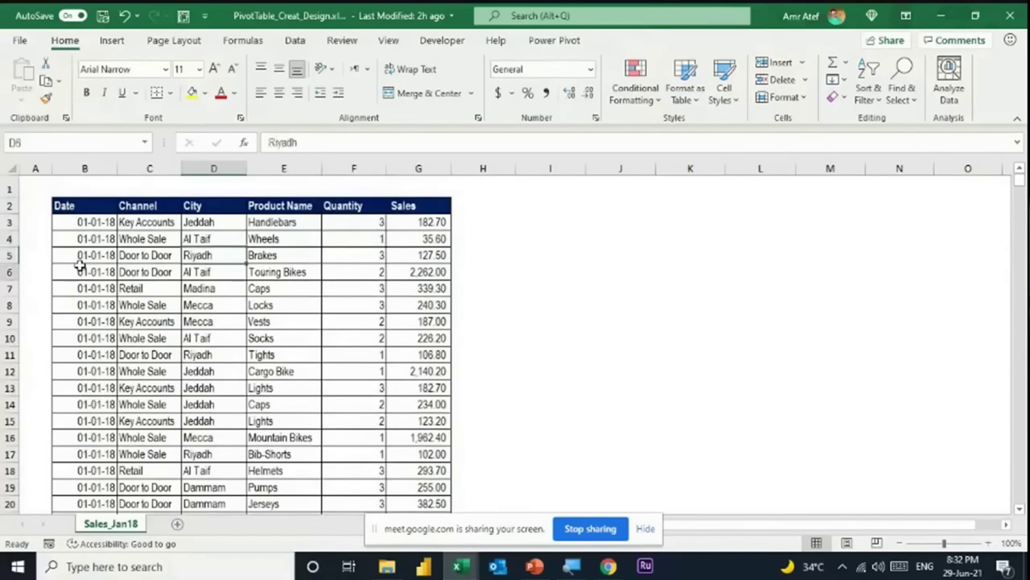
key("Down")
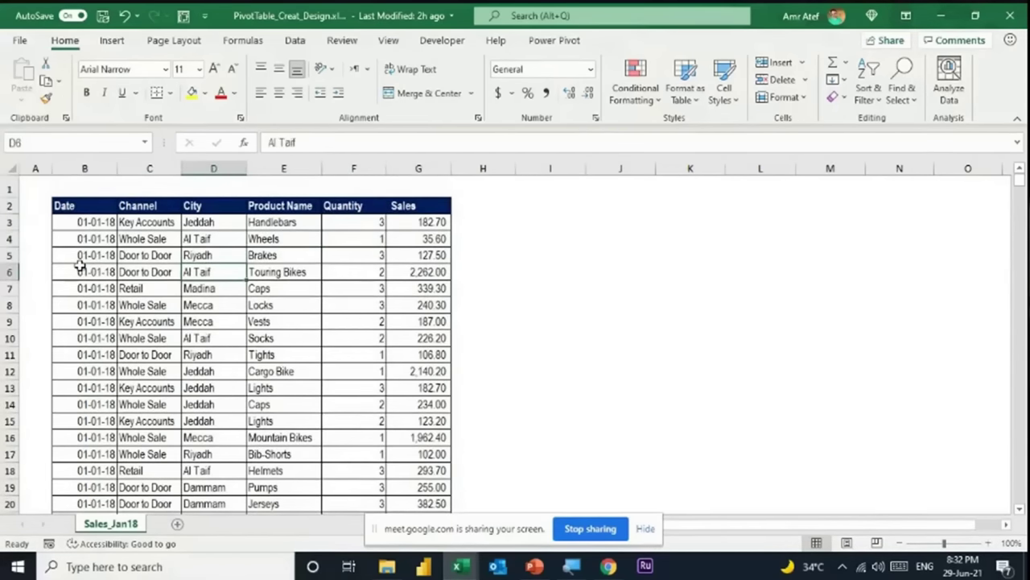
Select the entire sales data range from cell C6 to check its extent, then deselect it by moving to C7.
key("Left")
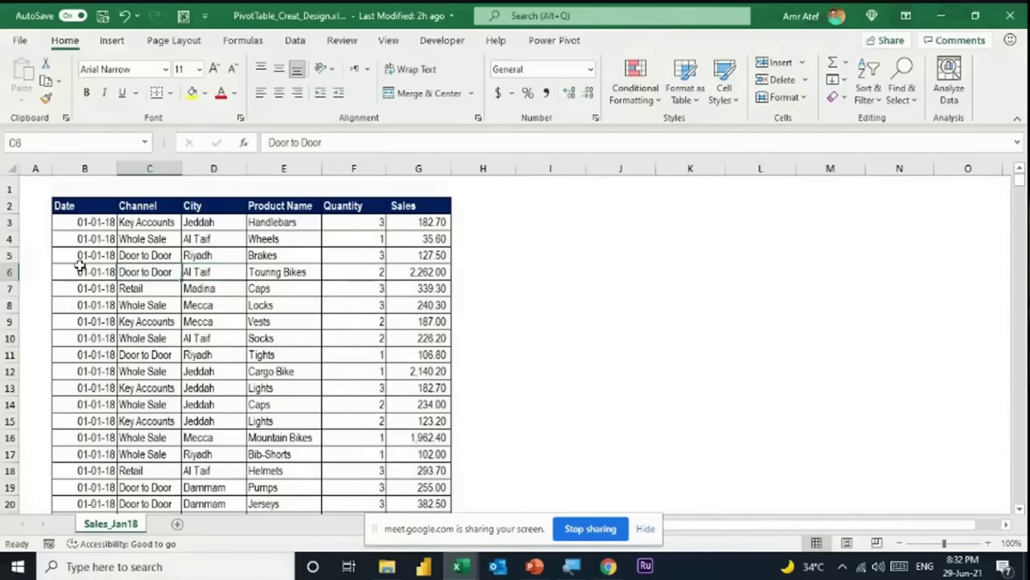
key("ctrl+a")
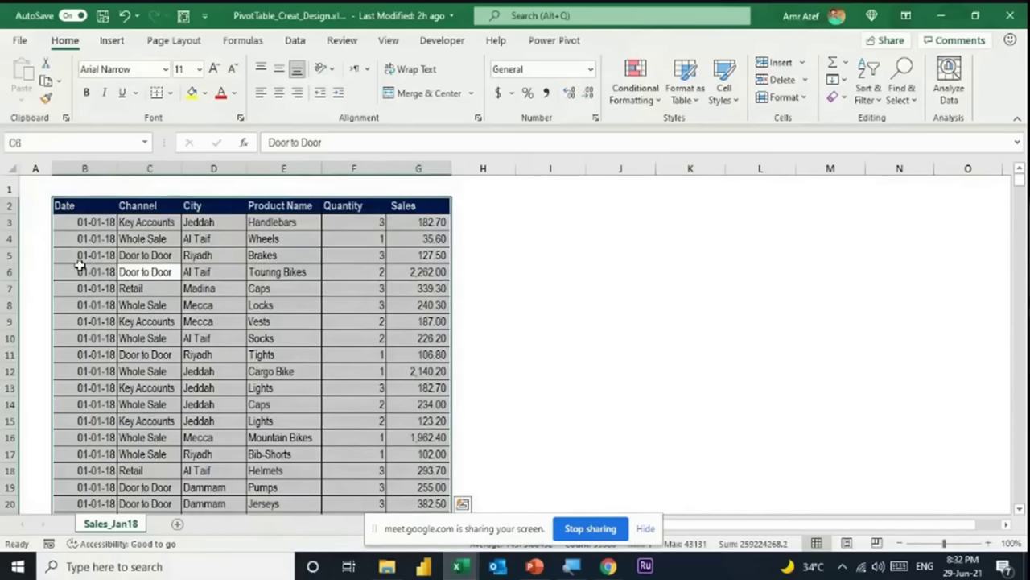
key("Down")
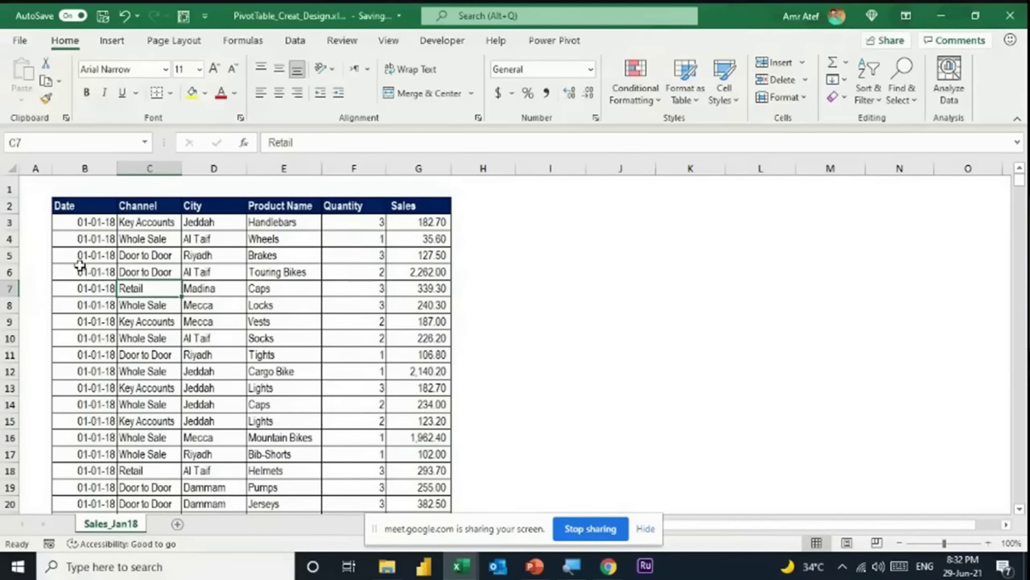
left_click(115, 40)
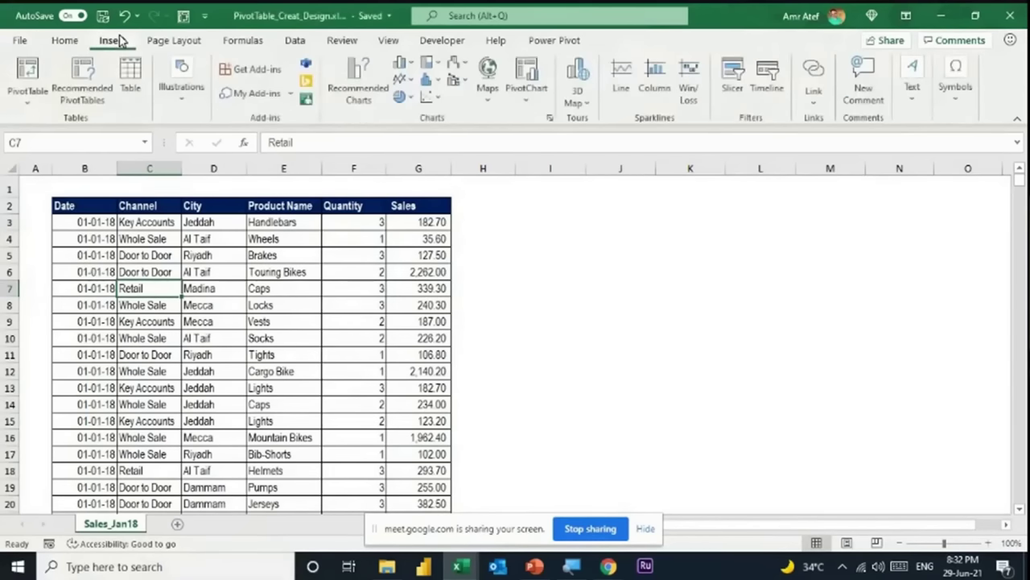
left_click(22, 108)
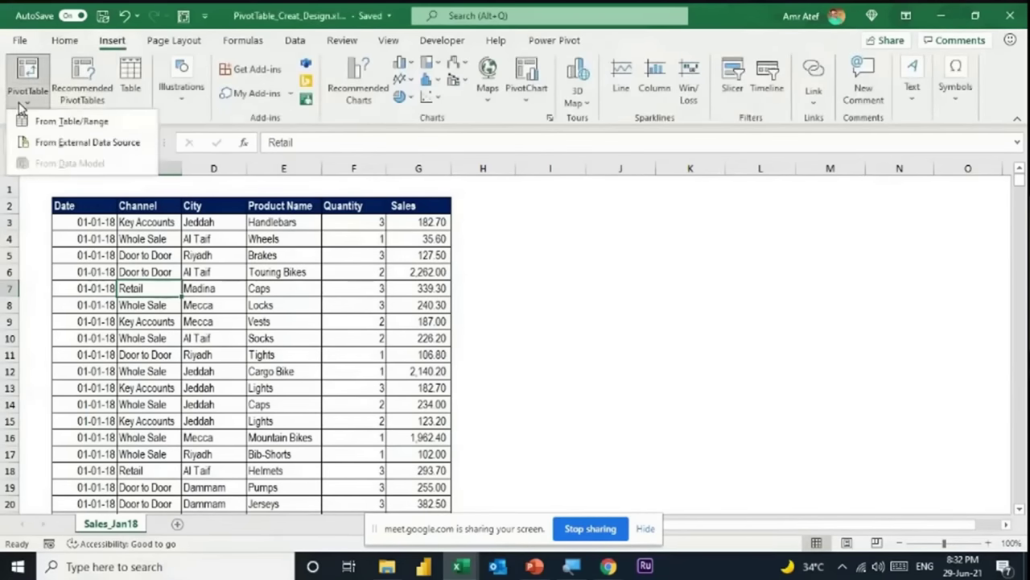
left_click(60, 125)
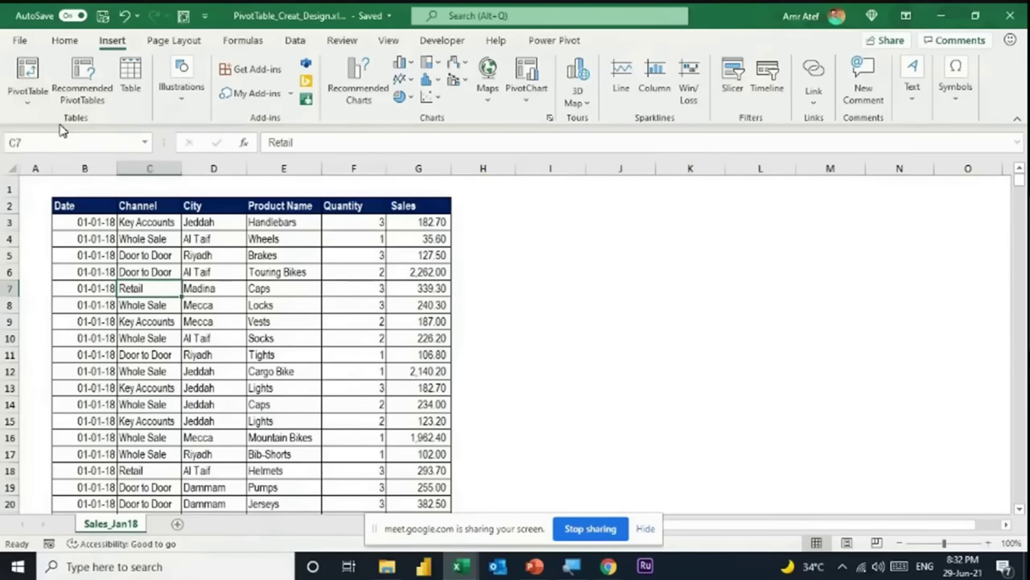
left_click_drag(230, 177, 630, 207)
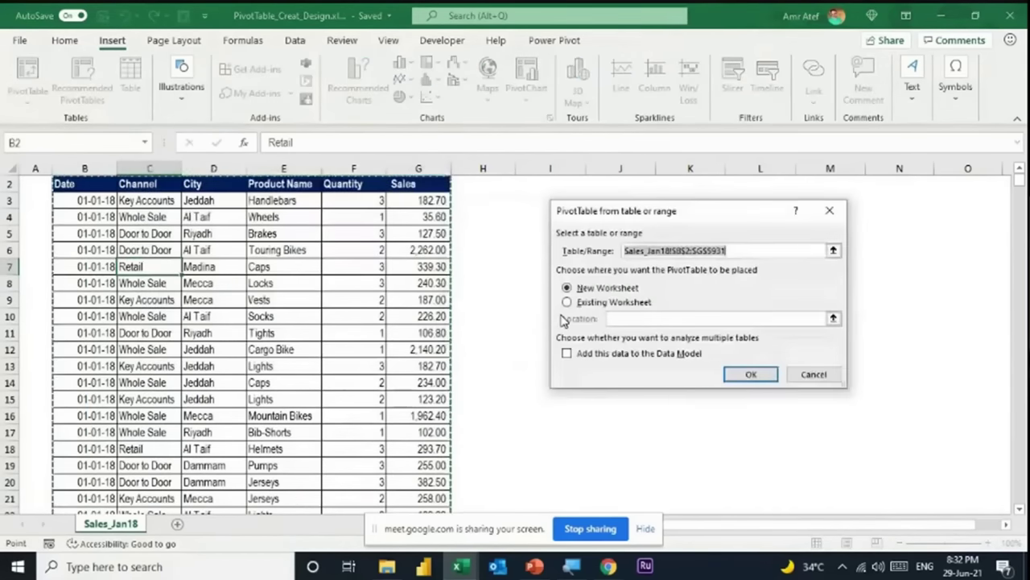
key("Escape")
left_click(280, 315)
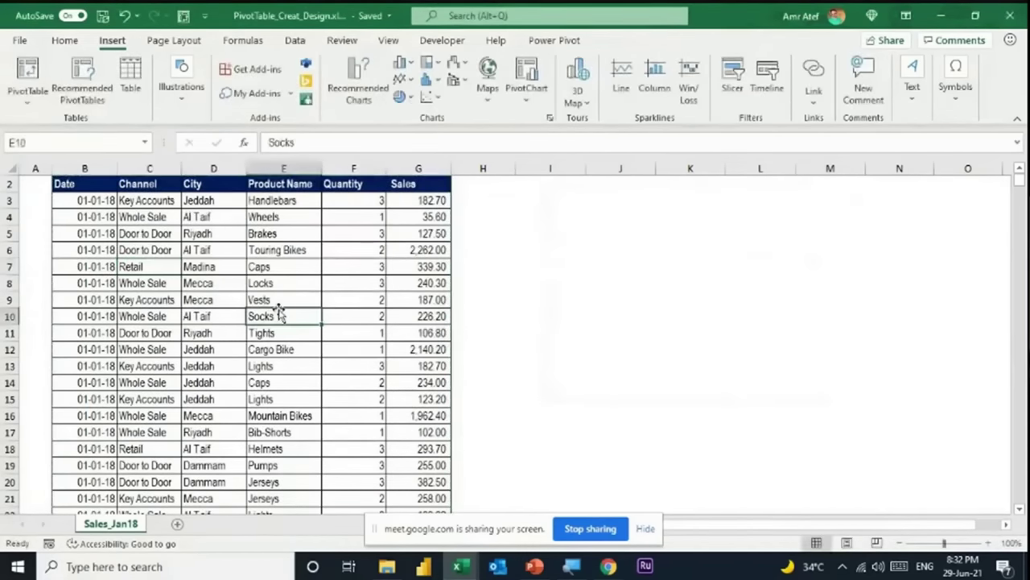
Create a PivotTable from the range Sales_Jan18!$B$2:$G$5931, placed on the existing worksheet at cell J5.
left_click(27, 85)
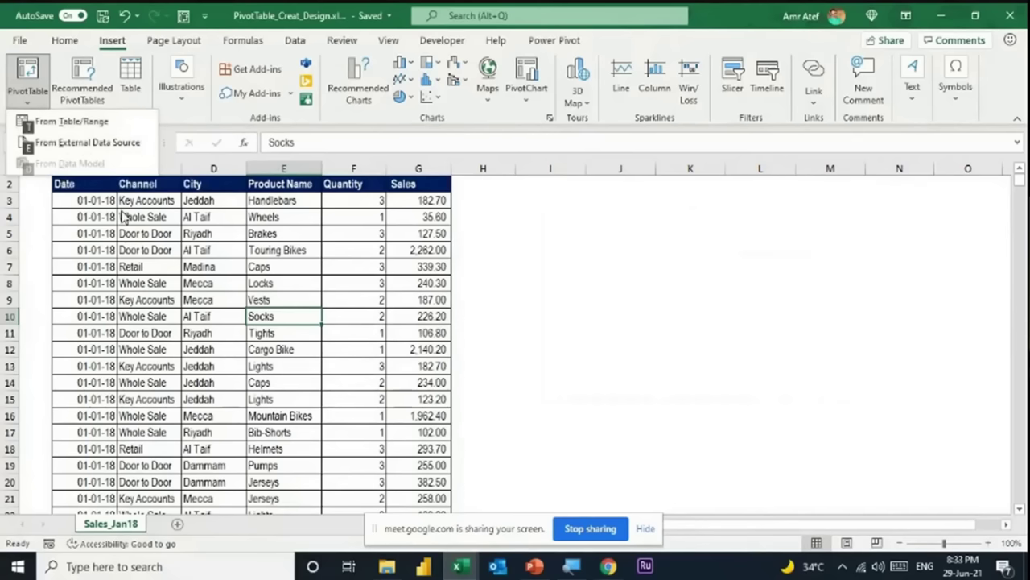
key("t")
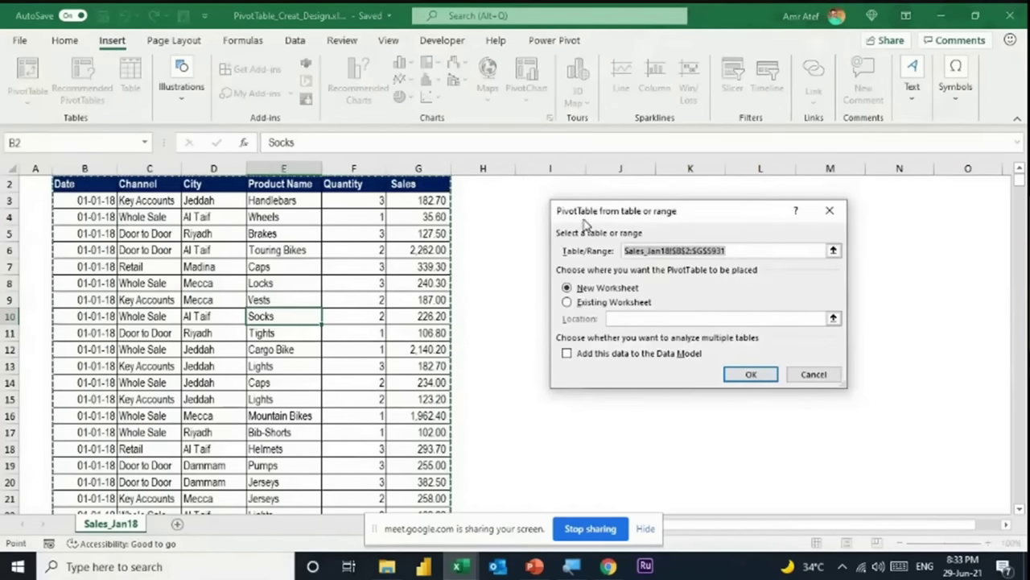
left_click_drag(597, 211, 545, 159)
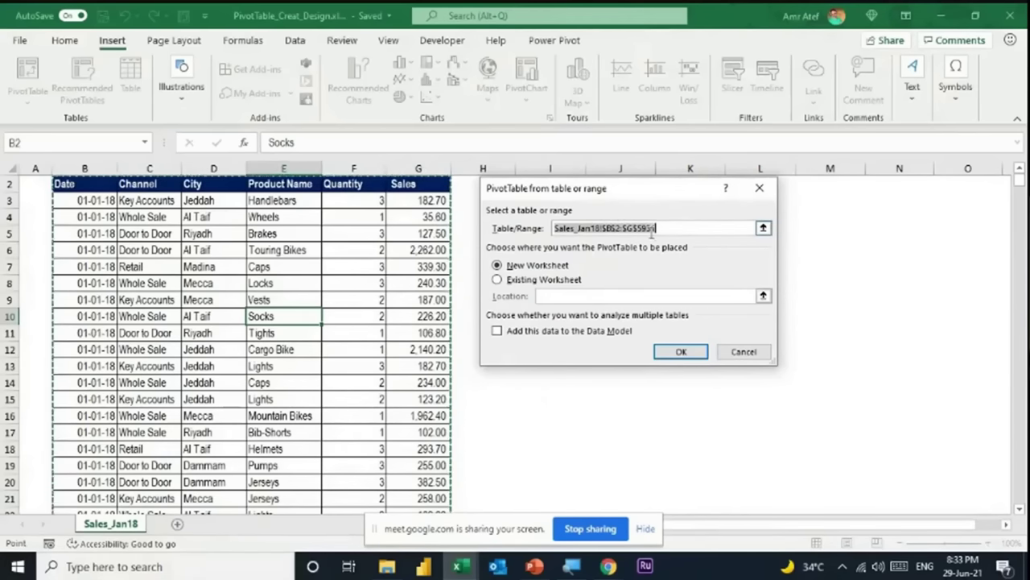
left_click(519, 279)
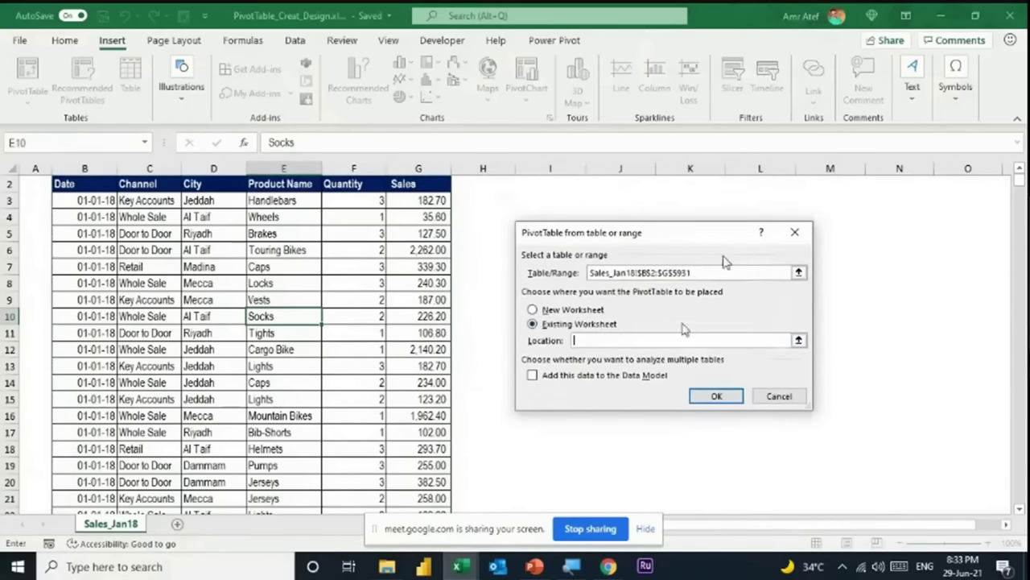
left_click(798, 341)
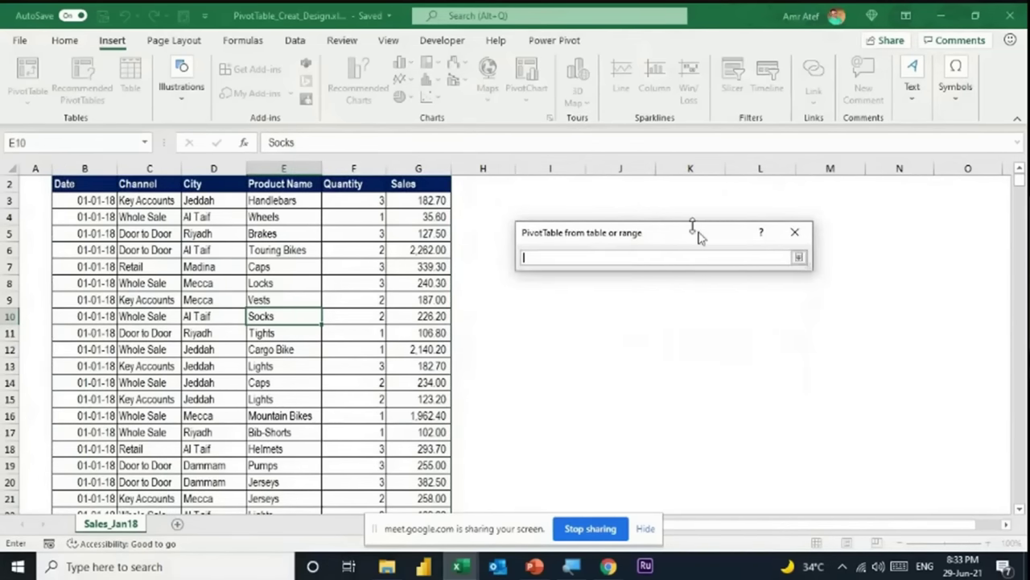
left_click(638, 194)
left_click(647, 216)
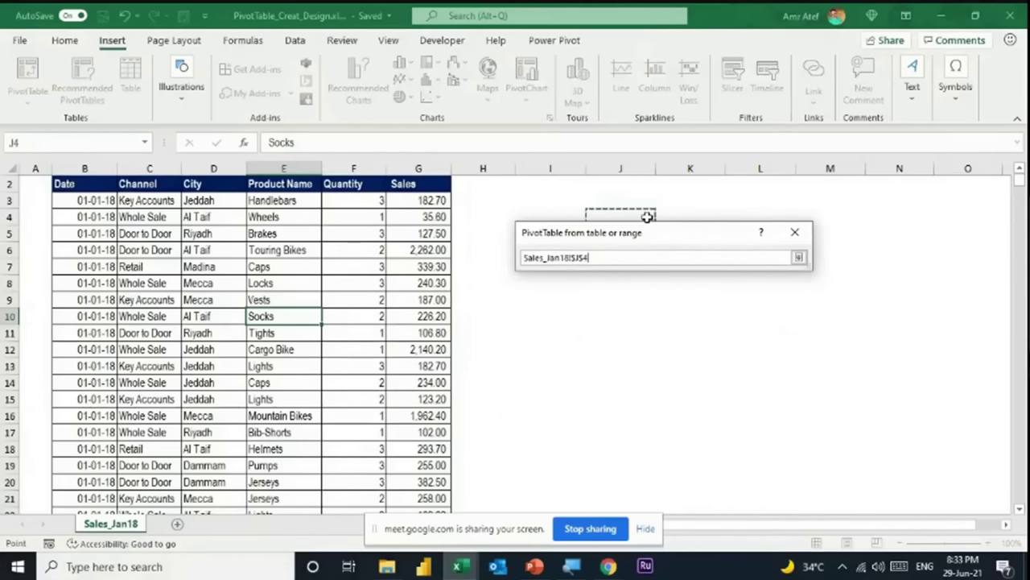
left_click(636, 235)
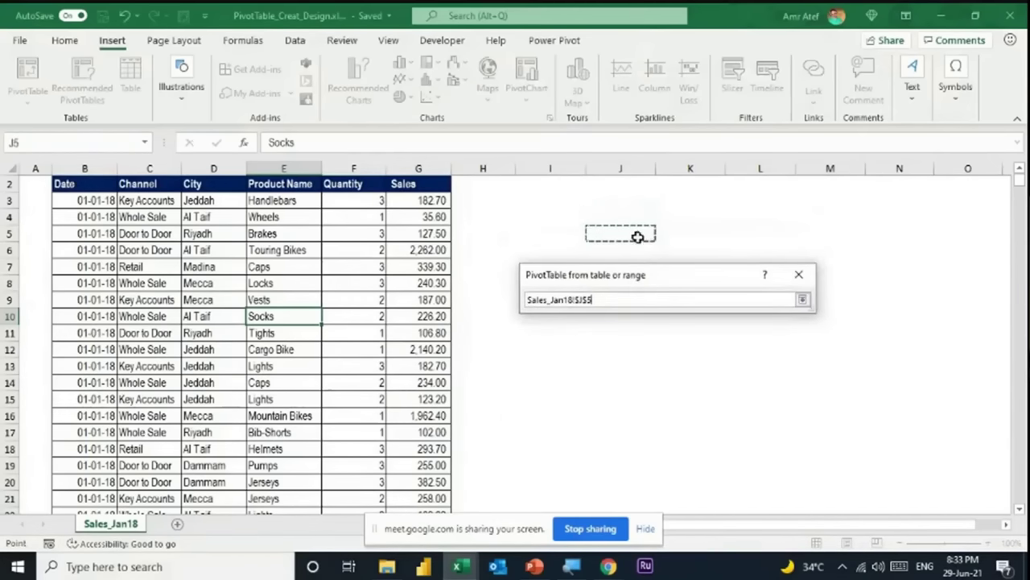
left_click(803, 300)
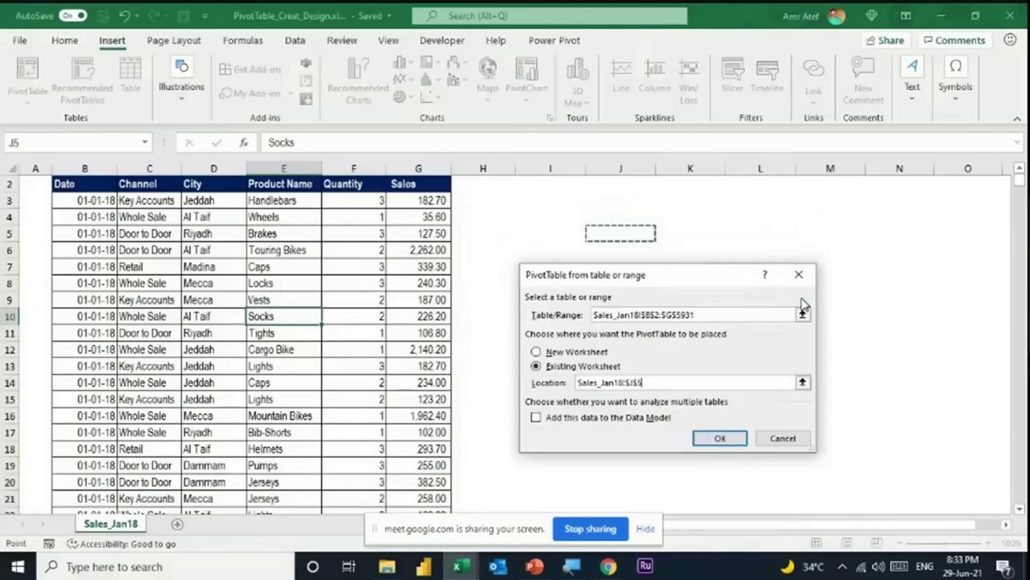
left_click(722, 439)
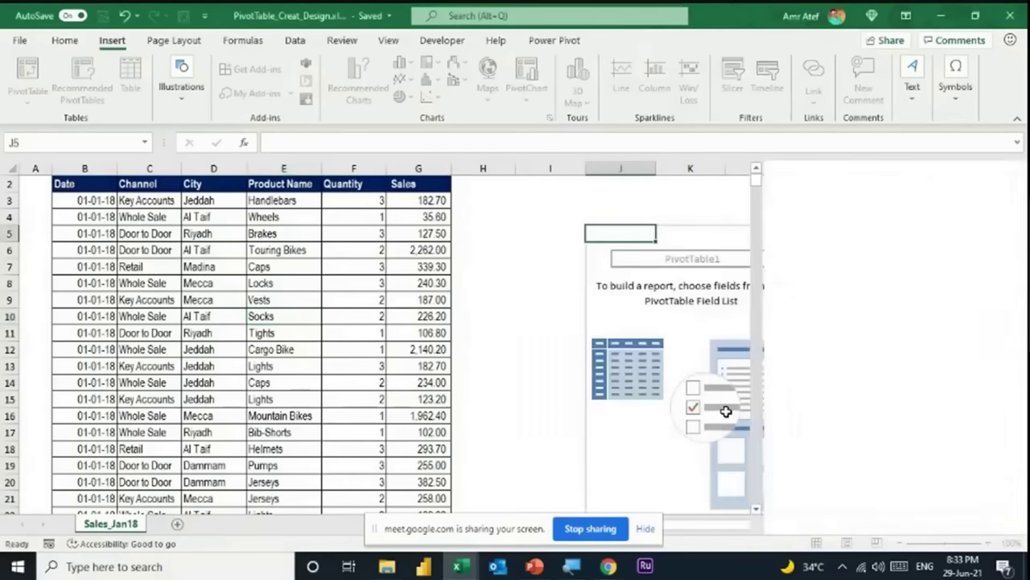
Rename the new PivotTable as SalesReport.
left_click(742, 524)
left_click(742, 524)
left_click(742, 524)
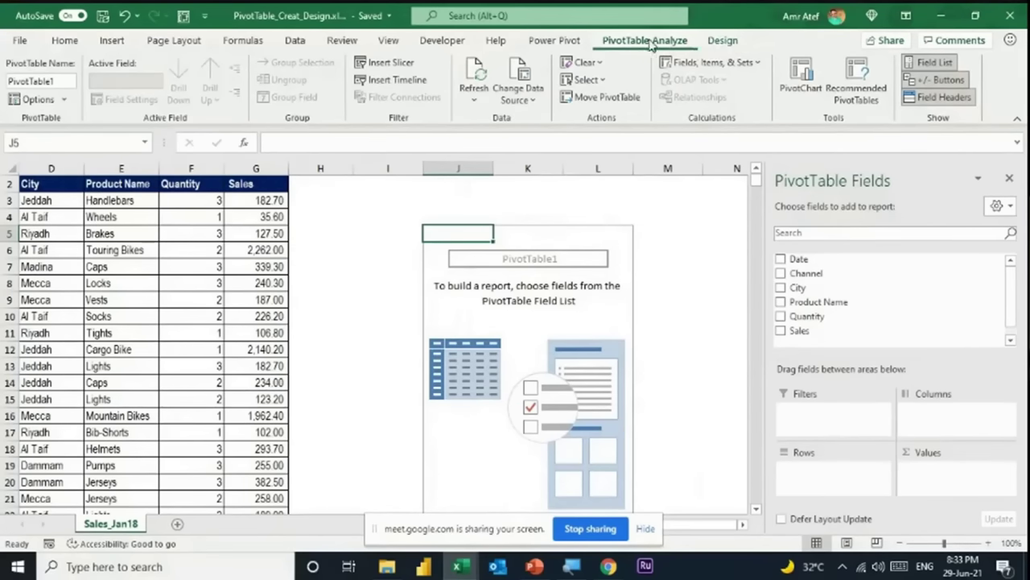
left_click(724, 42)
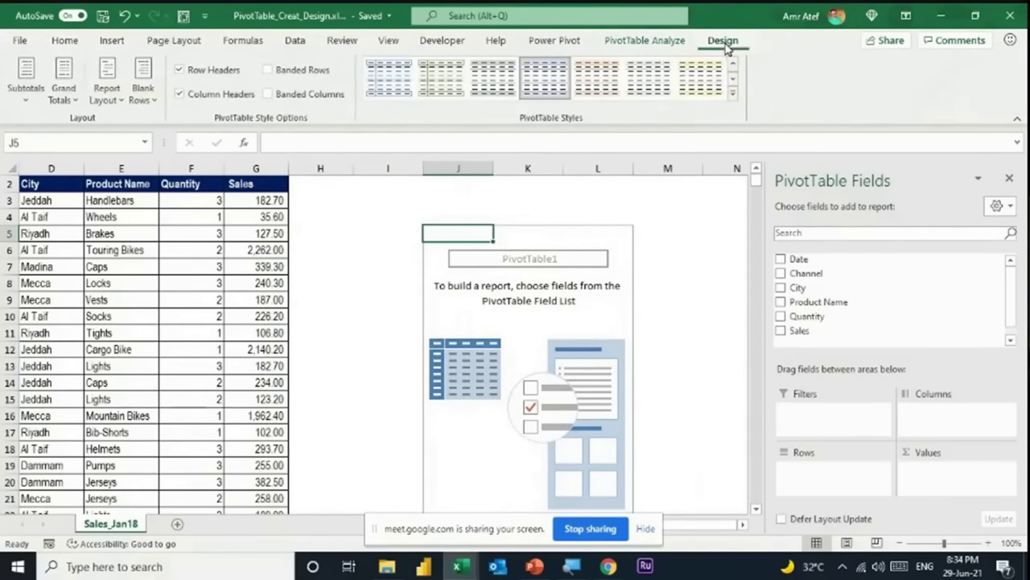
left_click(671, 44)
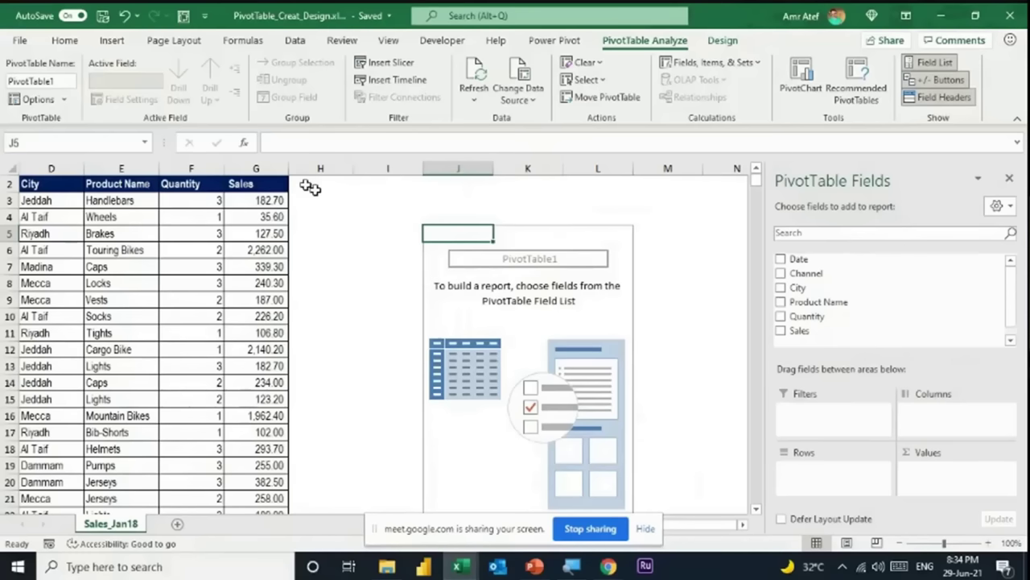
left_click(56, 80)
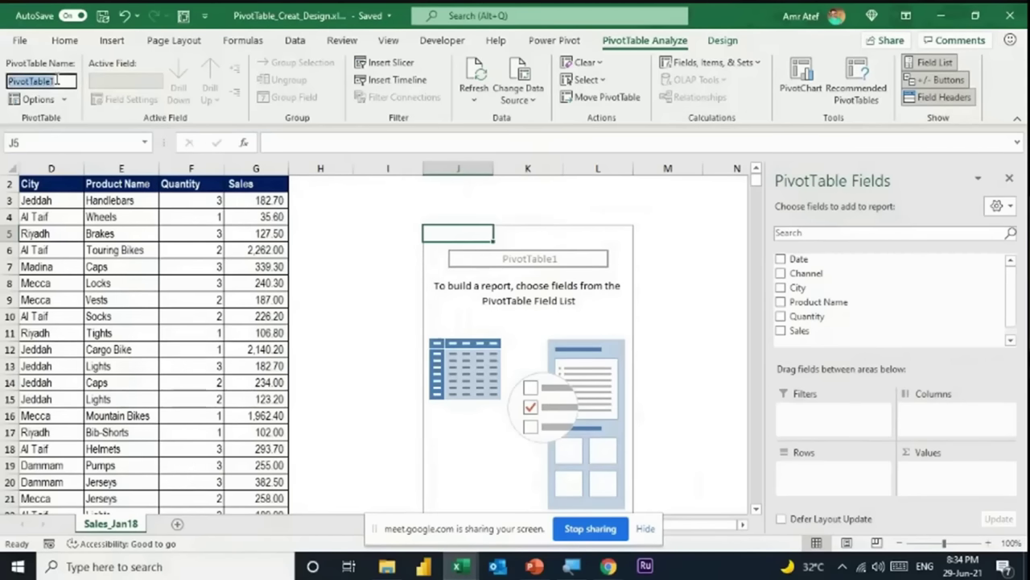
type("SalesReport")
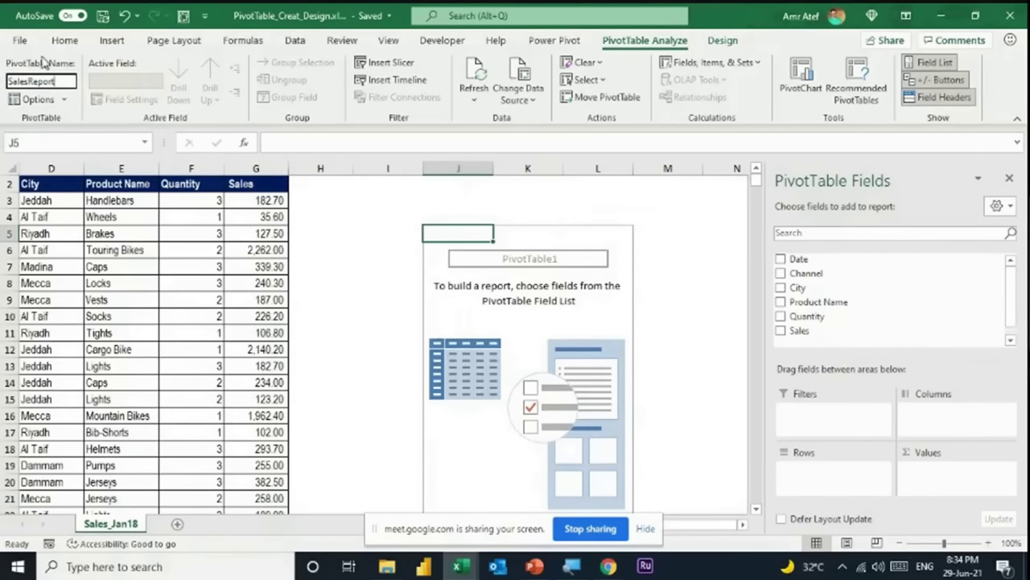
key("Return")
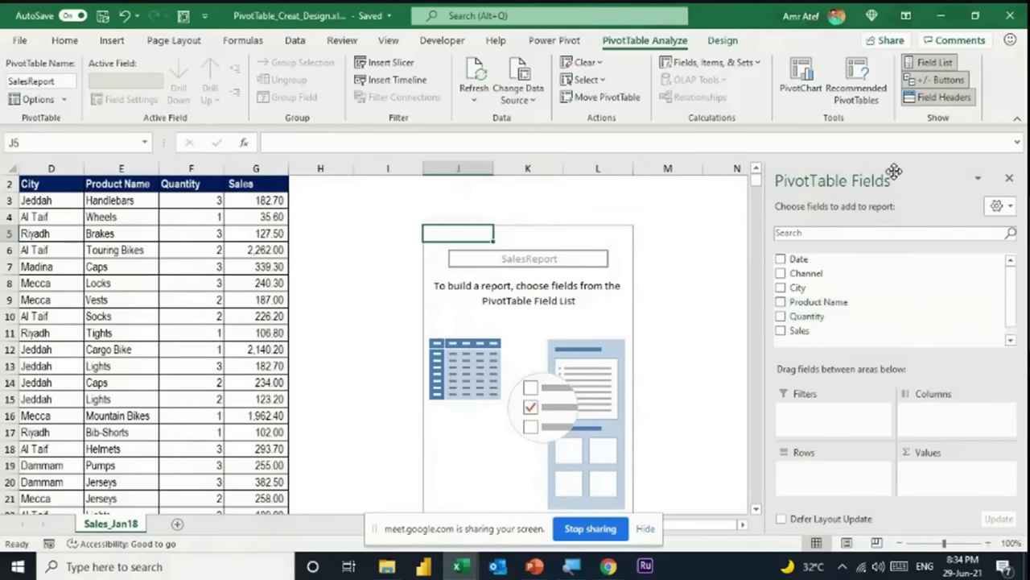
Undock the PivotTable Fields pane, enlarge it, and move the floating pane beside the empty PivotTable.
left_click_drag(897, 170, 516, 111)
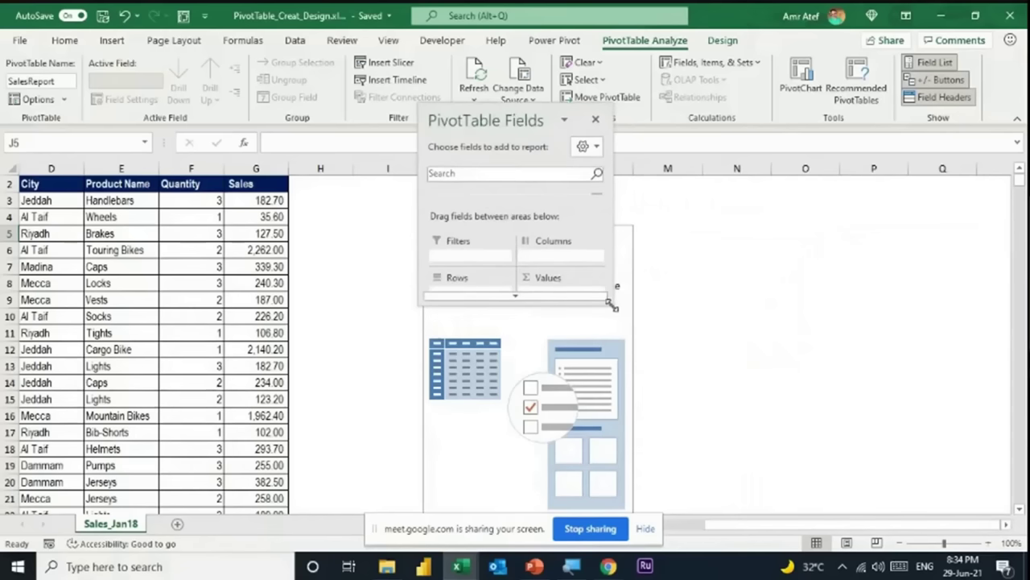
left_click_drag(610, 303, 907, 515)
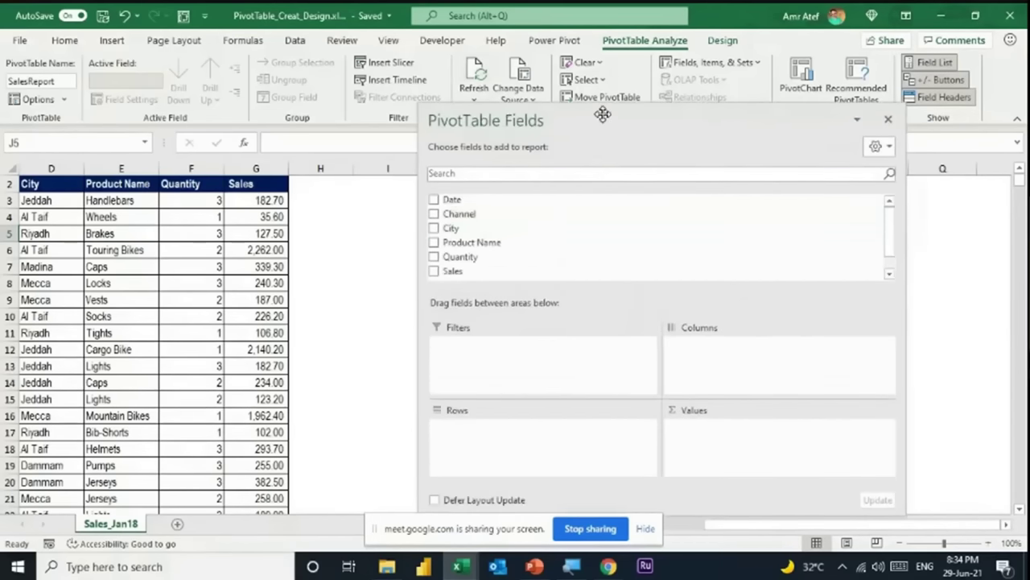
left_click_drag(603, 108, 888, 177)
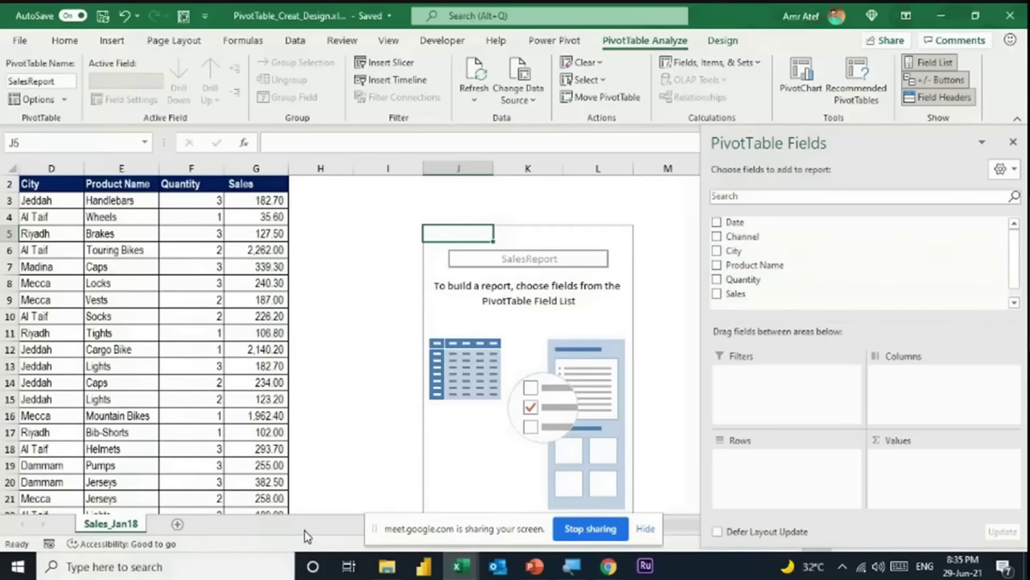
Add the City field to the PivotTable's rows and compare its labels with the source City entries in D3:D16.
scroll(672, 528, "left", 2)
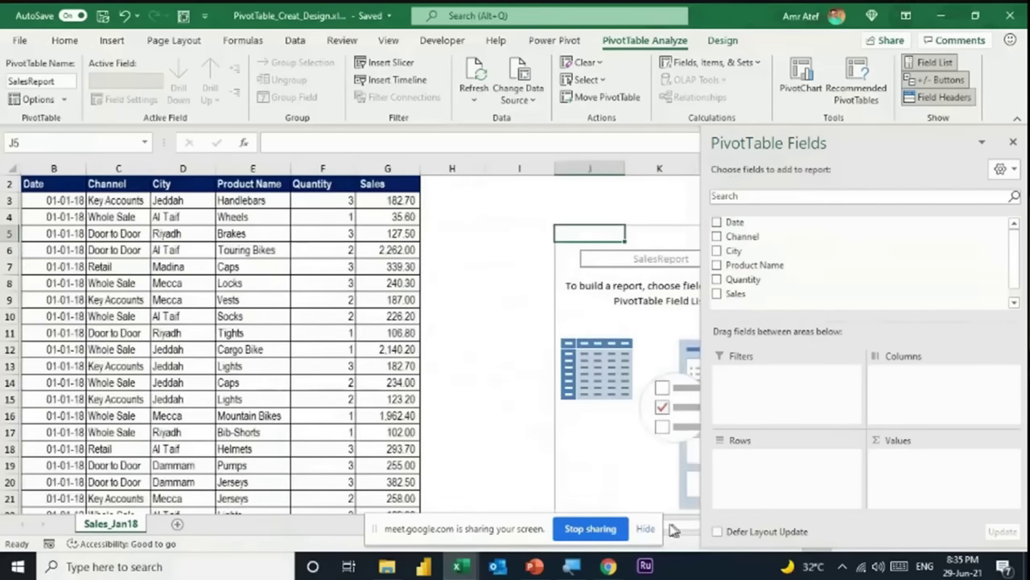
scroll(673, 528, "left", 1)
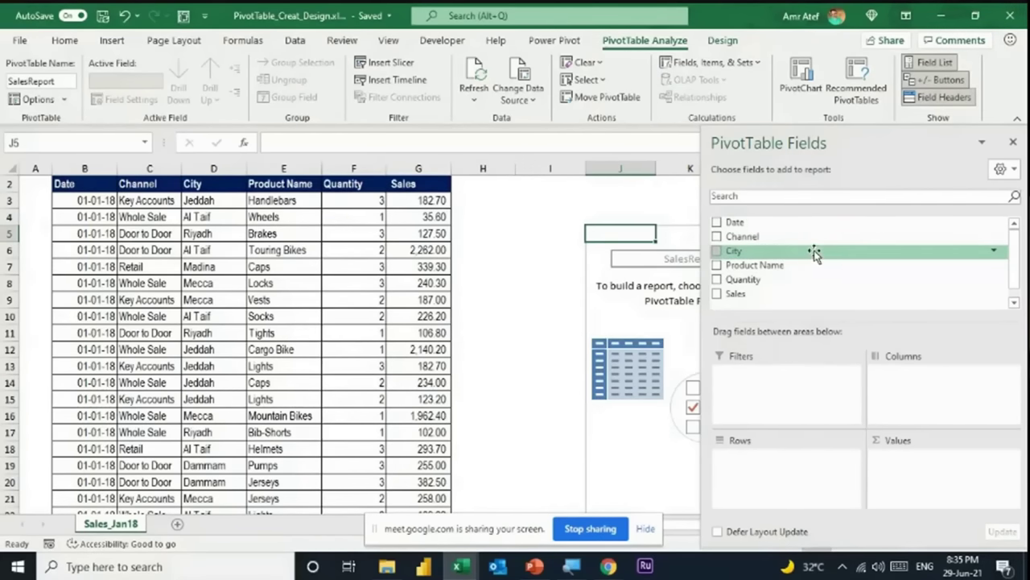
left_click(716, 250)
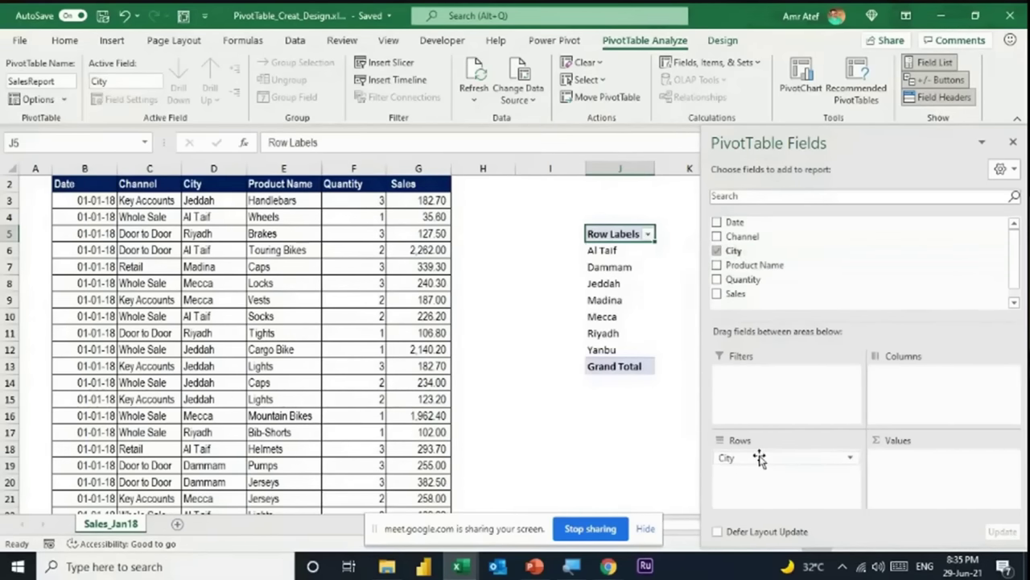
left_click_drag(215, 201, 202, 415)
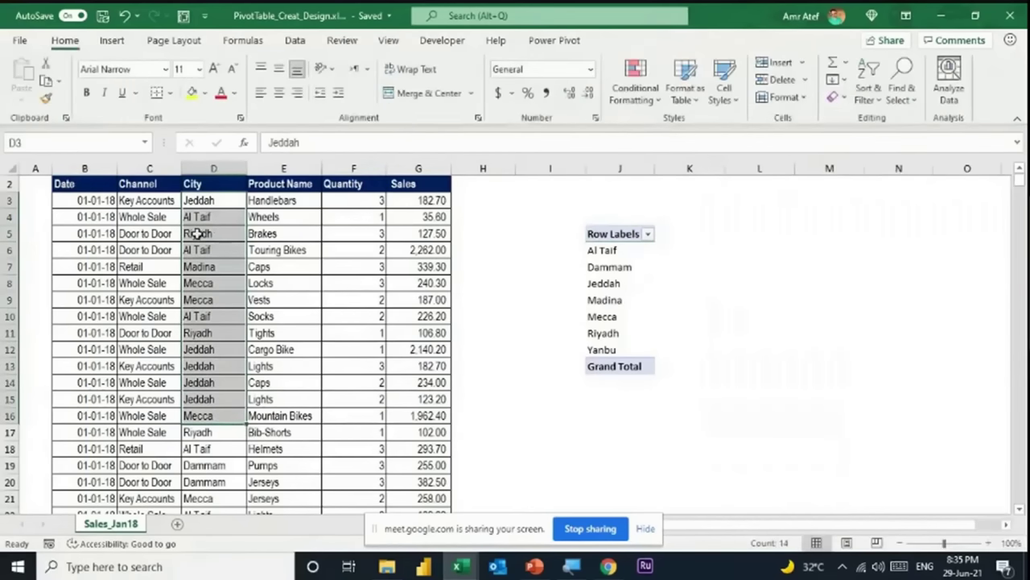
left_click(609, 266)
Remove the City field from the PivotTable and place it in the Rows area again.
left_click_drag(733, 252, 783, 457)
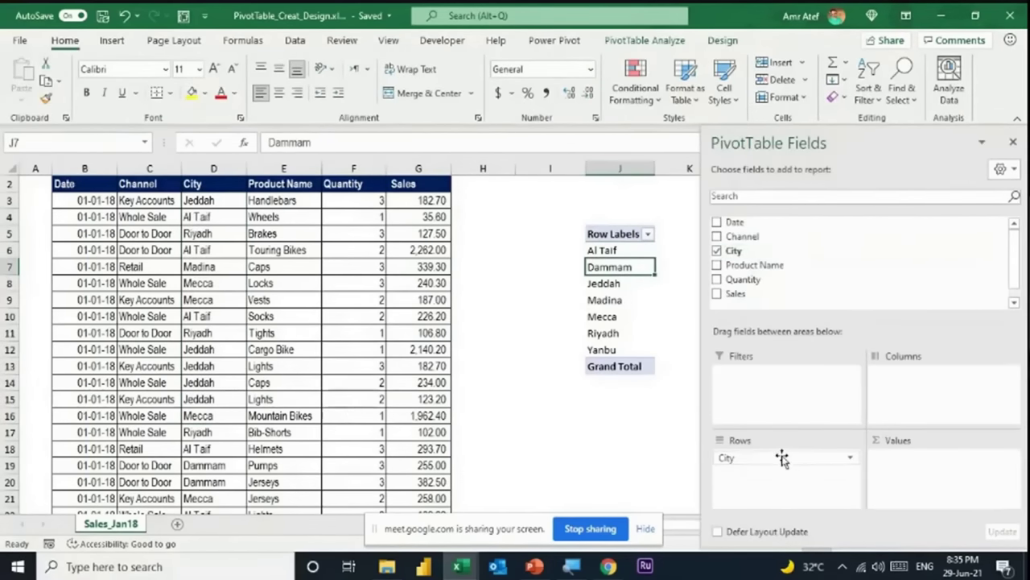
left_click(717, 252)
left_click_drag(740, 253, 787, 500)
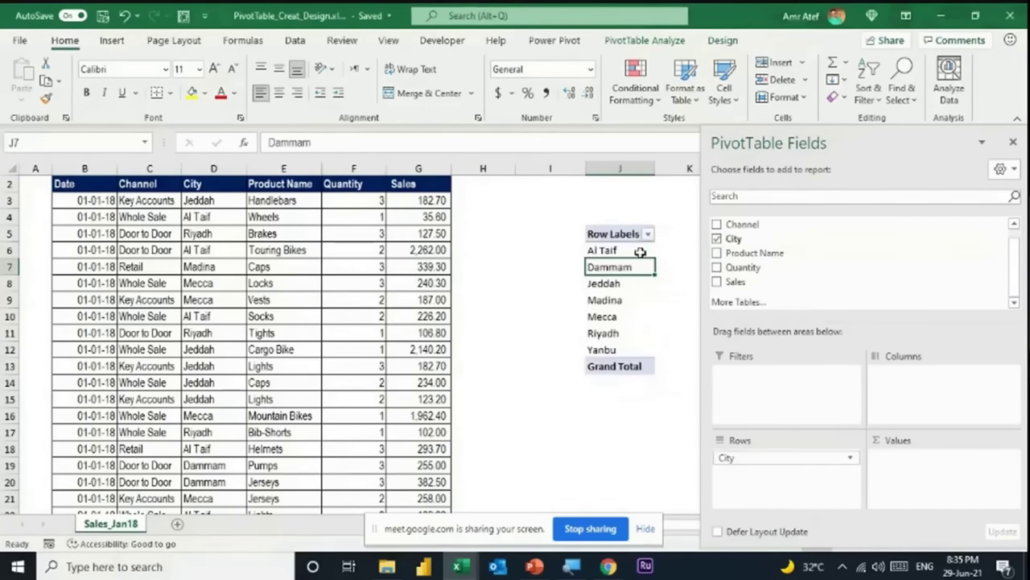
Select the PivotTable's city labels in J6:J12 and dock the floating PivotTable Fields pane again.
left_click_drag(638, 250, 624, 350)
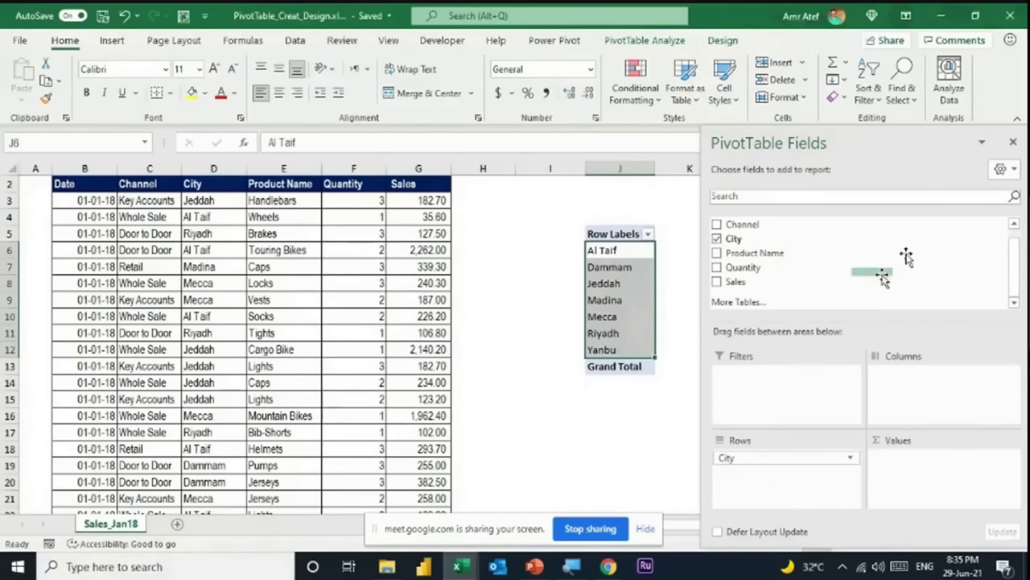
left_click_drag(909, 134, 910, 133)
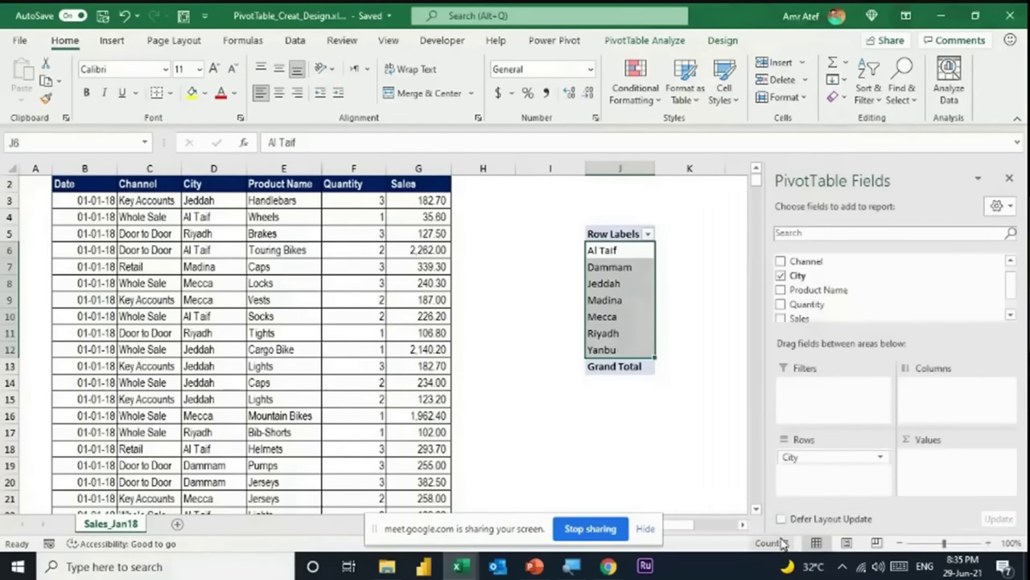
Select all source City entries from D3 downward to check their count, and return to the PivotTable's Jeddah label in J8.
left_click(219, 201)
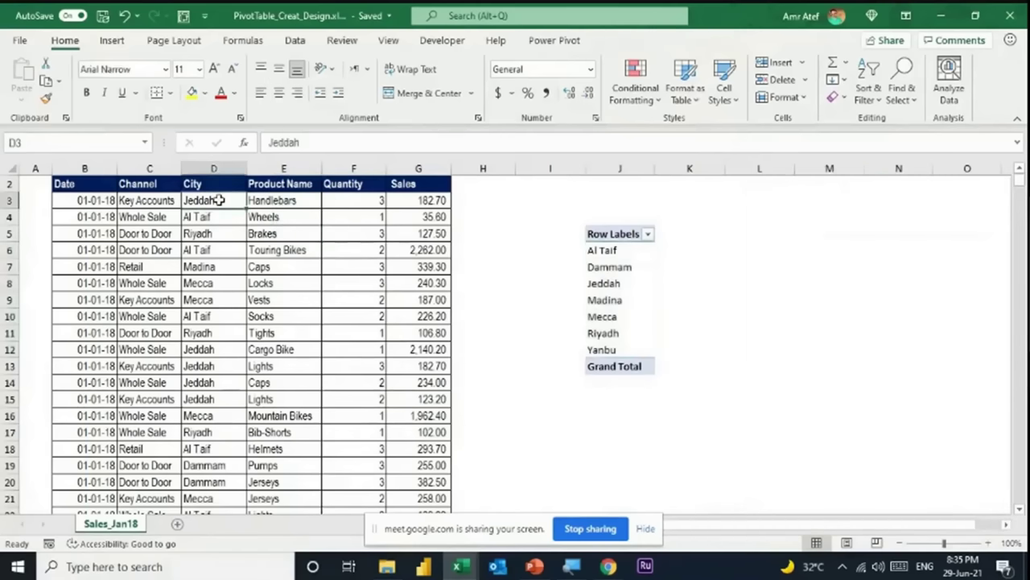
key("ctrl+shift+Down")
key("ctrl+Up")
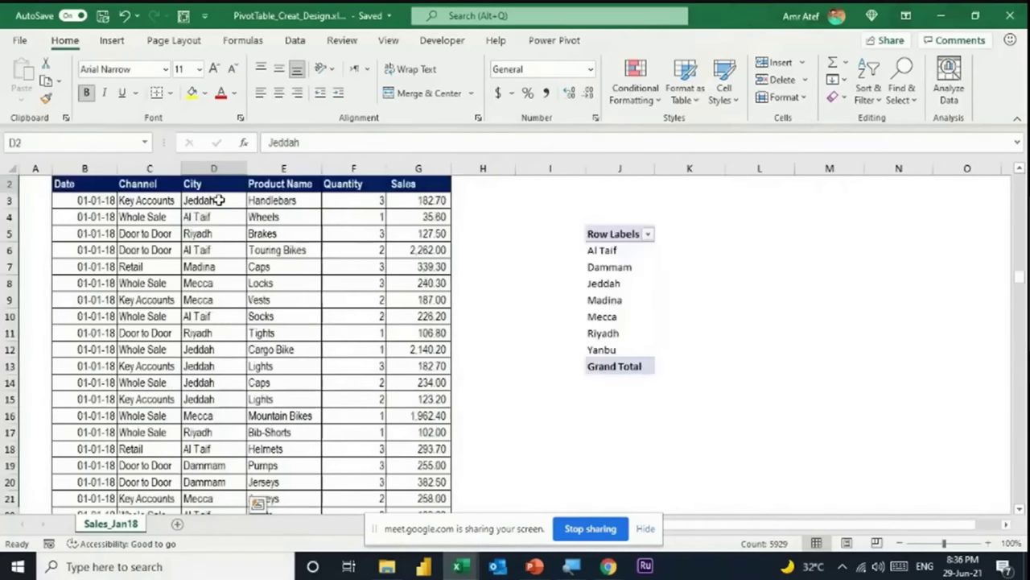
left_click(597, 282)
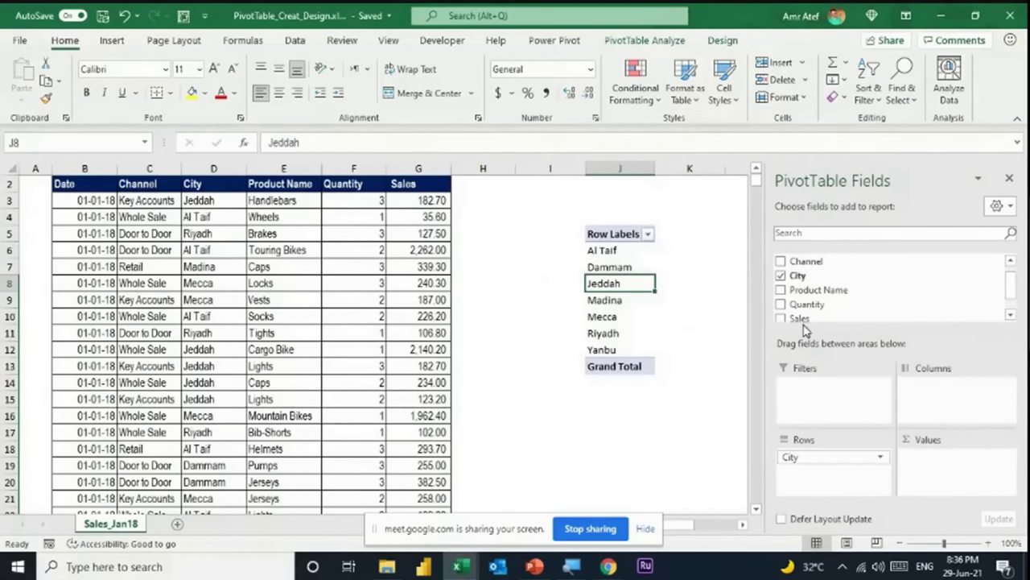
Try the City field in the Columns area to view the cities across the sheet, and move it back to Rows.
left_click_drag(817, 457, 966, 409)
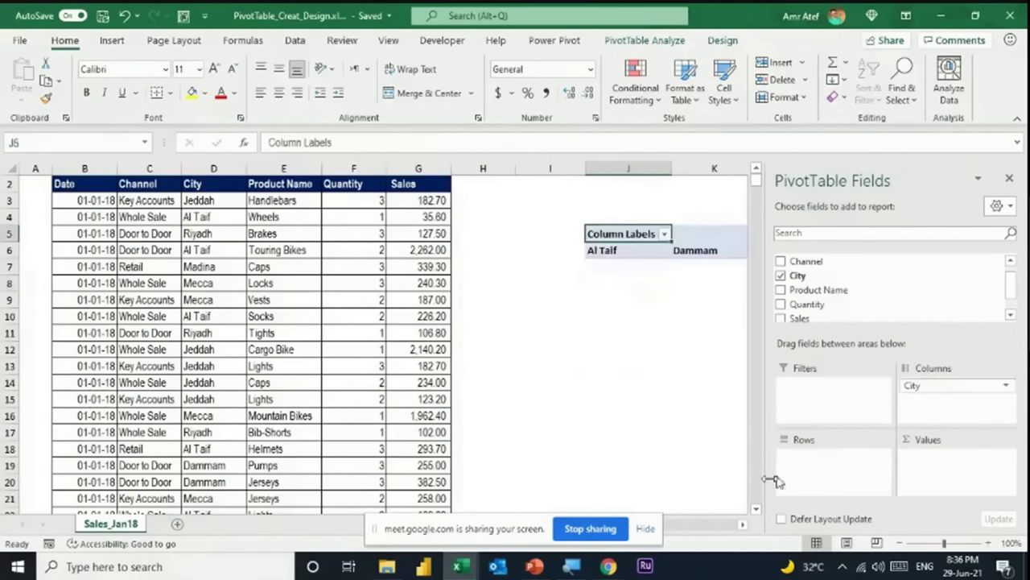
left_click(742, 524)
left_click_drag(744, 526, 744, 526)
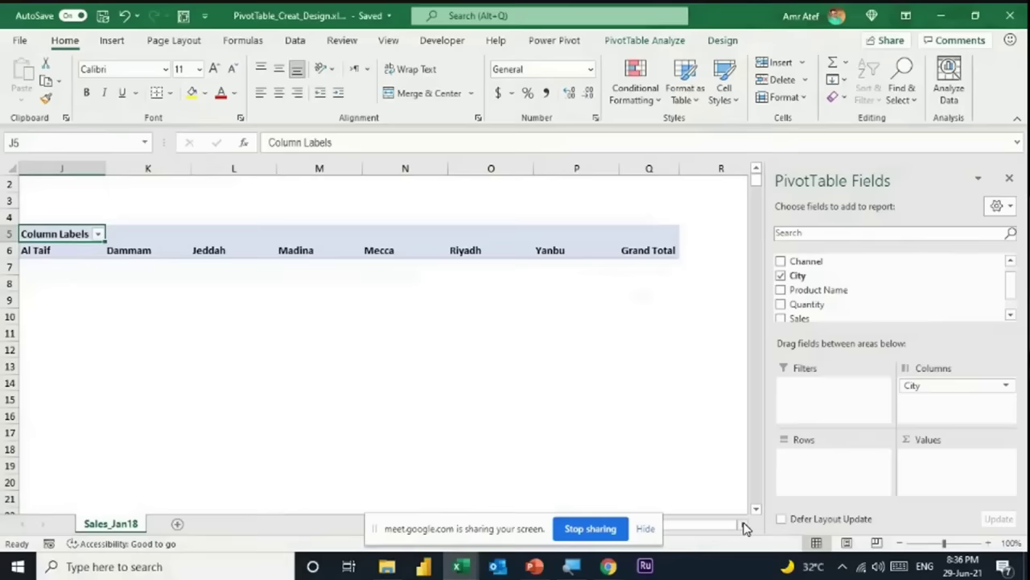
left_click_drag(939, 386, 868, 471)
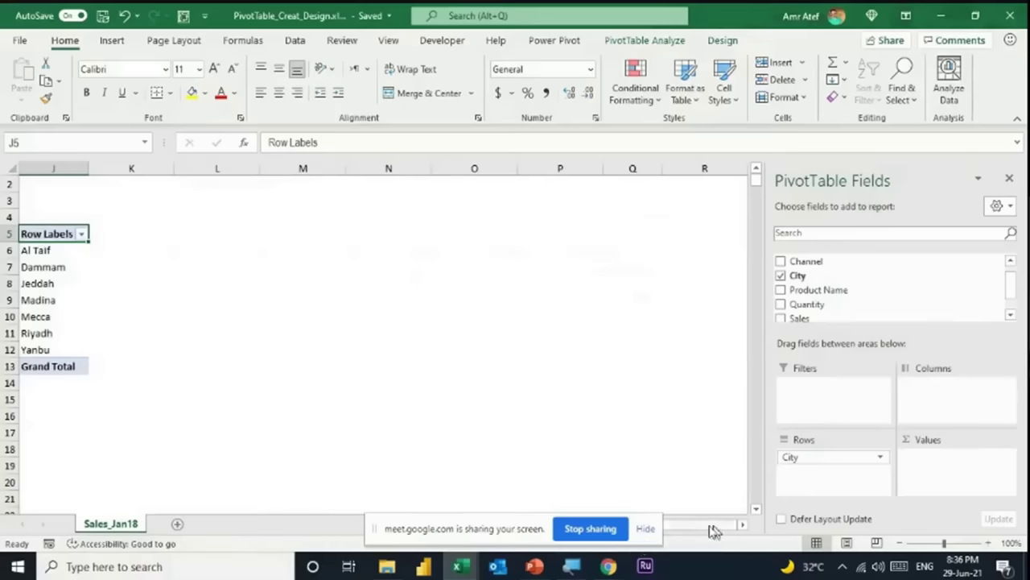
scroll(713, 531, "left", 2)
left_click(201, 268)
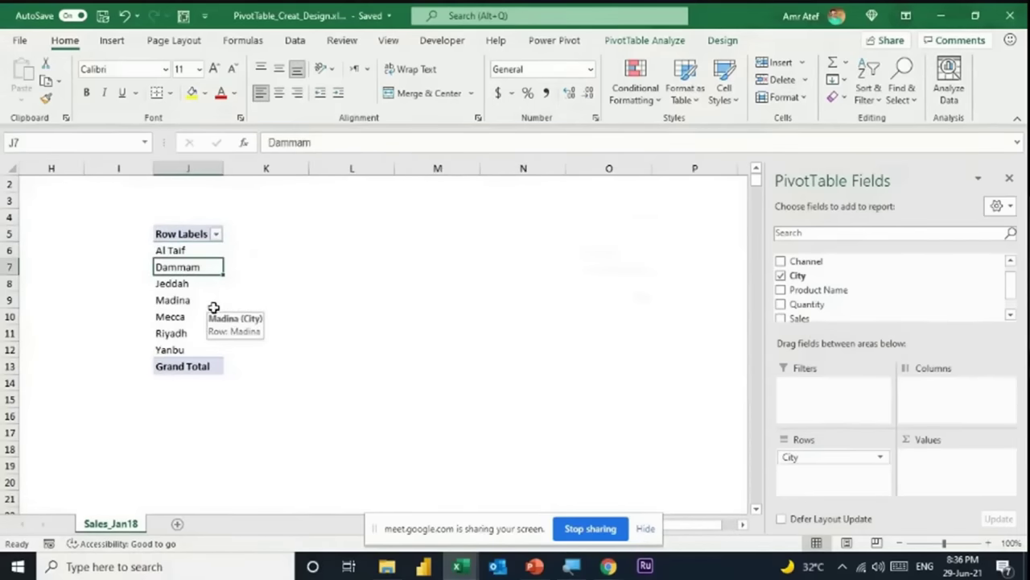
Add the Sales field to the PivotTable's values, summed for each city.
left_click_drag(697, 530, 667, 529)
scroll(837, 298, "up", 1)
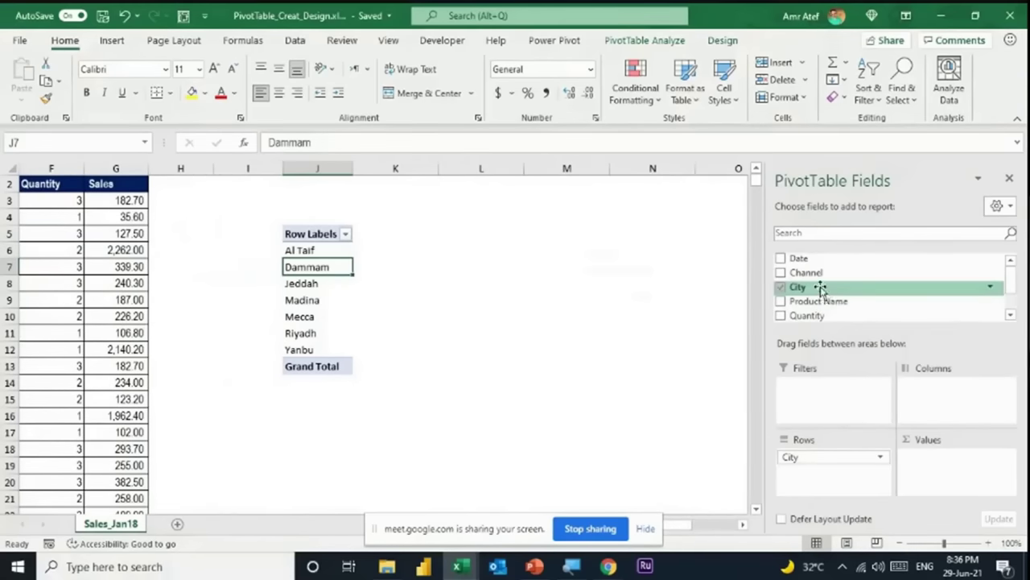
scroll(821, 287, "down", 1)
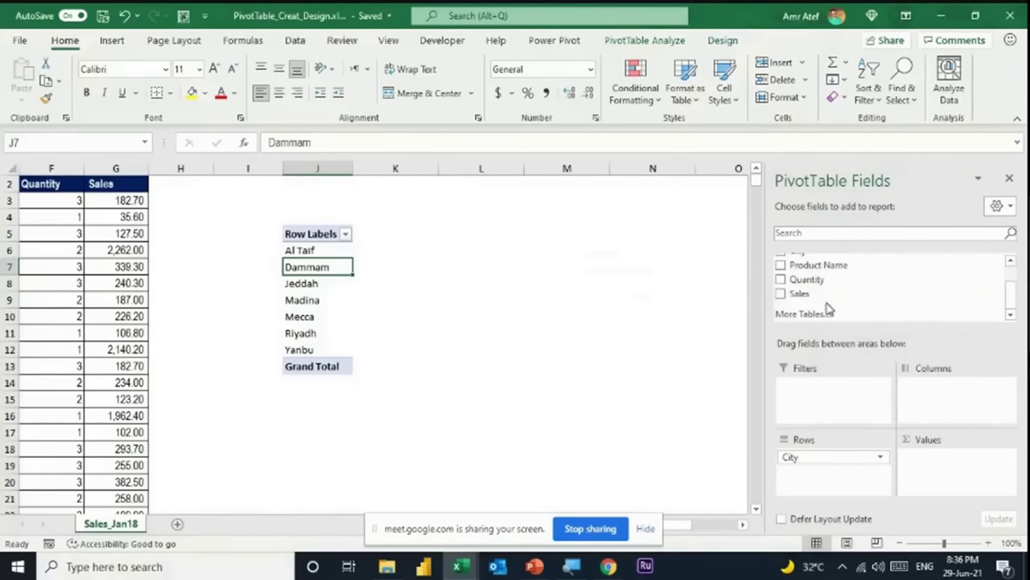
left_click(781, 295)
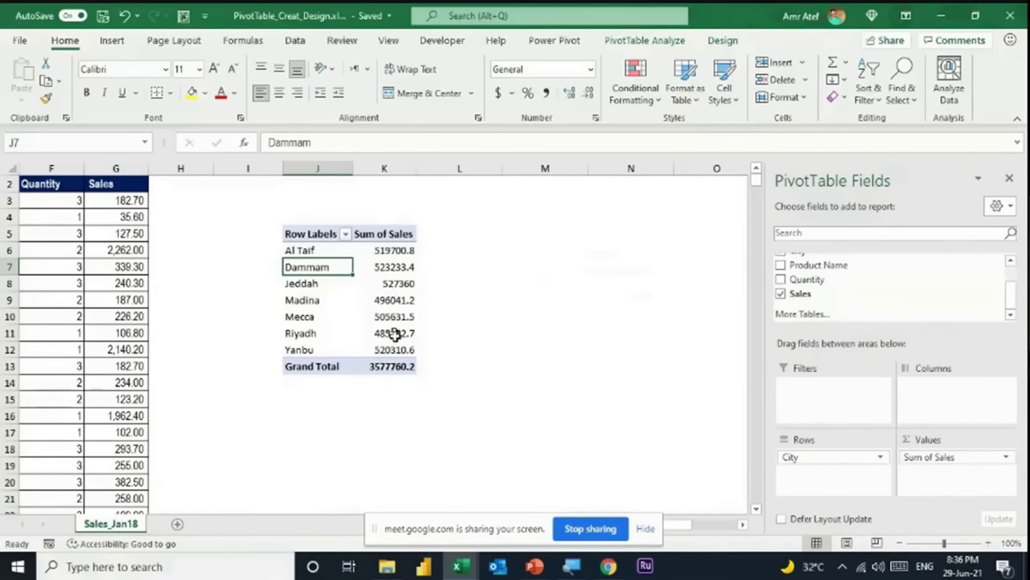
Examine the Sum of Sales values for Al Taif and Dammam and the grand total in K13.
mouse_move(402, 366)
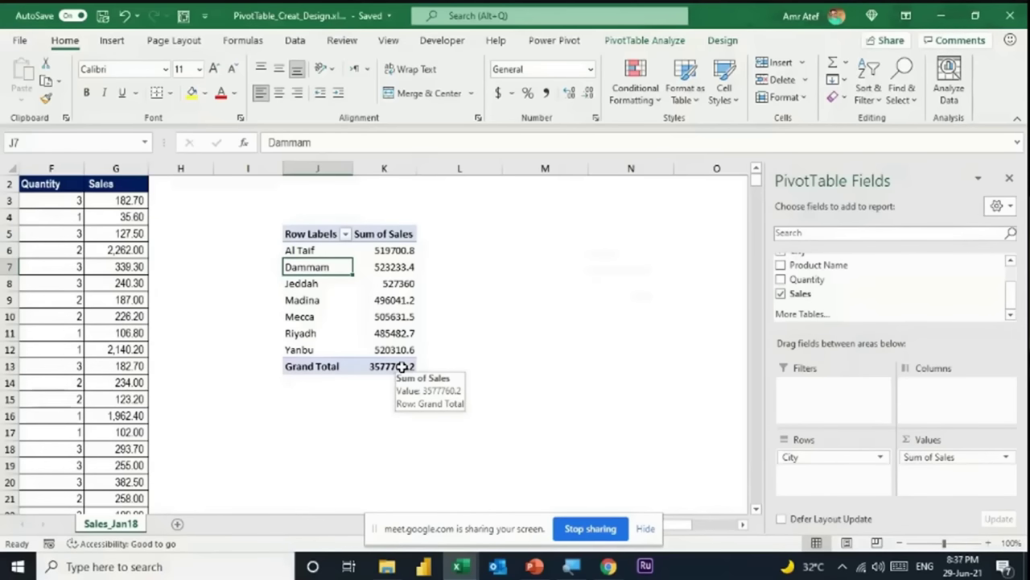
left_click(401, 249)
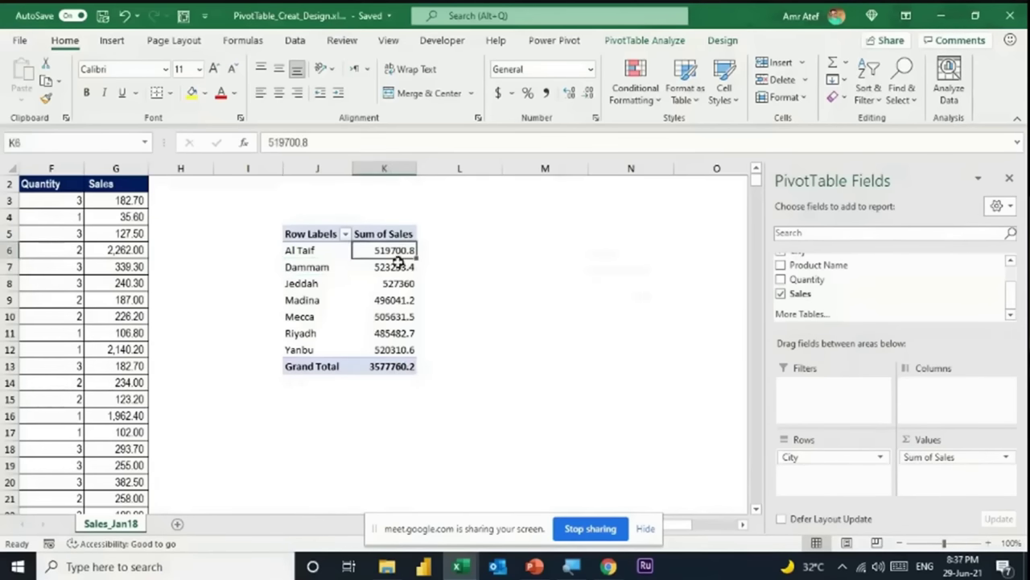
left_click(361, 269)
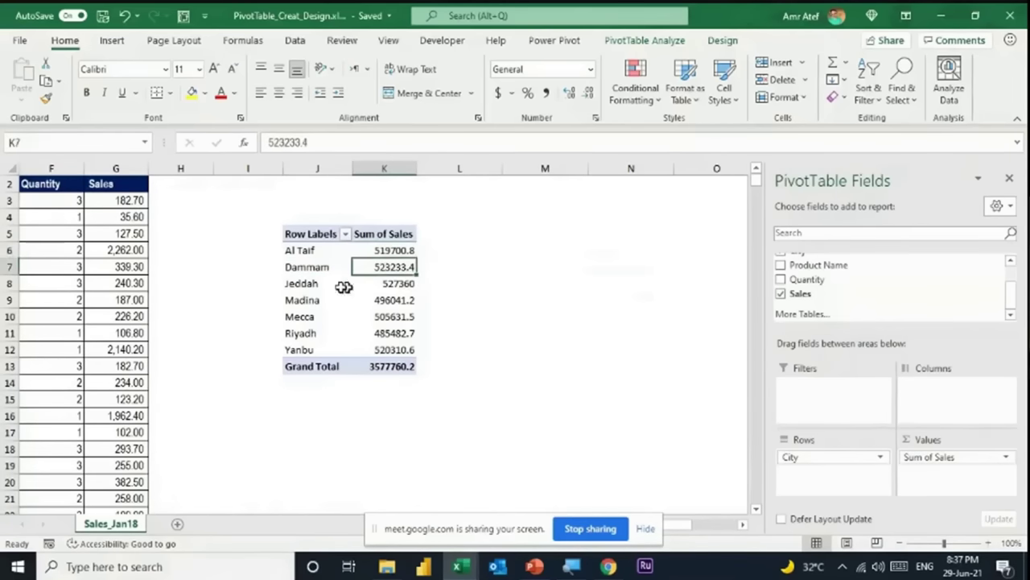
left_click(399, 364)
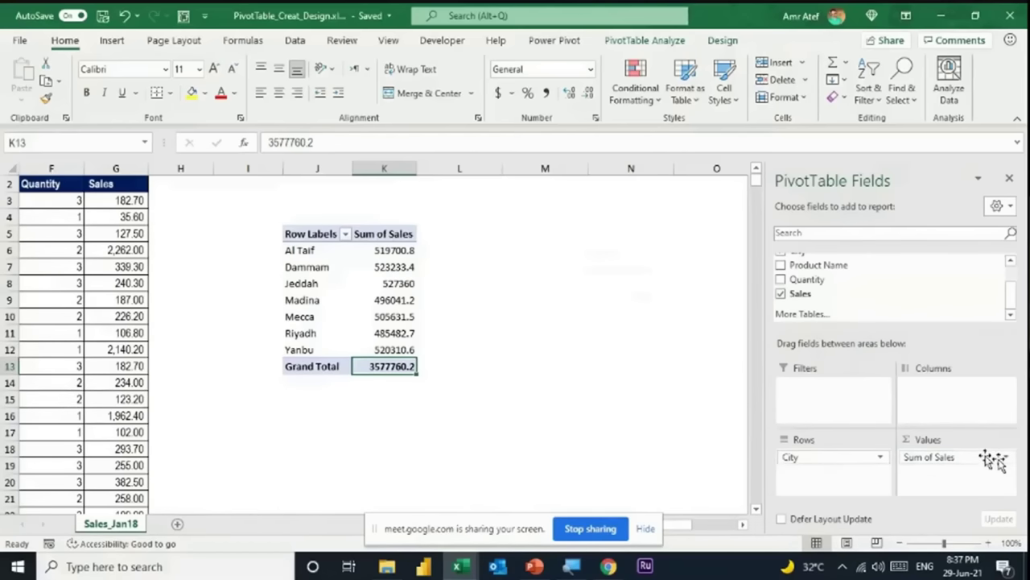
Try summarizing the PivotTable's Sales values by Count for each city, then undo the change.
right_click(401, 268)
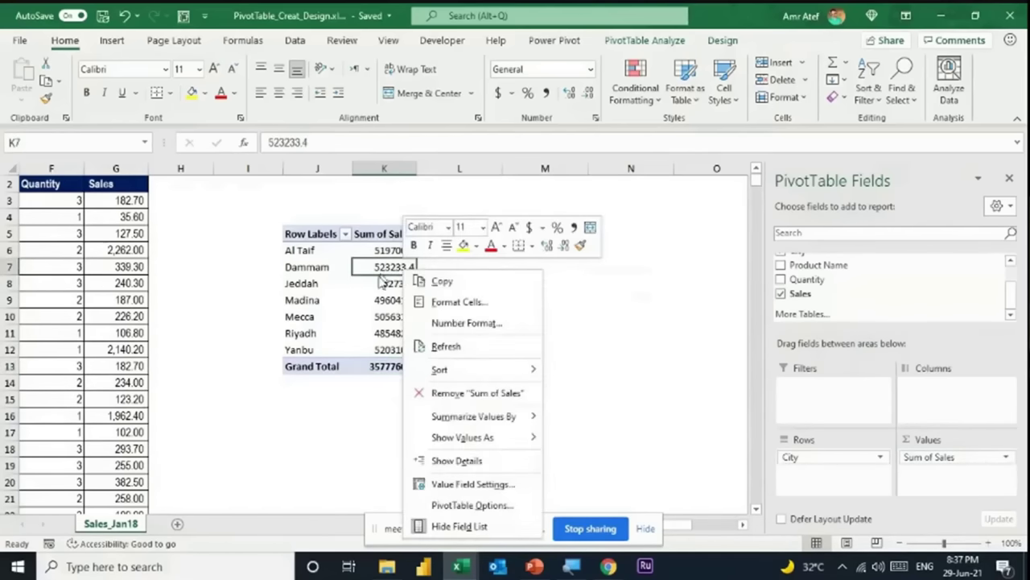
left_click(383, 268)
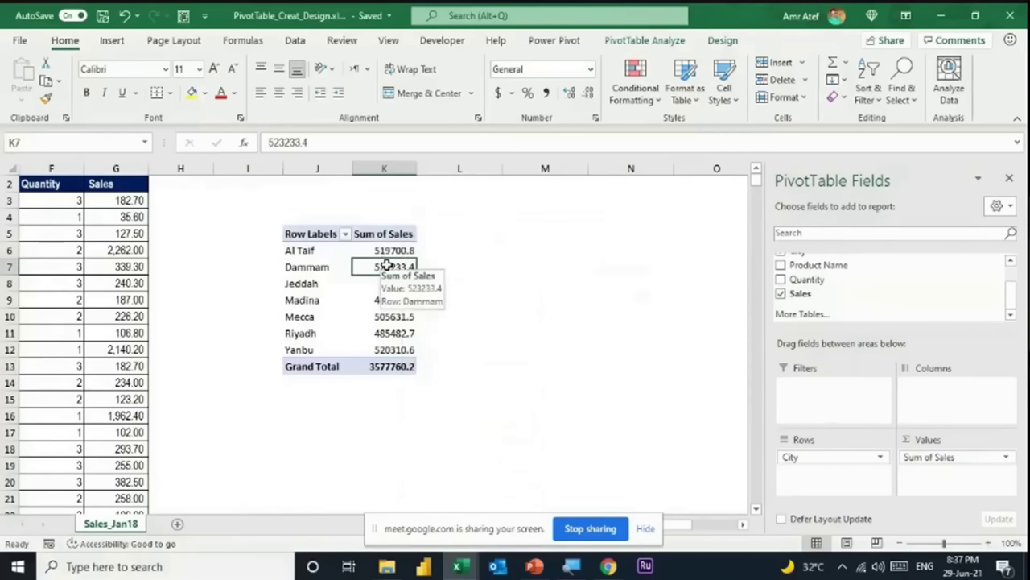
right_click(387, 265)
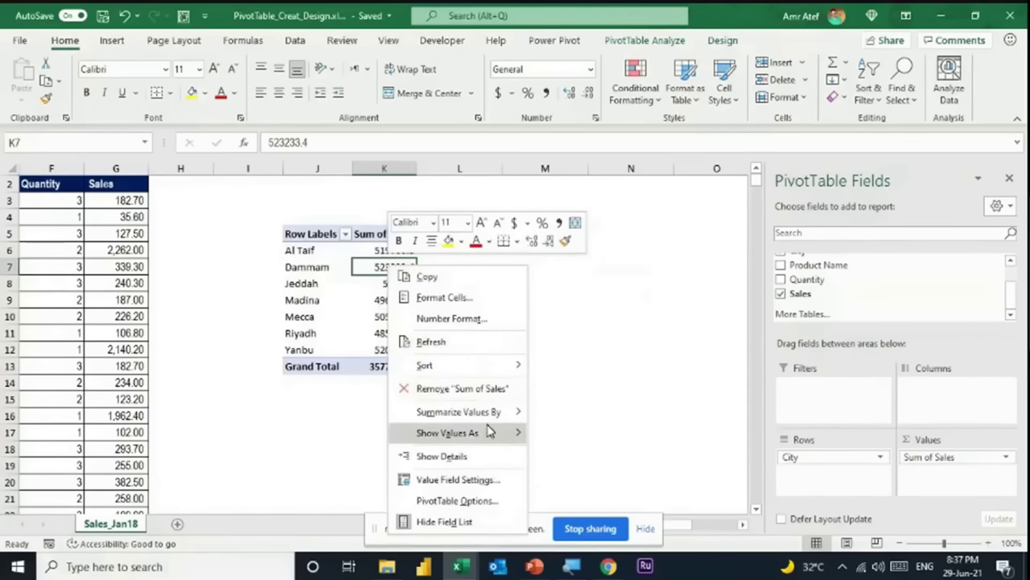
mouse_move(494, 415)
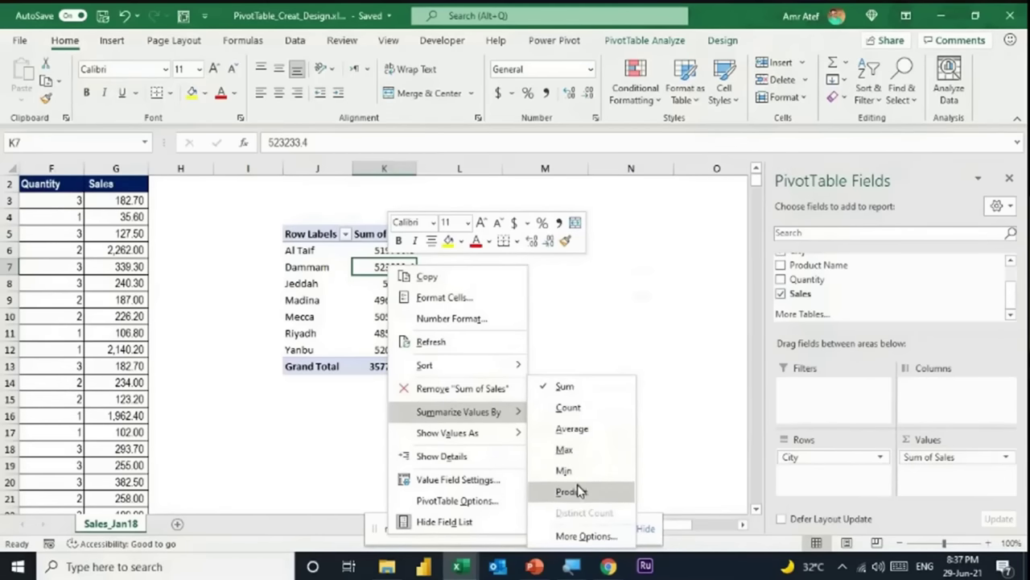
left_click(569, 407)
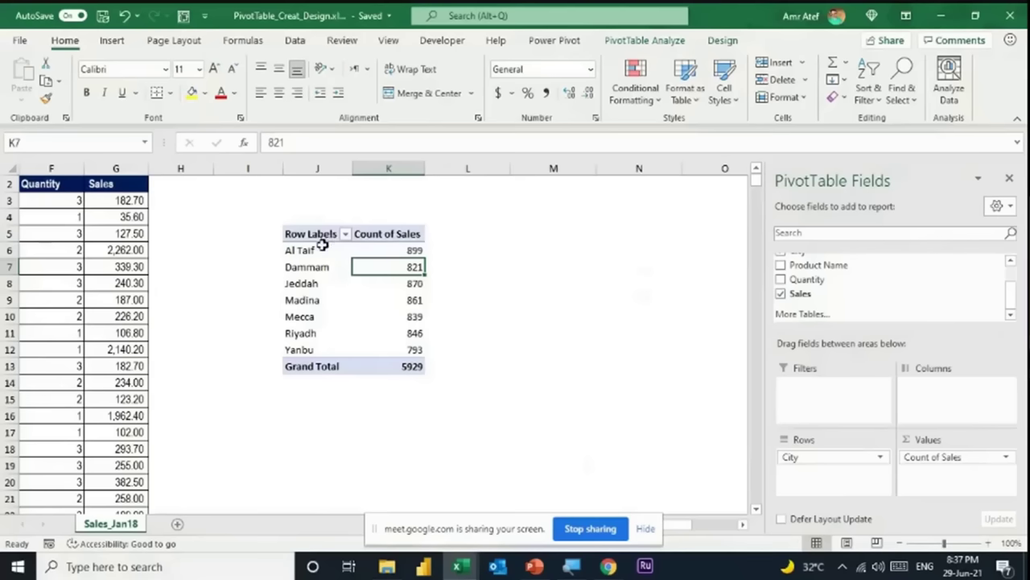
left_click(410, 250)
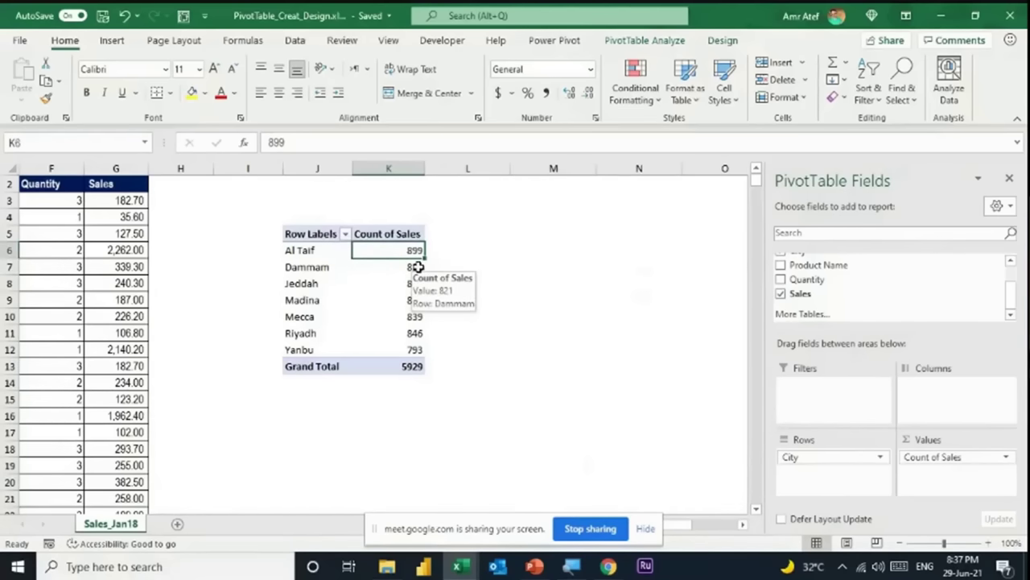
key("ctrl+z")
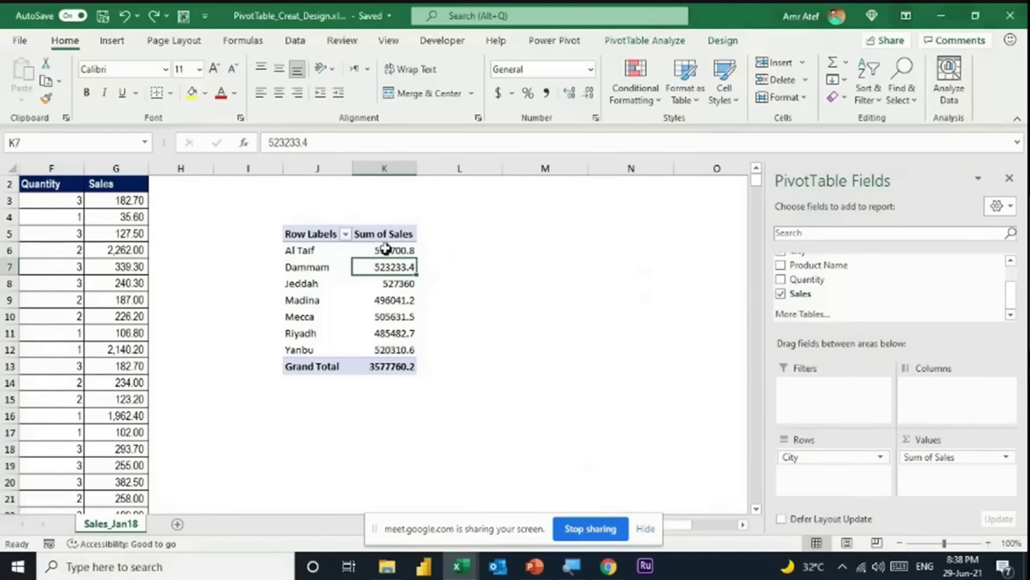
Add the Sales field to the PivotTable's values a second time and summarize that second column by Count.
left_click_drag(801, 294, 960, 488)
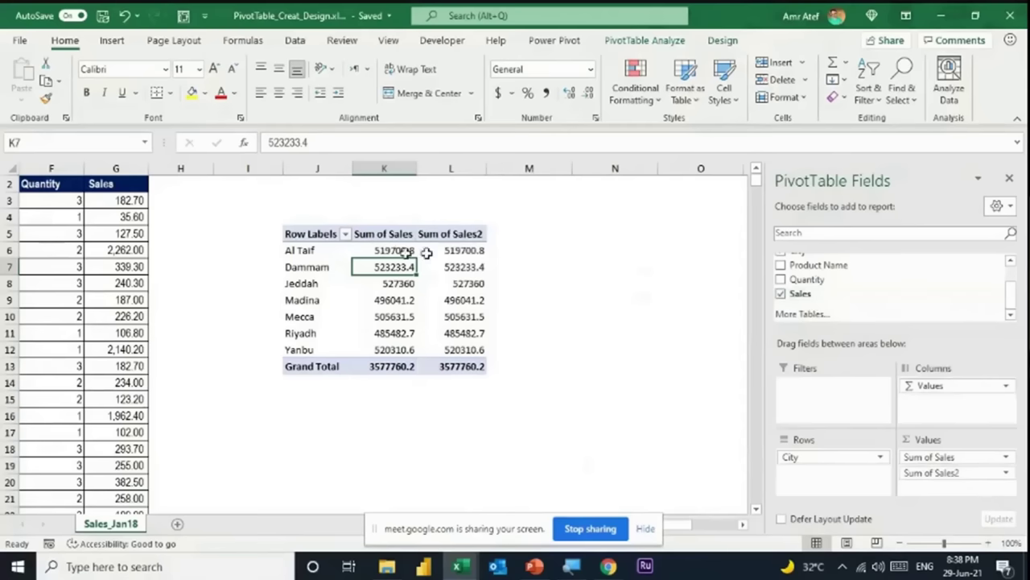
left_click(466, 250)
right_click(465, 251)
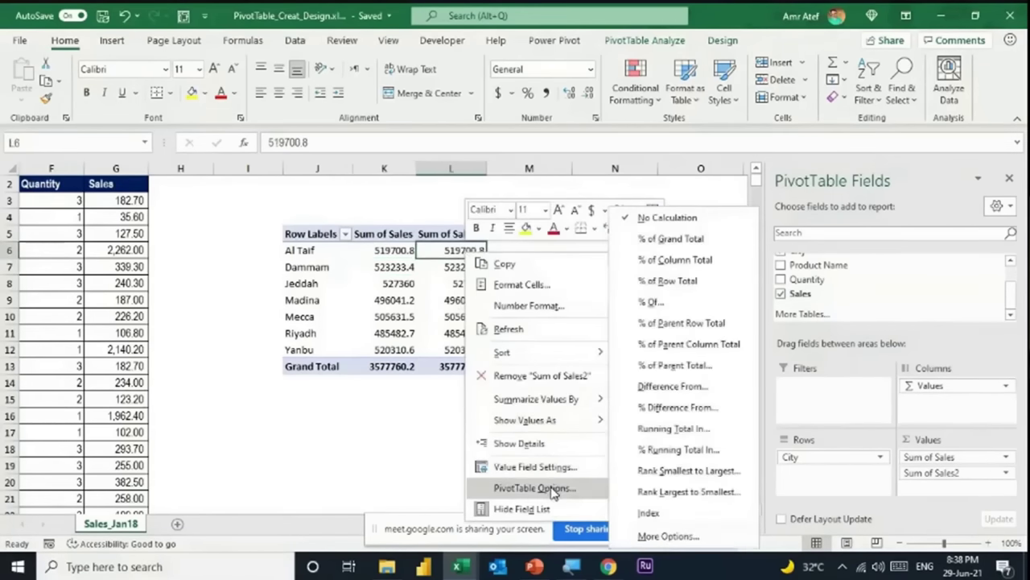
mouse_move(566, 396)
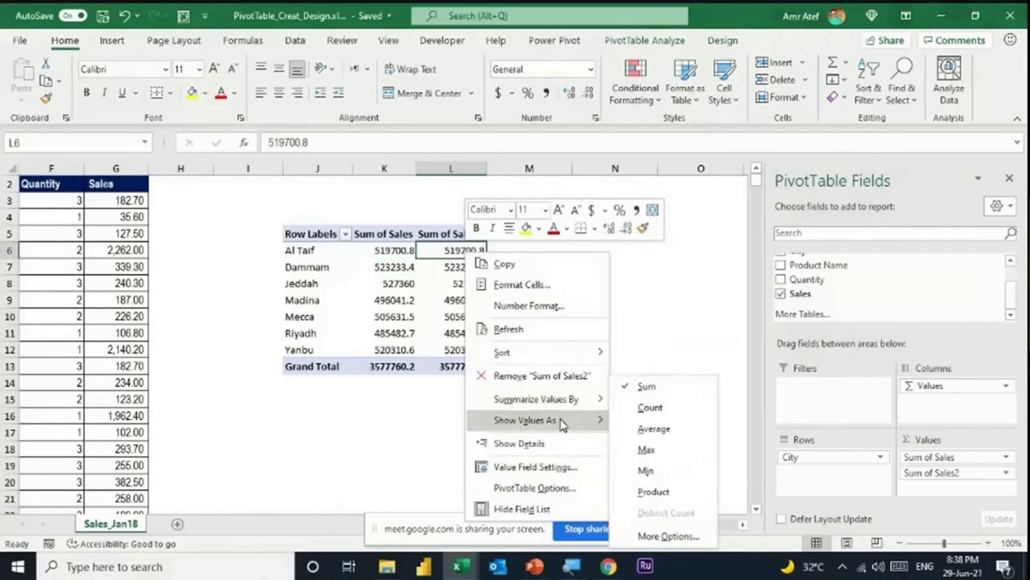
left_click(668, 409)
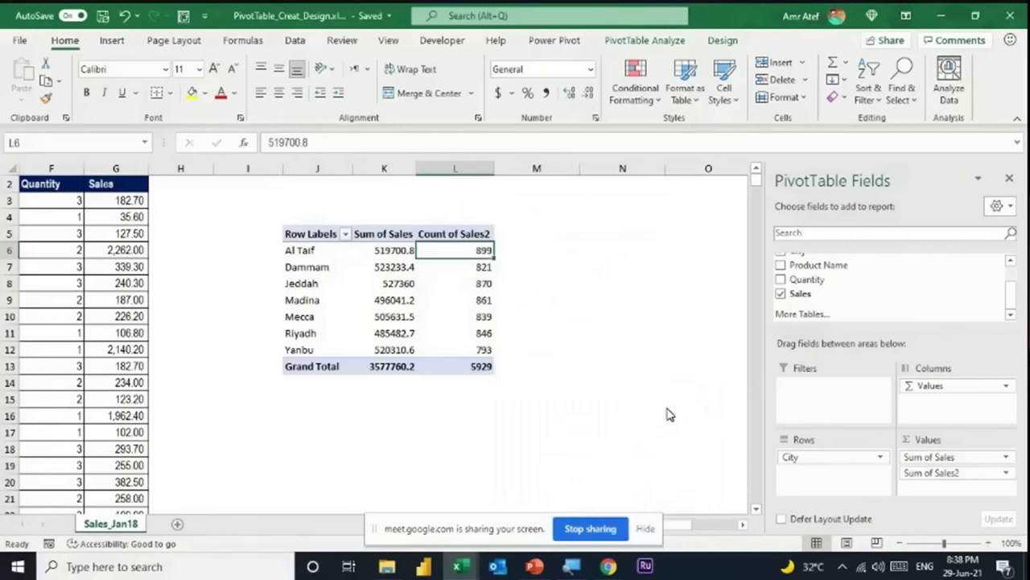
Compare Al Taif's sum and count of sales, then undo adding the second Sales column.
left_click(381, 250)
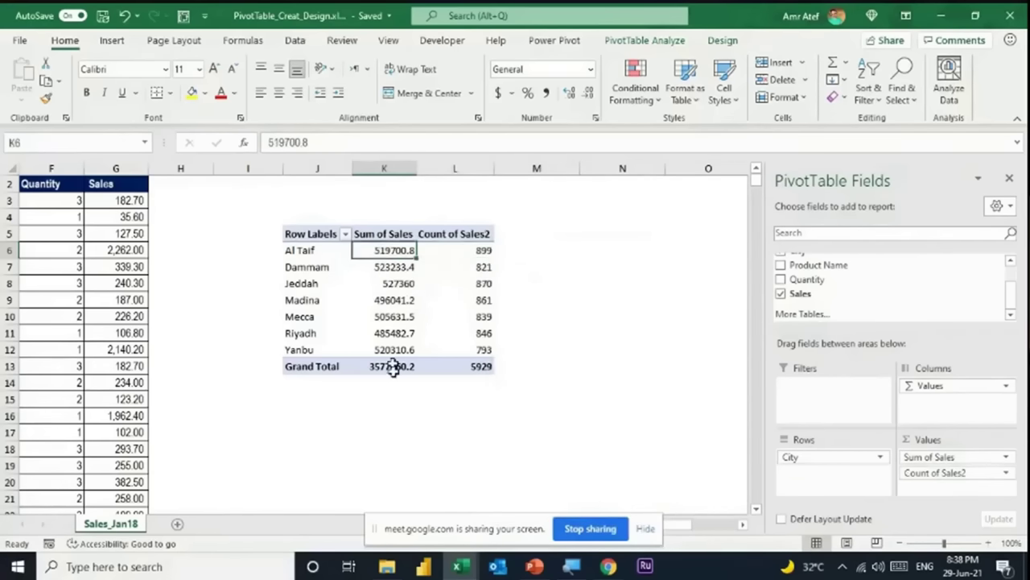
left_click(491, 250)
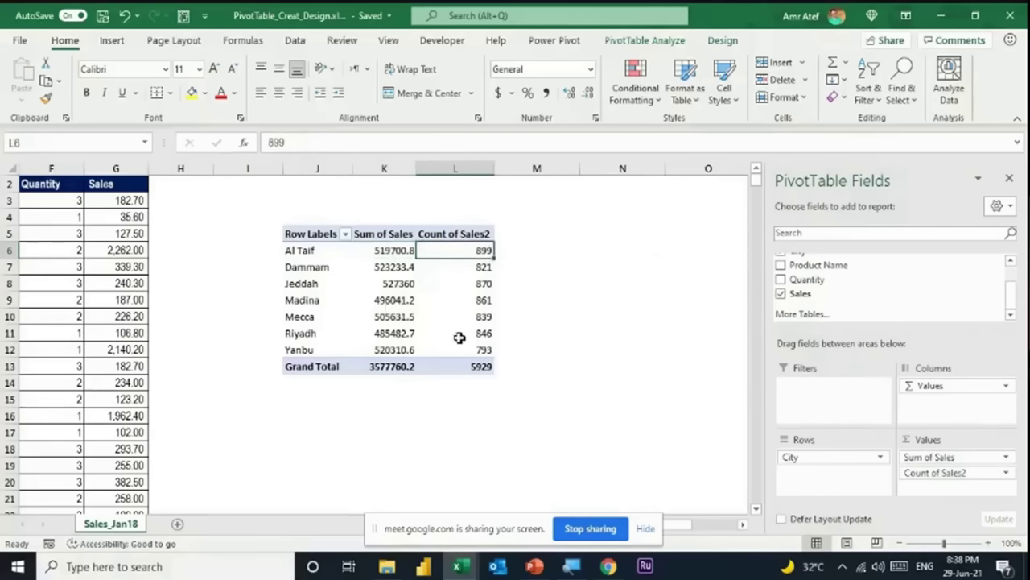
mouse_move(458, 340)
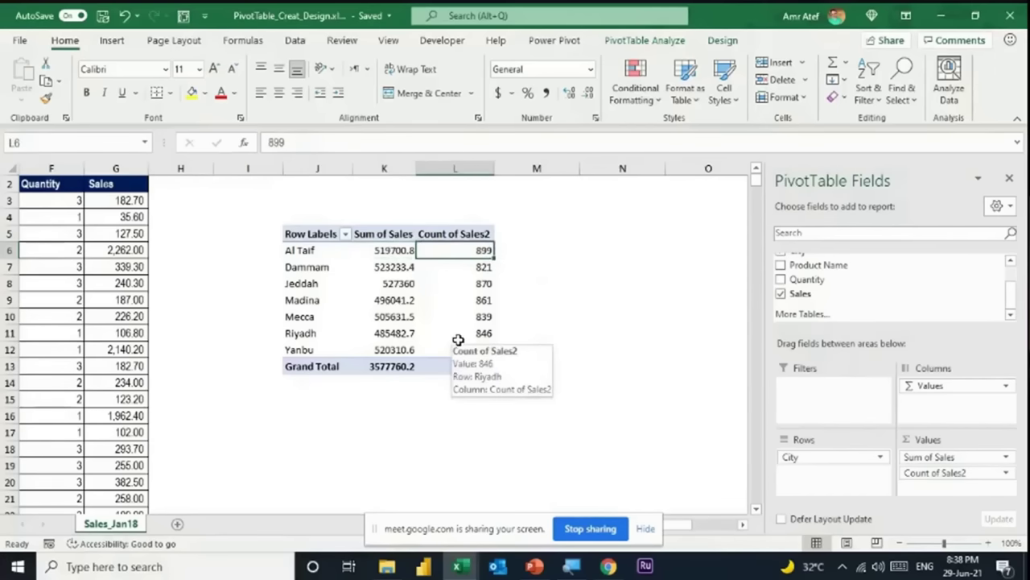
key("ctrl+z")
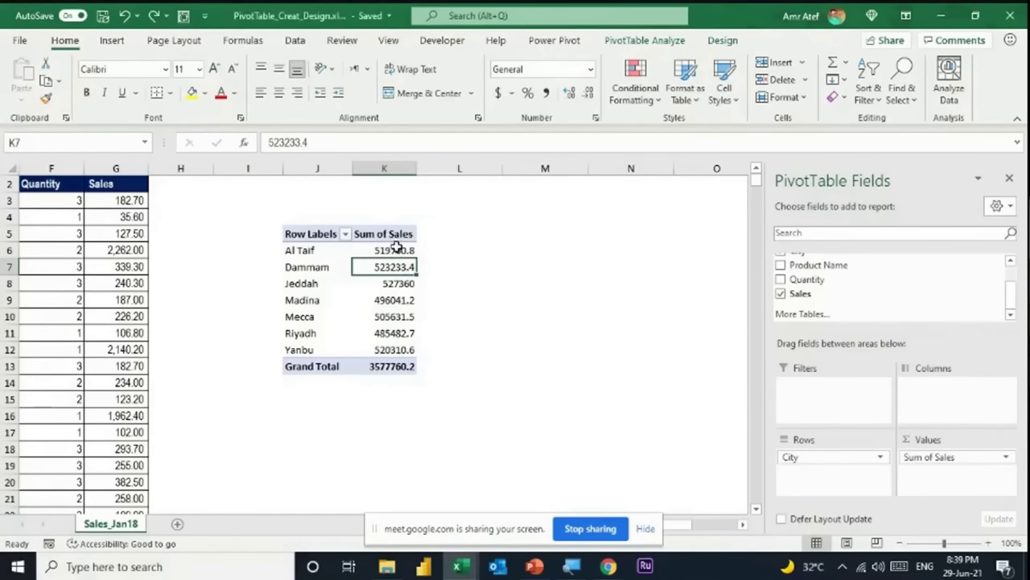
left_click_drag(395, 246, 383, 352)
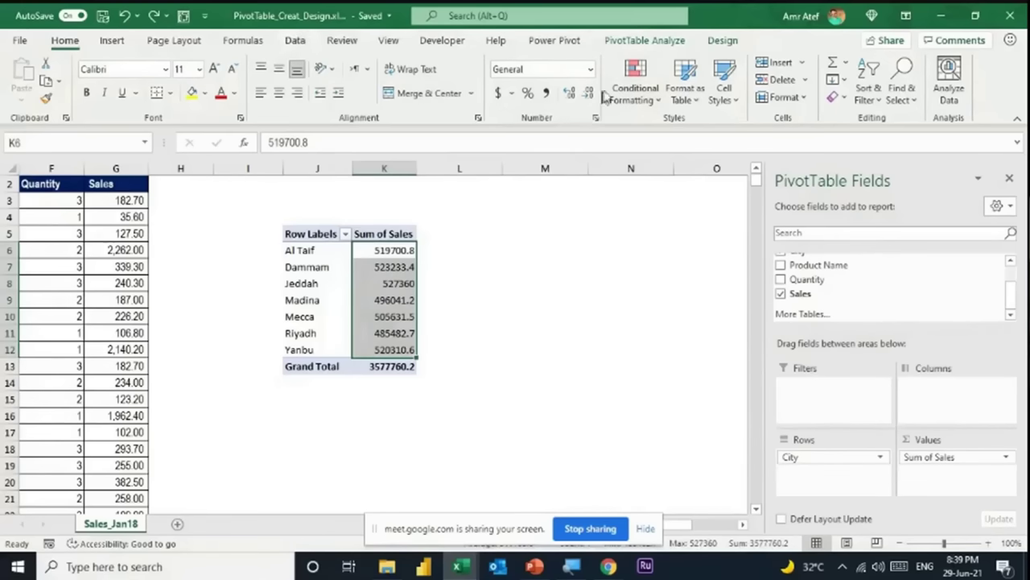
left_click(590, 70)
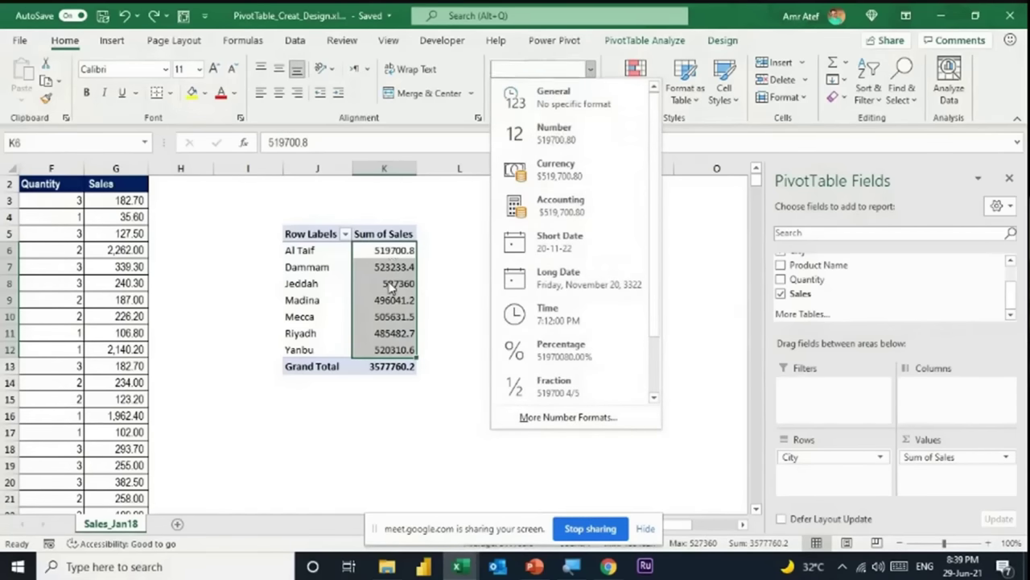
left_click(395, 251)
left_click_drag(394, 250, 402, 342)
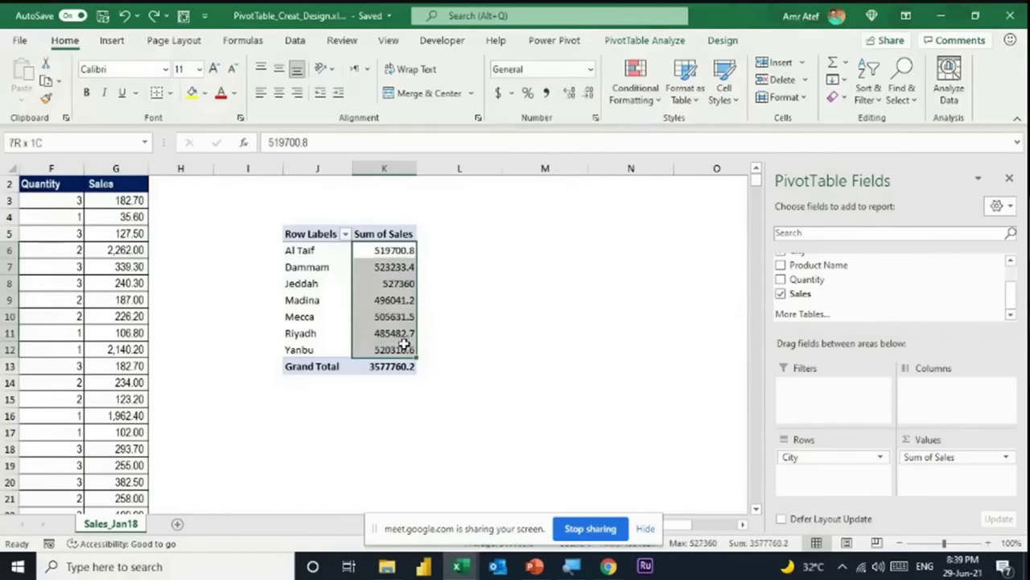
left_click(399, 252)
mouse_move(398, 251)
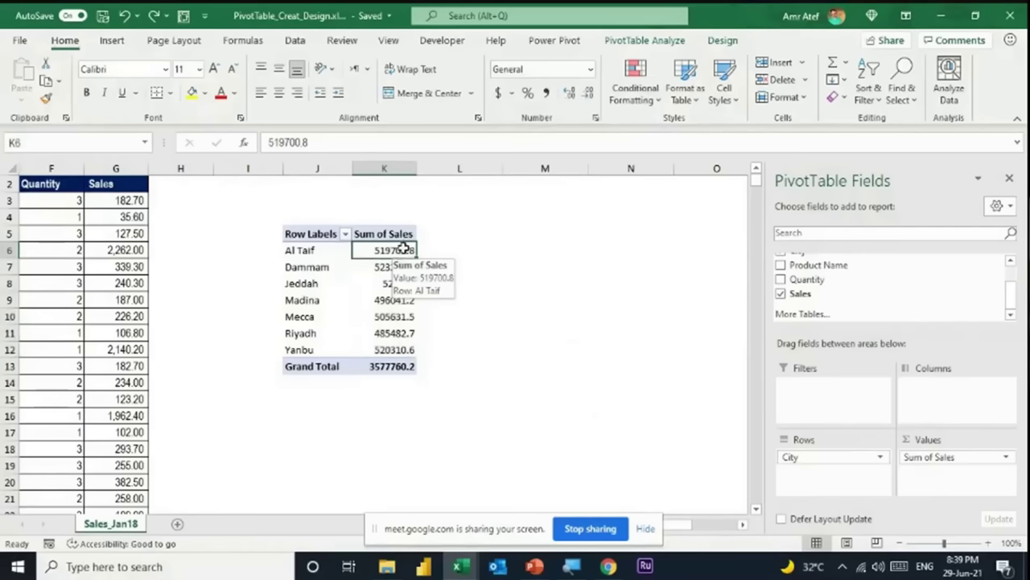
Apply the $ English (United States) accounting format to the city sales in K6:K12 and dollar accounting format to the grand total in K13.
left_click_drag(402, 248, 402, 350)
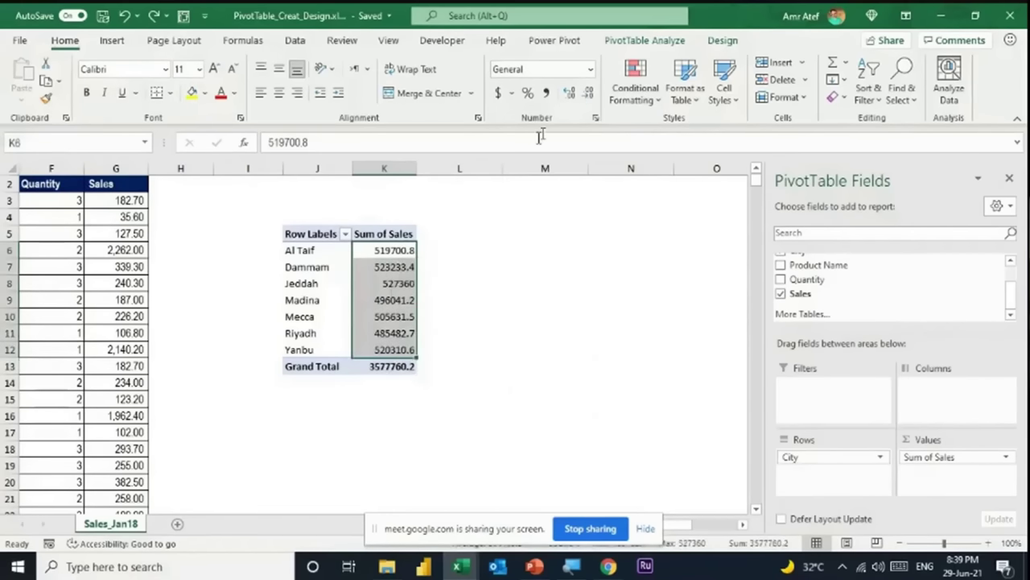
left_click(512, 93)
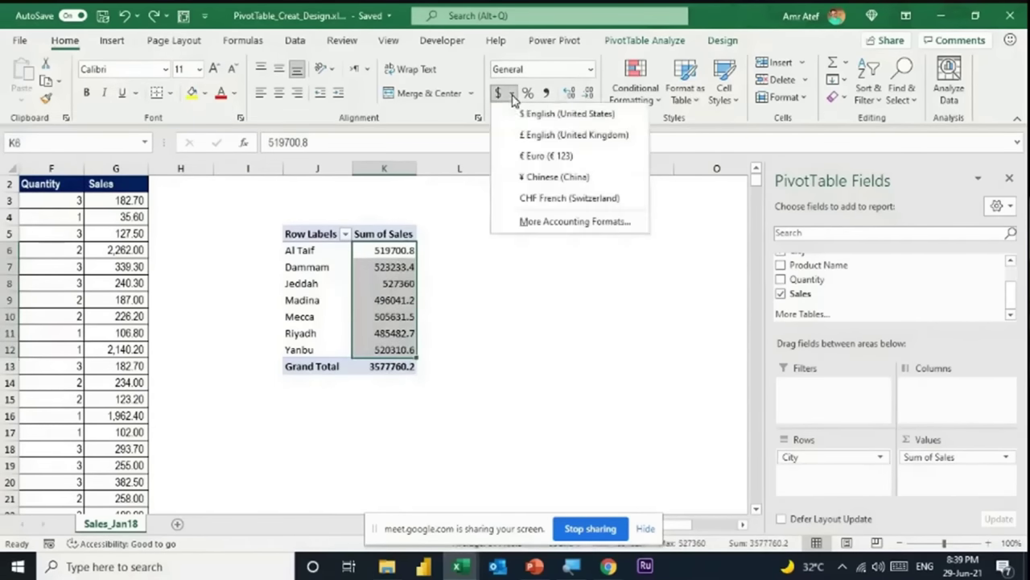
left_click(564, 114)
left_click(391, 283)
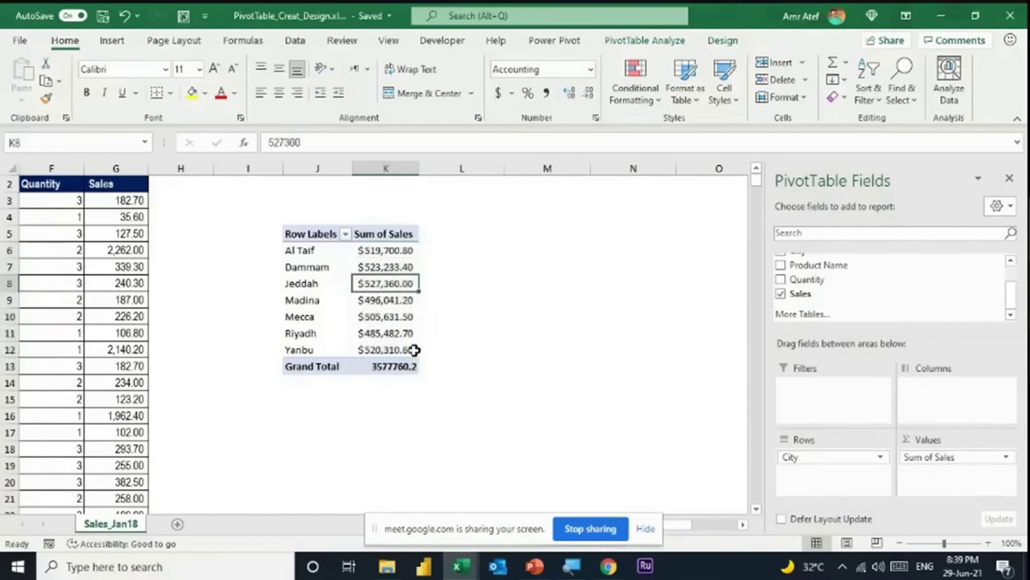
left_click(403, 364)
left_click(499, 93)
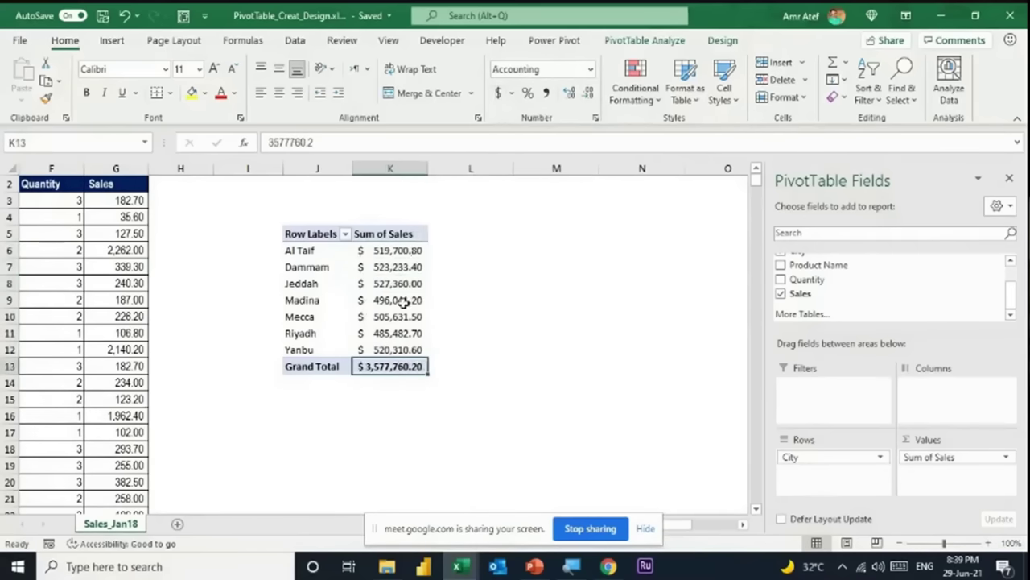
left_click(404, 301)
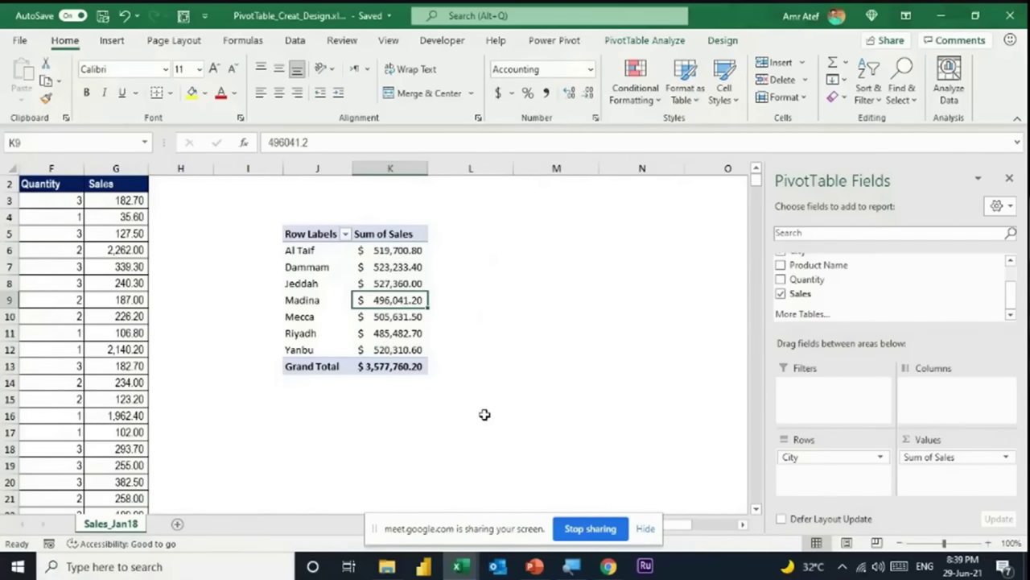
Add the Channel field to the Rows area above City and examine the sales grouped by channel down to the grand total.
scroll(829, 290, "up", 1)
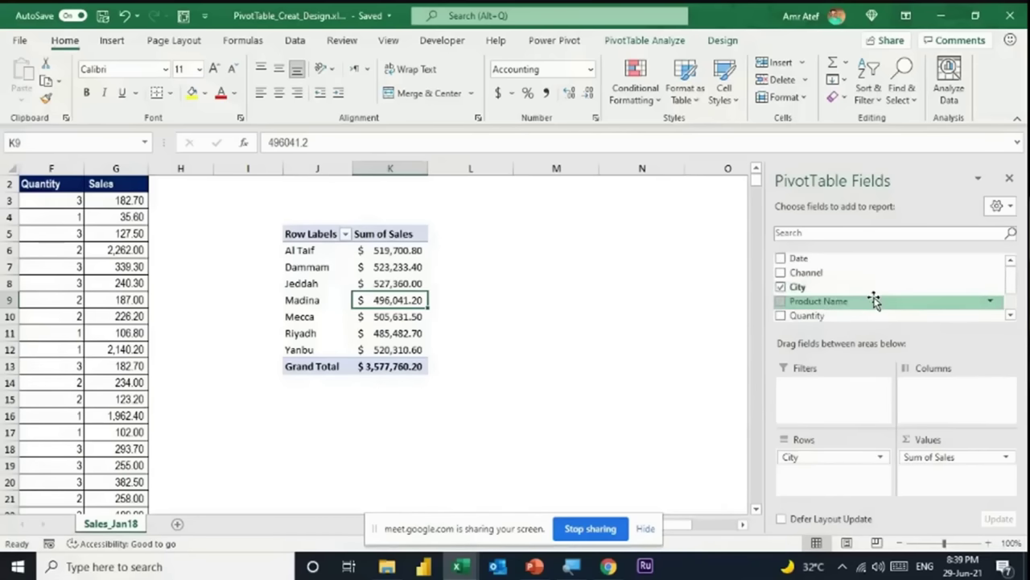
left_click_drag(842, 276, 842, 455)
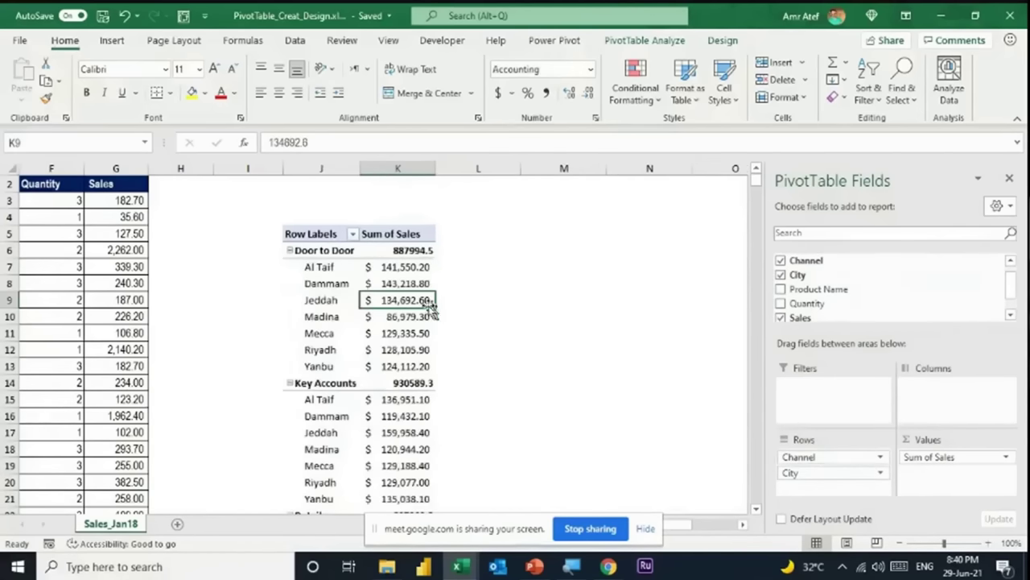
mouse_move(364, 256)
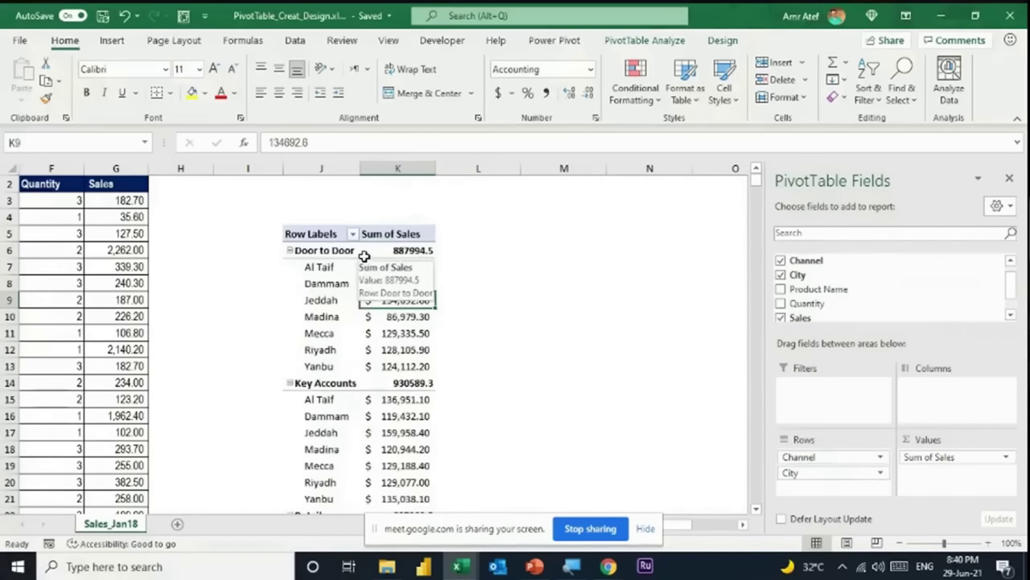
scroll(364, 256, "down", 8)
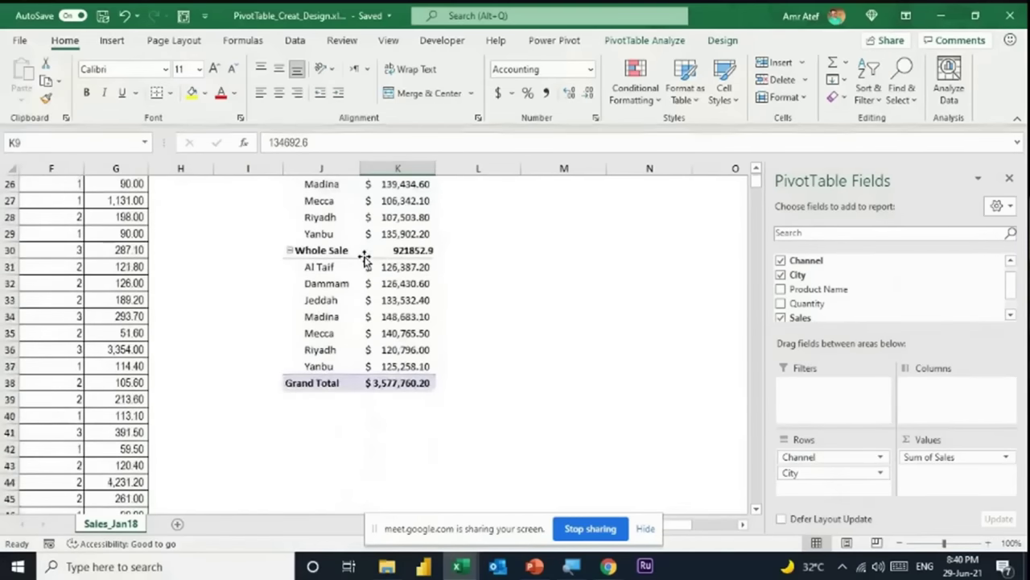
scroll(363, 256, "up", 8)
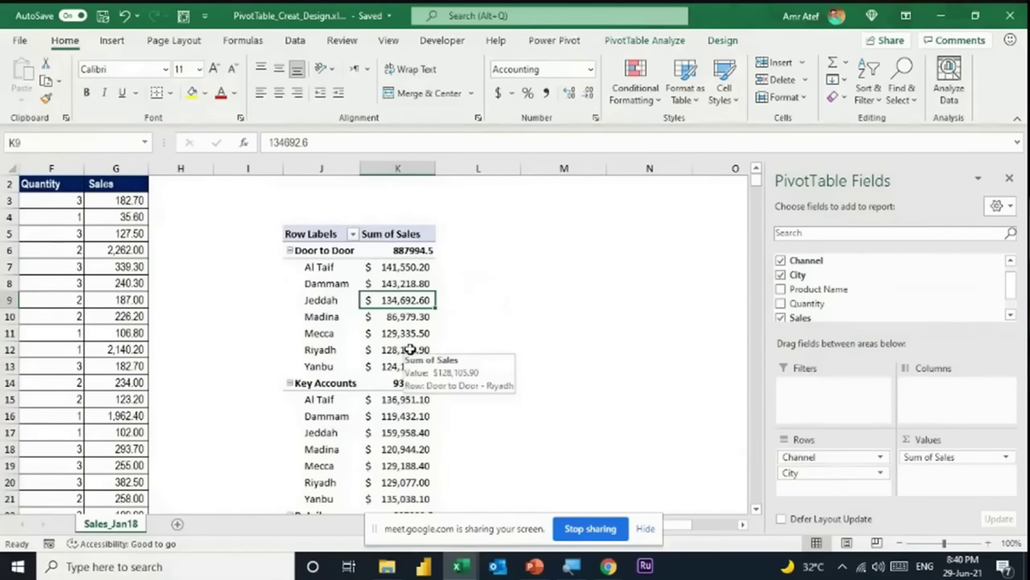
Undo adding the Channel field to the PivotTable's rows, leaving only City there.
key("ctrl+z")
key("Delete")
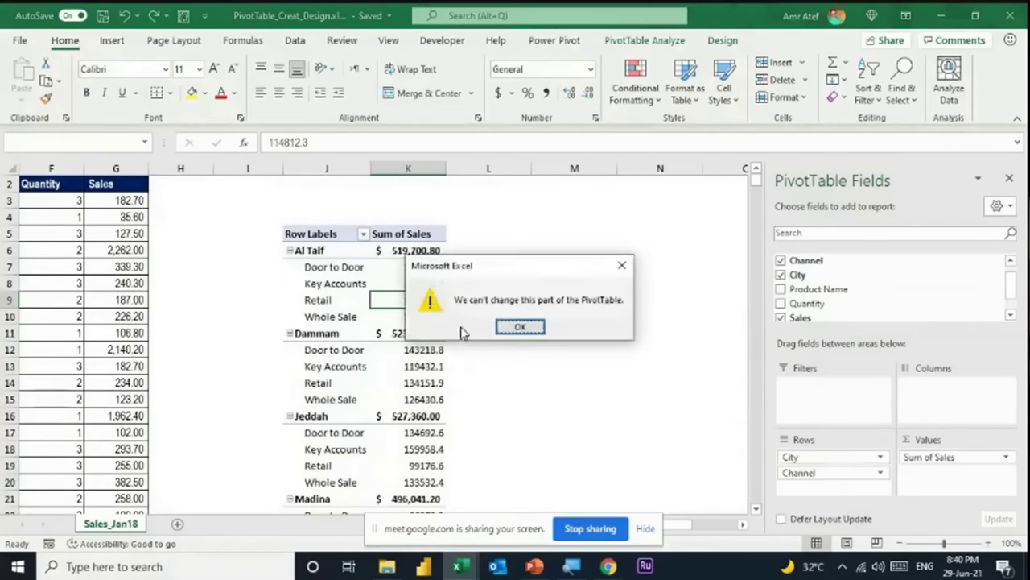
left_click(505, 326)
key("ctrl+z")
left_click(391, 268)
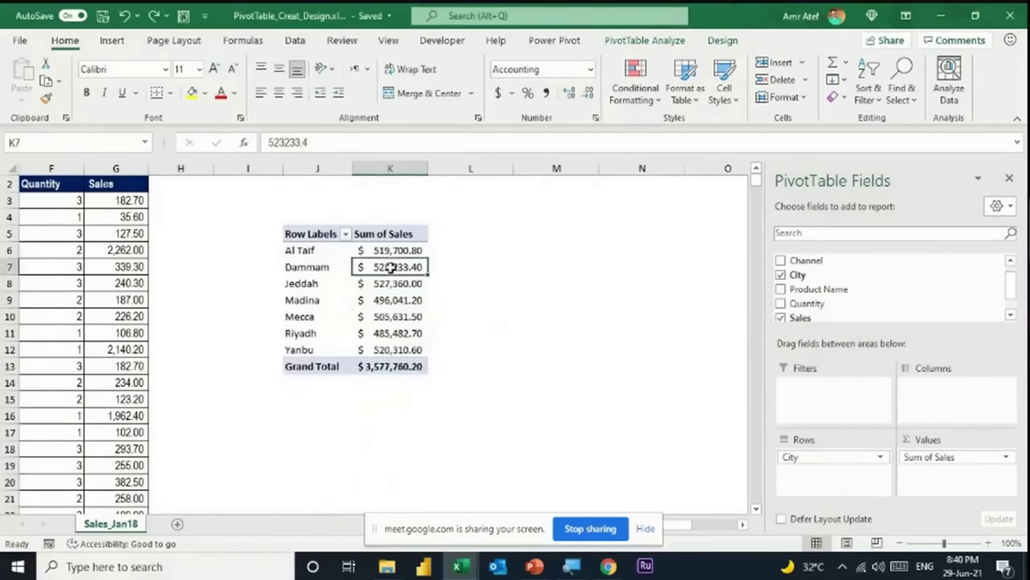
Undo the accounting formats on the city sales and the grand total in K6:K13.
key("ctrl+Down")
left_click(392, 250, "shift")
key("ctrl+shift+asciitilde")
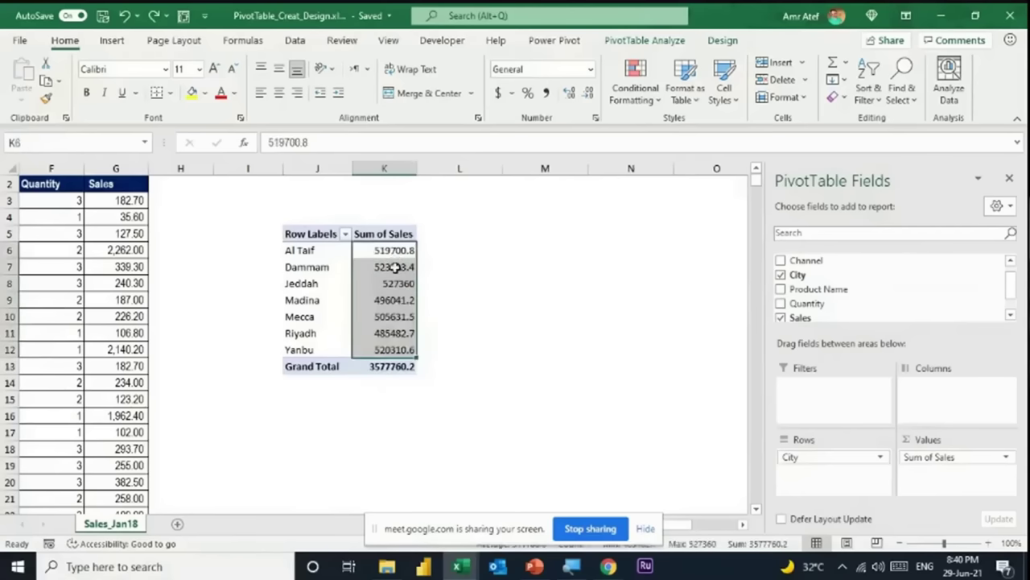
Set the number format of the Sum of Sales field to Currency with the $ symbol and 0 decimal places.
left_click(395, 267)
right_click(394, 266)
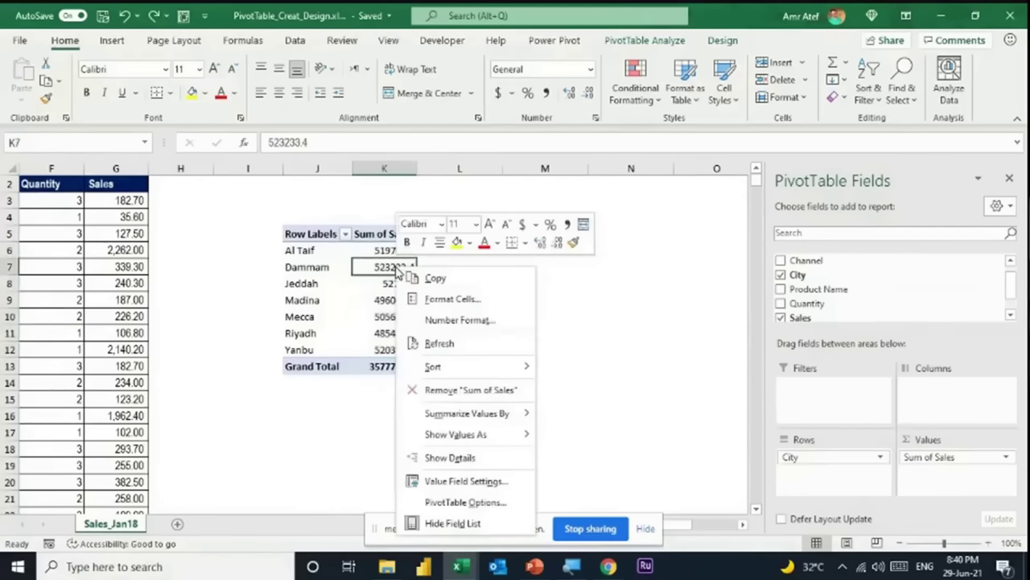
left_click(451, 326)
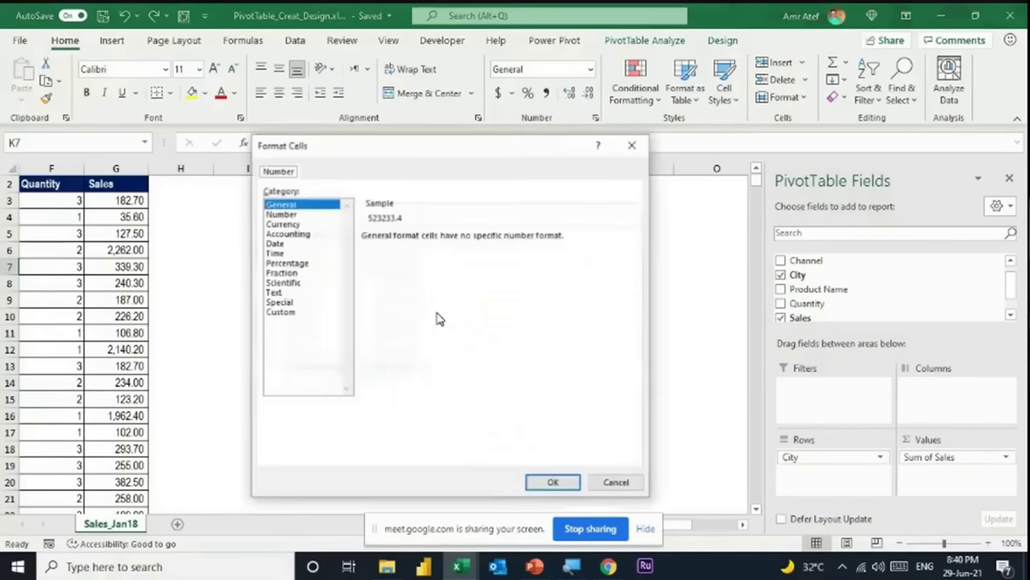
left_click(299, 225)
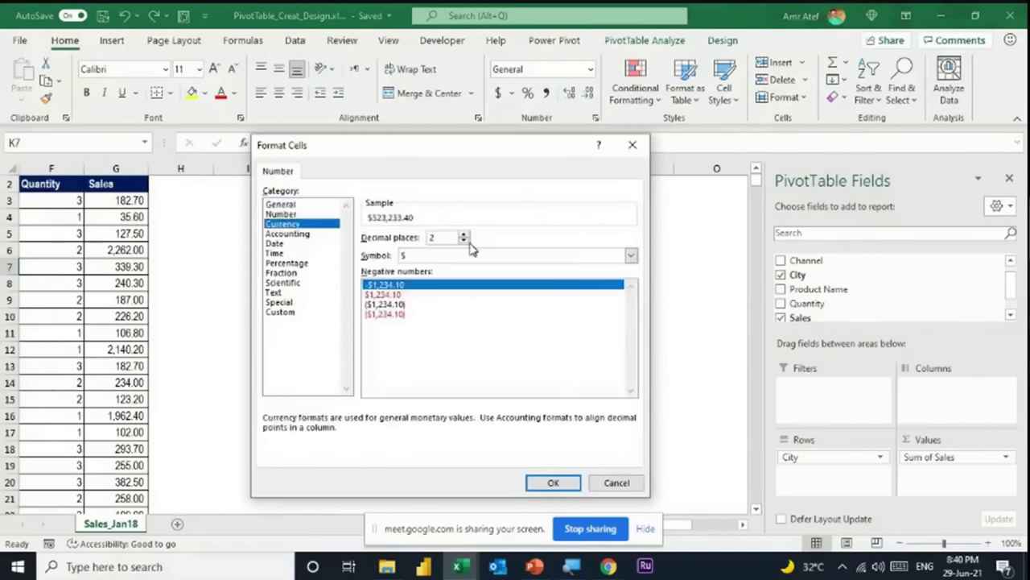
double_click(463, 241)
left_click(555, 482)
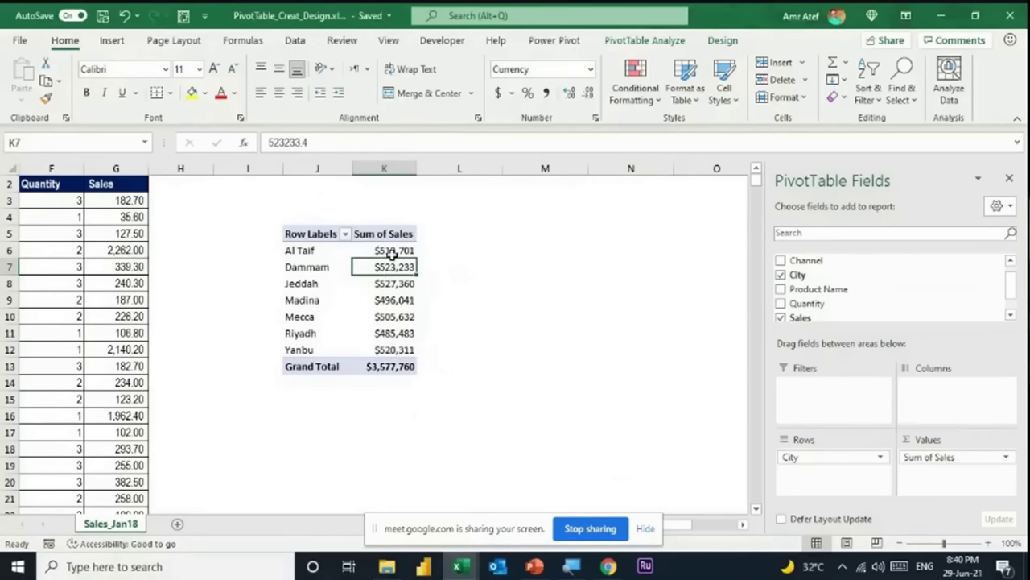
left_click(395, 254)
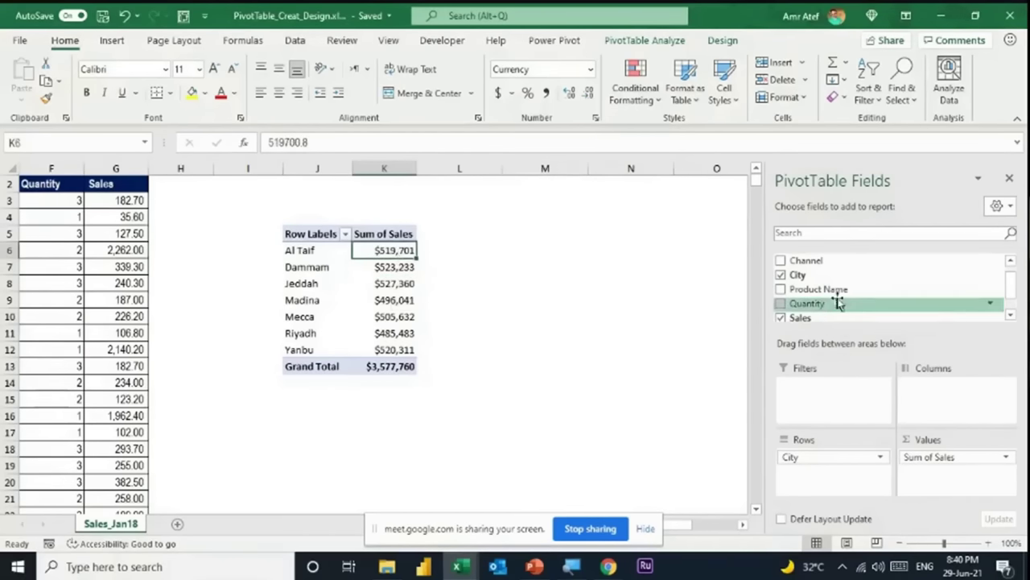
Add the Channel field above City in the PivotTable's Rows area and check the currency format down to the grand total.
left_click_drag(829, 263, 818, 454)
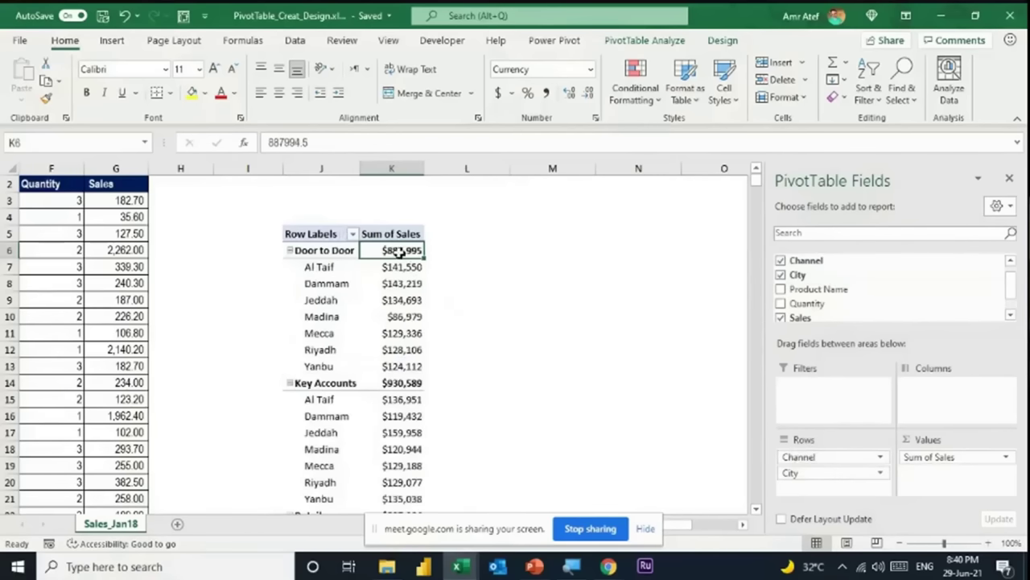
mouse_move(399, 252)
scroll(437, 385, "down", 6)
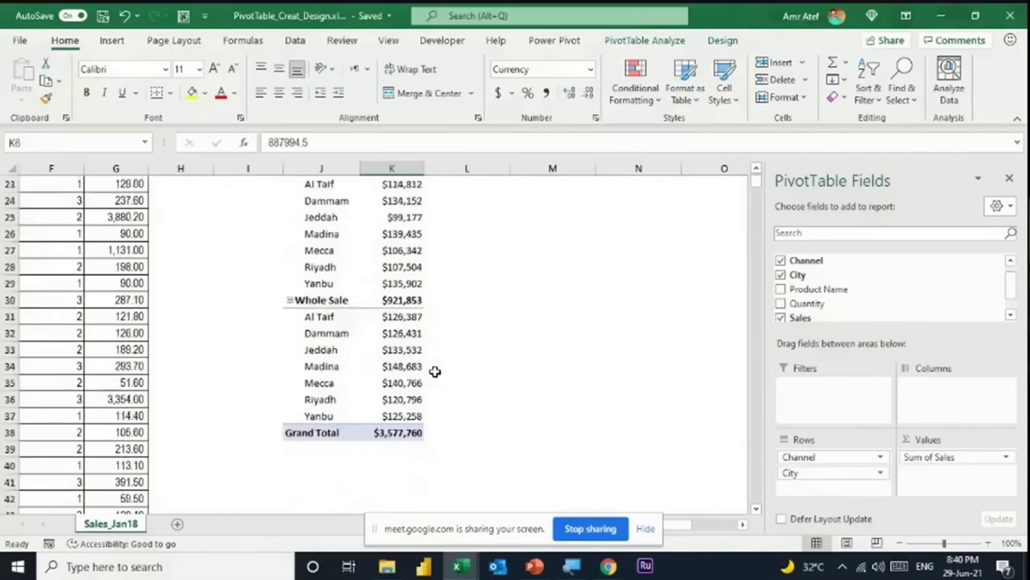
scroll(435, 373, "up", 7)
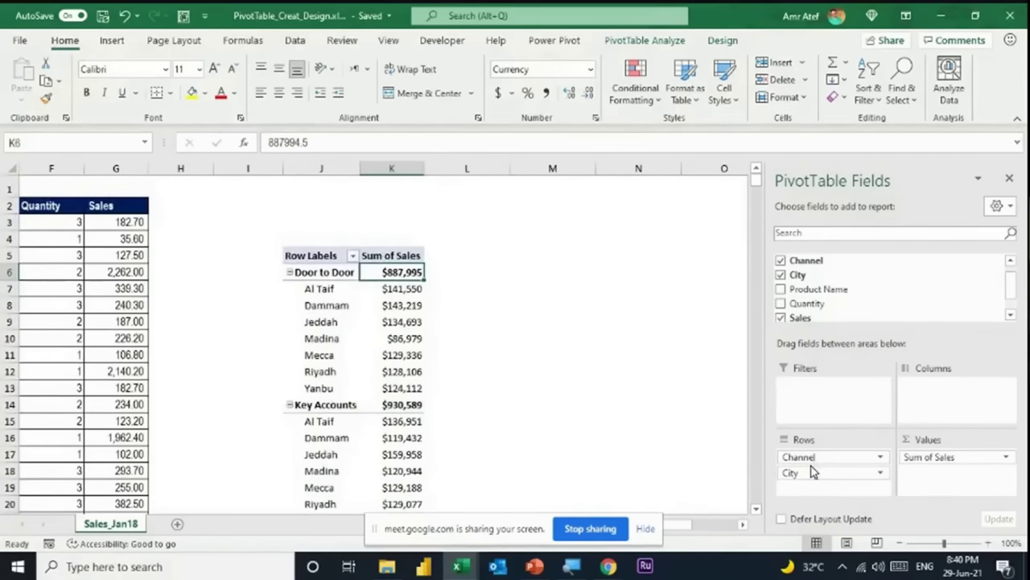
Remove City from the Rows area to show sales by channel only, and put City back below Channel.
mouse_move(825, 470)
left_mouse_down()
mouse_move(396, 362)
mouse_move(813, 463)
left_mouse_up()
left_click_drag(805, 475, 375, 326)
left_click_drag(328, 273, 328, 316)
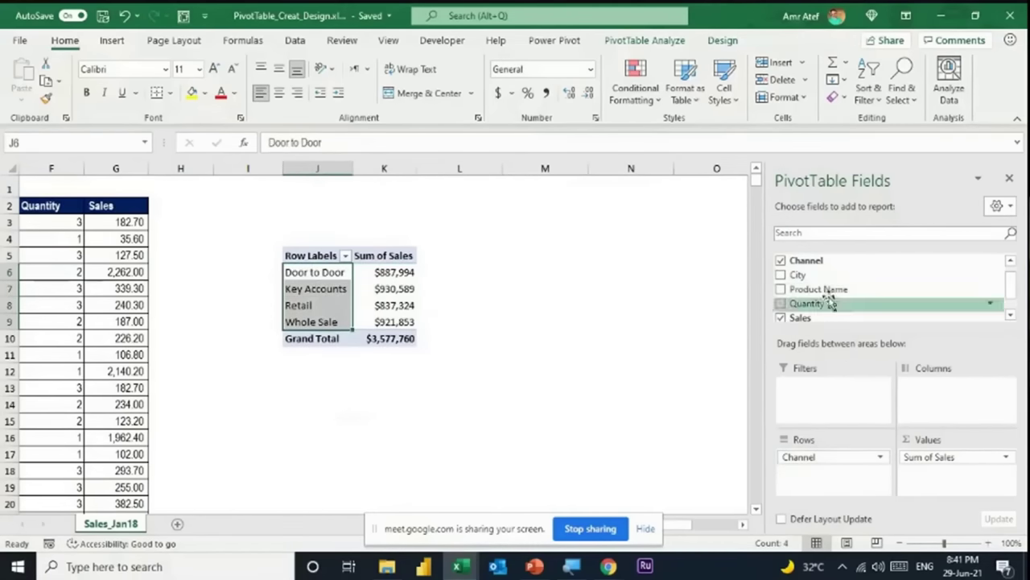
left_click_drag(829, 276, 852, 480)
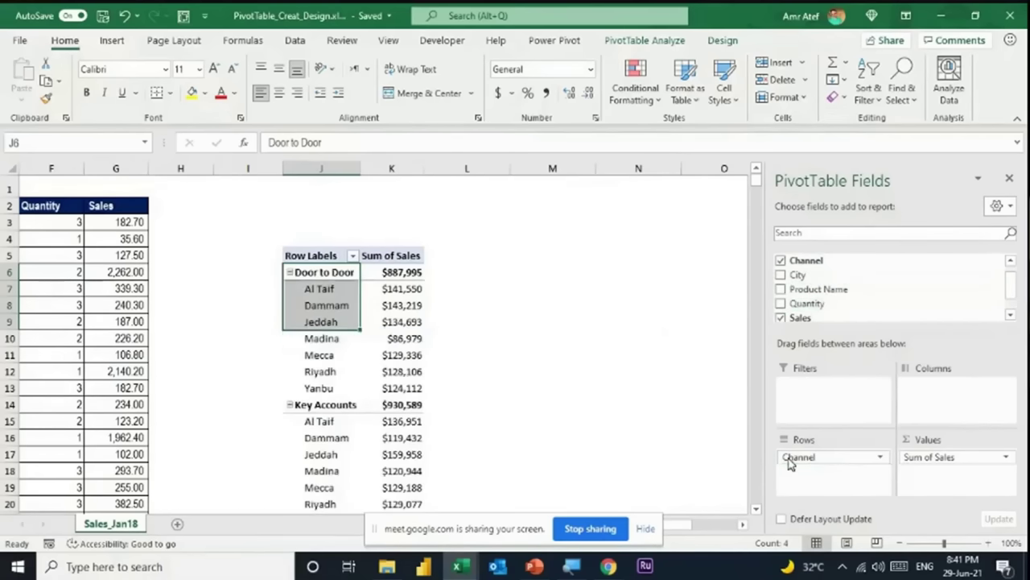
Examine how the cities are nested under each channel, from Door to Door down to the grand total.
left_click(336, 290)
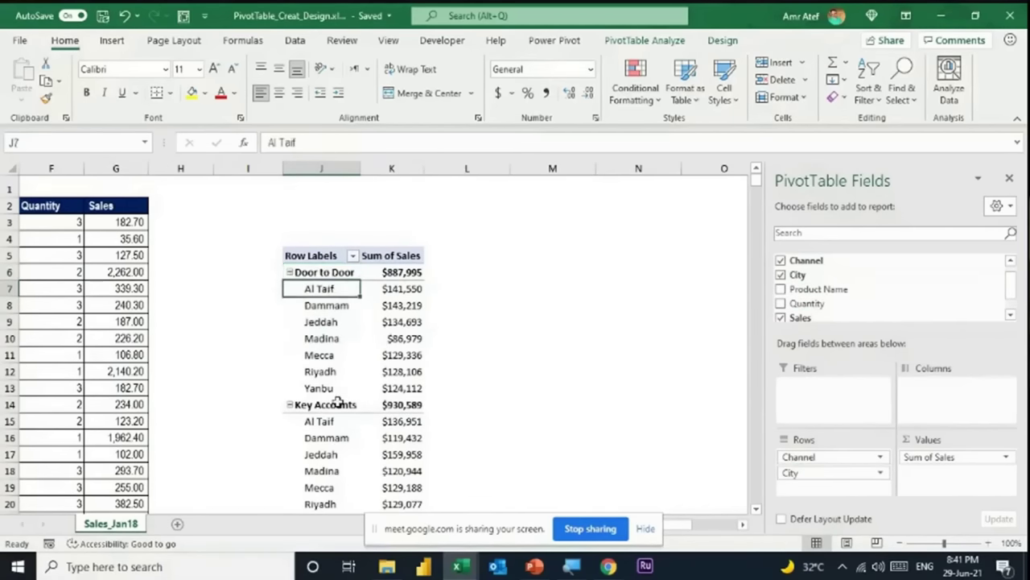
left_click(339, 404)
left_click(334, 421)
scroll(335, 394, "down", 3)
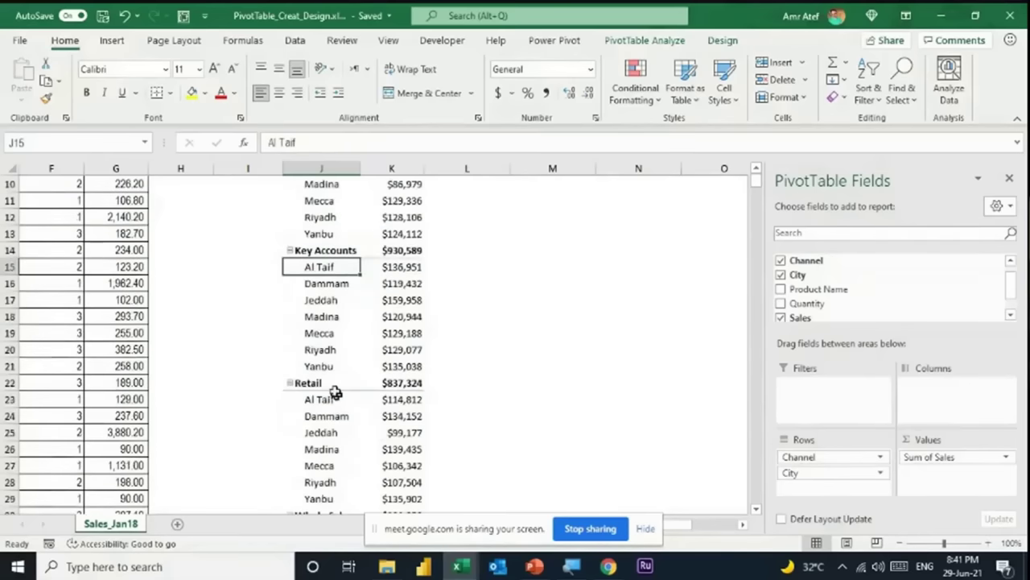
left_click(335, 384)
left_click(338, 399)
scroll(338, 395, "up", 3)
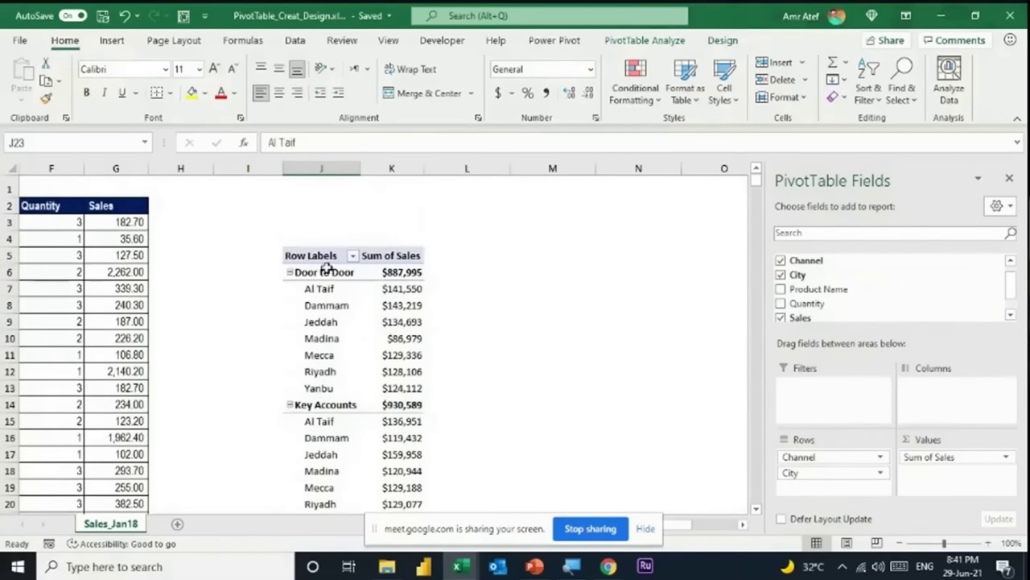
scroll(334, 288, "down", 7)
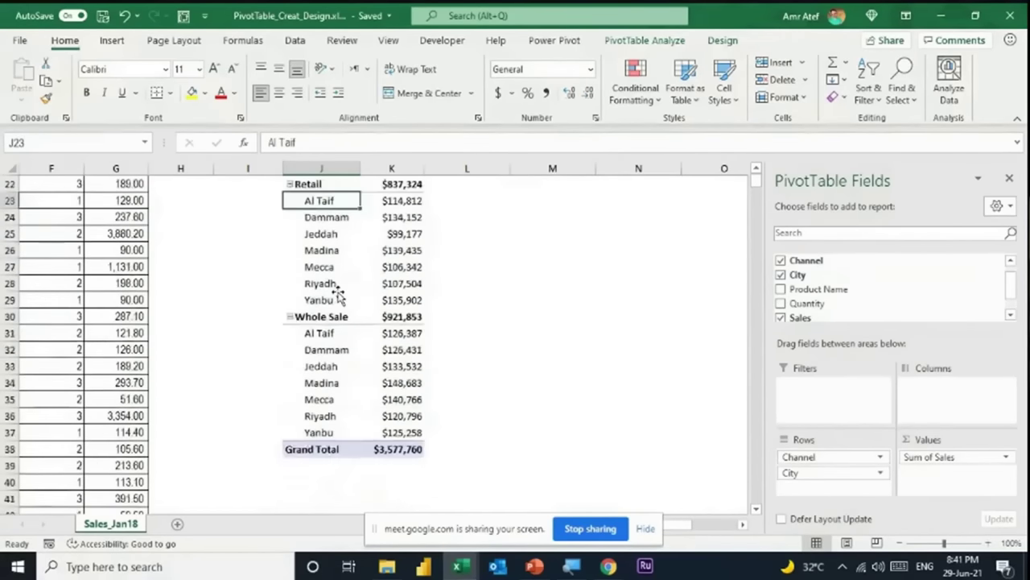
scroll(336, 292, "up", 7)
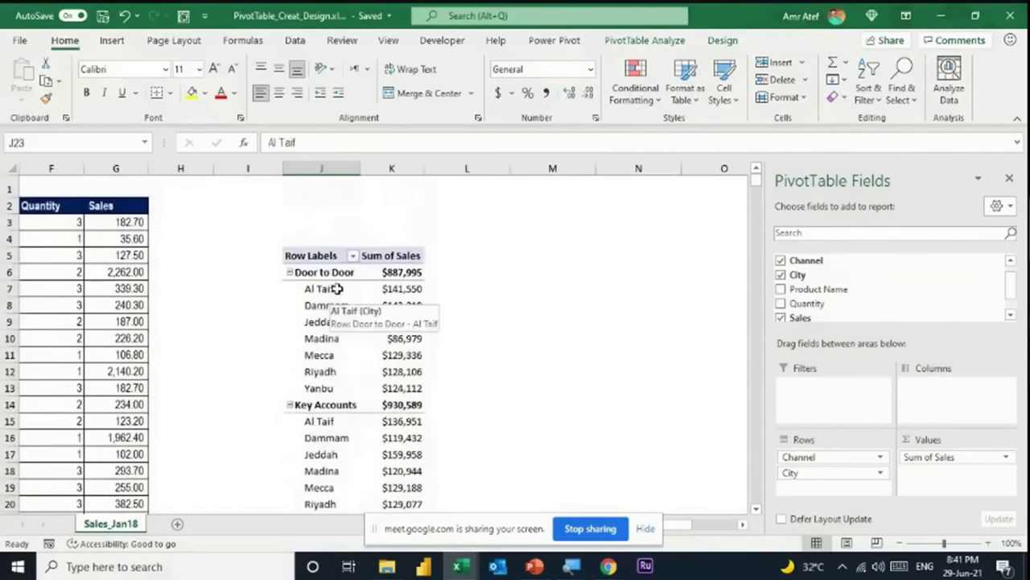
left_click_drag(337, 288, 329, 387)
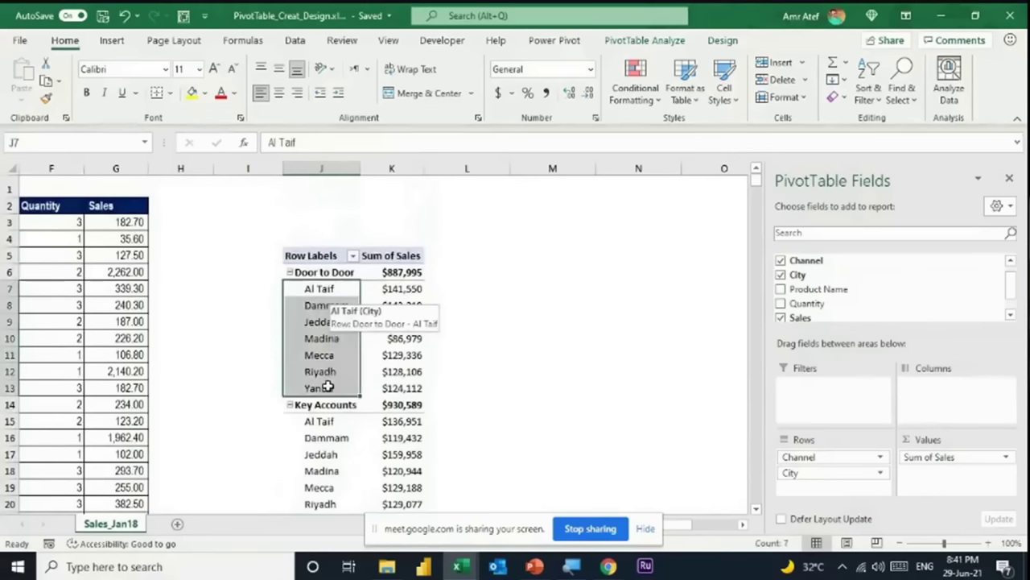
left_click(320, 291)
left_click(322, 272)
left_click(333, 421)
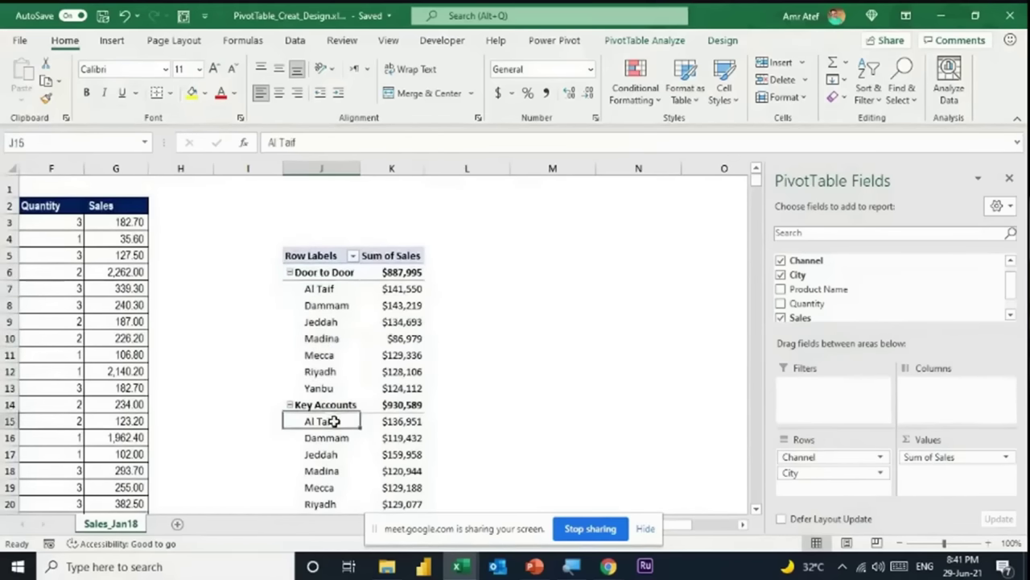
left_click(329, 405)
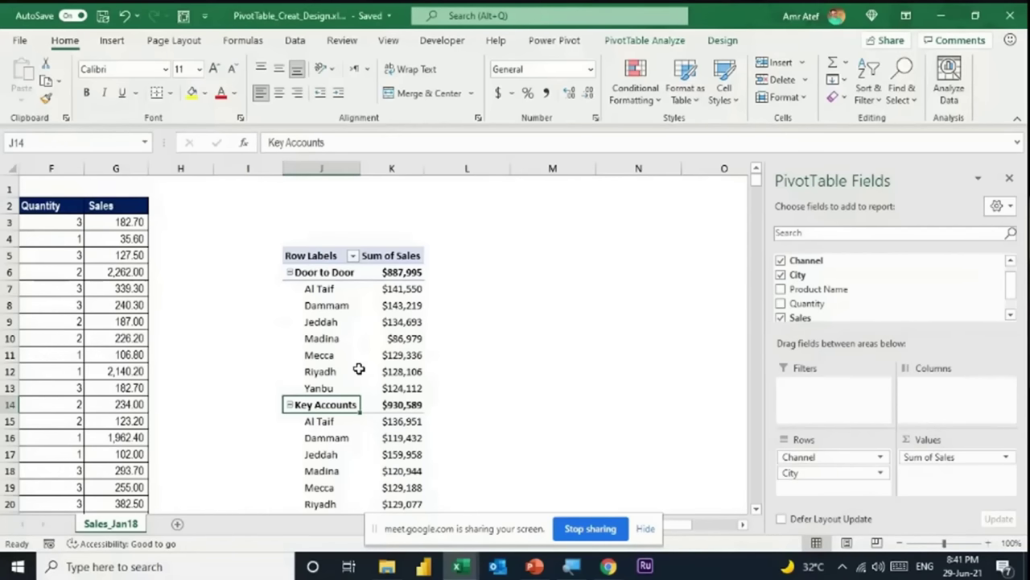
left_click(330, 302)
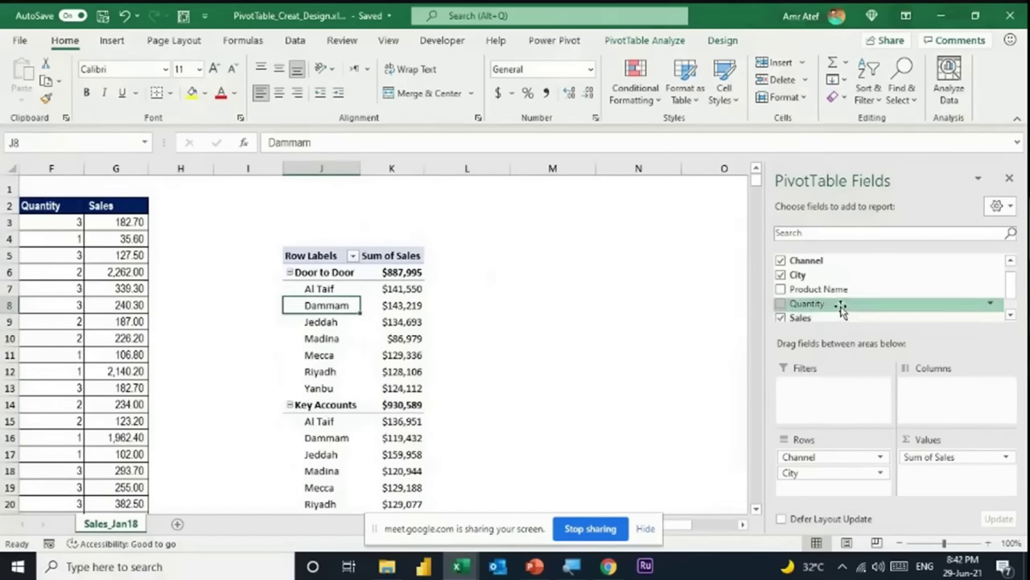
Add the Date field to the PivotTable's Filters area and check the new filter cells above the report.
scroll(837, 308, "up", 1)
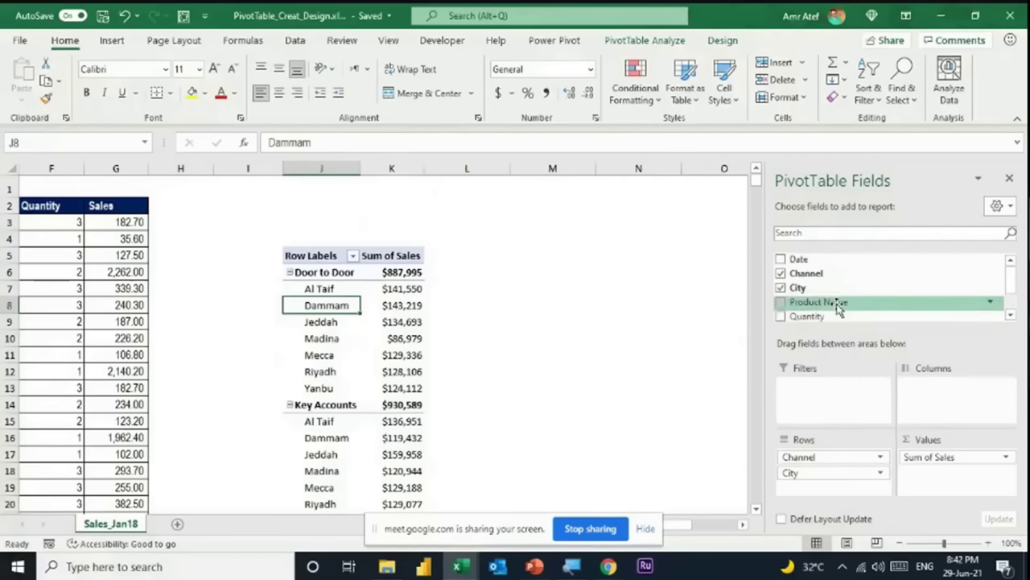
left_click_drag(812, 258, 852, 400)
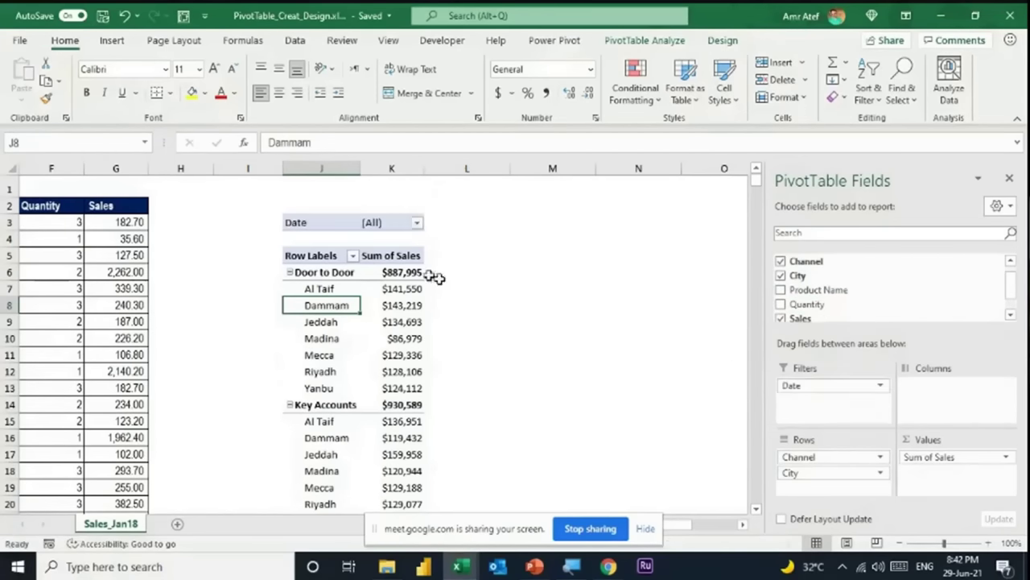
left_click(326, 223)
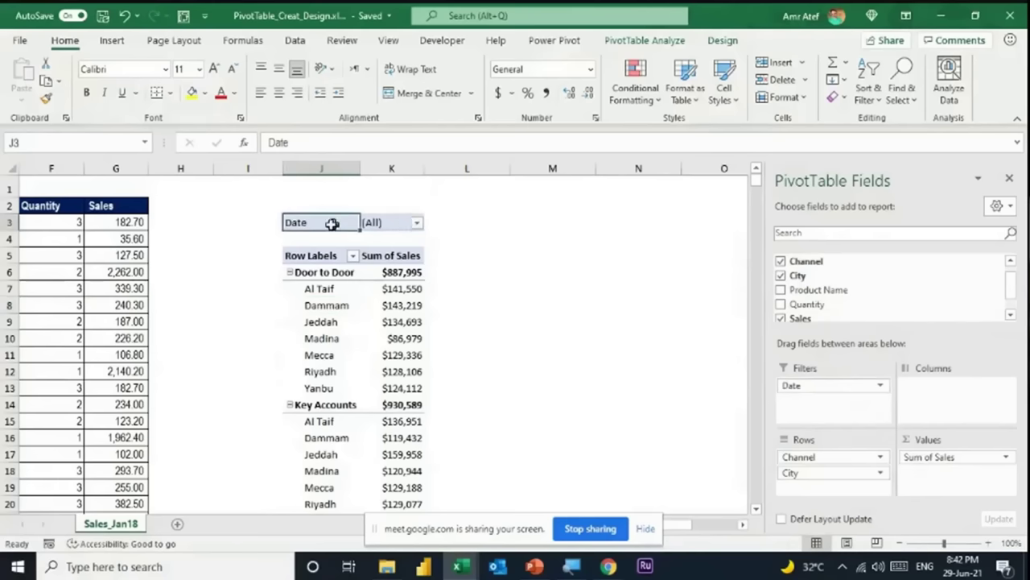
left_click(386, 223)
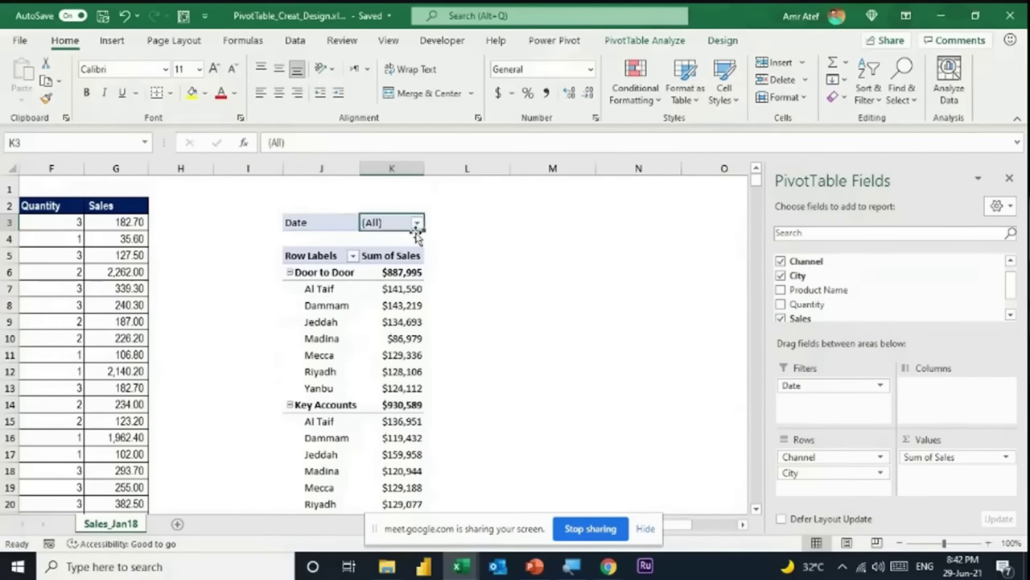
Look through the January dates in the Date report filter and filter the PivotTable to 02-01-18.
left_click(418, 225)
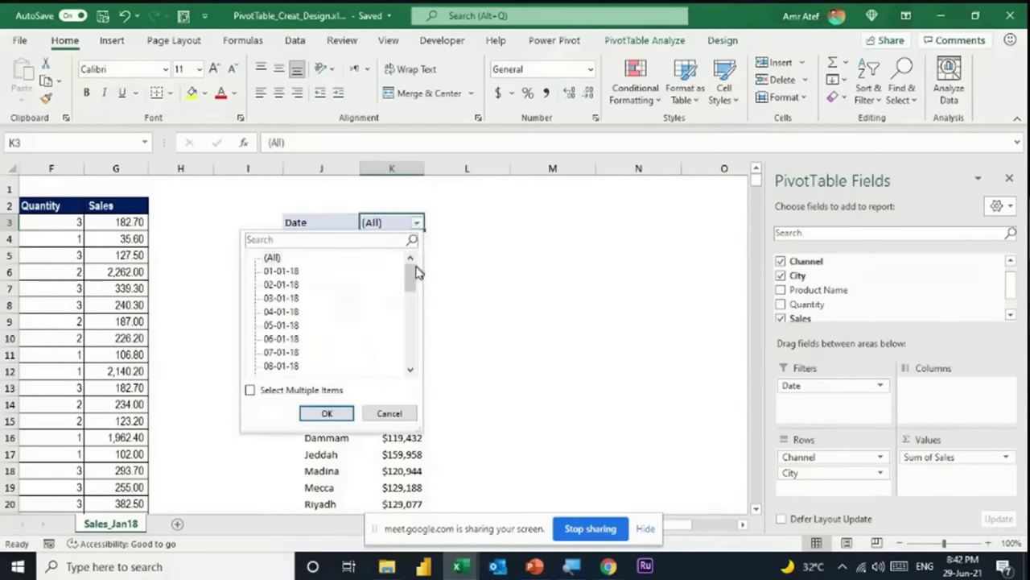
left_click_drag(413, 272, 408, 366)
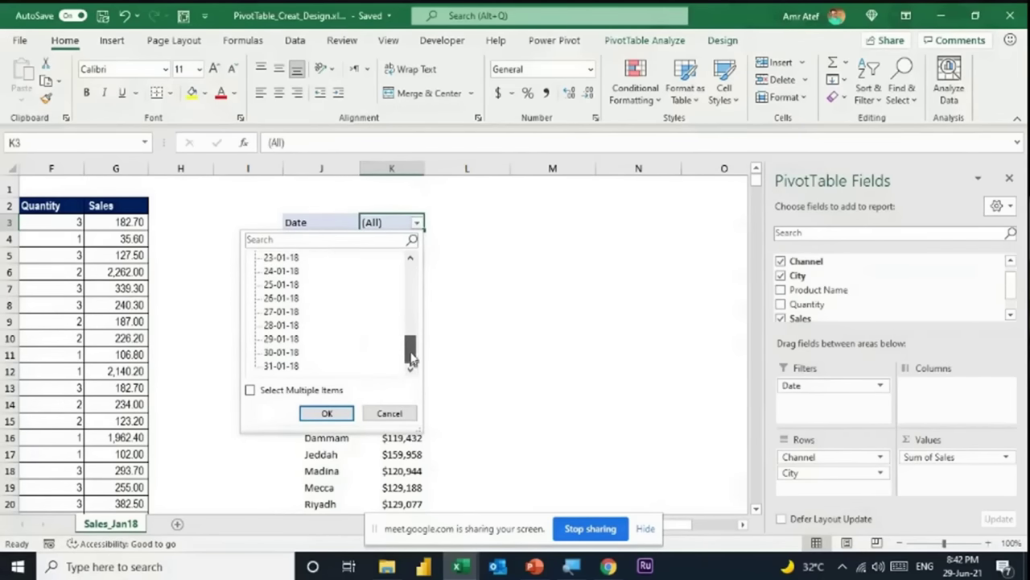
left_click_drag(409, 346, 411, 272)
left_click(282, 285)
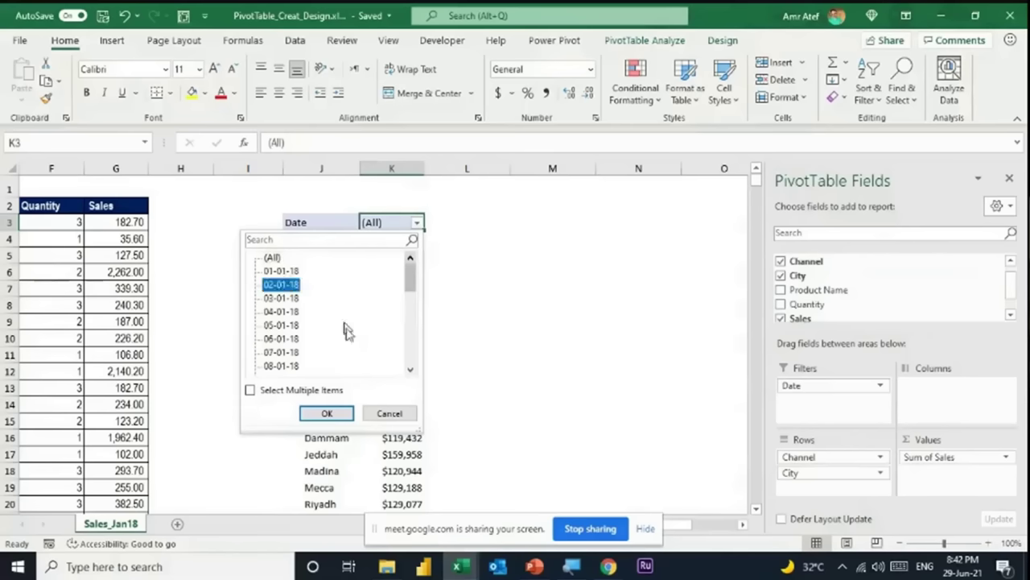
left_click(333, 413)
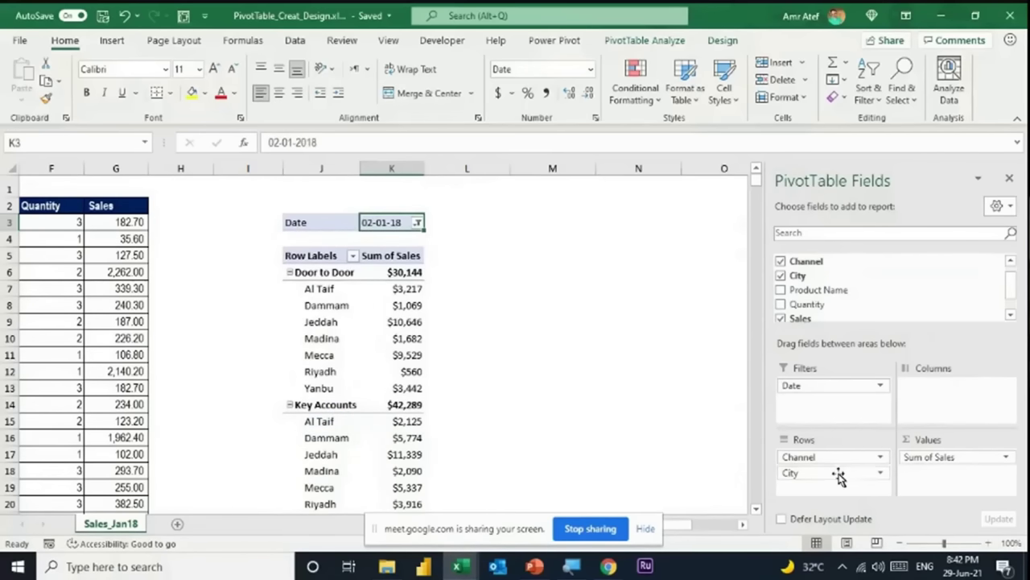
Rearrange the PivotTable with City in Rows and Channel in Columns, and examine the sales per city and channel.
left_click_drag(837, 473, 983, 396)
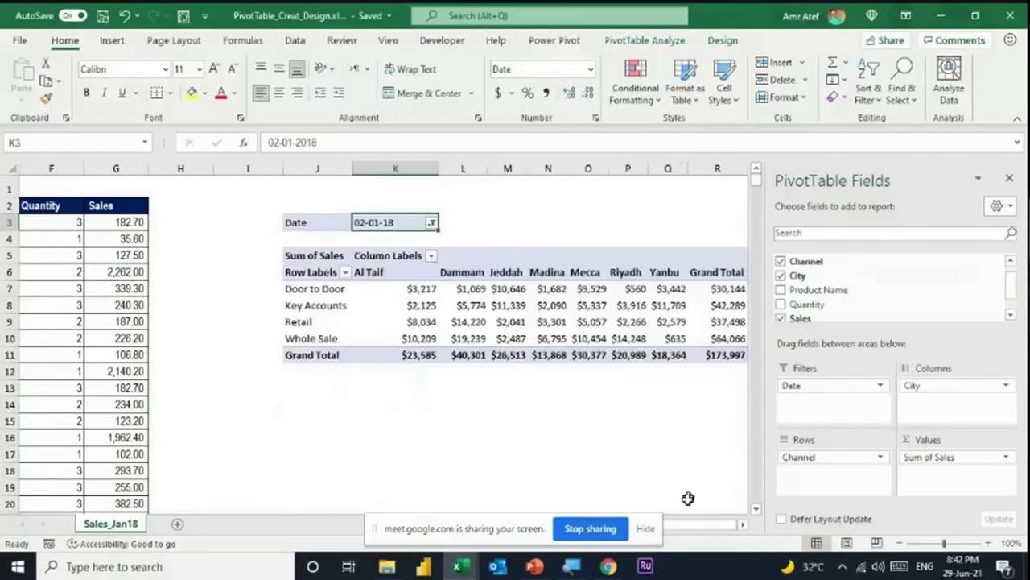
left_click_drag(838, 457, 806, 472)
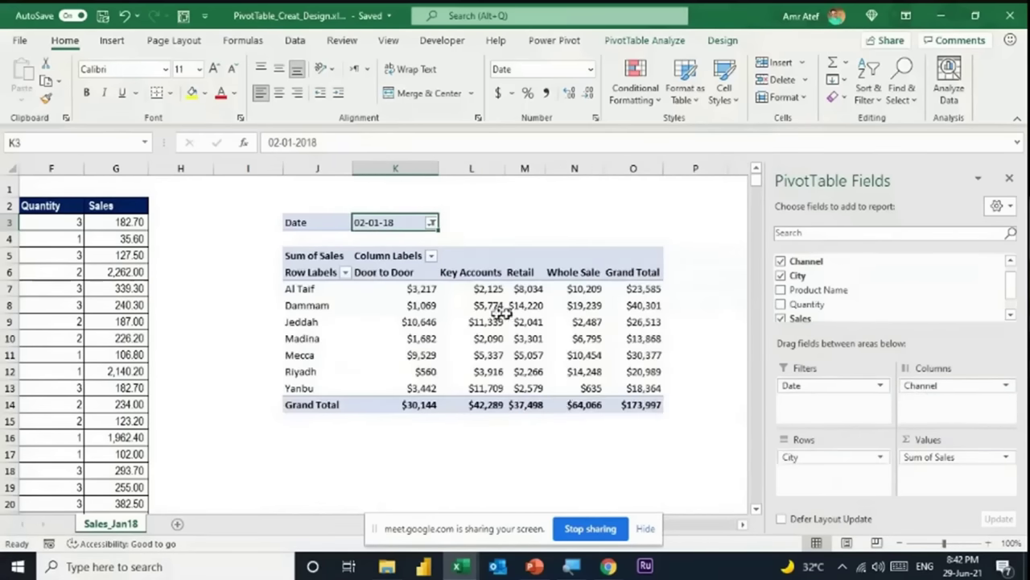
left_click(427, 290)
mouse_move(461, 377)
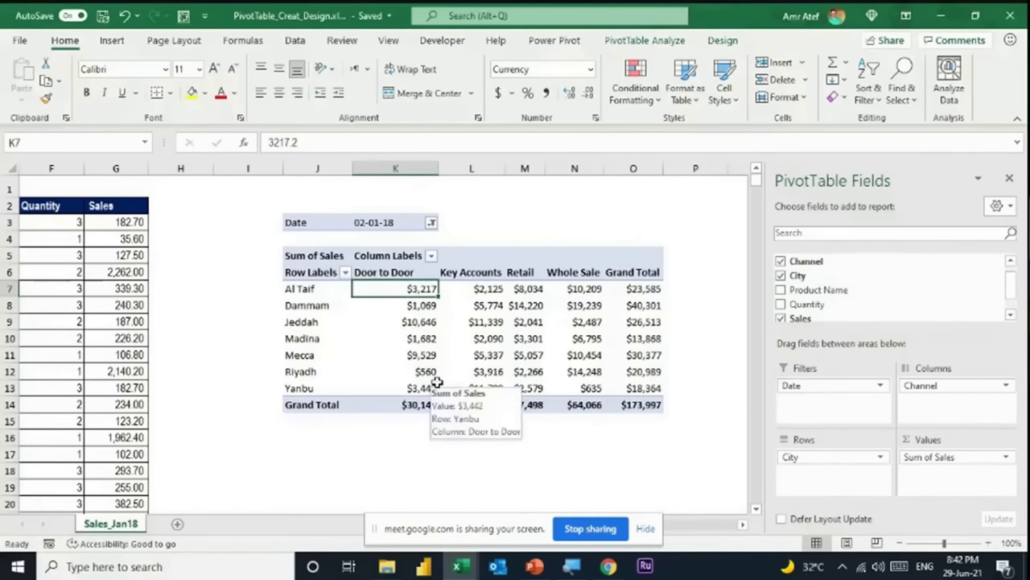
left_click_drag(413, 288, 646, 388)
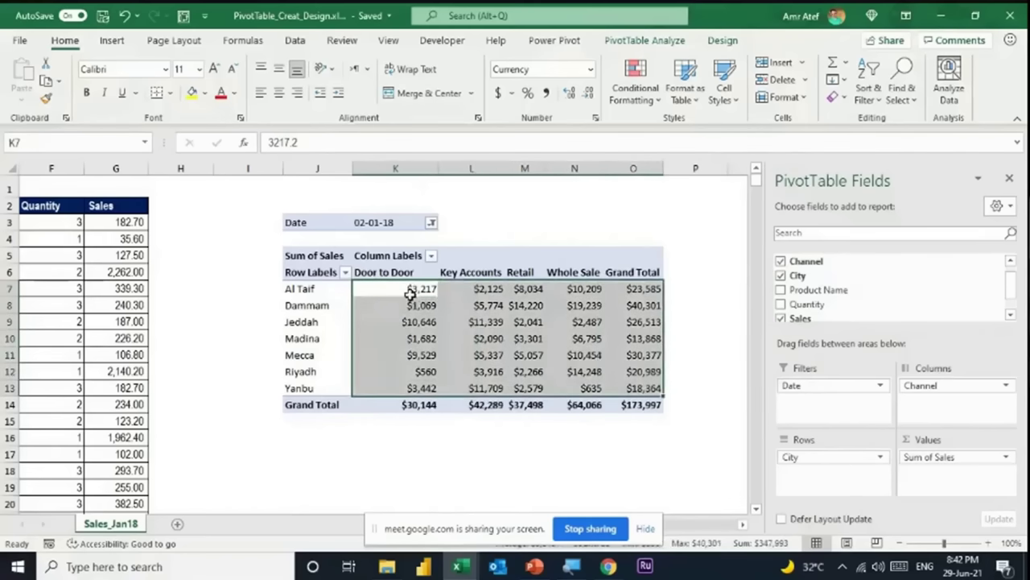
left_click(409, 292)
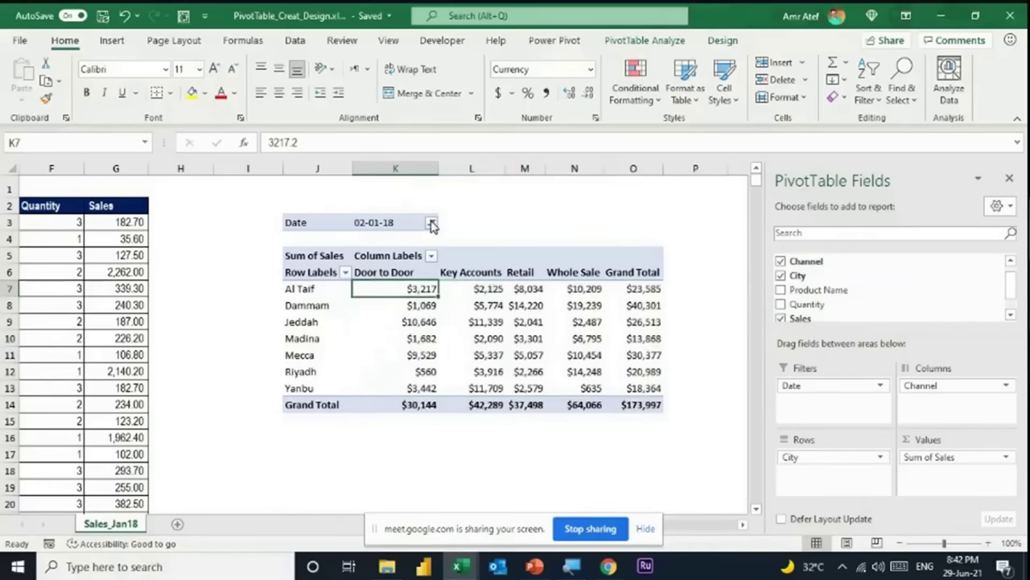
Filter the PivotTable's Date field to the multiple dates 01-01-18 through 04-01-18, and check the filter's selection.
left_click(378, 222)
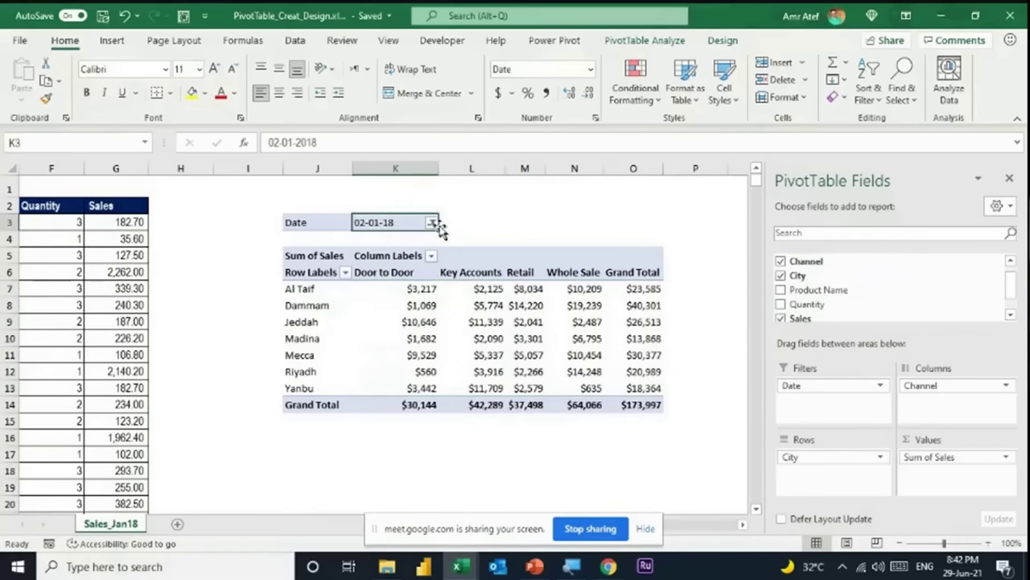
left_click(432, 222)
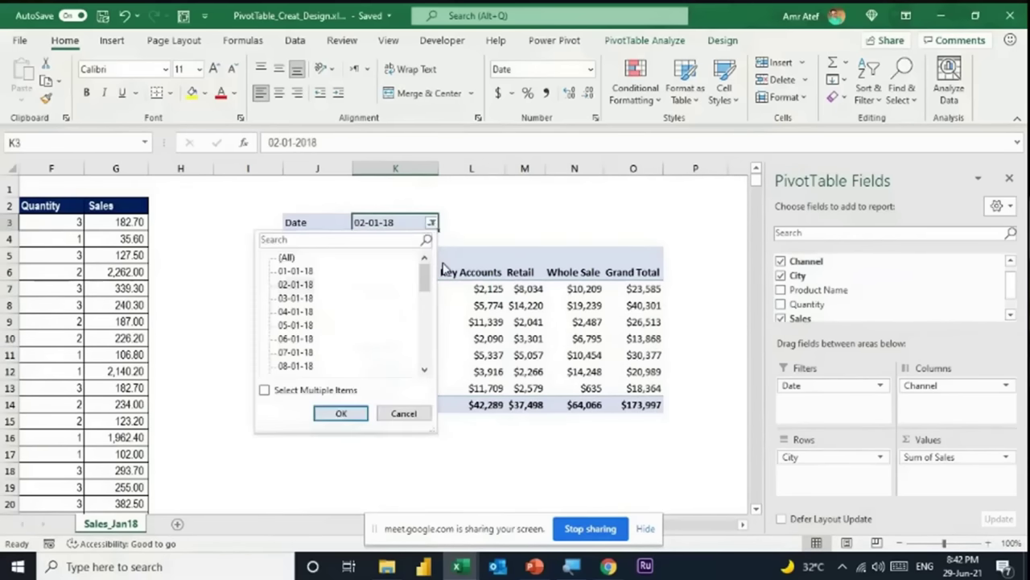
left_click(265, 390)
left_click(281, 271)
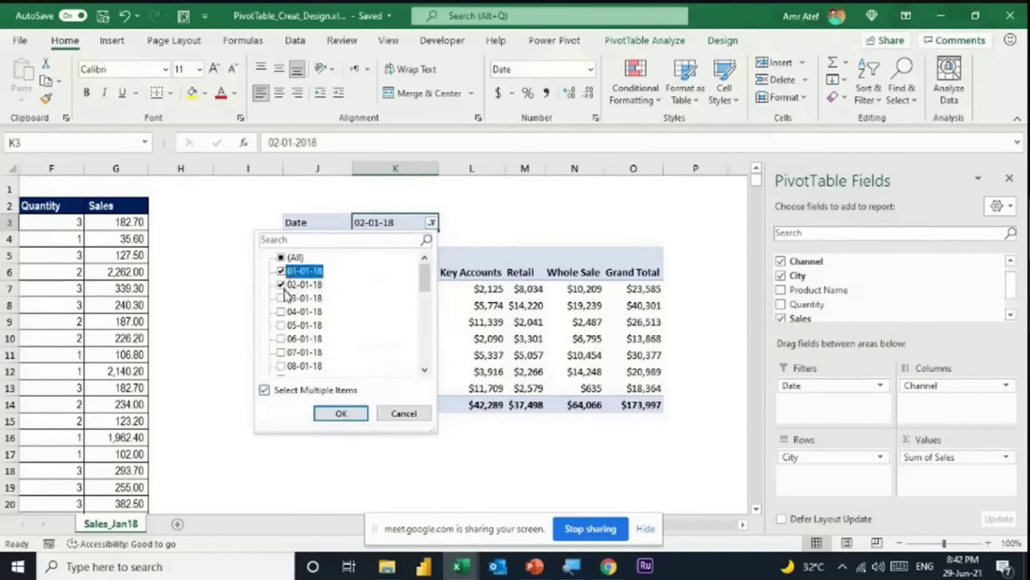
left_click(281, 298)
left_click(282, 312)
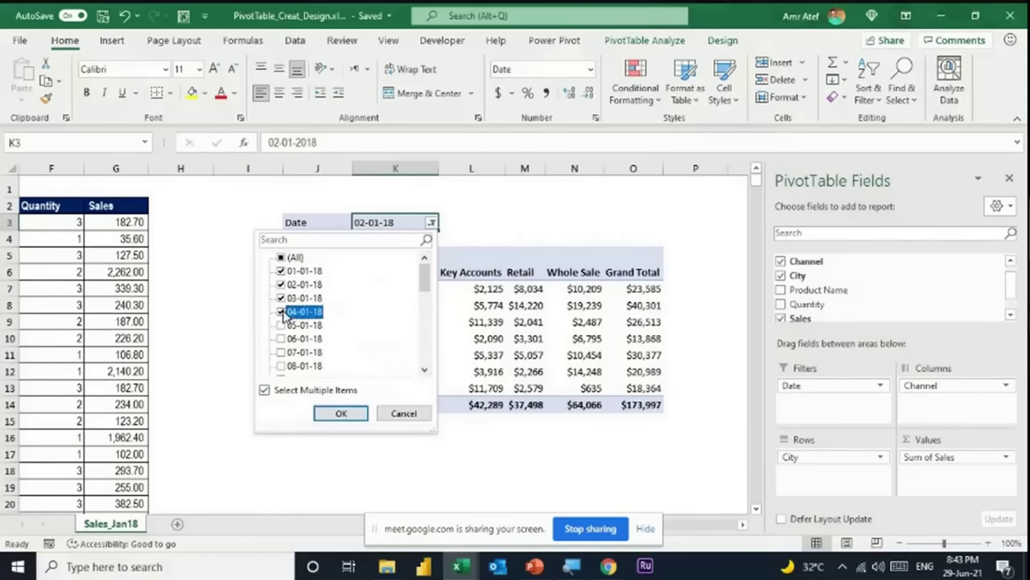
left_click(341, 415)
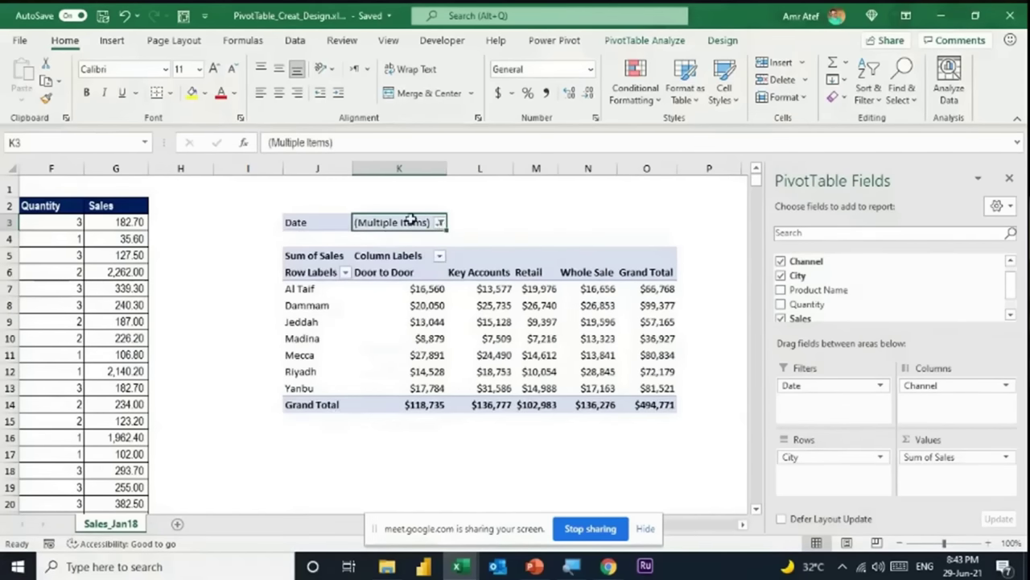
left_click(441, 224)
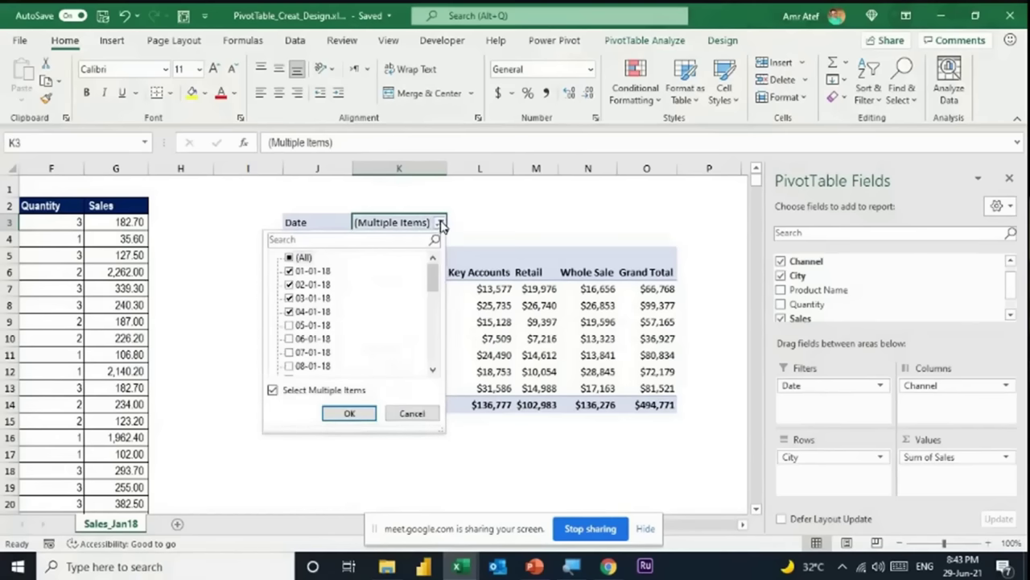
left_click(441, 223)
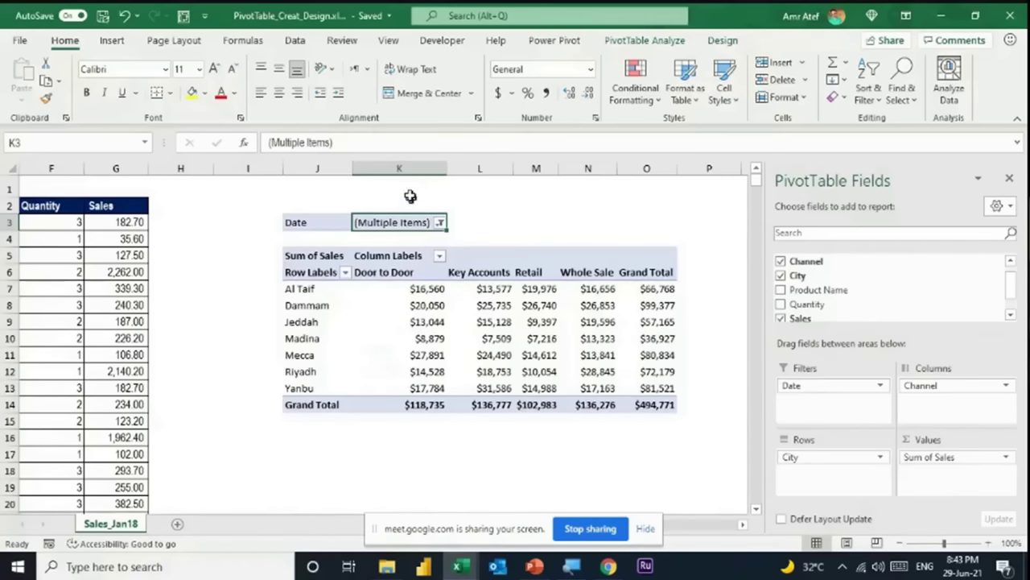
Look at the Insert Timeline command for filtering the PivotTable's dates, and save the workbook.
left_click(665, 42)
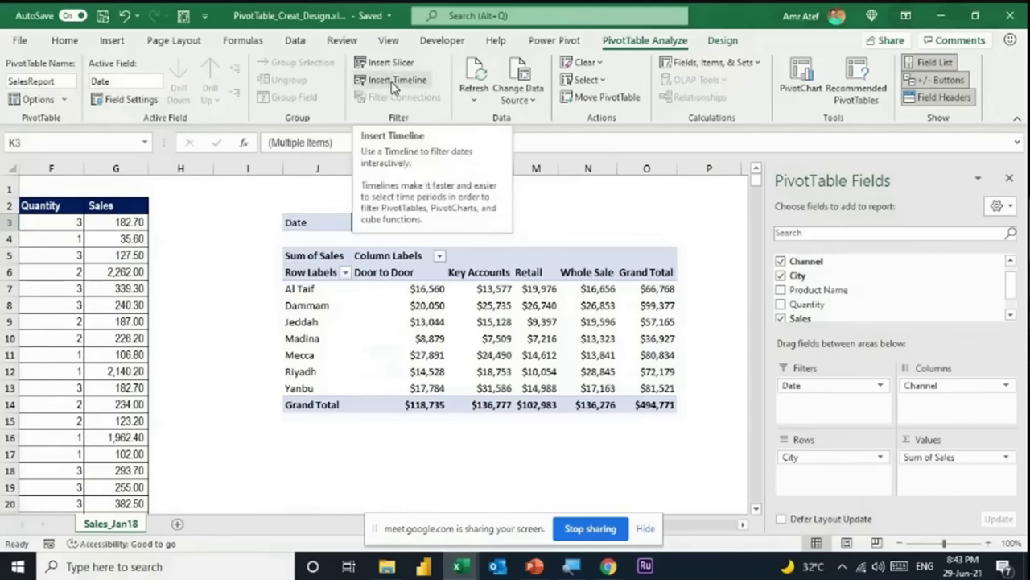
left_click(407, 322)
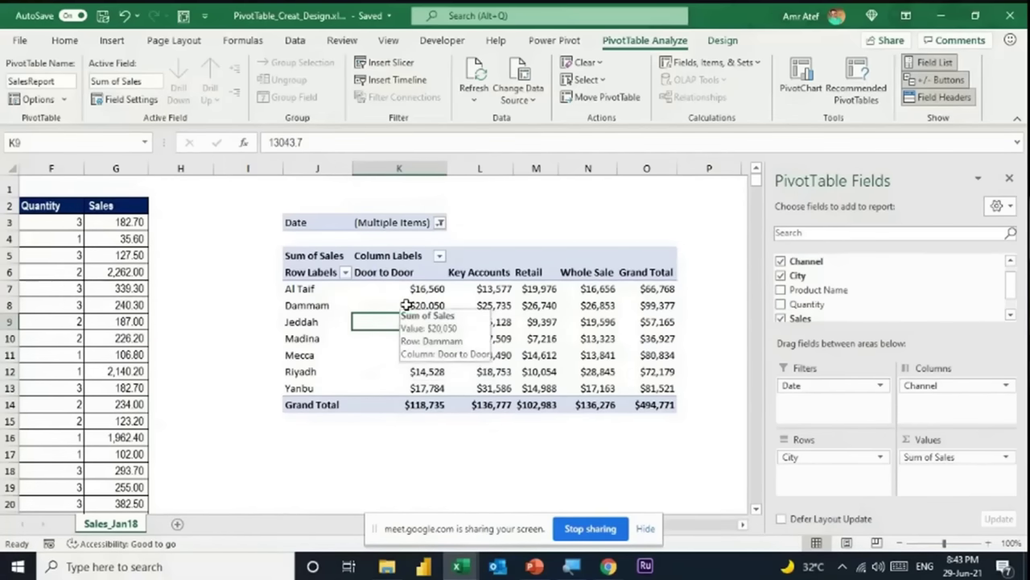
key("Up")
key("Up")
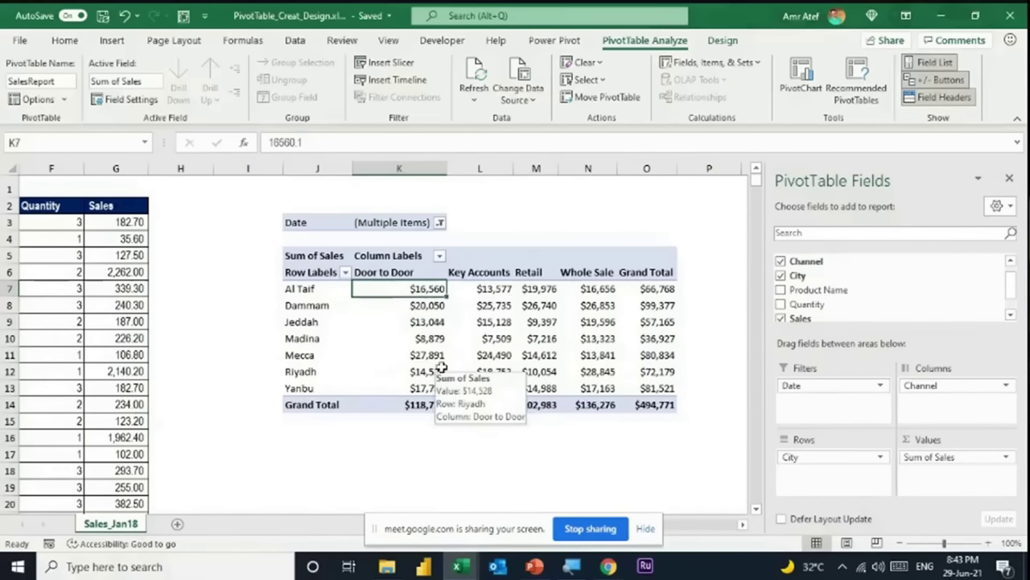
key("ctrl+s")
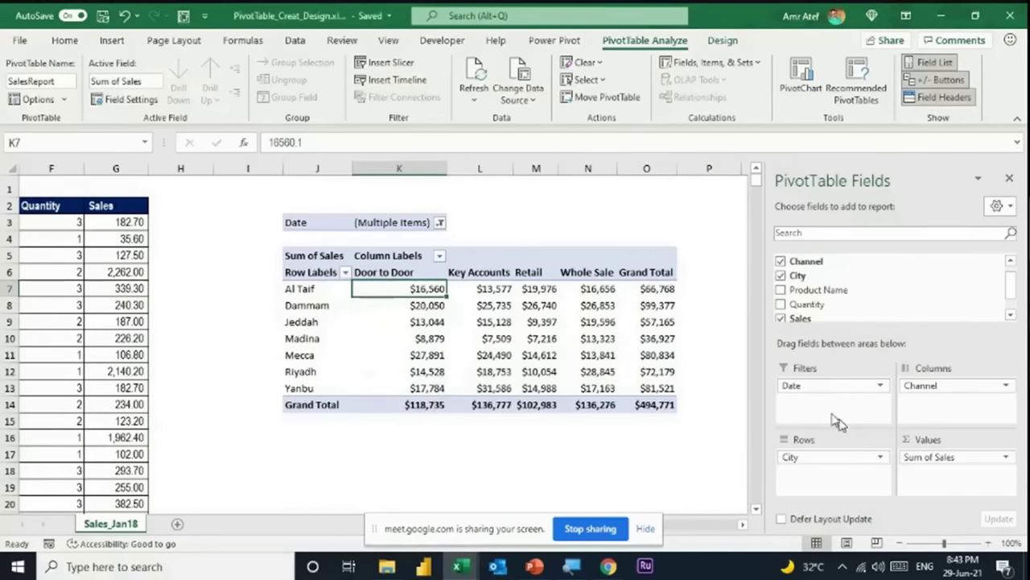
Try the plain first Light style on the PivotTable and apply the custom style with dark blue headers instead.
left_click(715, 45)
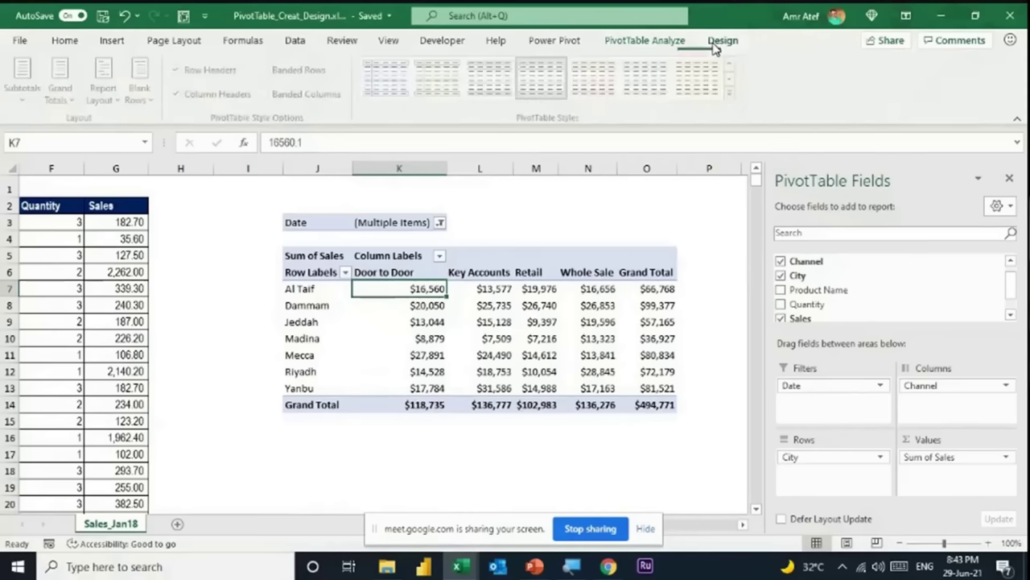
left_click(736, 96)
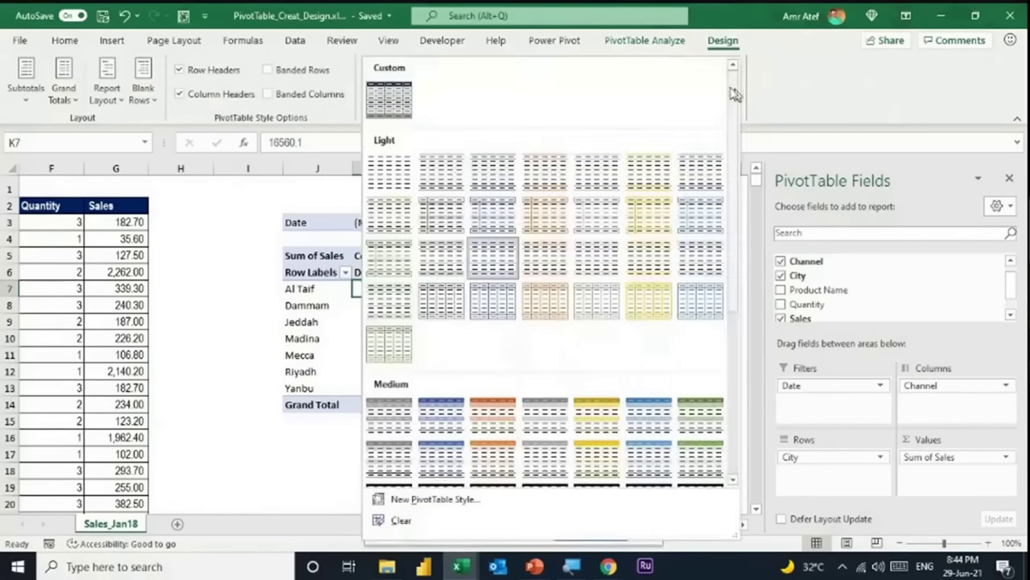
scroll(453, 302, "down", 3)
scroll(563, 322, "up", 3)
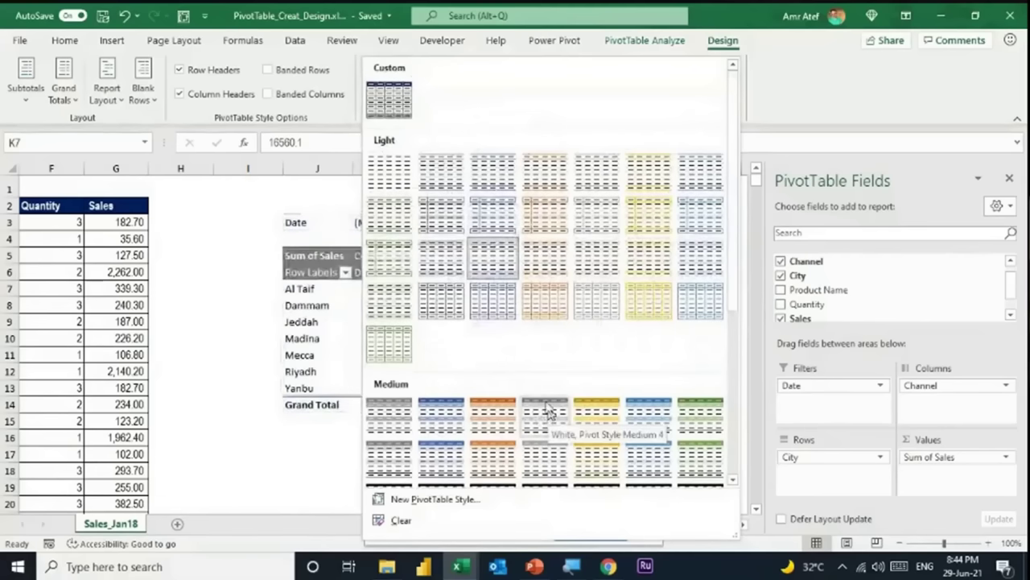
left_click(389, 172)
left_click(449, 339)
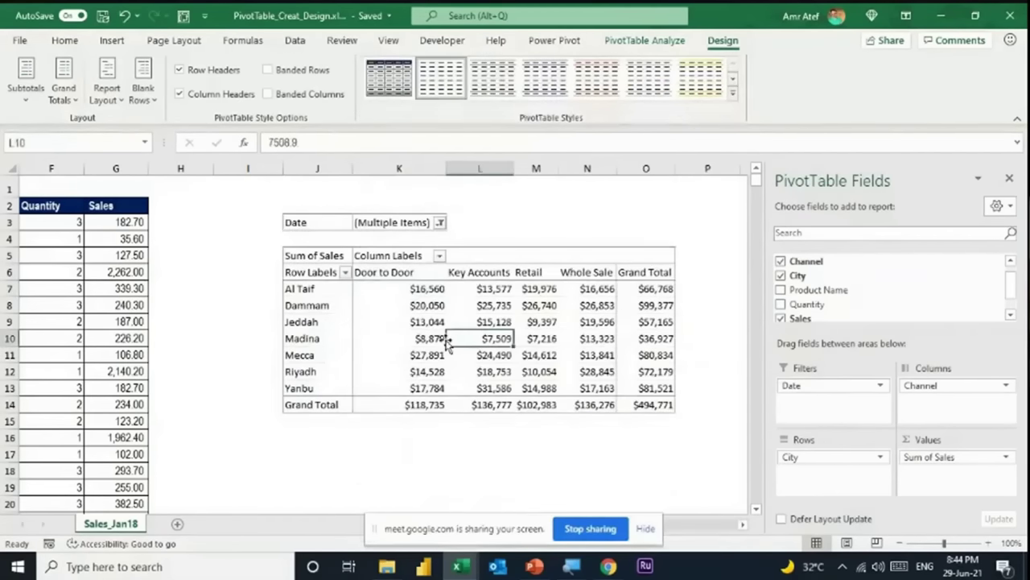
mouse_move(421, 339)
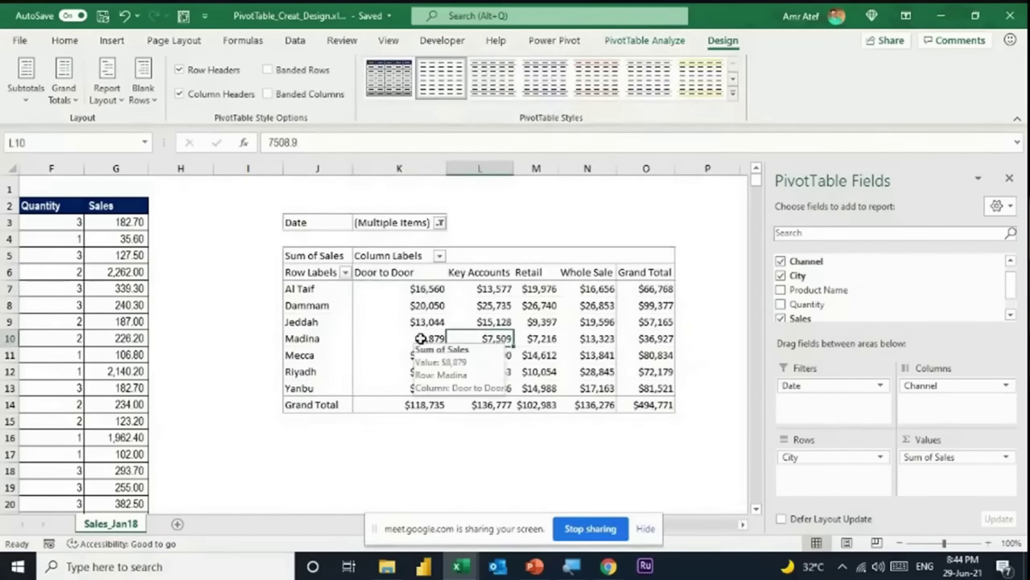
left_click(390, 81)
left_click(586, 355)
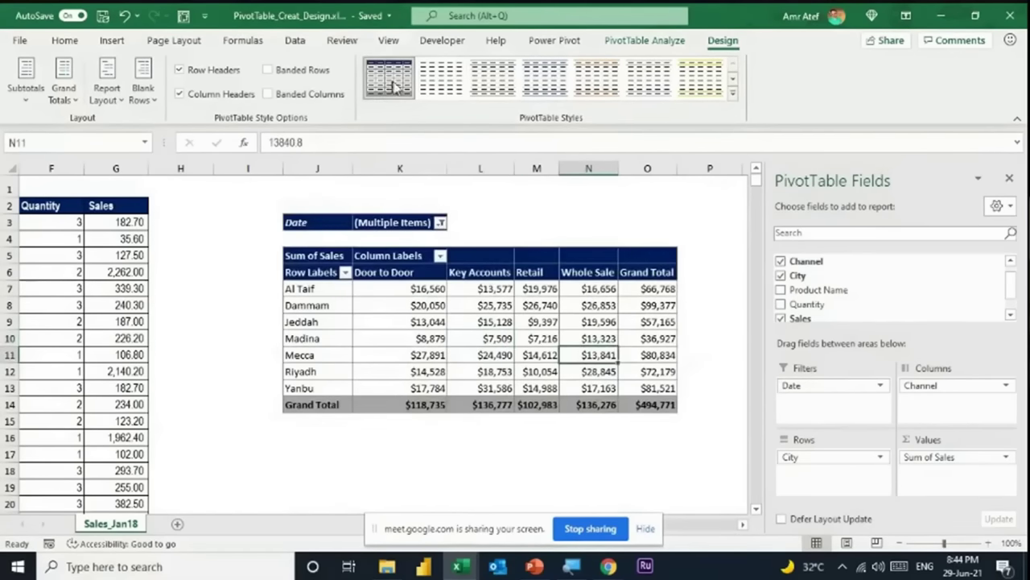
Look through the table elements offered for a new PivotTable style, and cancel without creating one.
left_click(732, 97)
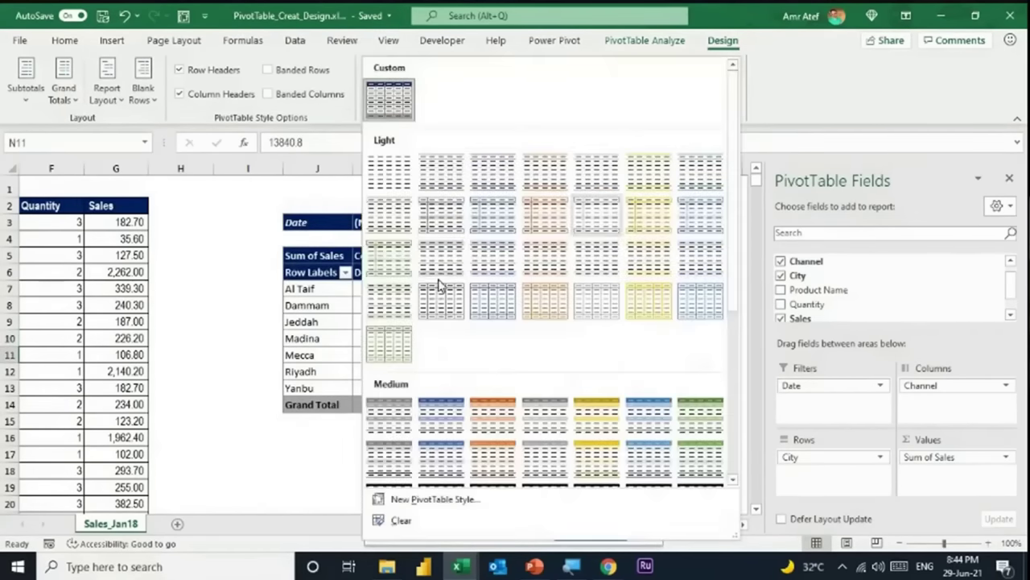
scroll(451, 362, "down", 5)
left_click(433, 499)
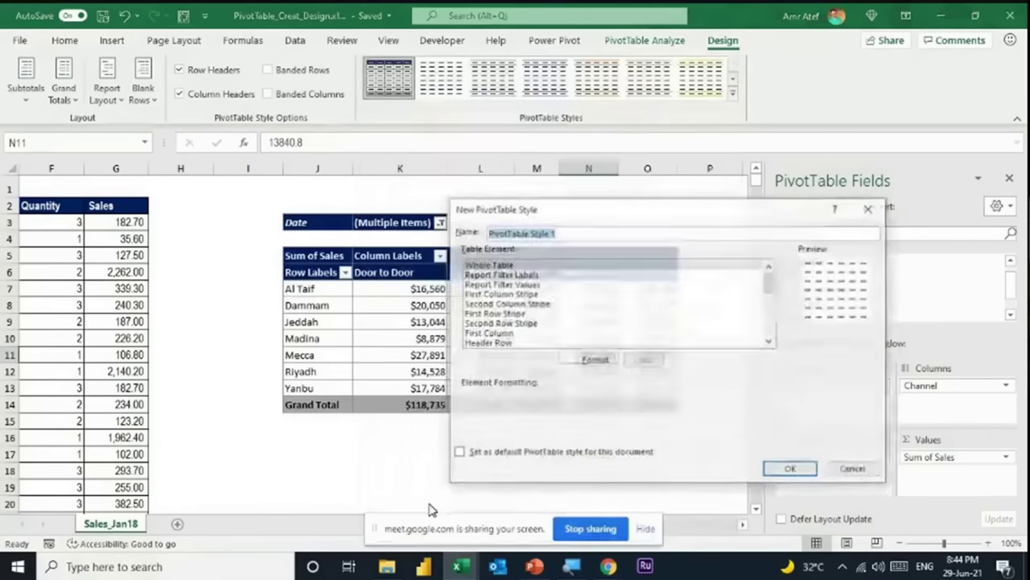
left_click_drag(533, 277, 519, 323)
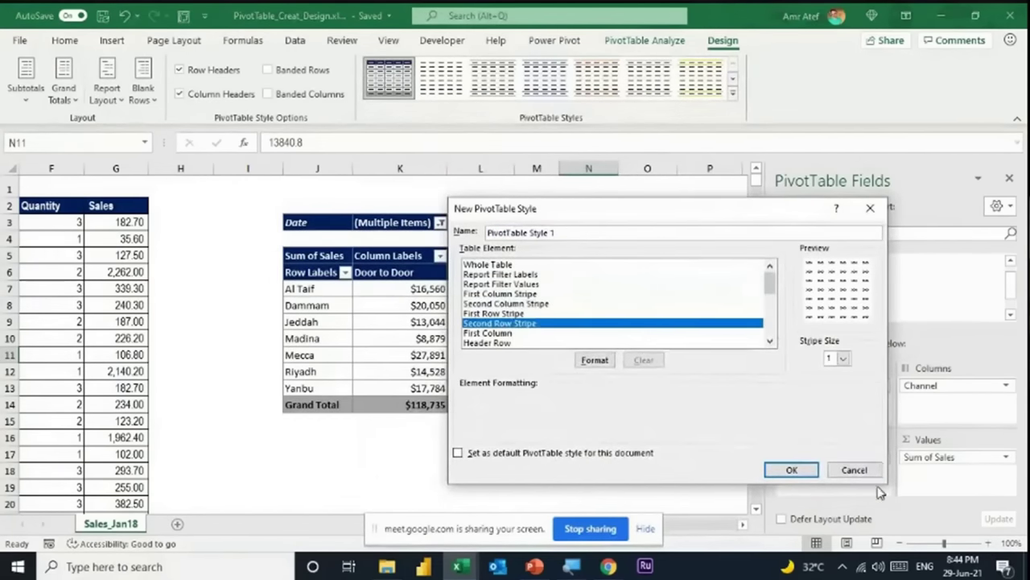
left_click(854, 470)
left_click(375, 305)
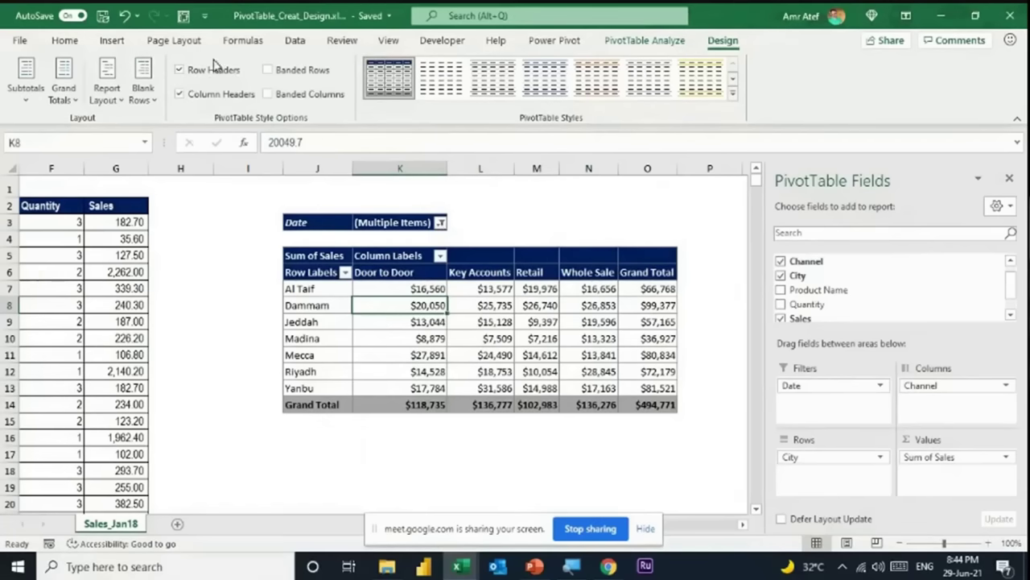
Try banded columns and banded rows on the PivotTable, leaving only banded rows on.
left_click(268, 94)
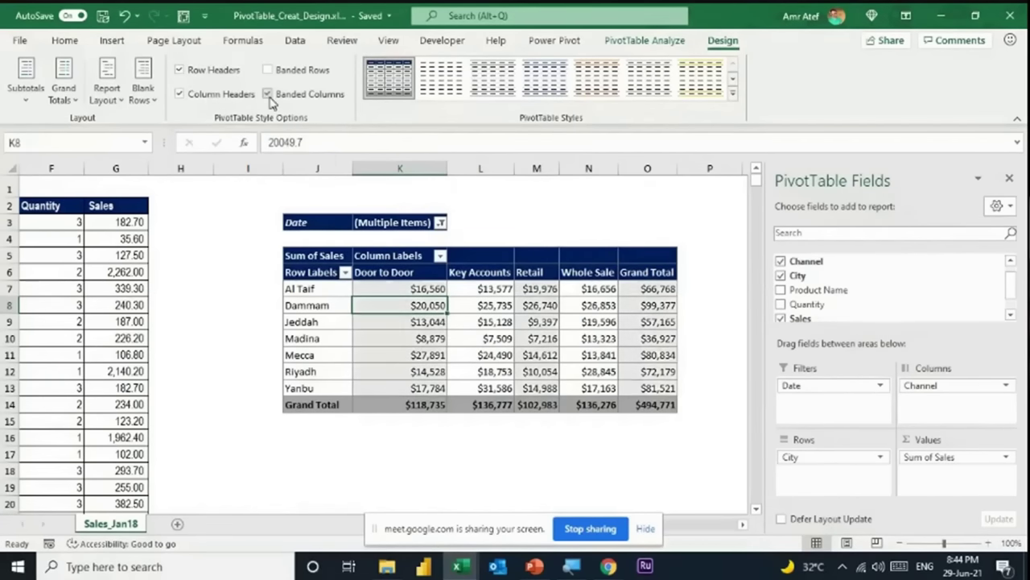
left_click(297, 73)
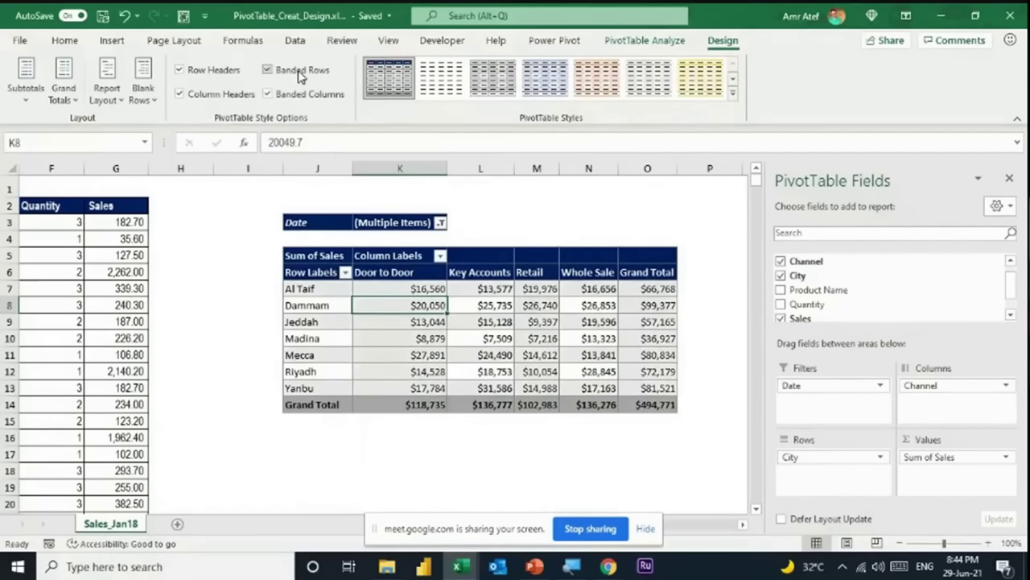
left_click(301, 75)
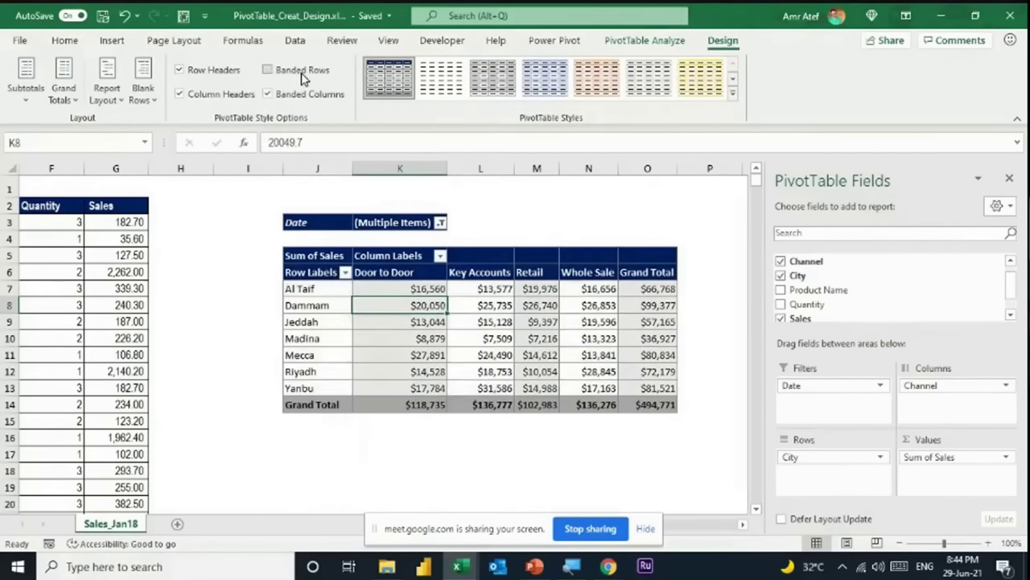
left_click(299, 95)
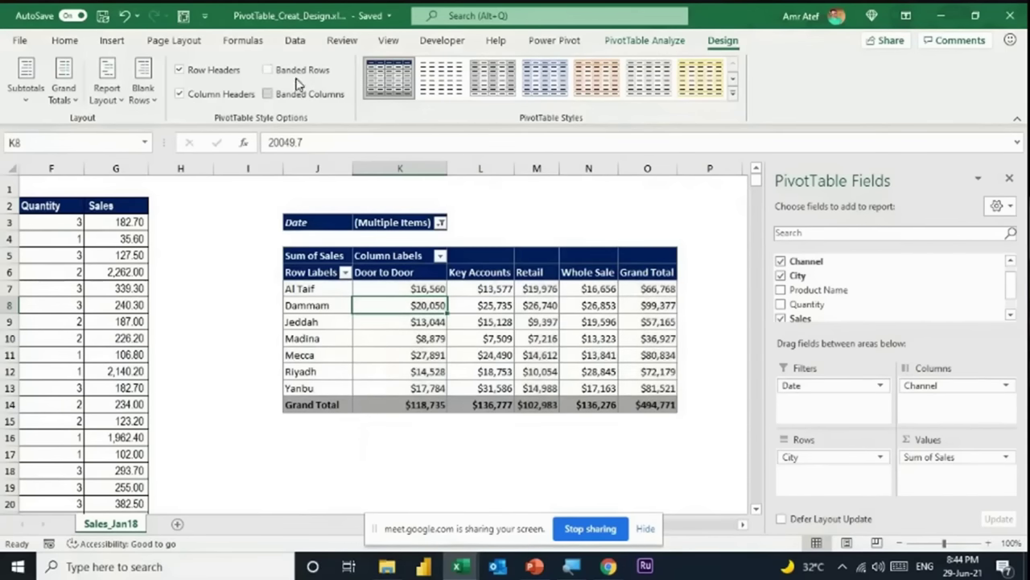
left_click(298, 73)
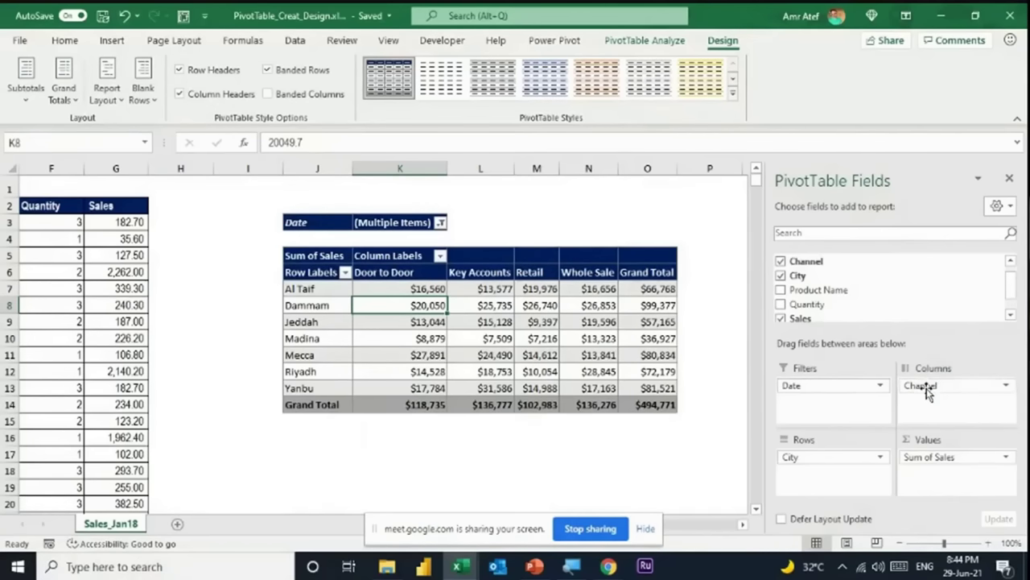
Move the Channel field from Columns to Rows above City, and turn off the PivotTable's banded rows.
left_click_drag(928, 391, 829, 457)
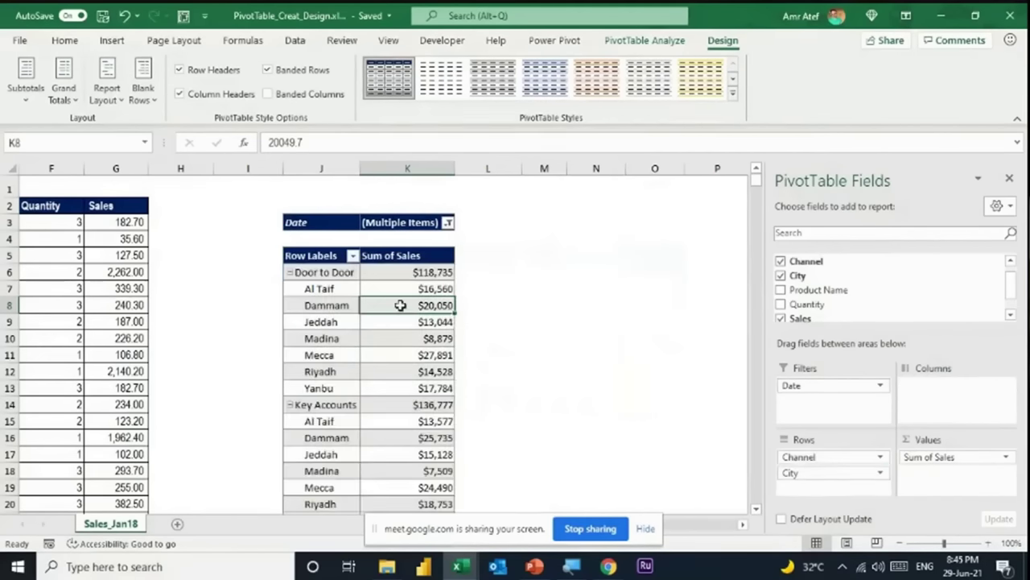
left_click(283, 70)
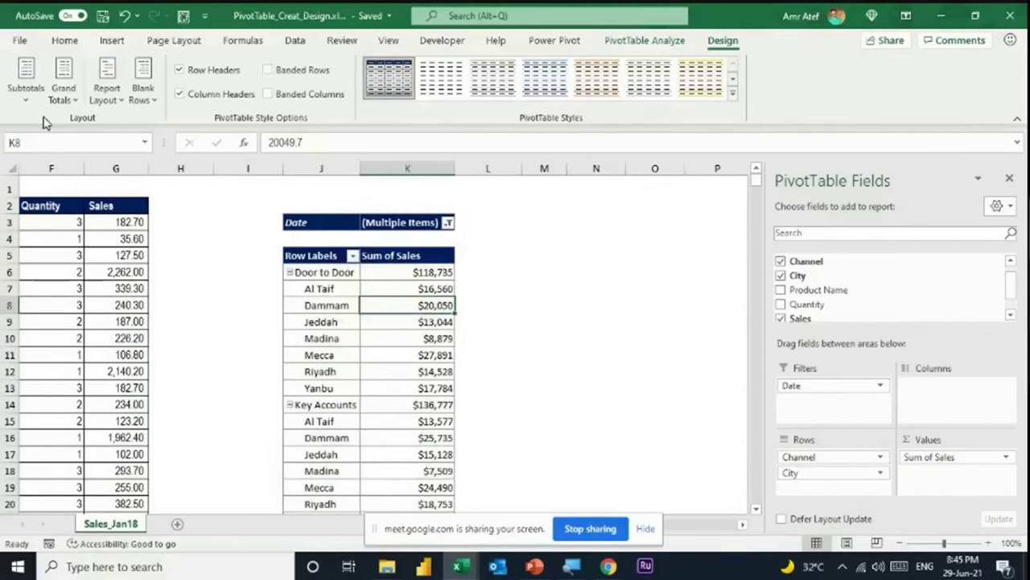
Review the available report layouts, and examine how channels and cities share the Row Labels column.
left_click(117, 109)
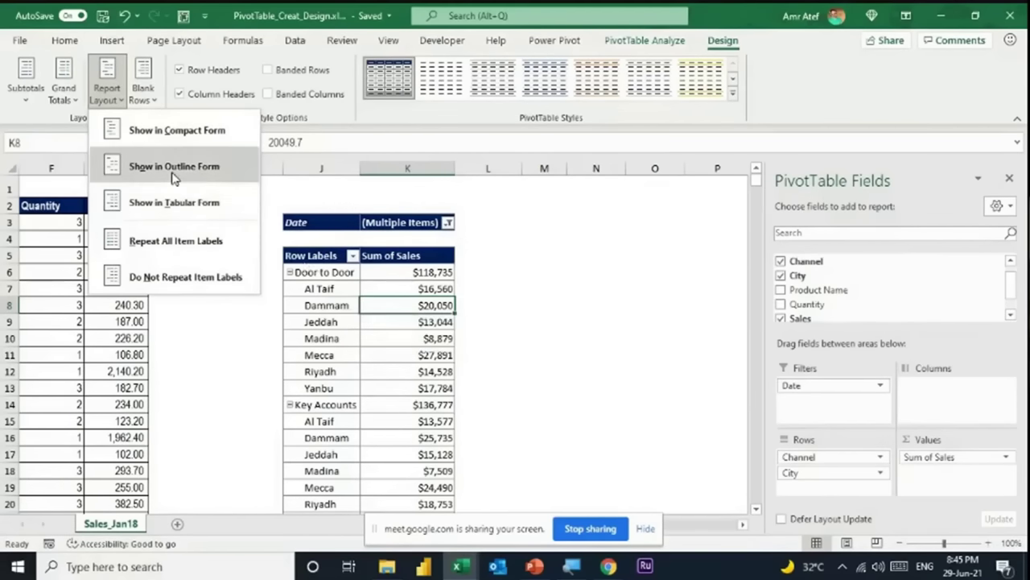
left_click(357, 305)
left_click(314, 256)
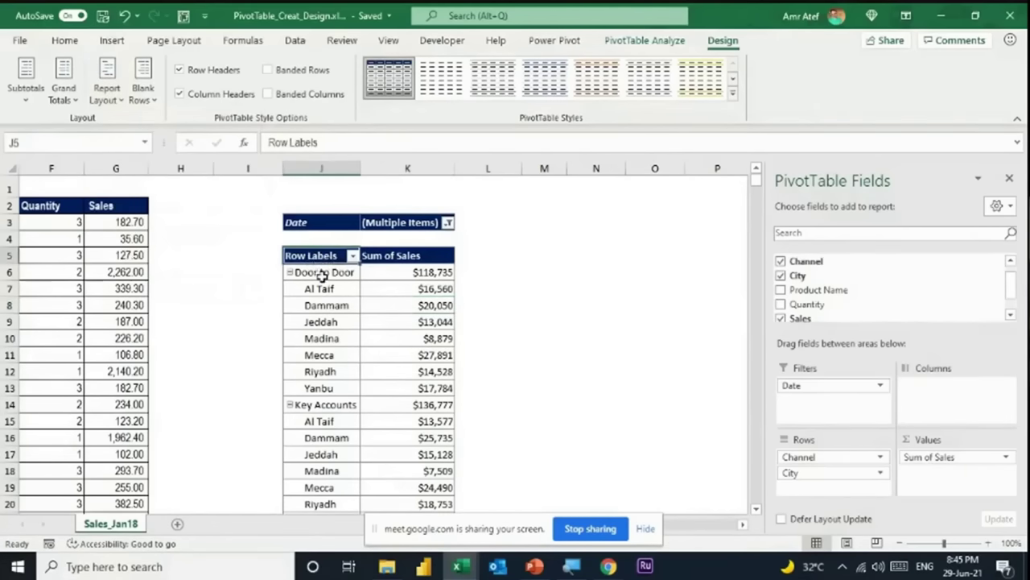
left_click(326, 271)
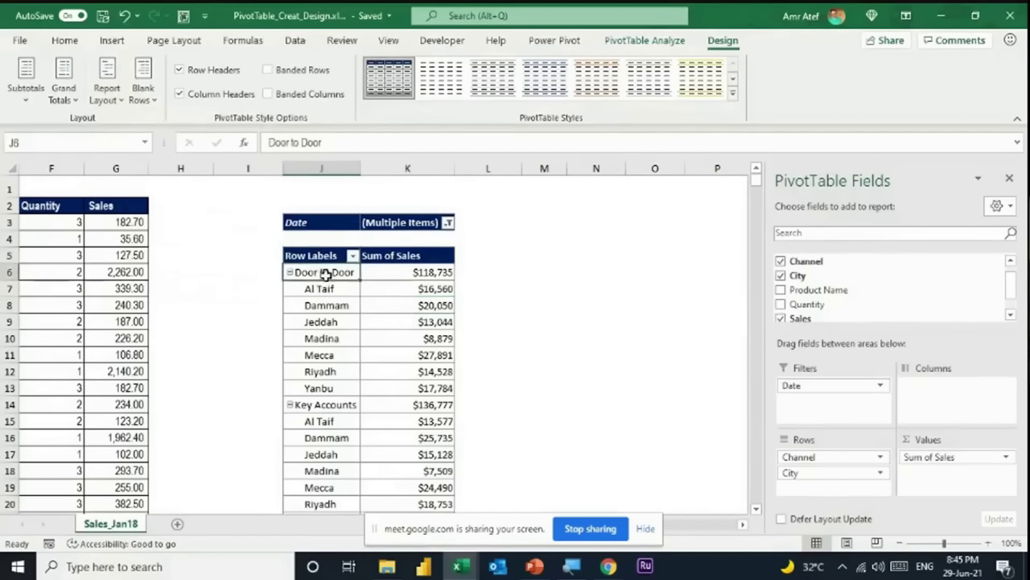
left_click(329, 288)
left_click(333, 272)
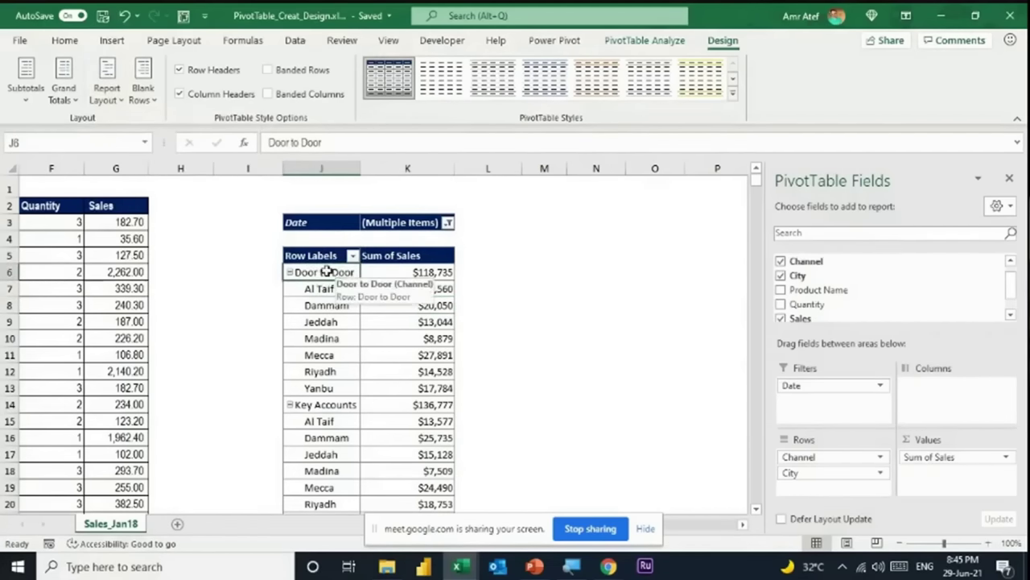
left_click(331, 289)
mouse_move(333, 289)
left_mouse_down()
mouse_move(322, 304)
mouse_move(332, 290)
left_mouse_up()
scroll(200, 258, "right", 2)
Change the PivotTable's report layout to Outline Form.
left_click(197, 255)
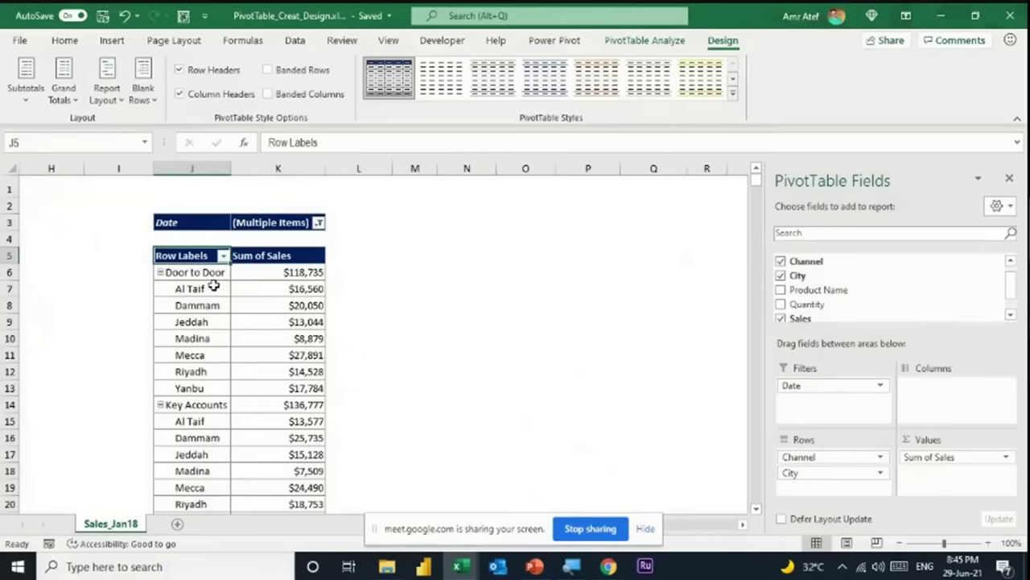
left_click(115, 98)
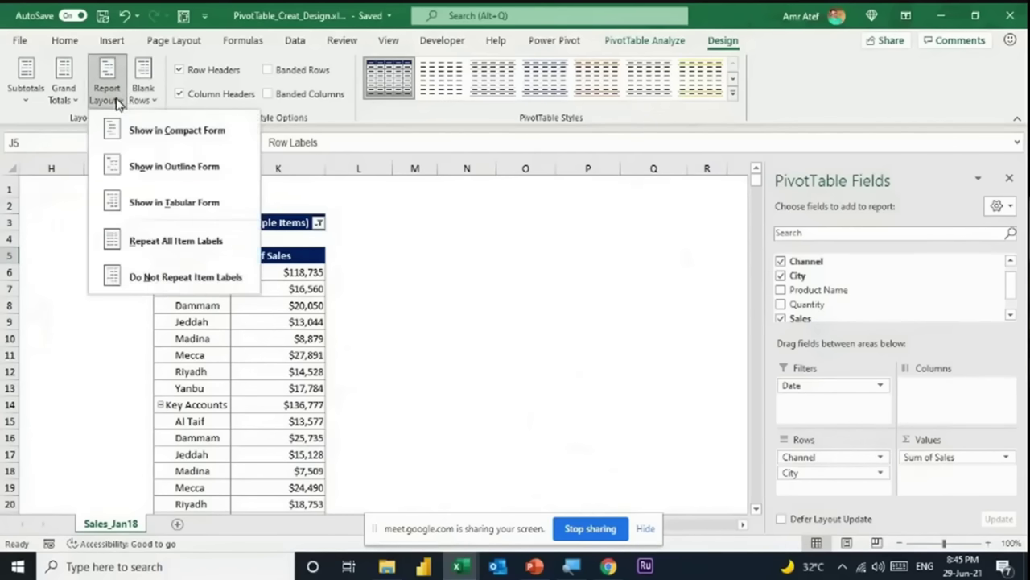
left_click(151, 178)
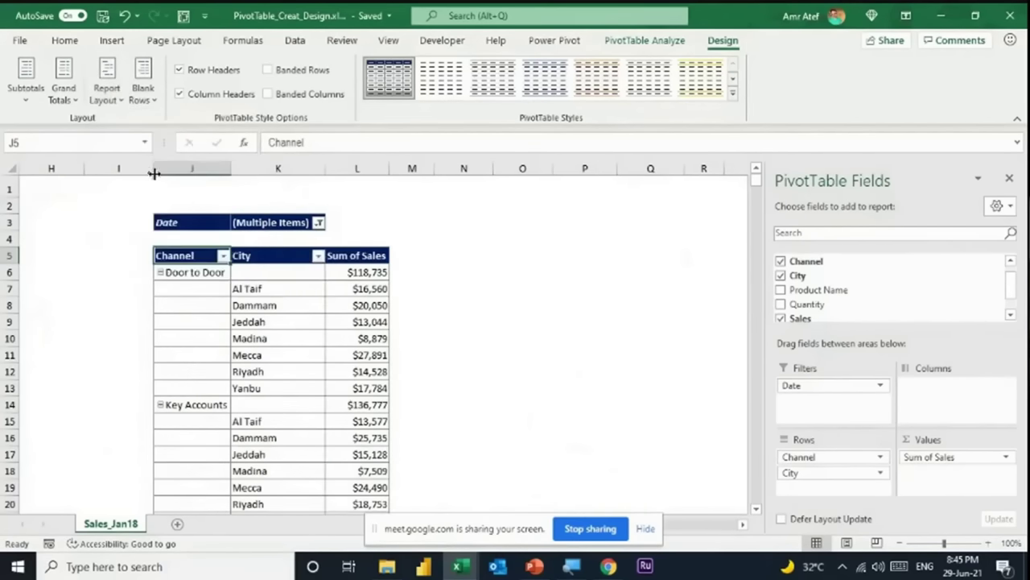
Change the PivotTable's report layout to Tabular Form and auto-fit the Channel column's width.
left_click(207, 308)
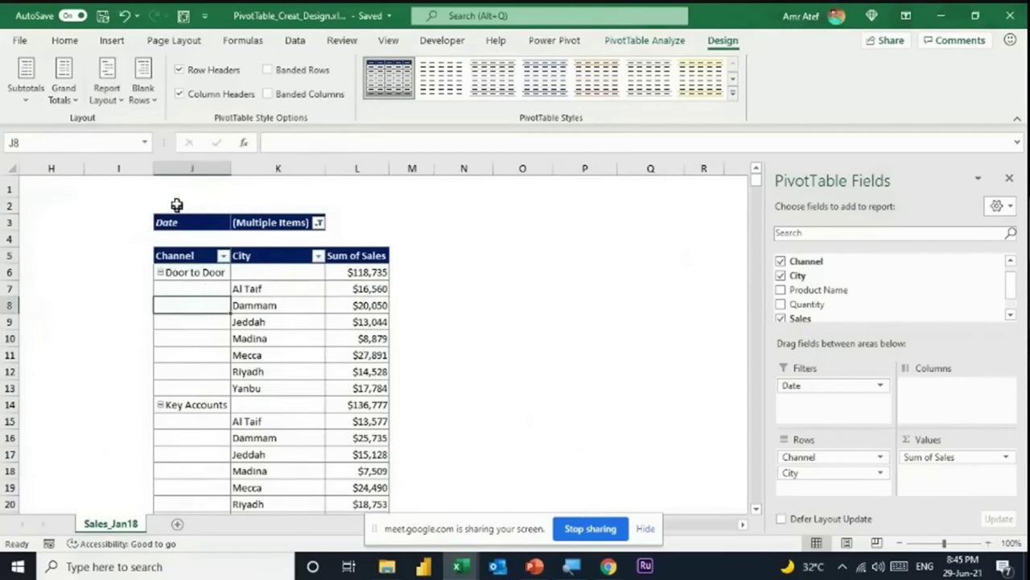
left_click(188, 257)
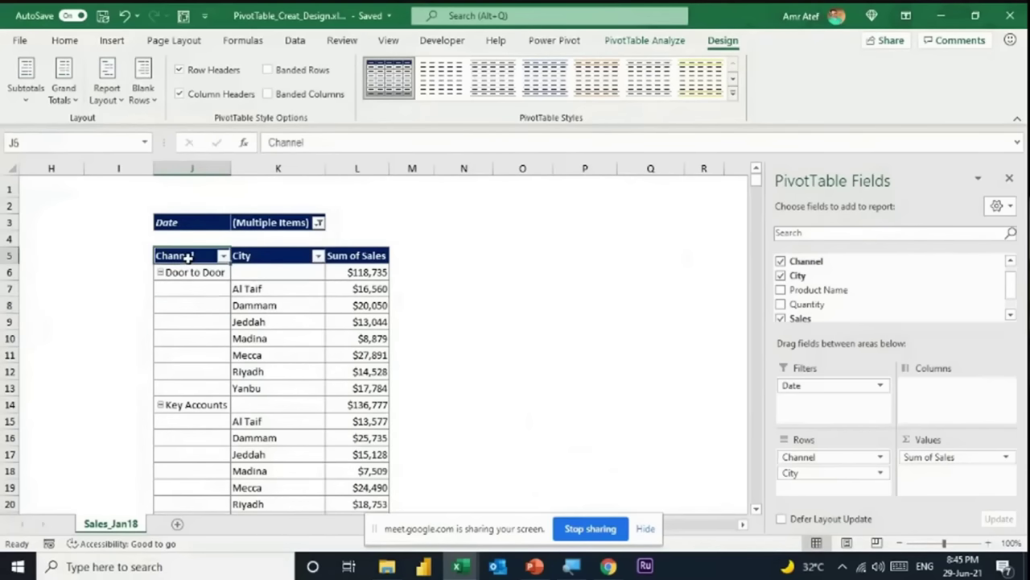
left_click(267, 253)
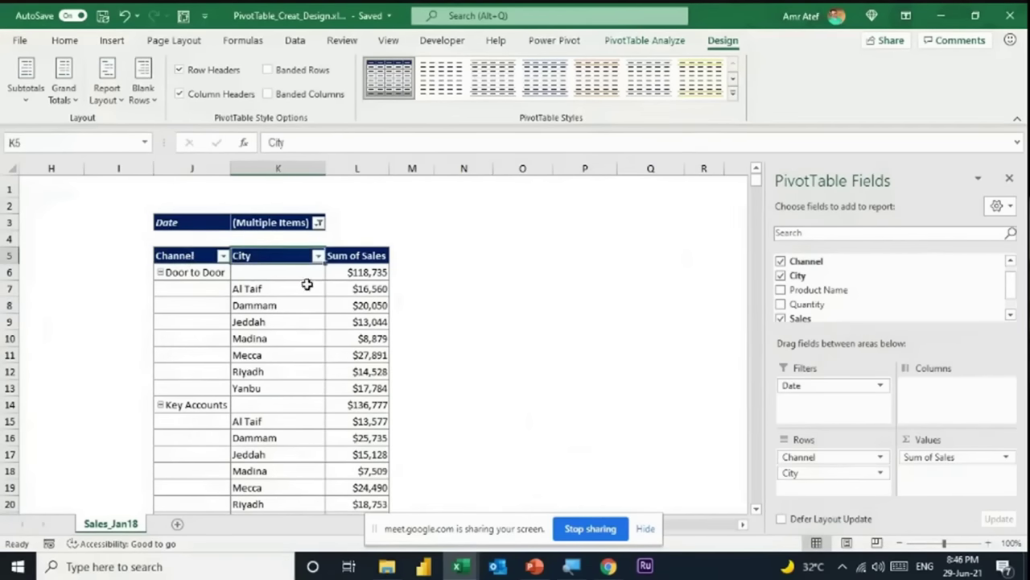
left_click(118, 102)
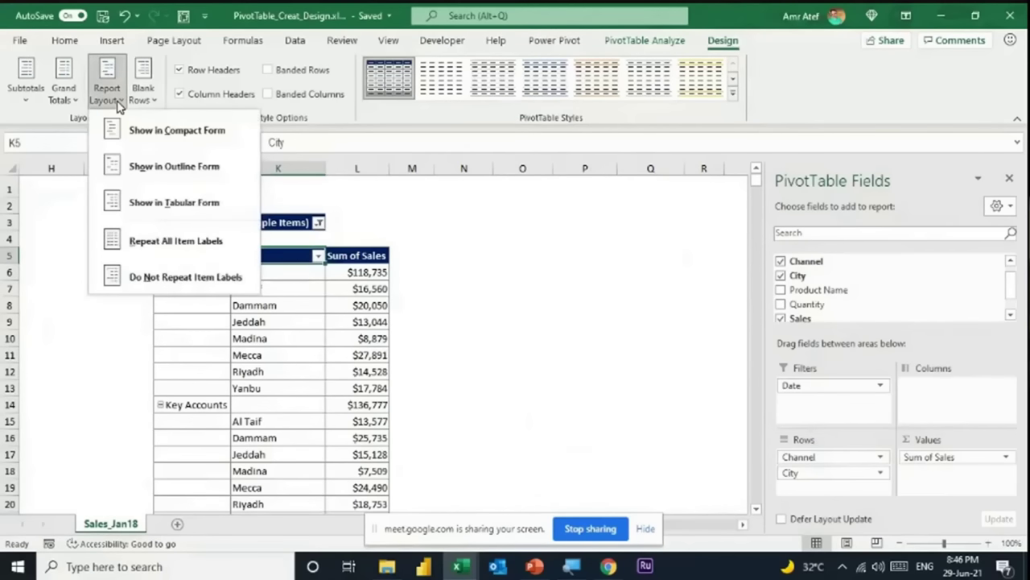
left_click(153, 205)
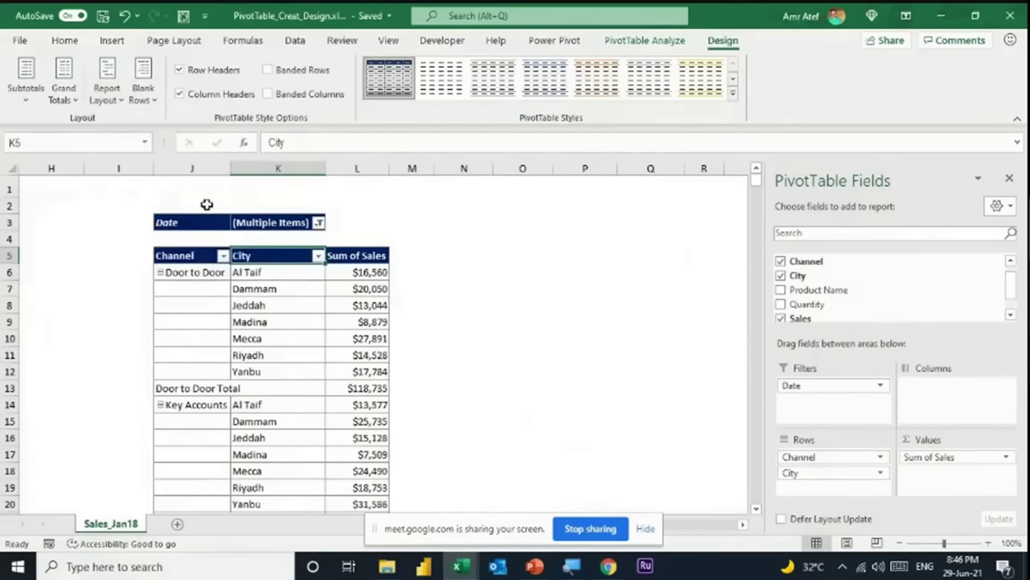
double_click(232, 169)
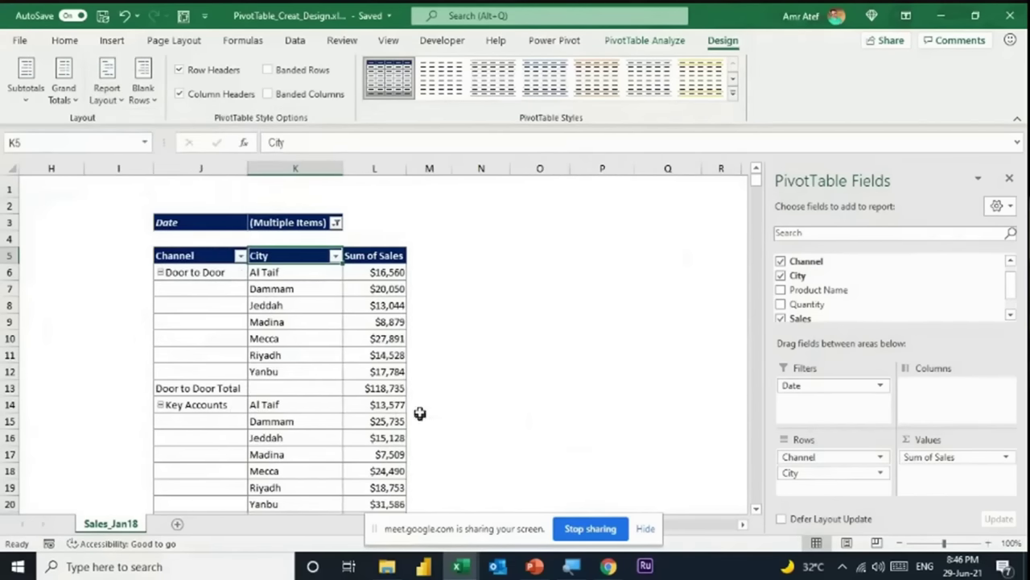
Examine the Door to Door Total row across the table, and return the report layout to Outline Form.
left_click(199, 388)
left_click_drag(199, 389, 391, 386)
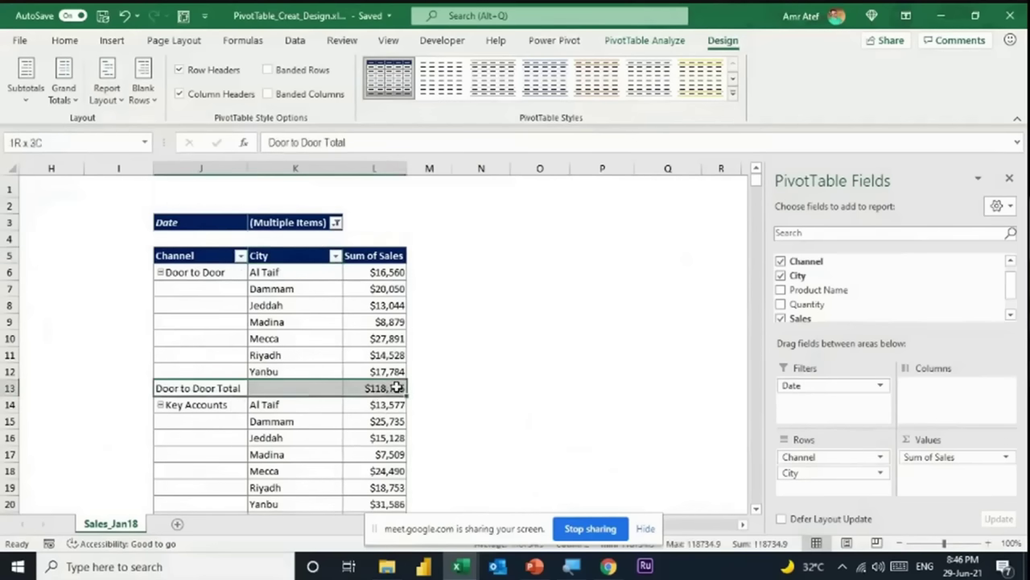
left_click(105, 94)
left_click(141, 167)
Apply a grey PivotTable style with a grey header row and bold, lightly shaded channel rows.
left_click(389, 272)
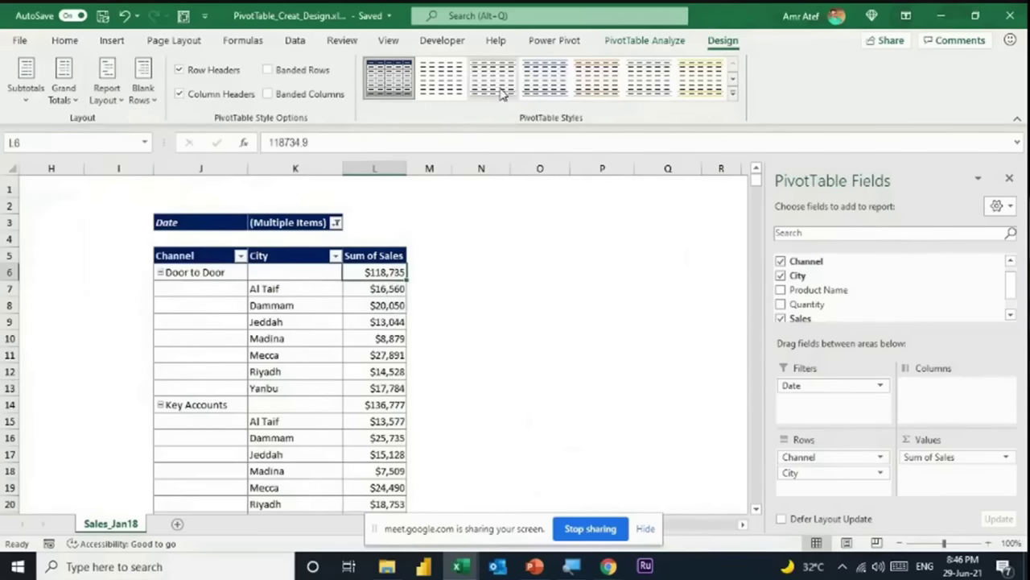
left_click(550, 90)
left_click(475, 353)
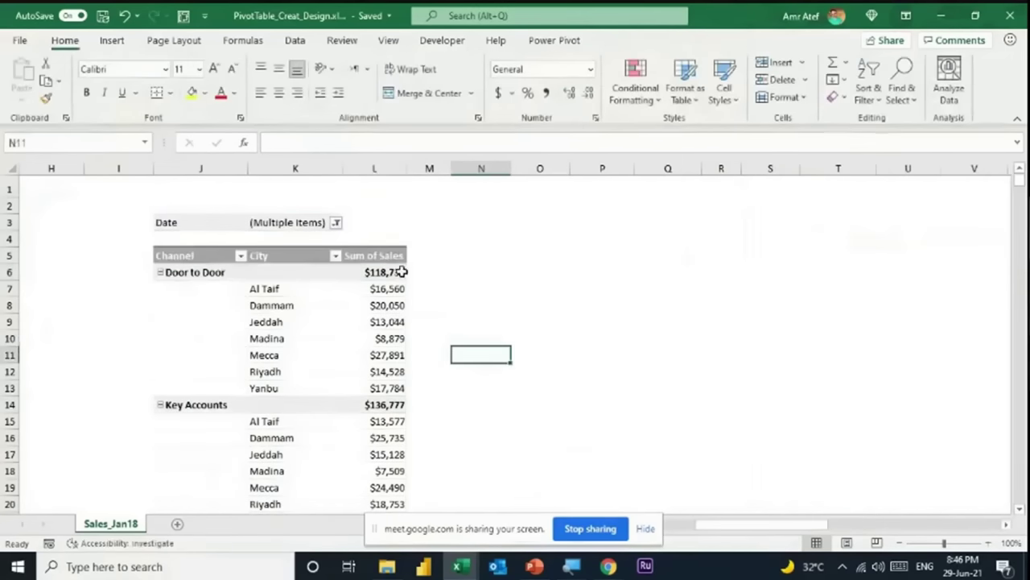
Try Tabular Form with the grey style to check the Door to Door subtotal row, and restore Outline Form.
left_click(398, 272)
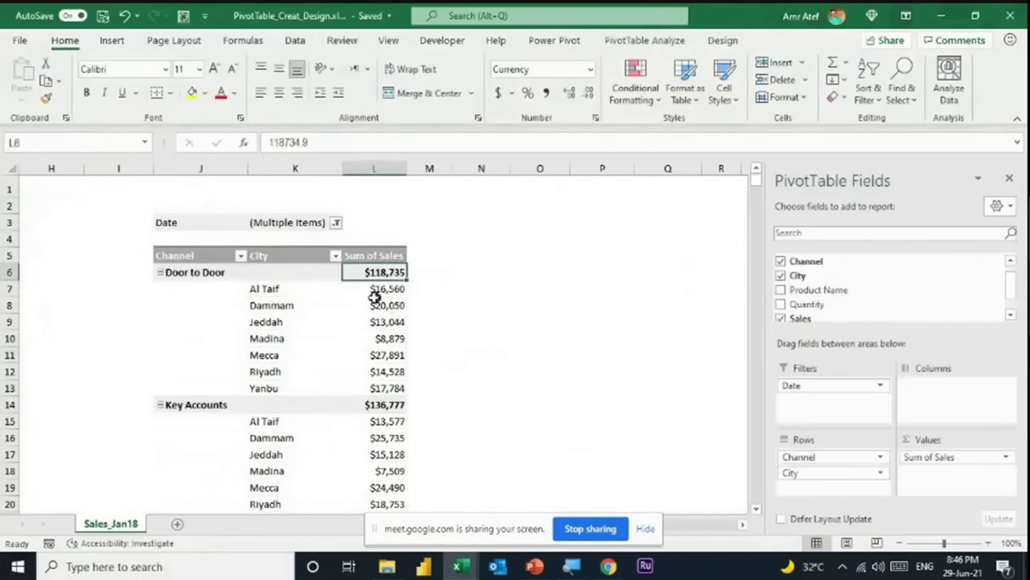
left_click(722, 40)
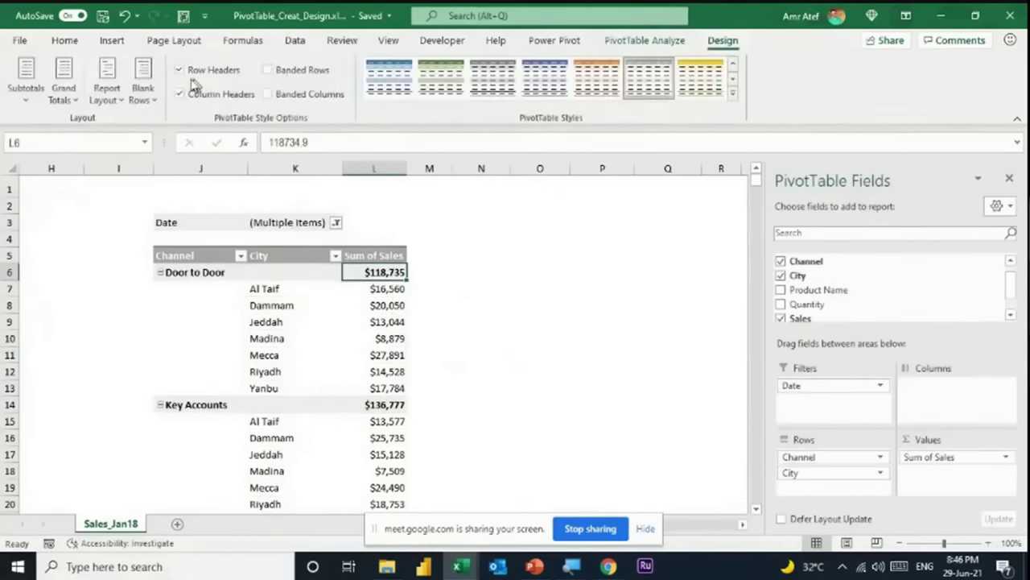
left_click(116, 103)
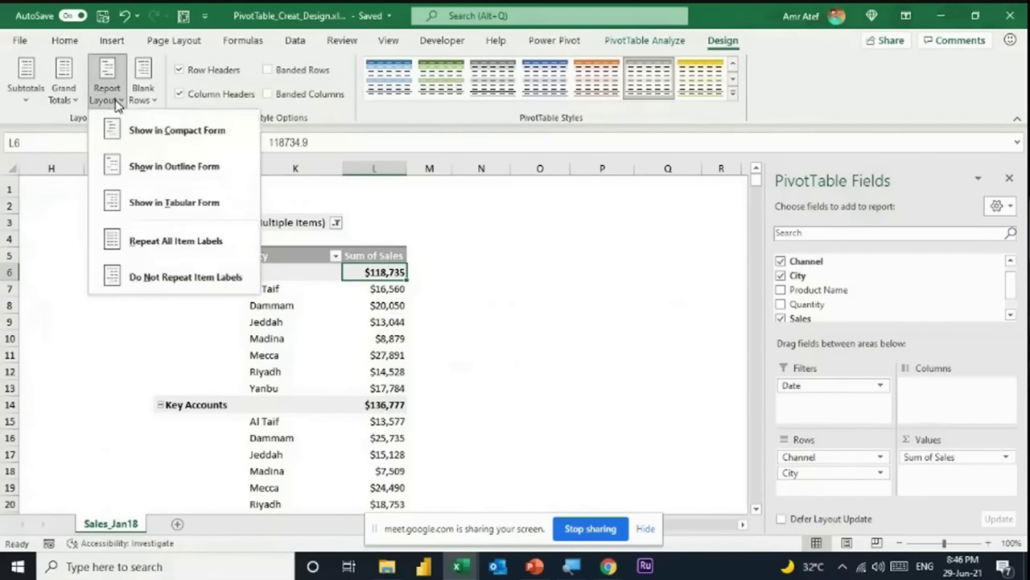
left_click(157, 202)
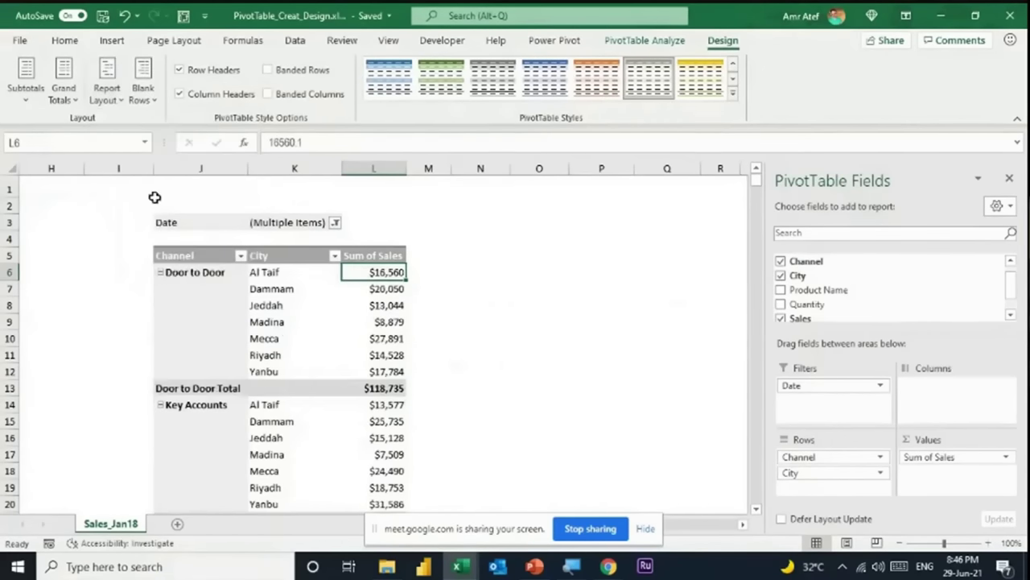
left_click(198, 389)
left_click(374, 388)
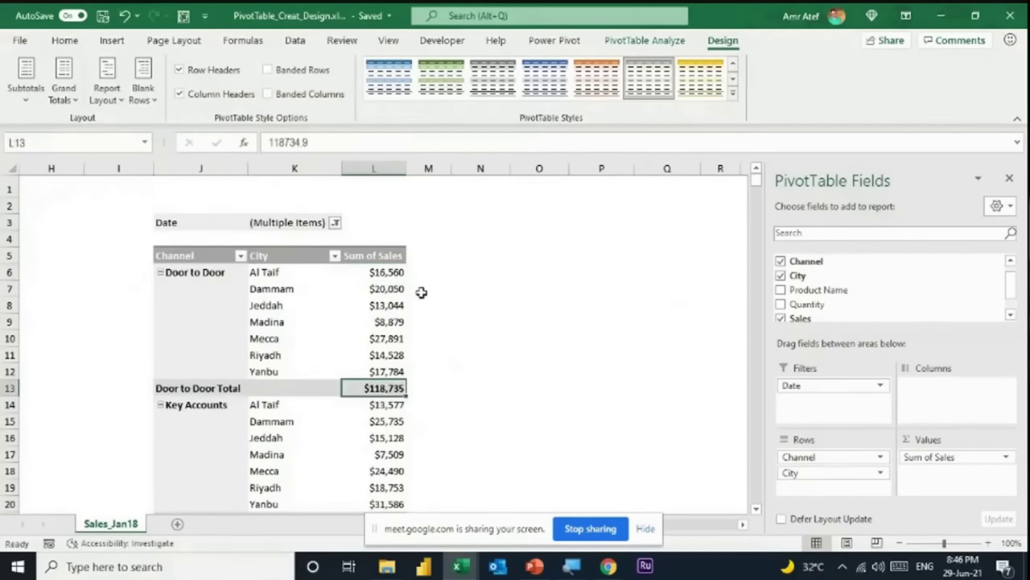
left_click(210, 290)
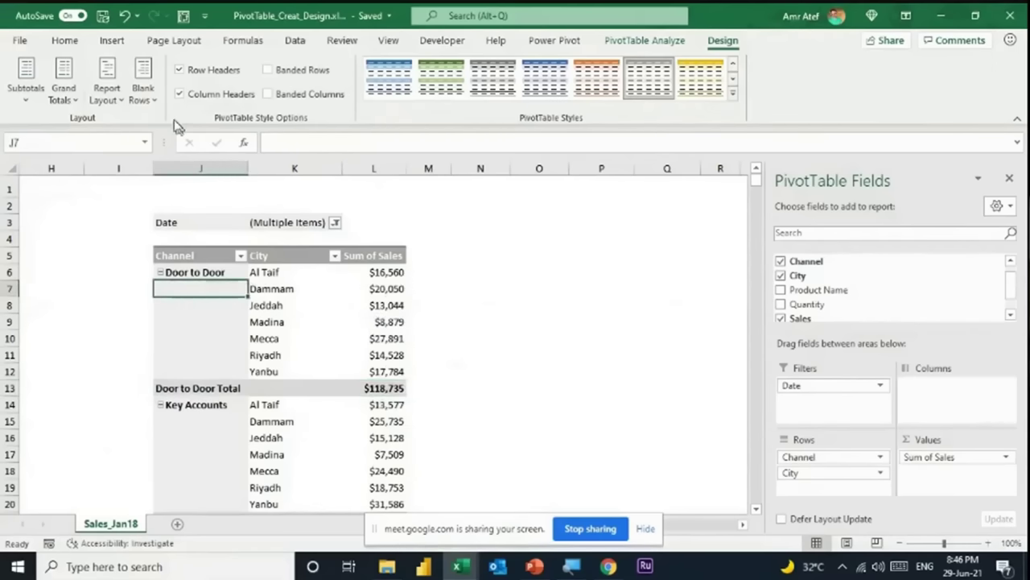
left_click(110, 100)
left_click(128, 165)
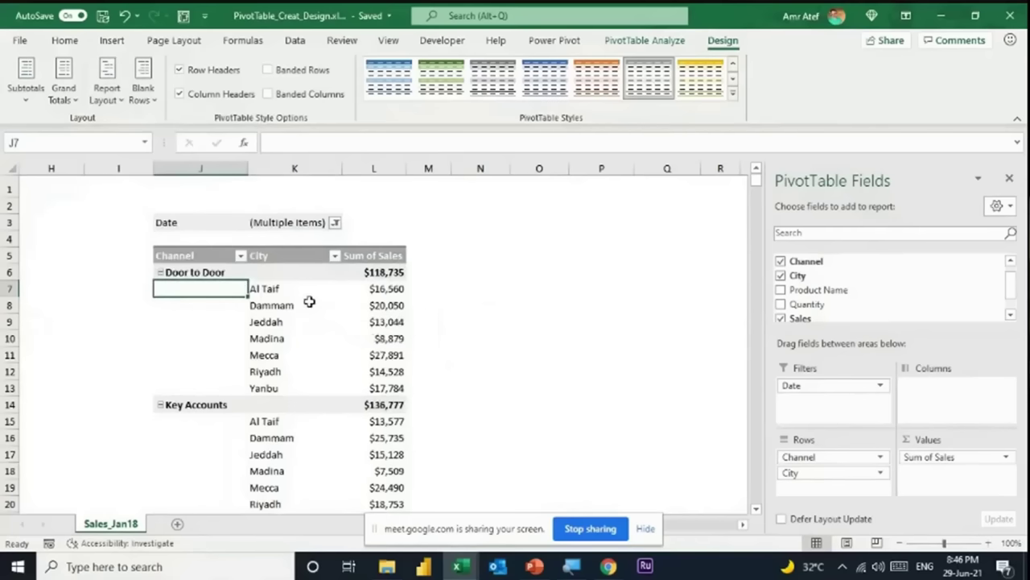
left_click(202, 254)
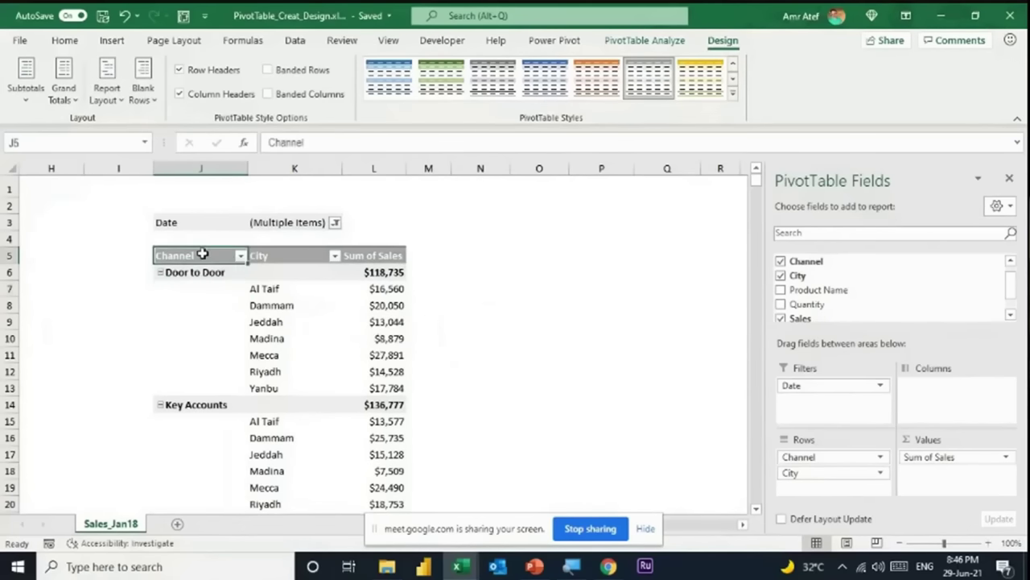
left_click(256, 256)
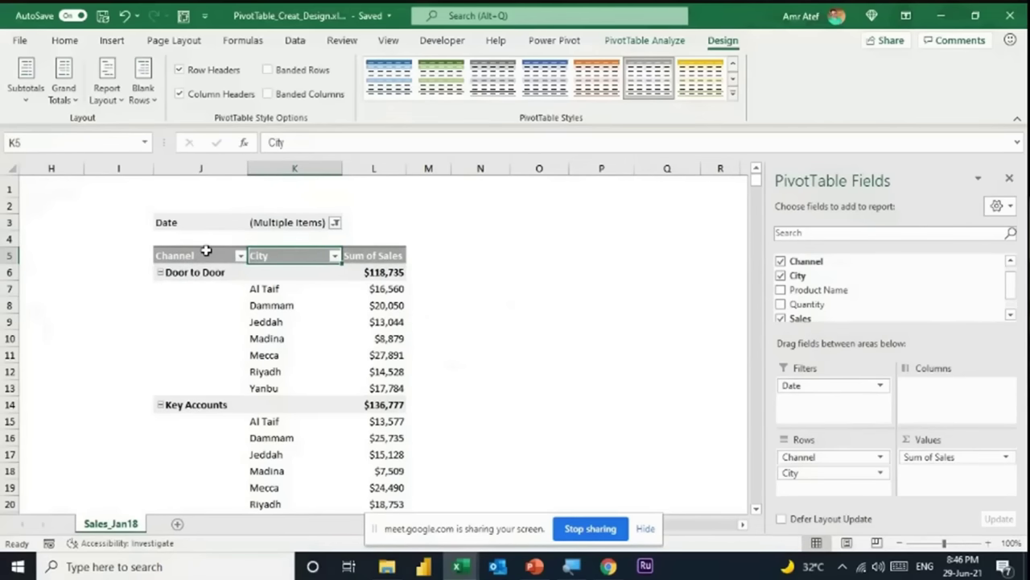
Try a blank line after each item, review the spacing between channel groups, and remove the blank lines again.
left_click(142, 95)
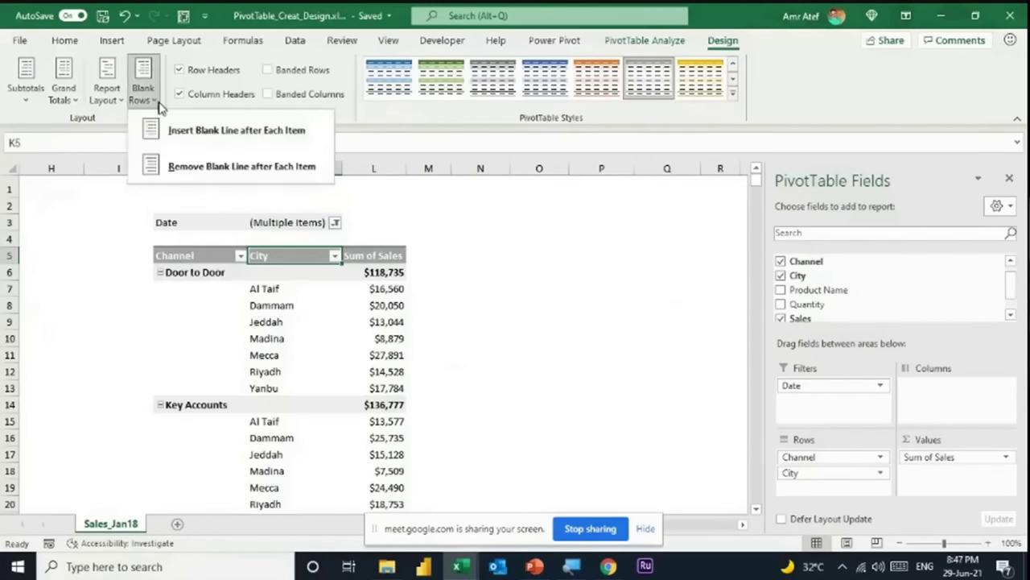
left_click(193, 130)
left_click_drag(209, 398, 372, 396)
scroll(236, 259, "down", 1)
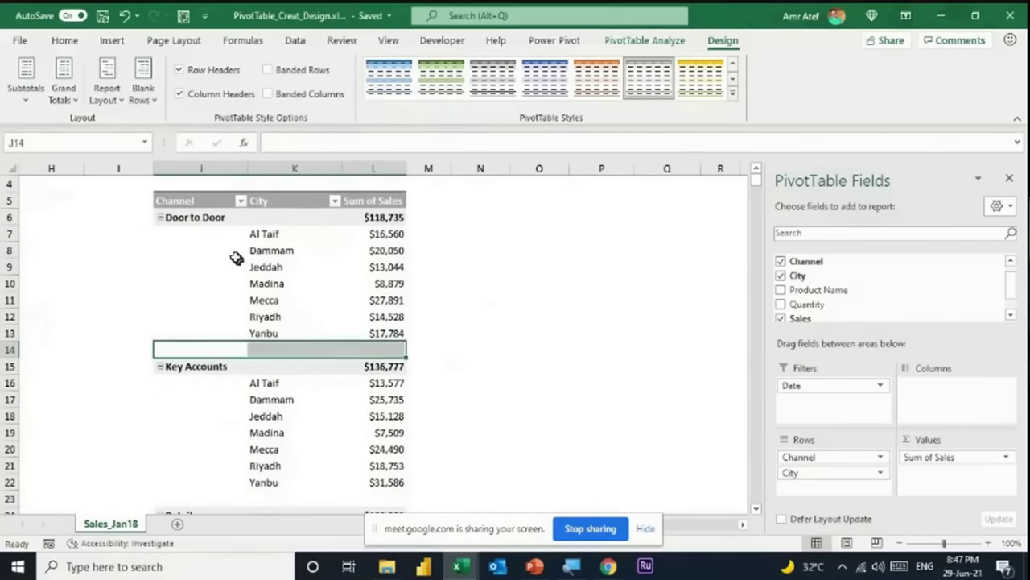
left_click_drag(186, 217, 372, 345)
left_click(227, 350)
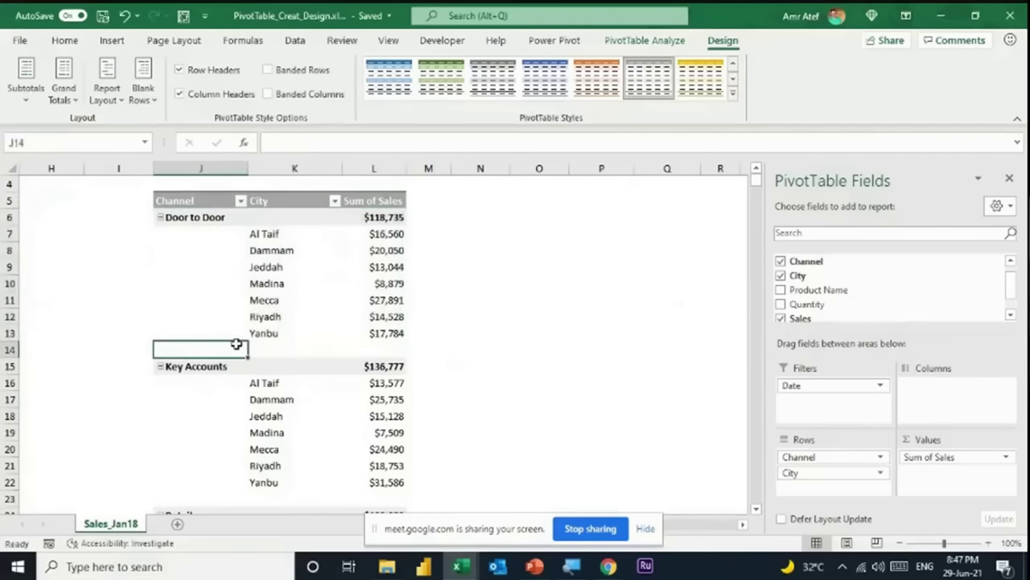
scroll(237, 343, "down", 5)
scroll(239, 346, "down", 2)
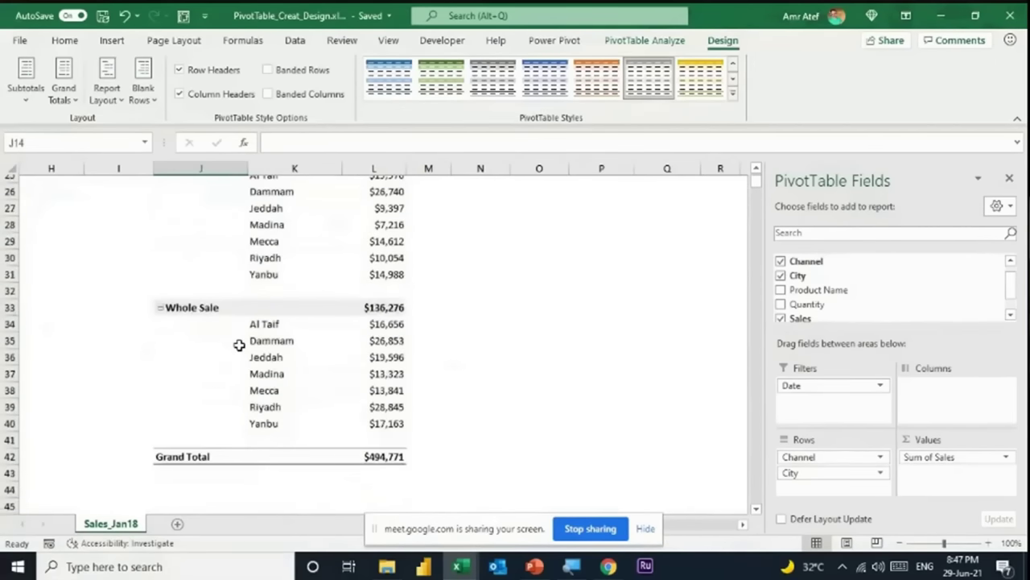
scroll(239, 346, "up", 8)
left_click(274, 322)
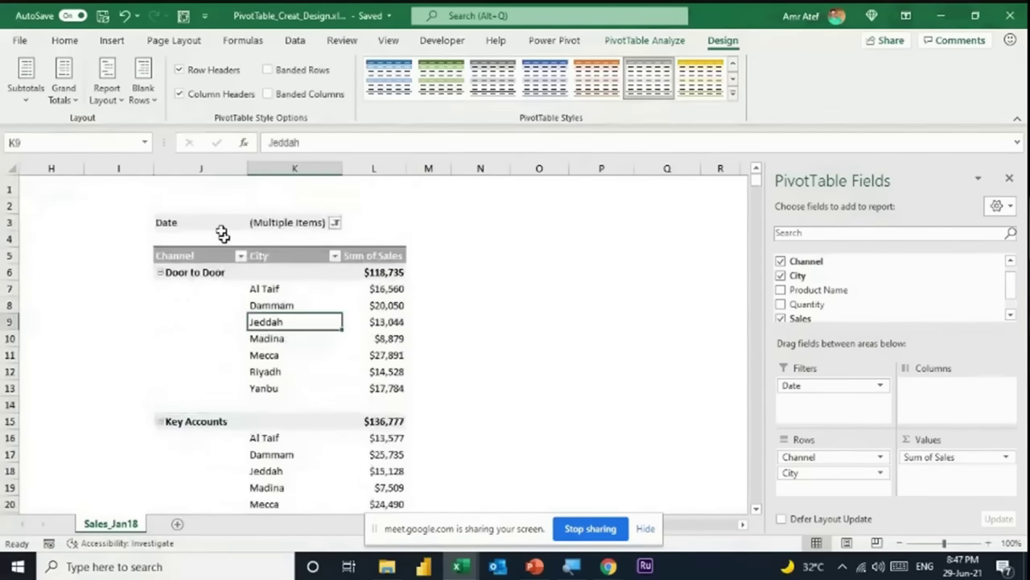
left_click(143, 93)
left_click(184, 164)
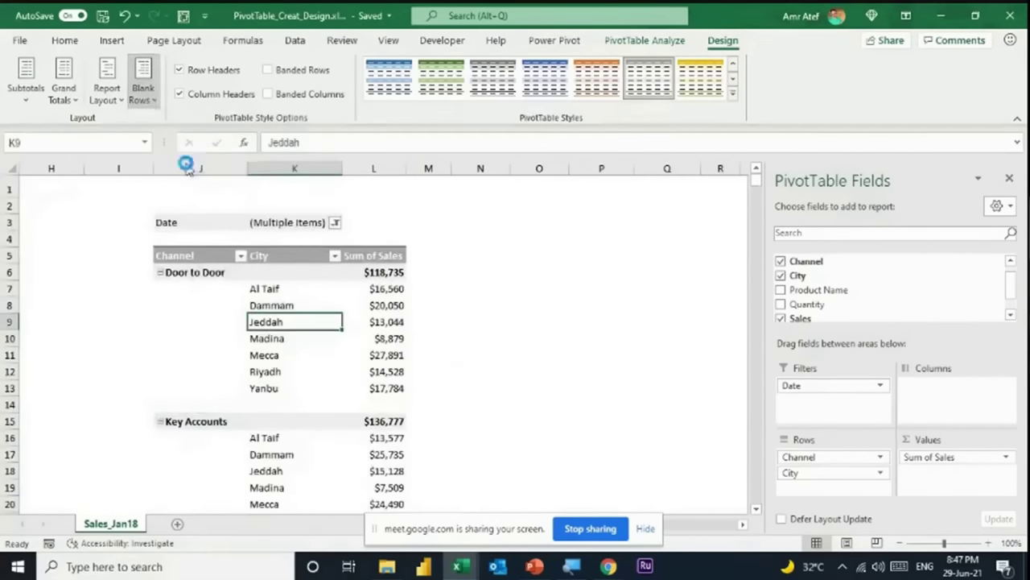
Try repeating all item labels in the Channel column, and set the report back to not repeating them.
left_click(121, 101)
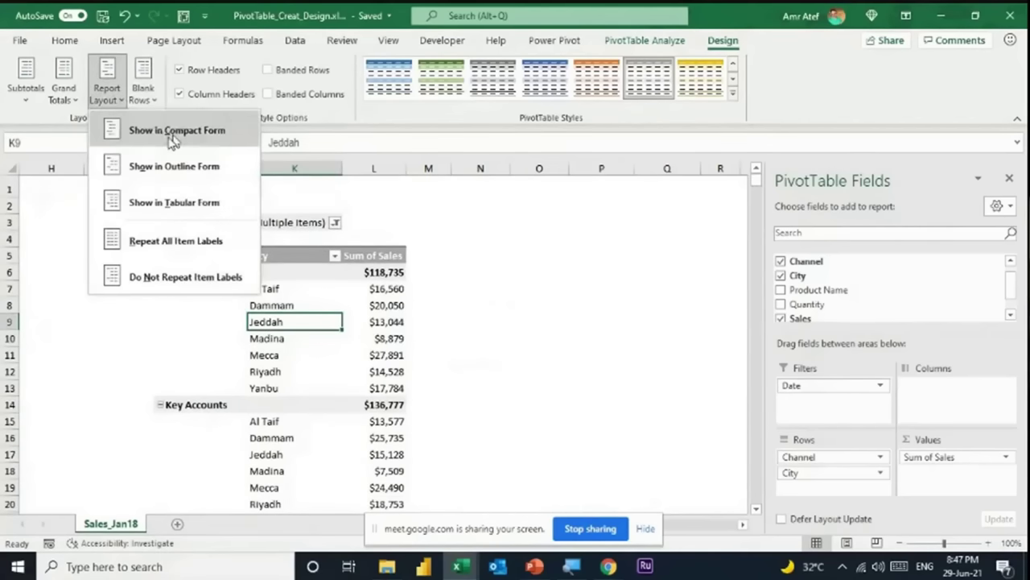
left_click(190, 244)
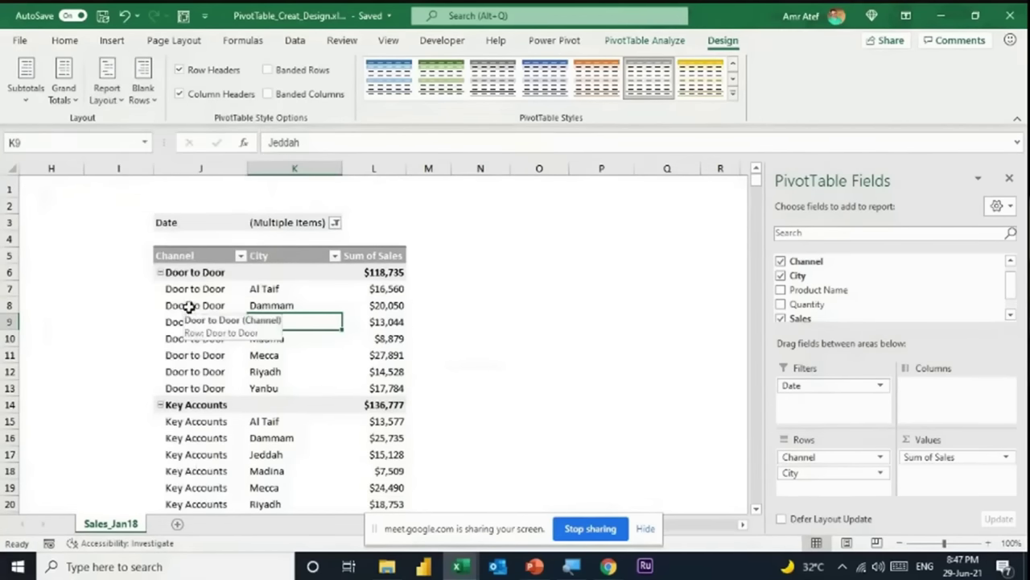
left_click(72, 101)
left_click(108, 95)
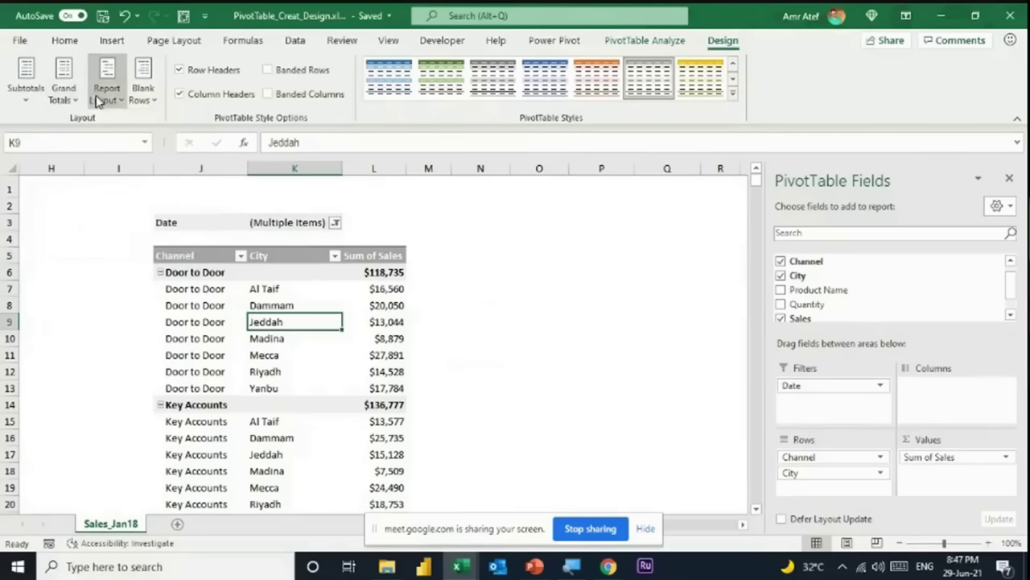
left_click(108, 95)
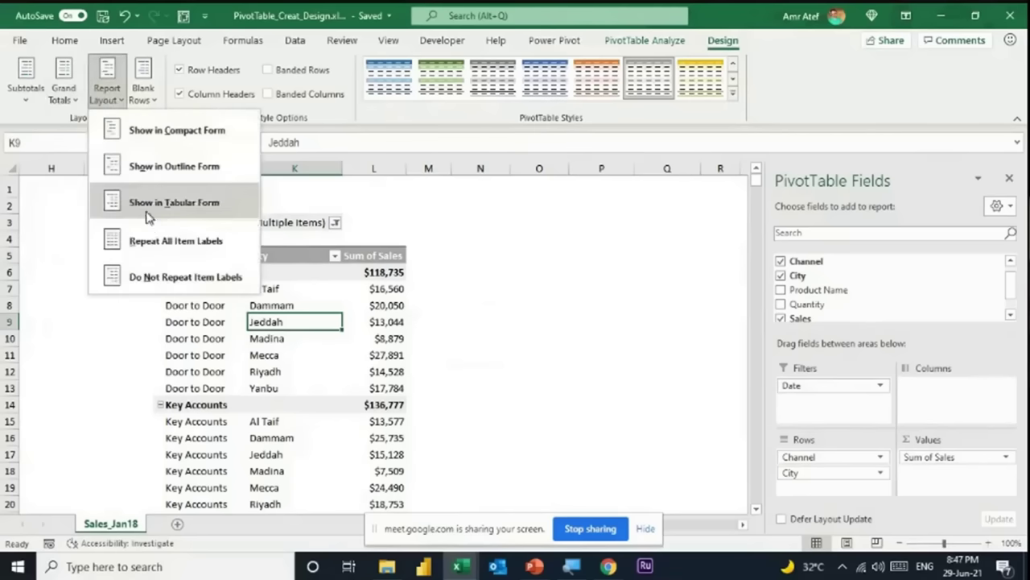
left_click(153, 276)
Try the PivotTable without subtotals, and set all subtotals to show at the bottom of each group.
left_click(28, 103)
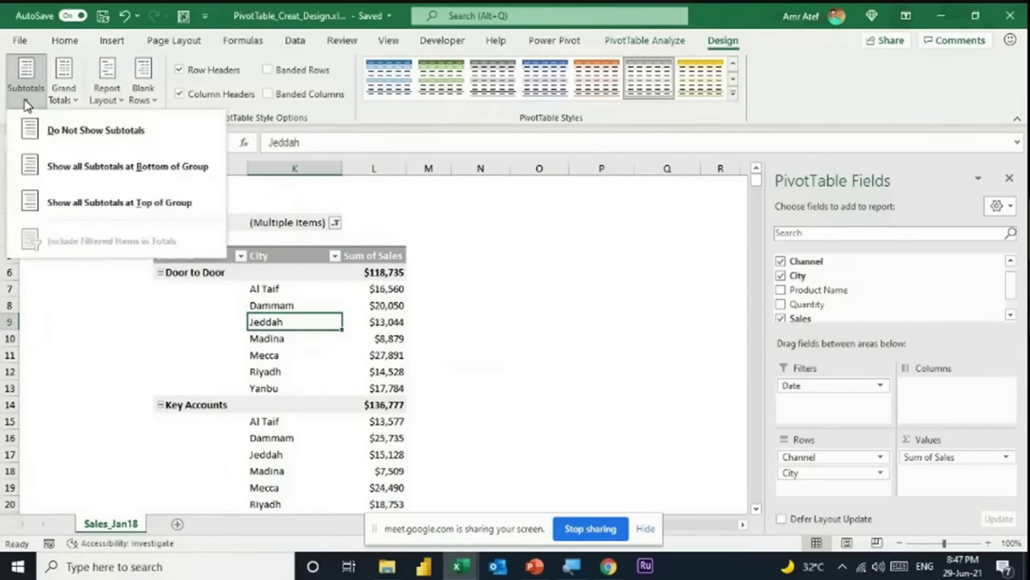
left_click(77, 136)
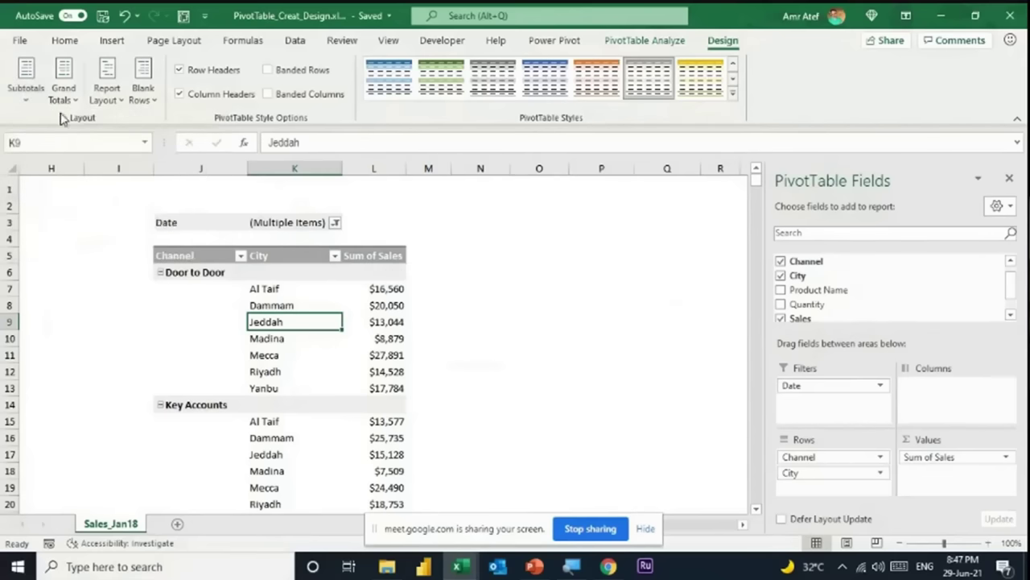
left_click(22, 99)
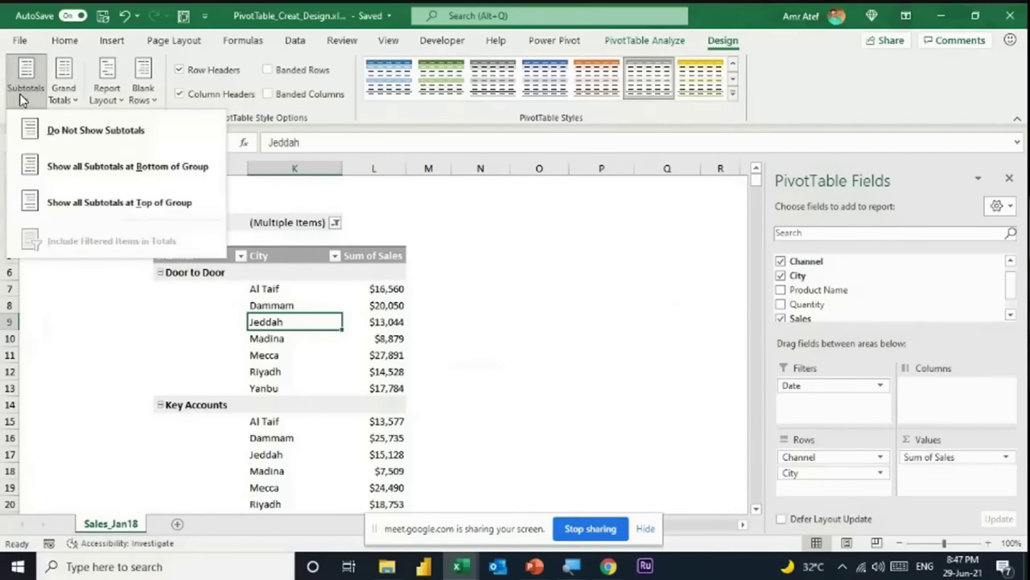
left_click(81, 166)
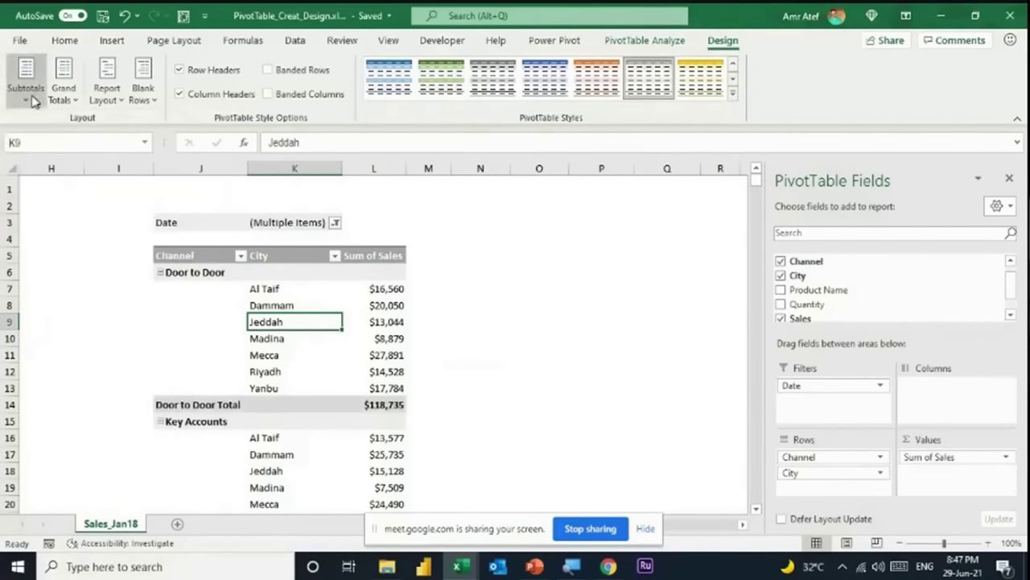
left_click(24, 89)
left_click(61, 166)
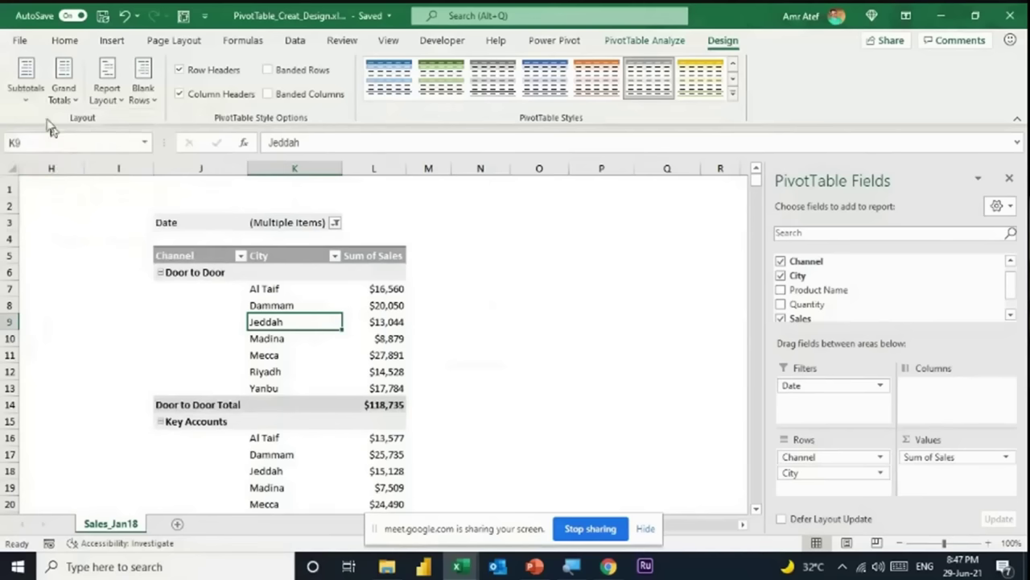
Turn off the PivotTable's grand totals for rows and columns.
left_click(66, 103)
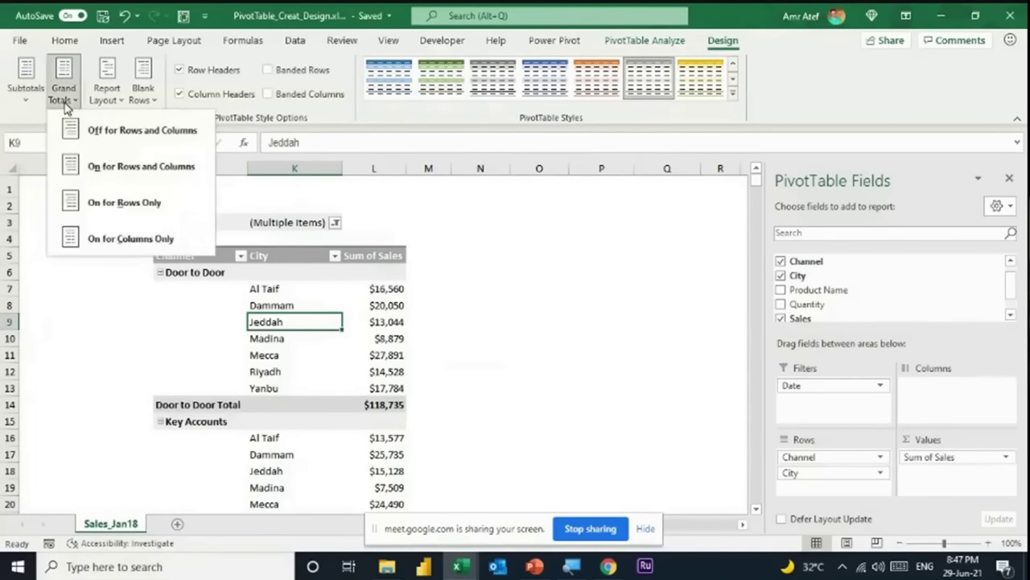
left_click(124, 136)
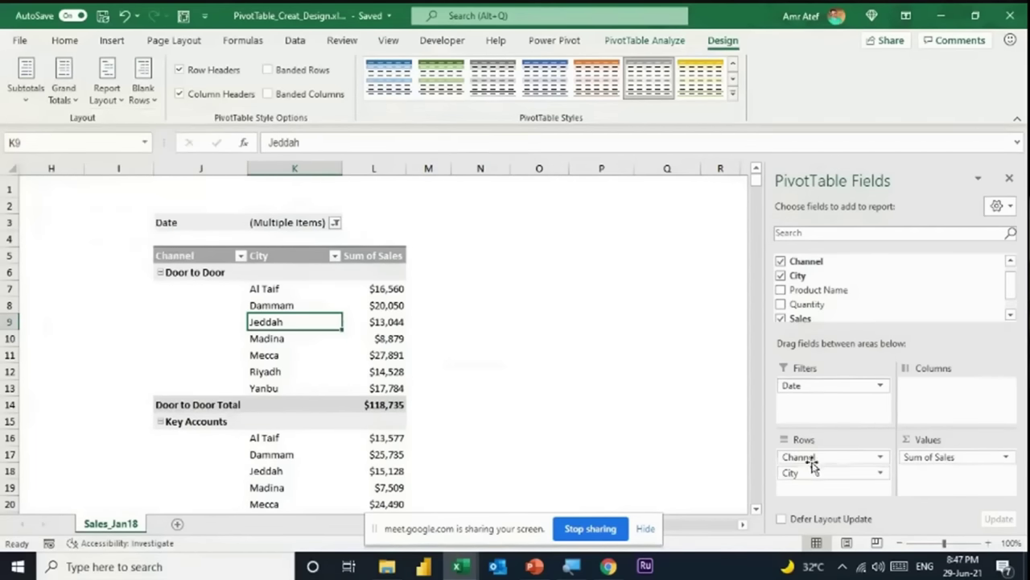
Move the Channel field from the PivotTable's rows to its columns and select the values in the Grand Total column.
left_click_drag(811, 463, 932, 412)
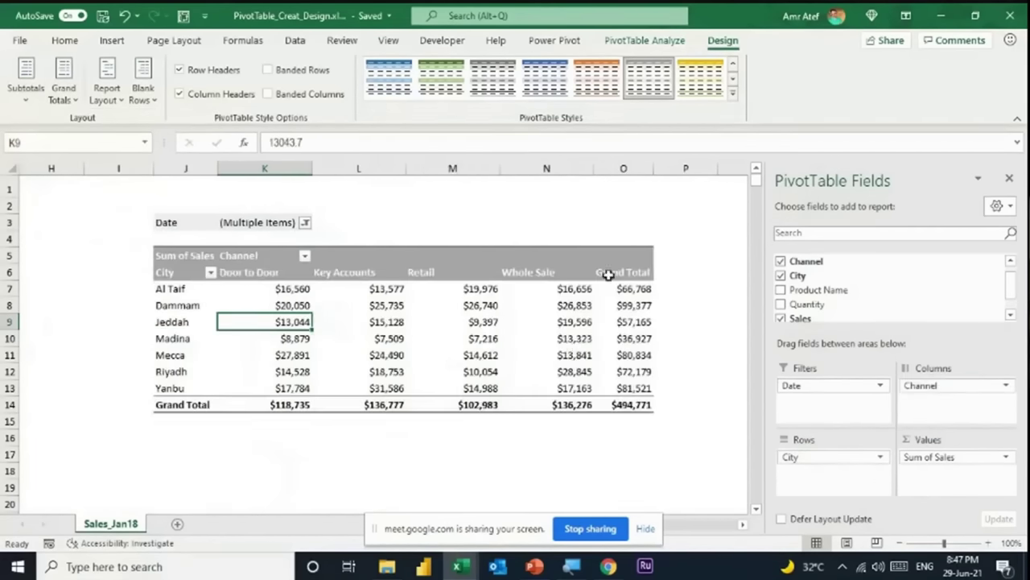
left_click_drag(624, 288, 625, 406)
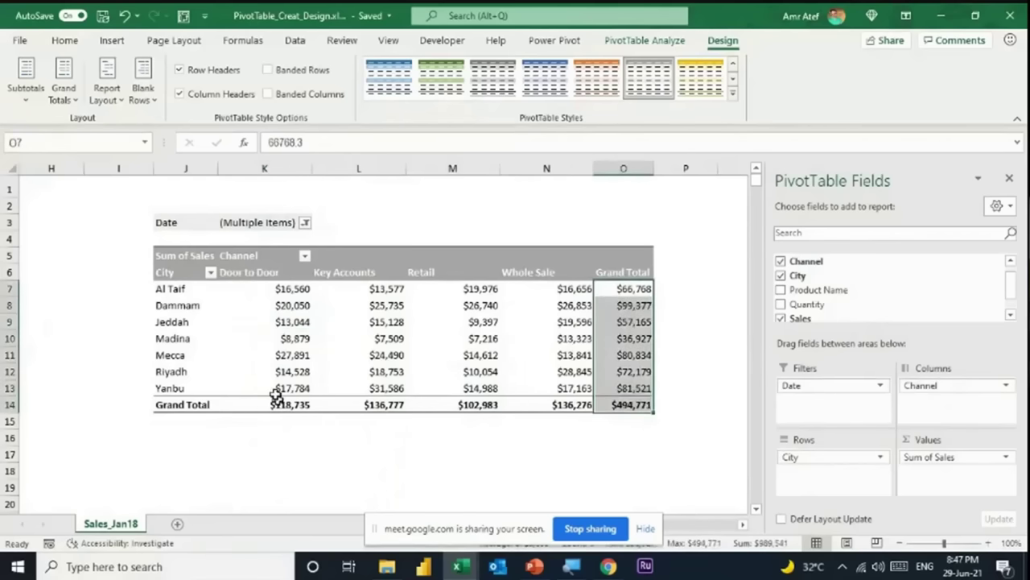
Try the PivotTable with grand totals off for rows and columns, and turn them back on for both.
left_click(55, 103)
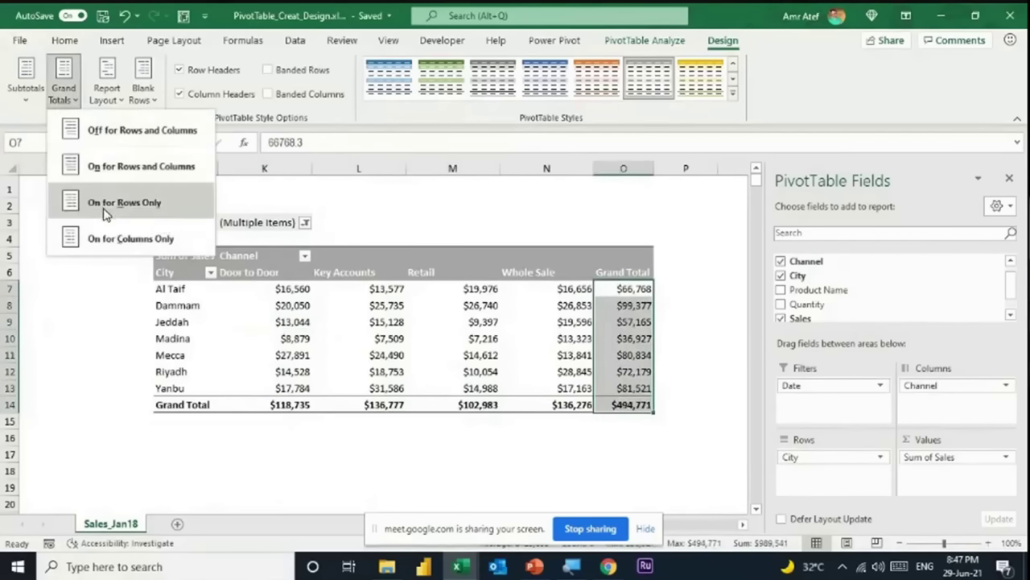
left_click(112, 133)
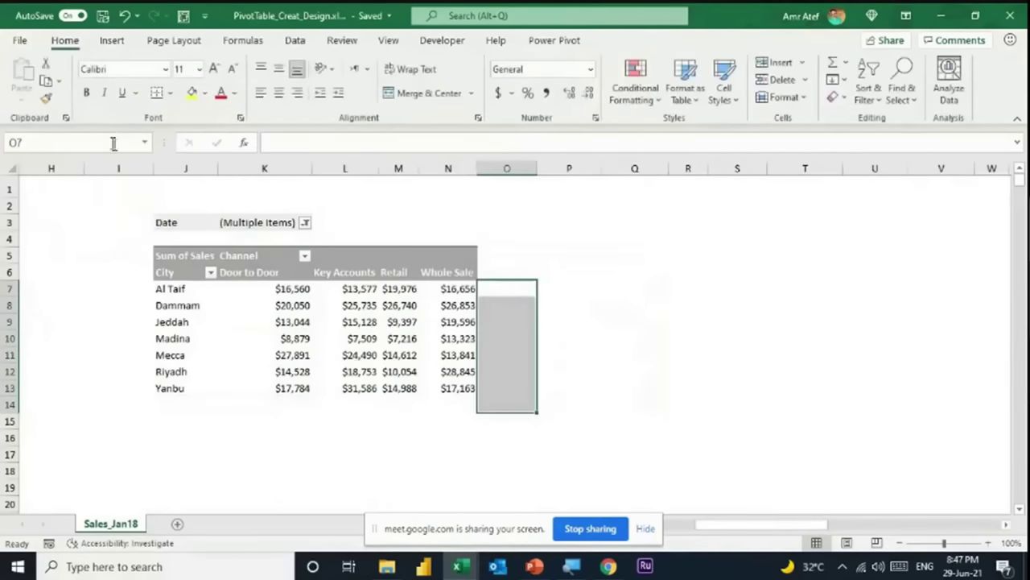
left_click(358, 307)
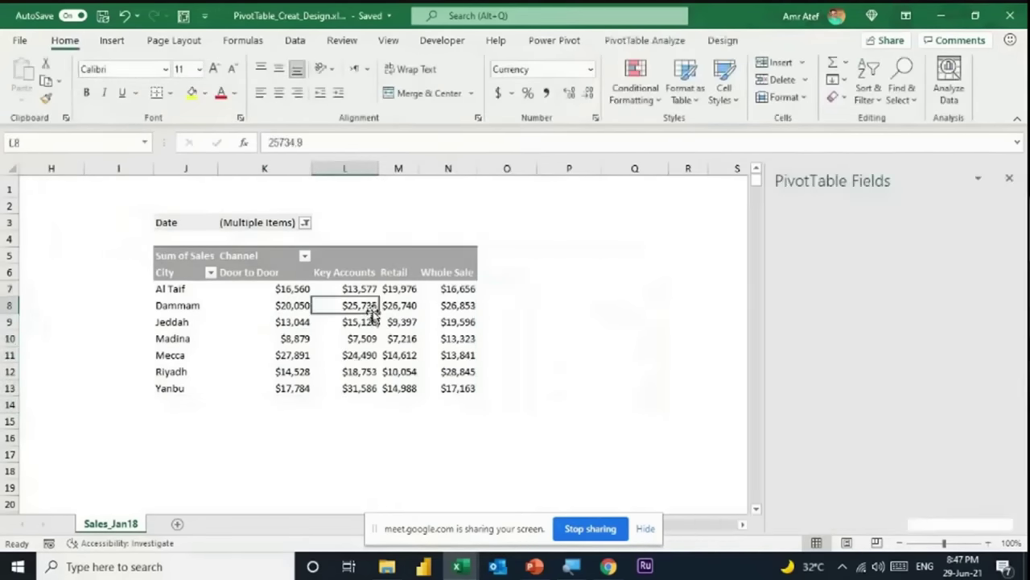
left_click(721, 40)
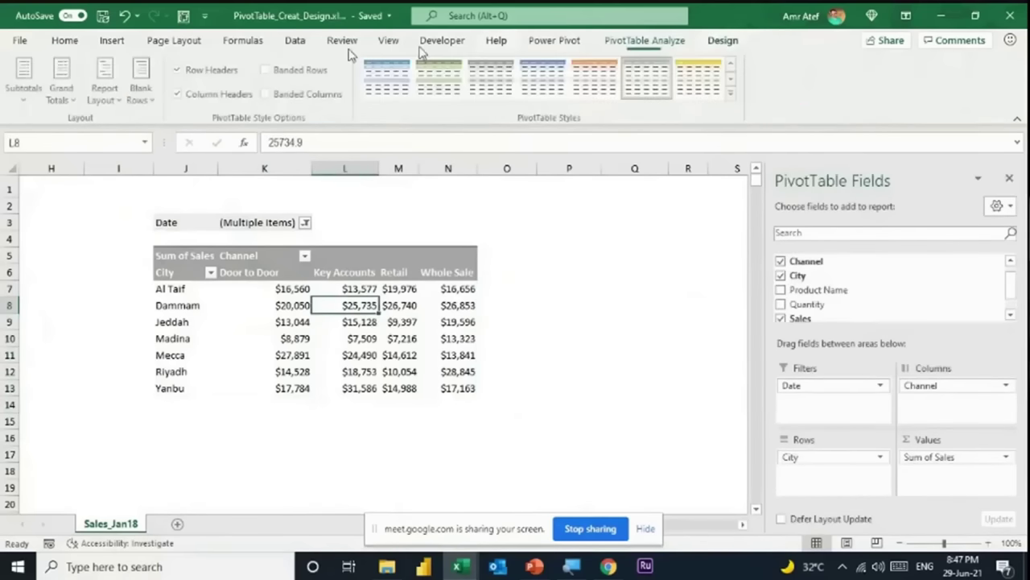
left_click(66, 95)
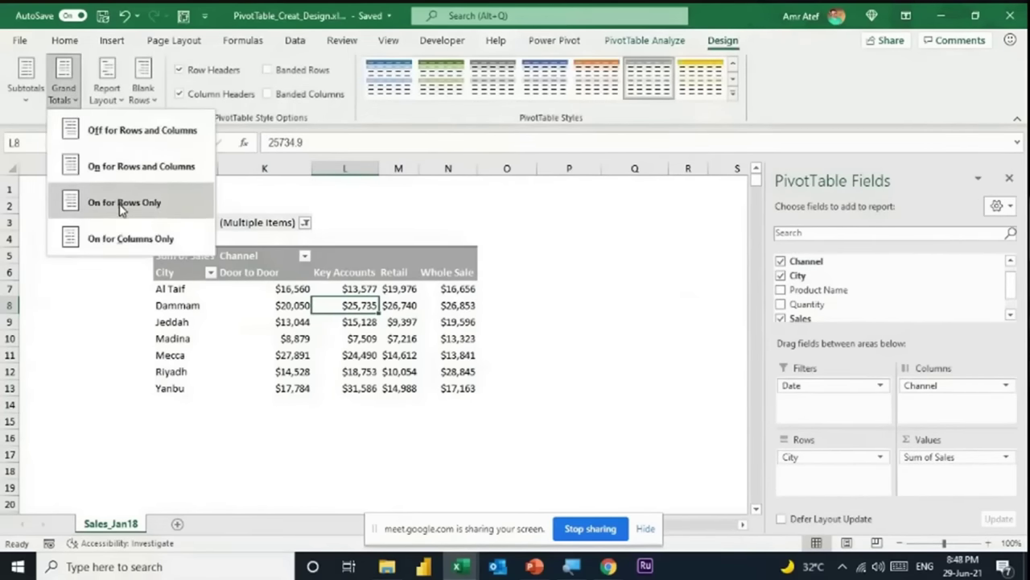
left_click(126, 177)
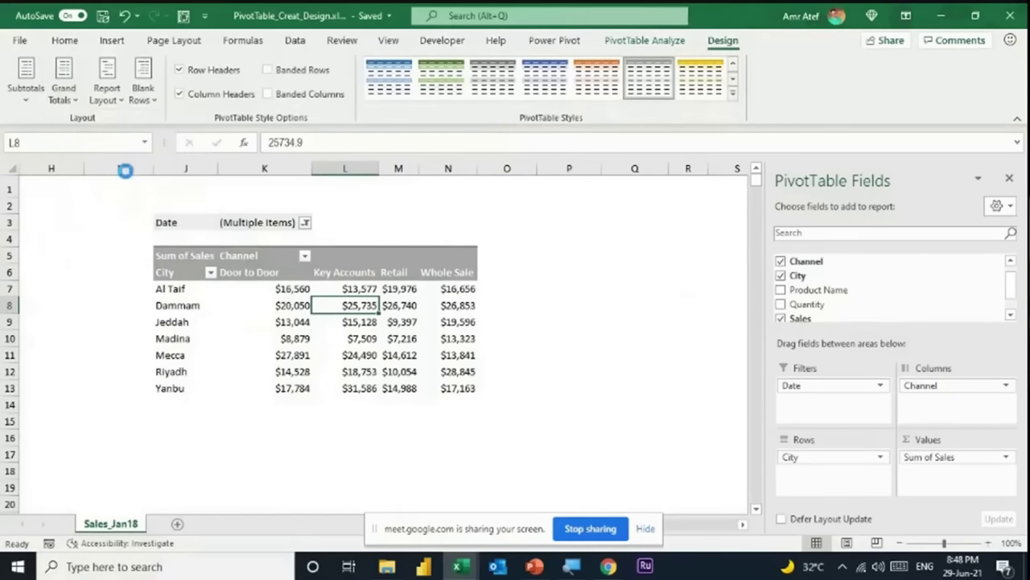
left_click(532, 335)
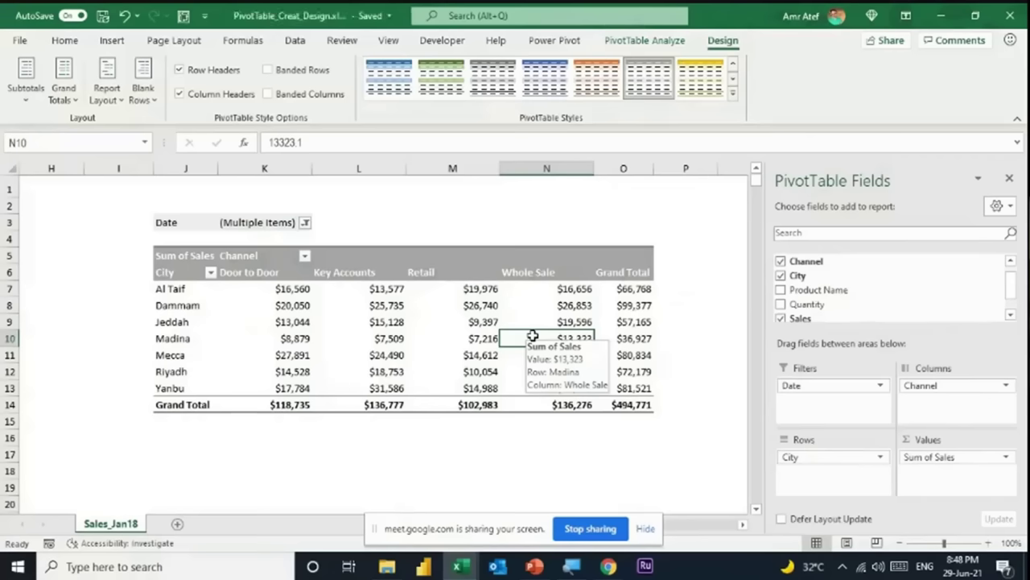
key("alt+Tab")
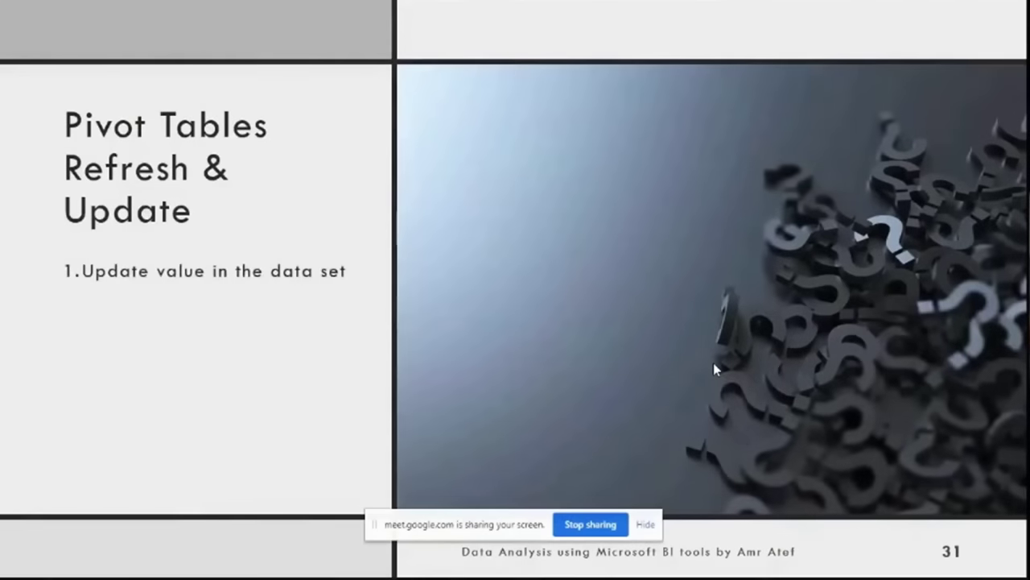
left_click(603, 334)
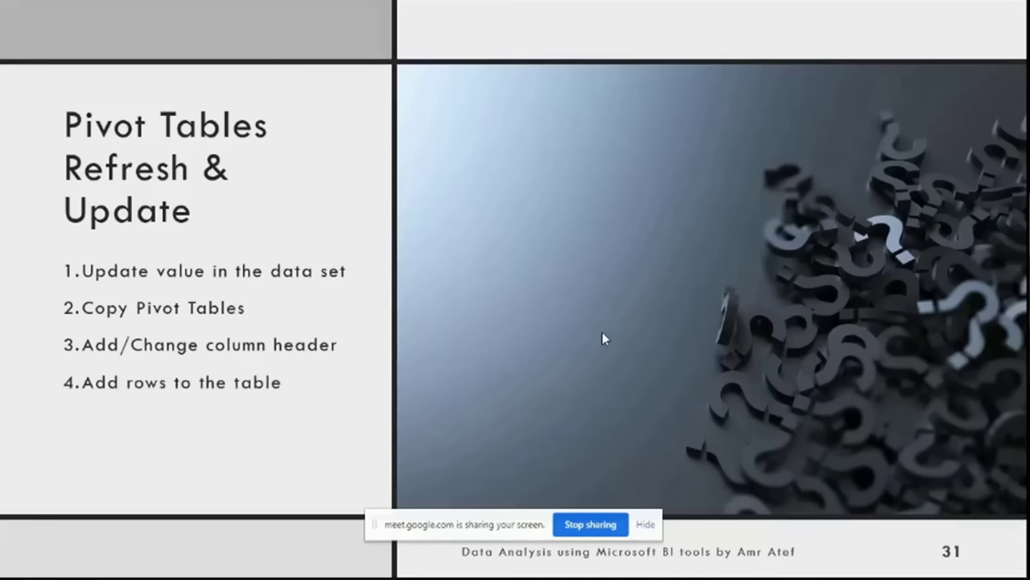
key("Right")
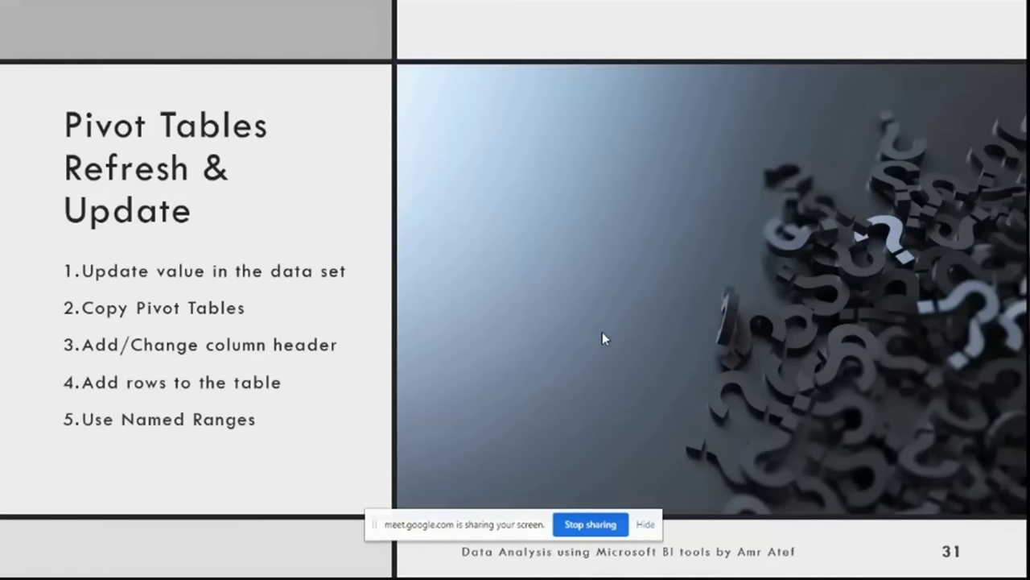
key("Right")
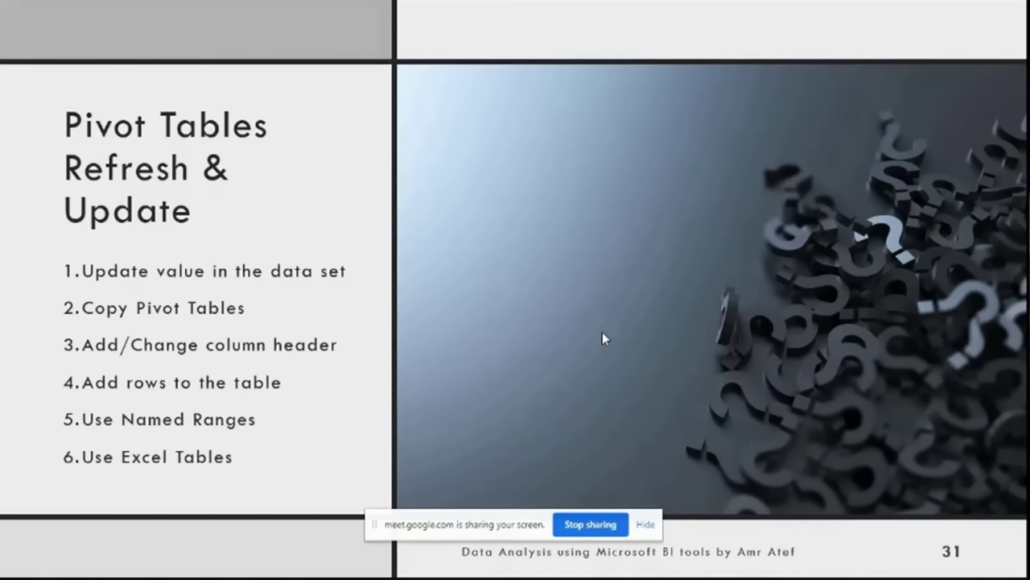
key("Right")
key("Left")
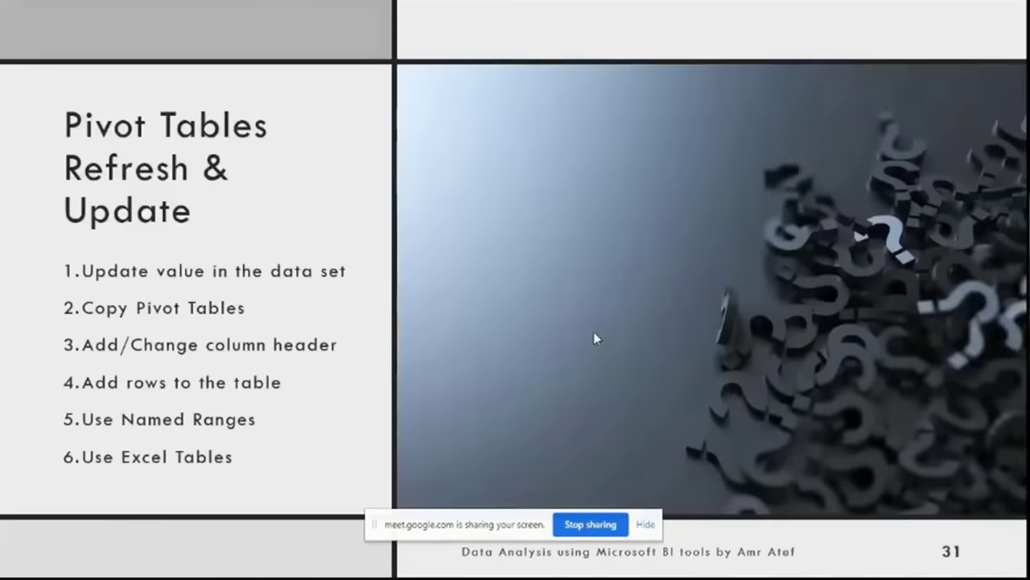
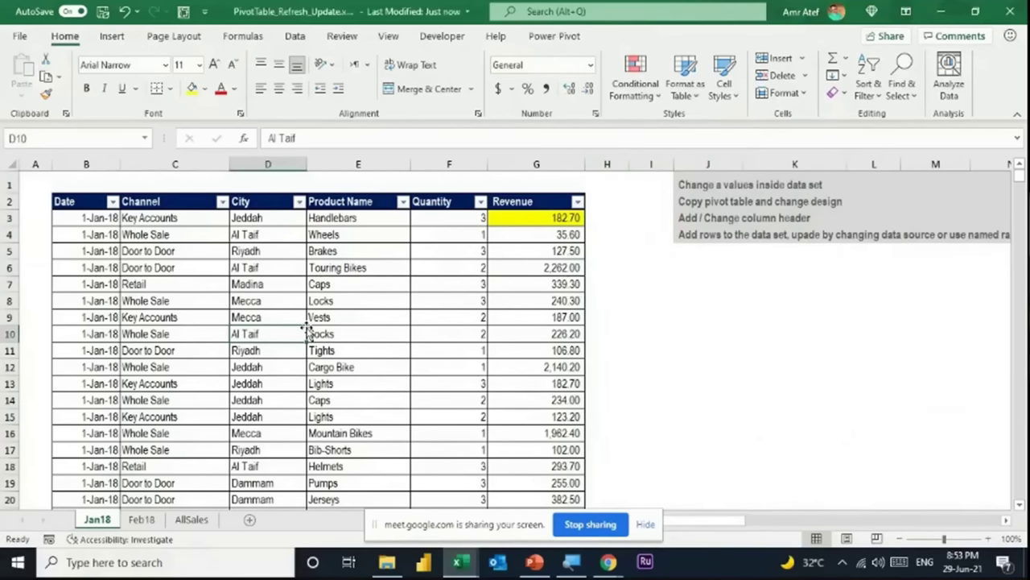
Insert a PivotTable from the Jan18 range B2:G5931, placed in the existing worksheet at cell K8.
type("nv")
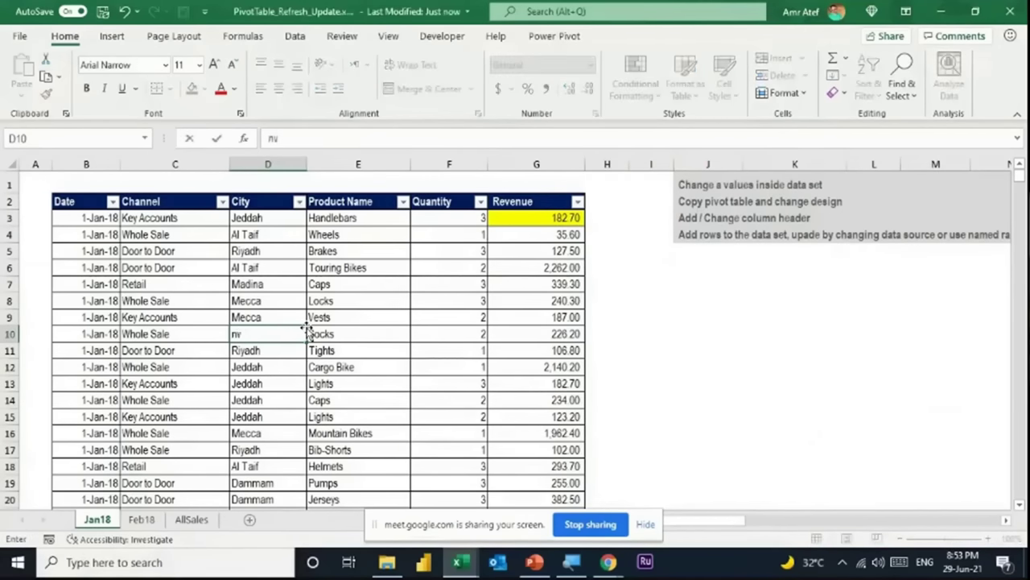
key("Escape")
key("alt+n")
key("v")
key("t")
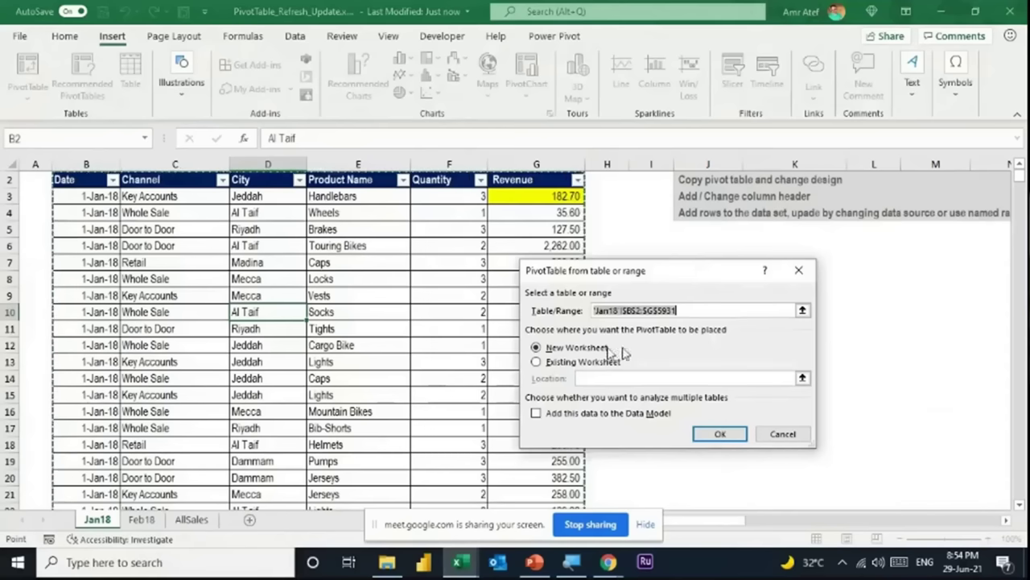
left_click(585, 362)
left_click(803, 376)
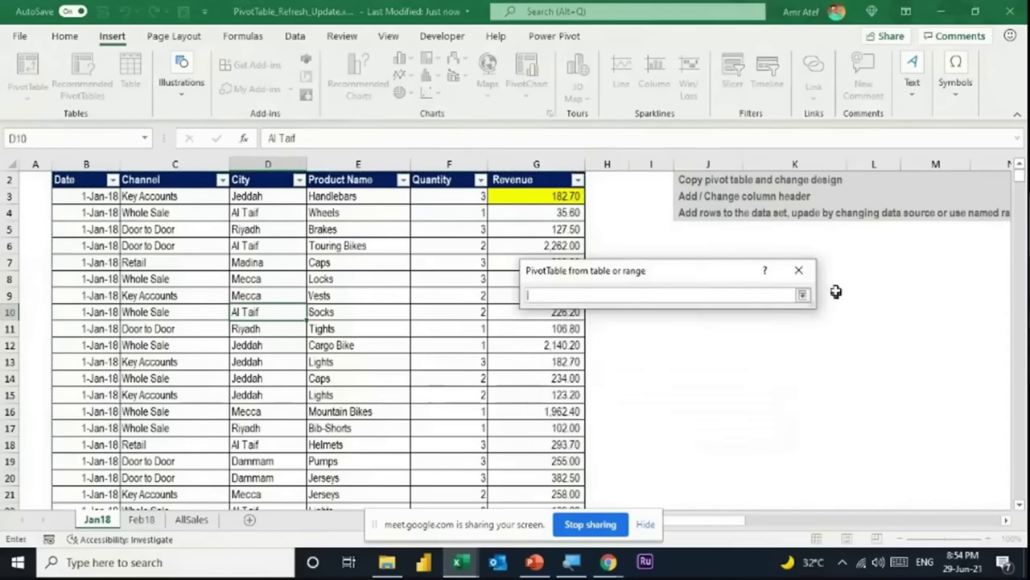
left_click_drag(712, 276, 591, 258)
left_click(778, 279)
left_click(625, 275)
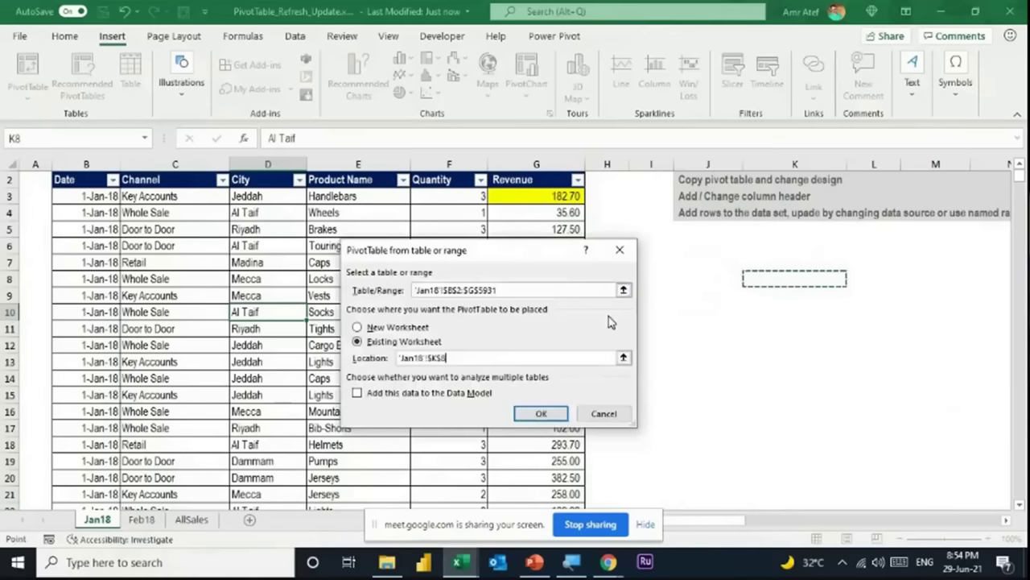
left_click(541, 413)
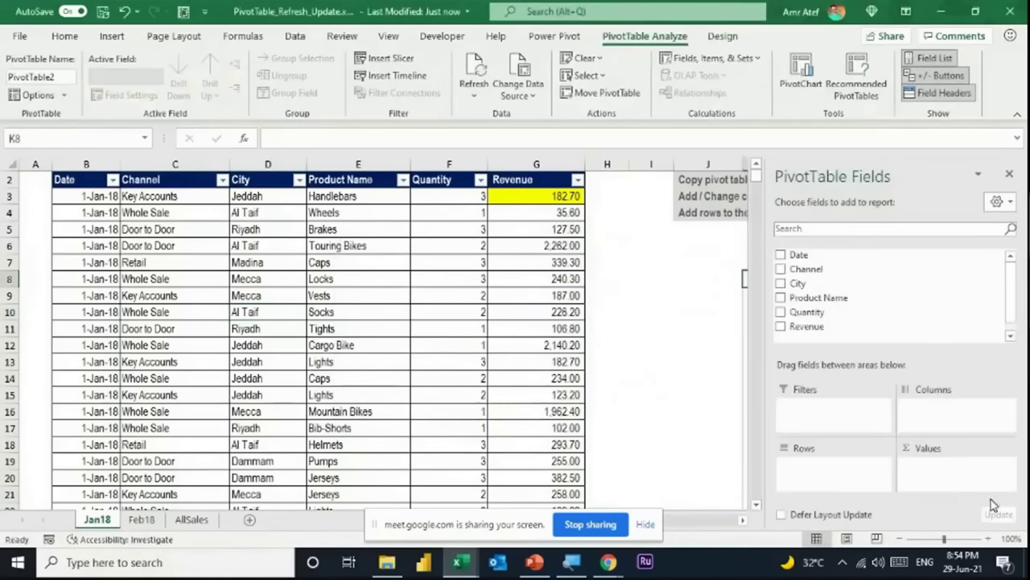
Name the new PivotTable SalesReport.
left_click(44, 77)
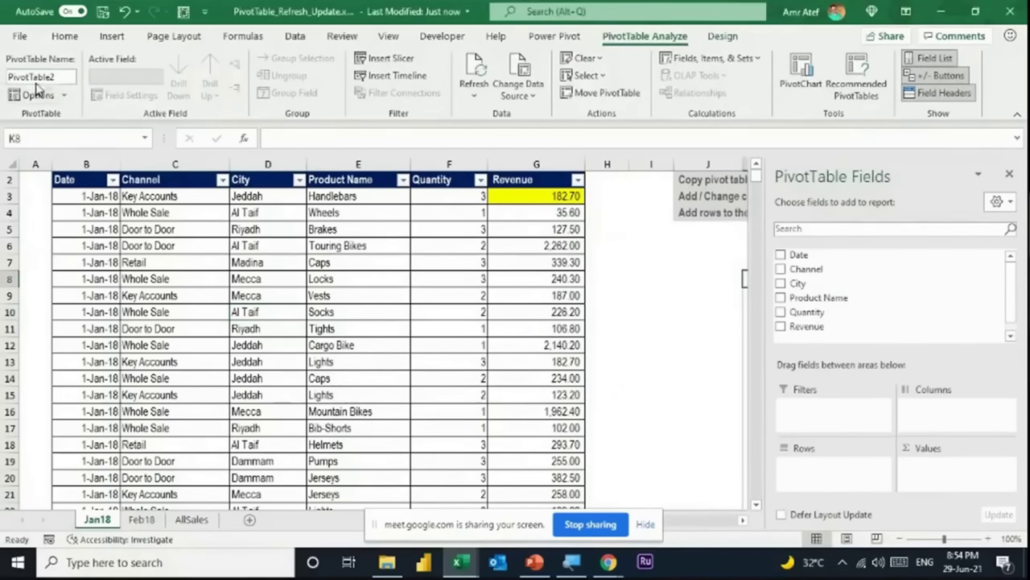
type("Sale")
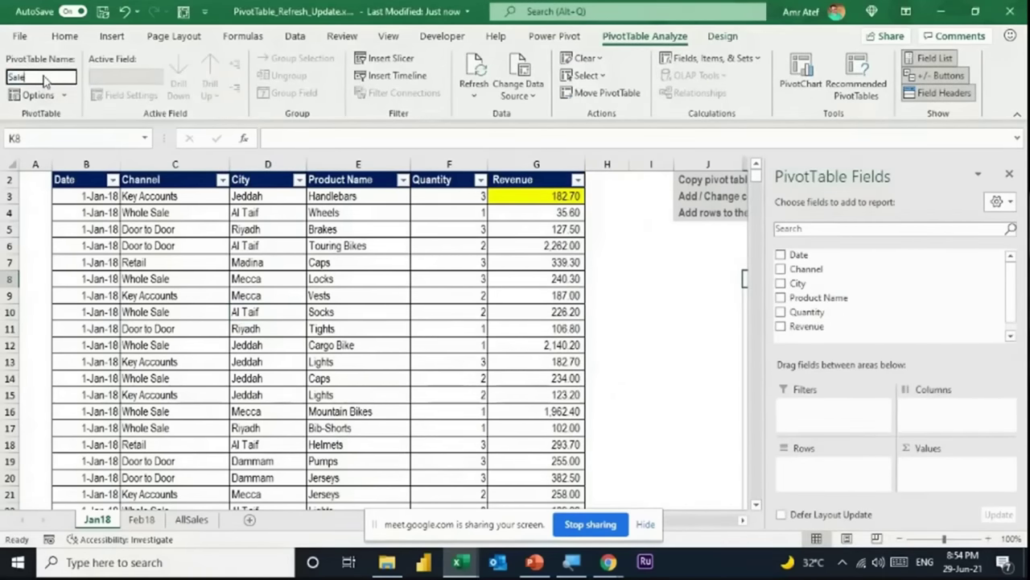
type("sReport")
key("Return")
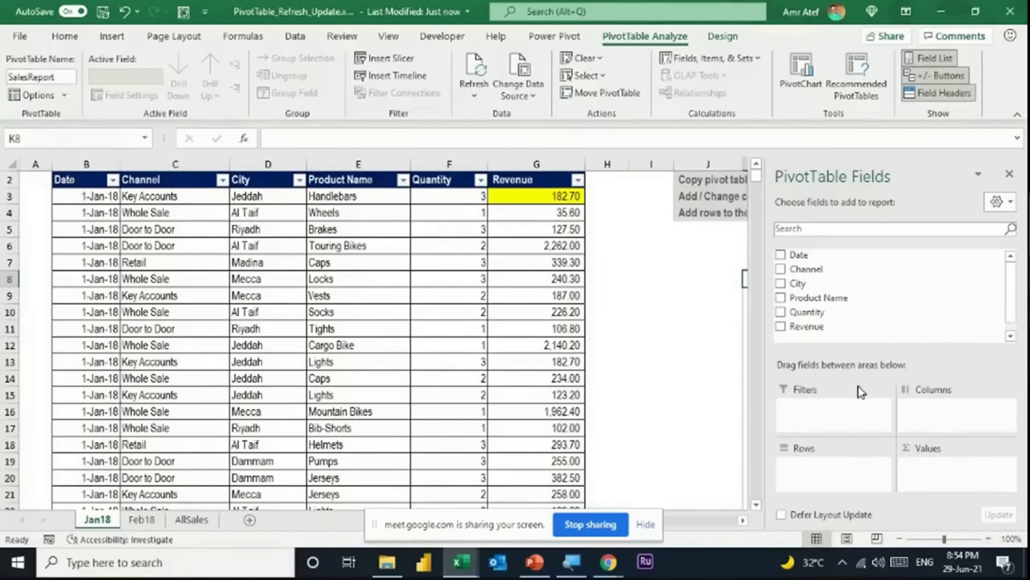
Build the PivotTable with Revenue summed as values, City in rows and Channel in columns.
left_click(742, 521)
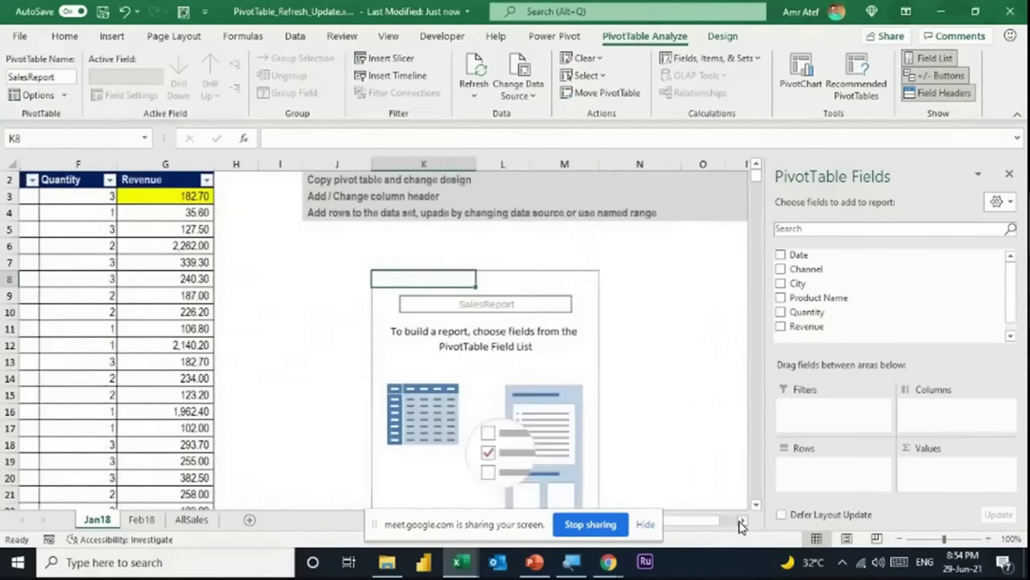
left_click_drag(862, 331, 944, 475)
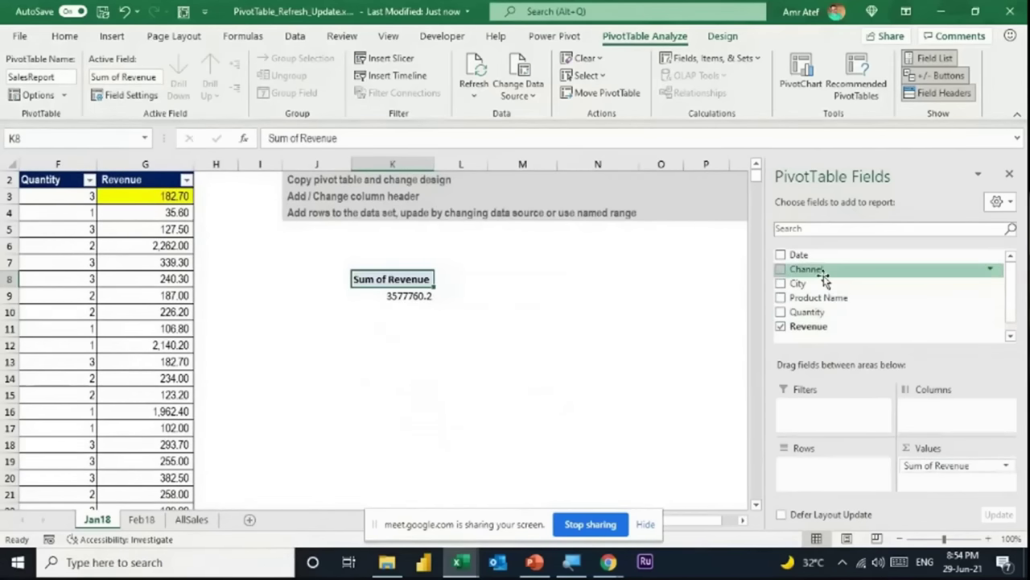
left_click_drag(823, 278, 804, 476)
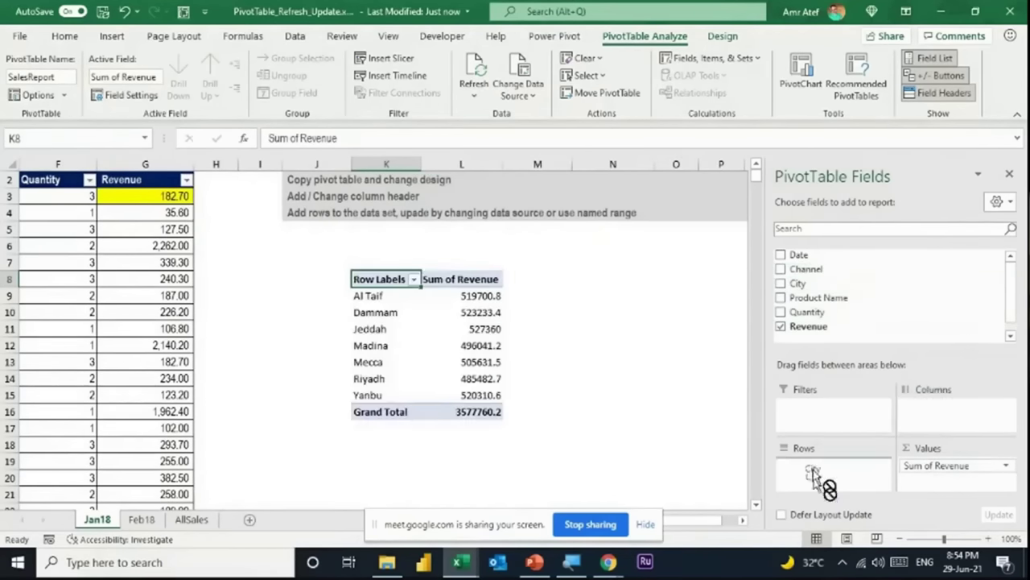
left_click_drag(805, 275, 974, 435)
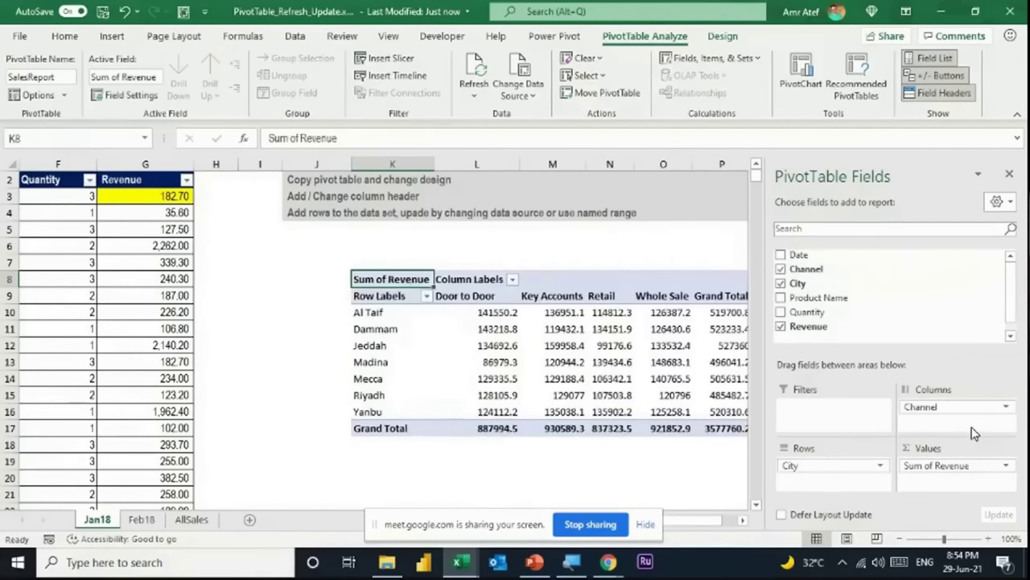
Format the PivotTable's Sum of Revenue values as Currency with the $ symbol and 0 decimal places.
left_click(742, 521)
left_click(742, 521)
left_click(310, 312)
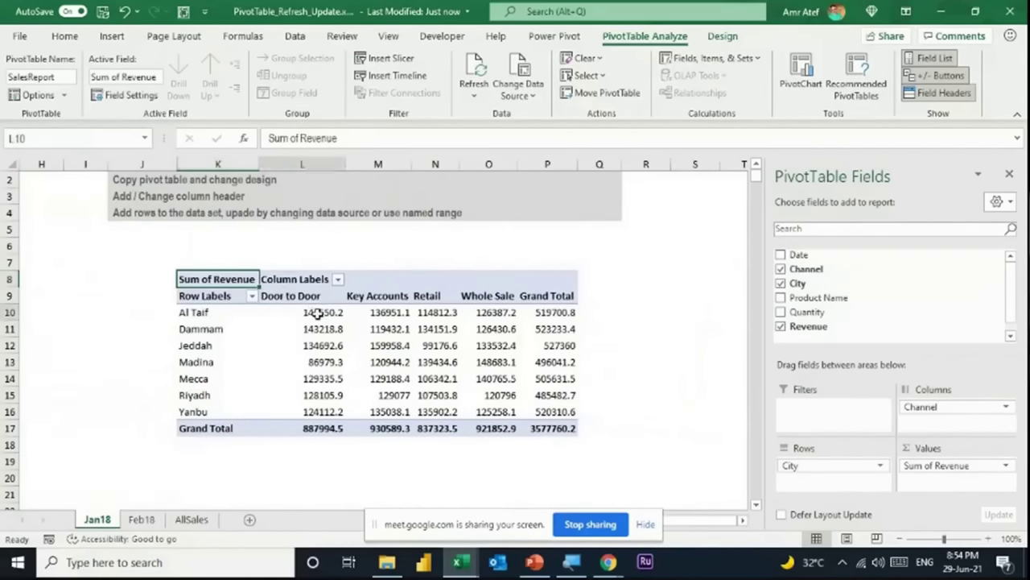
right_click(312, 314)
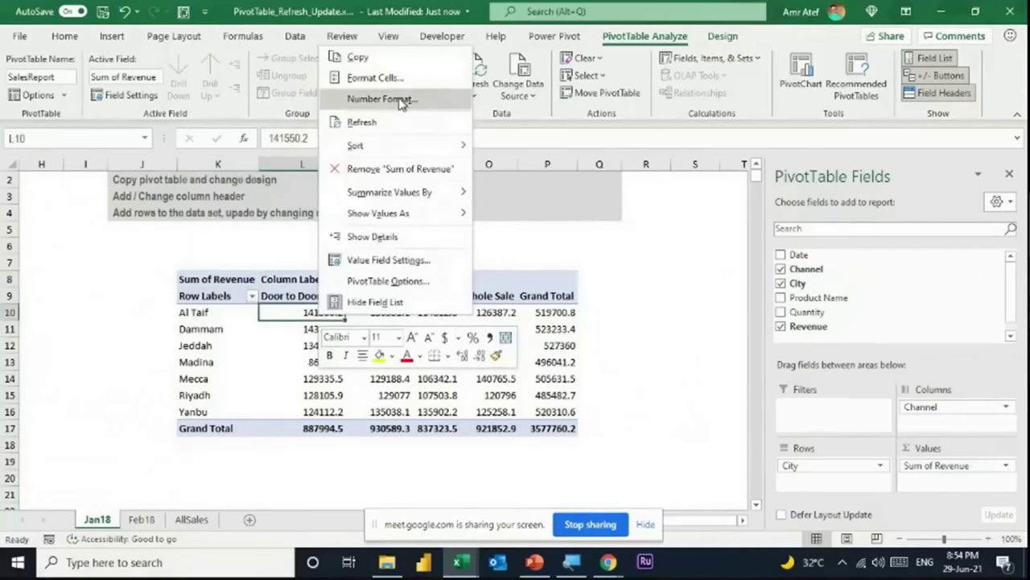
left_click(400, 100)
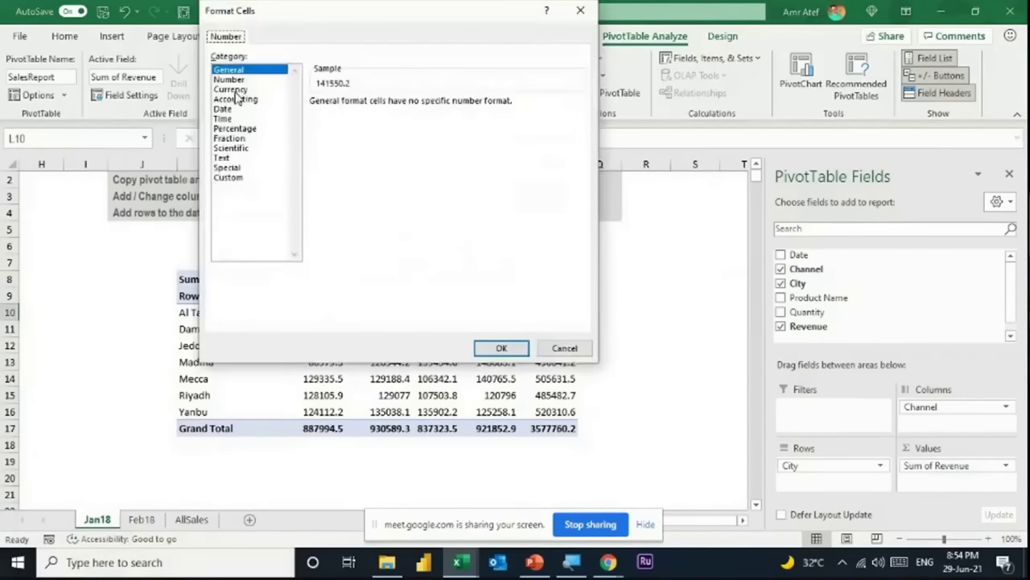
left_click(234, 90)
left_click(411, 106)
left_click(411, 106)
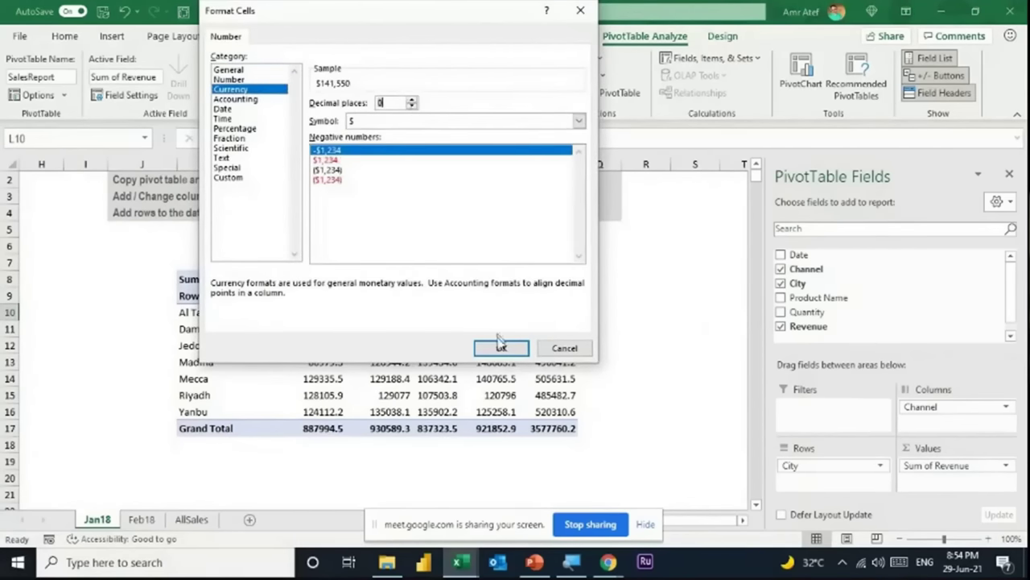
left_click(501, 348)
key("Down")
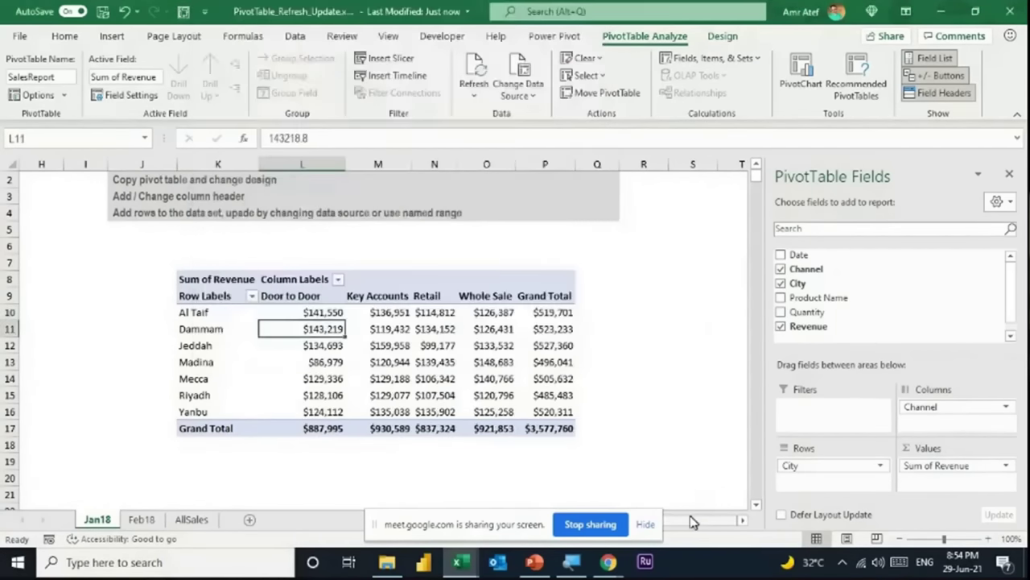
Change the formula in the first Revenue record, cell G3, to =182.7+100000000.
left_click_drag(702, 527, 680, 527)
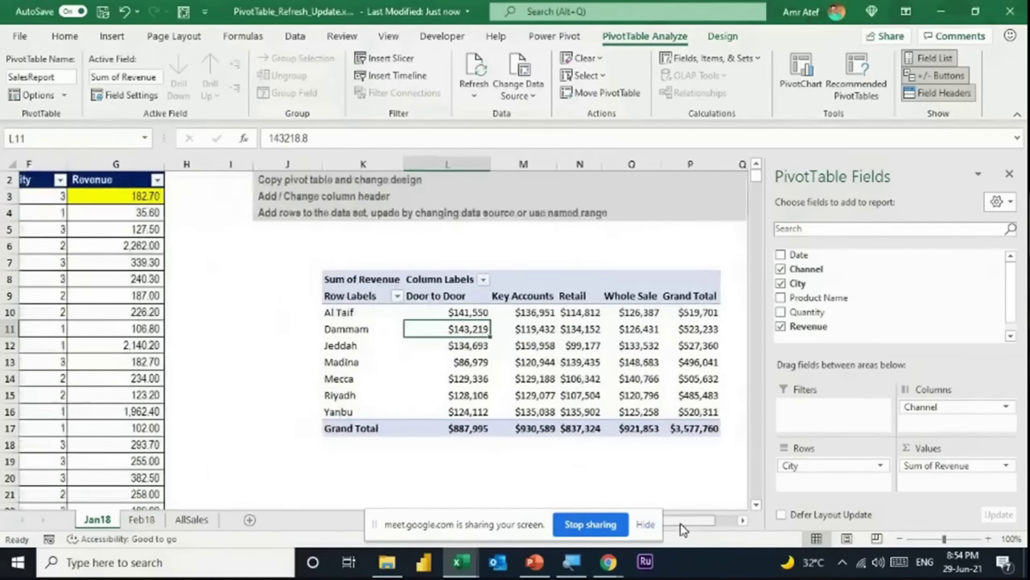
left_click(181, 195)
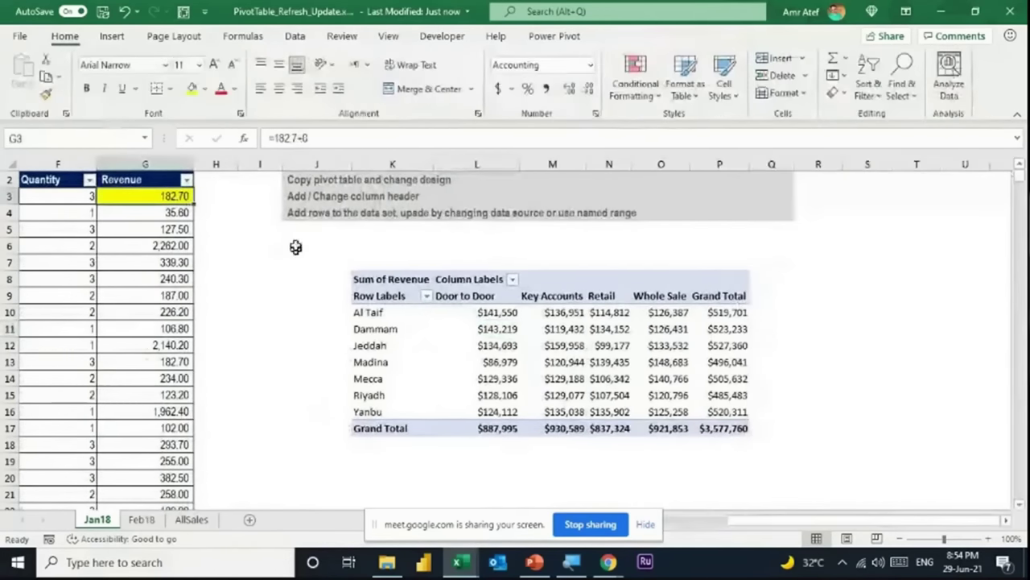
left_click(303, 139)
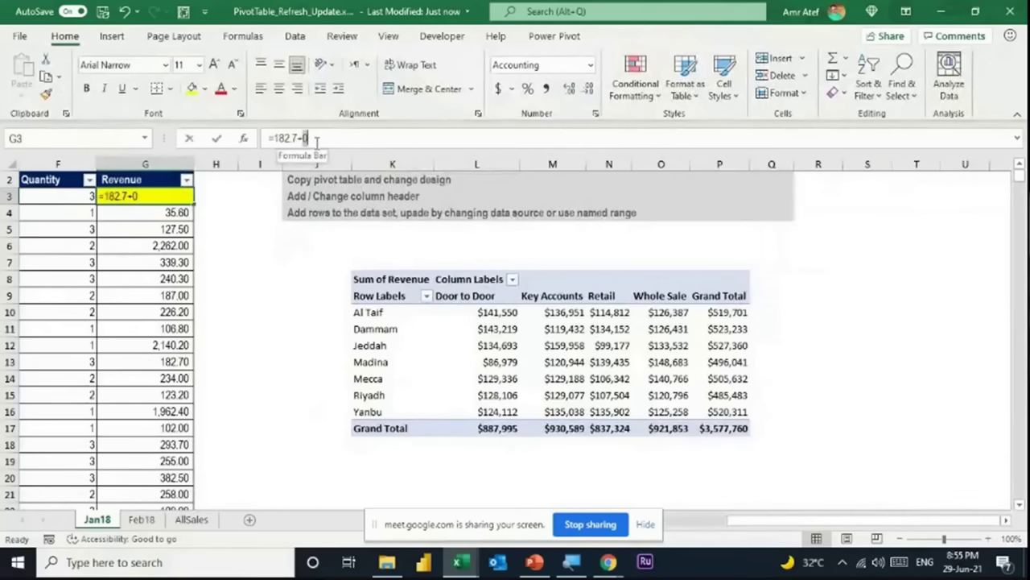
type("1000")
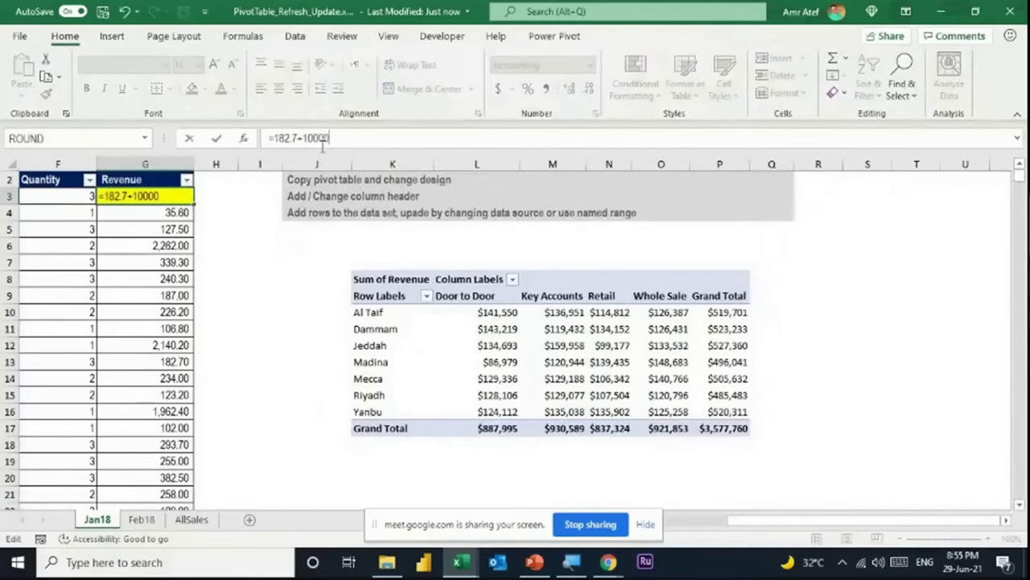
type("0000")
key("Return")
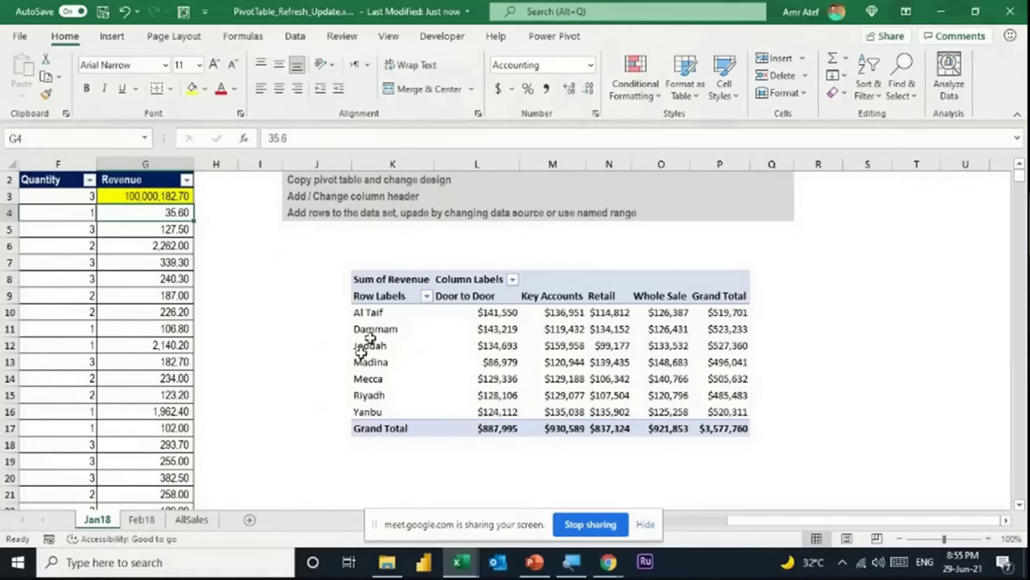
Refresh the SalesReport PivotTable from its changed source data and select the Jeddah value under Key Accounts.
left_click(483, 324)
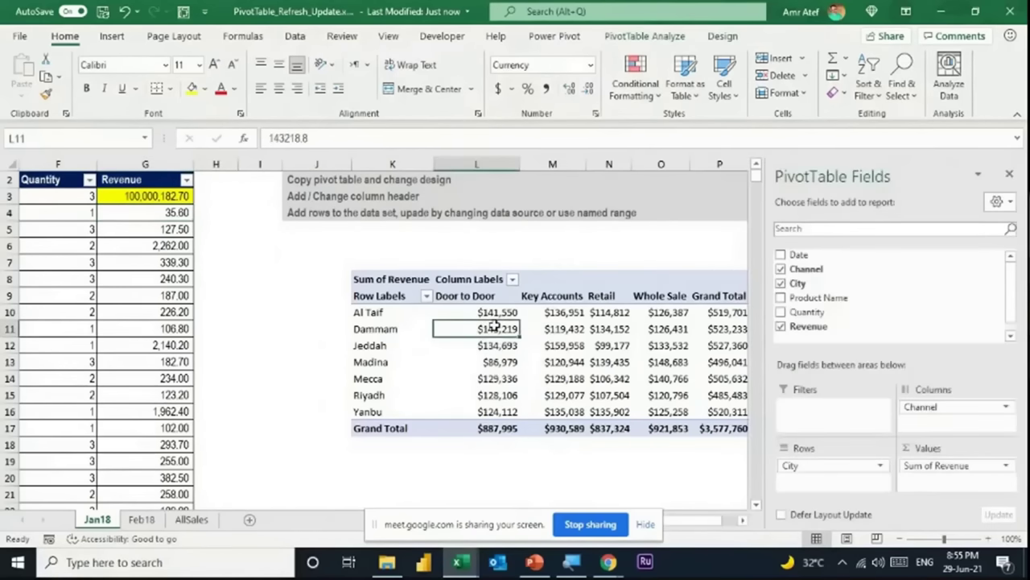
right_click(496, 327)
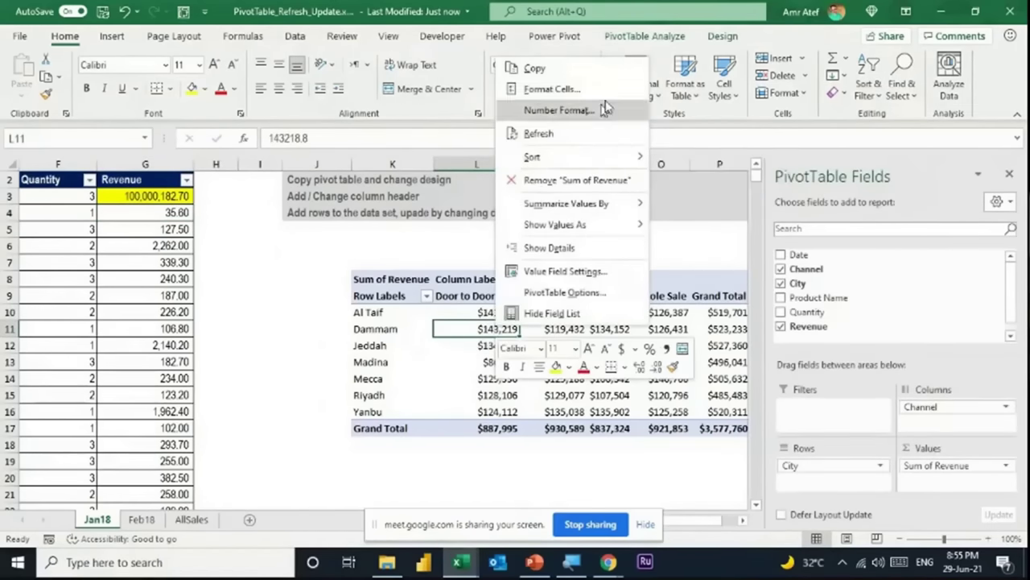
left_click(658, 42)
left_click(658, 42)
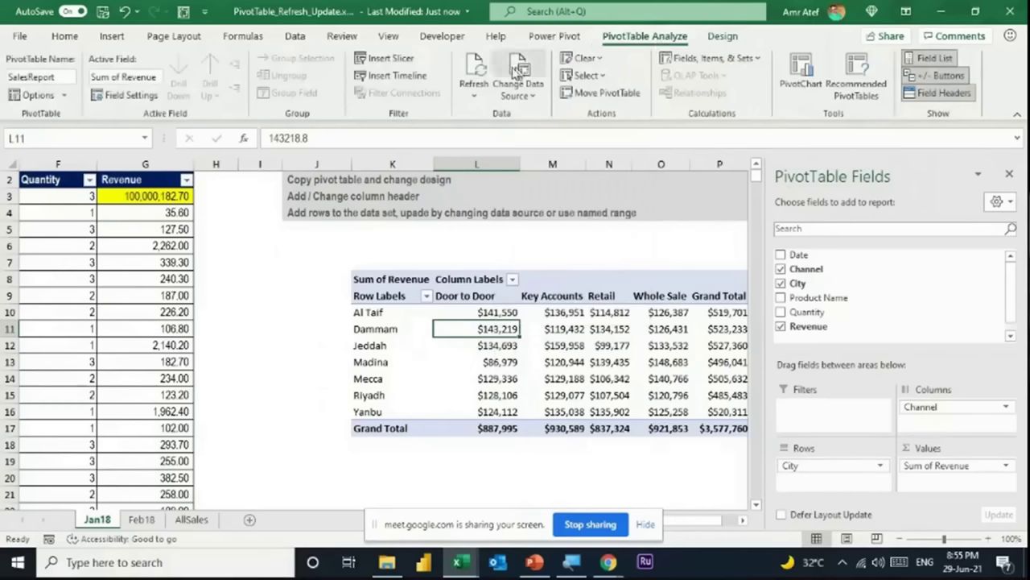
left_click(495, 374)
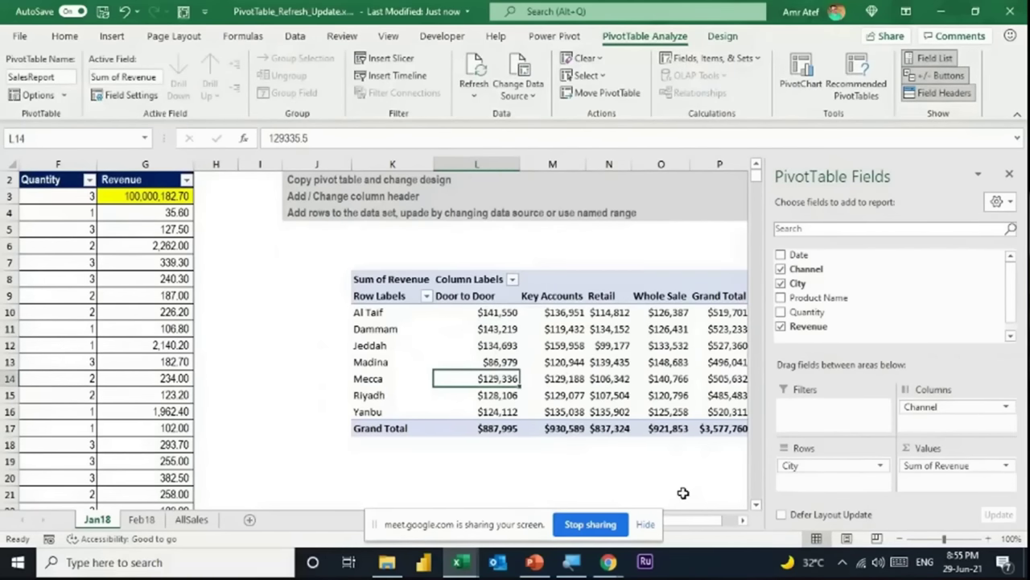
key("alt+F5")
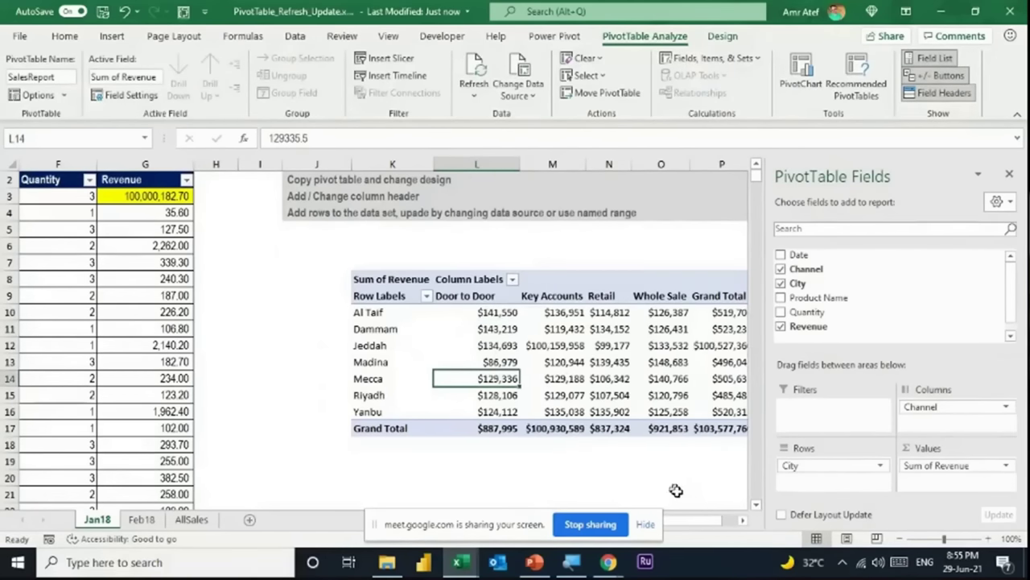
left_click(743, 521)
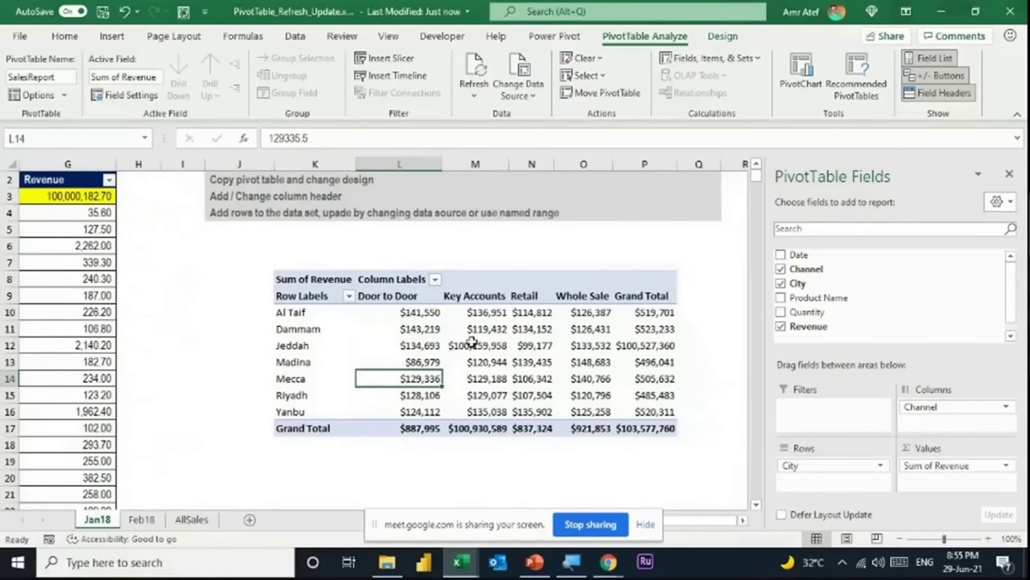
left_click(476, 344)
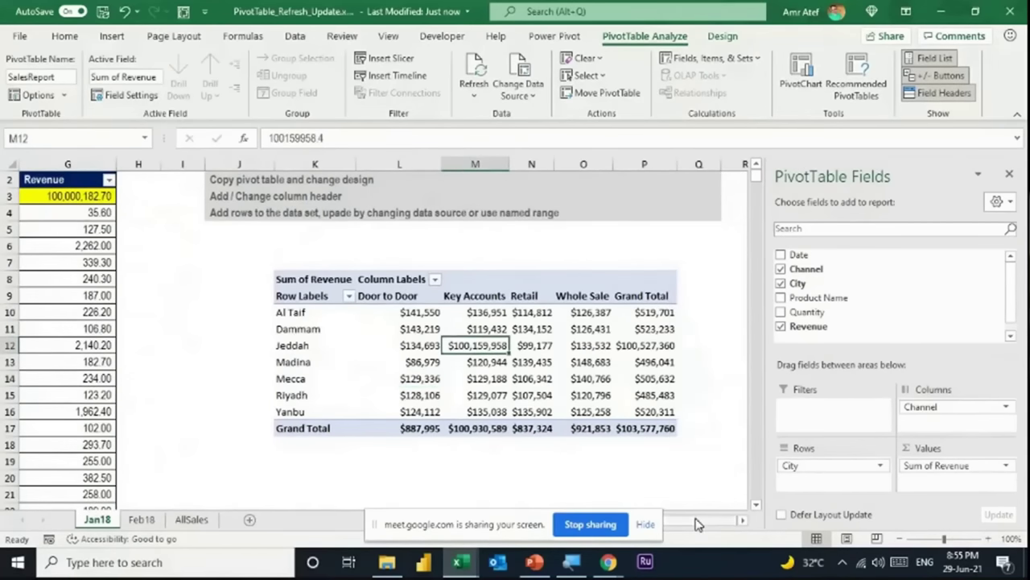
Undo the last pivot table refresh and the change to the first Revenue value in G3.
left_click_drag(697, 520, 644, 524)
left_click(743, 520)
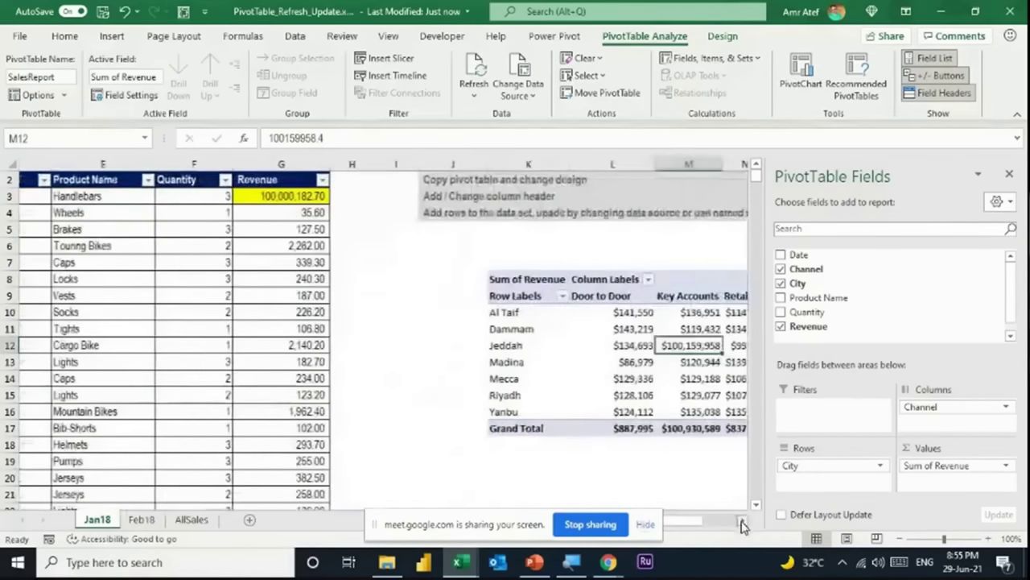
left_click(743, 521)
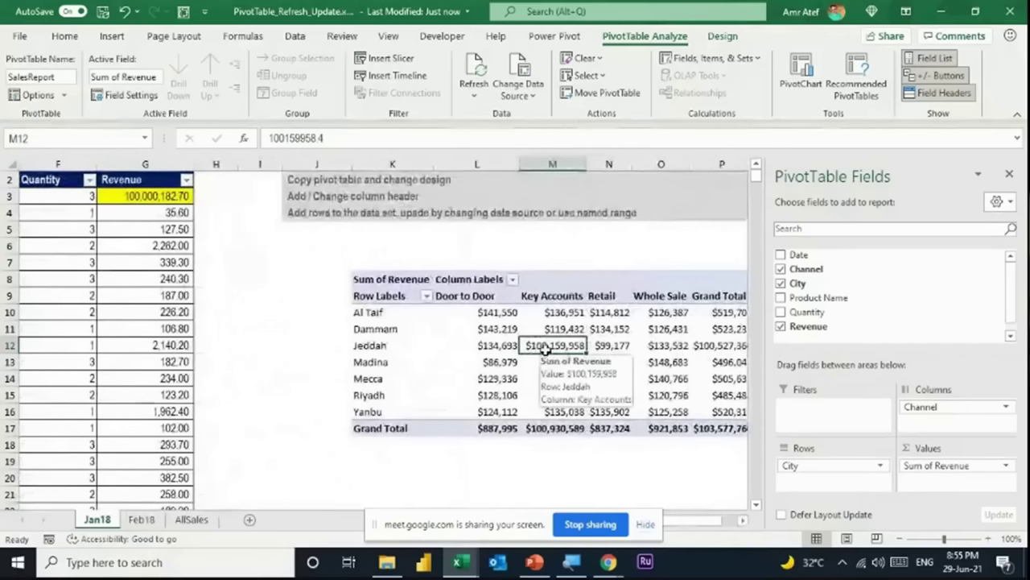
left_click(743, 520)
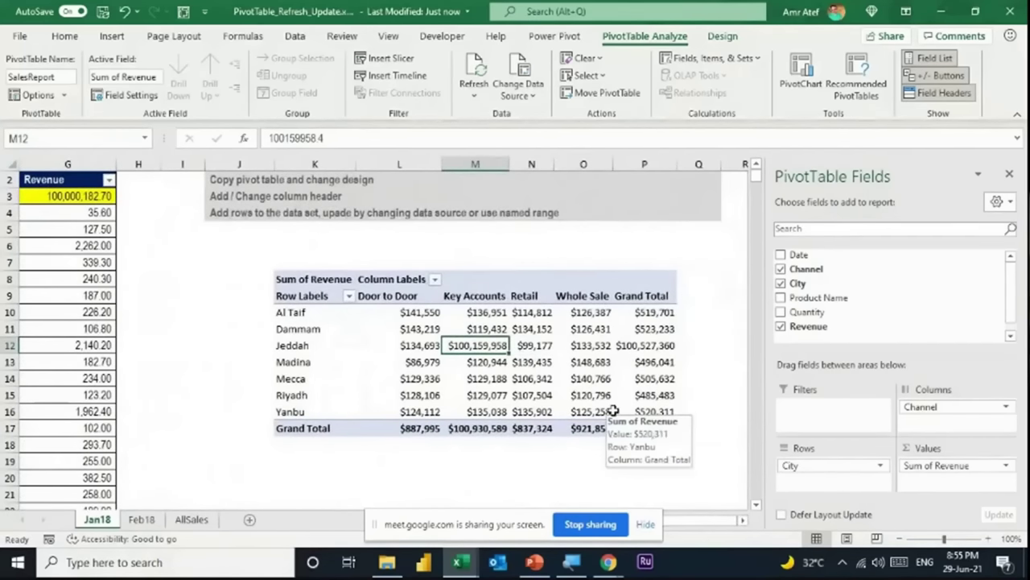
key("ctrl+z")
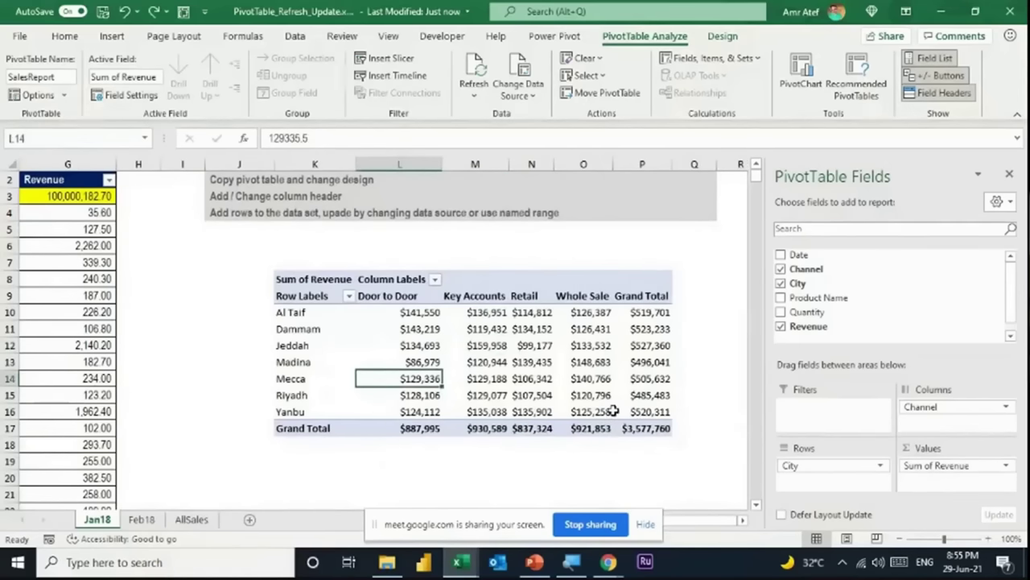
key("ctrl+z")
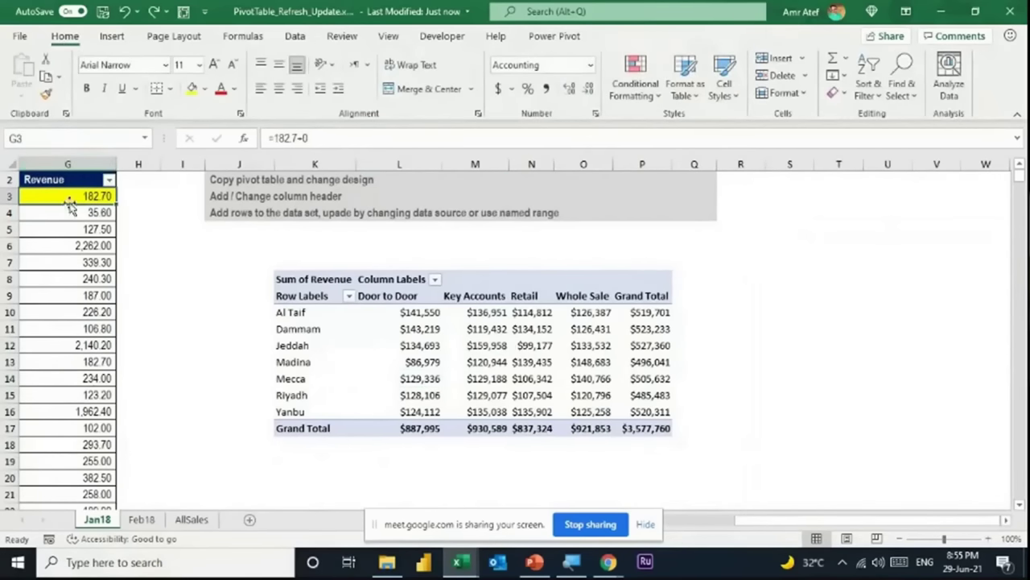
Rename the Revenue column header in G2 of the source data to Sales.
left_click_drag(855, 526, 809, 524)
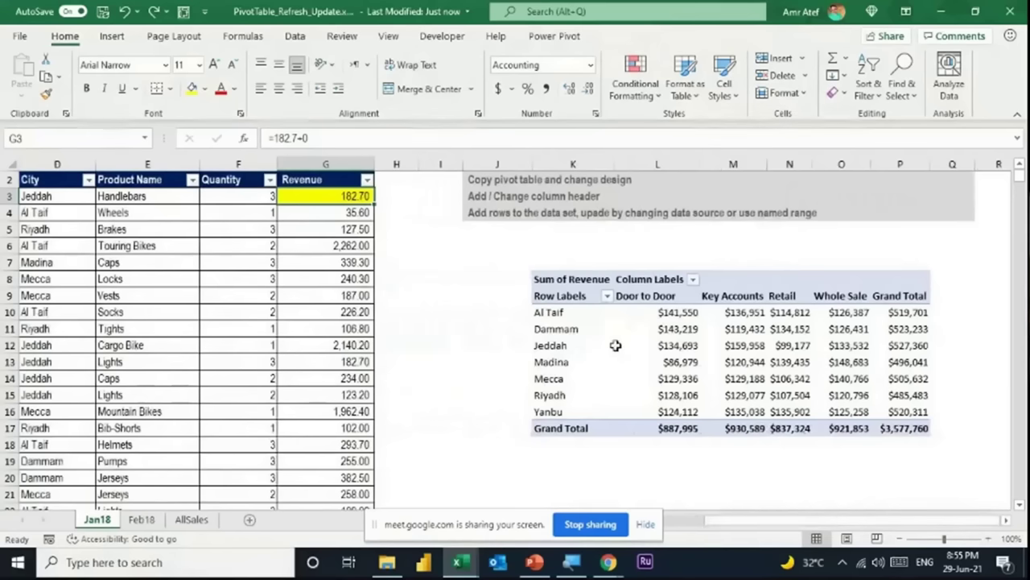
mouse_move(615, 345)
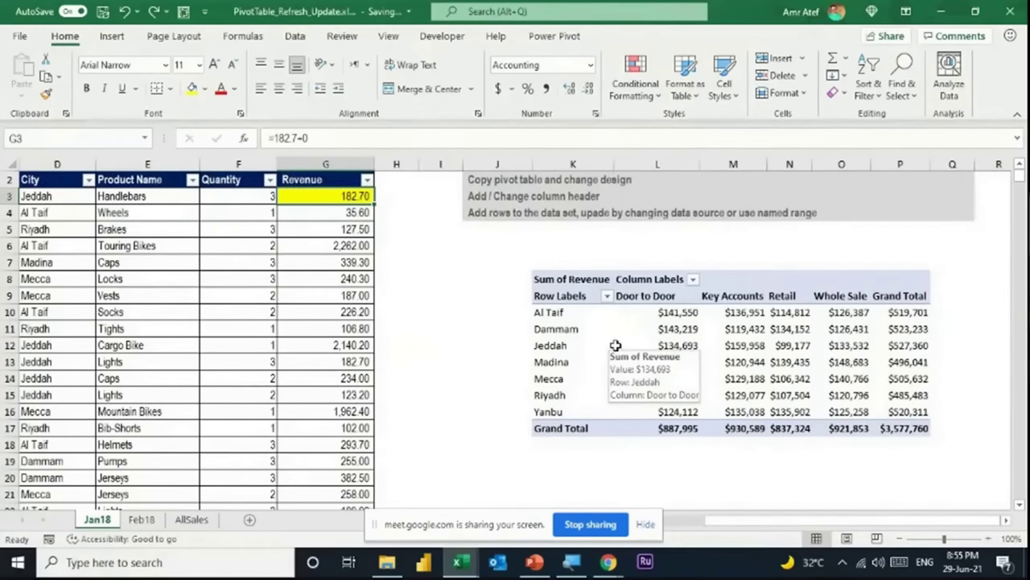
left_click(298, 177)
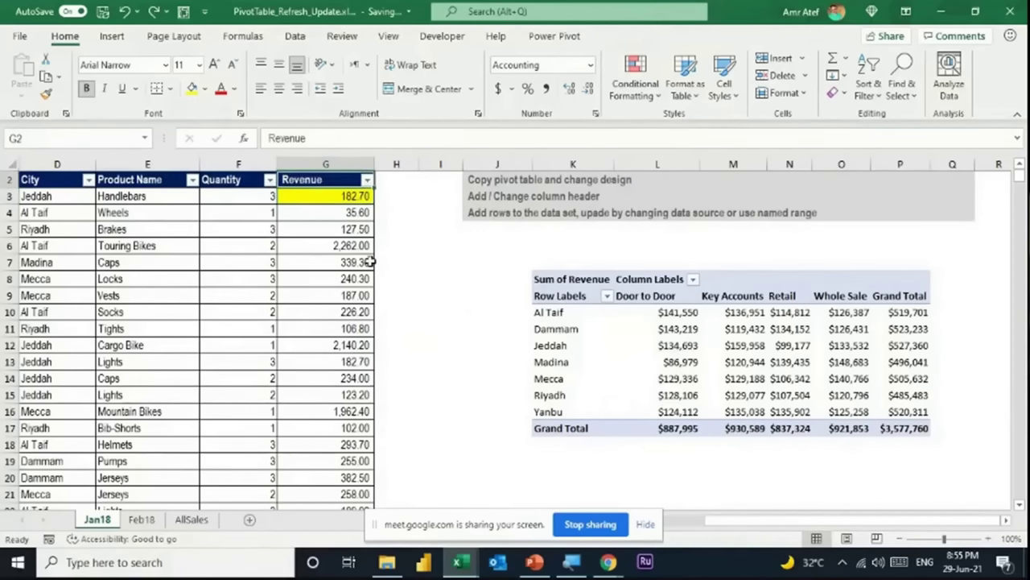
type("Sales")
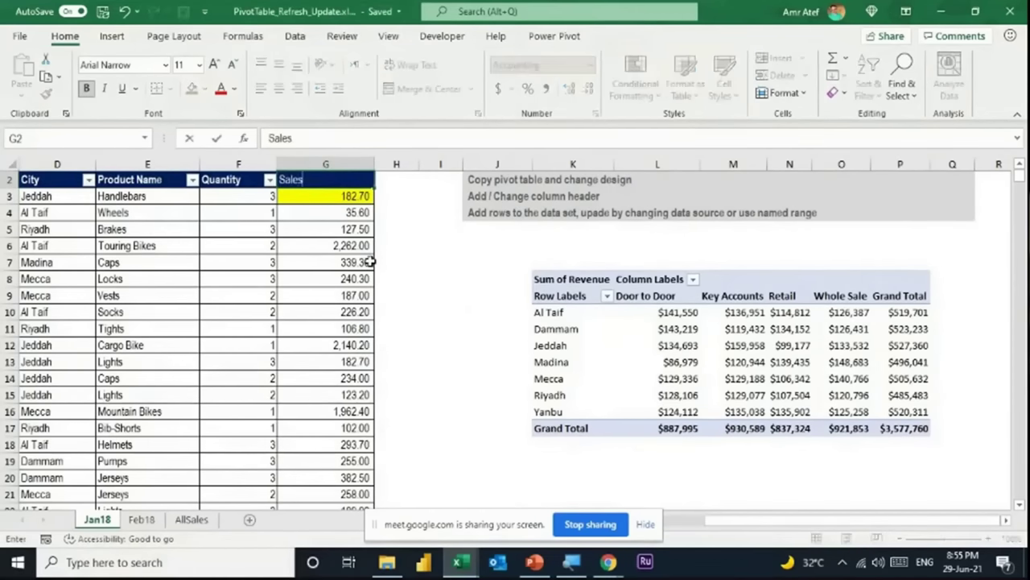
key("Return")
Refresh the pivot table and add the Sales field to its values.
right_click(625, 347)
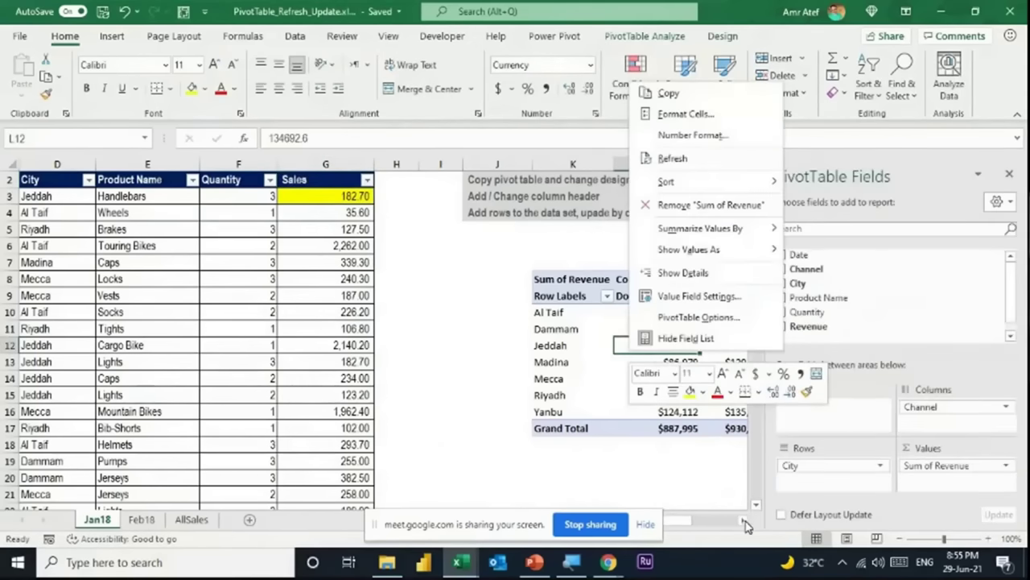
left_click(742, 521)
double_click(742, 521)
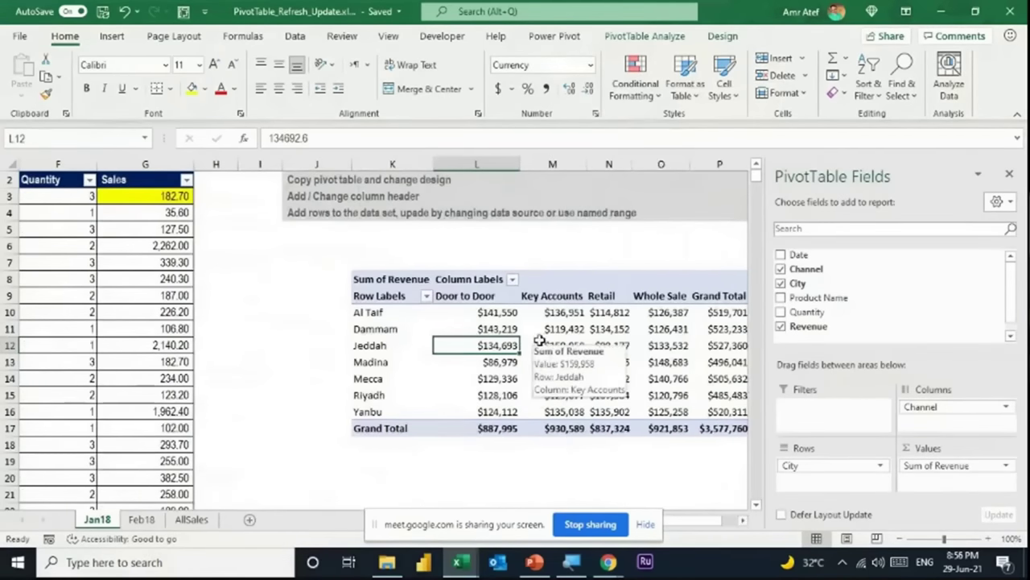
key("alt+F5")
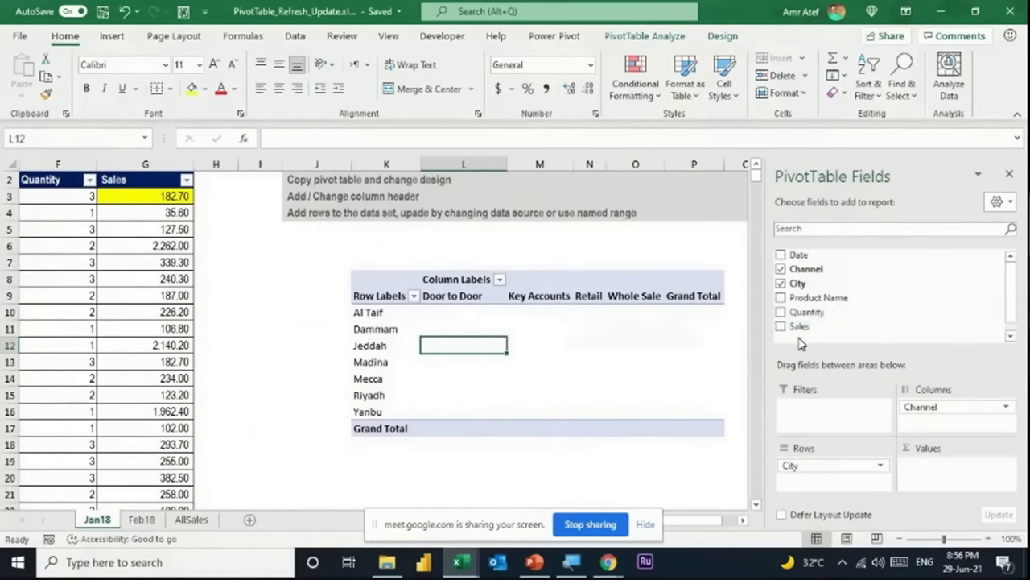
left_click_drag(833, 328, 942, 477)
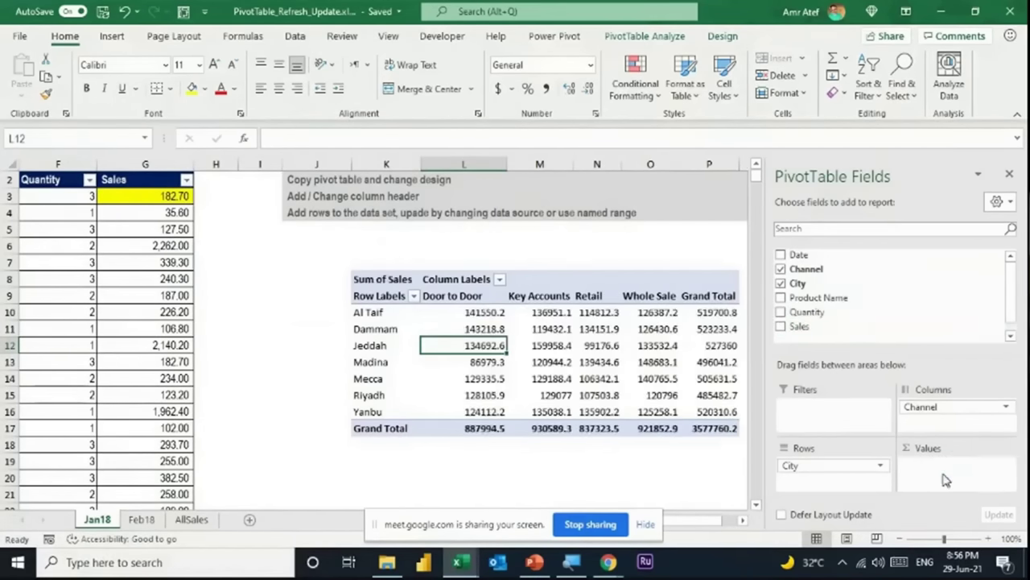
Format the pivot table's Sum of Sales values as Number with 0 decimal places and a thousands separator.
left_click(745, 522)
left_click(744, 523)
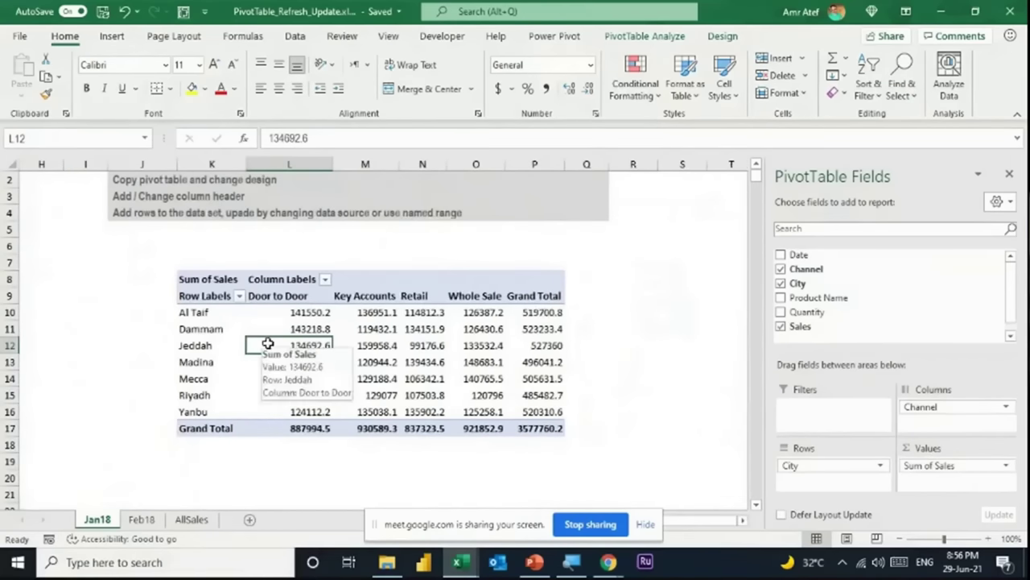
left_click(303, 313)
right_click(307, 314)
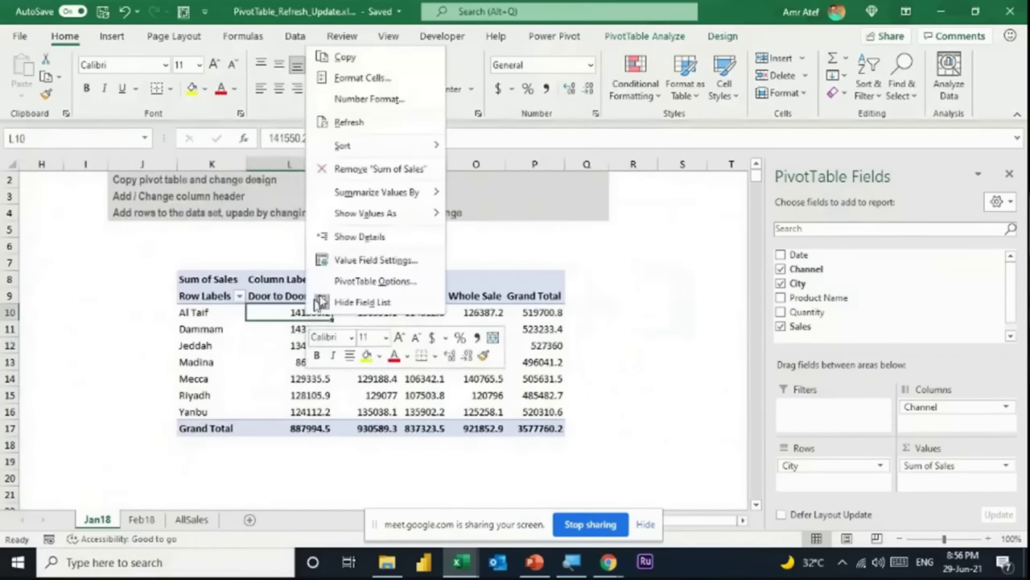
left_click(370, 99)
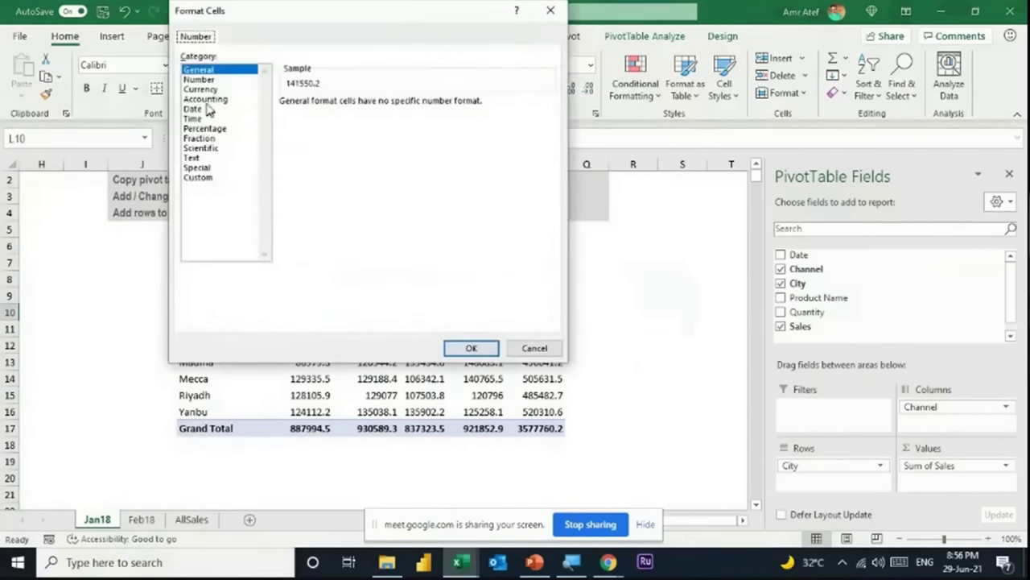
left_click(206, 81)
left_click(383, 107)
left_click(382, 107)
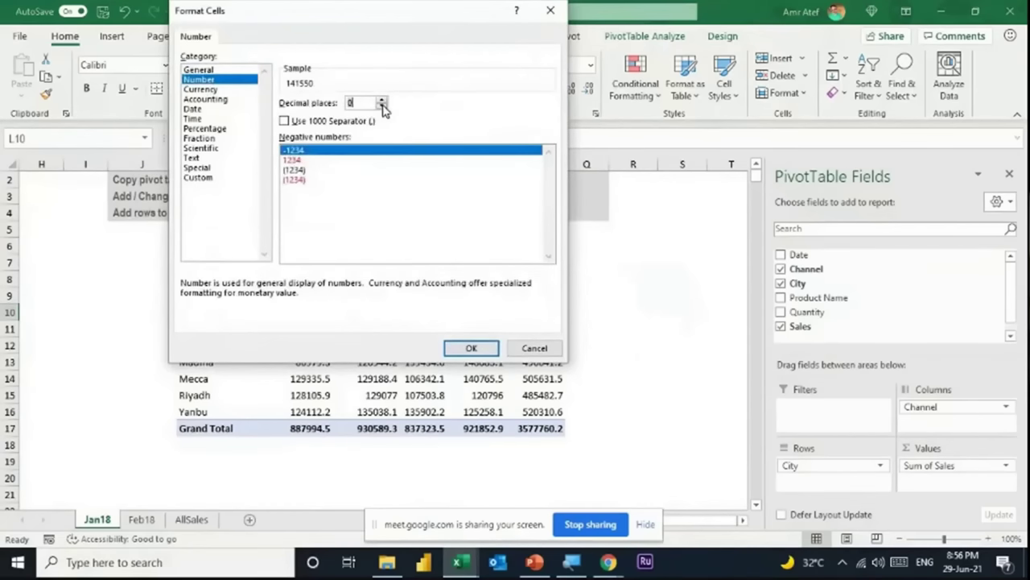
left_click(309, 125)
left_click(467, 347)
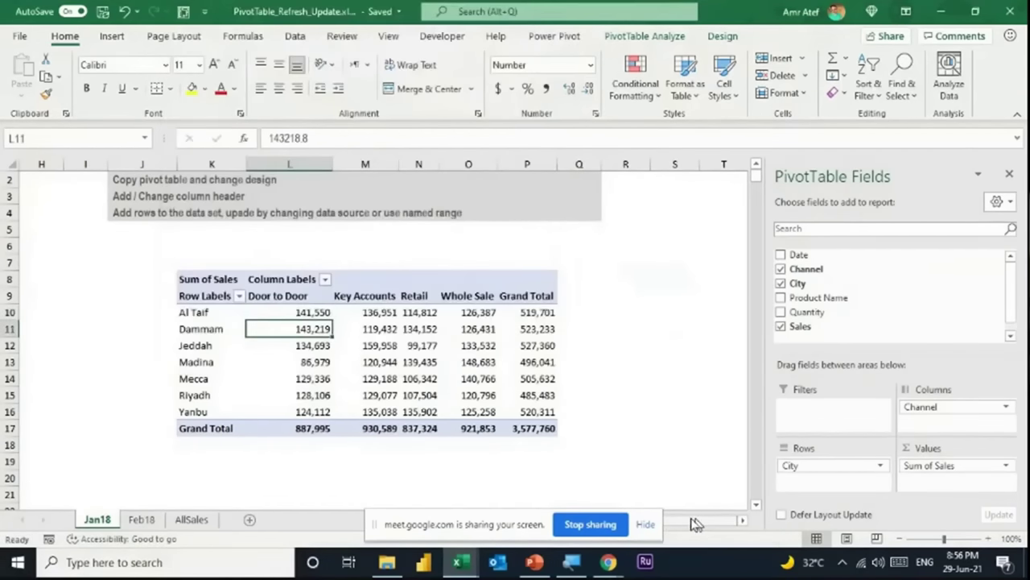
Add a Disc Sales header in H2 beside the source data and enter the formula =G3*.9 in H3.
scroll(696, 524, "left", 3)
left_click(230, 179)
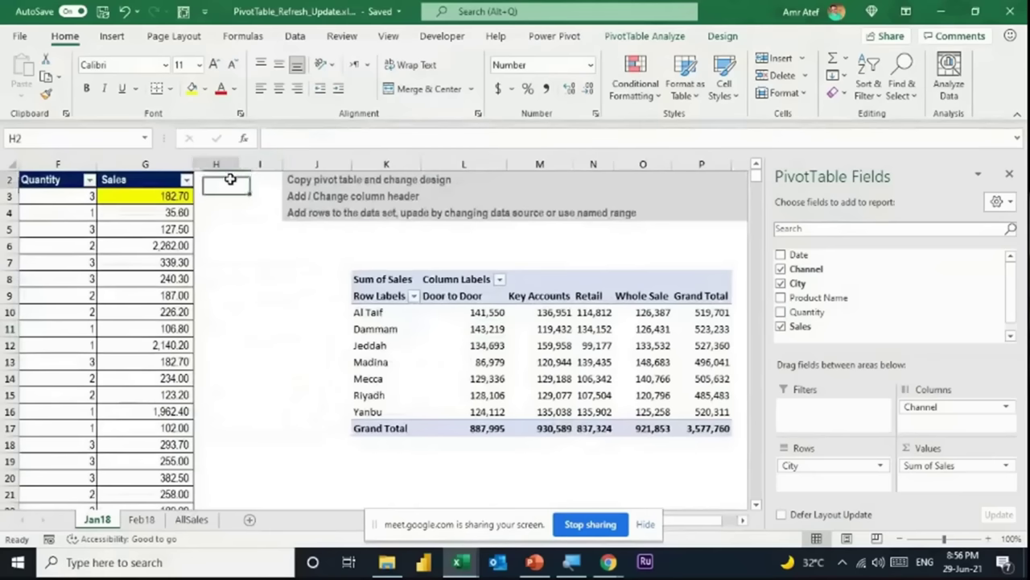
type("Dis")
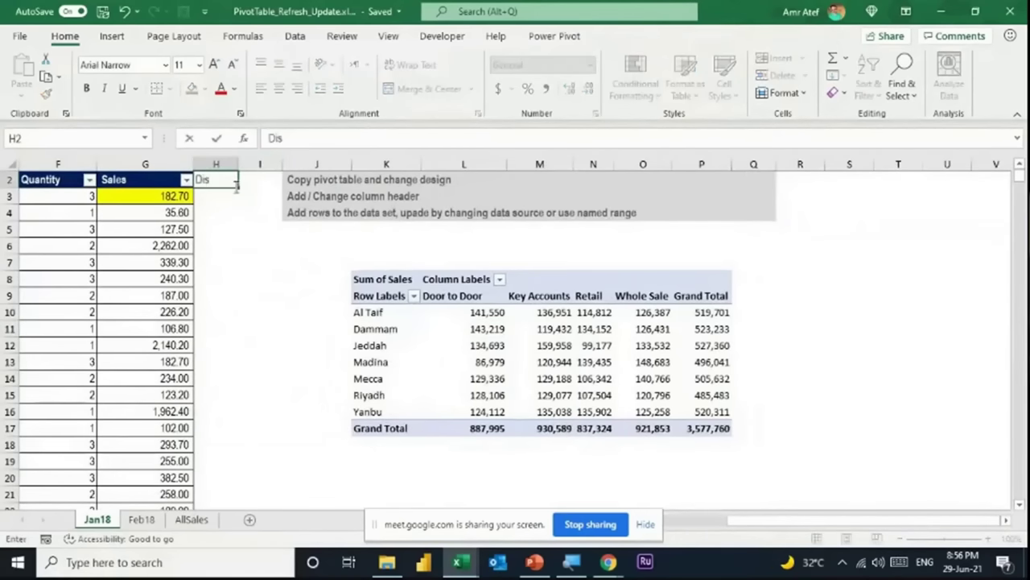
type("c Sales")
key("Return")
type("=")
key("Left")
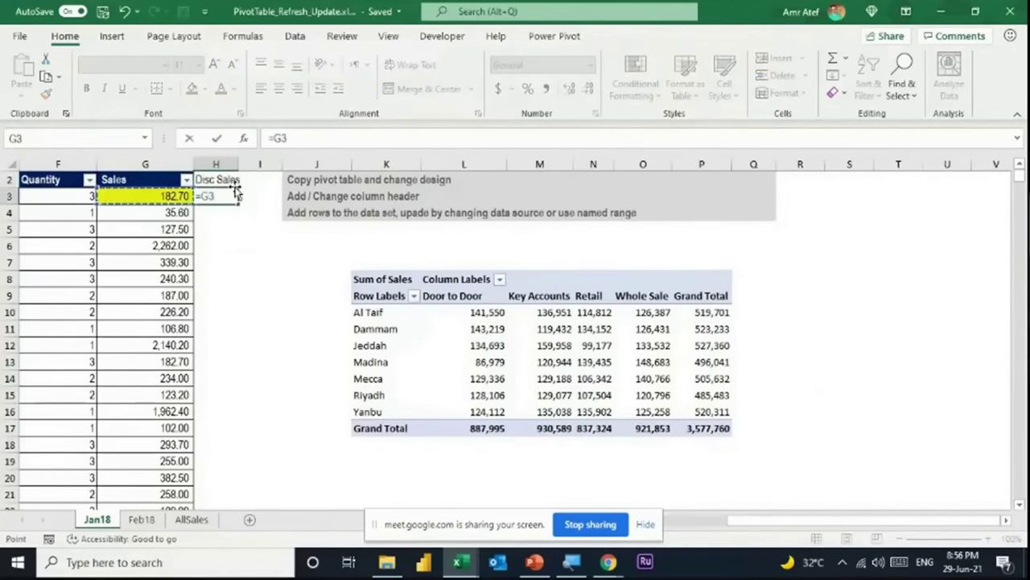
type("*")
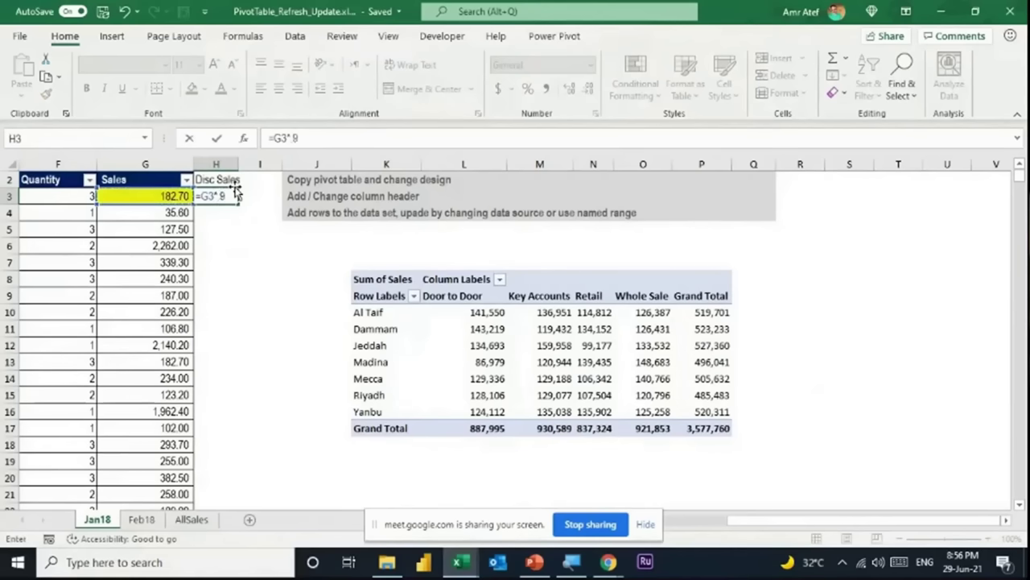
type(".9")
Fill the discounted sales formula down column H to row 5931 and autofit the column width.
key("Left")
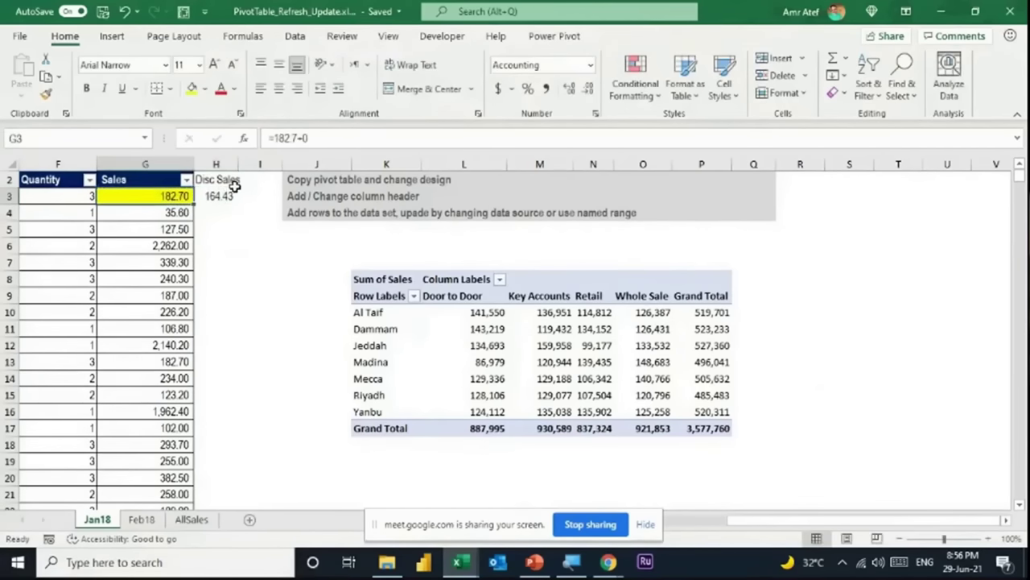
key("ctrl+Down")
key("Right")
key("ctrl+shift+Up")
key("ctrl+d")
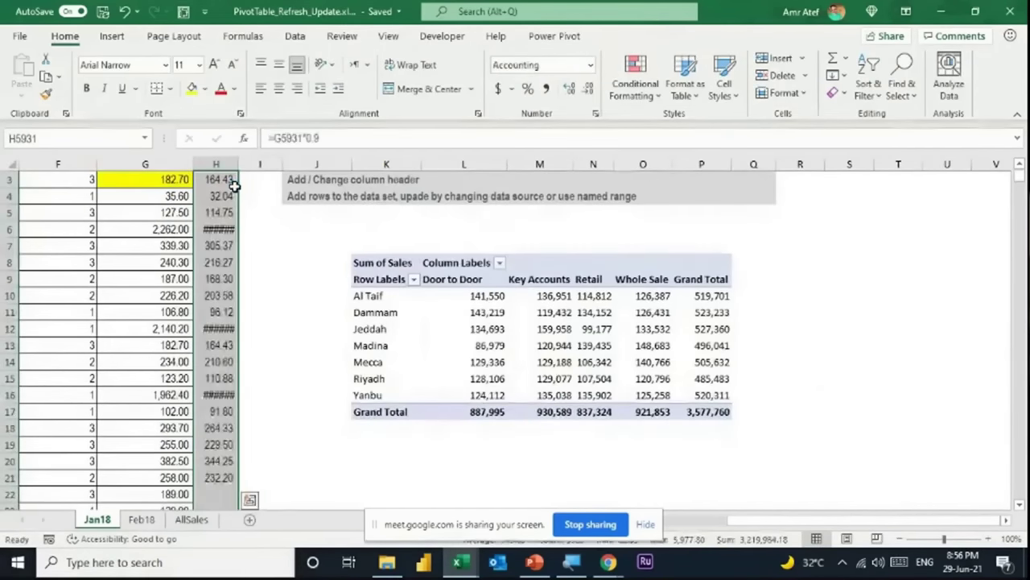
double_click(234, 162)
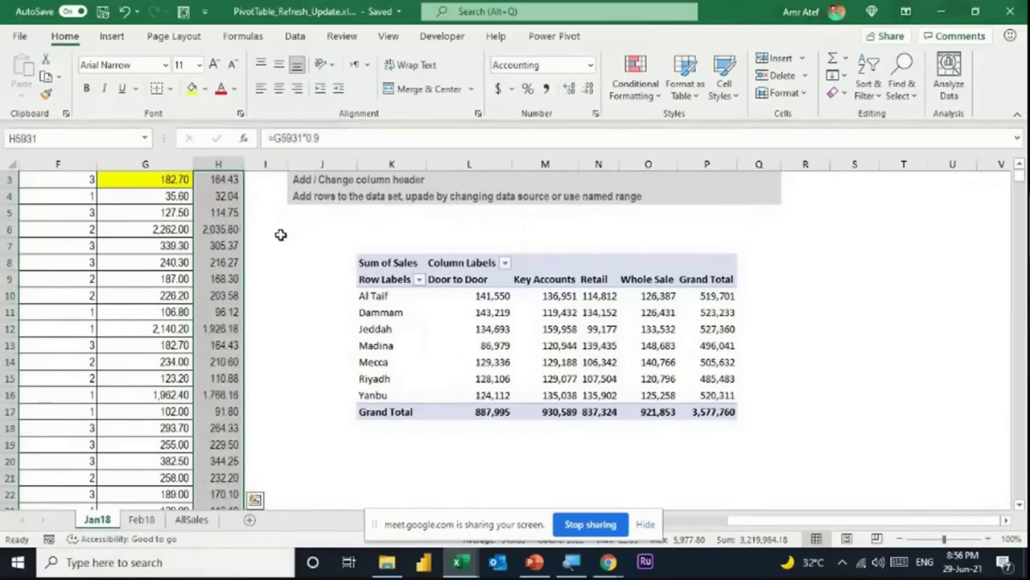
Copy the formatting of the whole Sales column to the Disc Sales column with Format Painter.
left_click(281, 236)
scroll(284, 238, "up", 1)
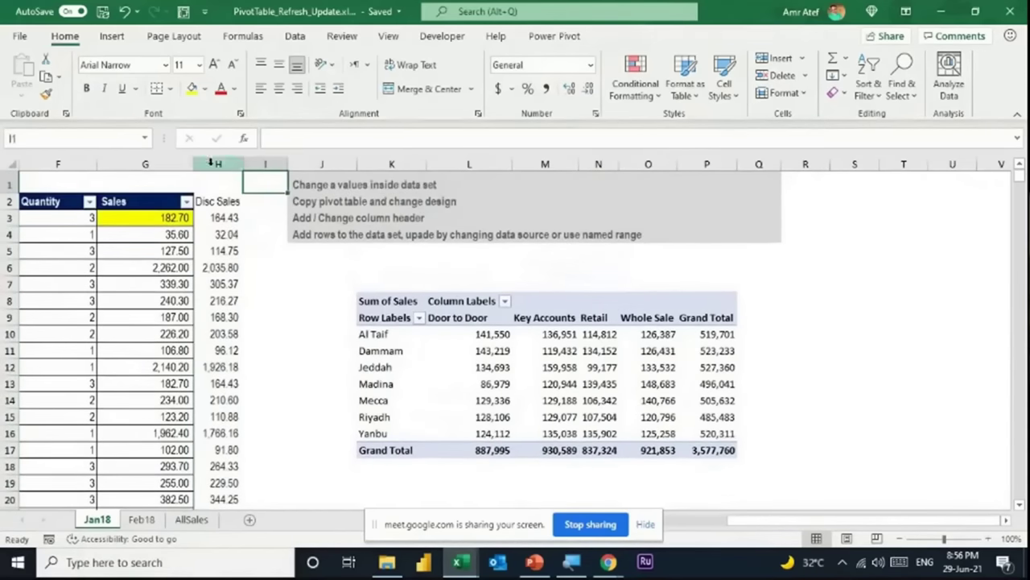
left_click(152, 164)
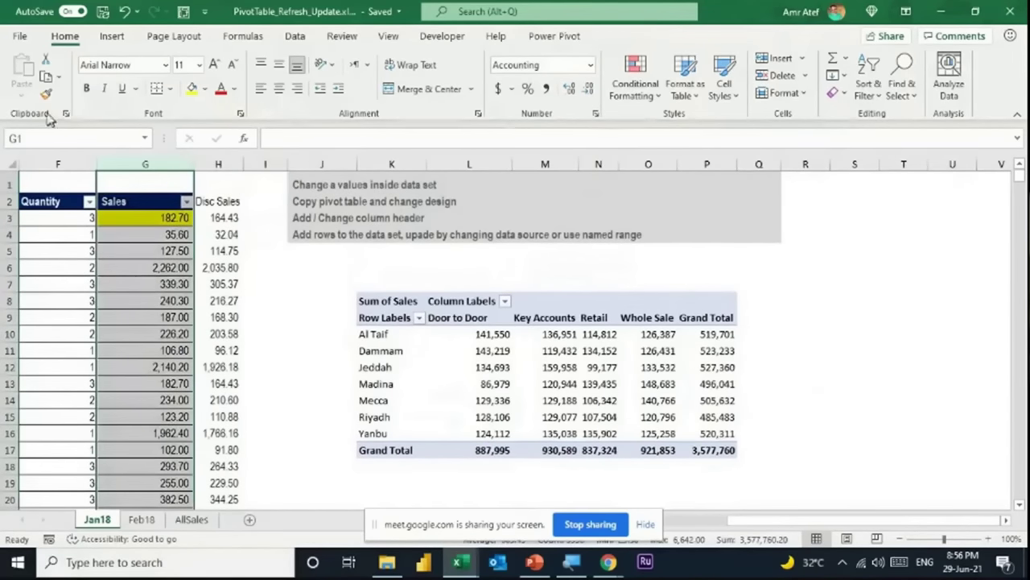
left_click(46, 95)
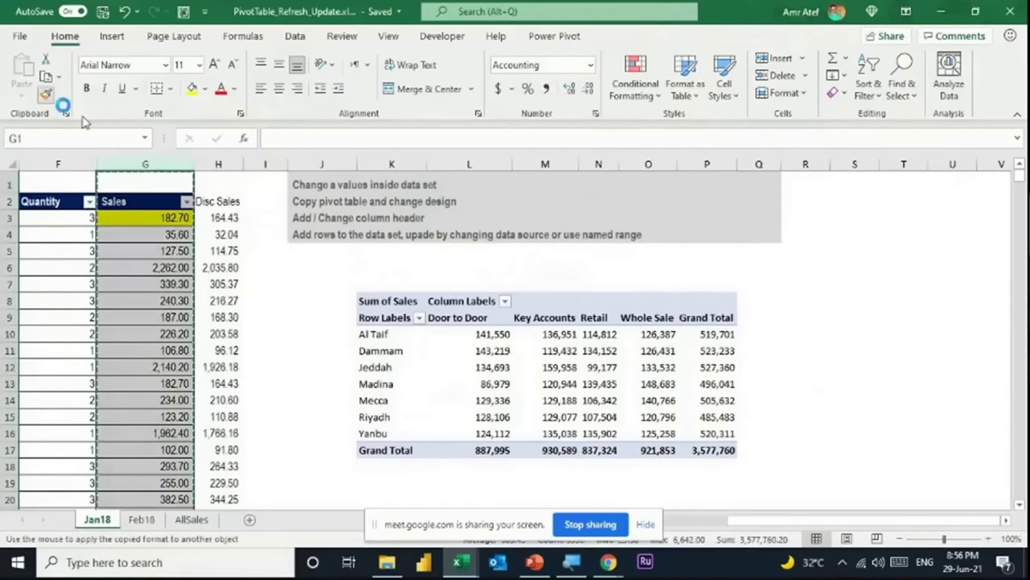
left_click(218, 164)
left_click(241, 217)
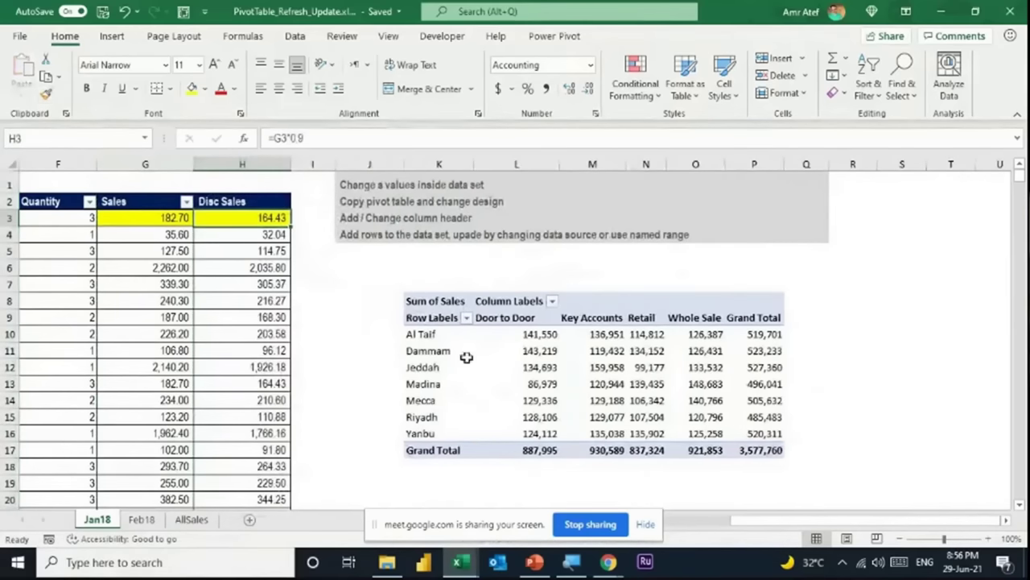
Change the pivot table's data source to the Jan18 range $B$2:$H$5931 so that it includes the Disc Sales column.
left_click(517, 365)
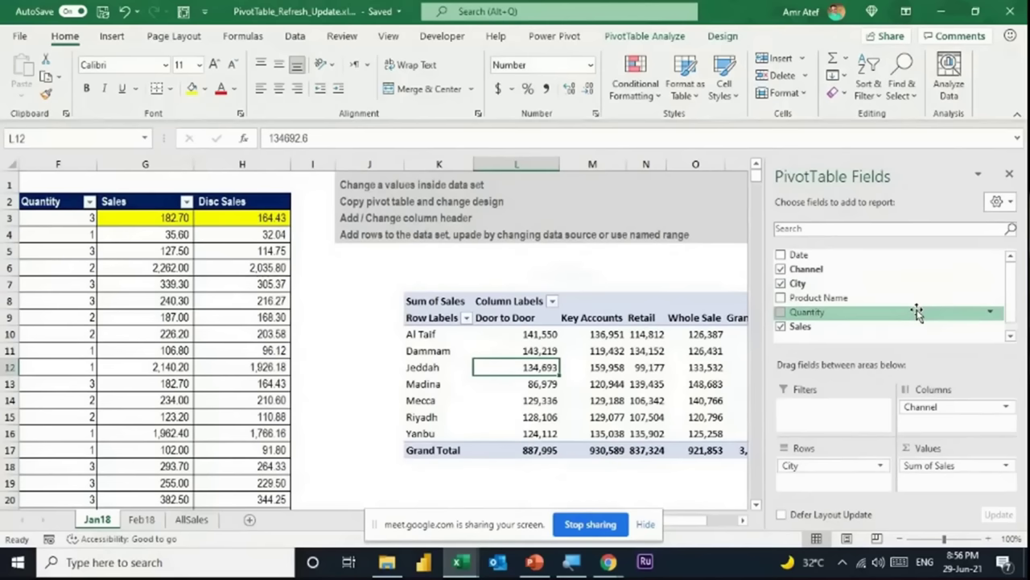
left_click(640, 36)
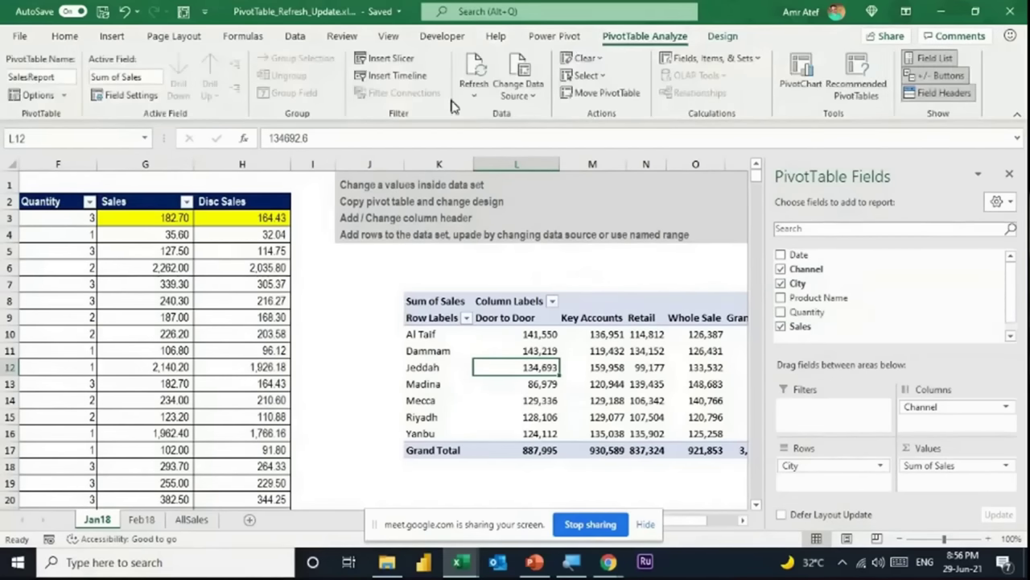
left_click(527, 83)
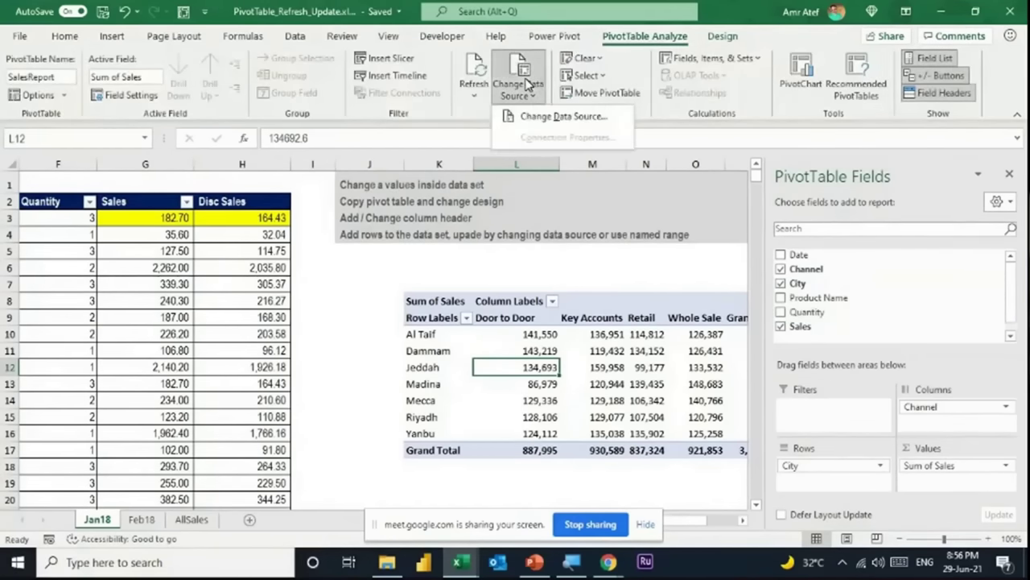
left_click(546, 117)
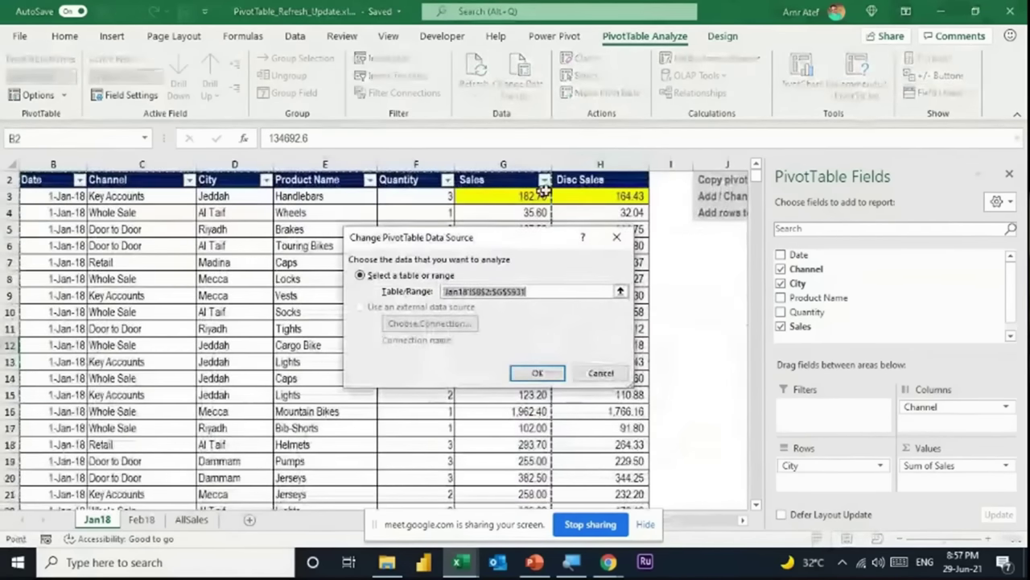
left_click(572, 181)
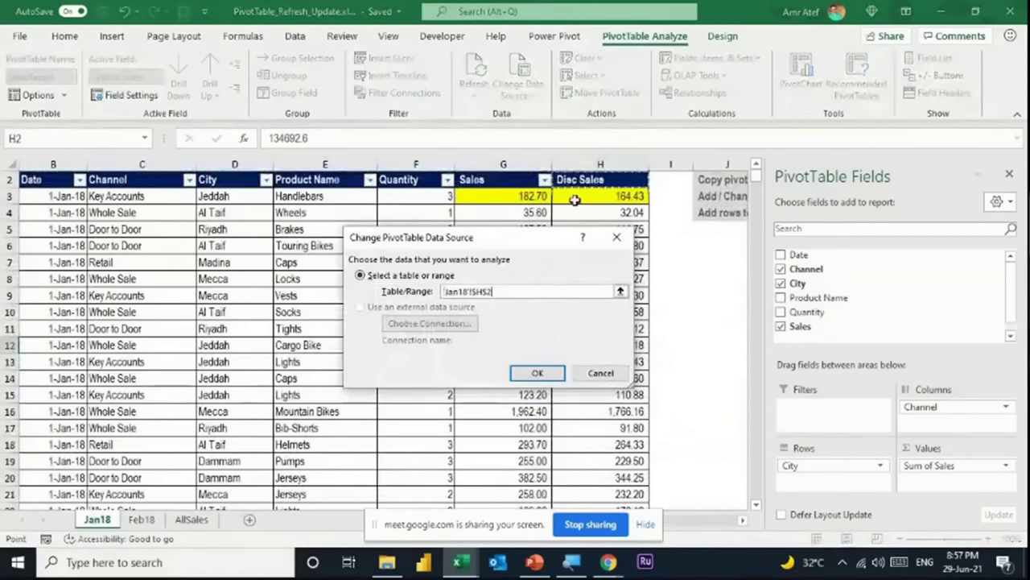
key("ctrl+shift+Left")
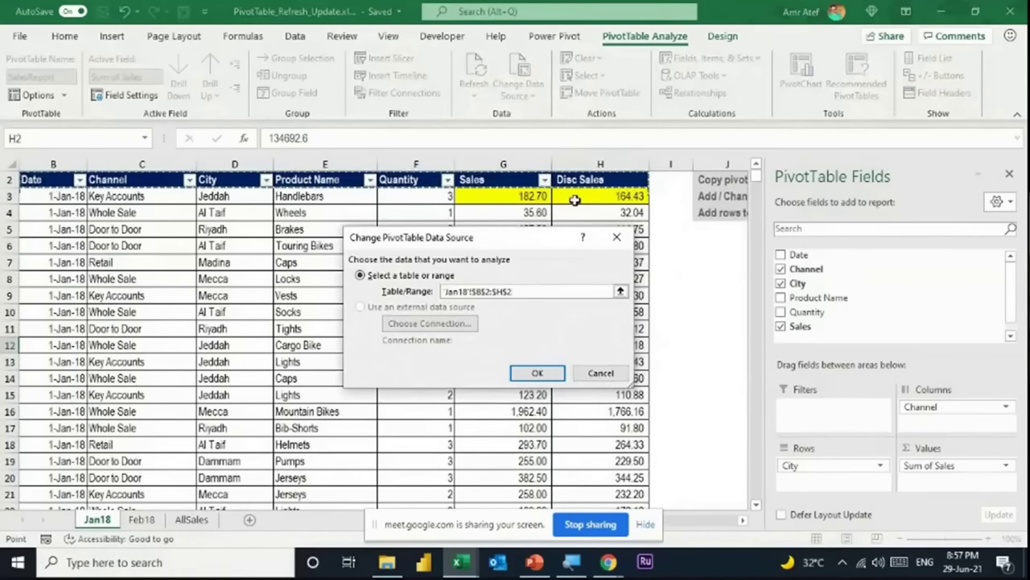
key("ctrl+shift+Down")
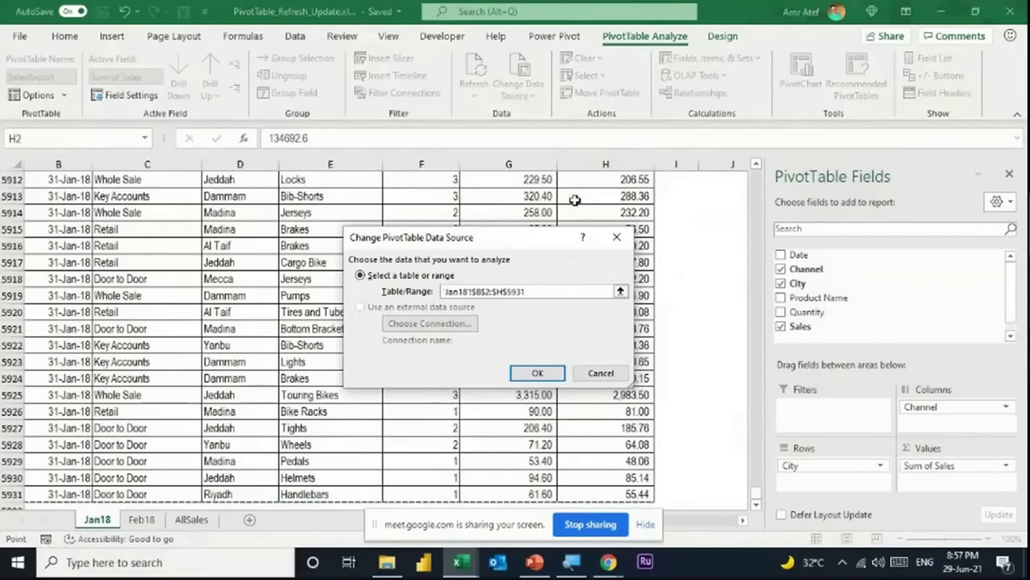
left_click(549, 375)
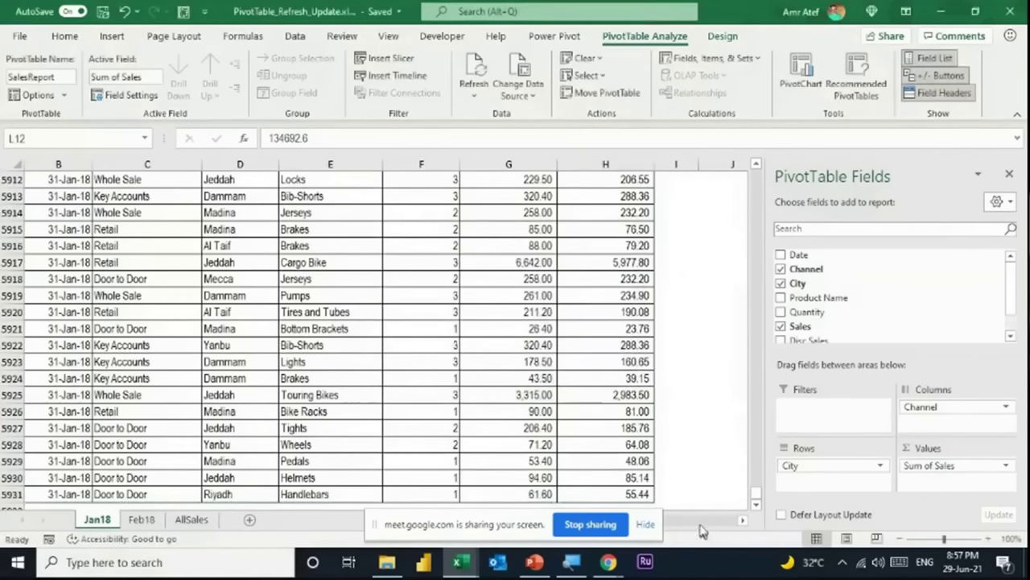
Replace Sales with Disc Sales as the pivot table's summed value field.
left_click(731, 363)
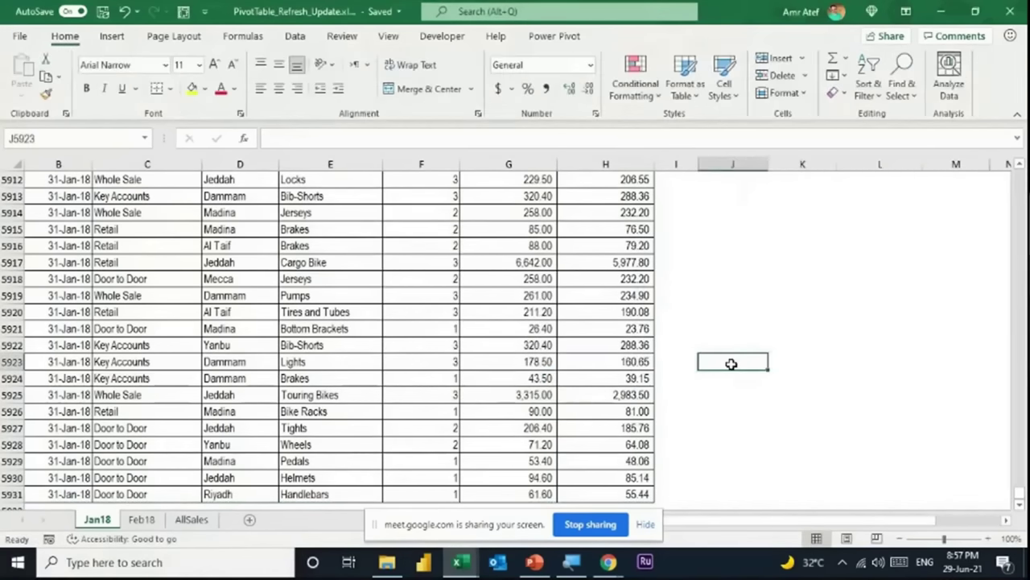
key("ctrl+Up")
key("ctrl+Right")
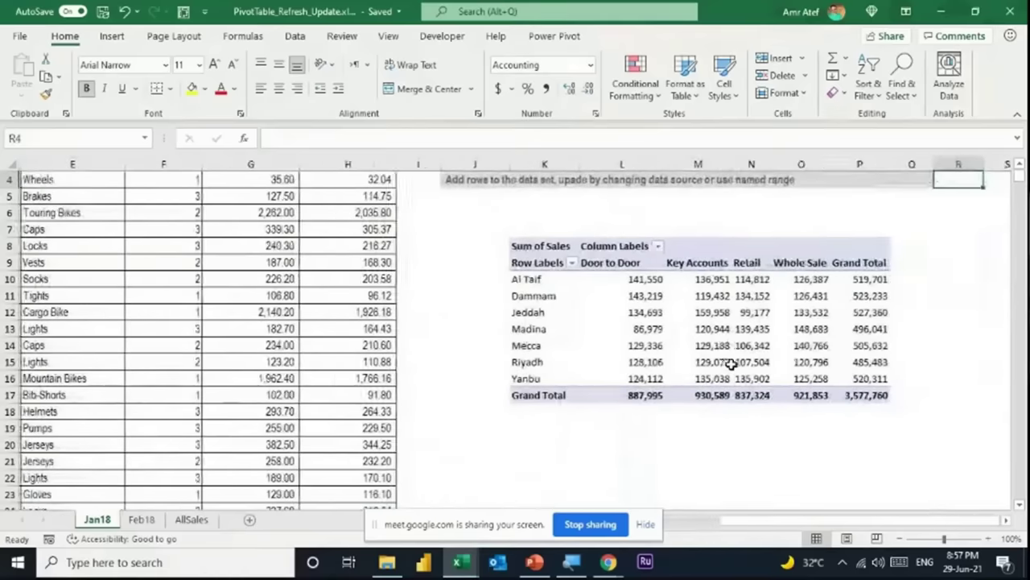
left_click(696, 312)
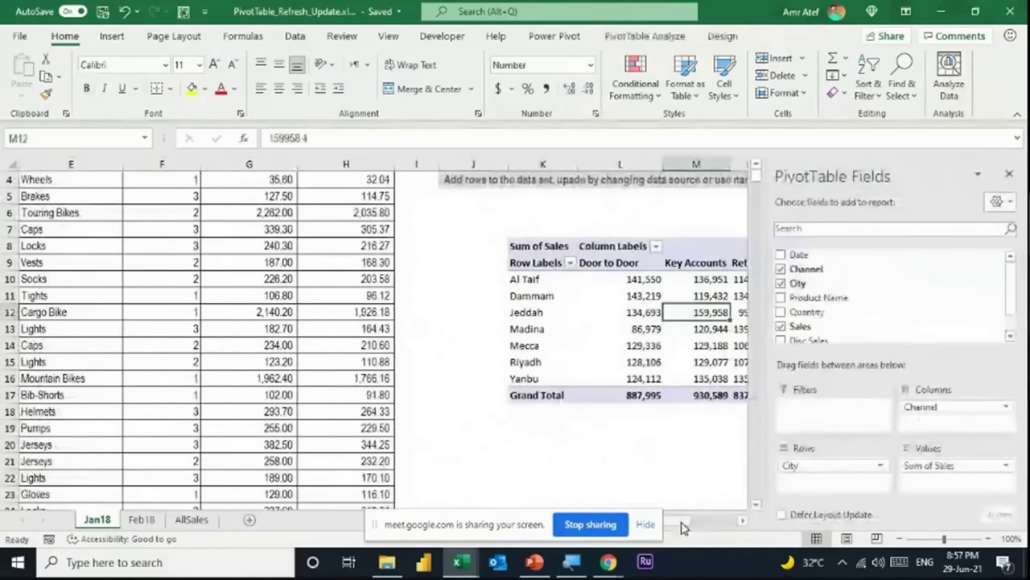
left_click_drag(683, 525, 697, 527)
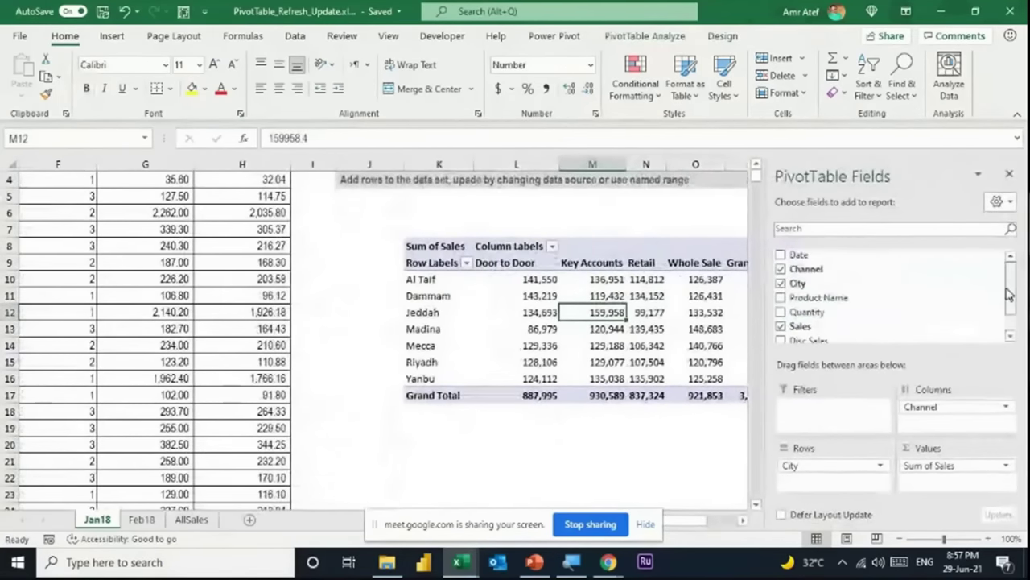
scroll(930, 314, "down", 1)
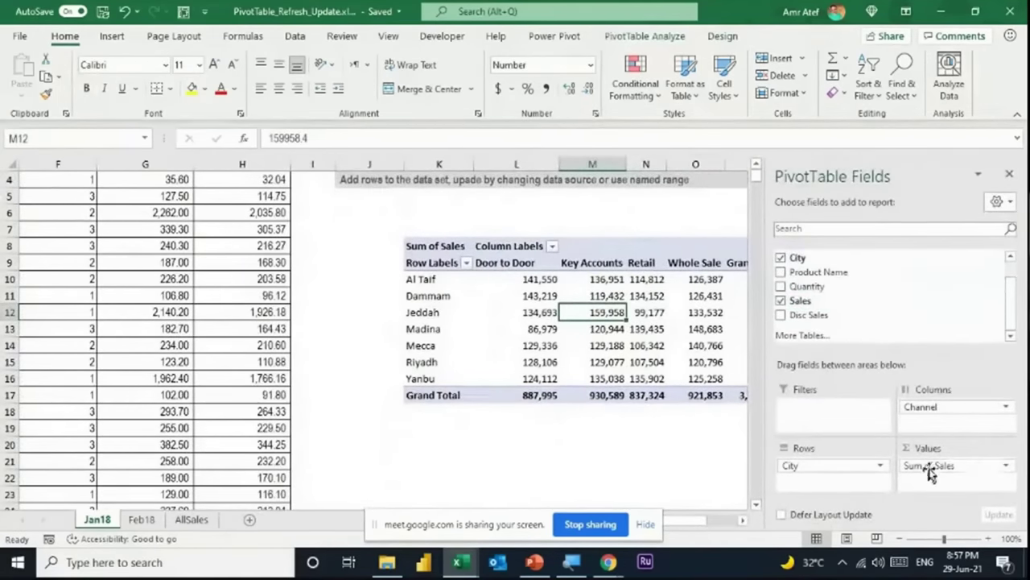
left_click_drag(924, 471, 679, 458)
left_click(780, 300)
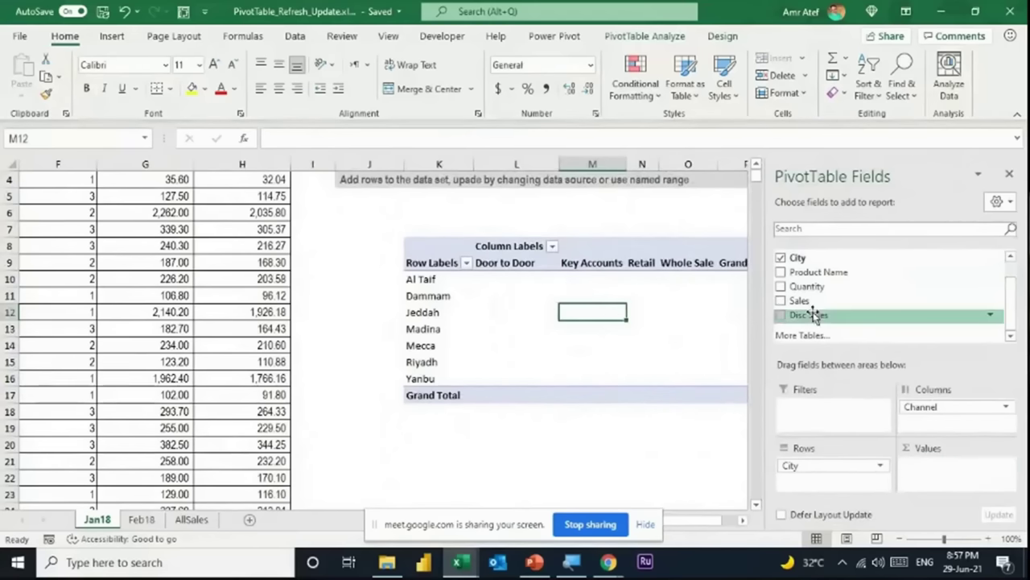
left_click_drag(817, 313, 949, 479)
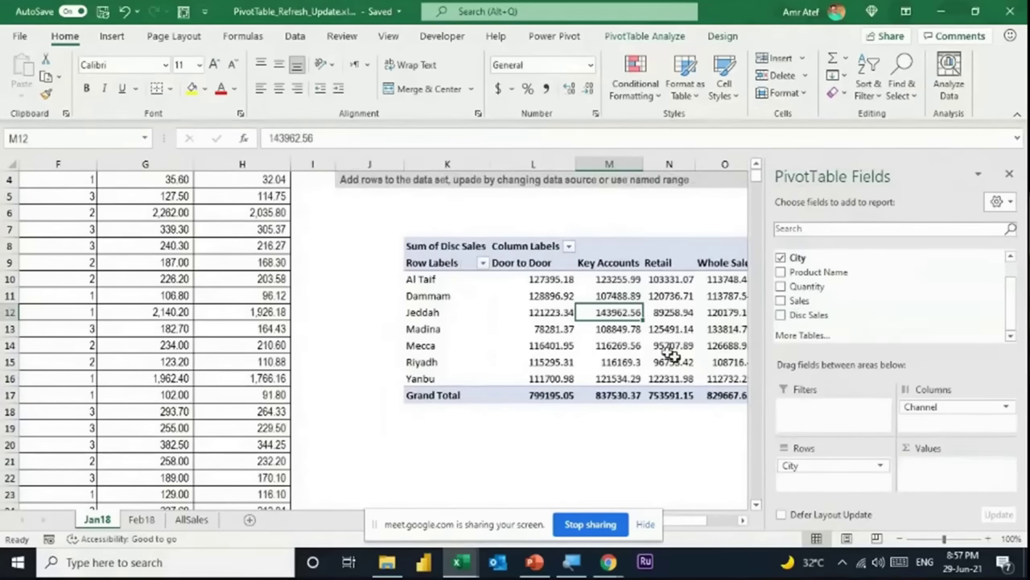
left_click(547, 298)
scroll(543, 297, "up", 1)
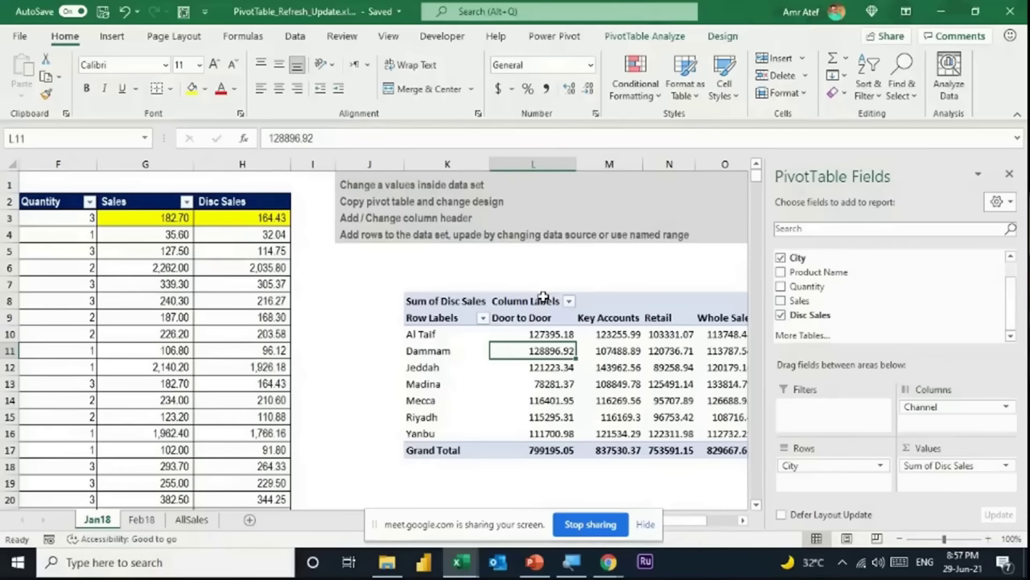
Save the workbook and copy all data rows of the Feb18 sheet, A2:F5290, without the header row.
left_click(142, 520)
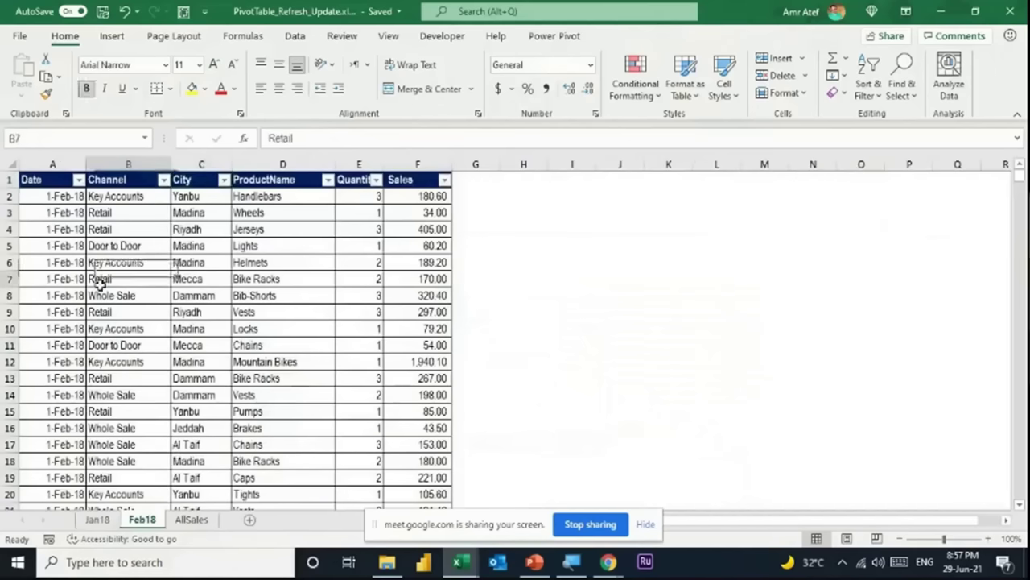
left_click(71, 201)
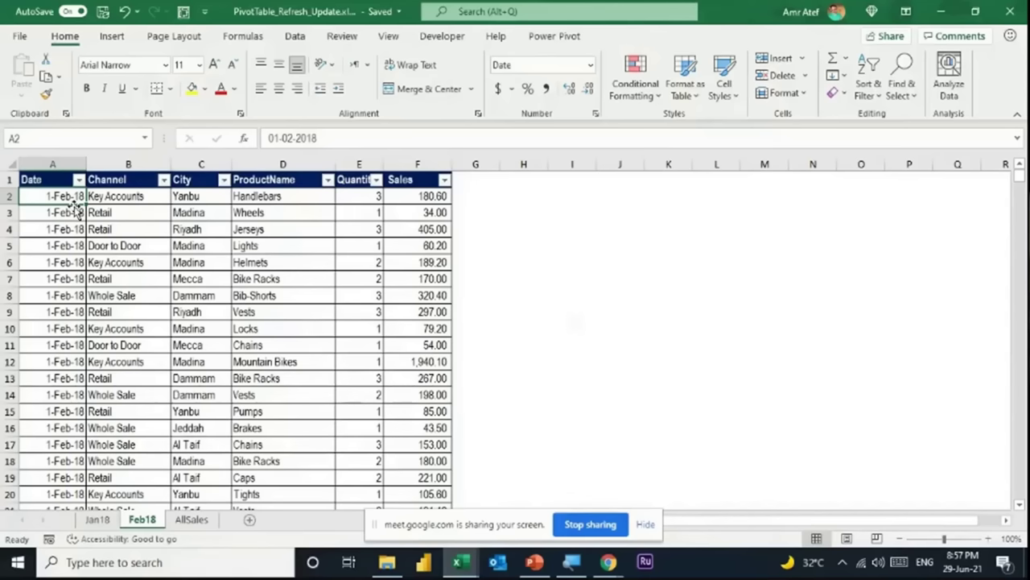
key("ctrl+s")
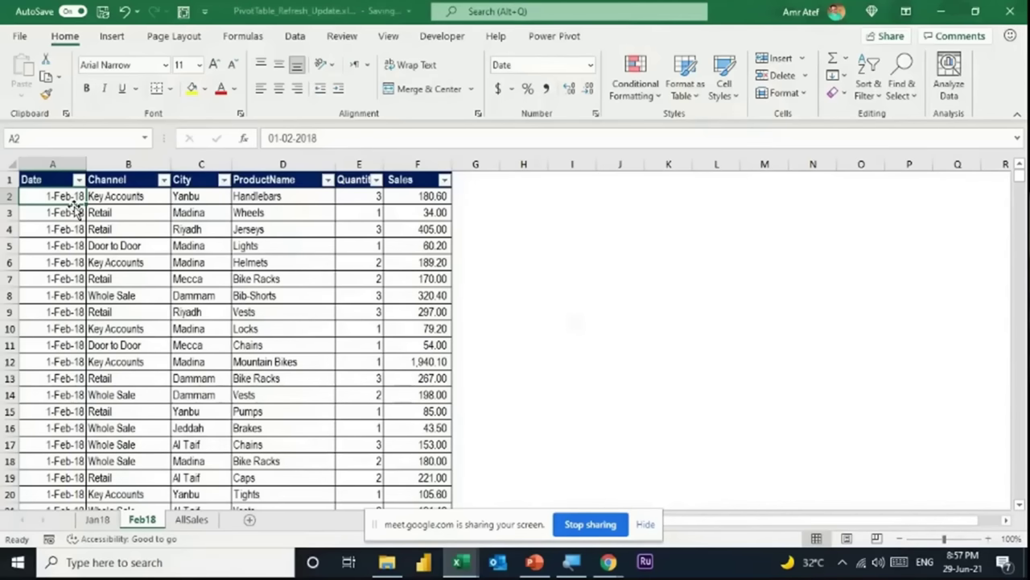
left_click(75, 209)
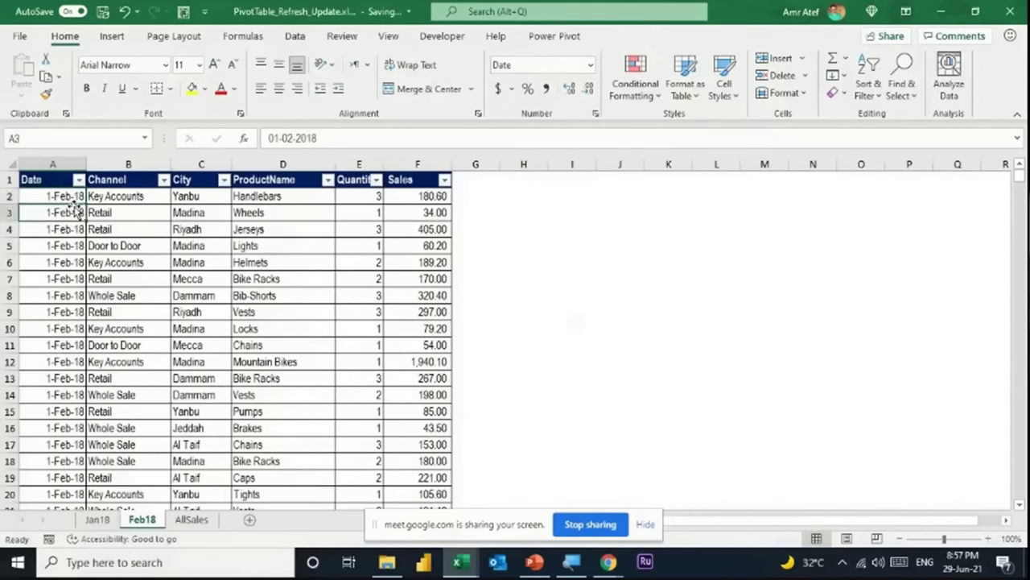
key("Up")
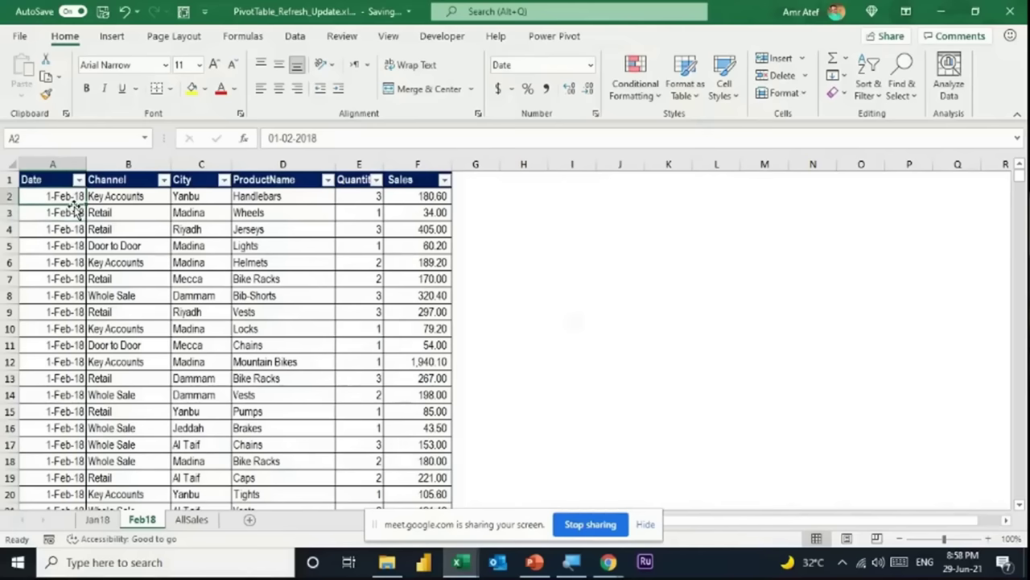
key("ctrl+shift+Right")
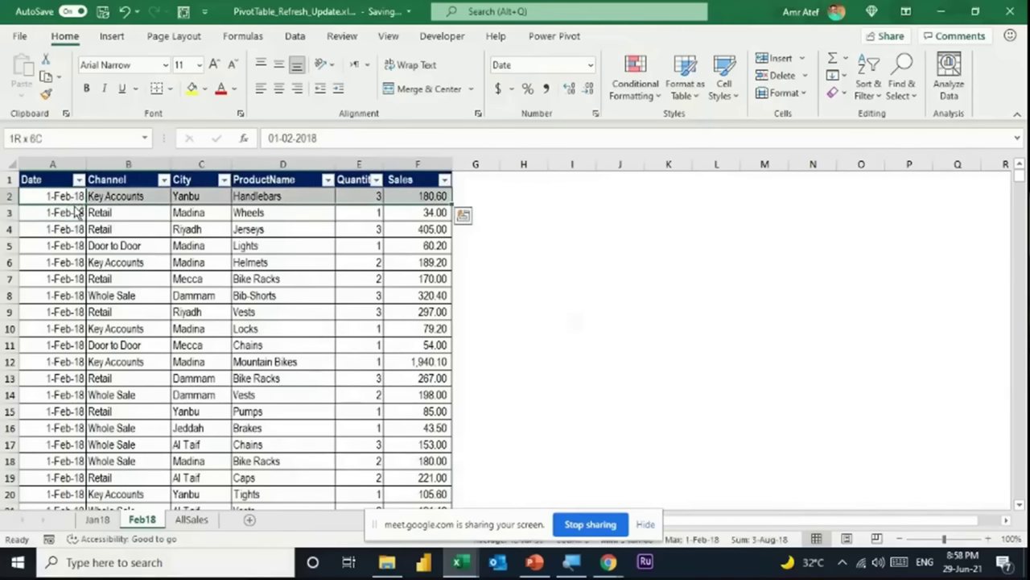
key("ctrl+shift+Down")
key("ctrl+c")
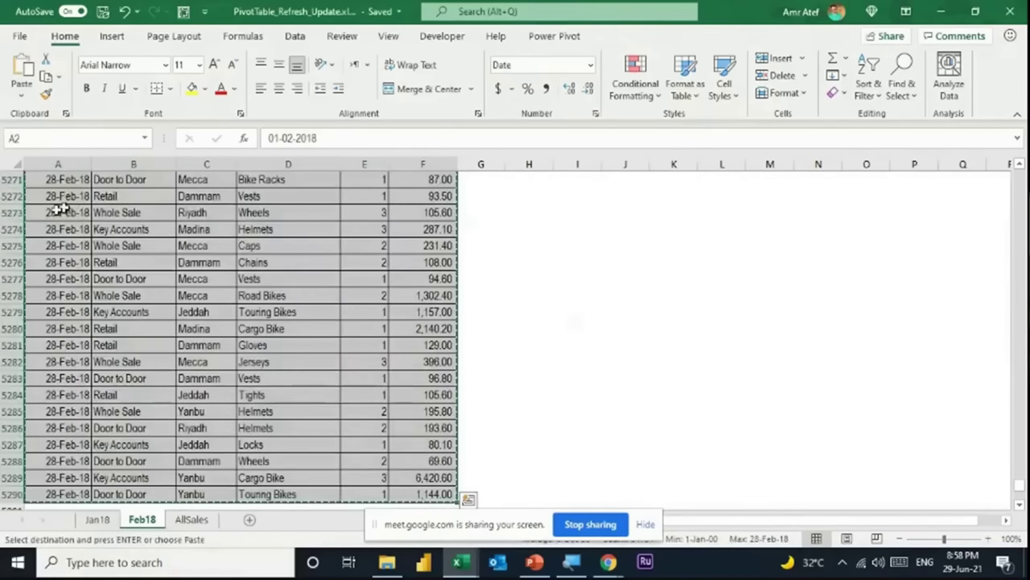
Paste the copied February rows directly below the January data on the Jan18 sheet, starting at B5932, and end copy mode.
left_click(97, 521)
key("ctrl+Home")
key("ctrl+Down")
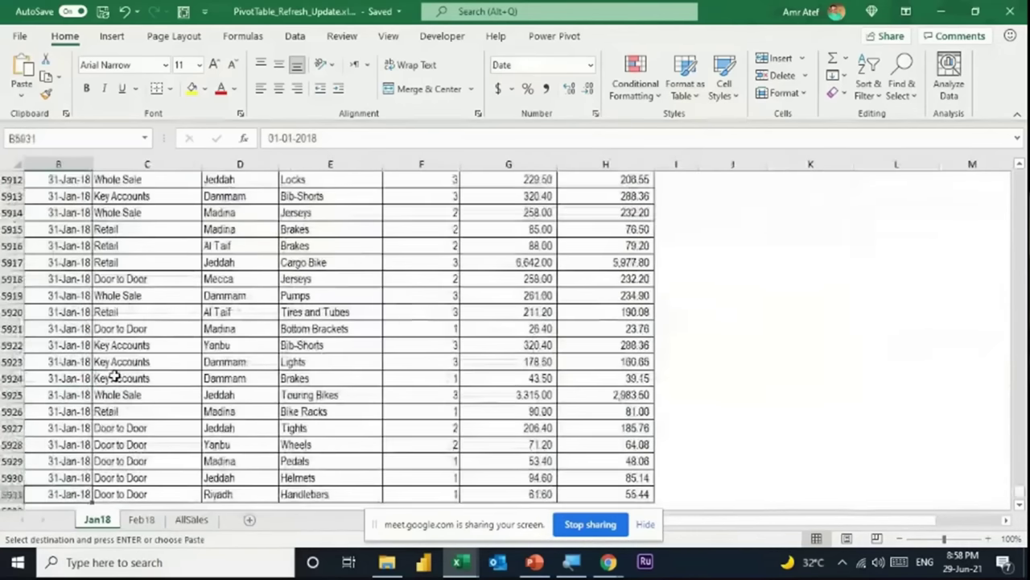
key("Down")
key("Left")
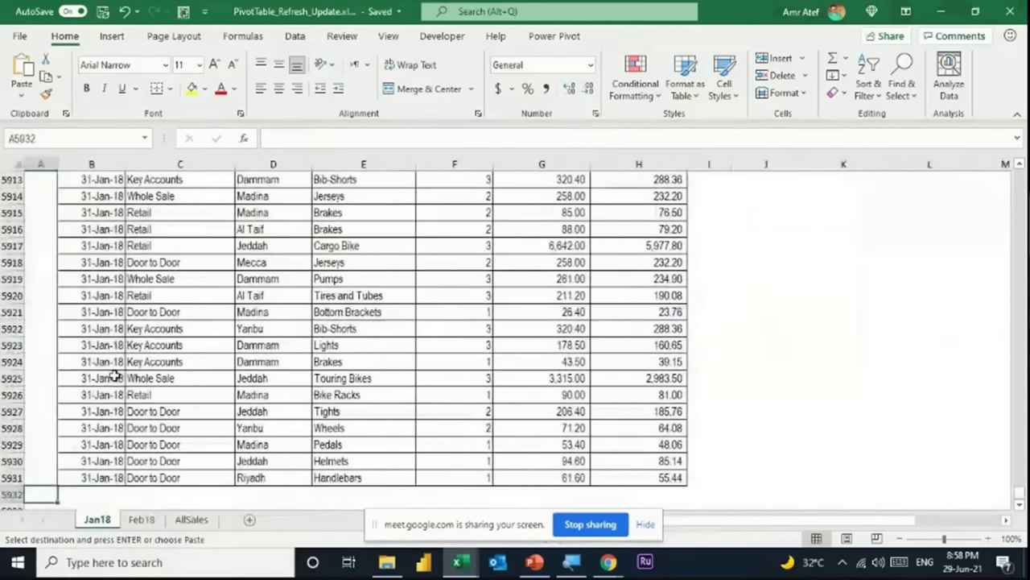
key("ctrl+Page_Down")
left_click(97, 522)
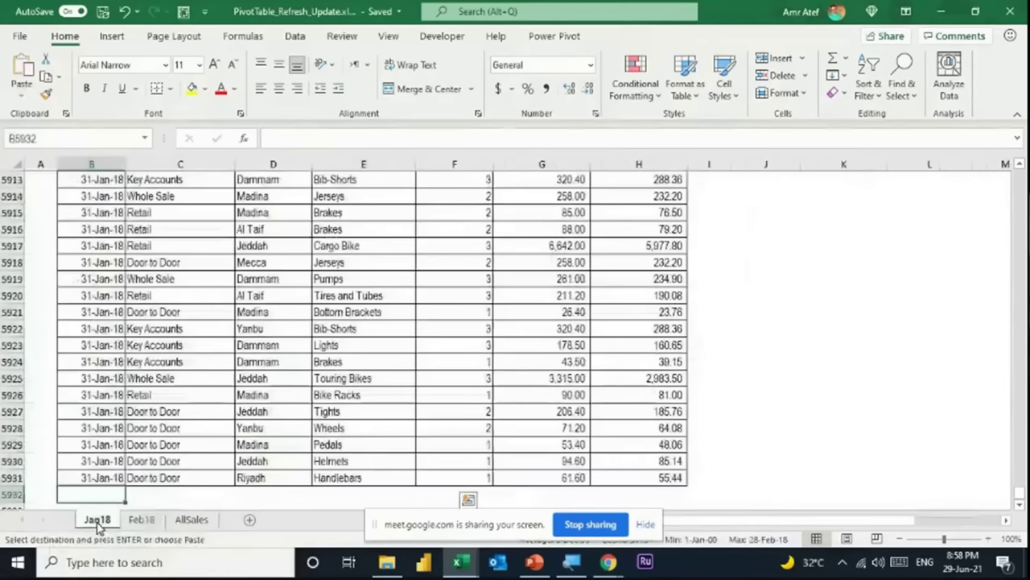
key("ctrl+v")
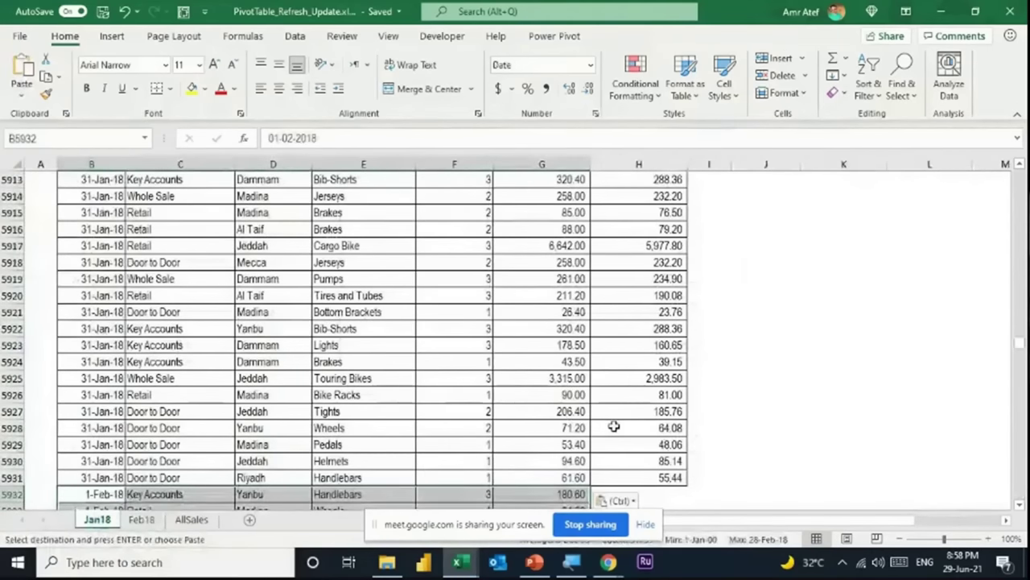
left_click(615, 426)
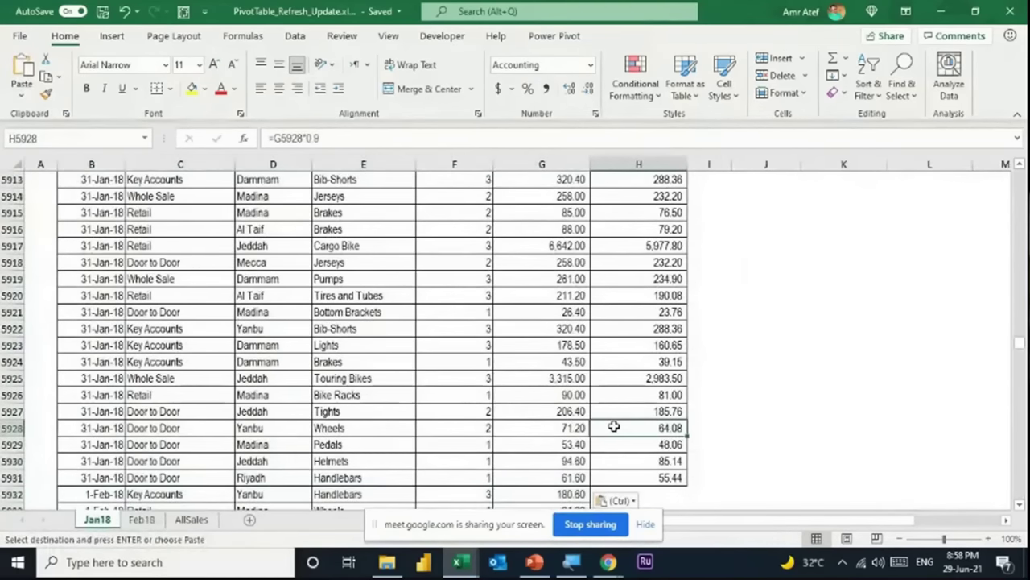
scroll(616, 422, "down", 3)
left_click(584, 329)
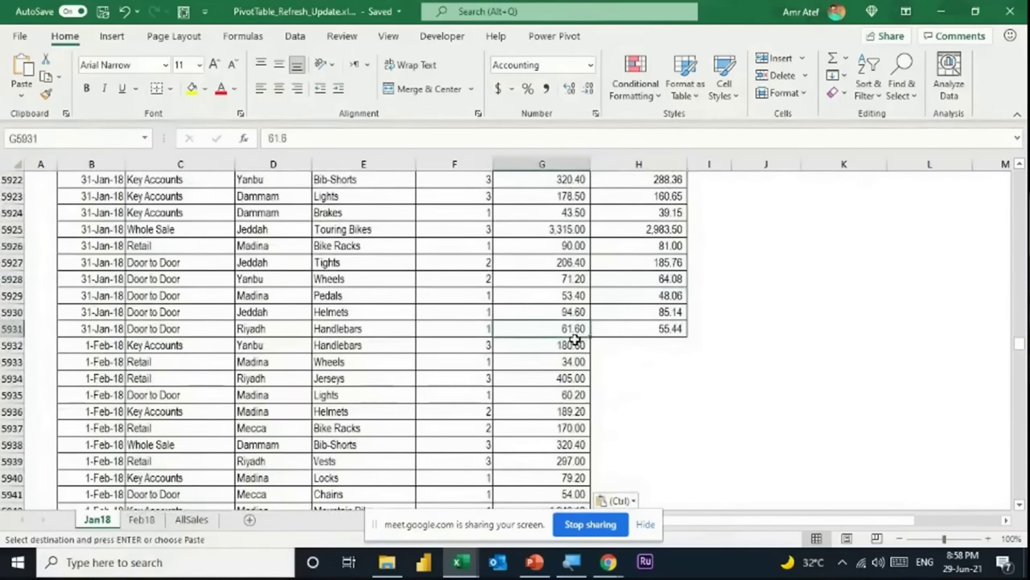
key("ctrl+Left")
key("Escape")
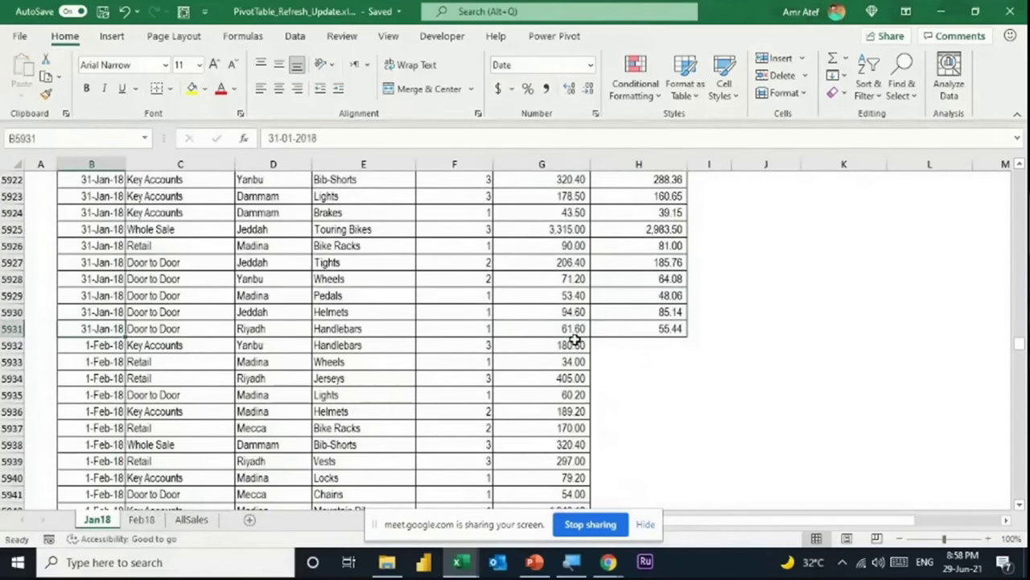
Fill the Disc Sales formula from H5931 down to H11220 for the added February rows.
left_click(558, 328)
key("ctrl+Down")
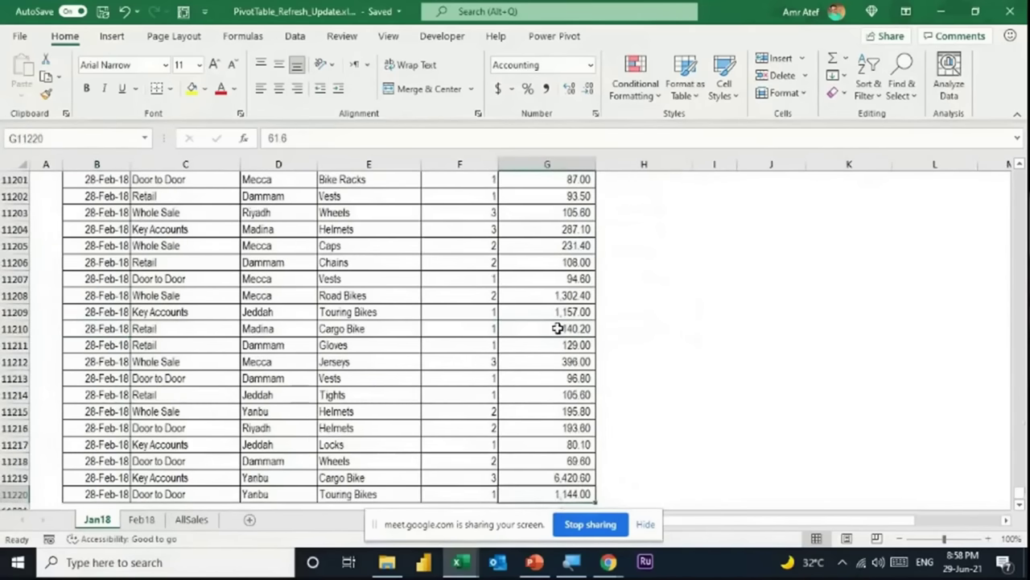
key("Right")
key("ctrl+shift+Up")
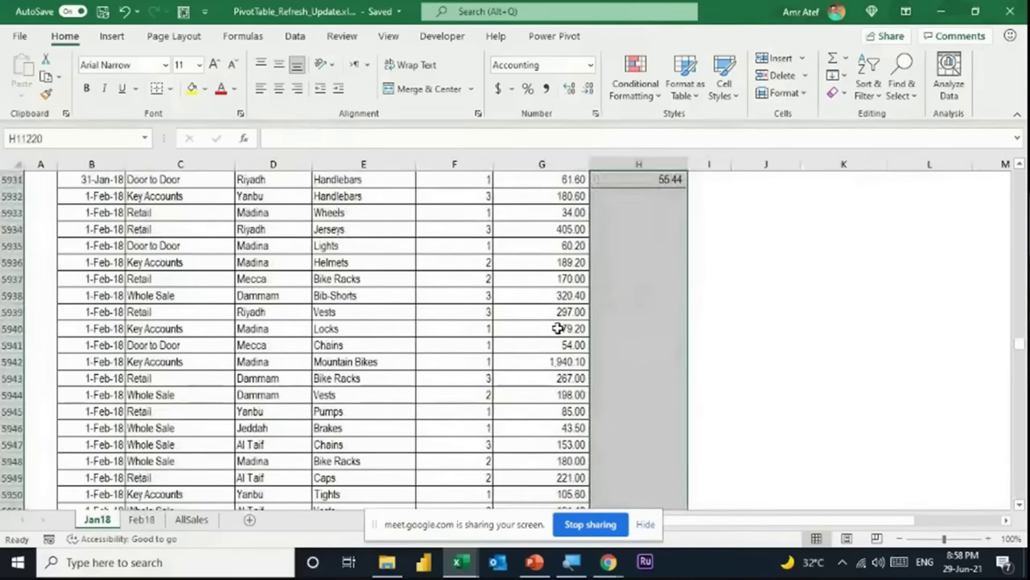
key("ctrl+d")
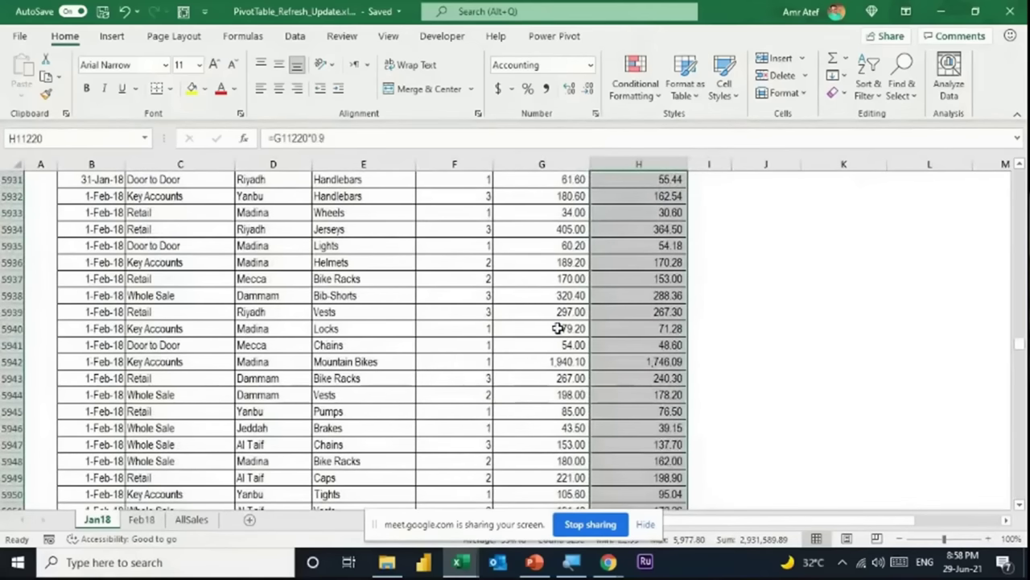
Examine which range the pivot table uses as its data source, without changing it.
key("Down")
key("ctrl+Home")
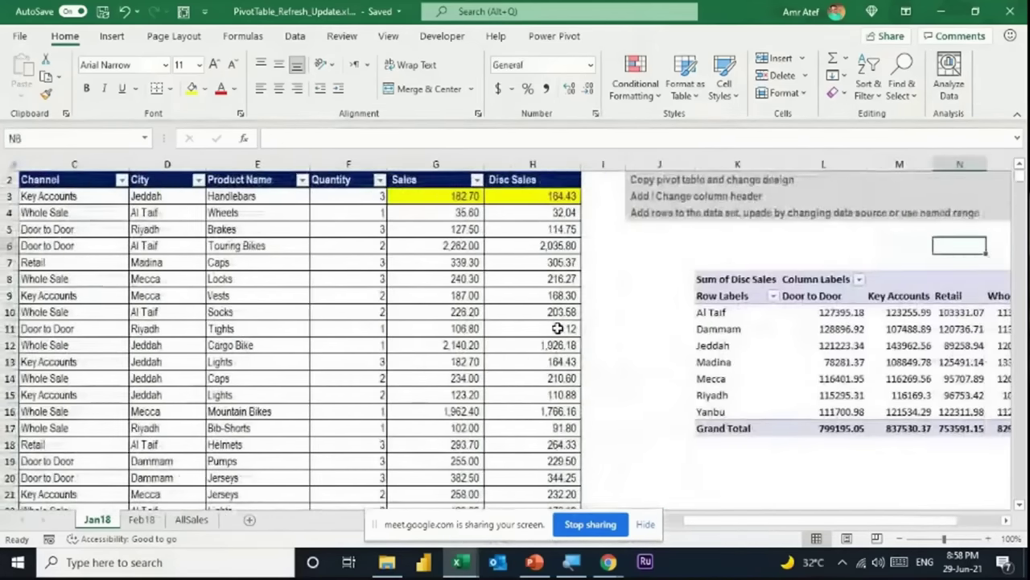
left_click(827, 348)
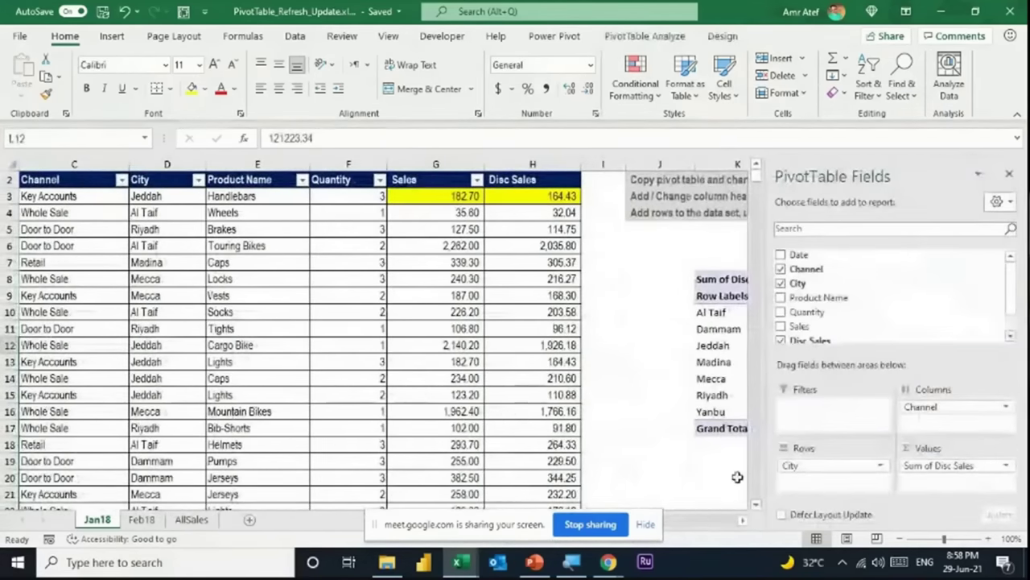
left_click(742, 520)
left_click(742, 520)
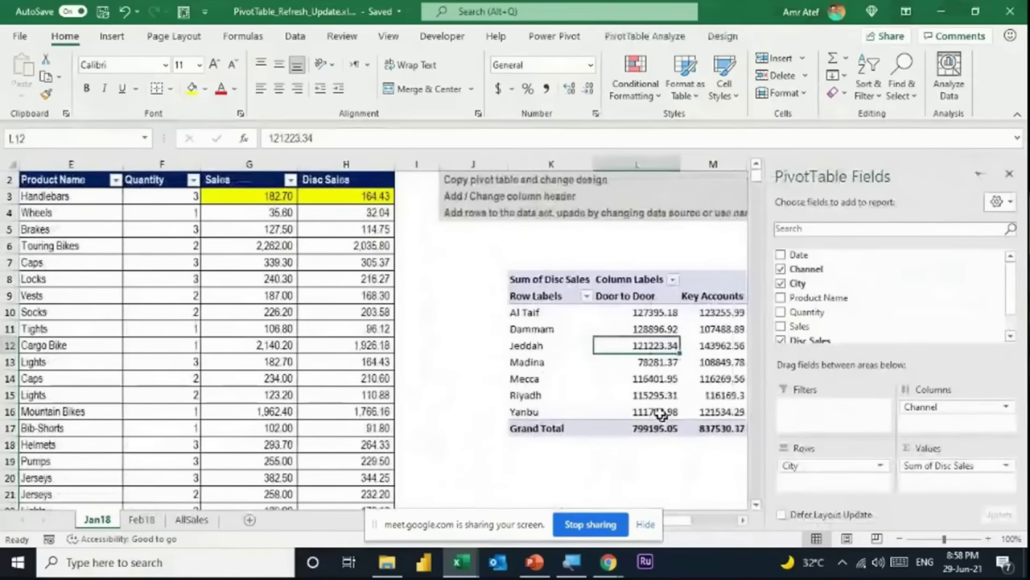
left_click(661, 46)
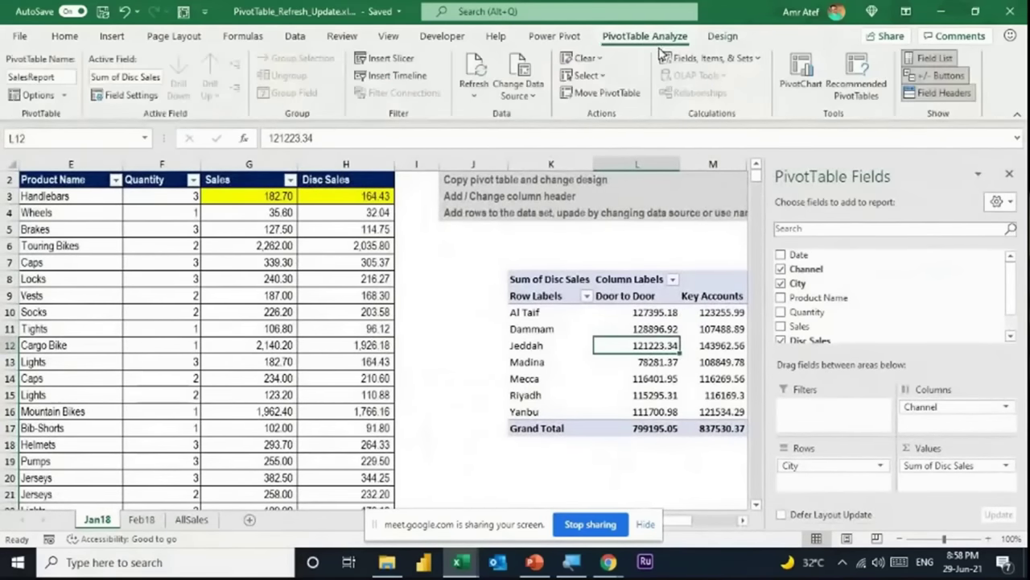
left_click(520, 73)
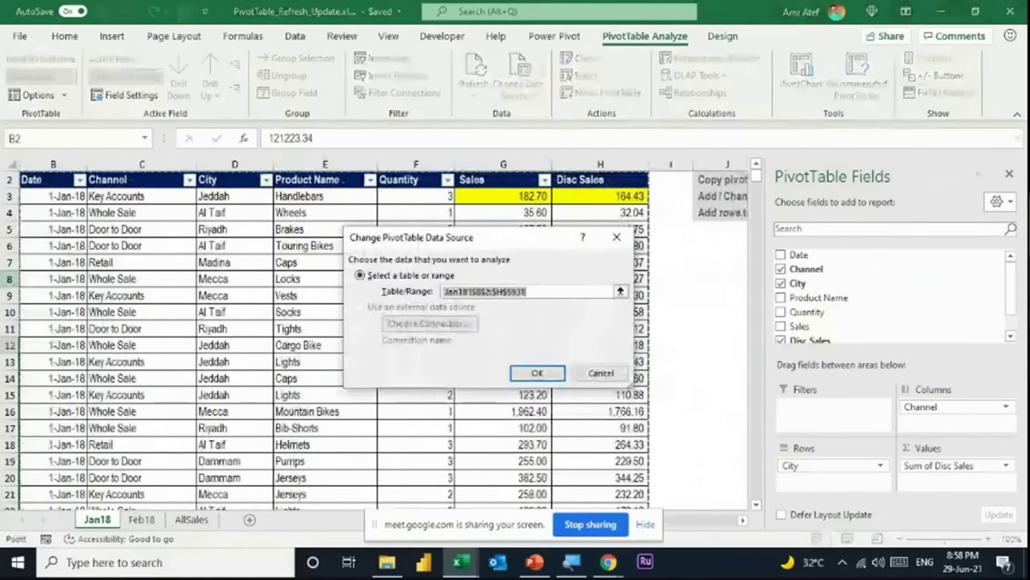
scroll(244, 386, "down", 13)
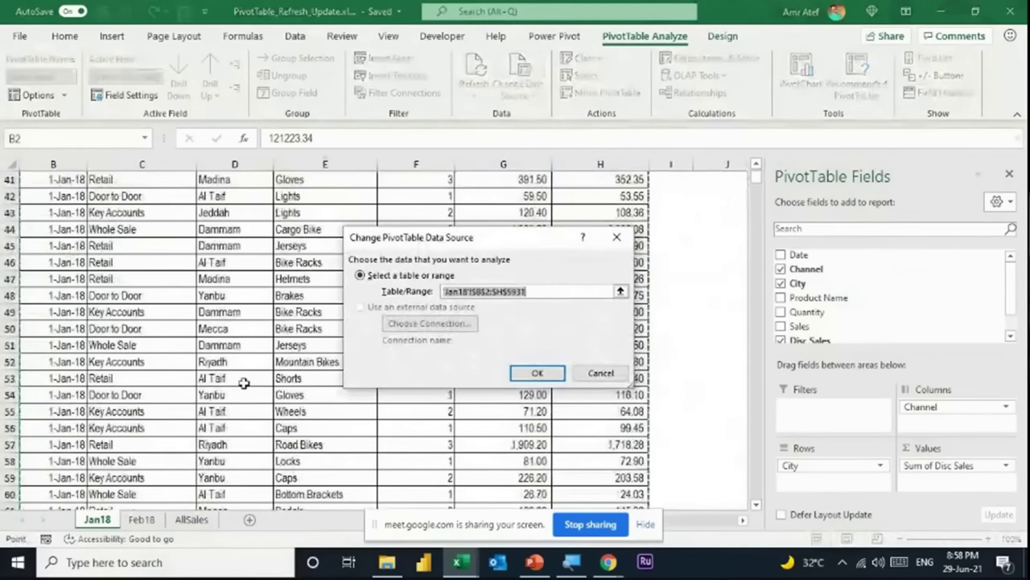
key("Escape")
Select the entire January and February sales data range on the Jan18 sheet, including its header row.
left_click(367, 332)
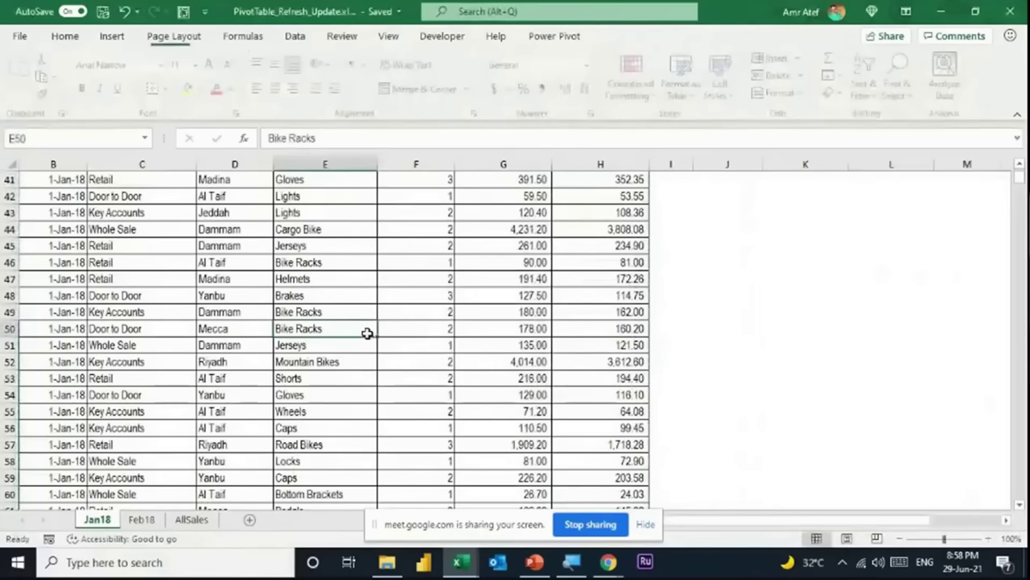
key("ctrl+Up")
key("Down")
key("Left")
key("Left")
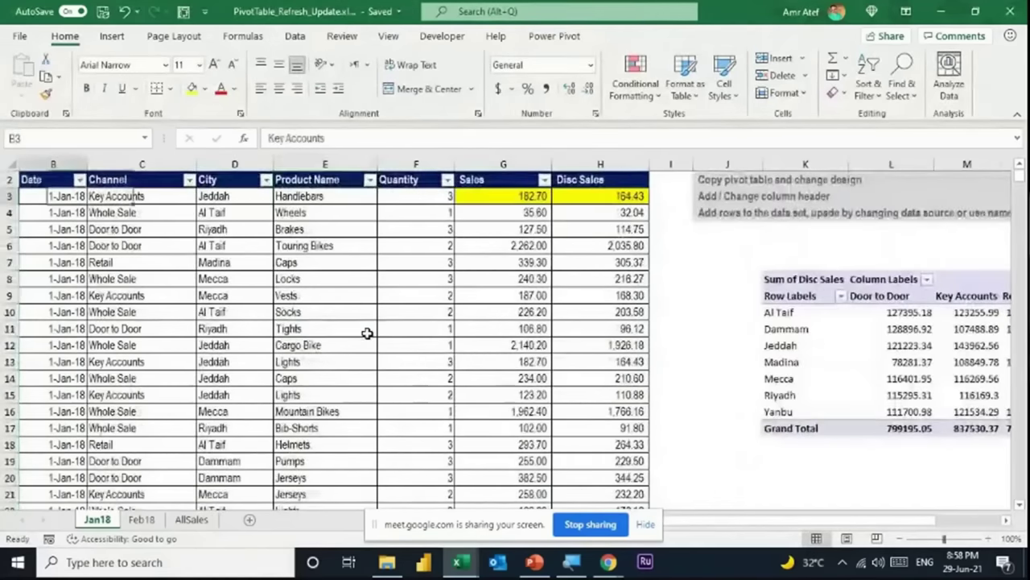
key("Down")
key("Down")
key("Down")
key("Down")
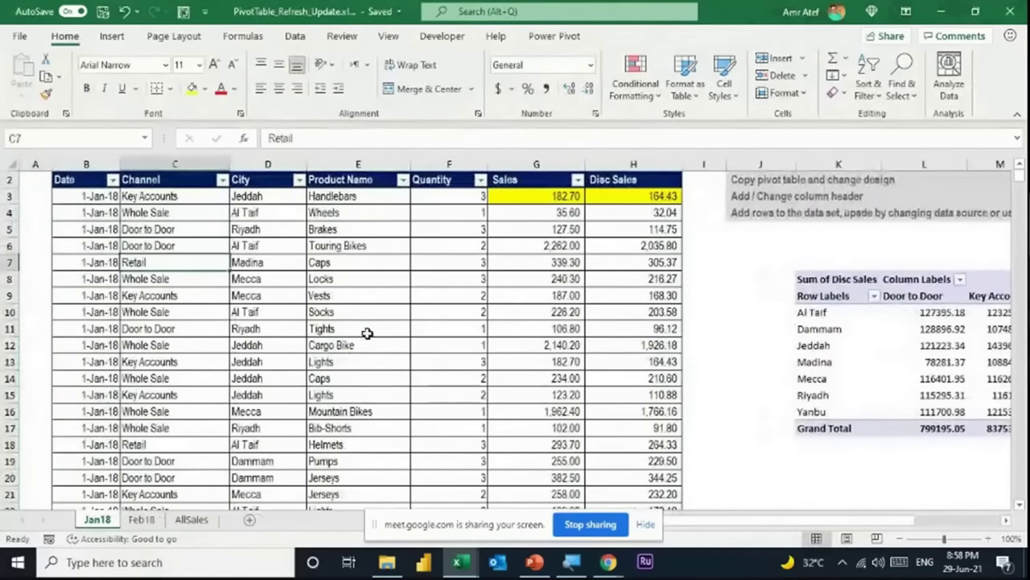
key("ctrl+a")
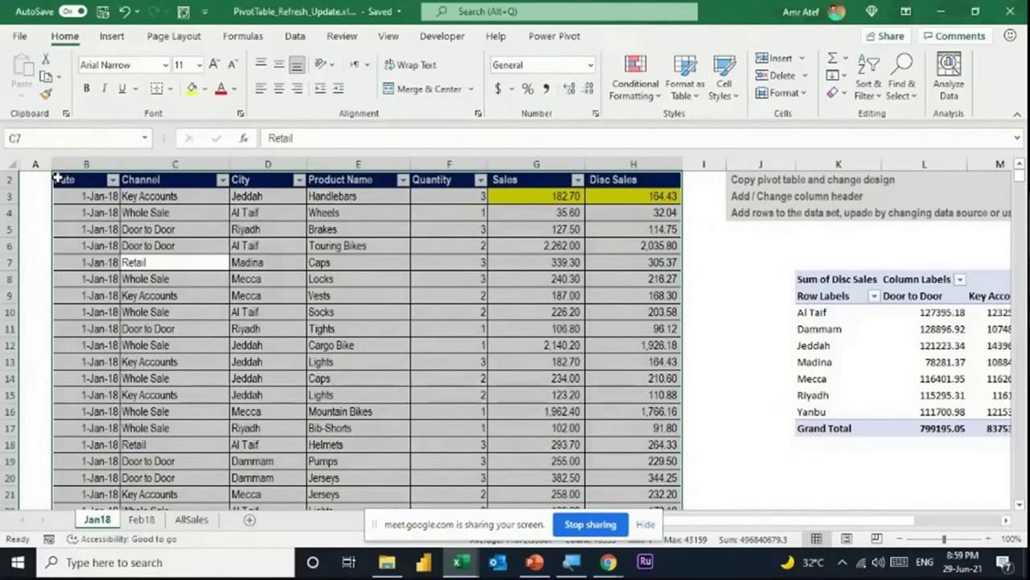
Define the workbook-scoped name Jan_Feb_Sales for the selected range B2:H11220 on the Jan18 sheet.
left_click(24, 138)
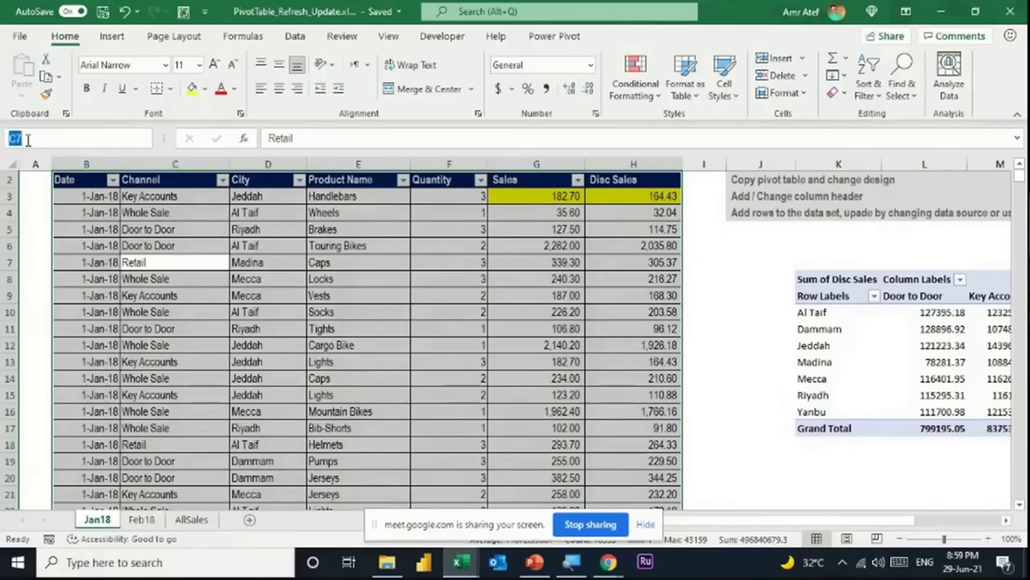
key("Escape")
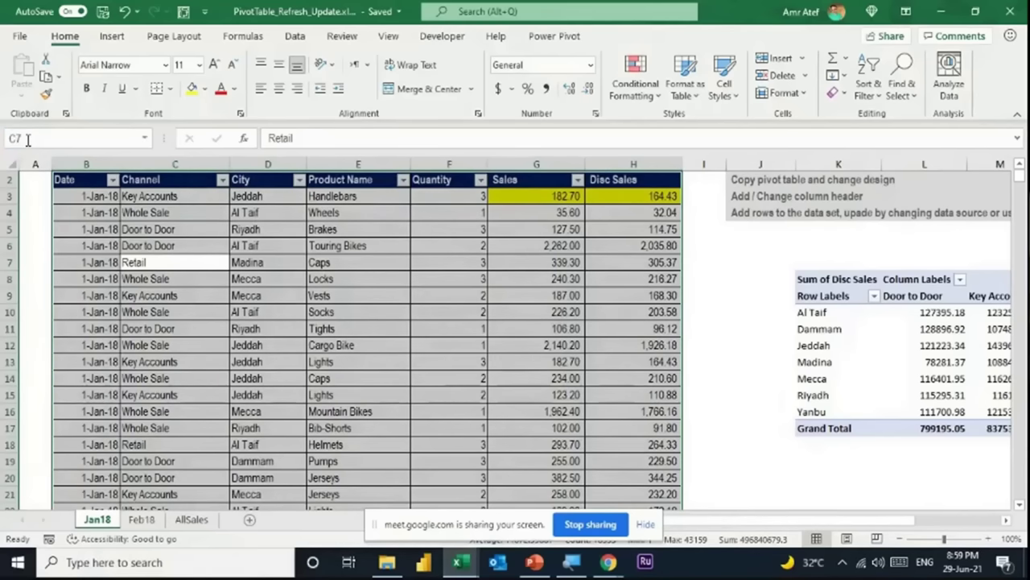
left_click(244, 36)
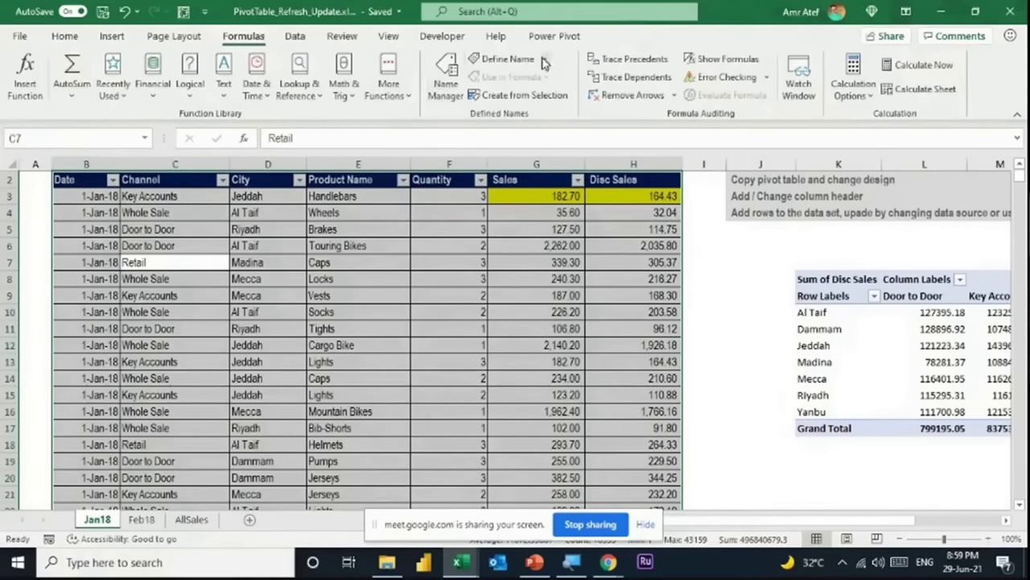
left_click(507, 61)
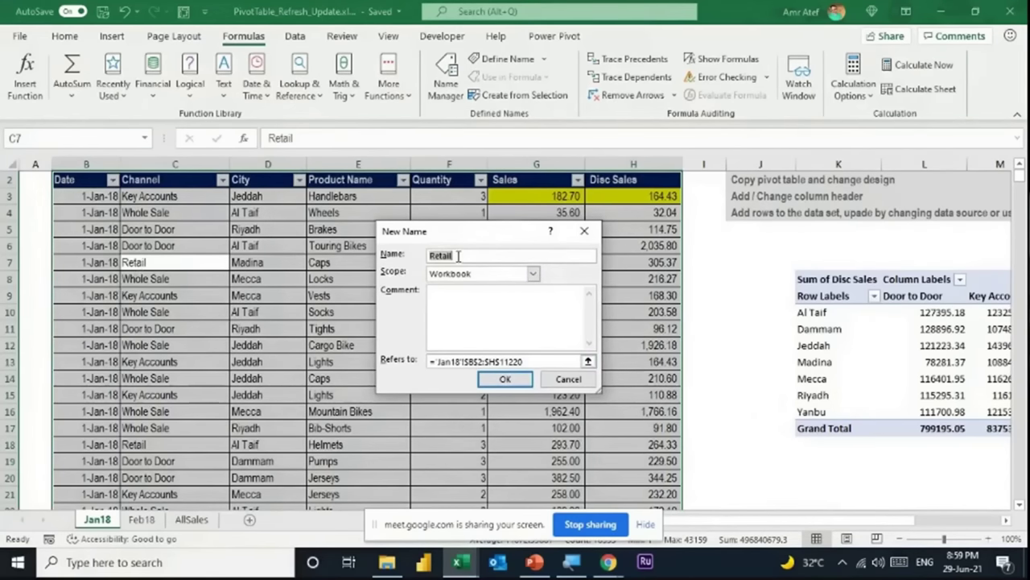
type("Jan_Feb_Sales")
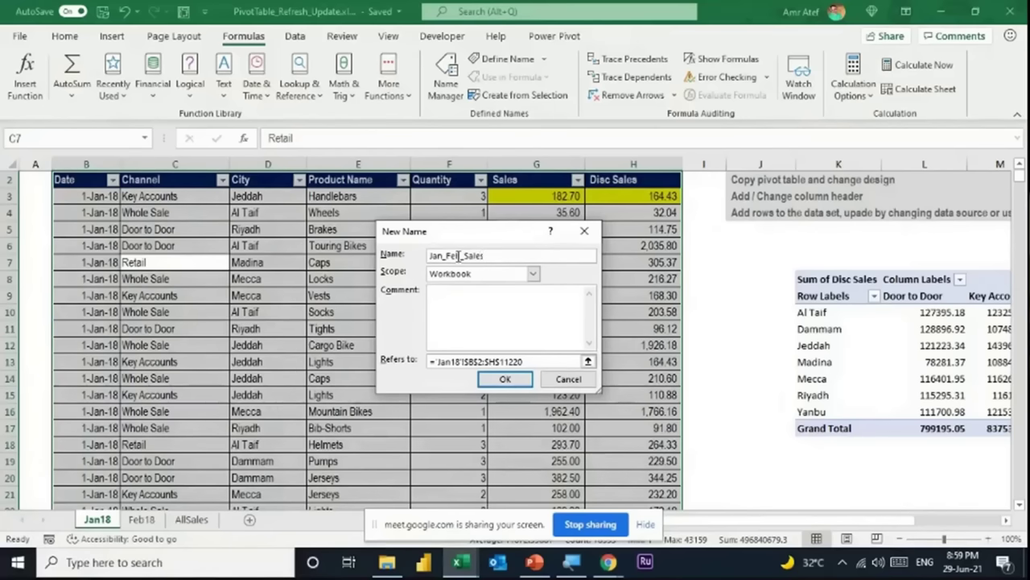
left_click(506, 381)
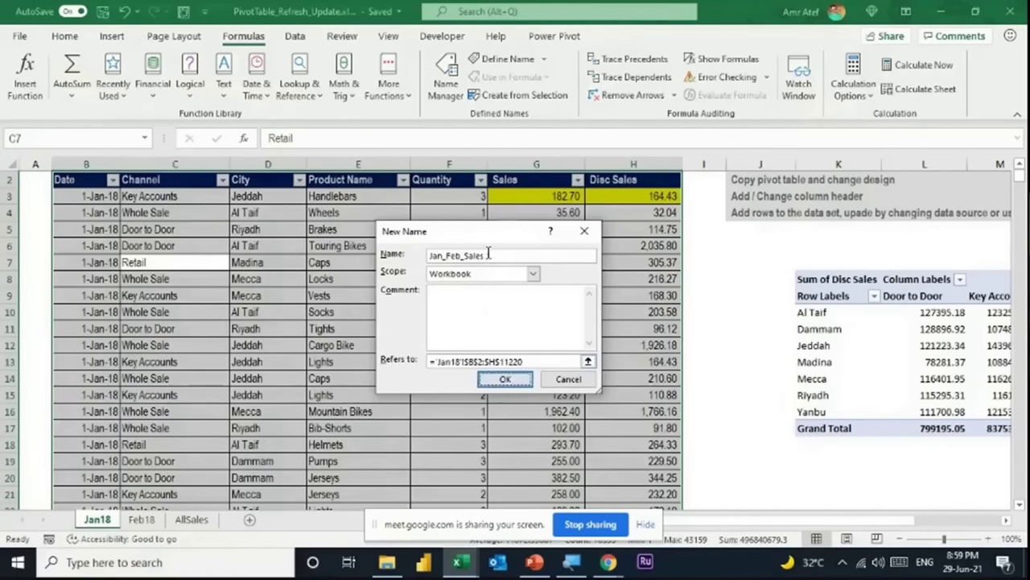
left_click_drag(488, 256, 431, 256)
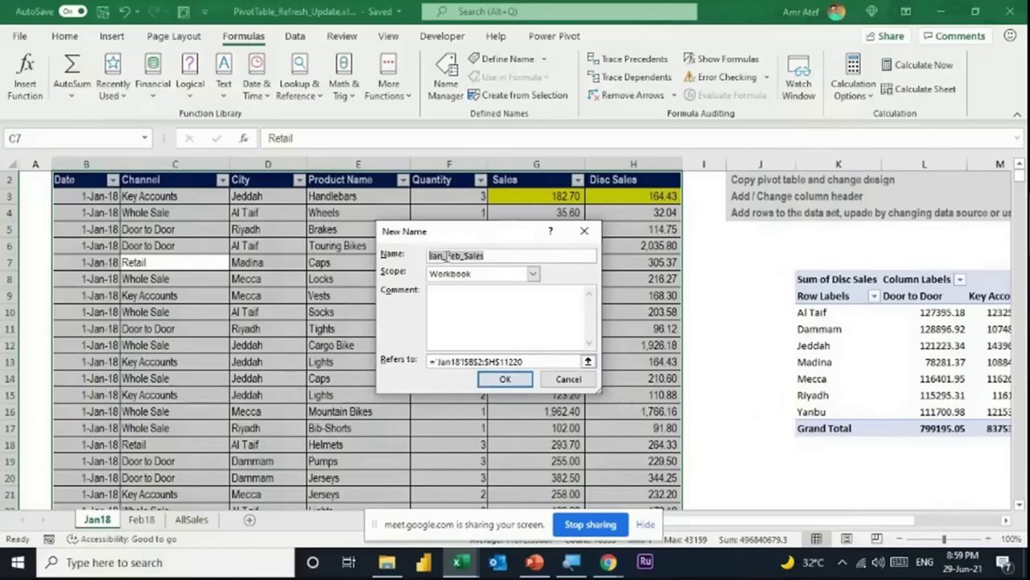
left_click(504, 379)
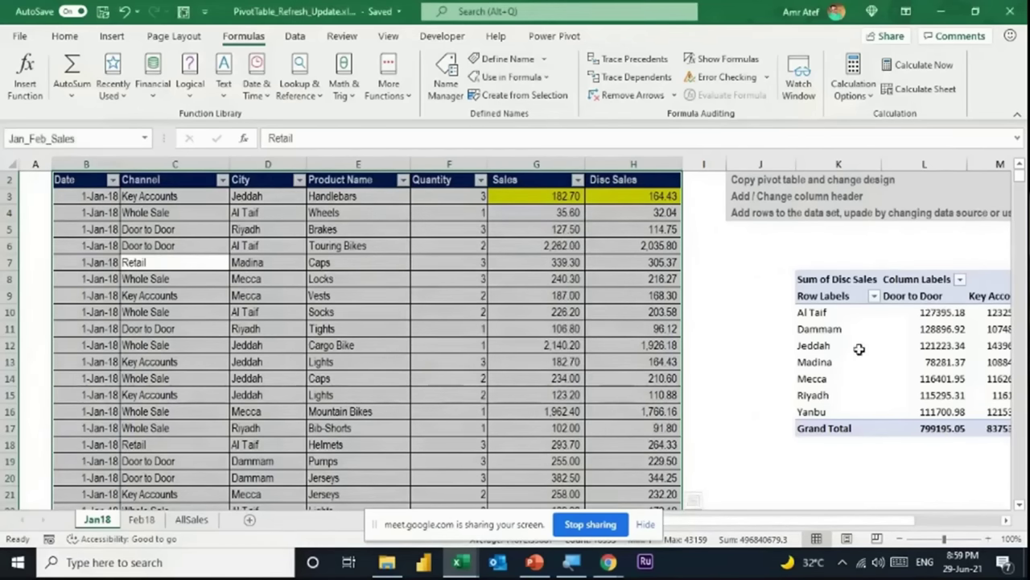
Change the pivot table's data source to the named range Jan_Feb_Sales.
left_click(858, 346)
scroll(724, 487, "right", 4)
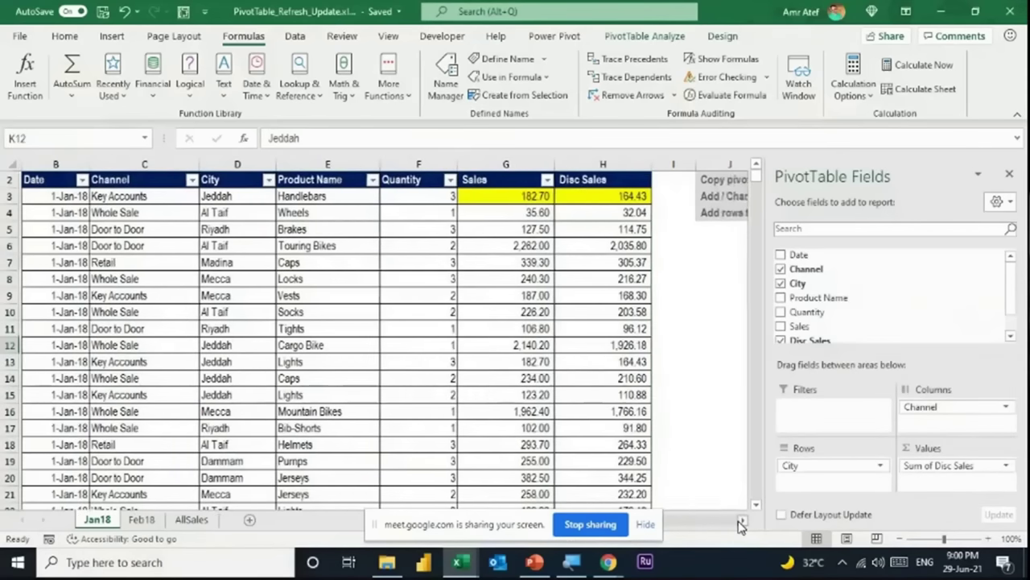
left_click(624, 37)
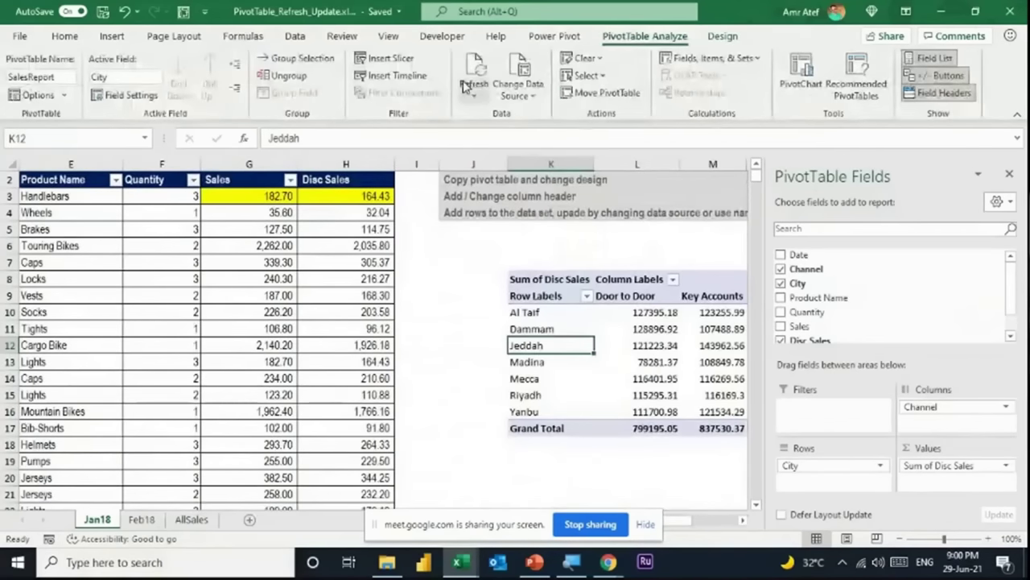
left_click(520, 71)
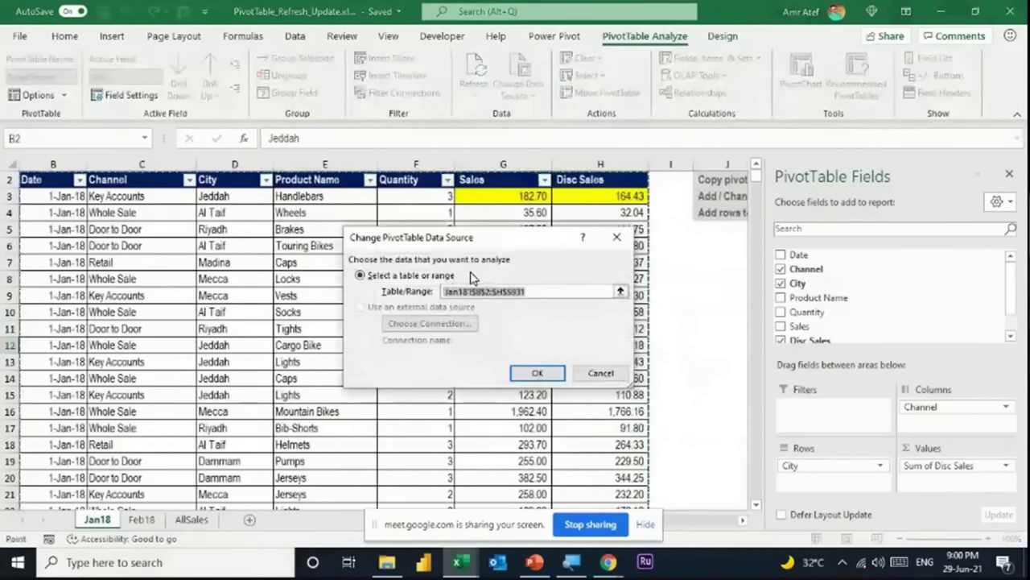
type("Jan_Feb_Sales")
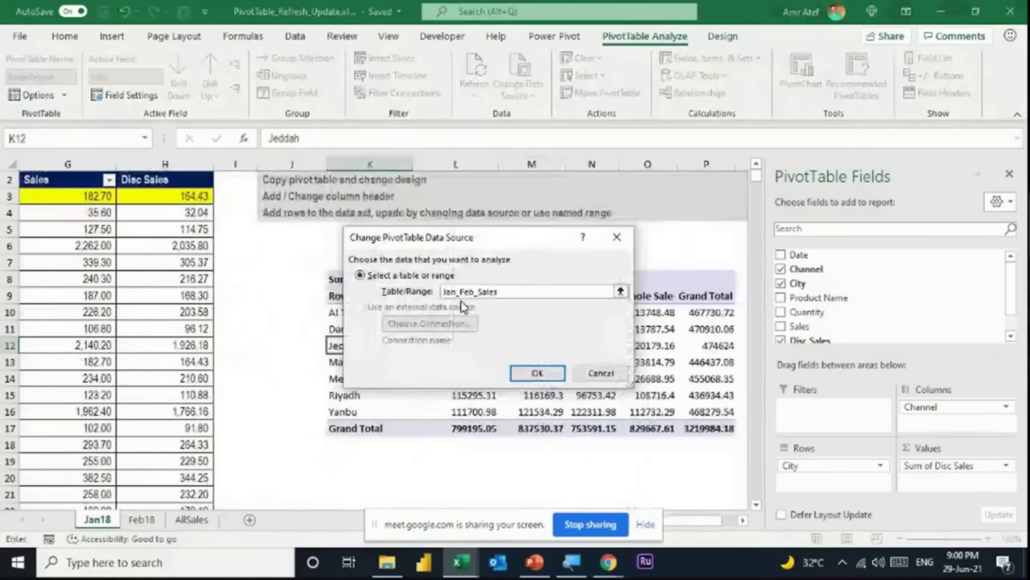
left_click(537, 375)
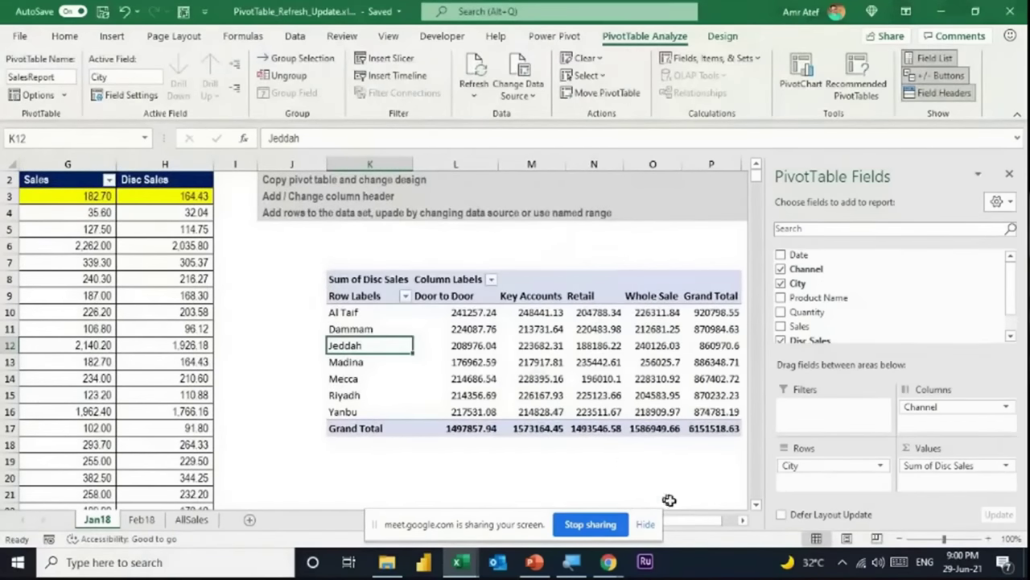
Add Date as the pivot table's report filter and filter it to 24-Feb-18.
left_click(743, 520)
left_click_drag(809, 457, 837, 406)
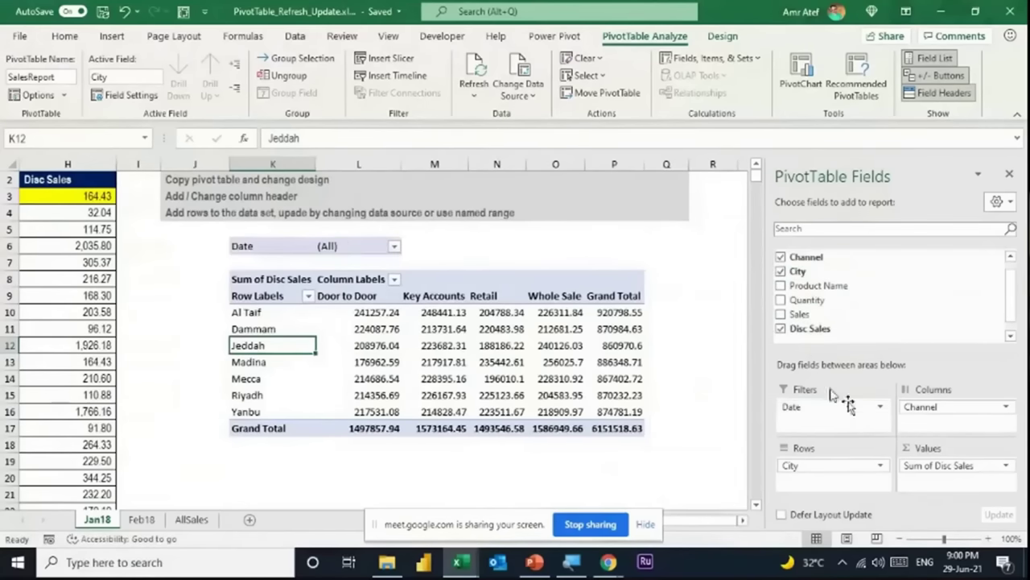
left_click(397, 244)
left_click_drag(392, 297, 389, 380)
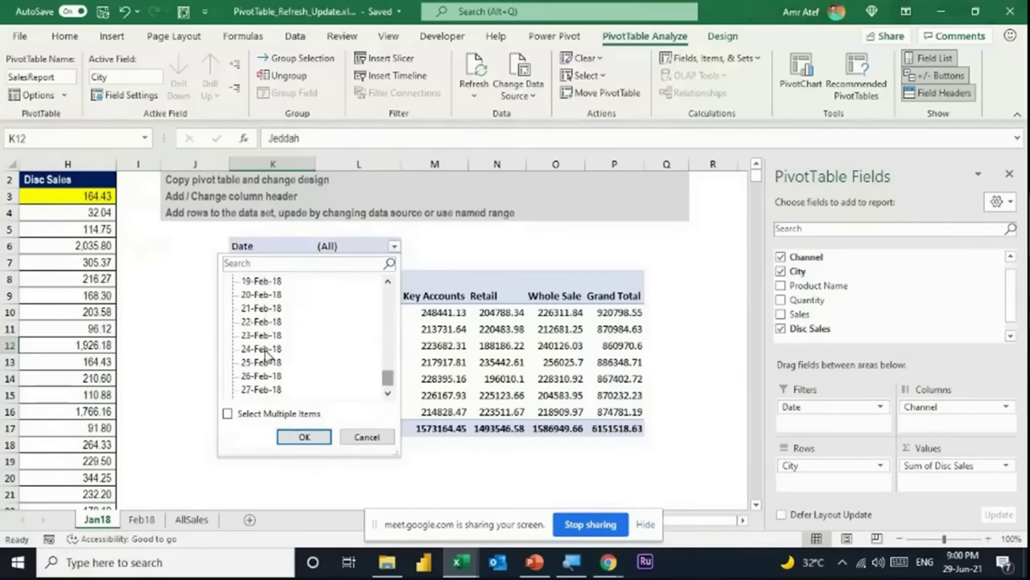
left_click(269, 348)
left_click(304, 437)
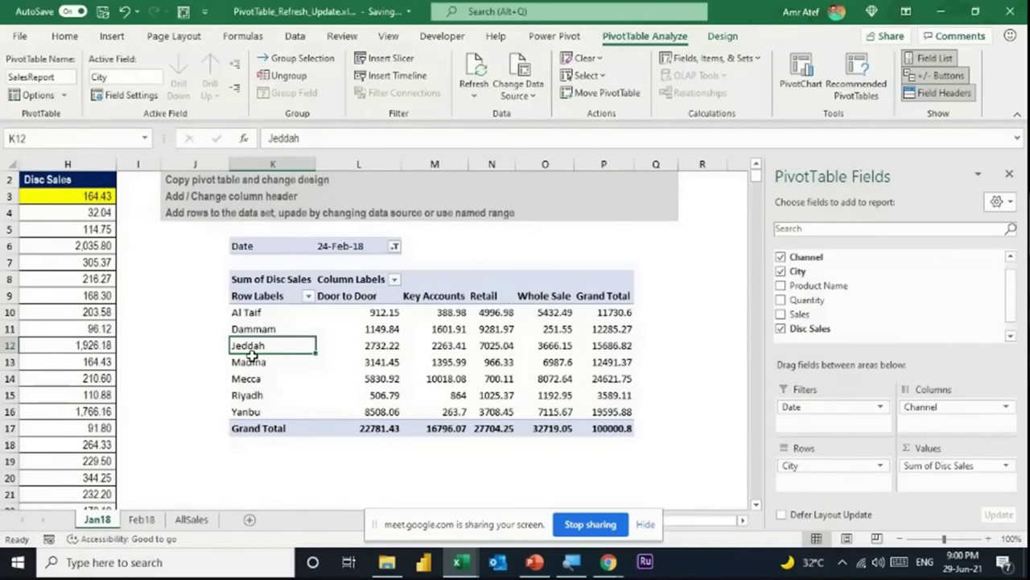
Review the pivot table's data source setting and close it without changes.
left_click(520, 71)
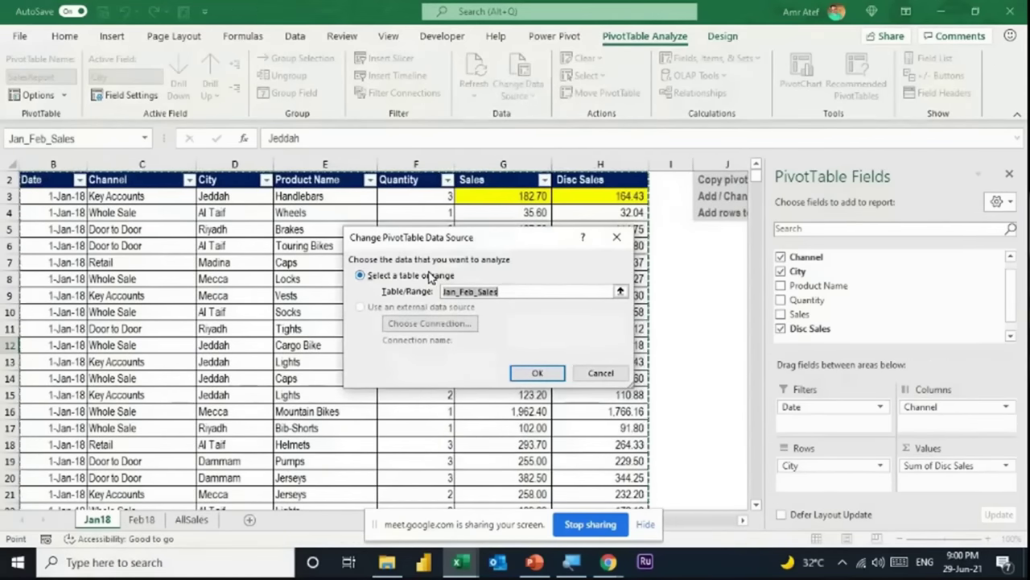
left_click(610, 374)
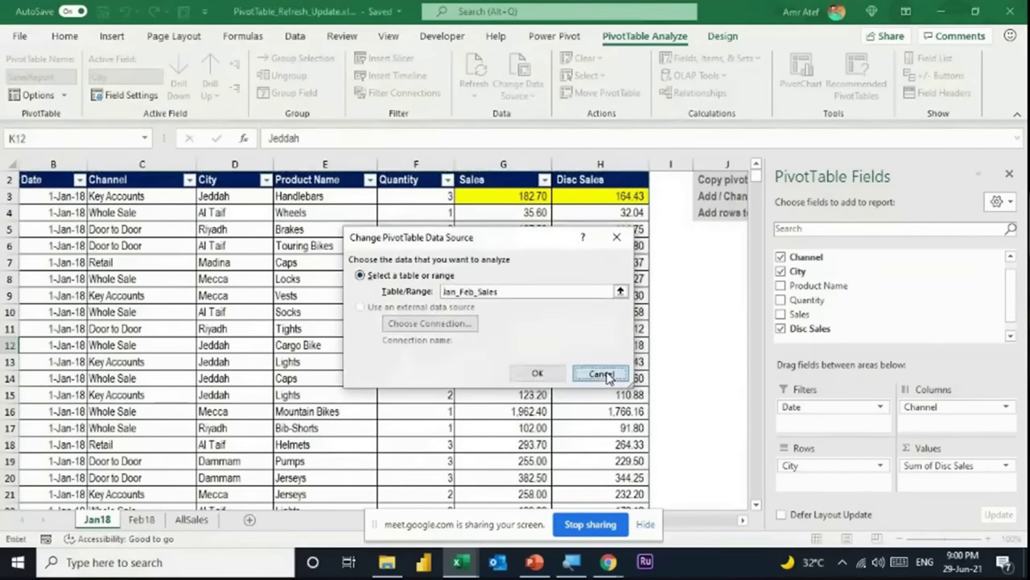
left_click(743, 521)
left_click(742, 521)
left_click(743, 521)
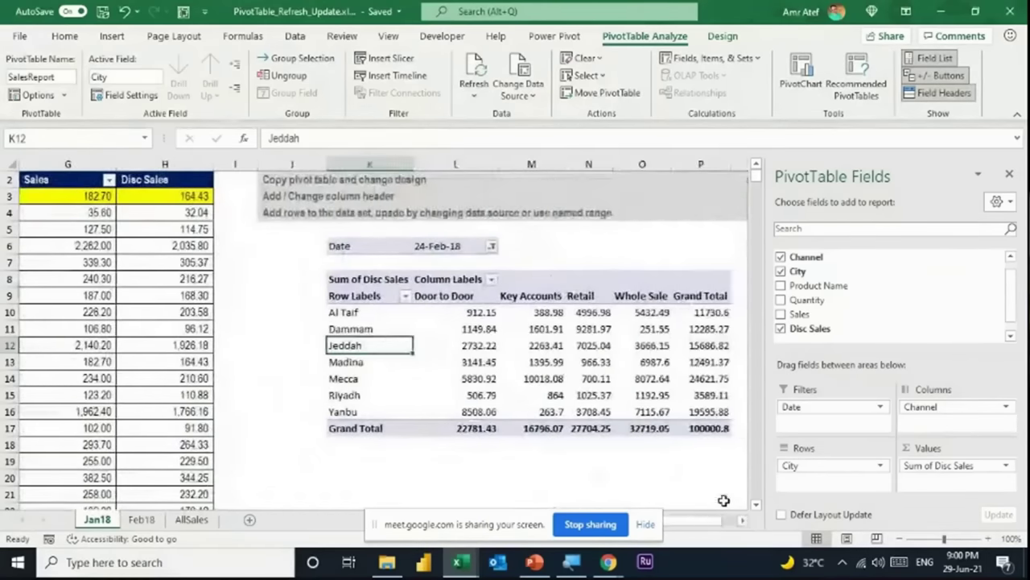
Delete the Dic Revenue column G from the AllSales sheet.
left_click(192, 519)
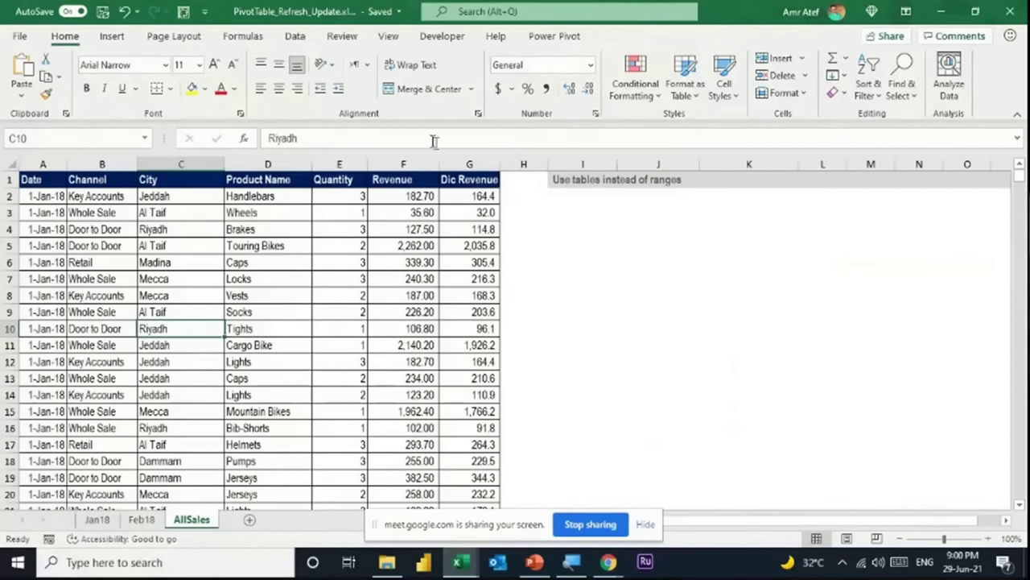
left_click(471, 164)
type("=")
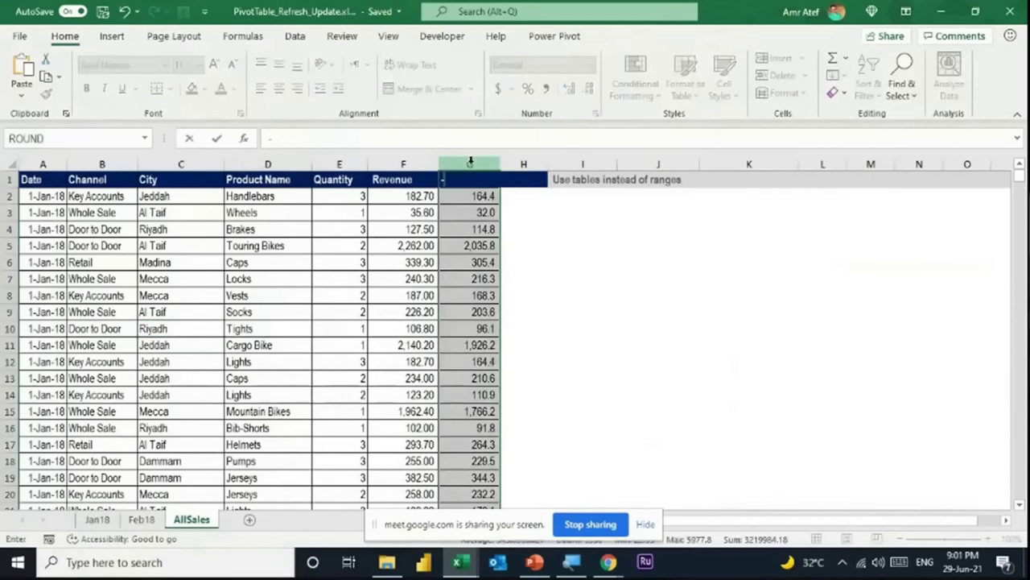
key("Escape")
key("ctrl+minus")
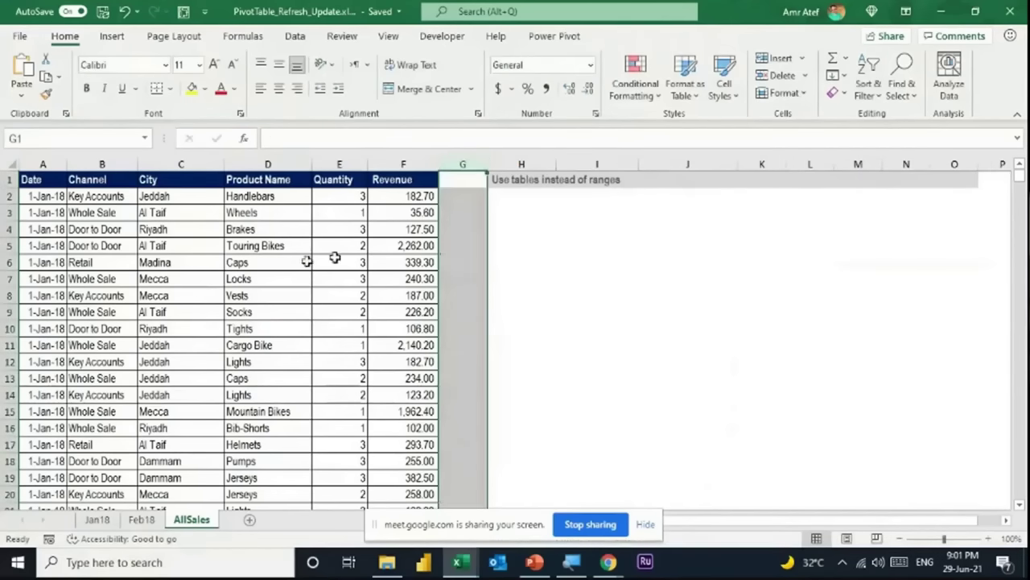
Convert the AllSales data range A1:F5930 into a table with headers.
left_click(113, 246)
left_click(178, 319)
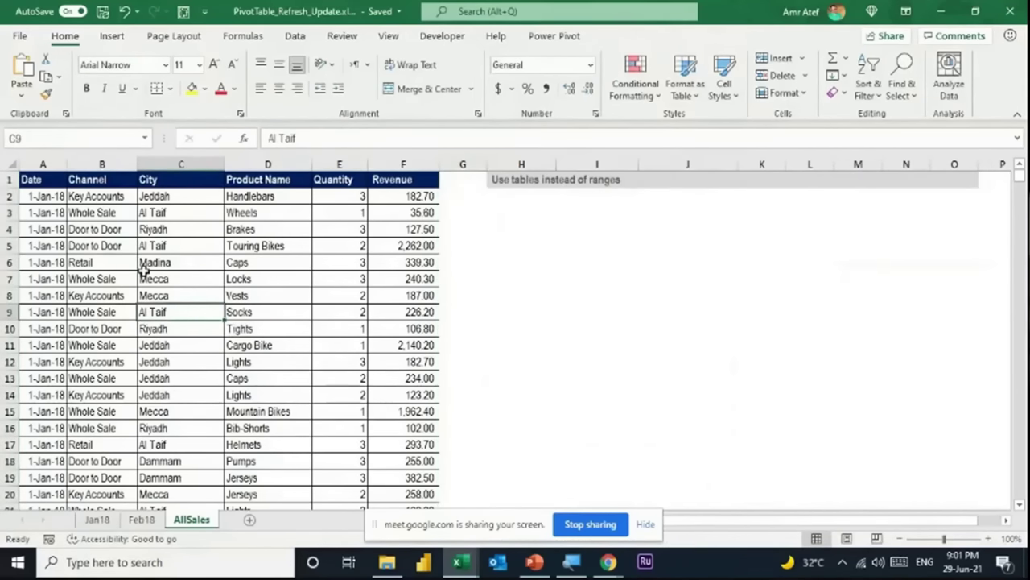
key("ctrl+t")
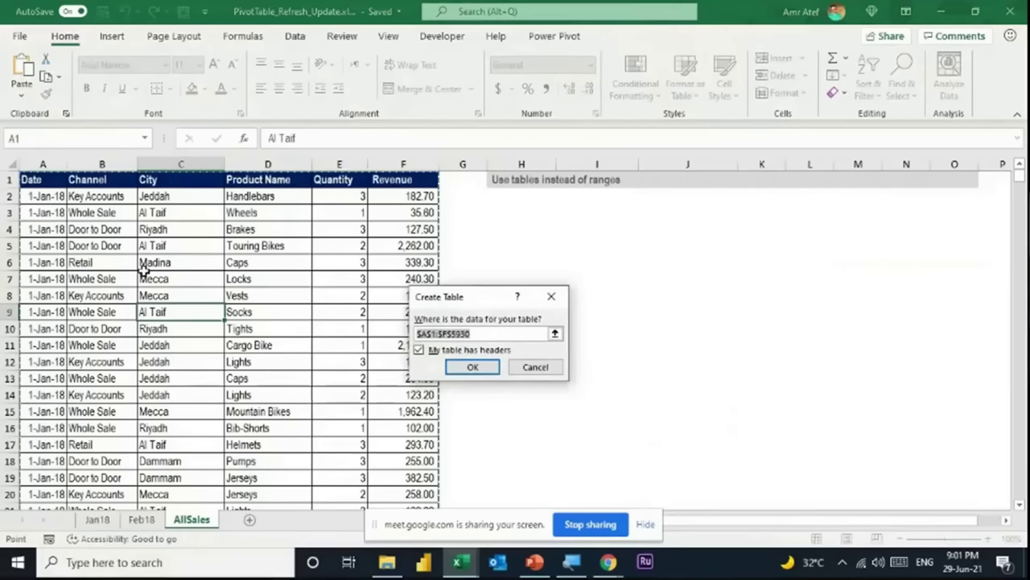
left_click(486, 366)
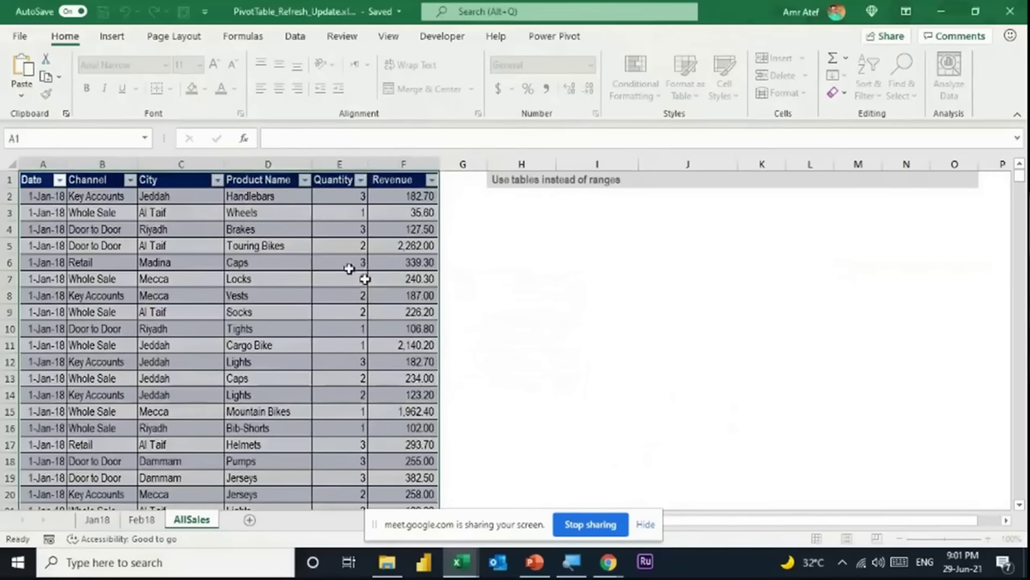
Name the new sales data table AllSales.
left_click(39, 77)
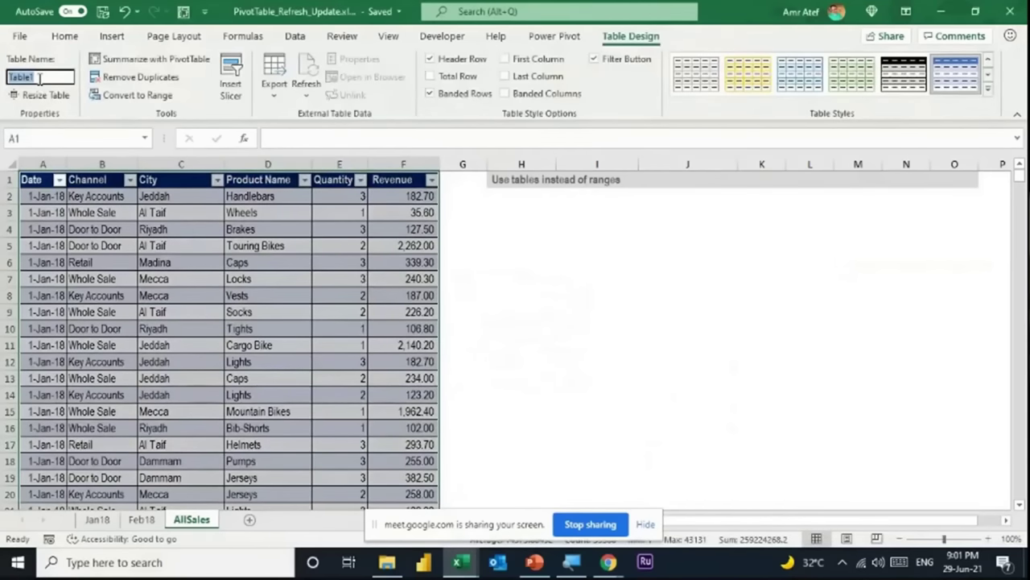
type("AllSales")
left_click(267, 279)
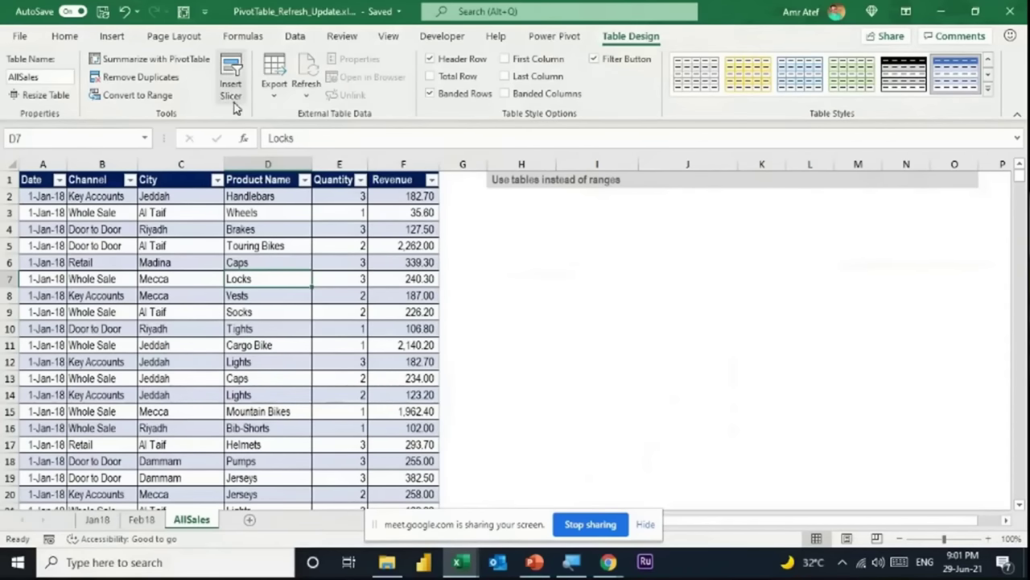
Create a pivot table from the AllSales table on the existing worksheet at cell I5 of the AllSales sheet.
left_click(145, 64)
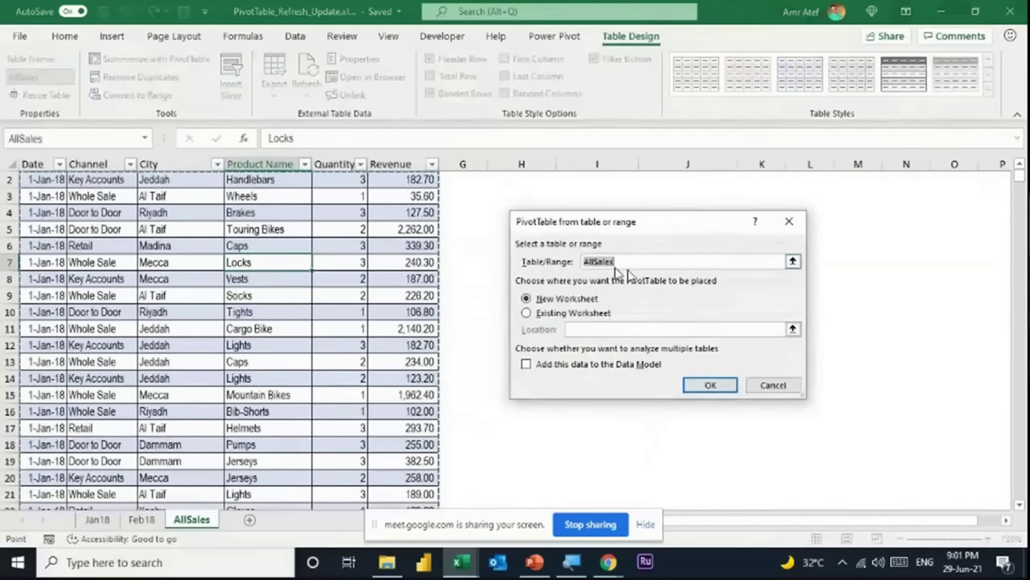
left_click(566, 315)
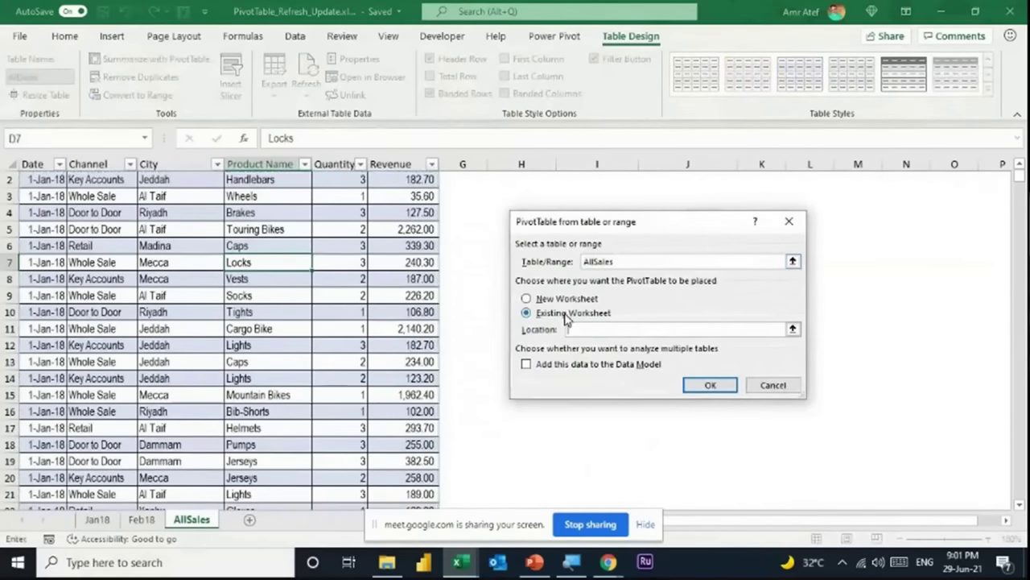
scroll(623, 206, "up", 1)
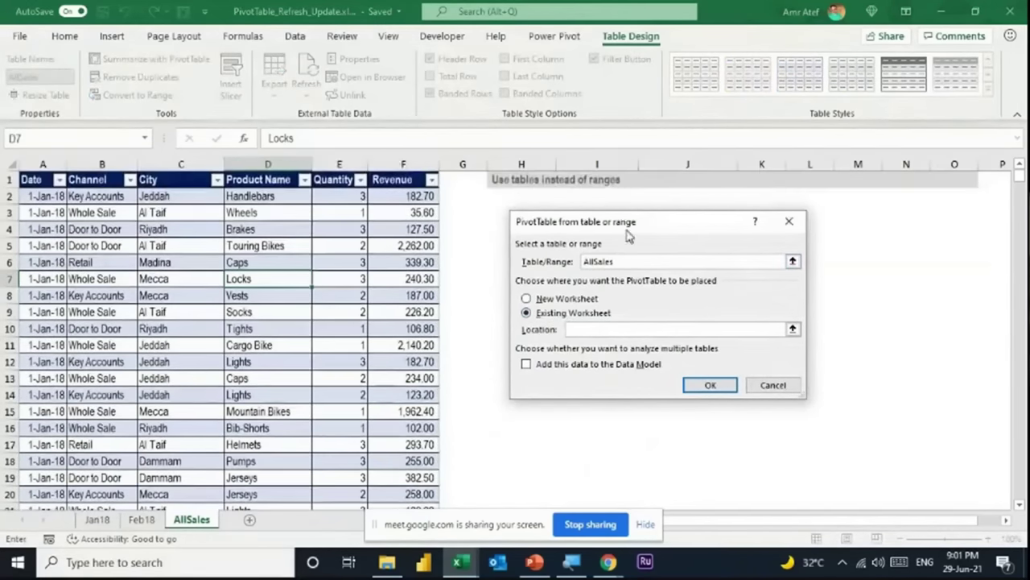
left_click_drag(625, 229, 742, 288)
left_click(564, 218)
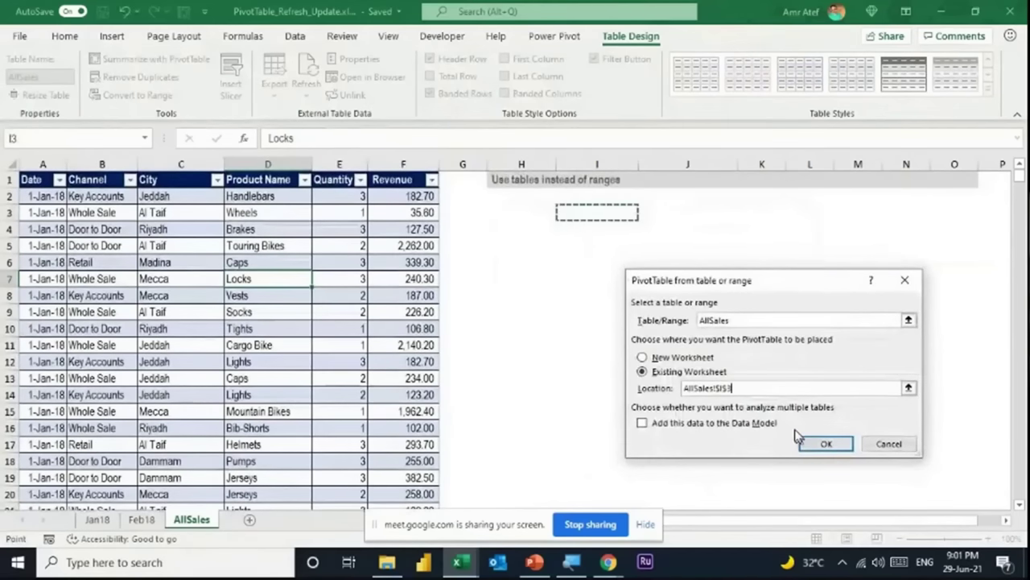
left_click(596, 246)
left_click(819, 447)
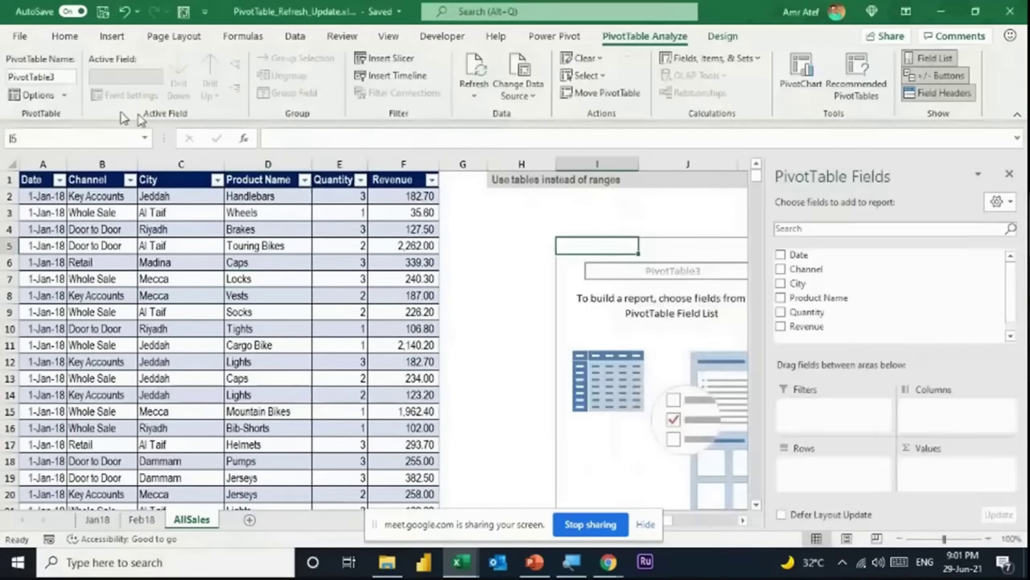
Rename the new pivot table as NewSalesReport.
left_click(57, 78)
type("NEw")
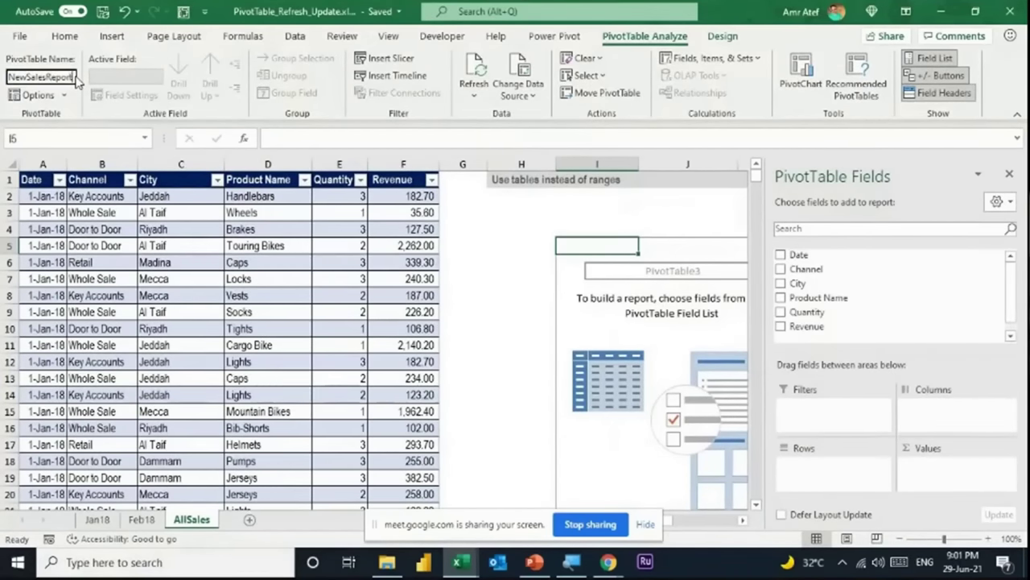
key("Return")
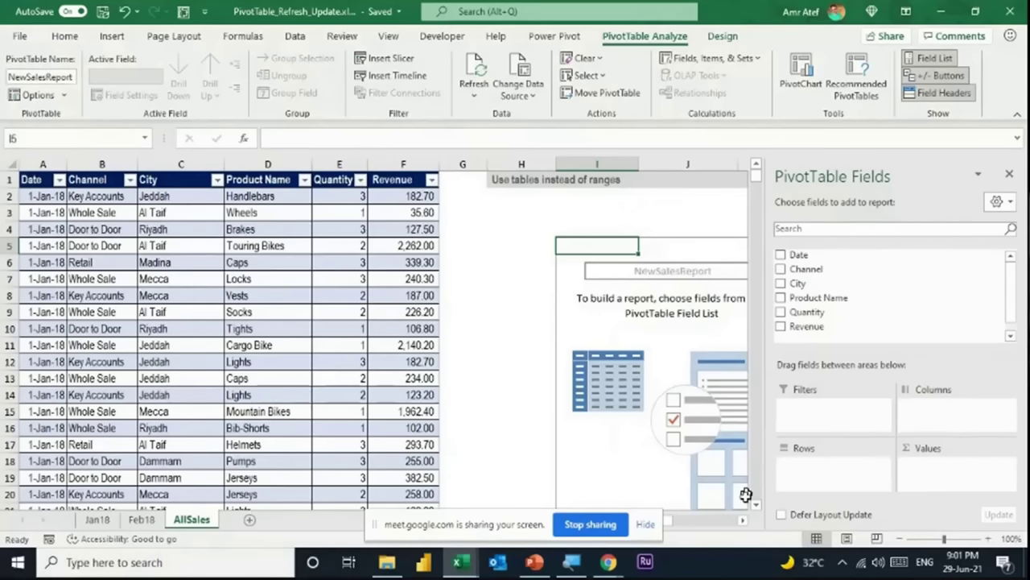
Lay out the pivot table with Channel as rows, City as columns and Revenue as summed values.
left_click(743, 523)
left_click(737, 521)
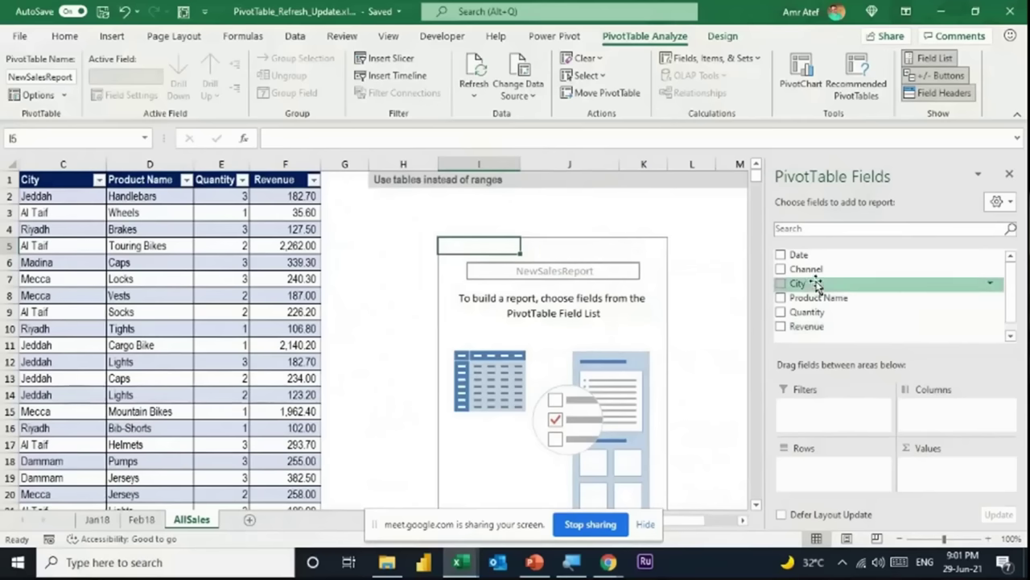
left_click_drag(821, 271, 948, 413)
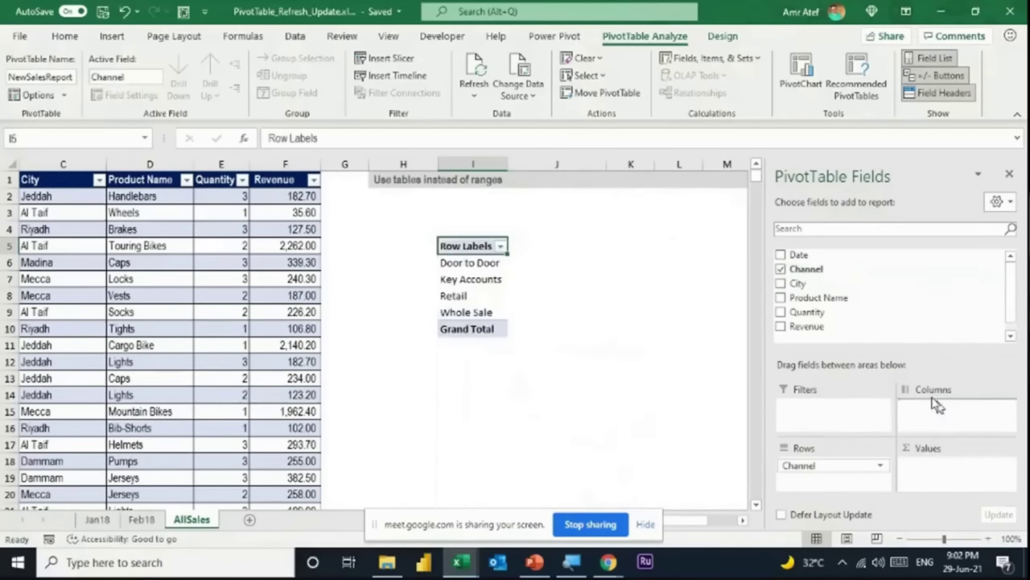
left_click_drag(808, 326, 947, 468)
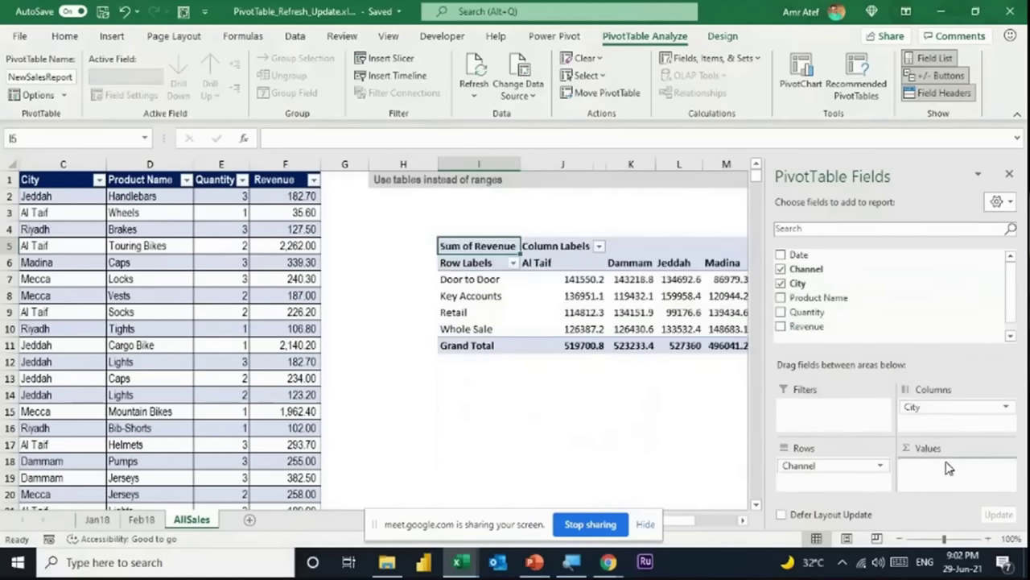
Format the Sum of Revenue values as Currency with the $ symbol and 0 decimal places.
right_click(594, 279)
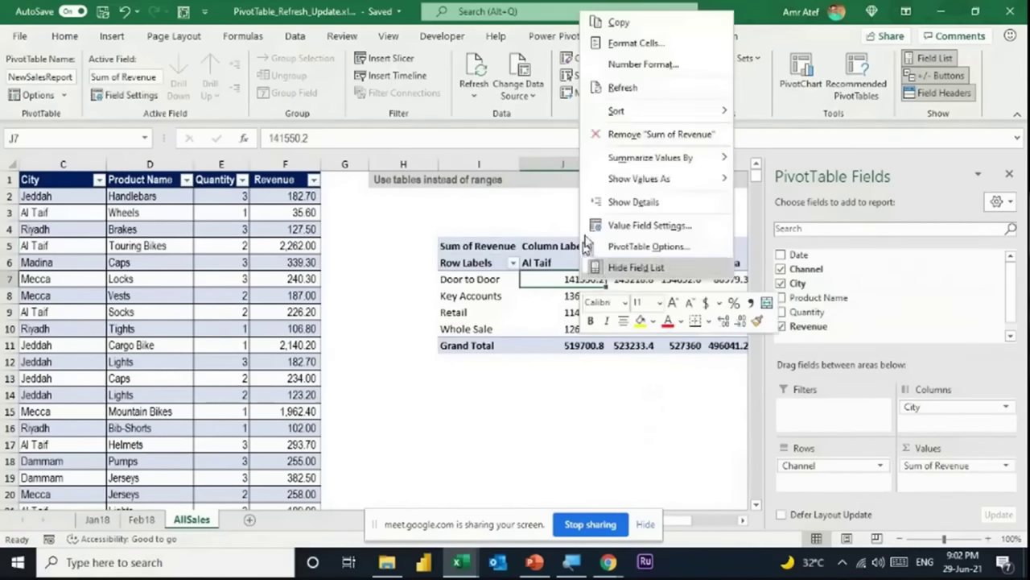
key("Escape")
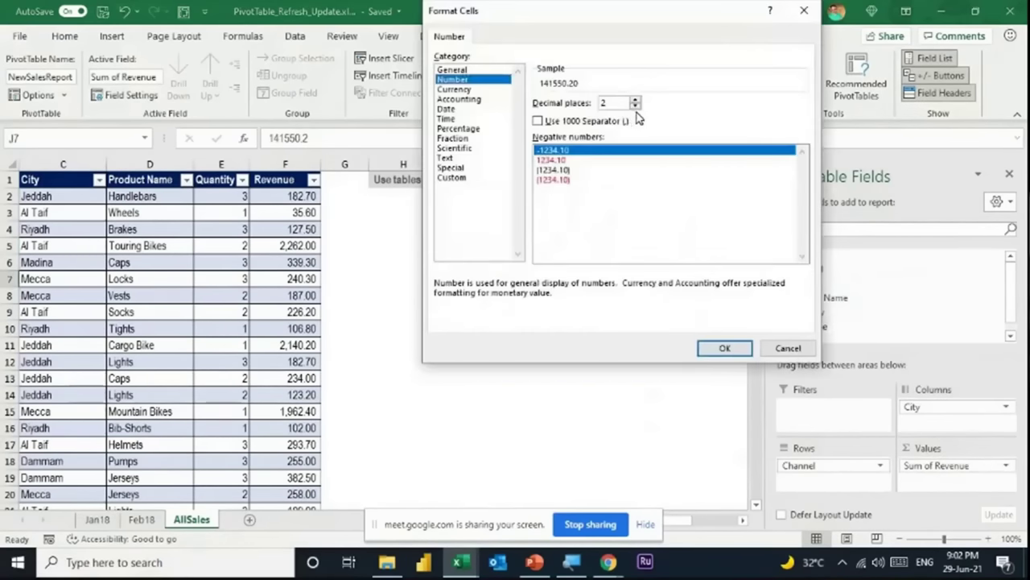
left_click(635, 106)
left_click(635, 106)
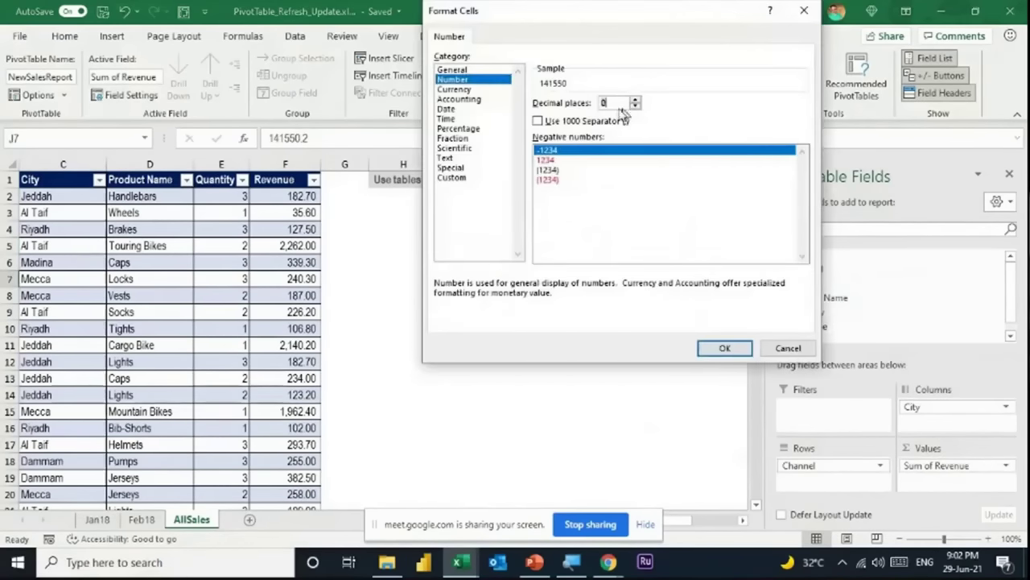
left_click(467, 89)
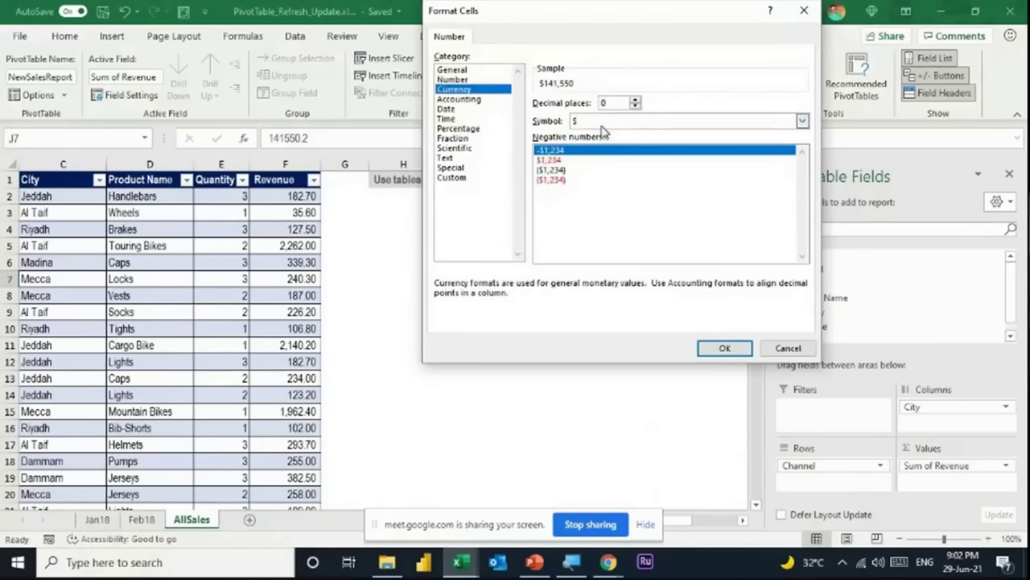
left_click(725, 348)
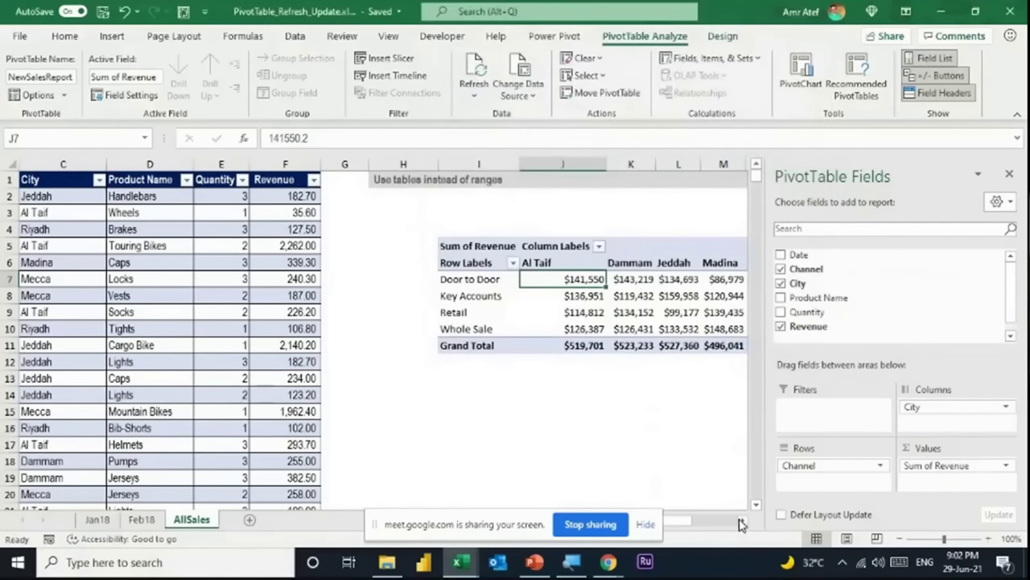
Insert a blank column at column H, between the sales table and the pivot table.
left_click(741, 524)
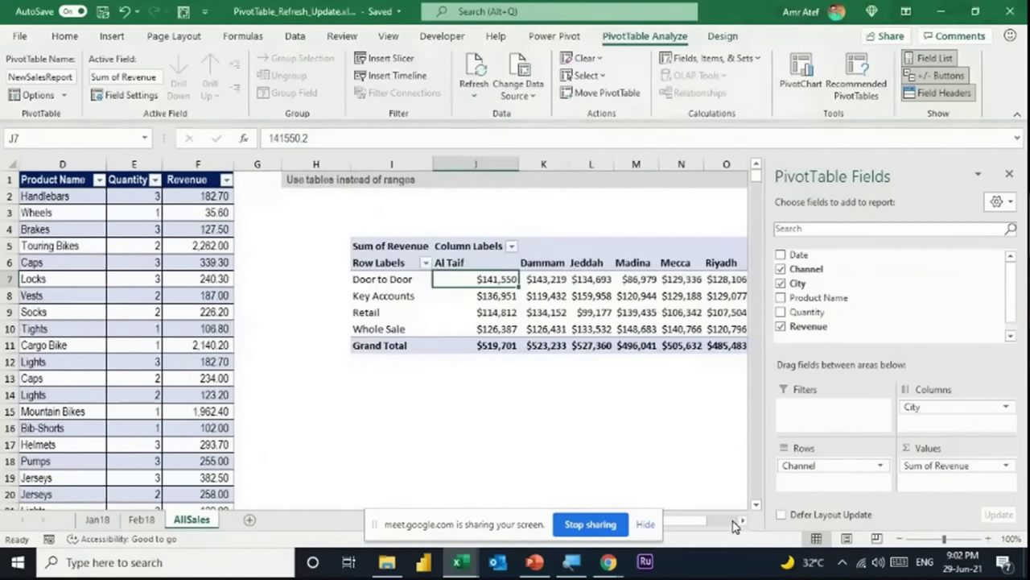
left_click(296, 163)
right_click(296, 164)
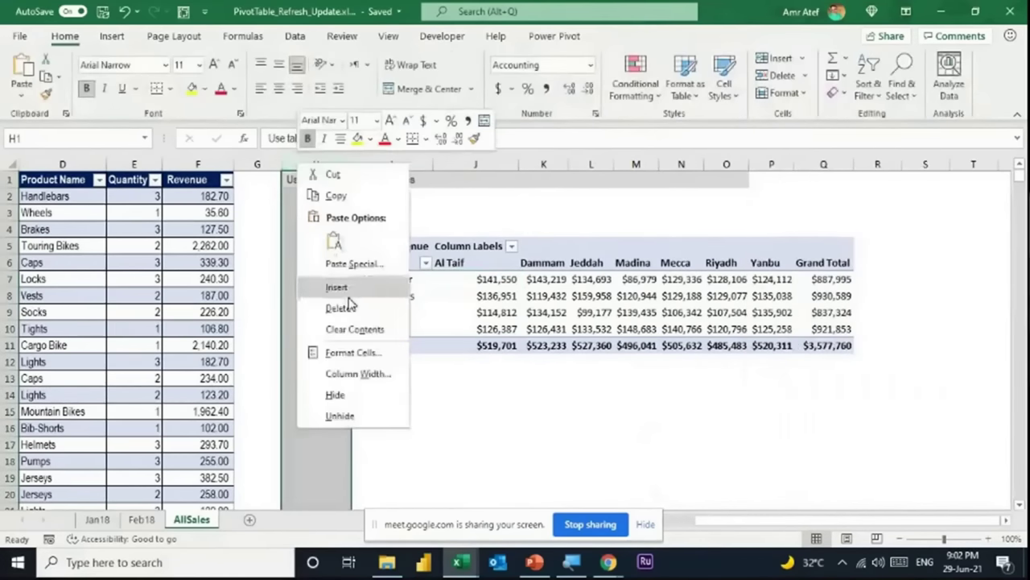
left_click(348, 289)
left_click(259, 182)
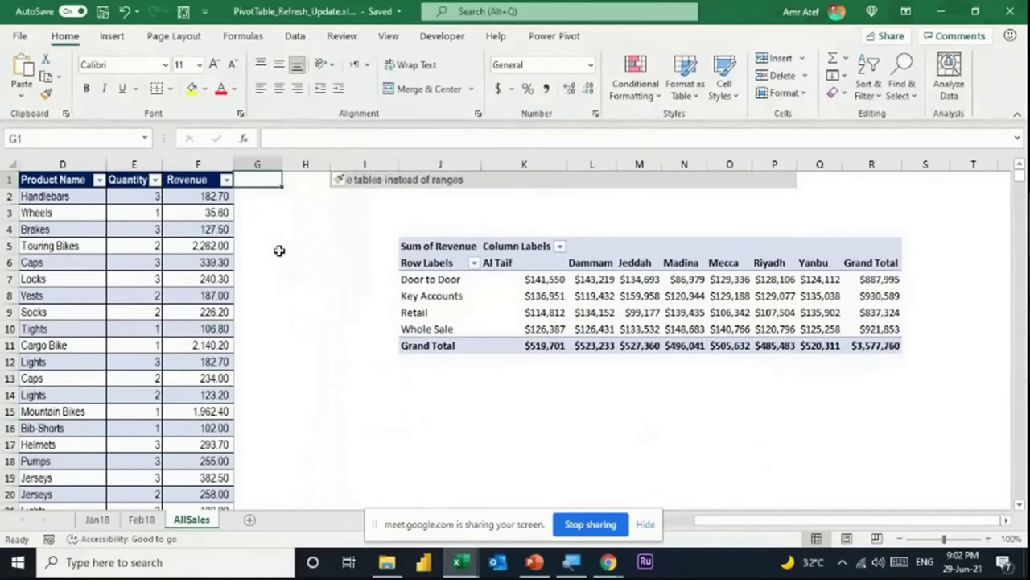
type("Disc Rev")
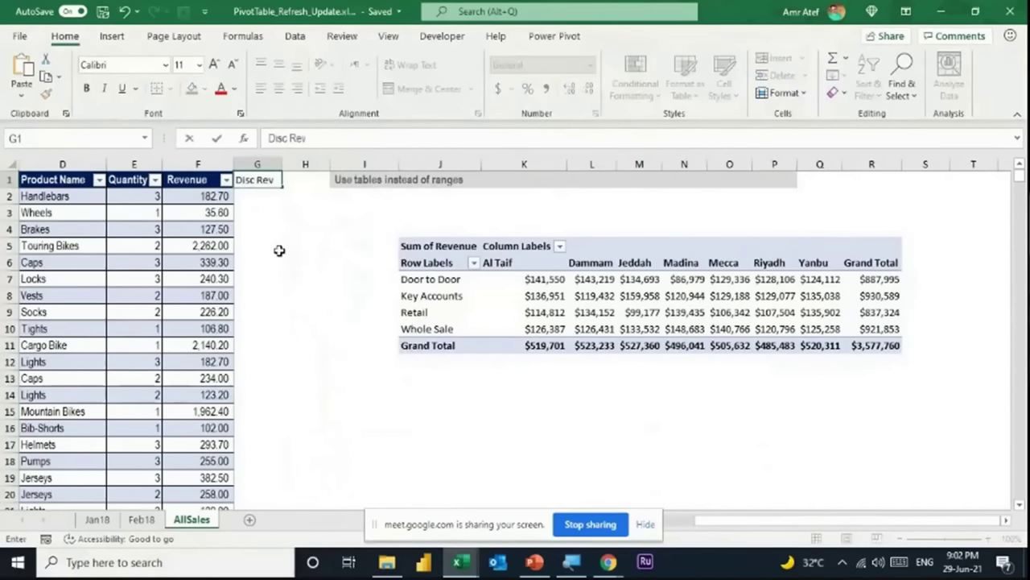
key("Return")
type("=")
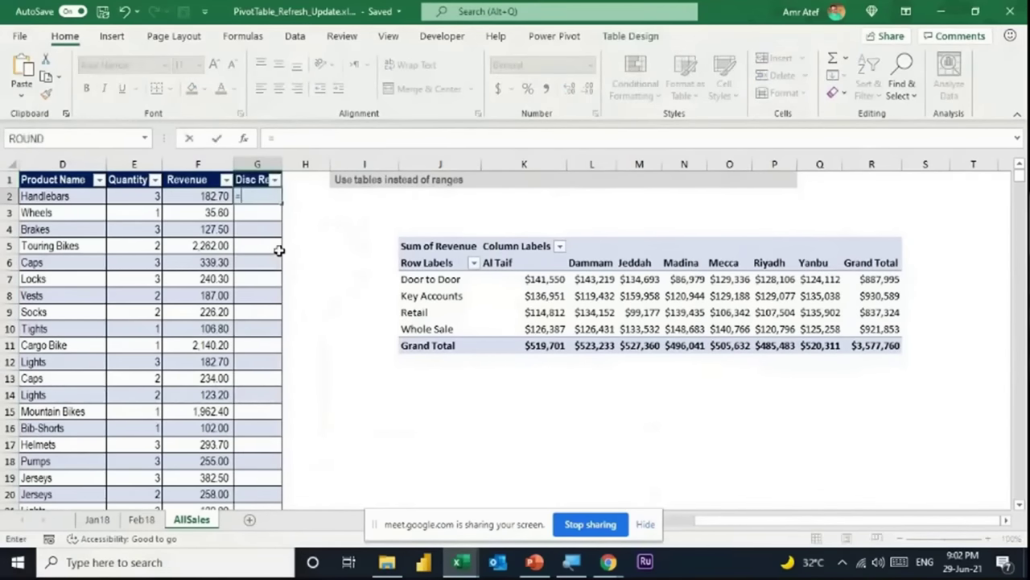
key("Left")
type("*.9")
key("Return")
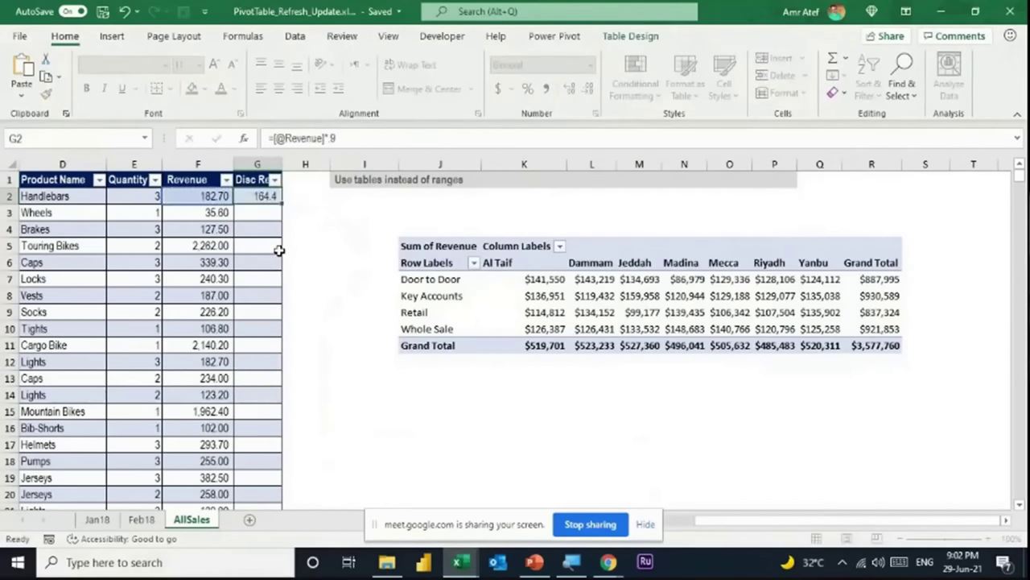
left_click(306, 227)
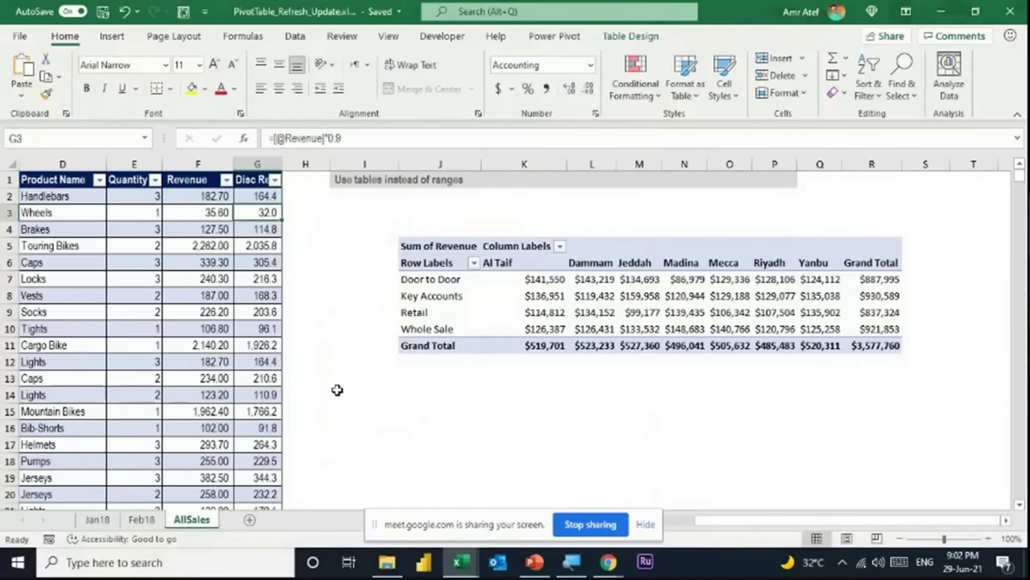
Refresh the NewSalesReport pivot table to pick up the new source column.
left_click(644, 292)
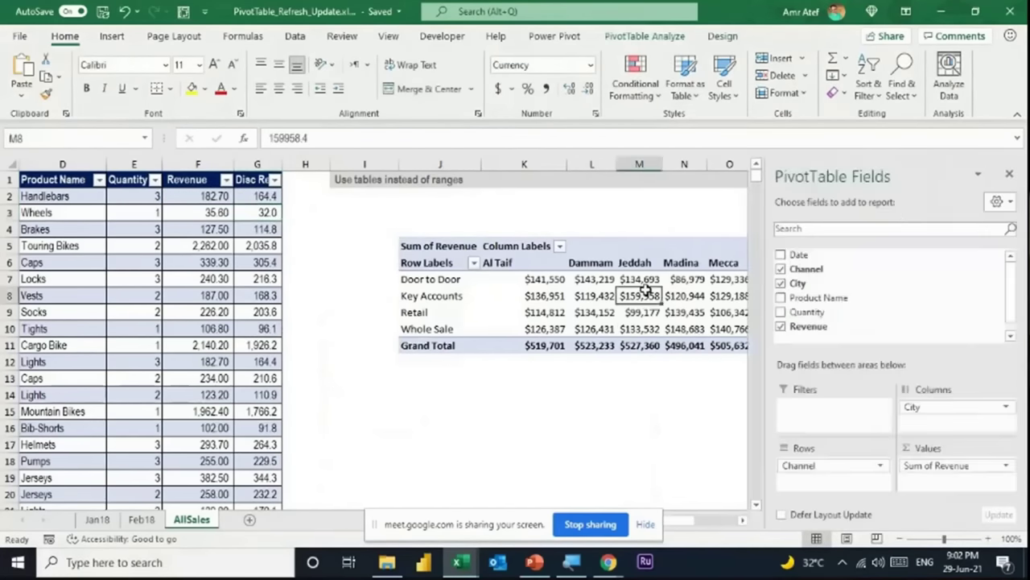
right_click(648, 293)
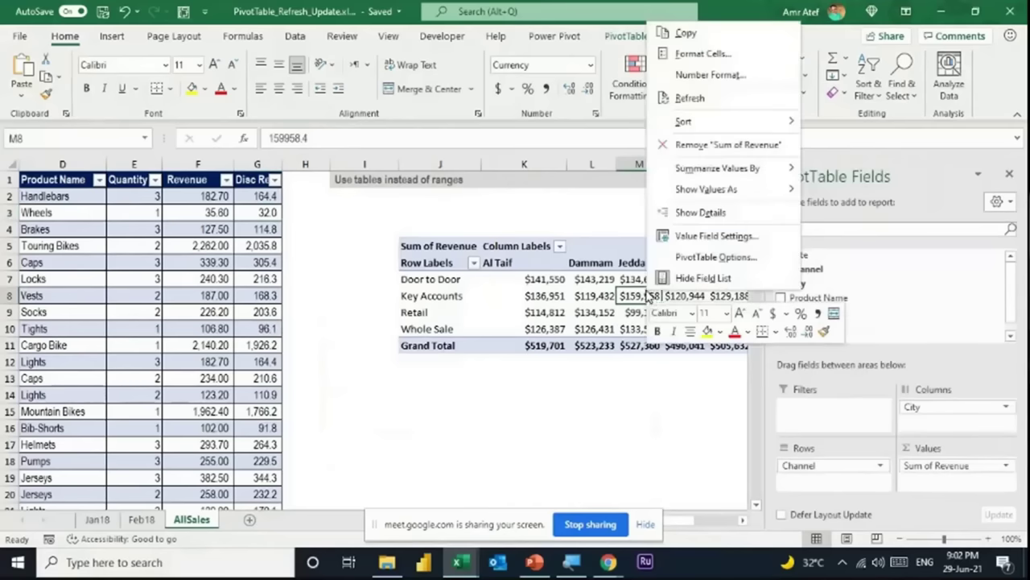
left_click(690, 98)
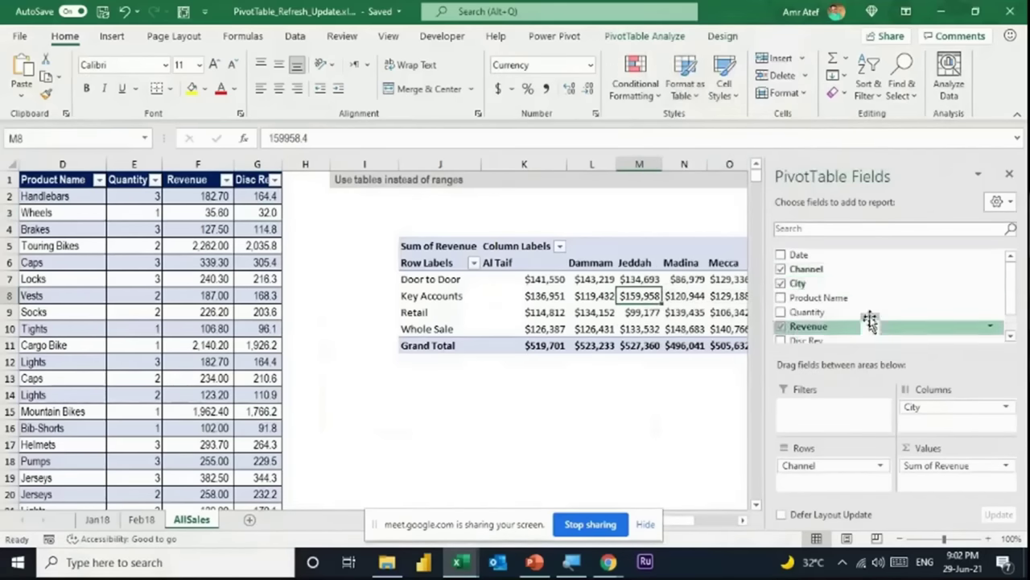
Remove City from the pivot table's columns and add Disc Rev as a second value field.
scroll(870, 320, "down", 1)
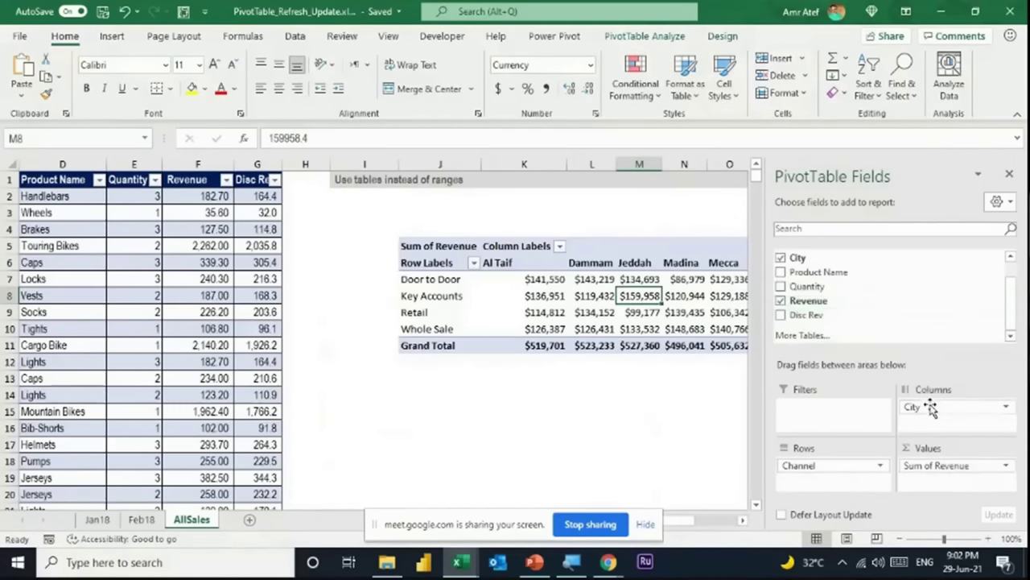
left_click_drag(931, 408, 693, 412)
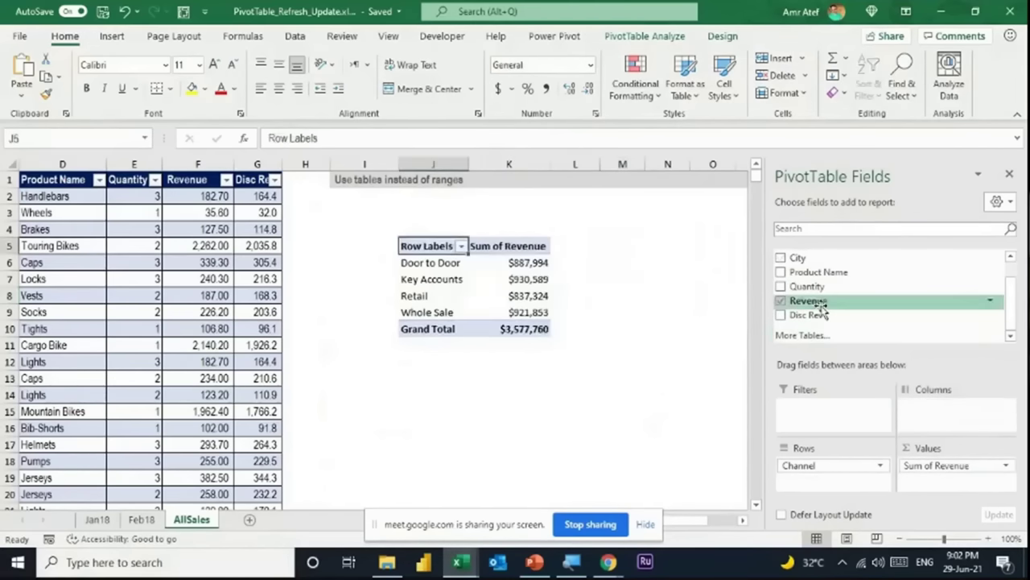
left_click_drag(821, 311, 940, 481)
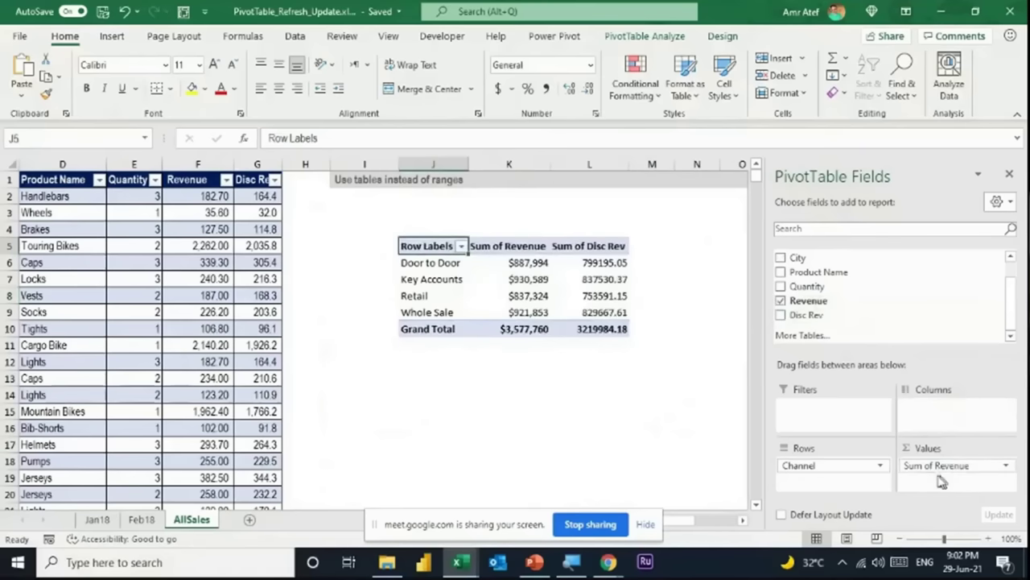
Format the Sum of Disc Rev values as Currency with the $ symbol and 0 decimal places.
right_click(628, 265)
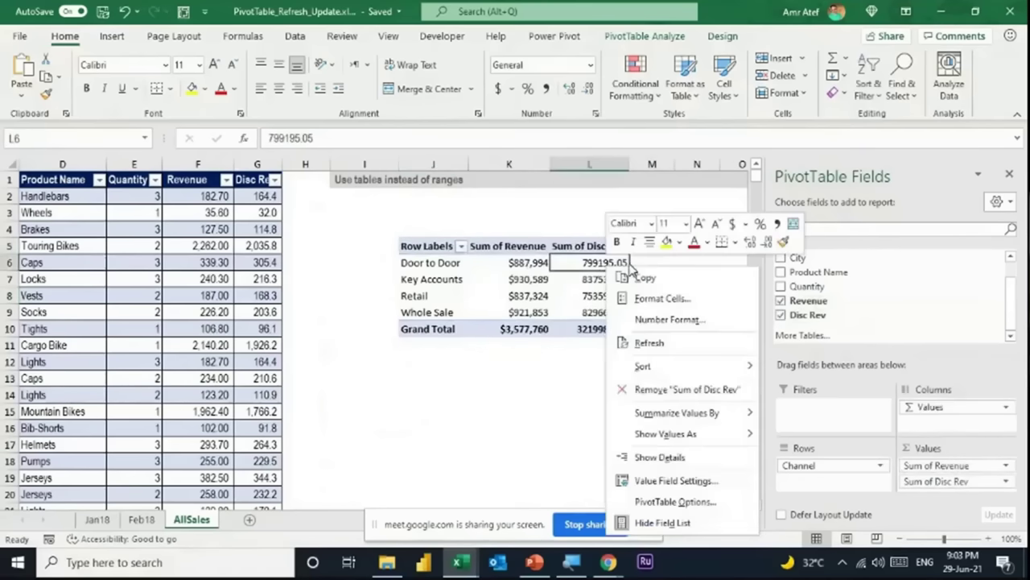
left_click(672, 319)
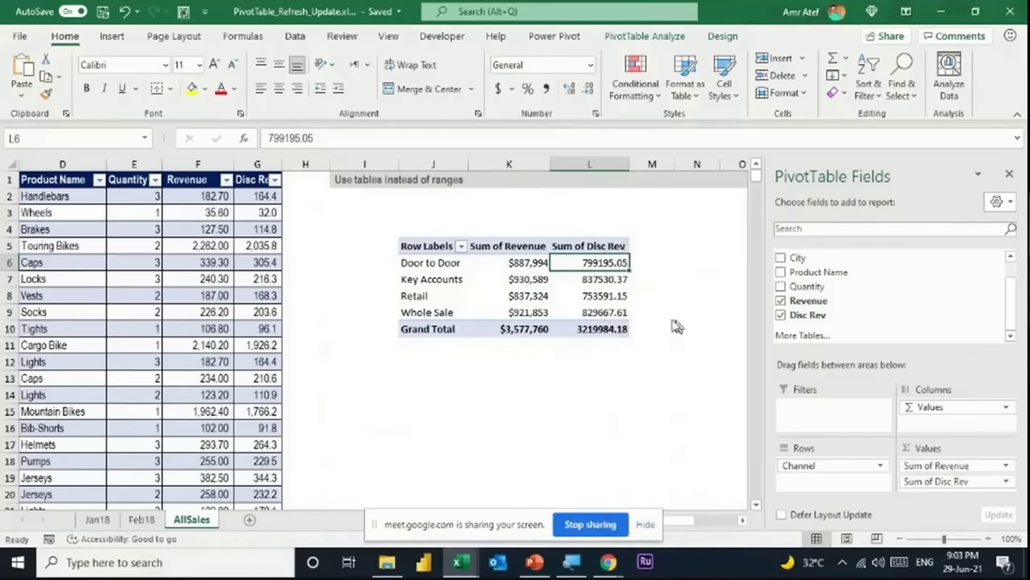
left_click(502, 206)
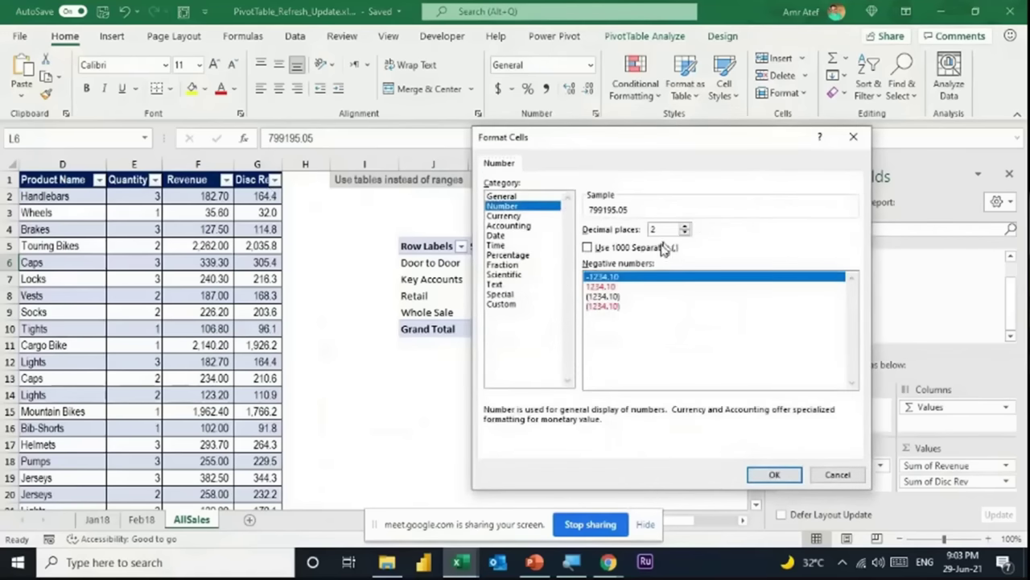
left_click(504, 216)
left_click(774, 474)
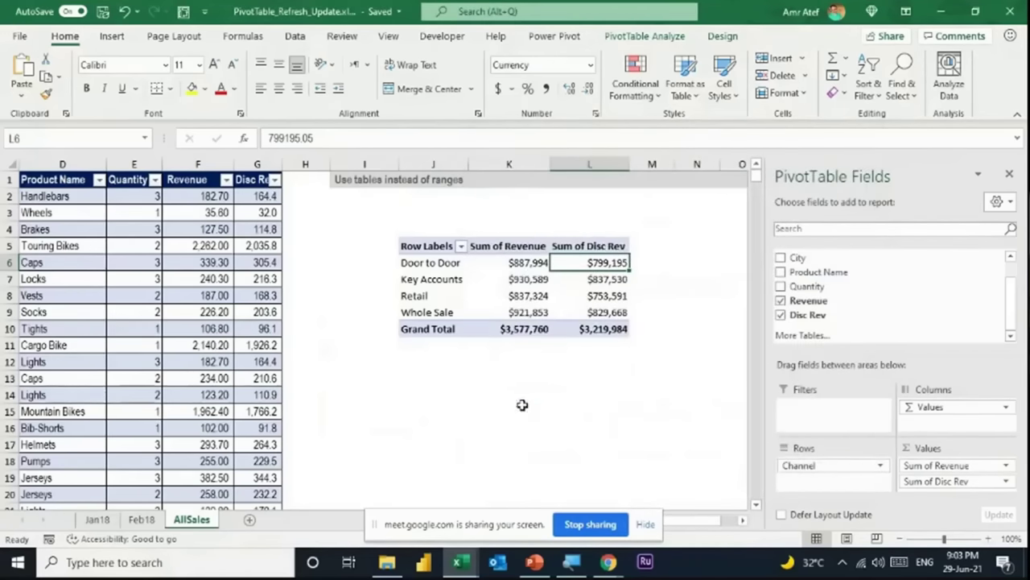
Copy the Feb18 sales rows and paste them directly below the last row of the AllSales table.
left_click(147, 518)
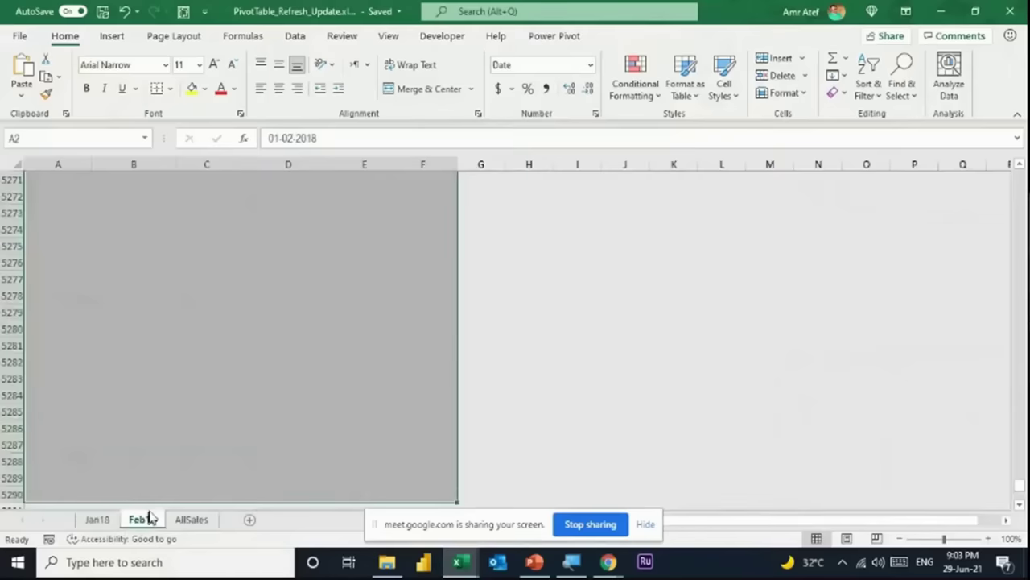
key("ctrl+c")
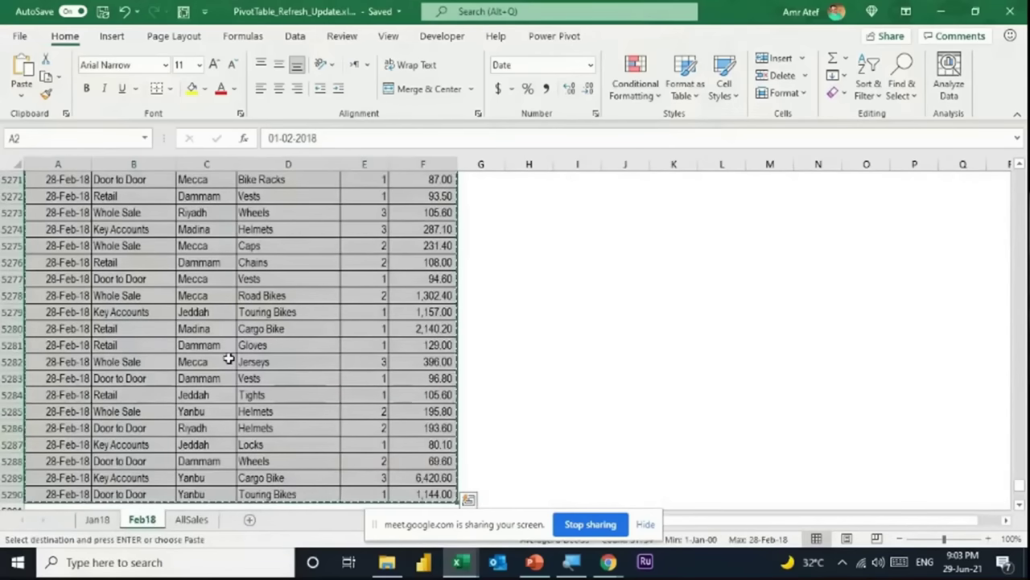
left_click(192, 519)
left_click(127, 362)
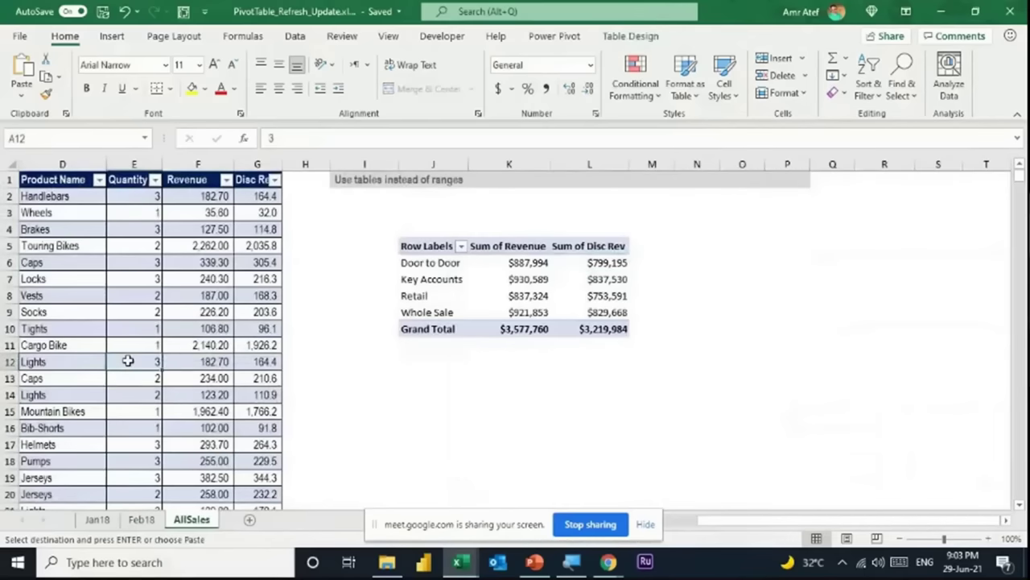
key("ctrl+Left")
key("ctrl+Down")
key("Down")
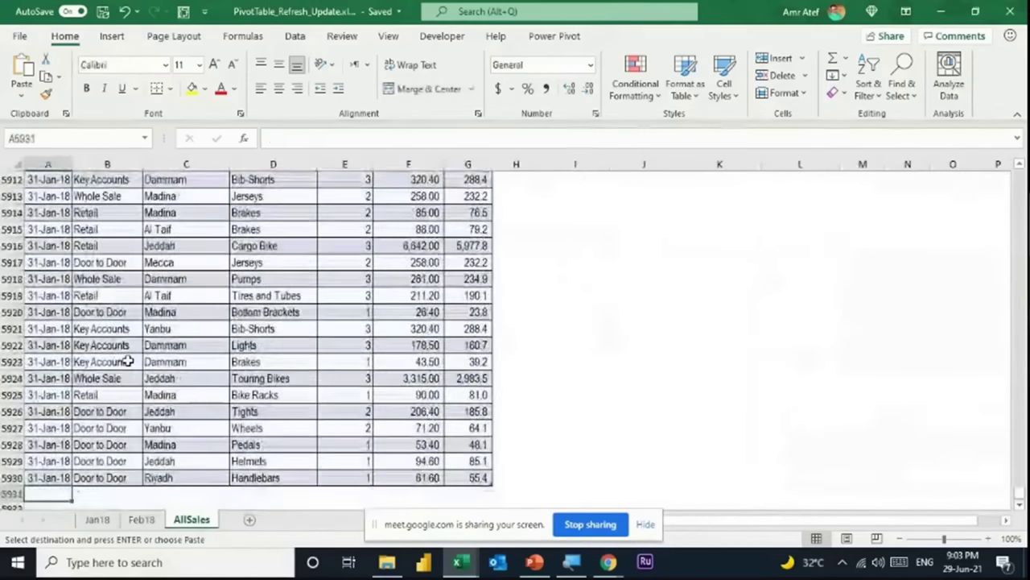
key("Return")
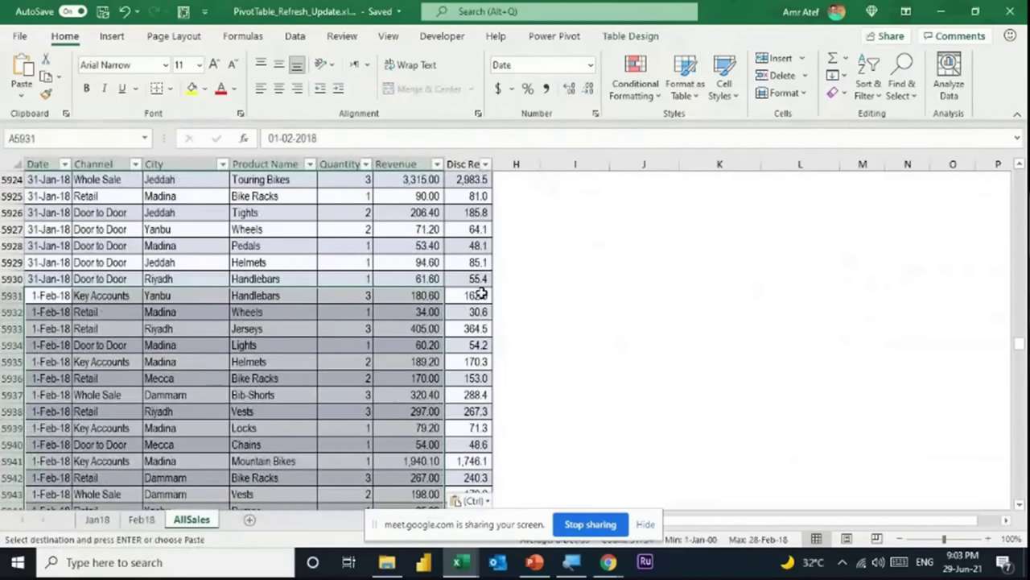
Refresh the pivot table on the AllSales sheet to include the appended February rows.
left_click(612, 281)
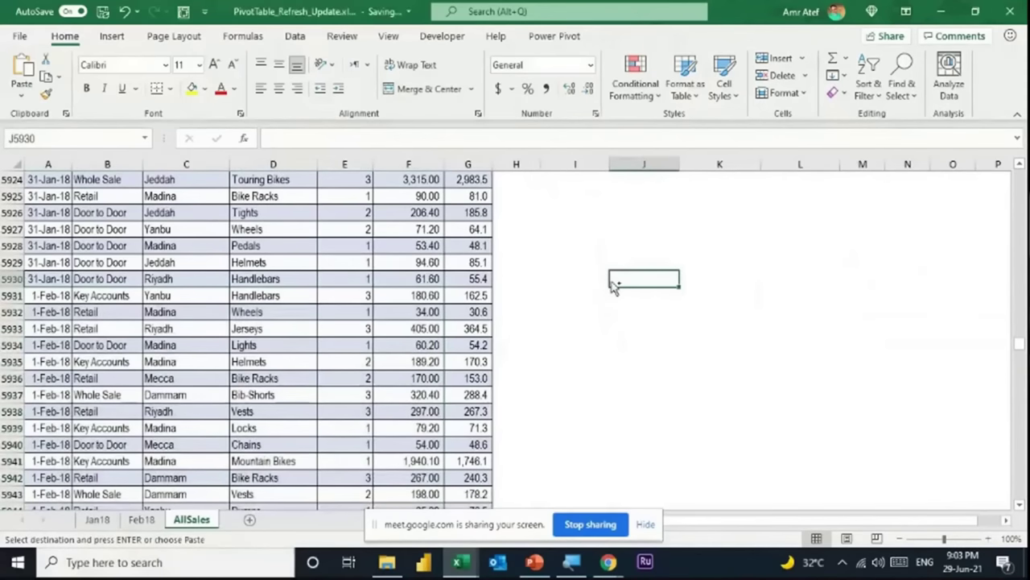
key("ctrl+Up")
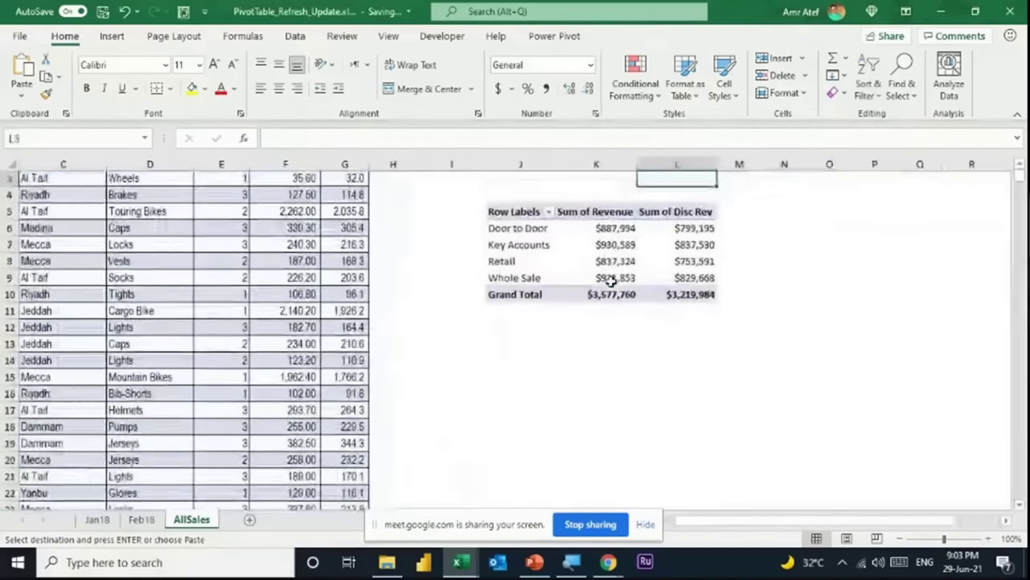
right_click(612, 279)
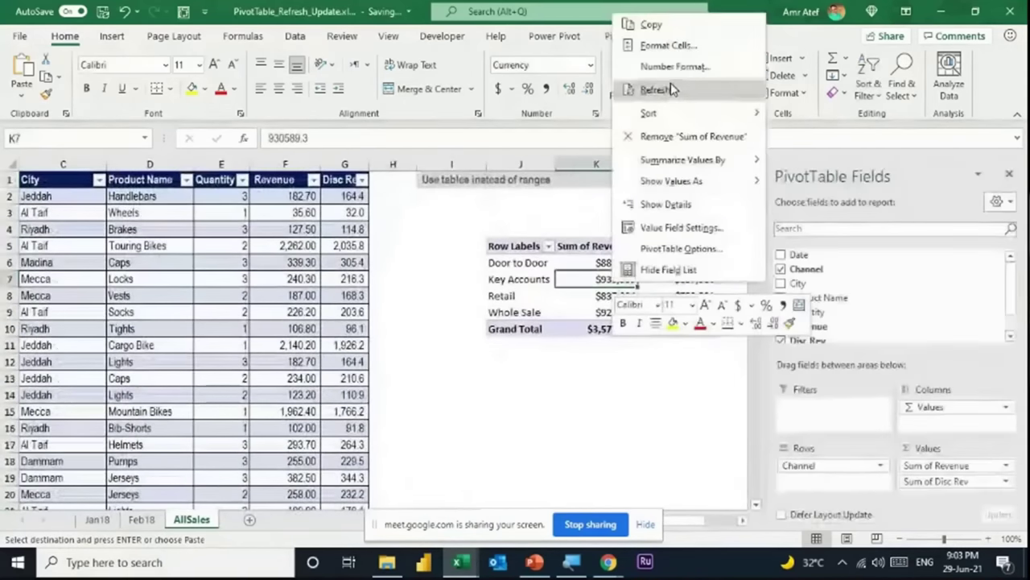
left_click(662, 88)
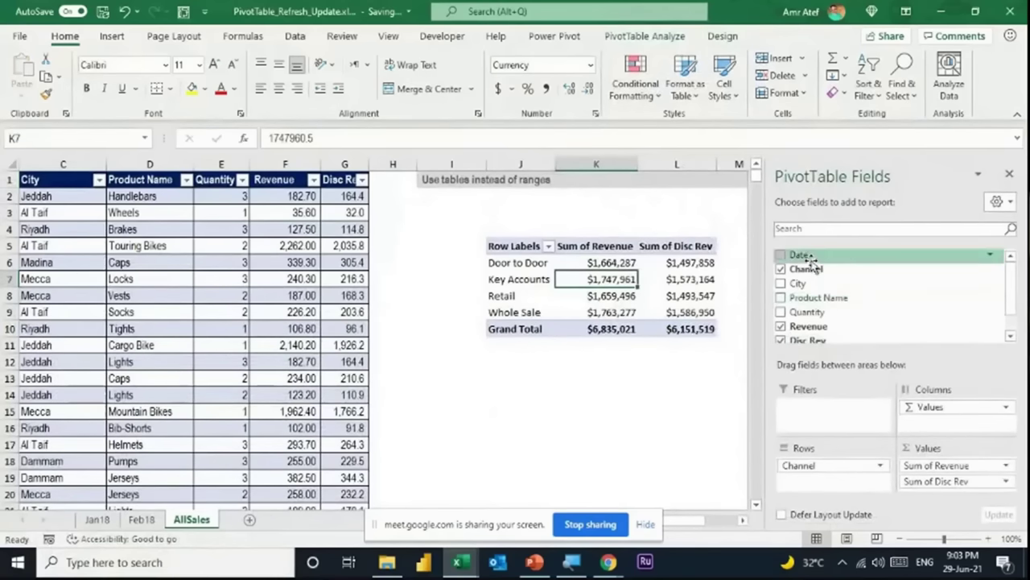
Add Date as a report filter to the pivot table and look through its list of dates without filtering.
left_click_drag(811, 261, 845, 412)
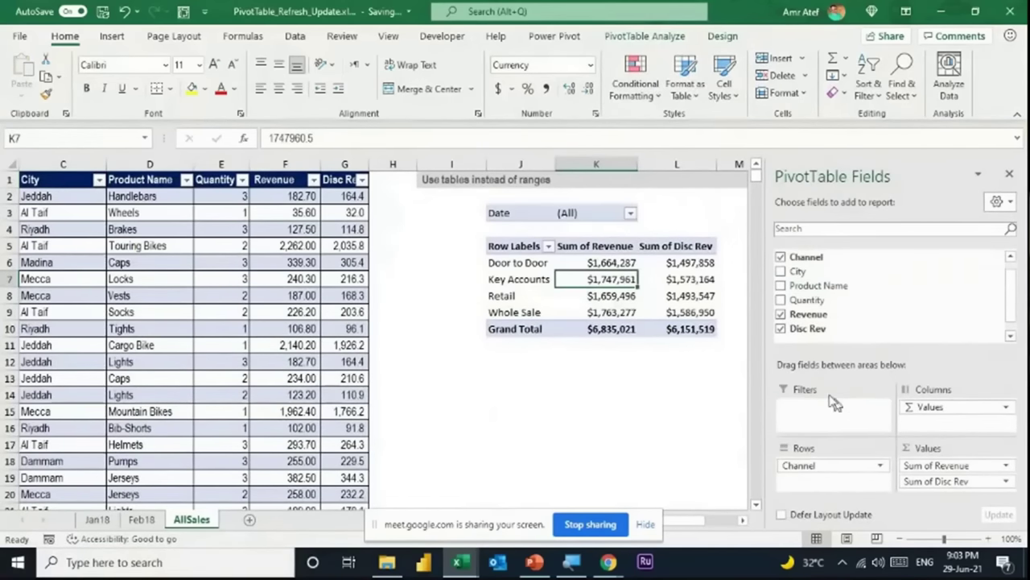
left_click(630, 213)
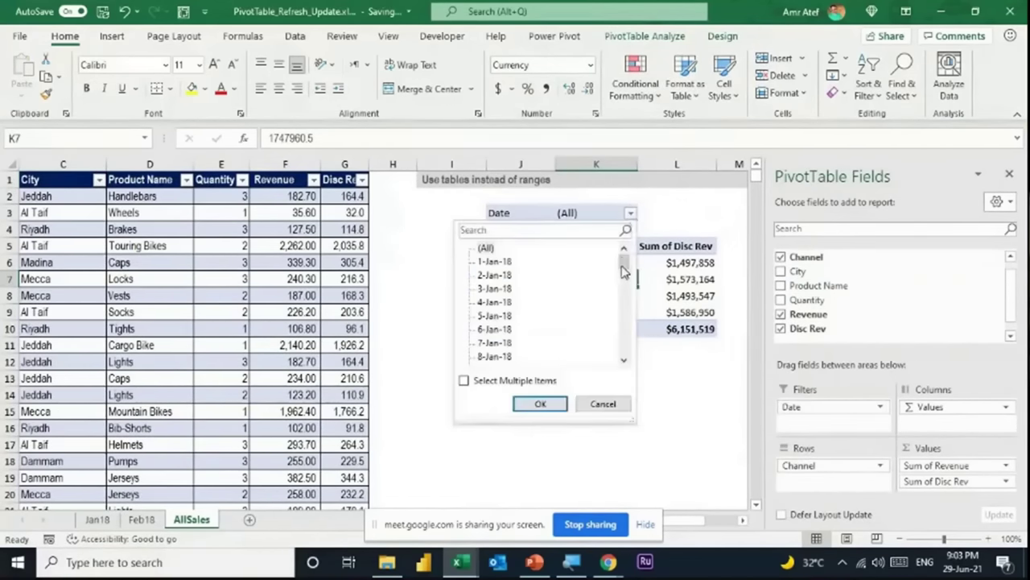
mouse_move(622, 271)
left_mouse_down()
mouse_move(625, 377)
mouse_move(624, 261)
left_mouse_up()
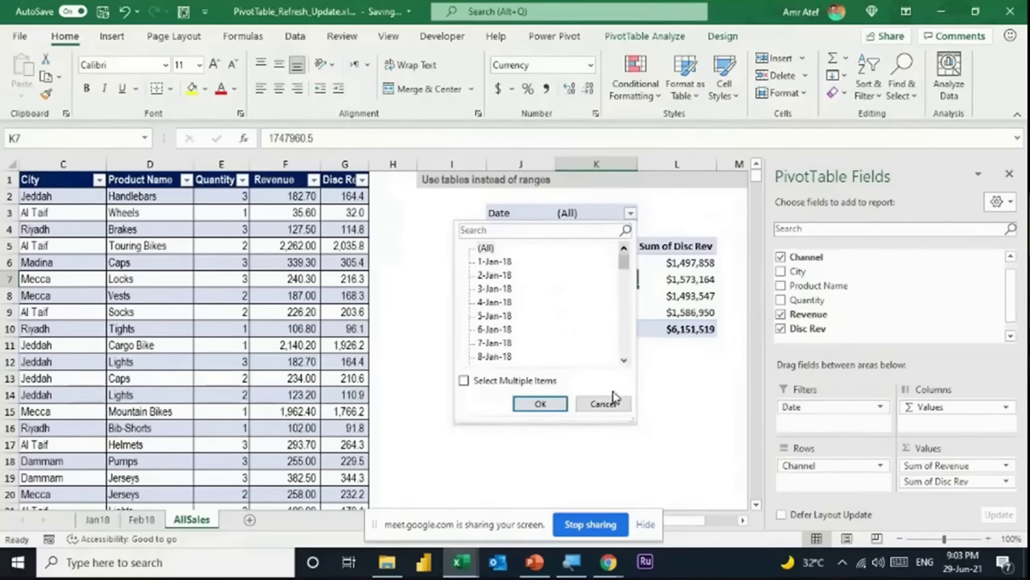
left_click(613, 398)
left_click(534, 279)
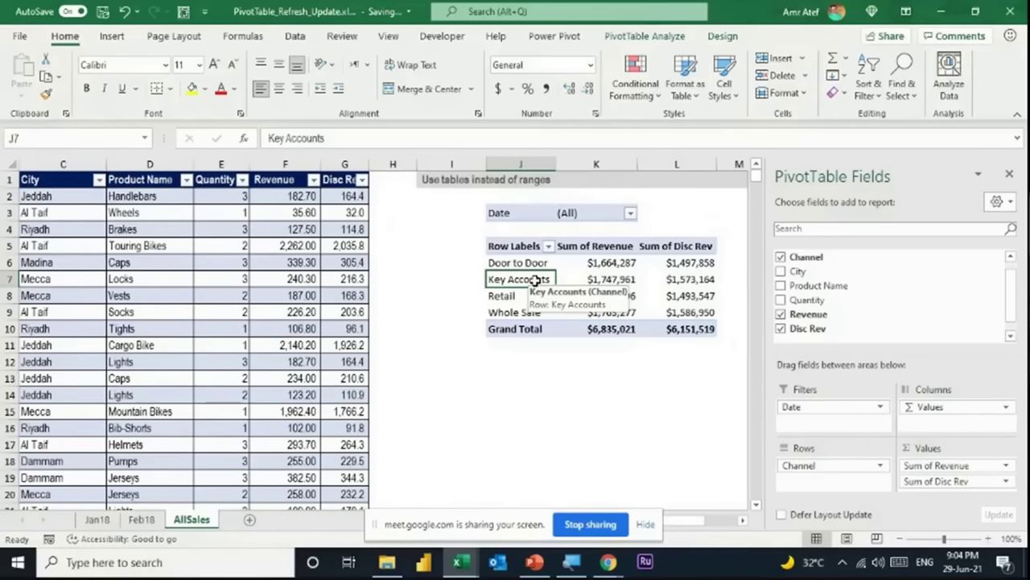
Switch to the PowerPoint lecture and start the slide show from slide 38, Pivot Tables Grouping Fields.
left_click(91, 455)
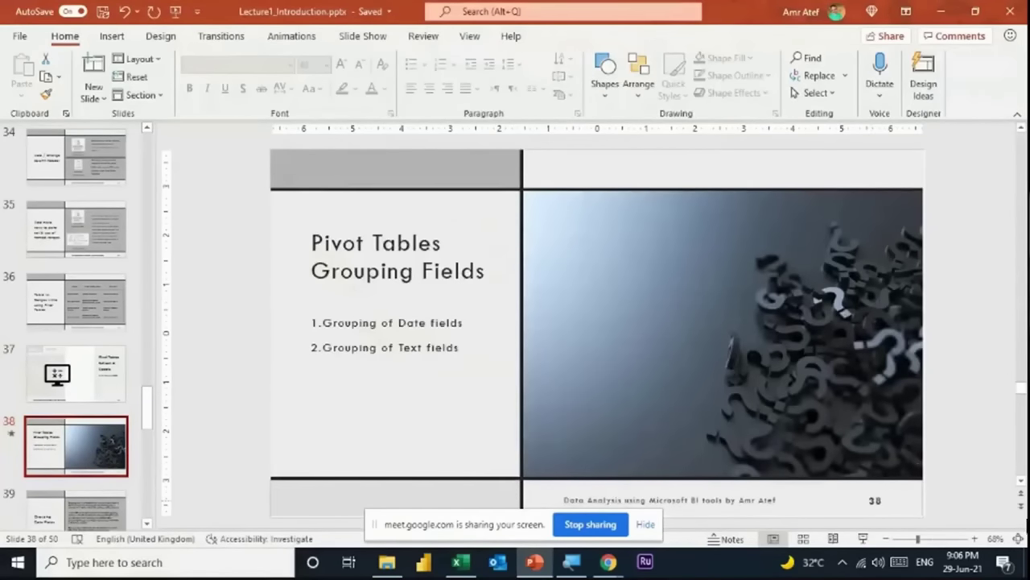
left_click(863, 538)
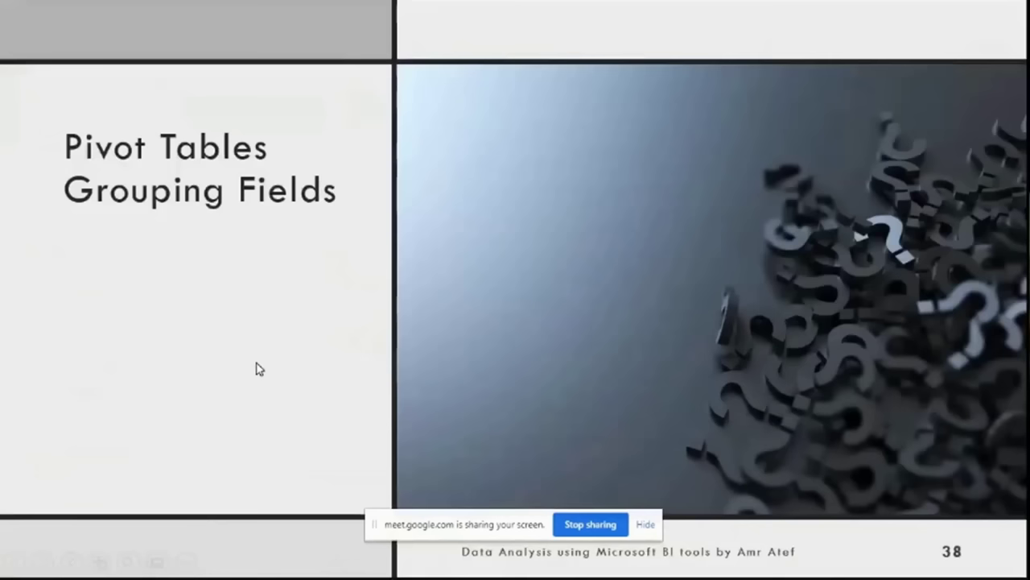
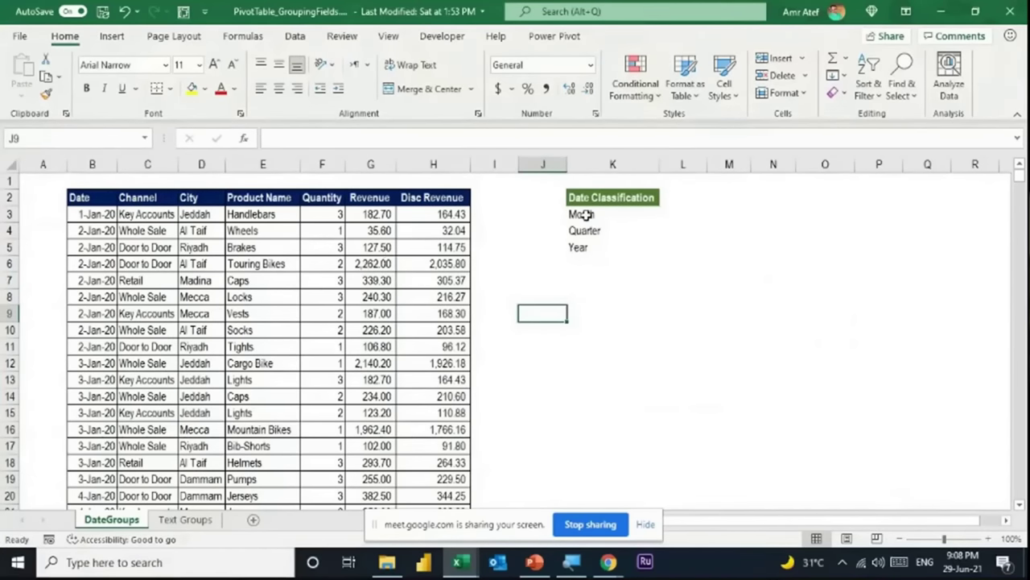
Insert a pivot table from the DateGroups sales data into cell K8 of the existing worksheet.
left_click_drag(591, 214, 585, 246)
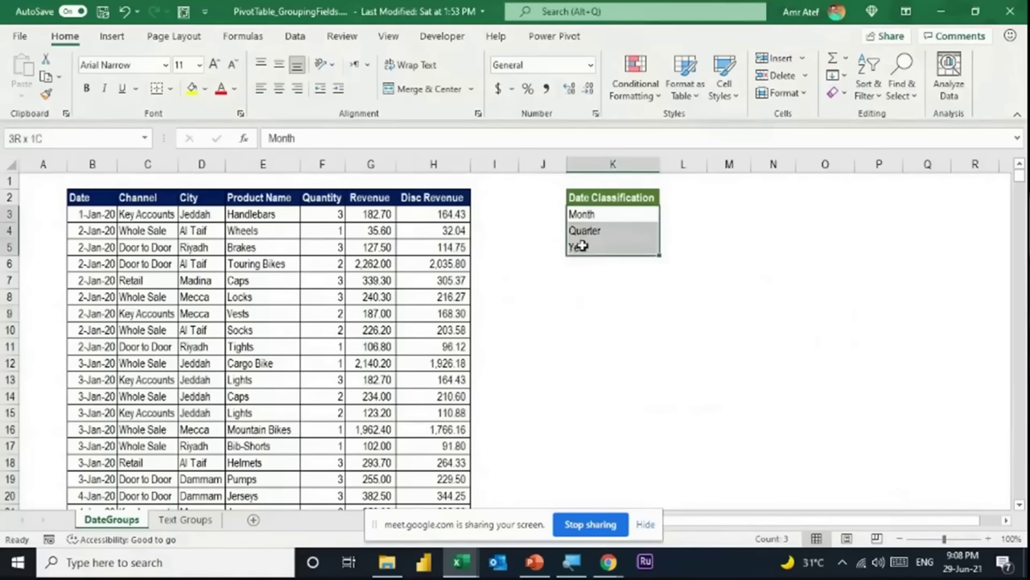
left_click(253, 312)
left_click(208, 376)
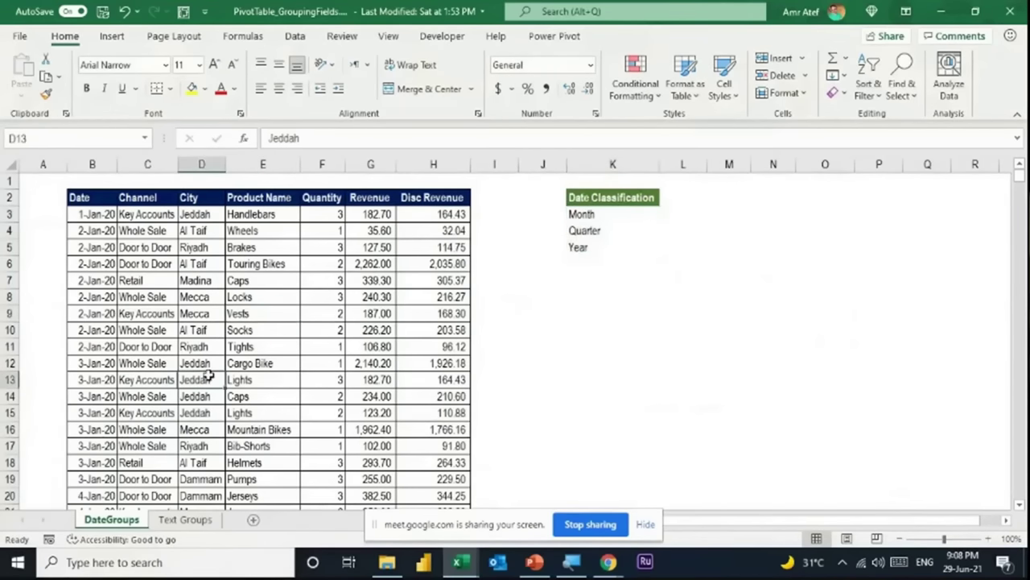
key("alt")
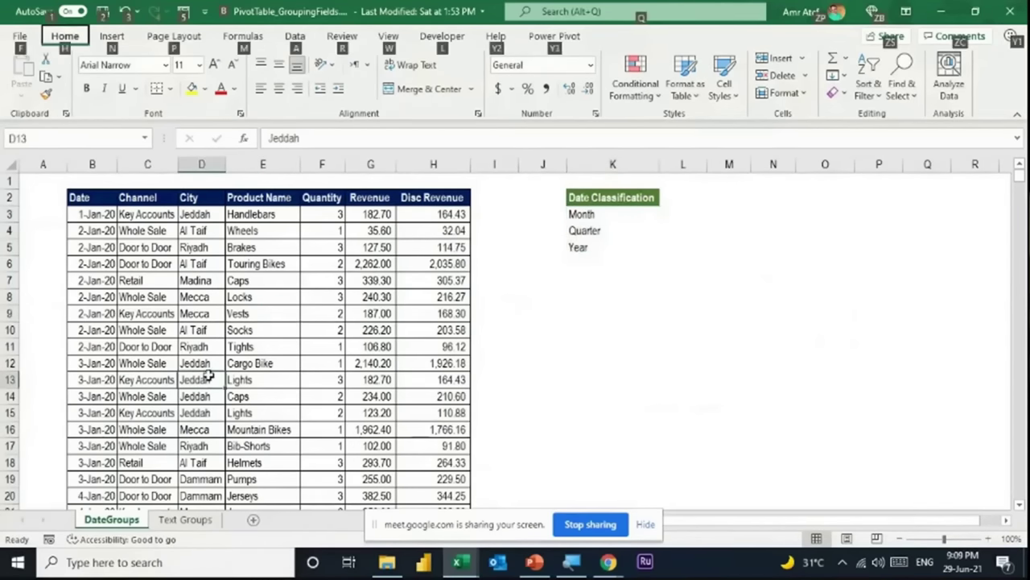
key("n")
key("v")
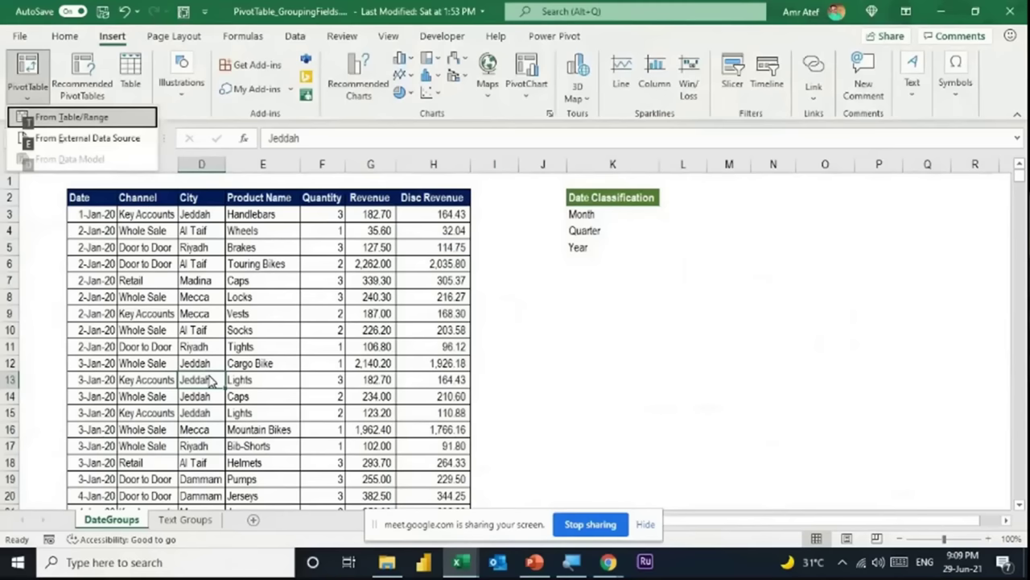
key("Return")
key("alt+e")
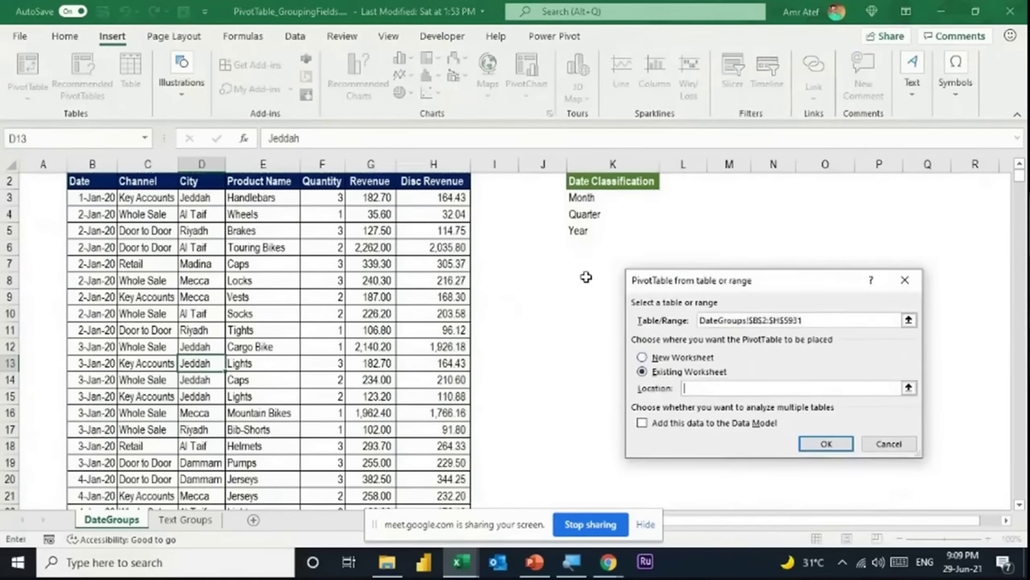
left_click(586, 277)
left_click(824, 444)
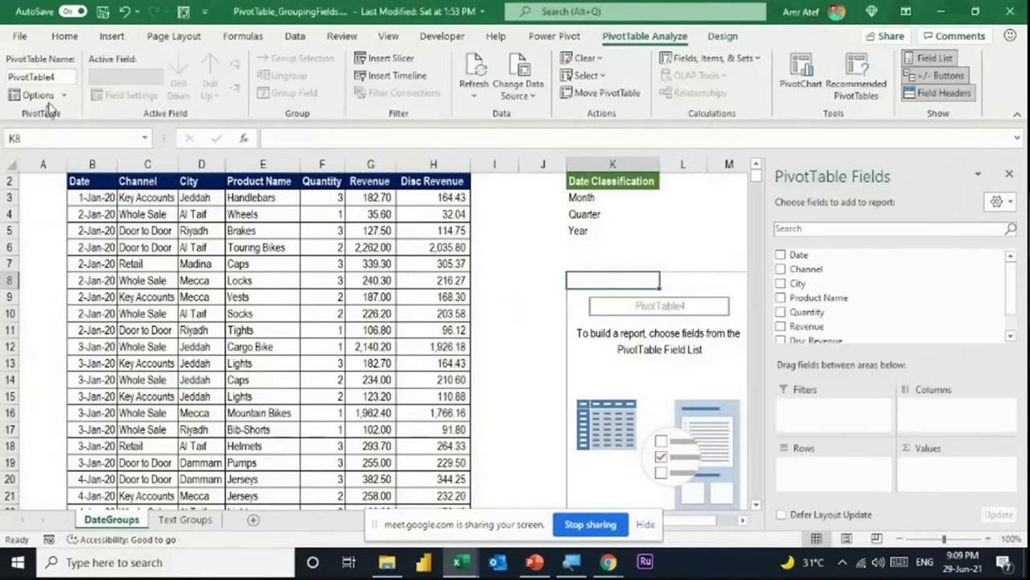
Name the new pivot table SalesByQuarter.
left_click(53, 77)
type("SalesByQ")
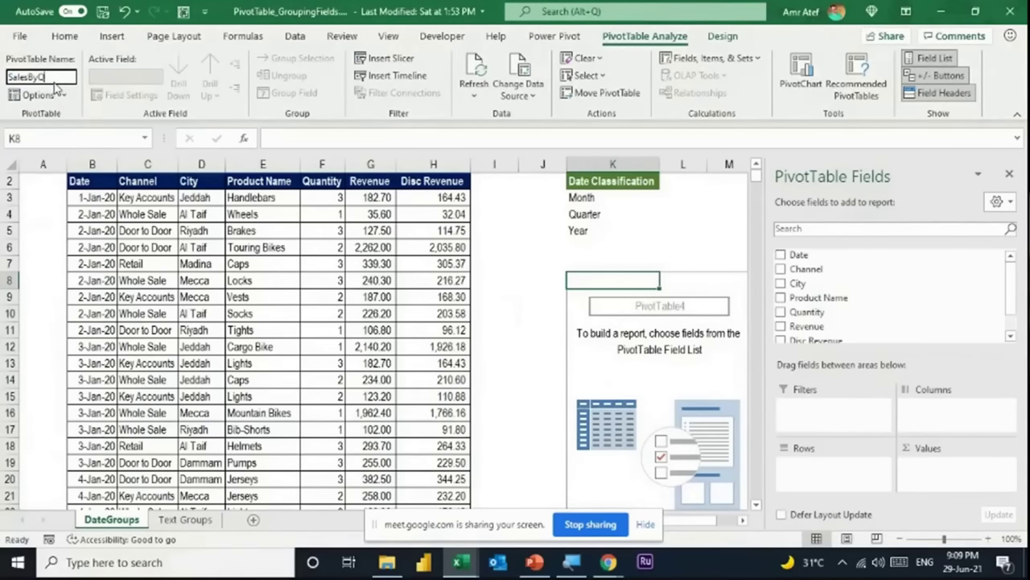
type("uarter")
key("Return")
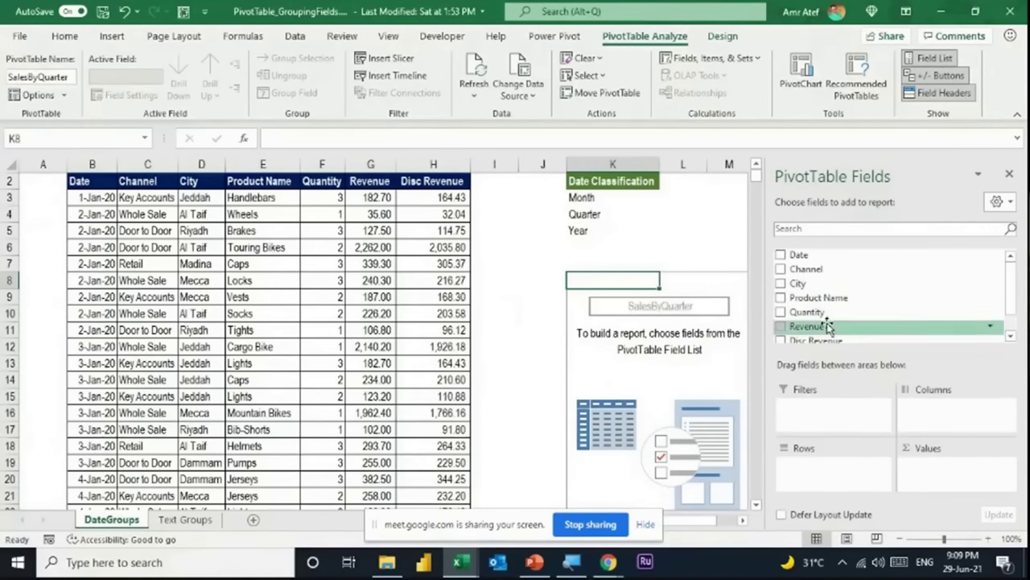
Add Revenue to the pivot table's values and format the sum as Currency.
left_click_drag(822, 326, 958, 473)
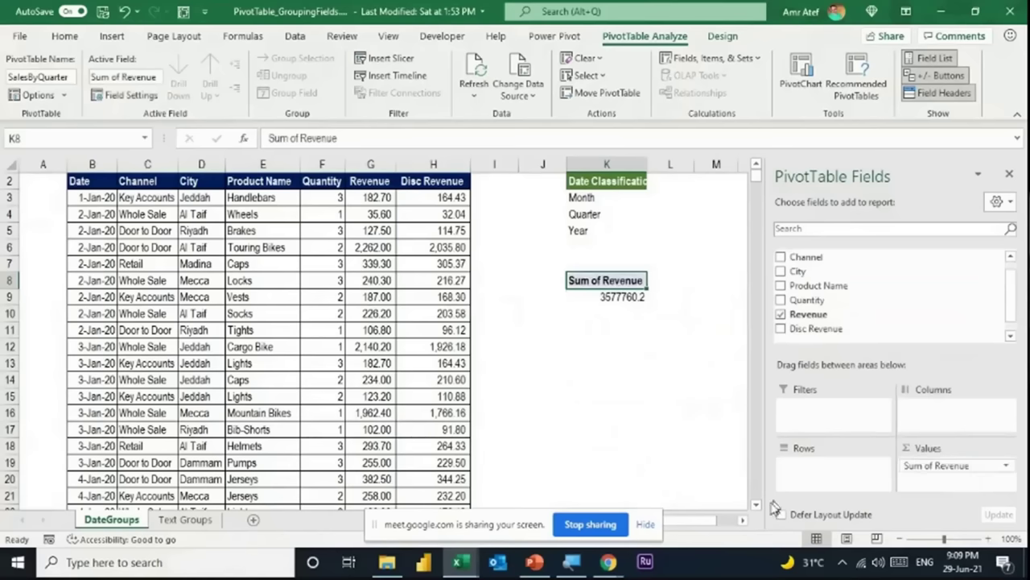
left_click(747, 520)
left_click(747, 521)
left_click(475, 295)
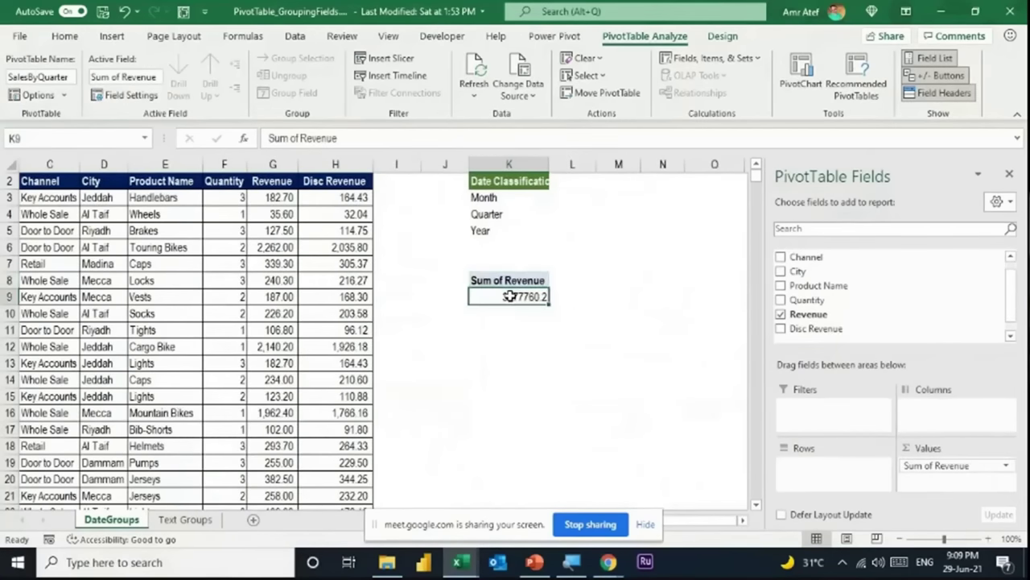
right_click(483, 297)
left_click(569, 80)
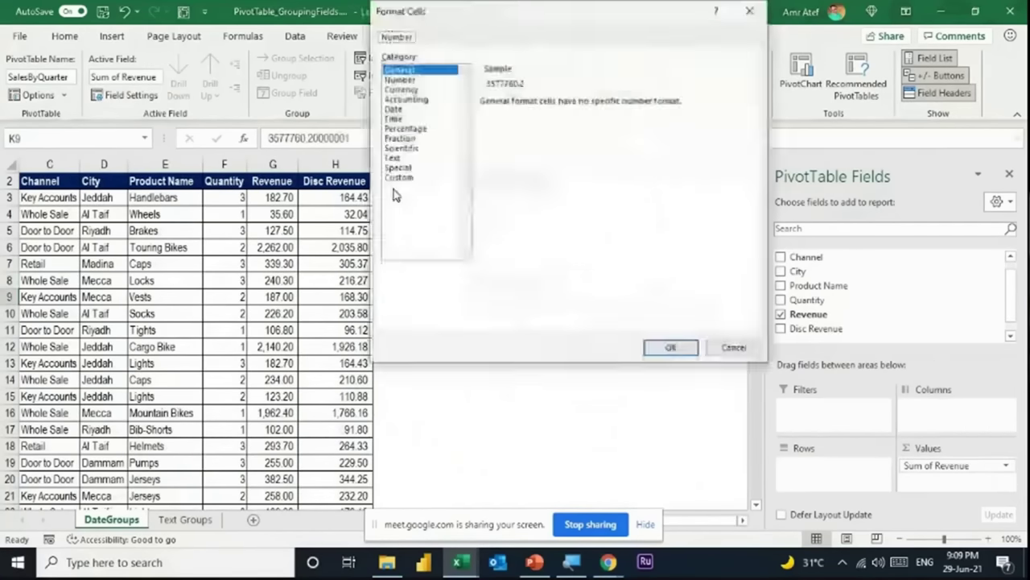
left_click(409, 92)
left_click(667, 347)
Add the Date field to the pivot table's rows so revenue is grouped by date periods.
scroll(825, 289, "up", 1)
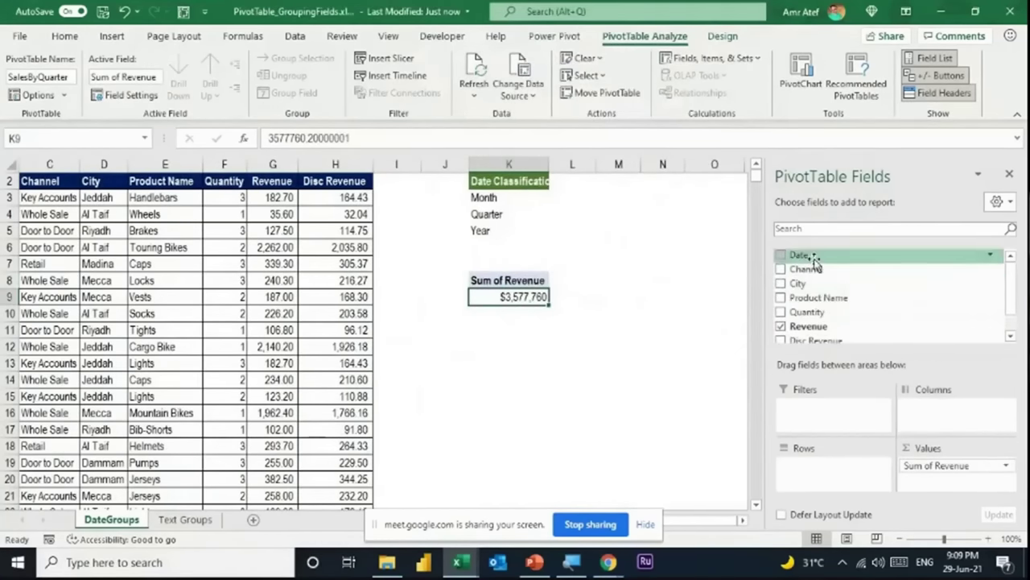
left_click_drag(830, 255, 849, 268)
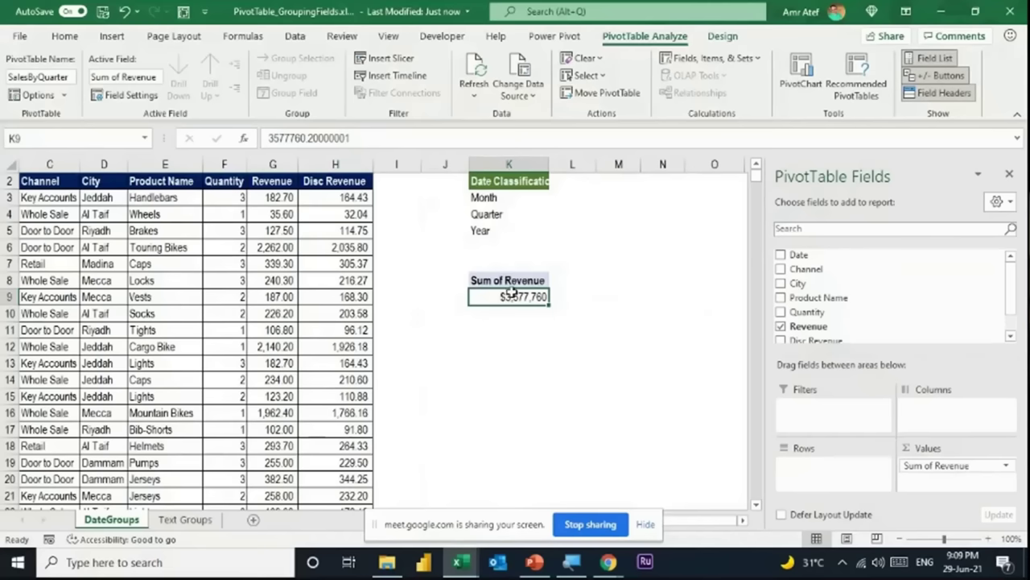
mouse_move(512, 292)
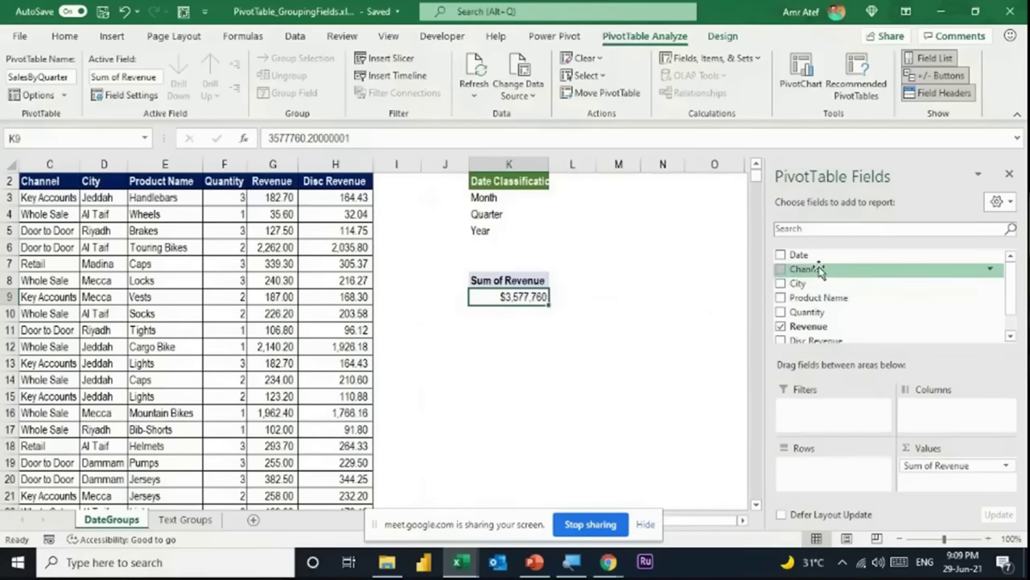
scroll(819, 272, "down", 1)
scroll(819, 272, "up", 1)
left_click_drag(805, 254, 308, 285)
left_click_drag(693, 521, 683, 522)
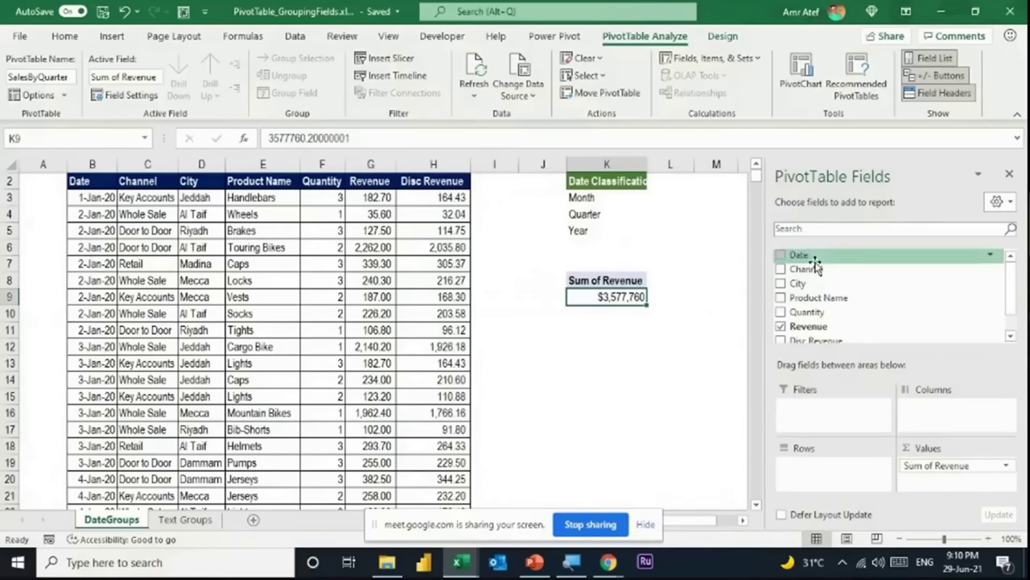
left_click_drag(805, 255, 842, 475)
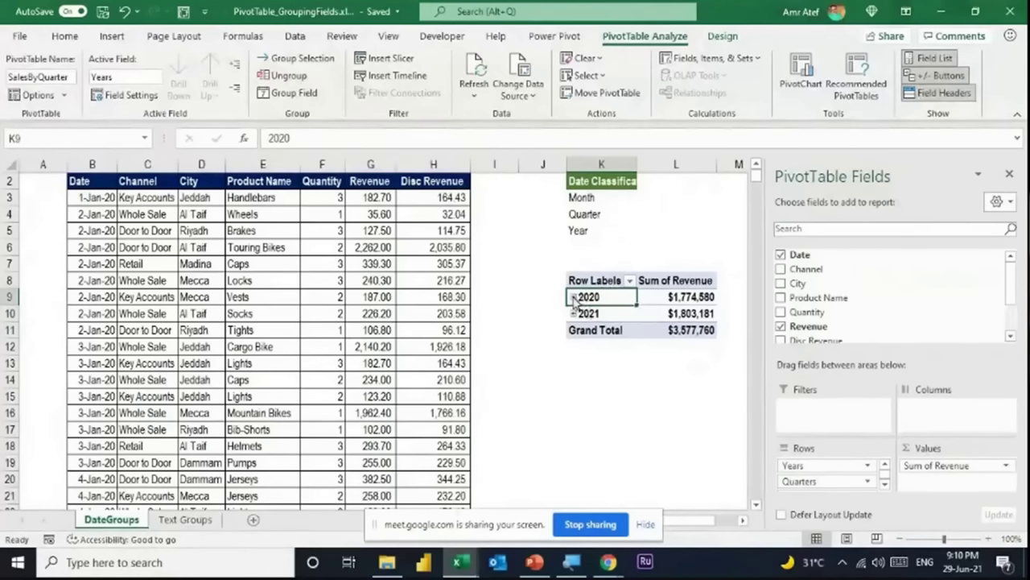
Expand 2020 into its quarters and Qtr1 into its months in the pivot table.
scroll(546, 380, "right", 2)
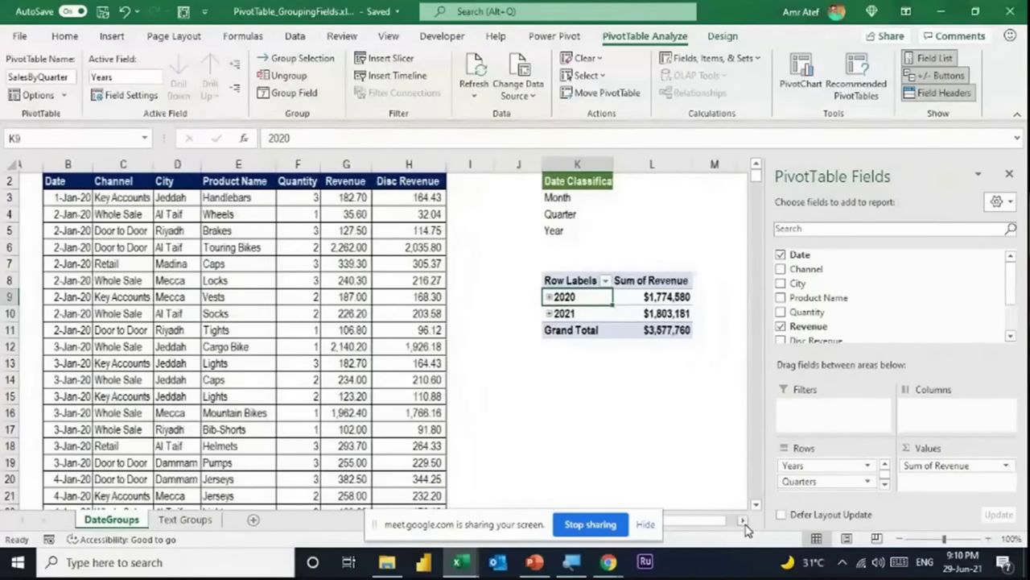
left_click(476, 297)
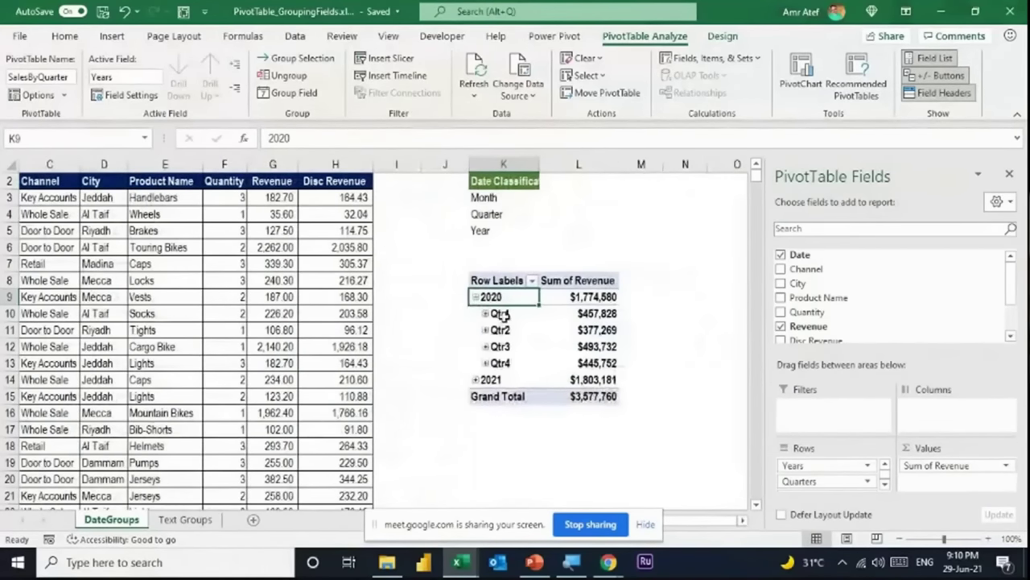
left_click(485, 314)
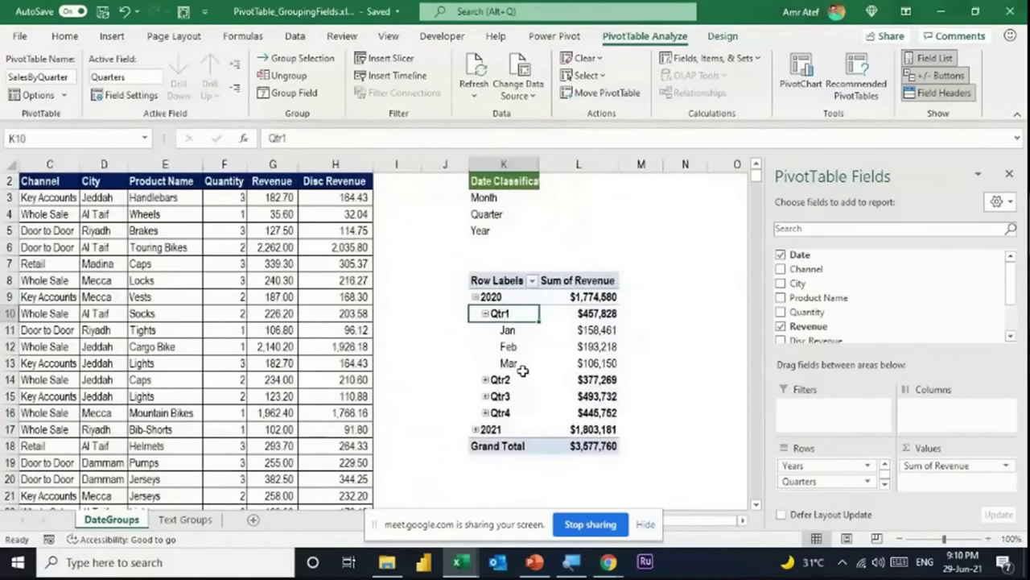
Collapse Qtr1 and 2020 in the pivot table, and expand the whole Years field to show quarters for every year.
left_click(515, 331)
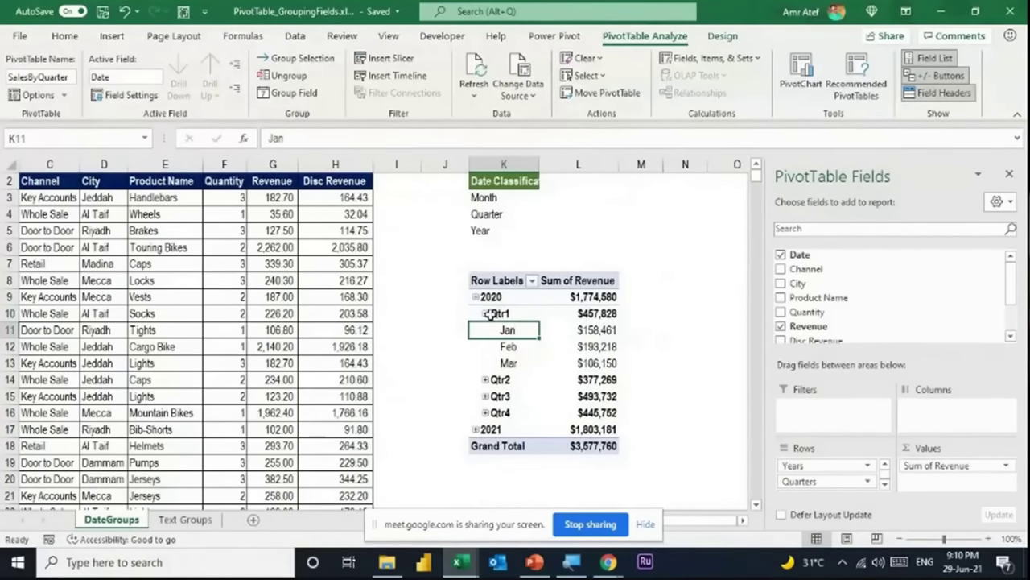
left_click(486, 314)
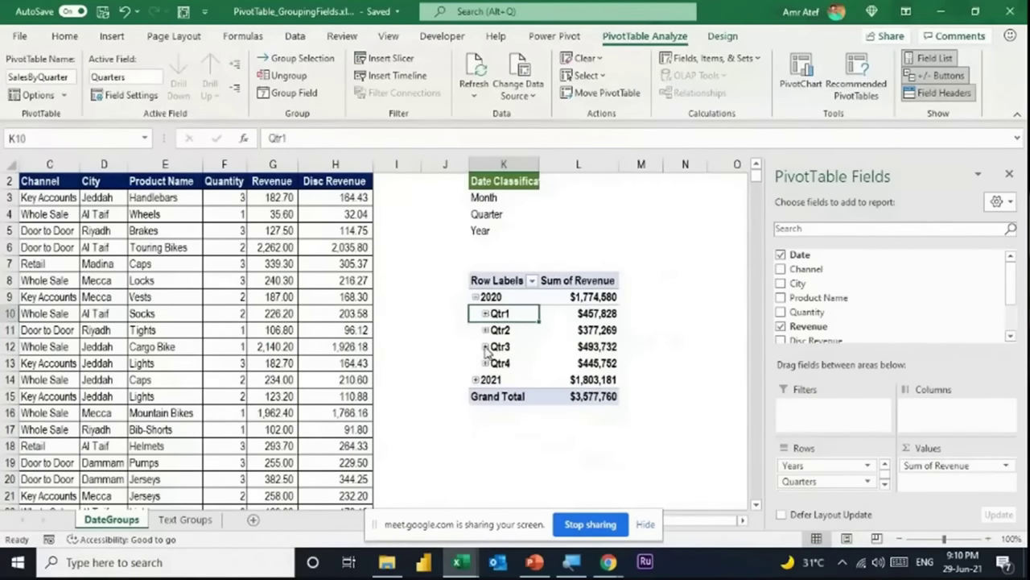
left_click(478, 297)
left_click(479, 297)
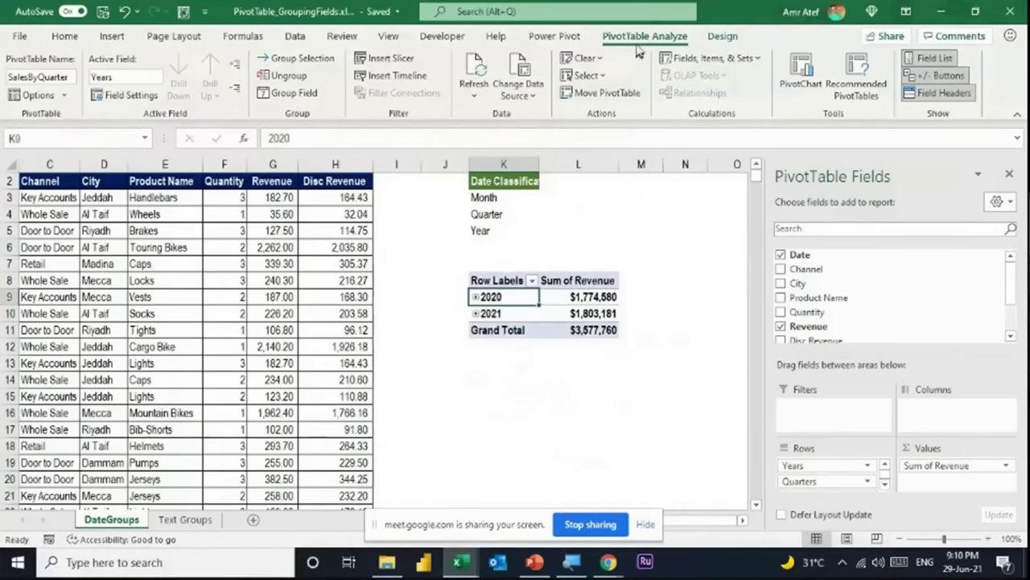
left_click(237, 68)
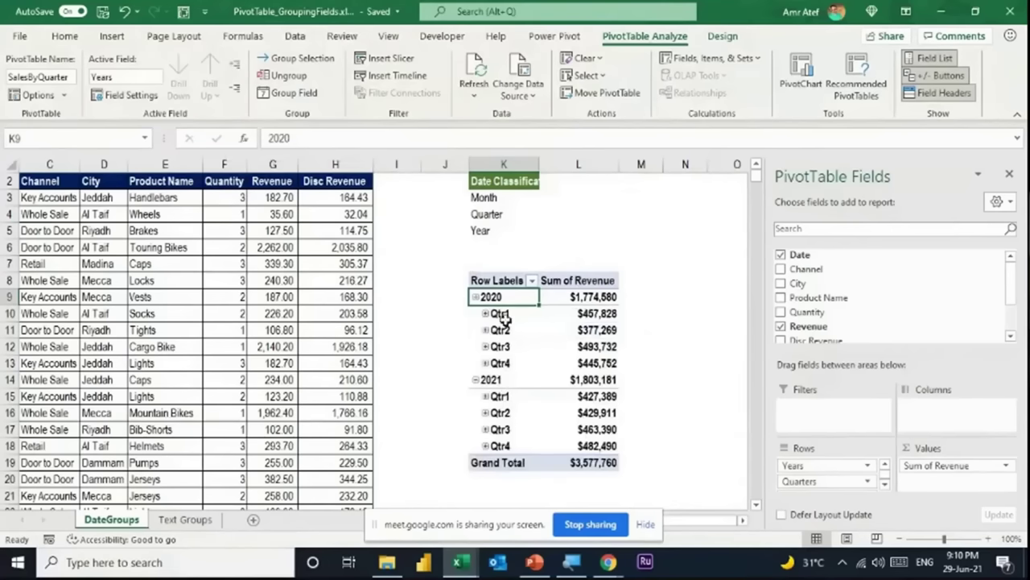
Expand the whole Quarters field into months for every quarter and collapse it again.
left_click(505, 314)
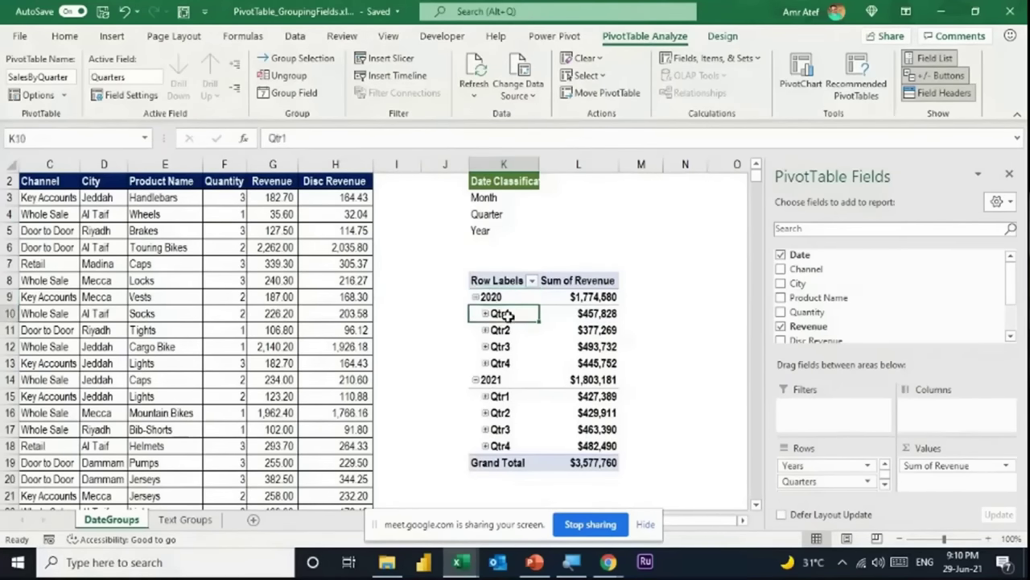
left_click(234, 70)
scroll(527, 274, "down", 5)
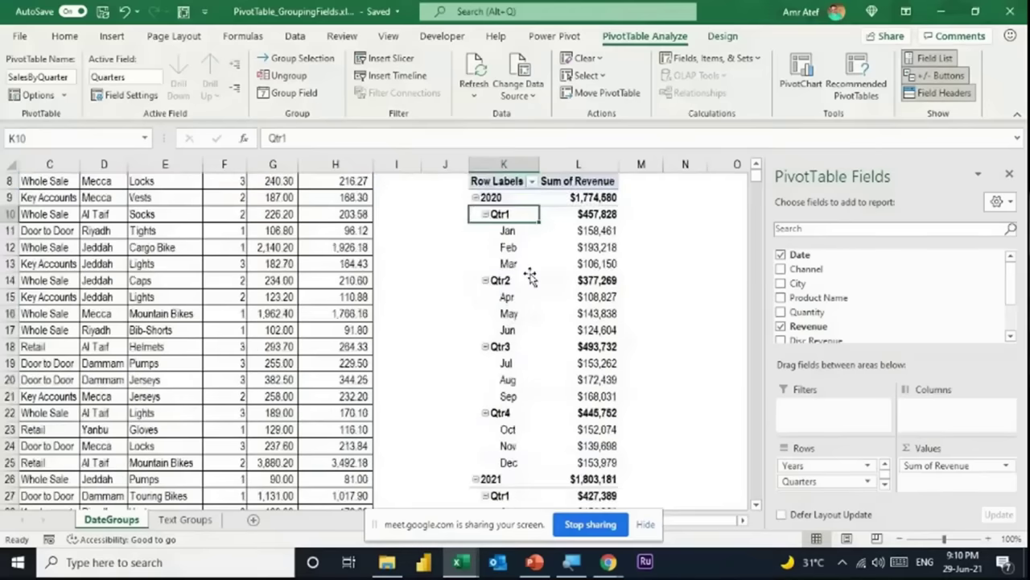
scroll(527, 276, "up", 6)
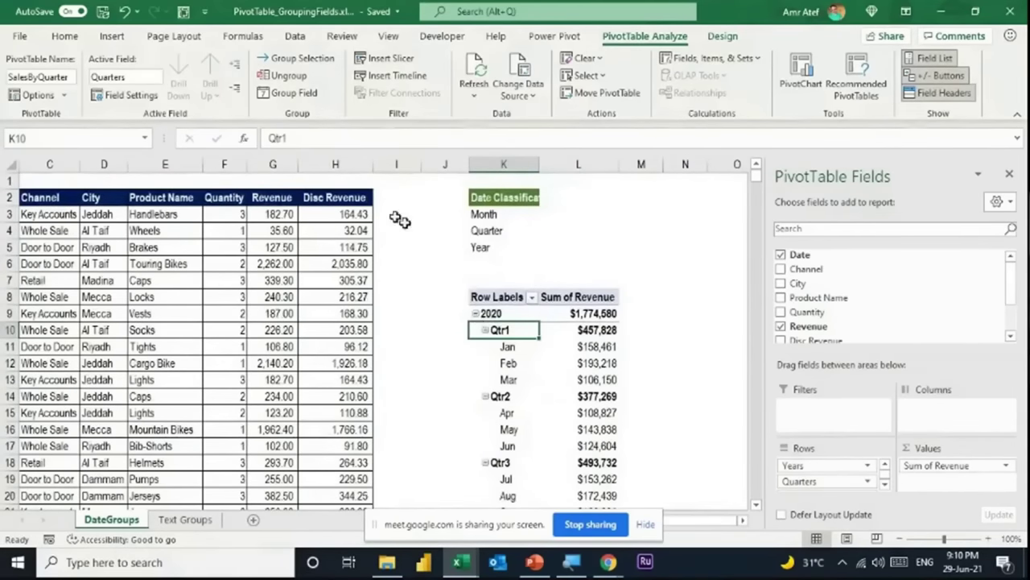
left_click(236, 94)
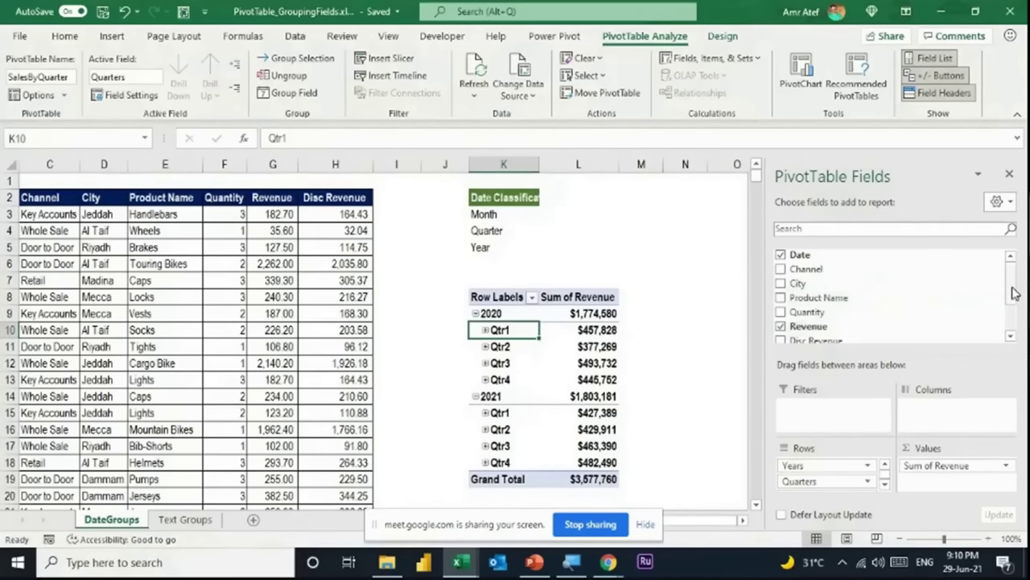
Look through the pivot table's field list for the Quarters and Years fields, and enlarge the areas section of the fields pane.
left_click_drag(1014, 290, 1014, 315)
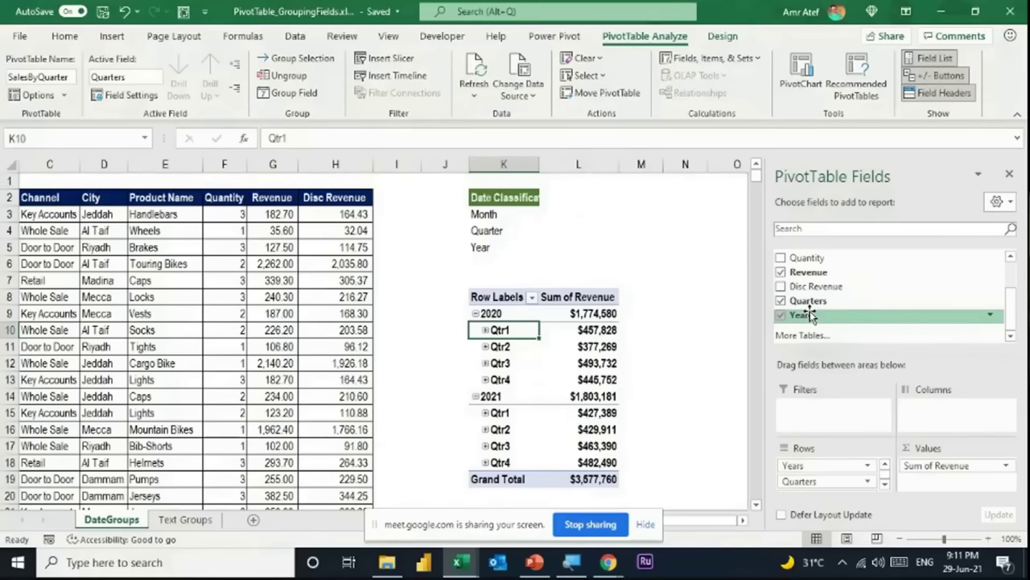
scroll(1011, 304, "up", 1)
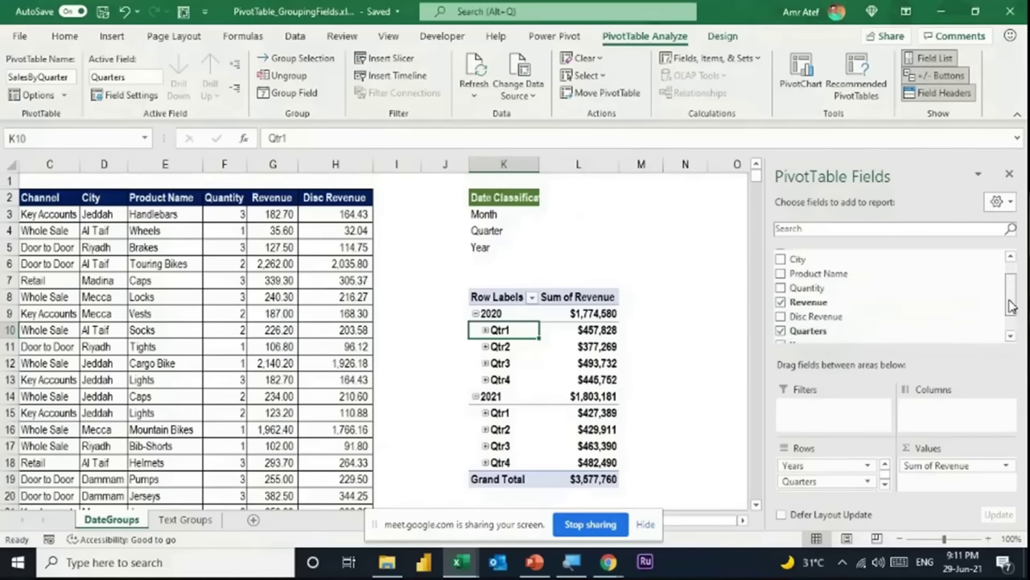
scroll(832, 281, "up", 2)
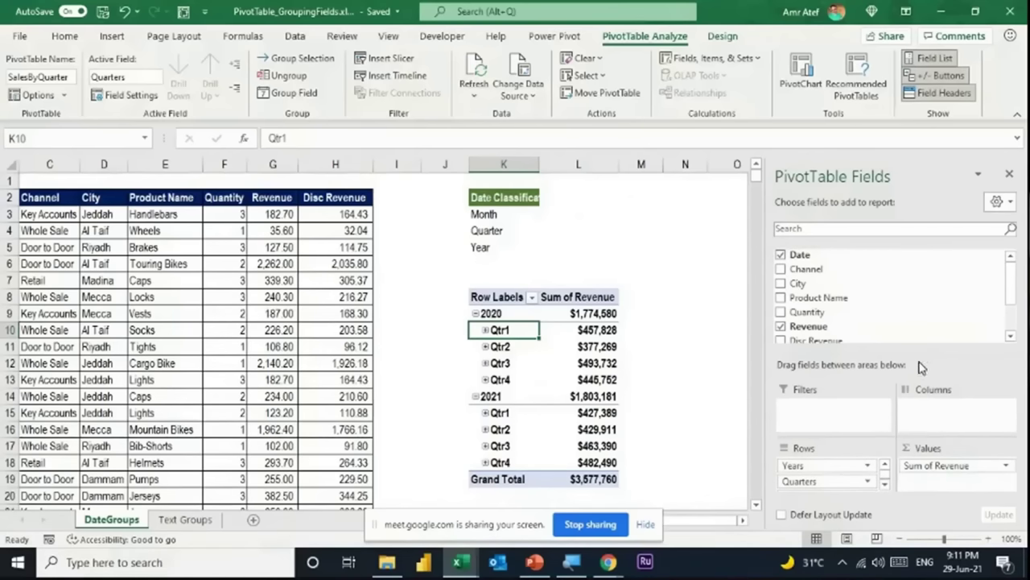
left_click_drag(922, 365, 920, 270)
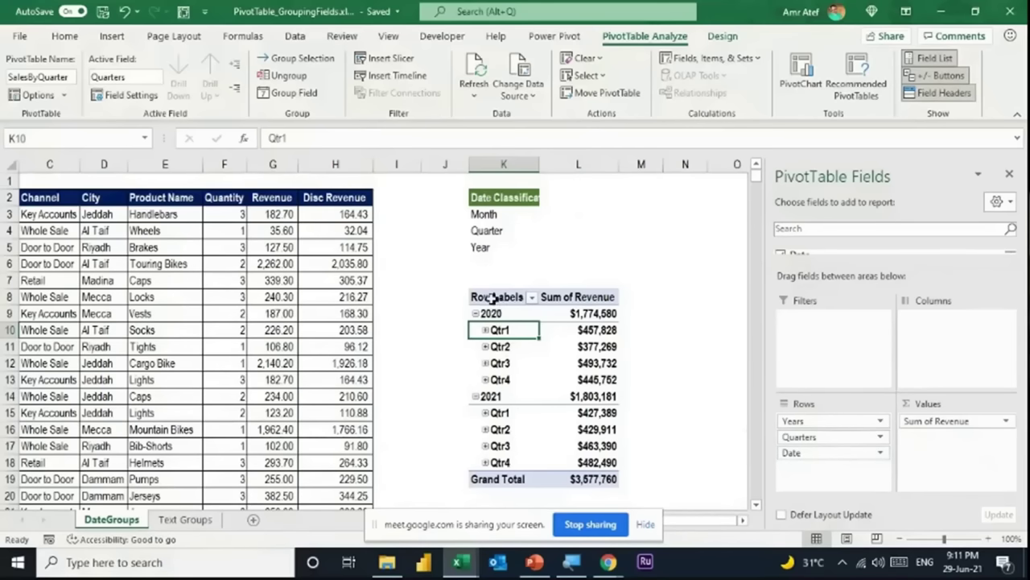
Group the pivot table's dates by Days, Months, Quarters and Years.
right_click(508, 330)
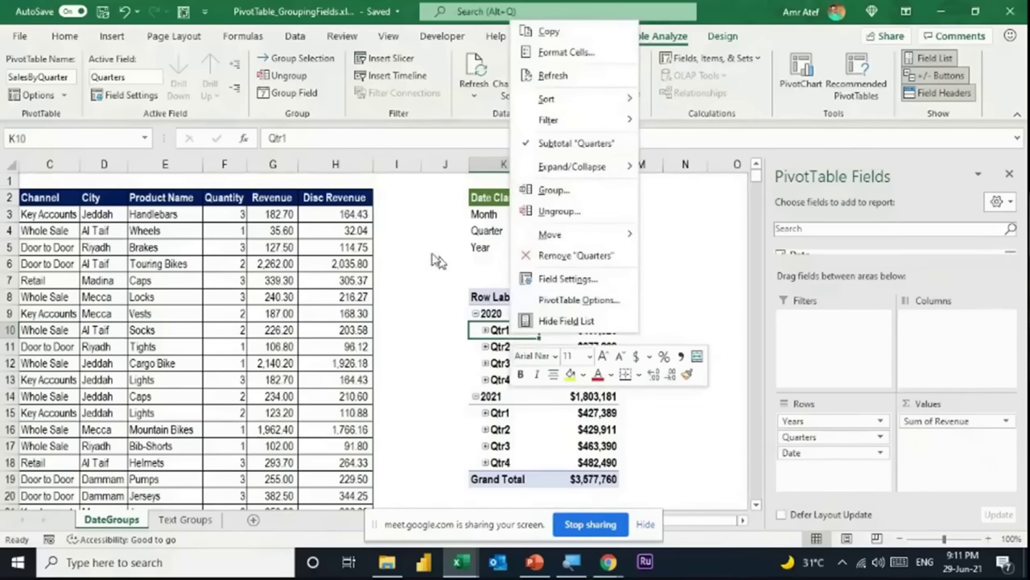
left_click(748, 11)
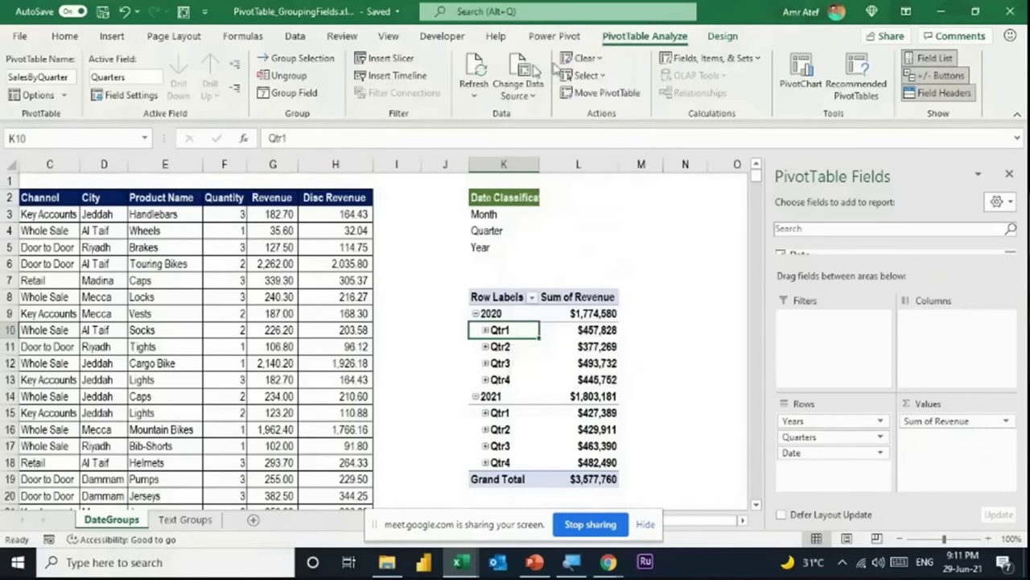
left_click(286, 95)
left_click_drag(752, 239, 156, 164)
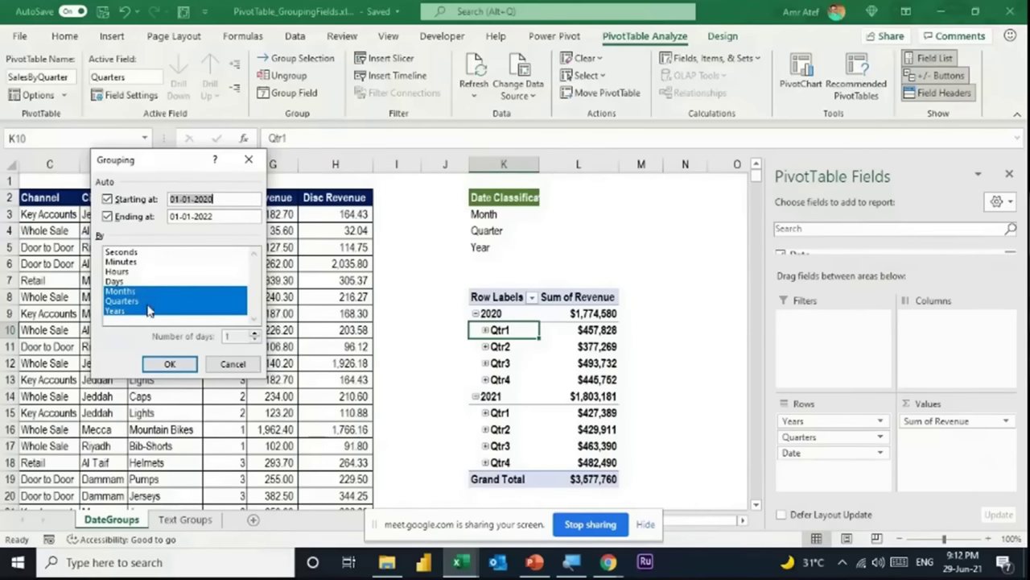
left_click(148, 312)
left_click(153, 301)
left_click(154, 292)
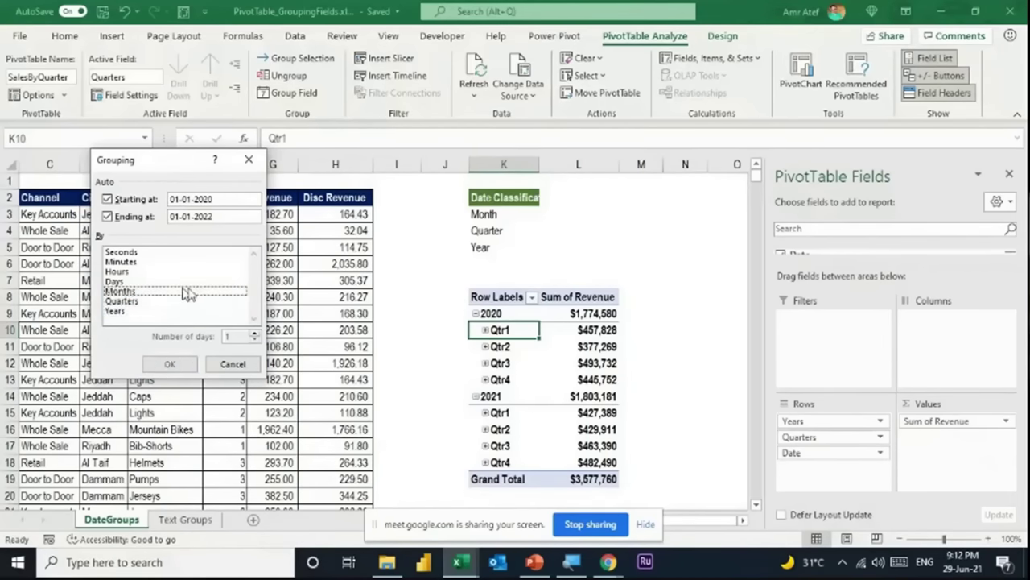
left_click(132, 282)
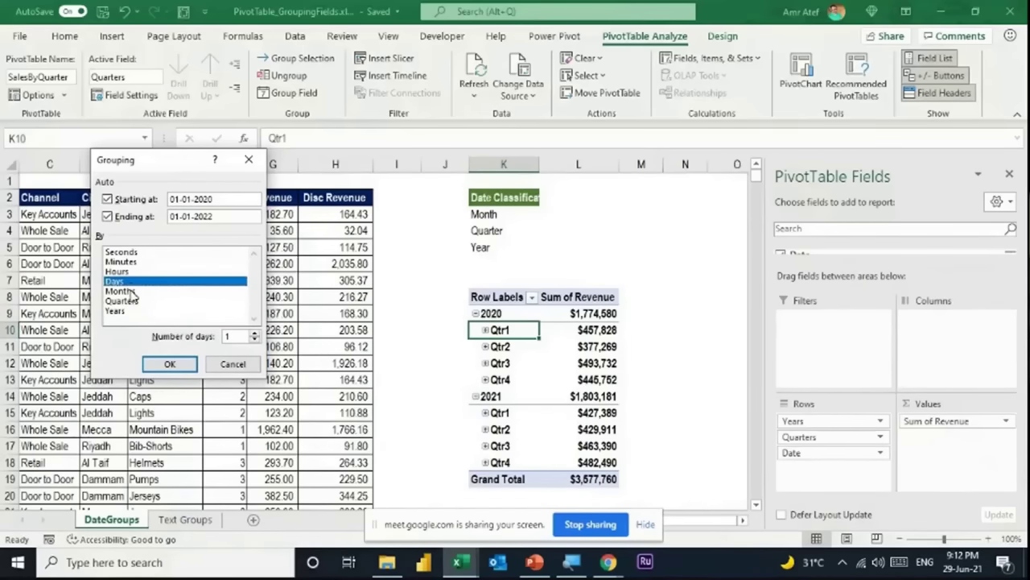
left_click(134, 291)
left_click(135, 302)
left_click(127, 311)
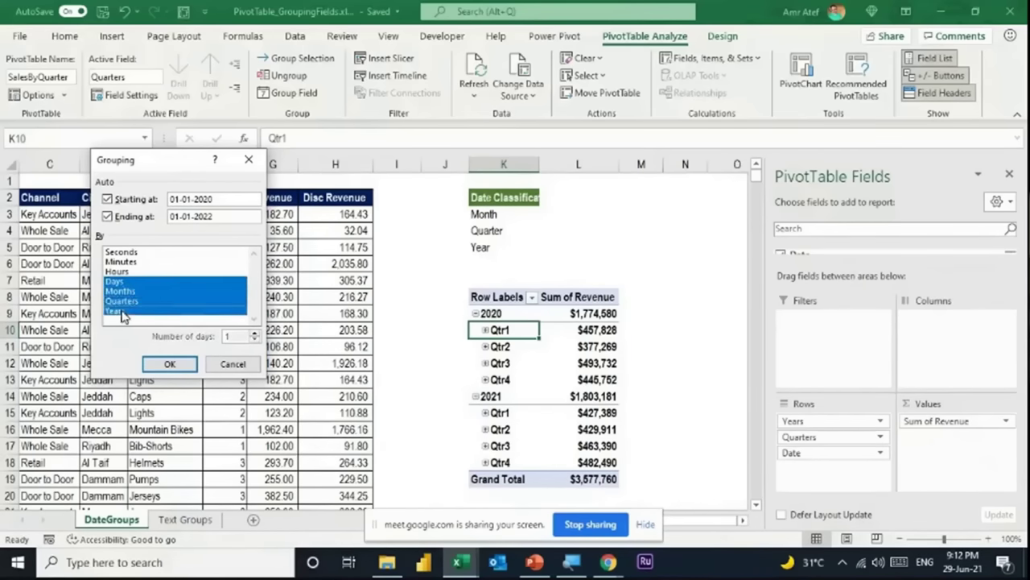
left_click(184, 370)
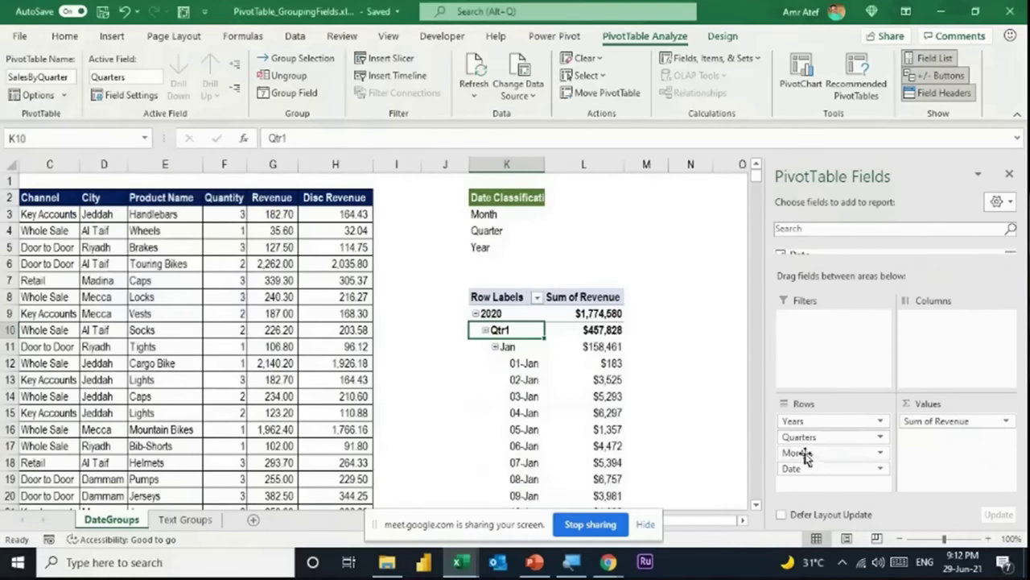
Regroup the pivot table's dates by Months and Years only, leaving out Days and Quarters.
left_click(524, 363)
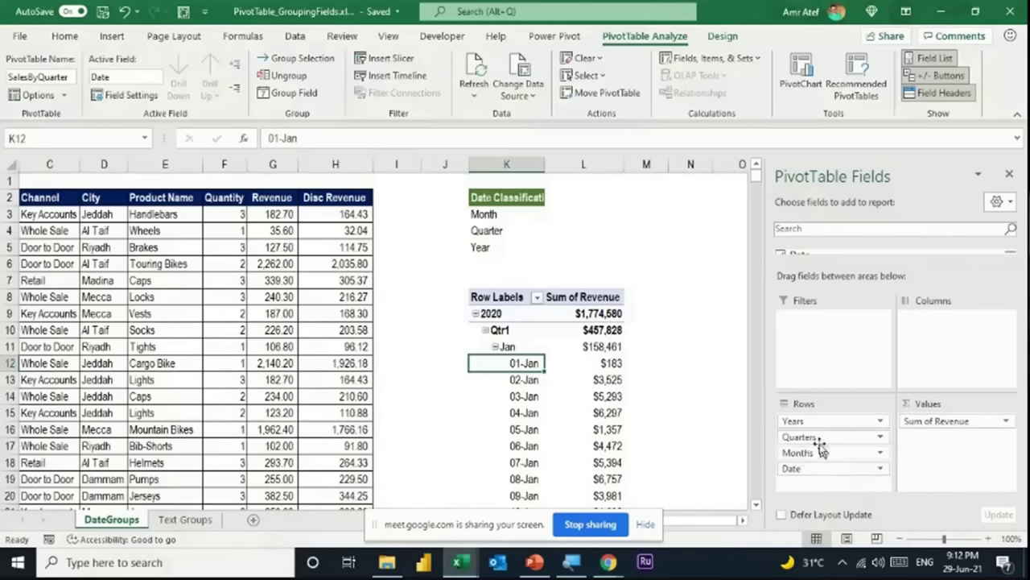
right_click(519, 367)
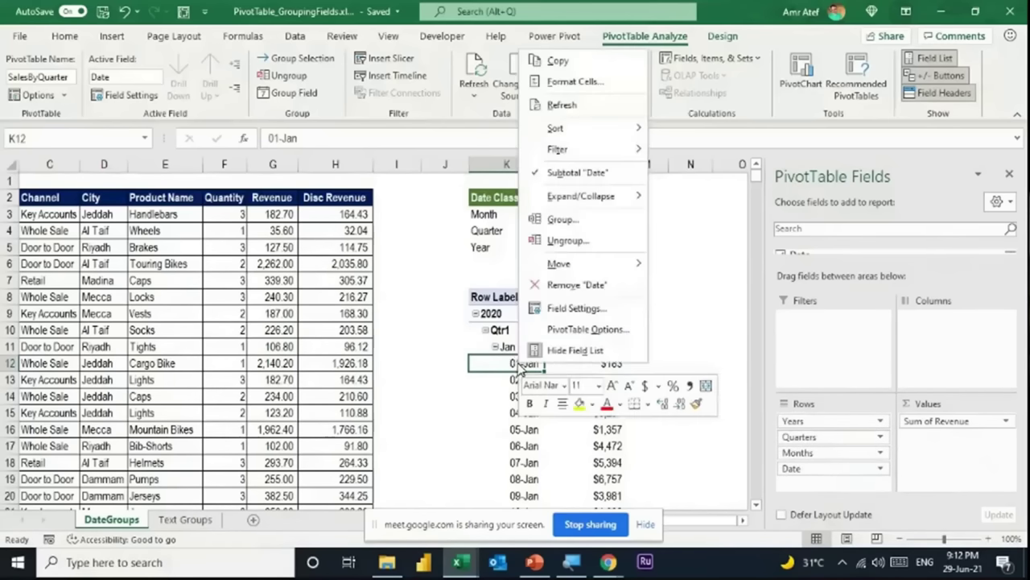
left_click(577, 231)
left_click(527, 250)
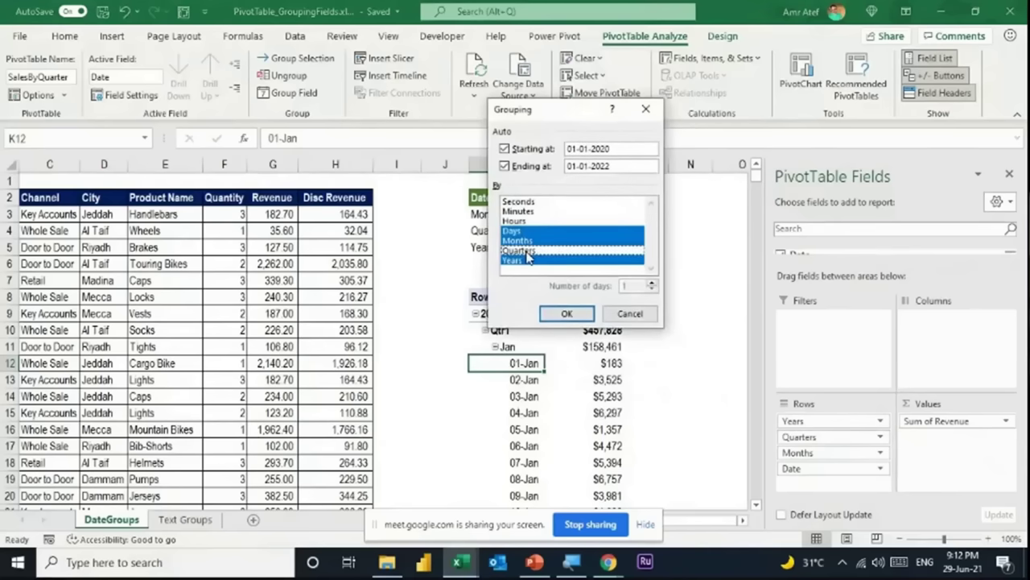
left_click(522, 231)
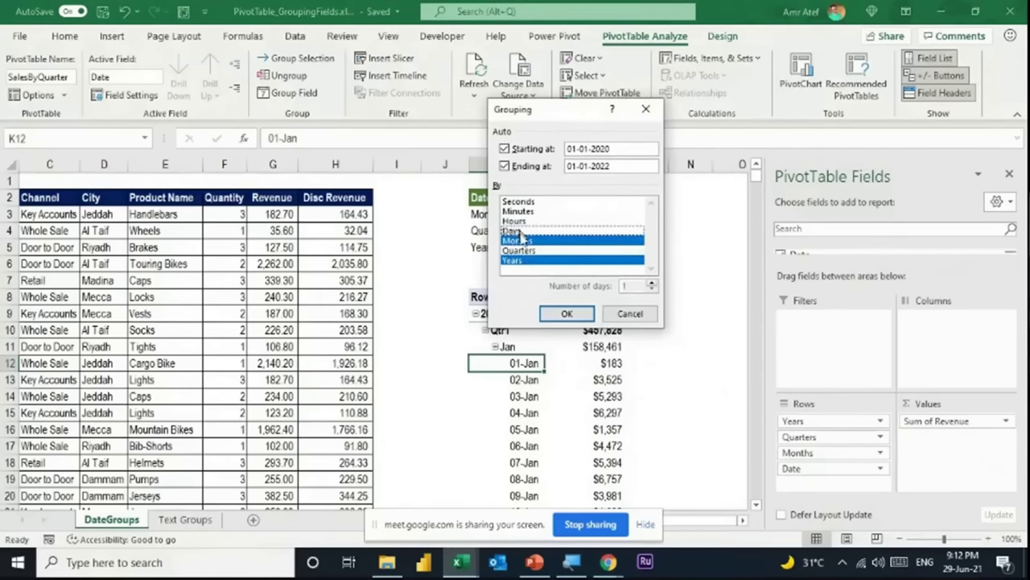
left_click(566, 313)
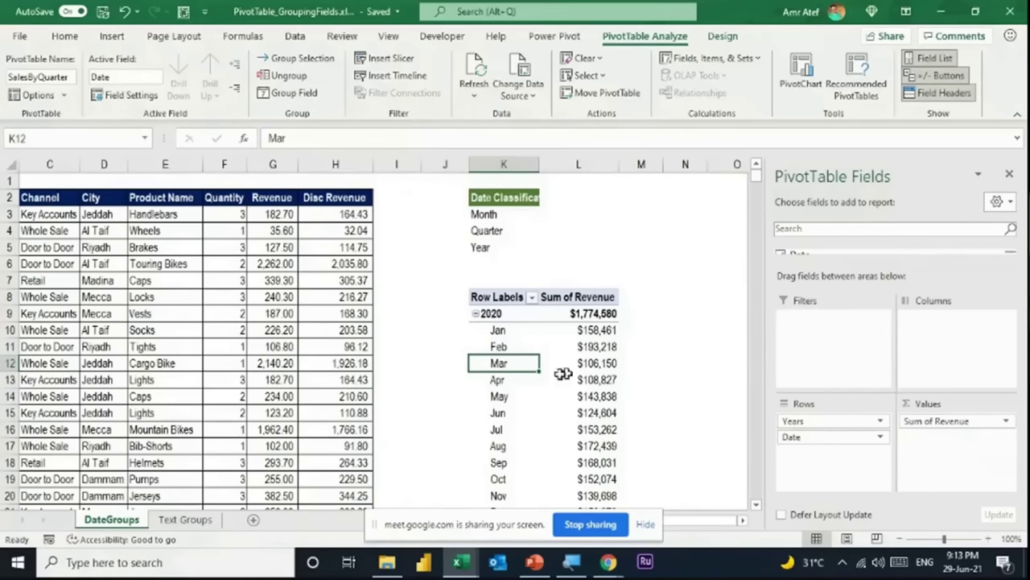
Regroup the pivot table's dates by Days only, with the number of days set to 7.
right_click(520, 364)
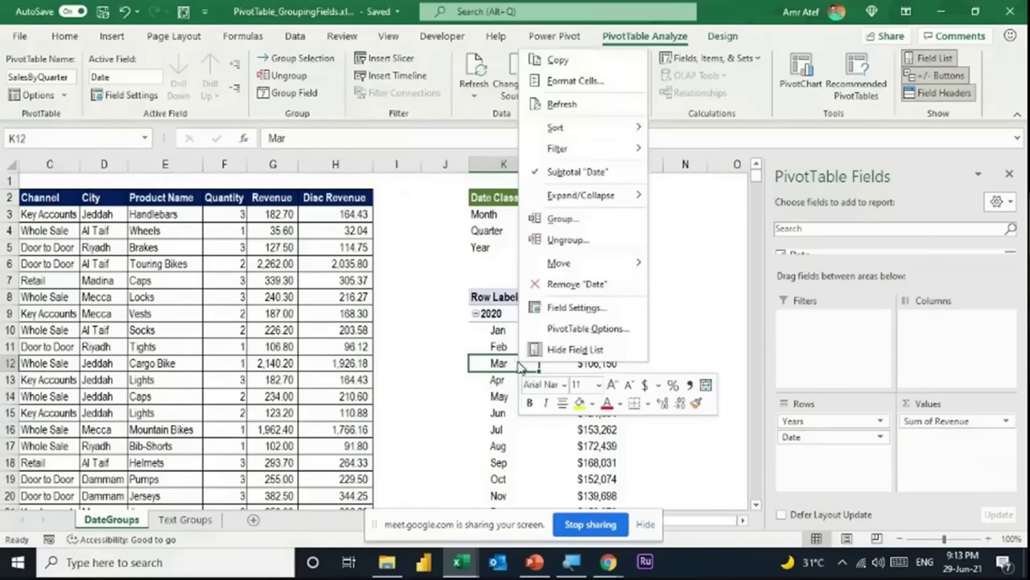
left_click(552, 225)
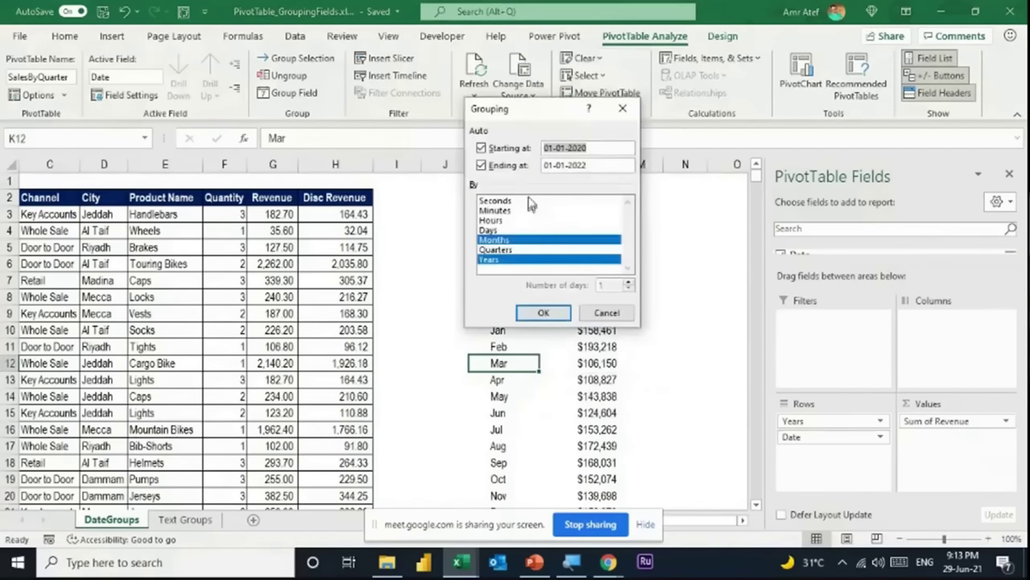
left_click(522, 259)
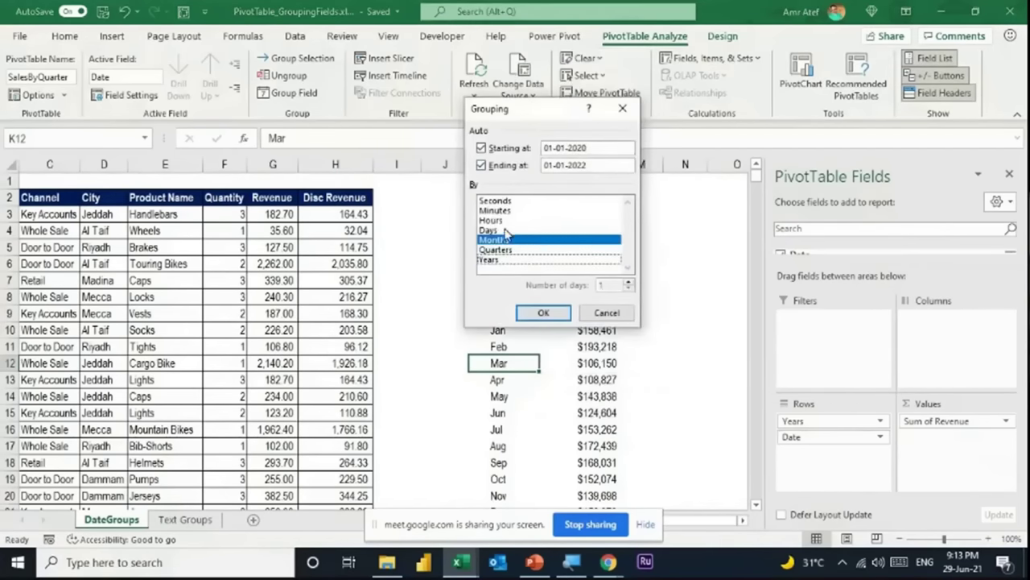
left_click_drag(505, 231, 507, 236)
left_click(508, 239)
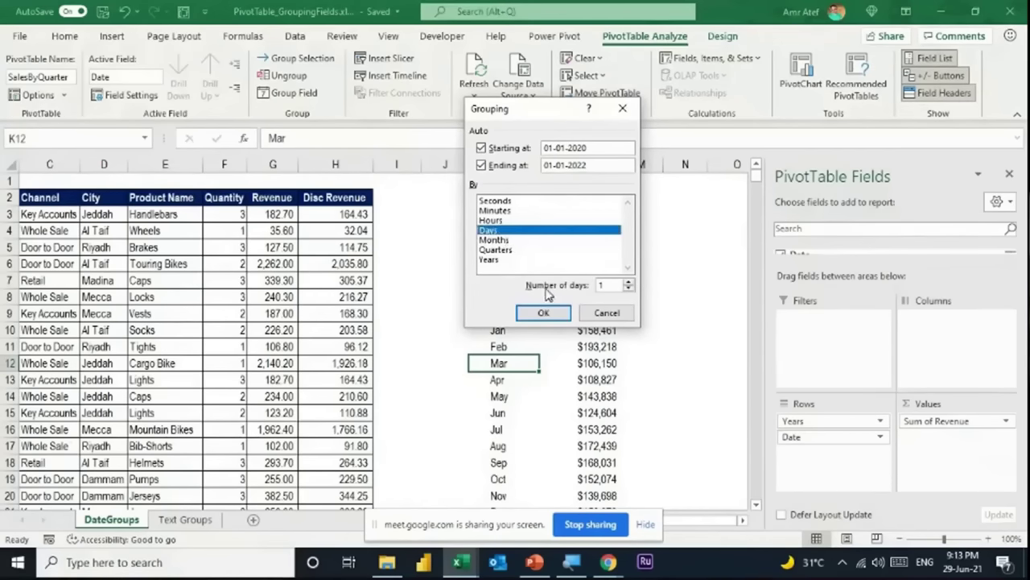
left_click(629, 283)
left_click(556, 316)
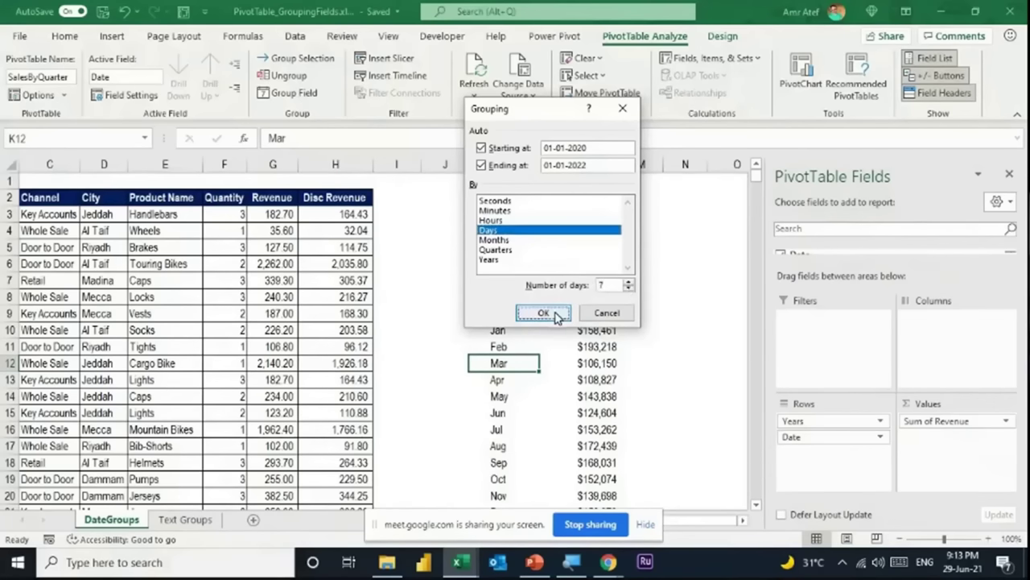
left_click(499, 318)
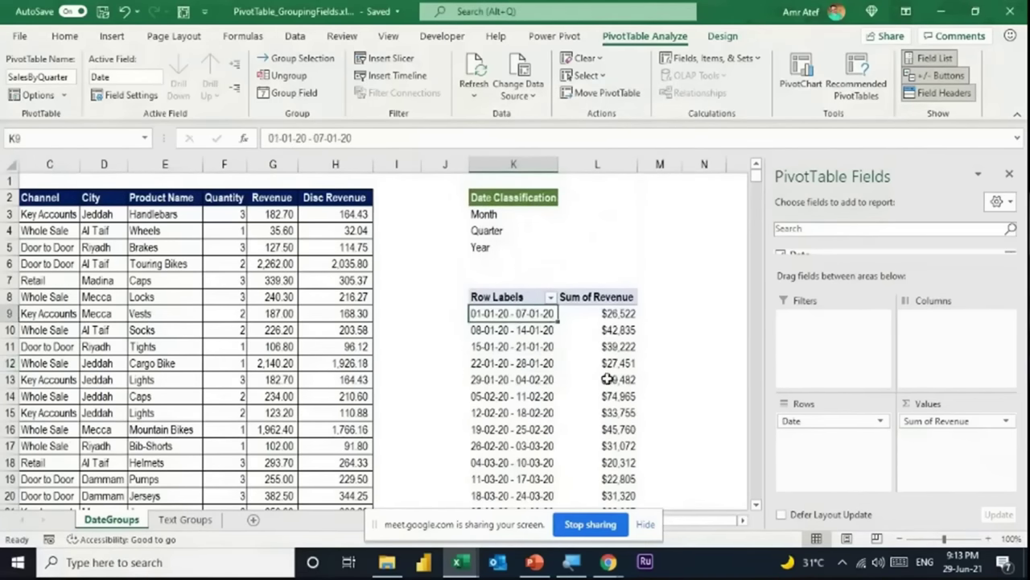
Undo the seven-day date grouping in the pivot table.
scroll(607, 379, "down", 1)
scroll(607, 378, "up", 1)
mouse_move(607, 378)
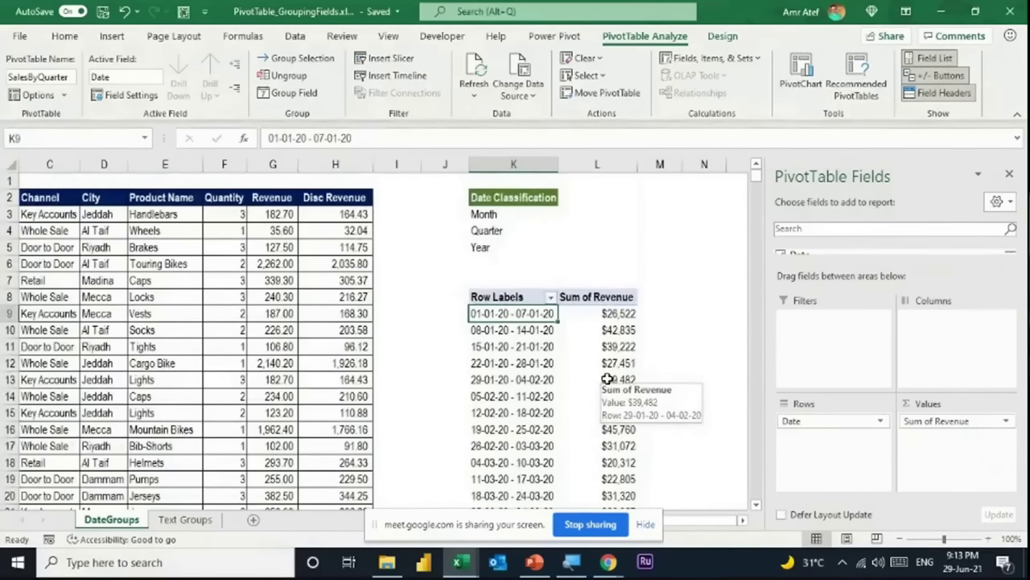
key("ctrl+z")
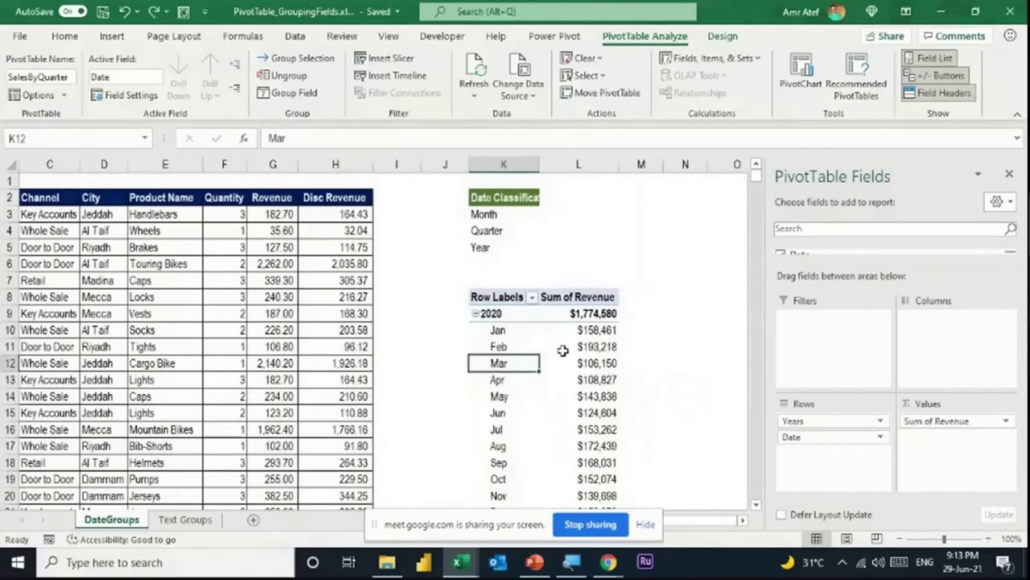
Enlarge the field list section of the fields pane, and collapse and re-expand 2020 in the pivot table.
mouse_move(563, 350)
left_click_drag(891, 259, 899, 338)
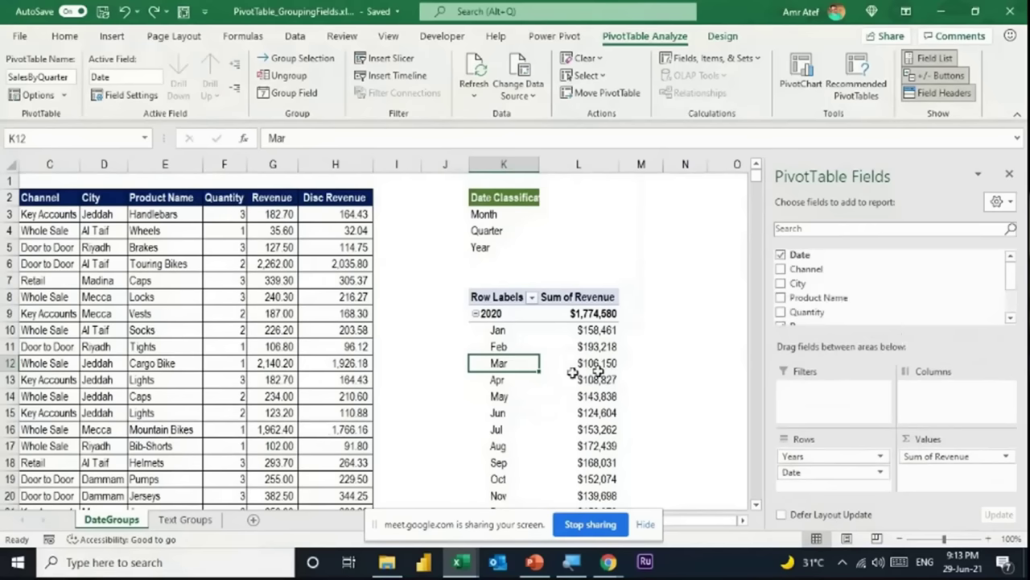
left_click(476, 313)
left_click(475, 313)
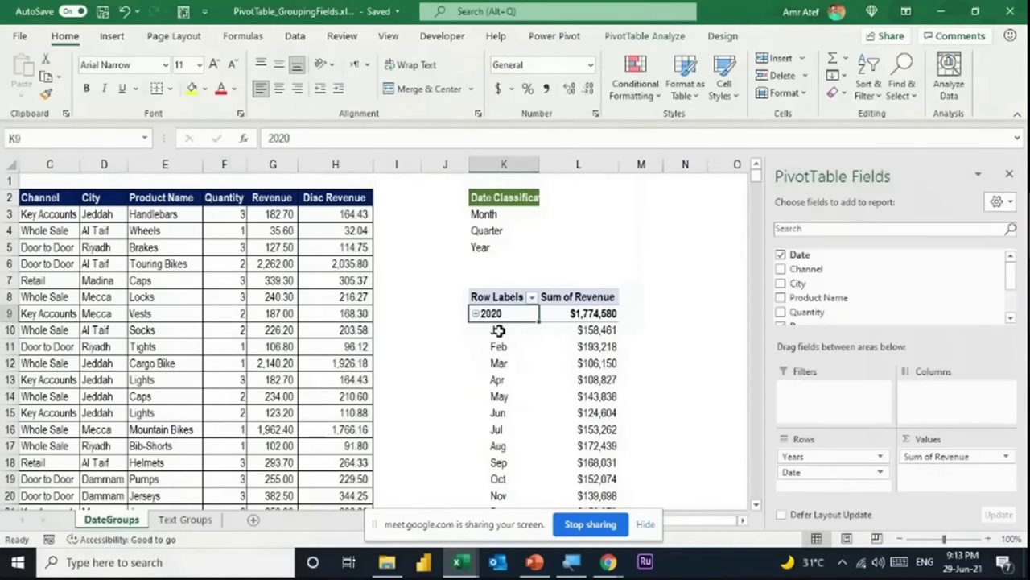
left_click(498, 330)
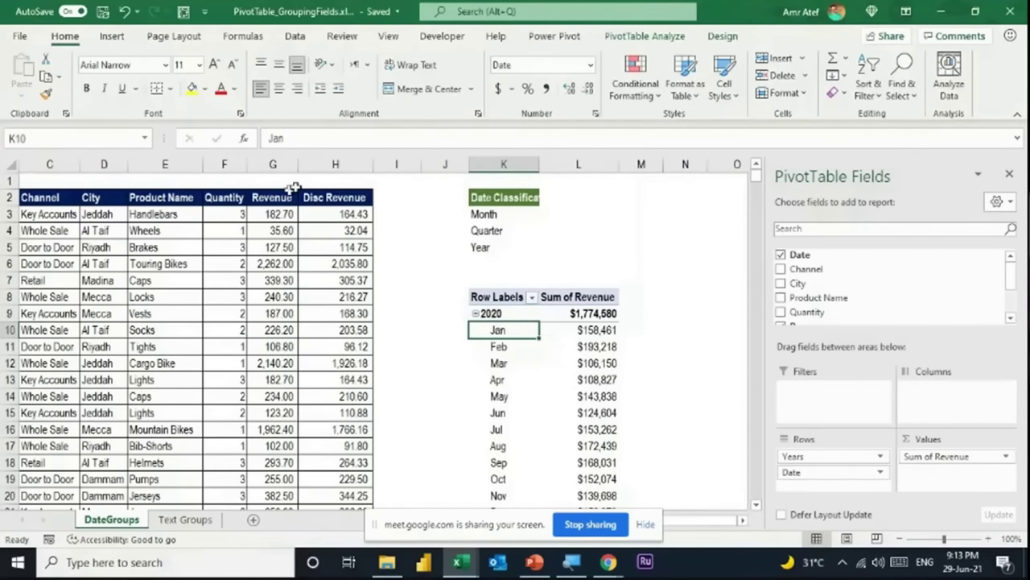
Ungroup the pivot table's dates, and undo the ungrouping.
right_click(505, 333)
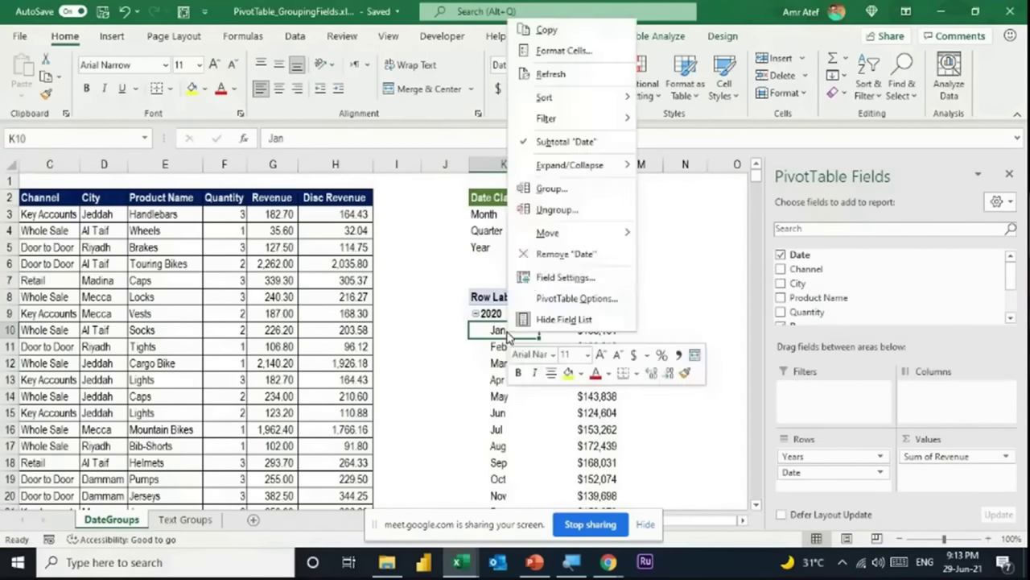
left_click(537, 209)
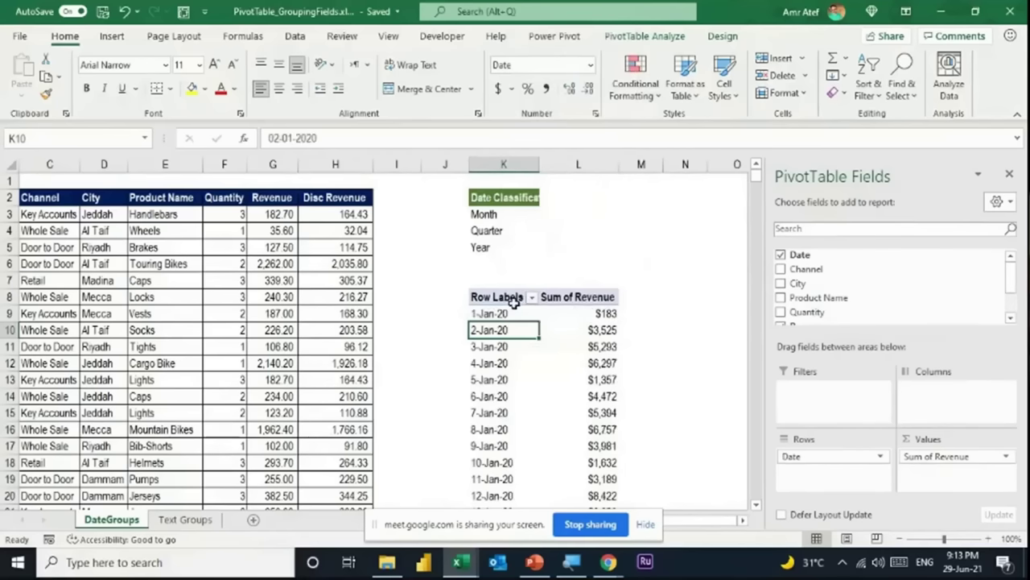
key("ctrl+z")
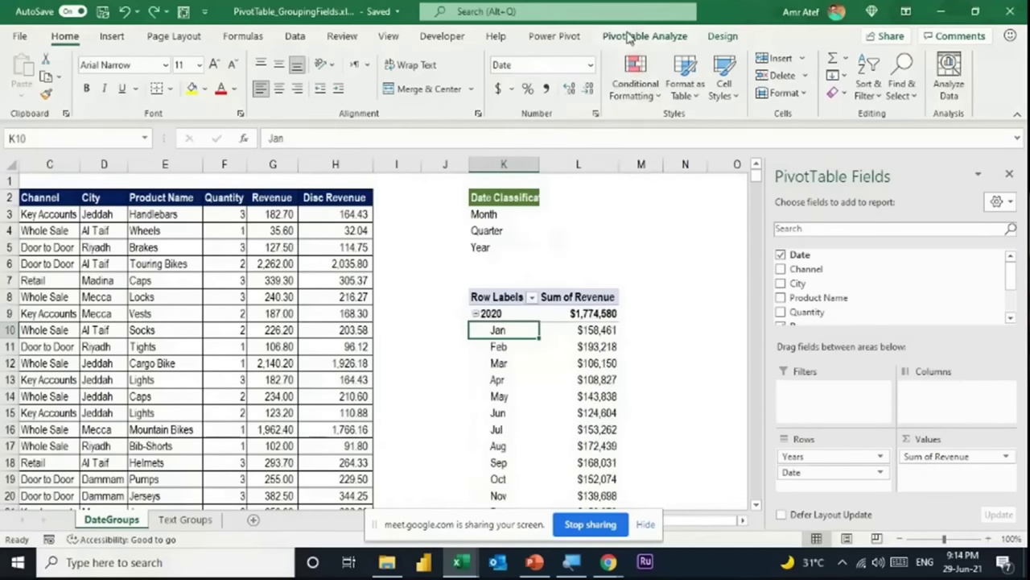
Ungroup the pivot table's dates and regroup the Date field by Months only.
left_click(631, 36)
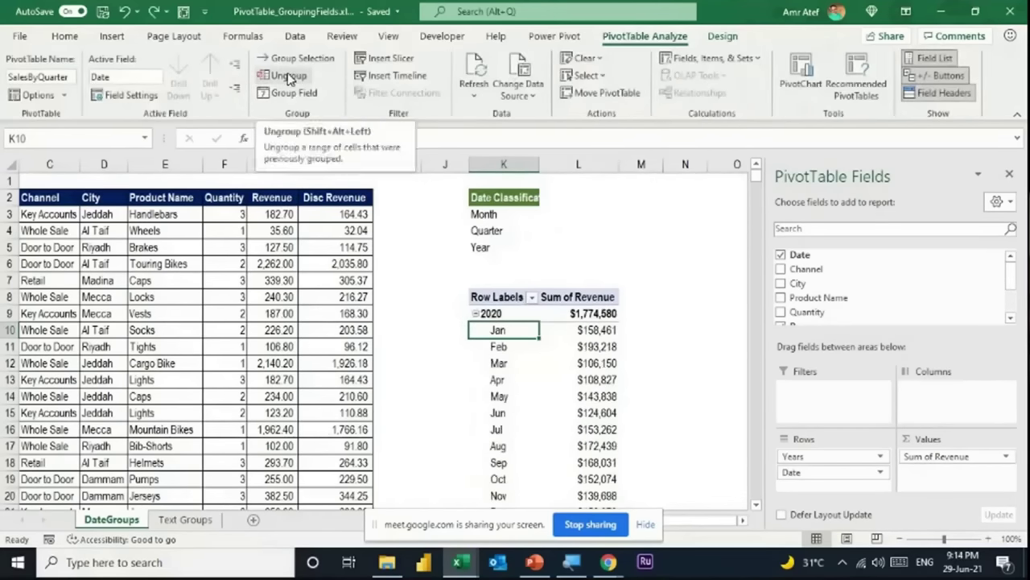
left_click(289, 76)
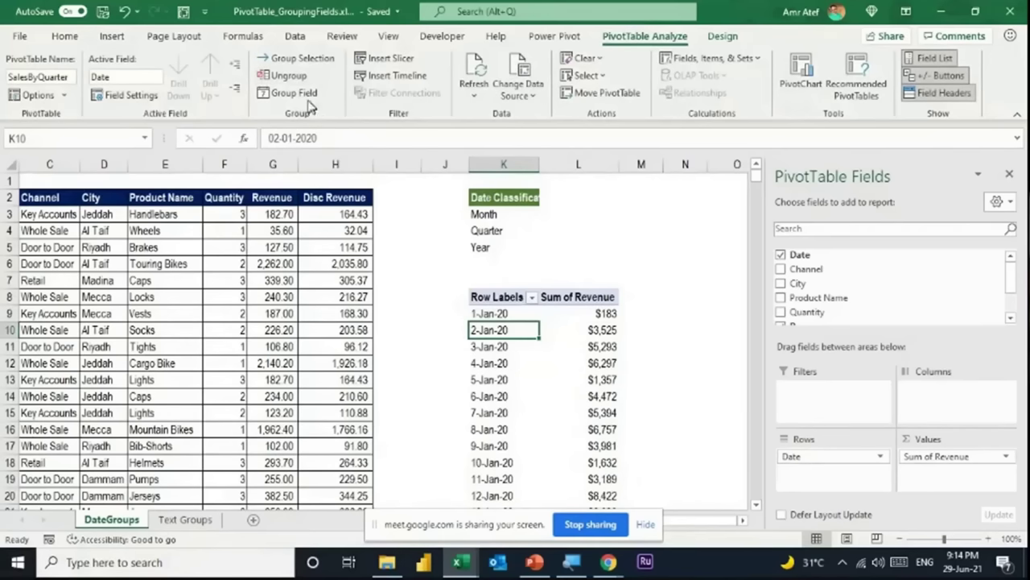
left_click(285, 92)
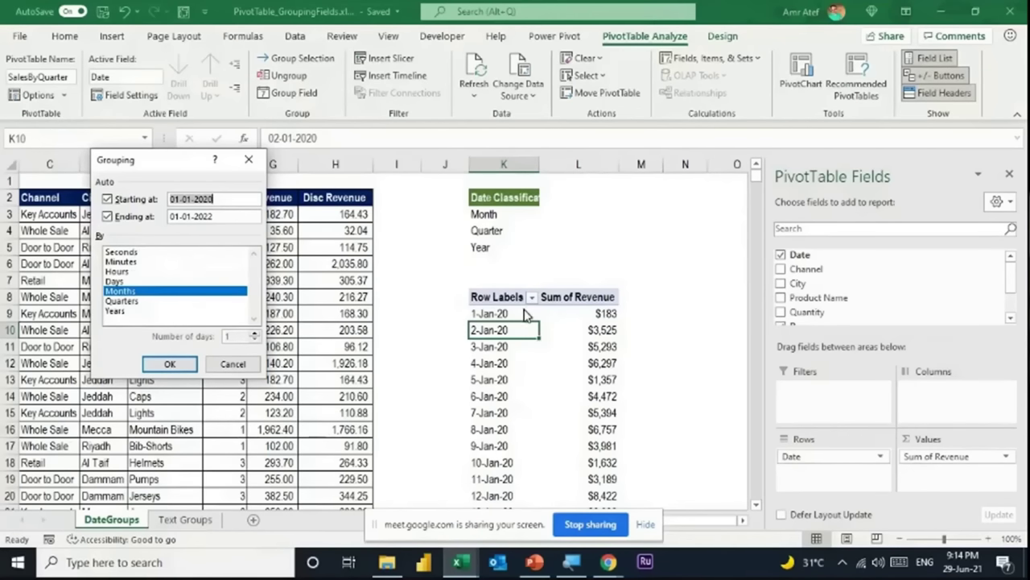
left_click(129, 252)
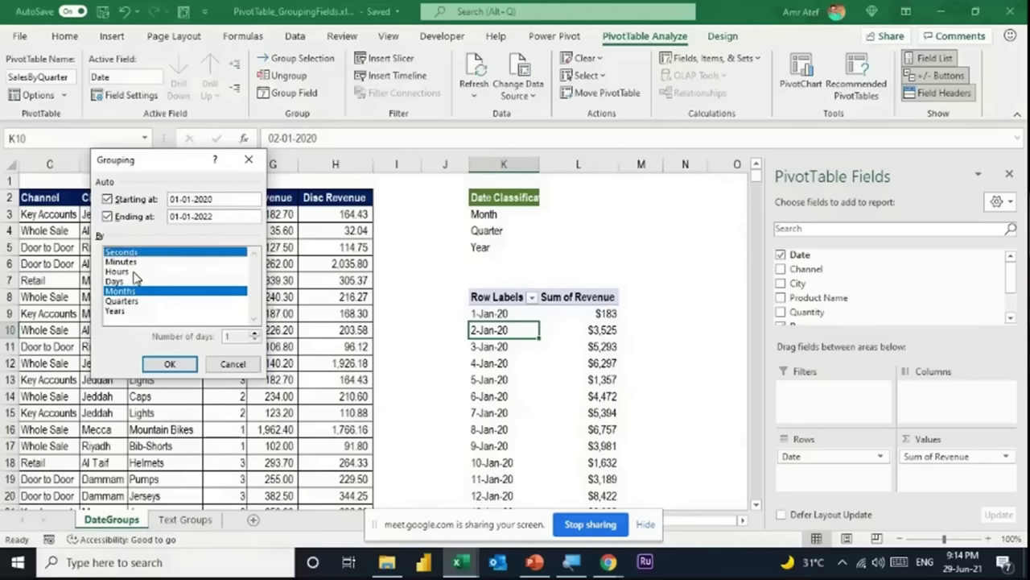
left_click(133, 293)
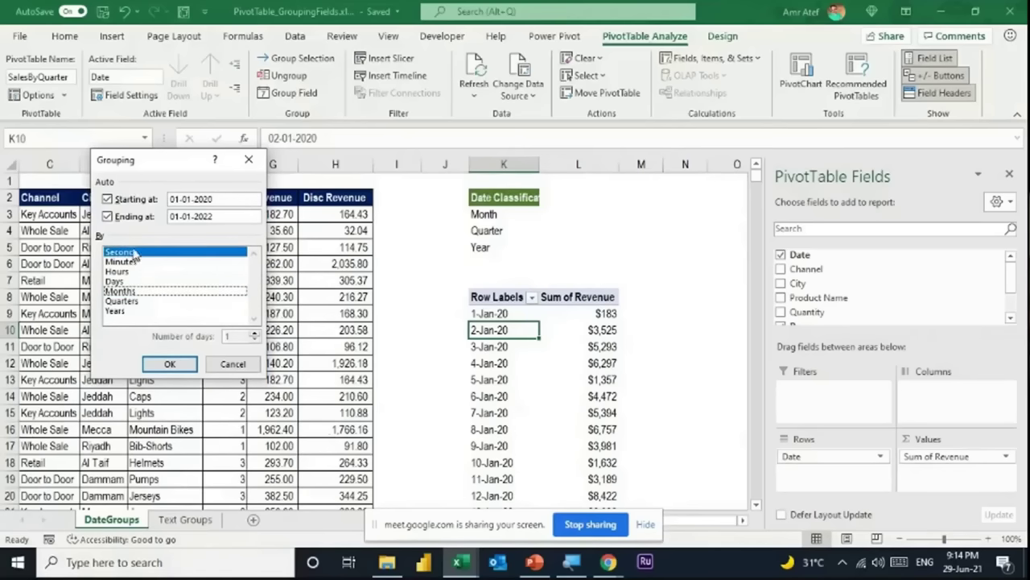
left_click(134, 292)
left_click(147, 254)
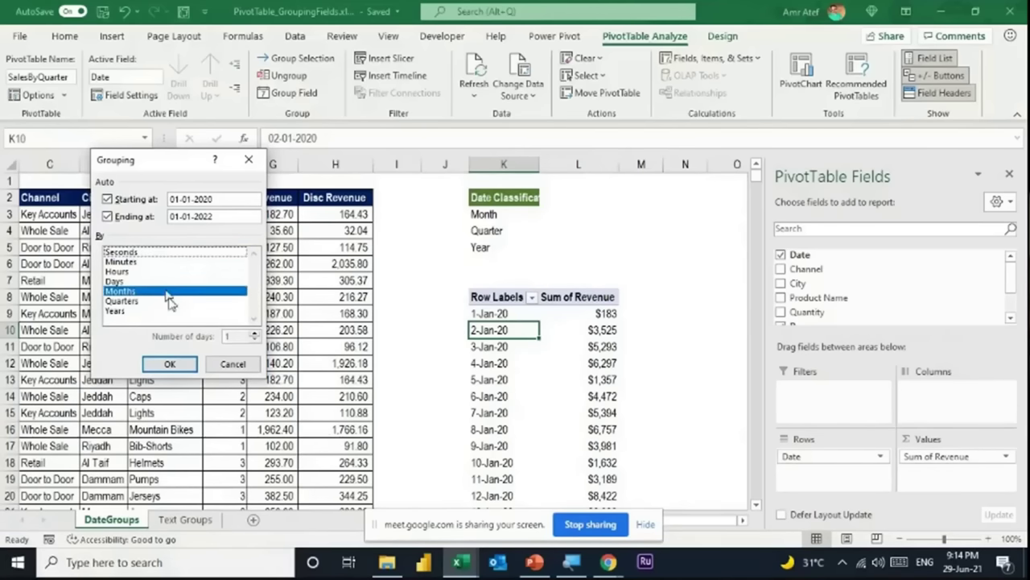
left_click(170, 364)
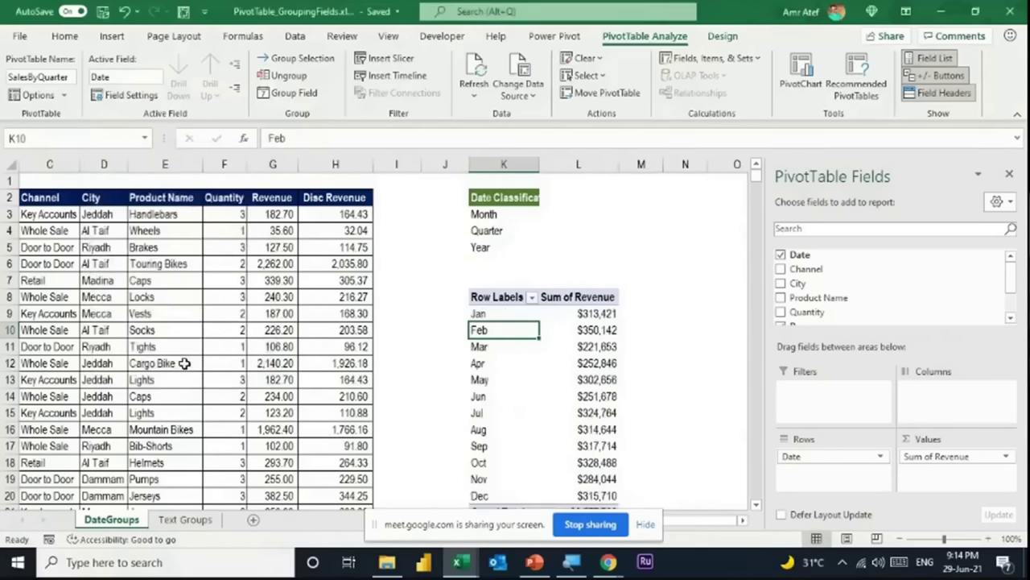
scroll(467, 375, "down", 3)
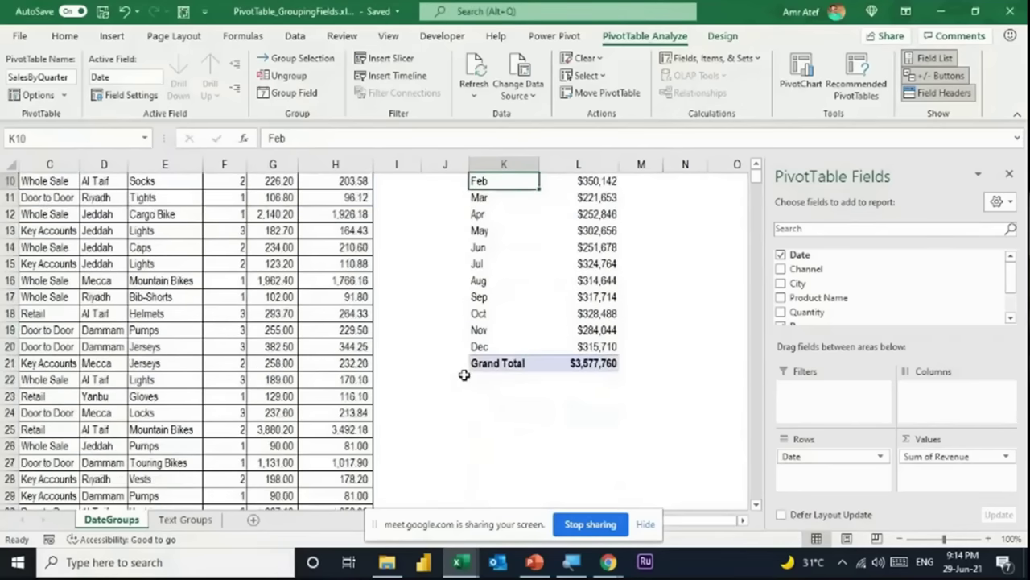
scroll(464, 375, "up", 3)
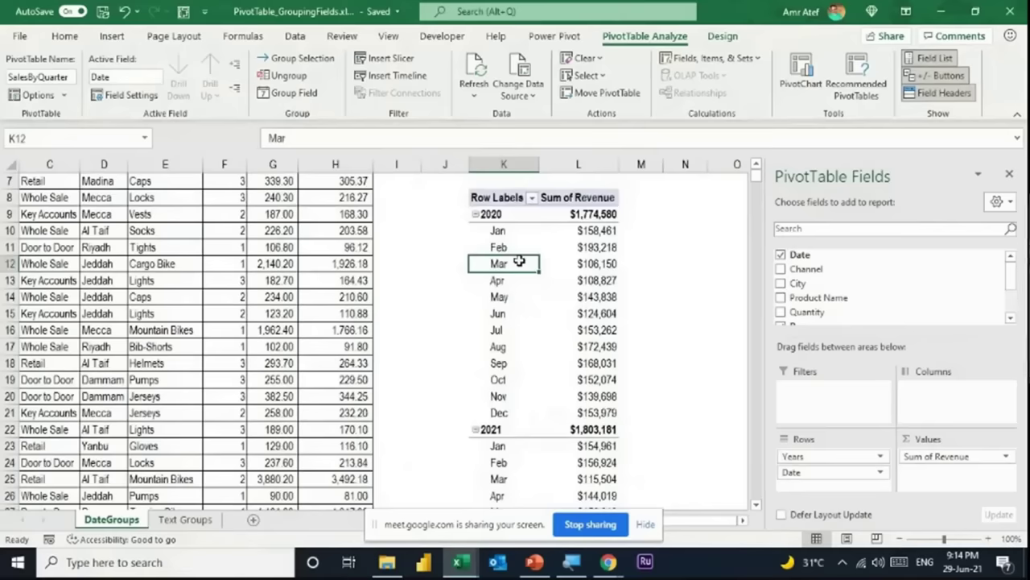
On the Text Groups sheet, examine how the Channel Classification table assigns each sales channel to a class.
left_click(195, 521)
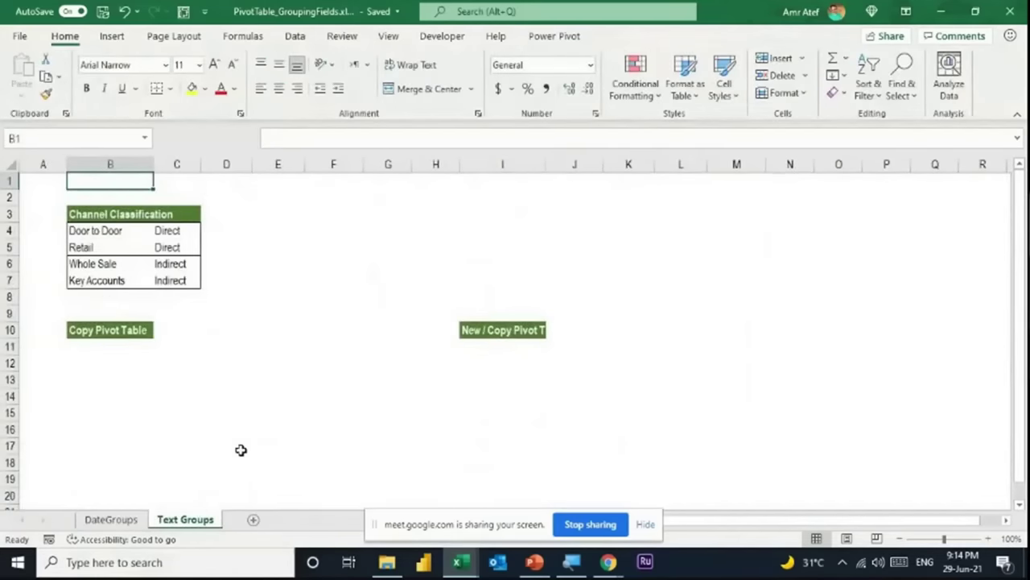
left_click(101, 231)
left_click(103, 247)
left_click(103, 264)
left_click(106, 280)
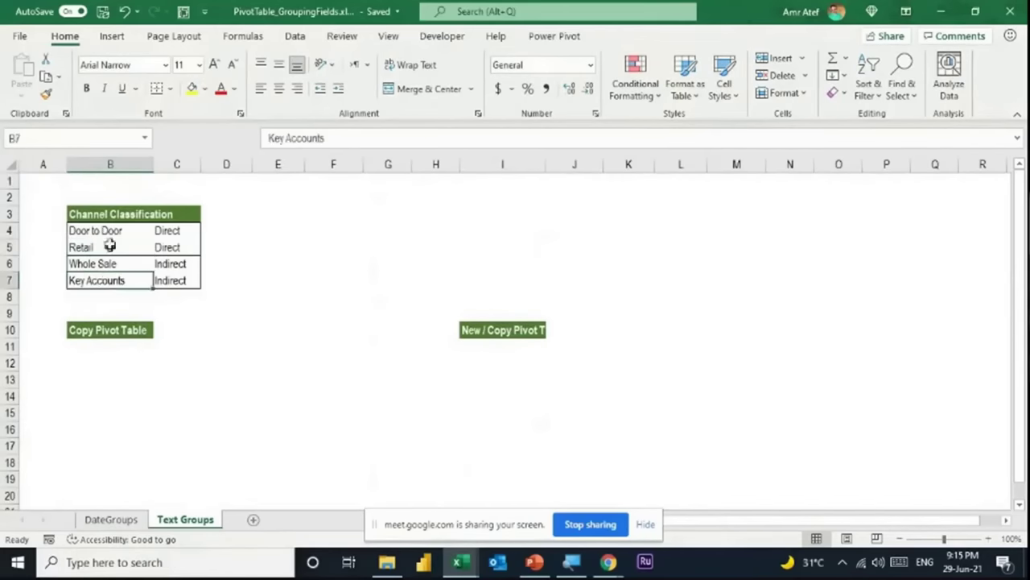
left_click_drag(108, 230, 109, 244)
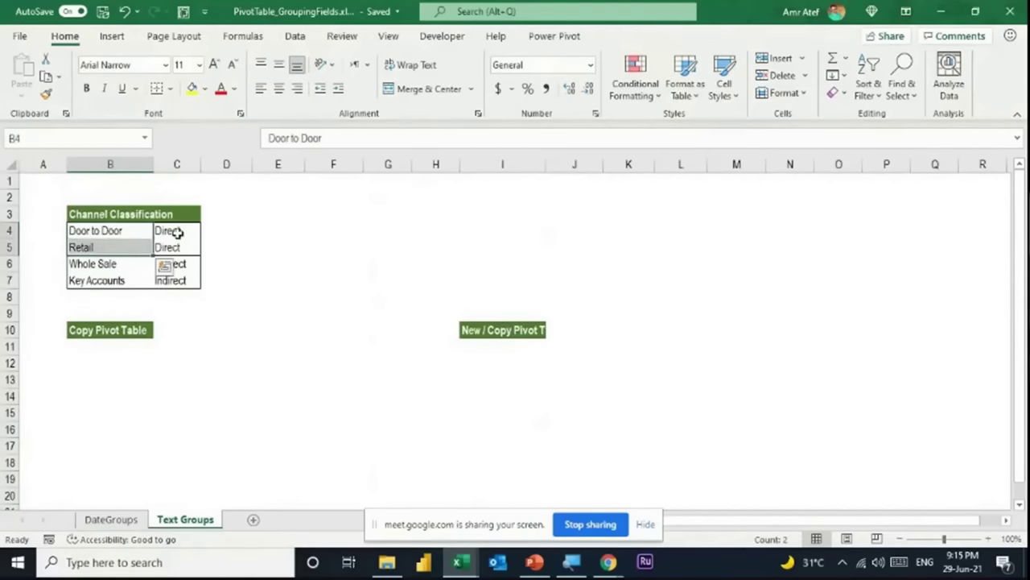
left_click_drag(177, 232, 172, 280)
left_click(99, 265)
left_click(103, 280)
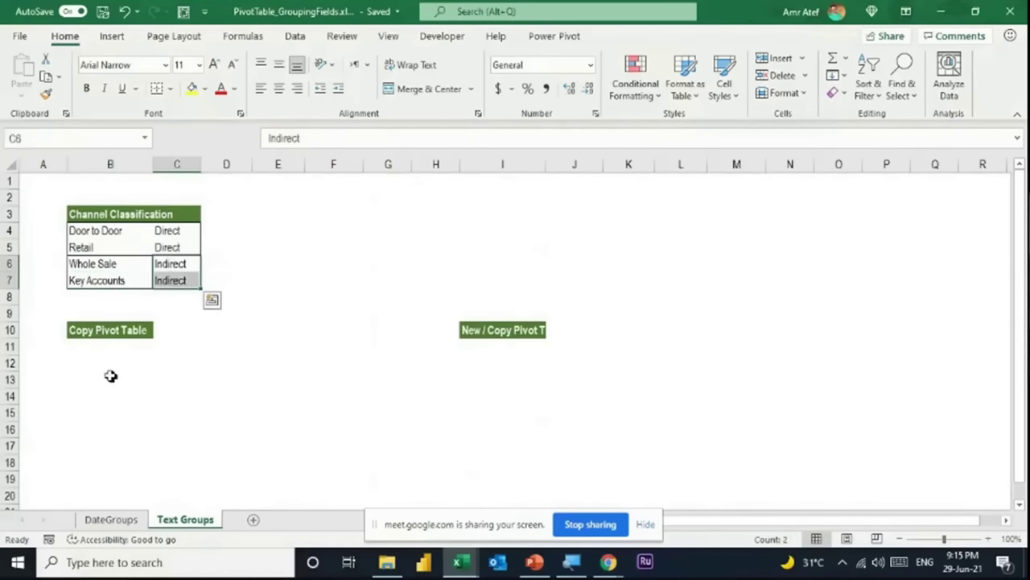
Select cell B12 under the Copy Pivot Table heading, and return to the DateGroups sheet with the Accessibility pane closed.
left_click(110, 364)
left_click(121, 538)
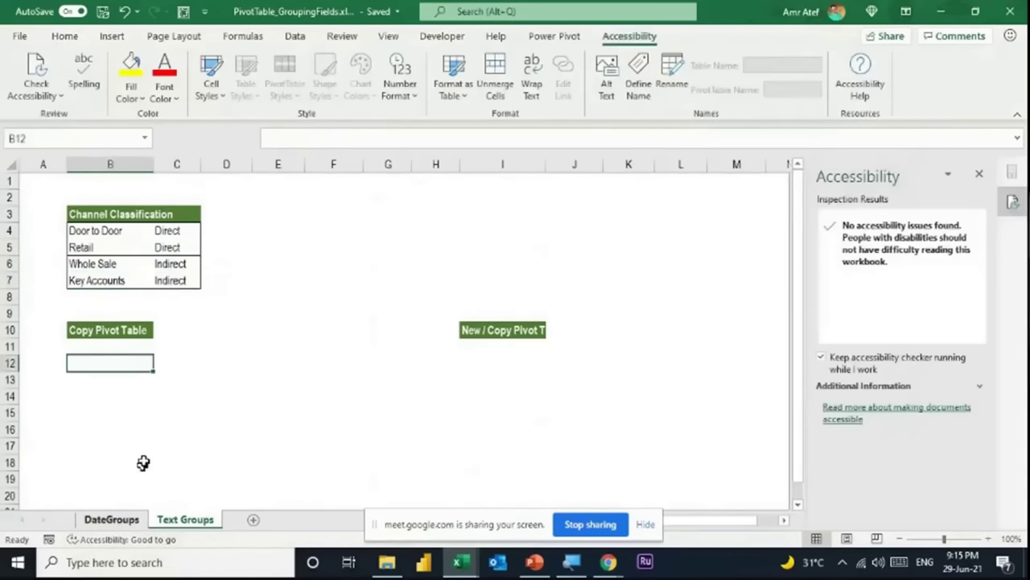
key("ctrl+Page_Up")
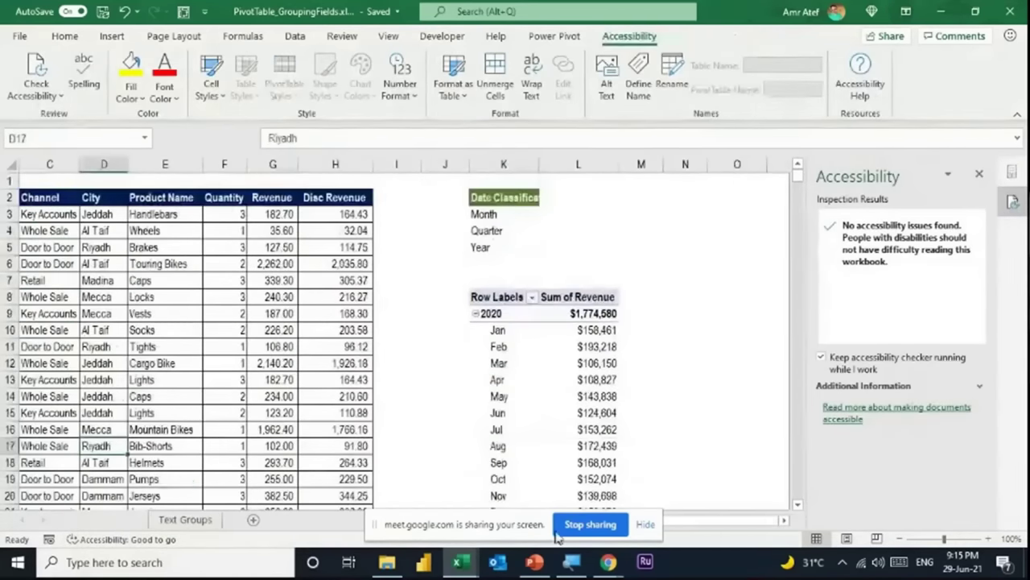
scroll(140, 272, "left", 2)
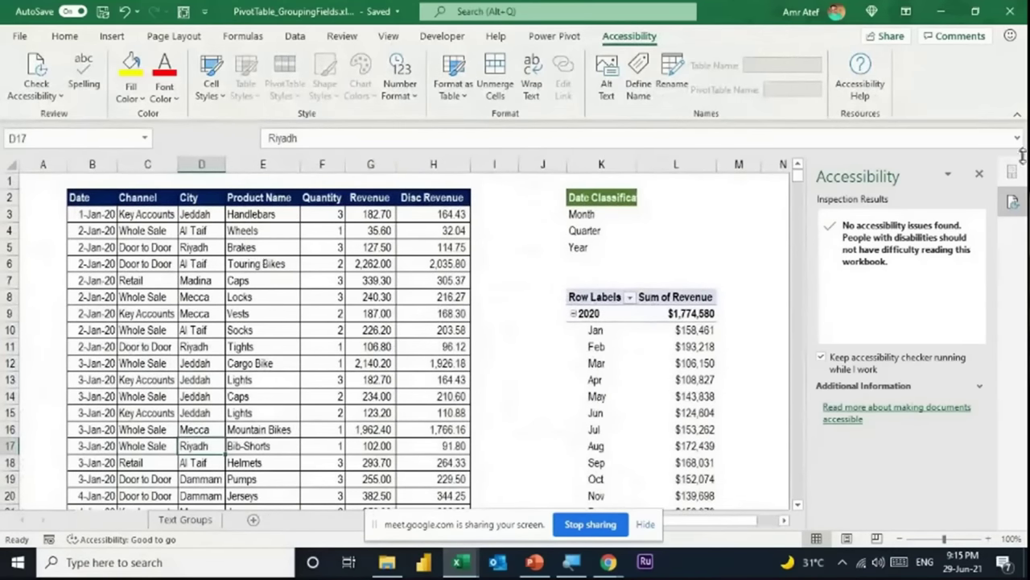
left_click(979, 174)
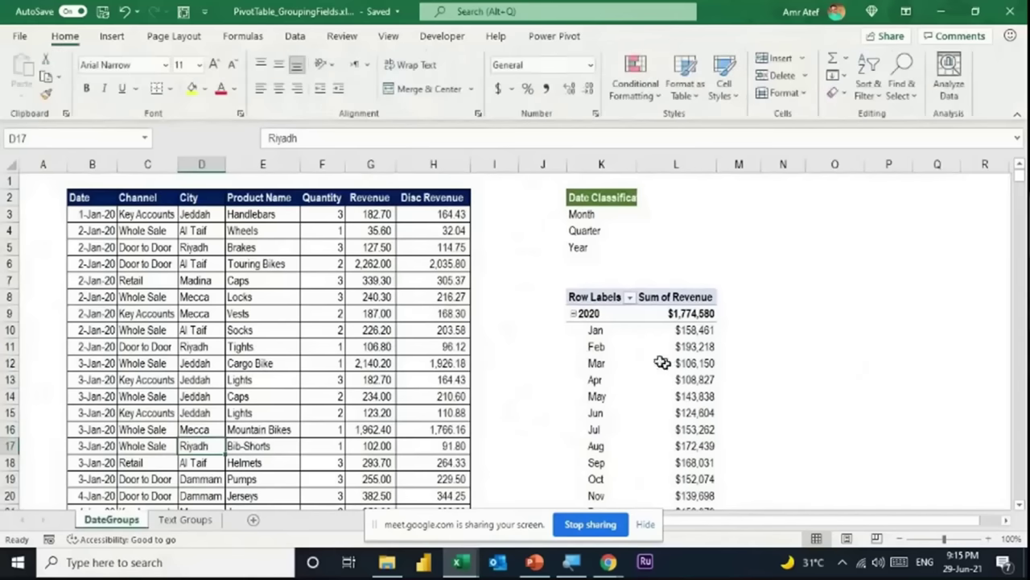
Collapse the 2020 and 2021 groups in the DateGroups pivot table.
left_click(615, 327)
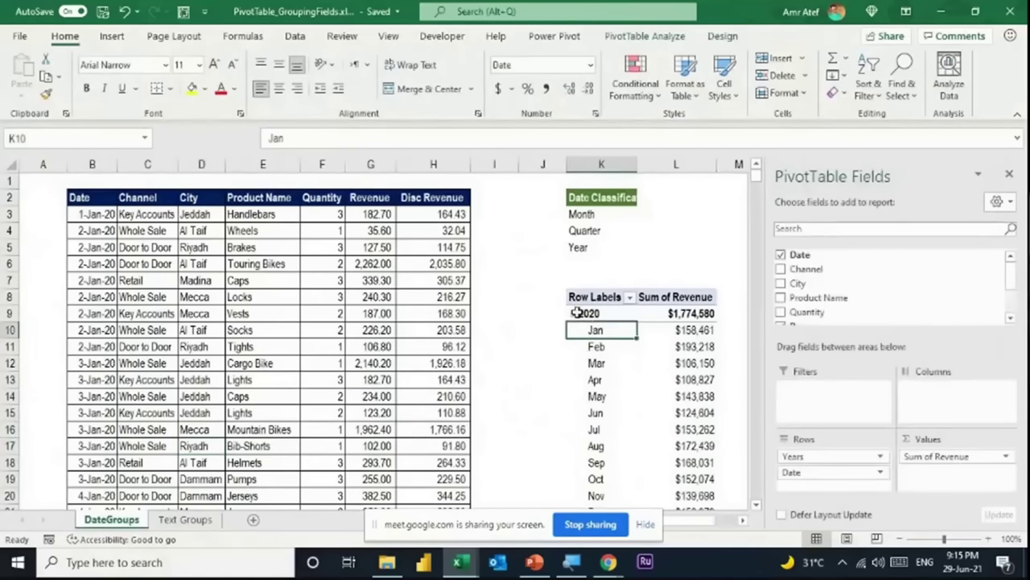
left_click(574, 314)
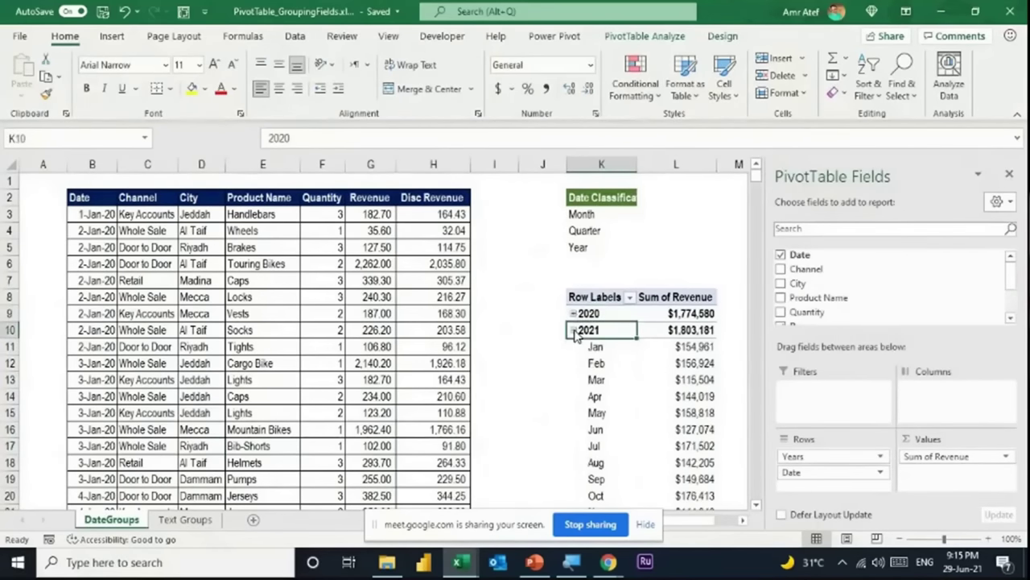
left_click(573, 330)
Copy the whole pivot table and paste it at cell B12 on the Text Groups sheet.
left_click_drag(590, 294, 679, 348)
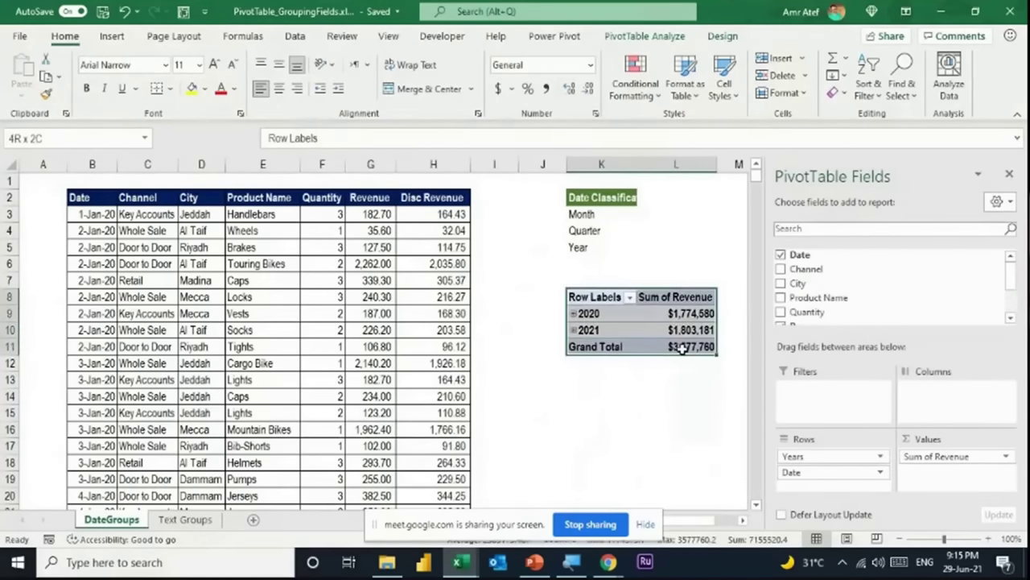
left_click(634, 330)
key("ctrl+a")
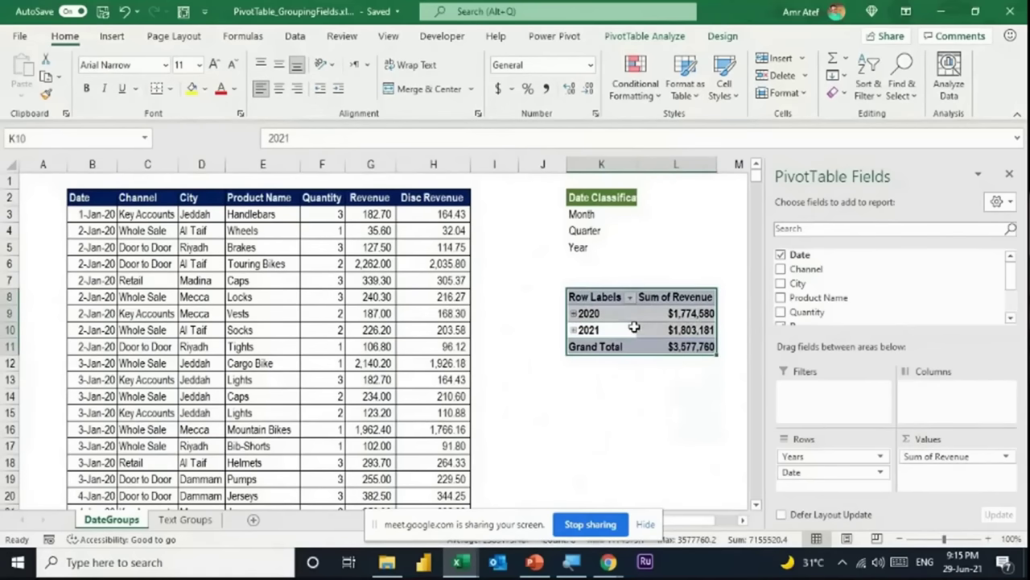
key("ctrl+c")
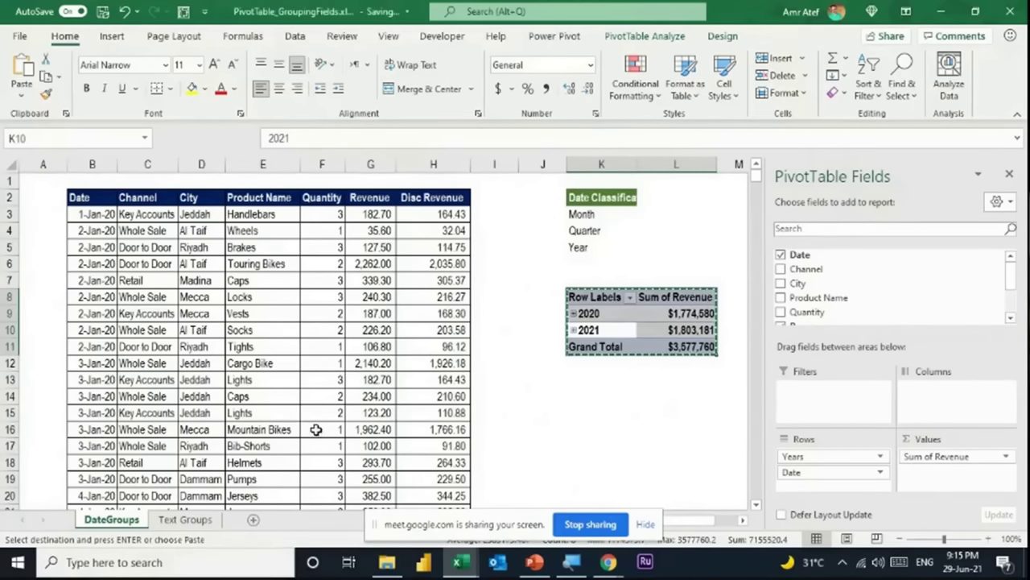
left_click(186, 520)
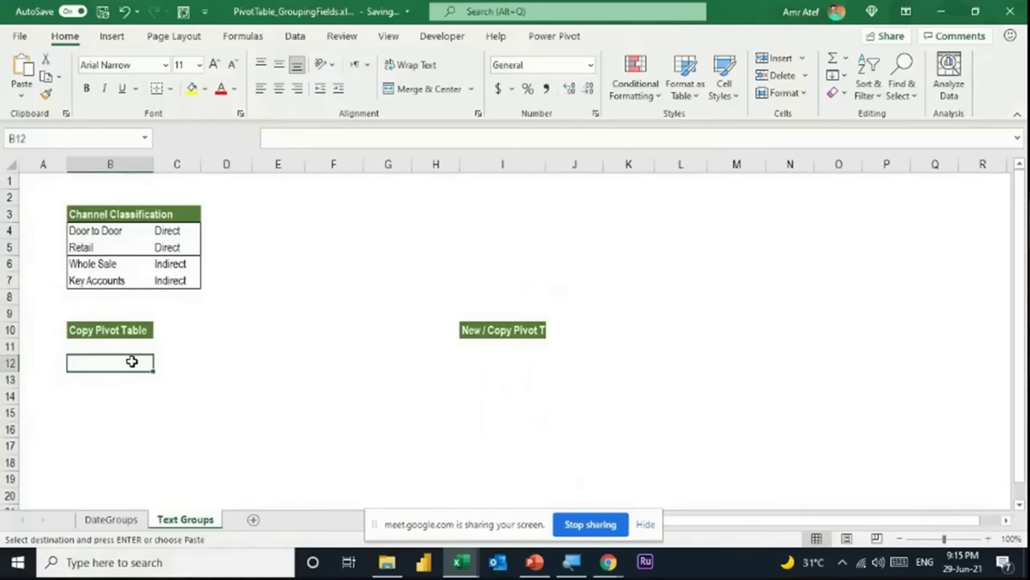
key("ctrl+v")
key("ctrl")
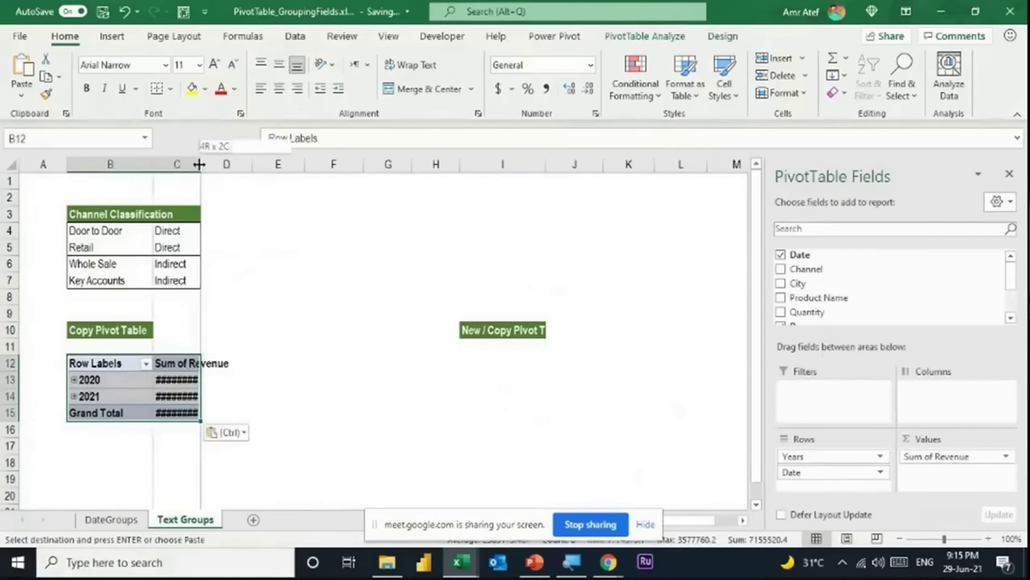
Fit column C to the width of the pasted revenue values.
double_click(200, 164)
left_click(207, 379)
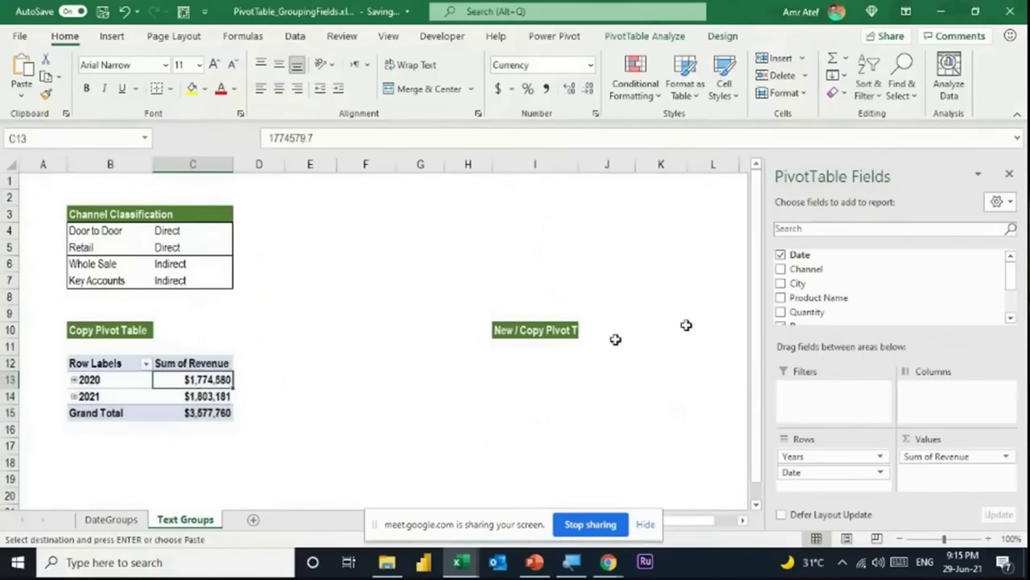
scroll(875, 260, "down", 4)
scroll(874, 260, "up", 4)
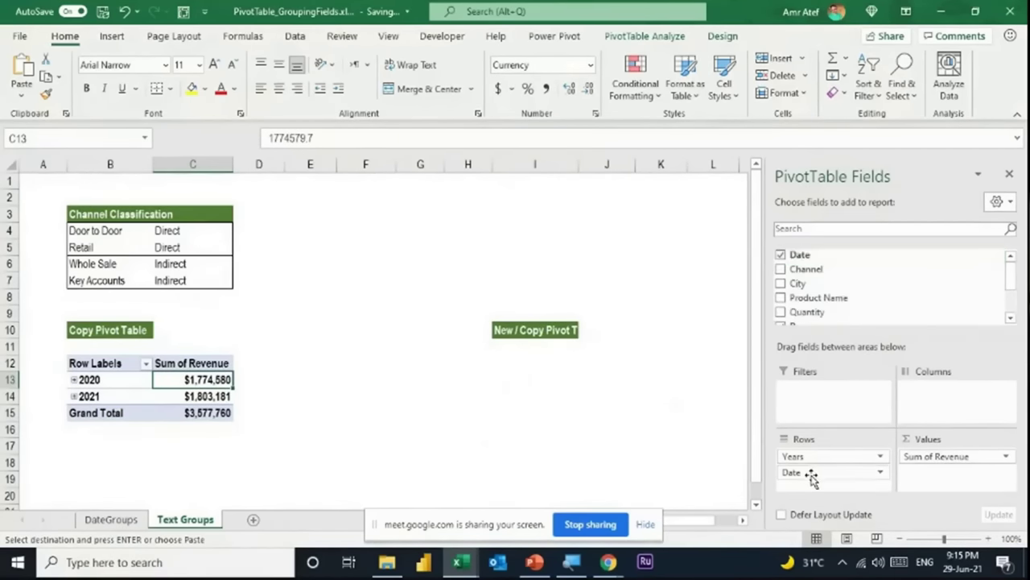
Try to move Date to the report filters, and relocate the pasted pivot table so it starts at cell B15.
left_click_drag(813, 477, 858, 396)
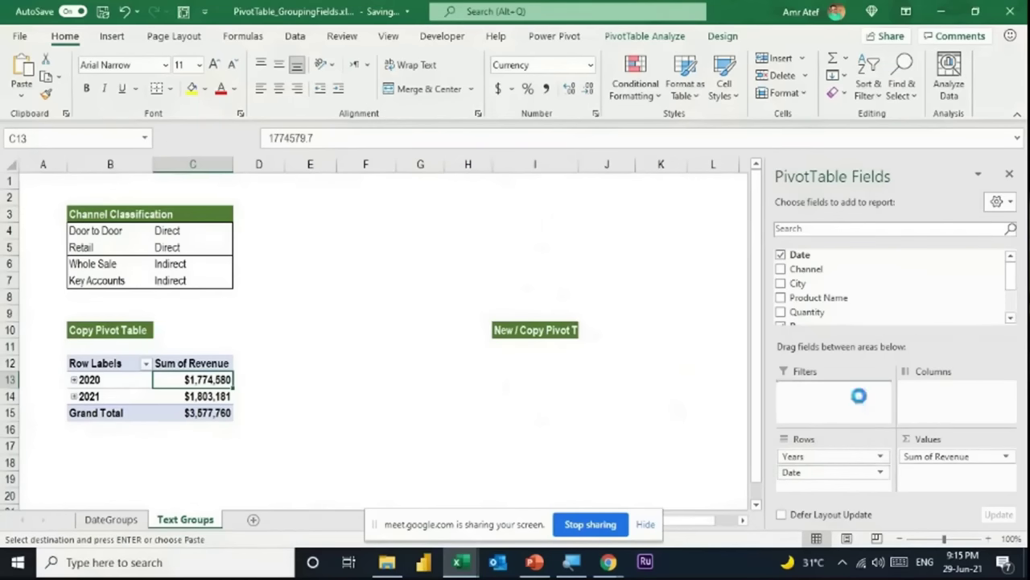
key("Return")
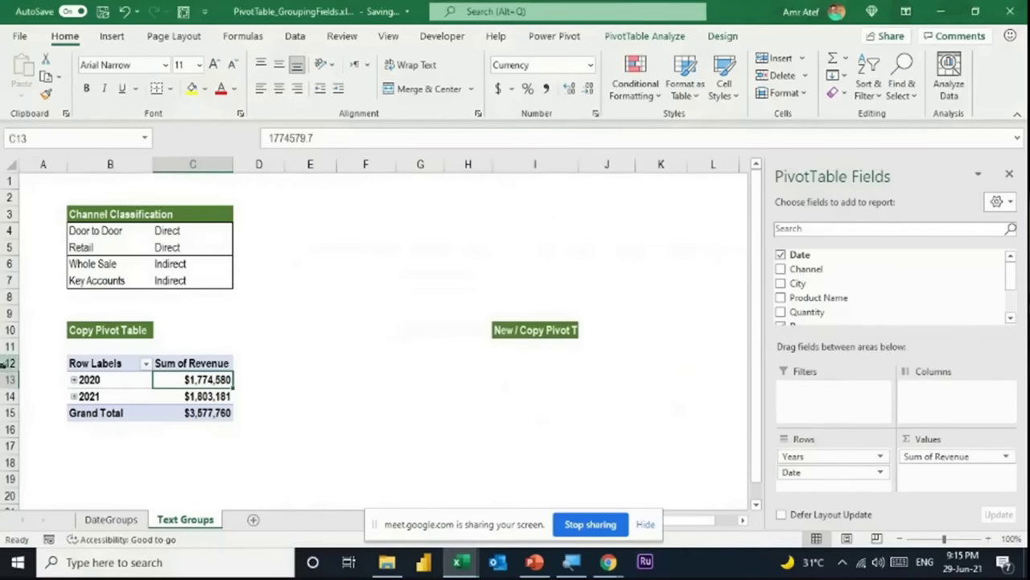
left_click_drag(95, 363, 204, 472)
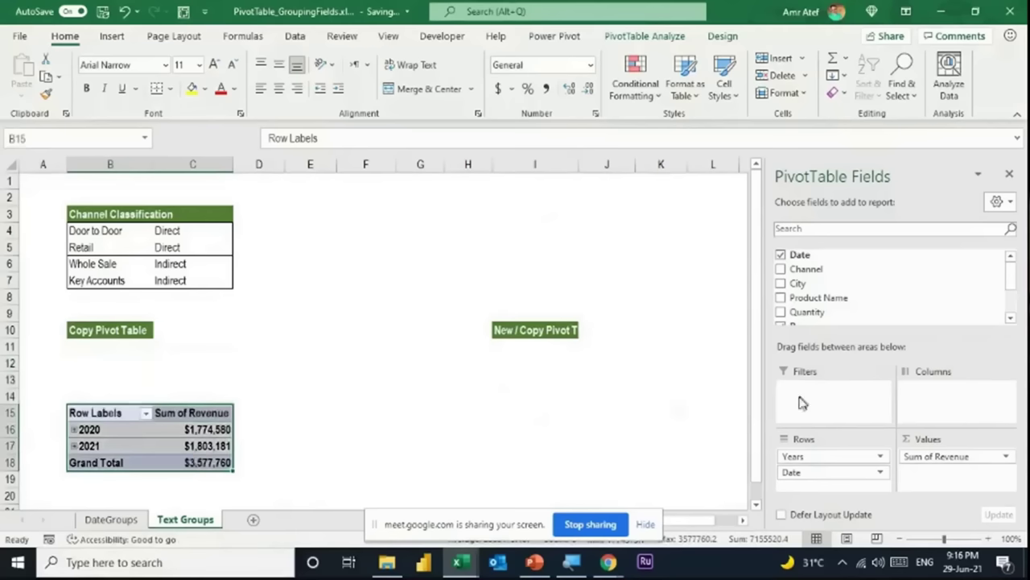
Move Years from the rows to the report filters, and remove Date from the pivot table's rows.
left_click_drag(809, 457, 842, 404)
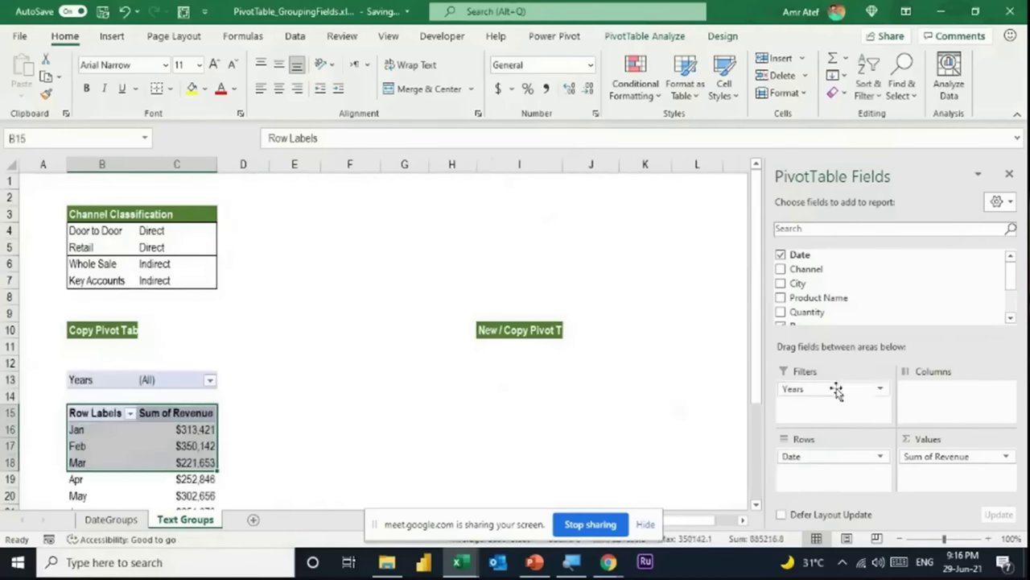
left_click_drag(813, 456, 855, 310)
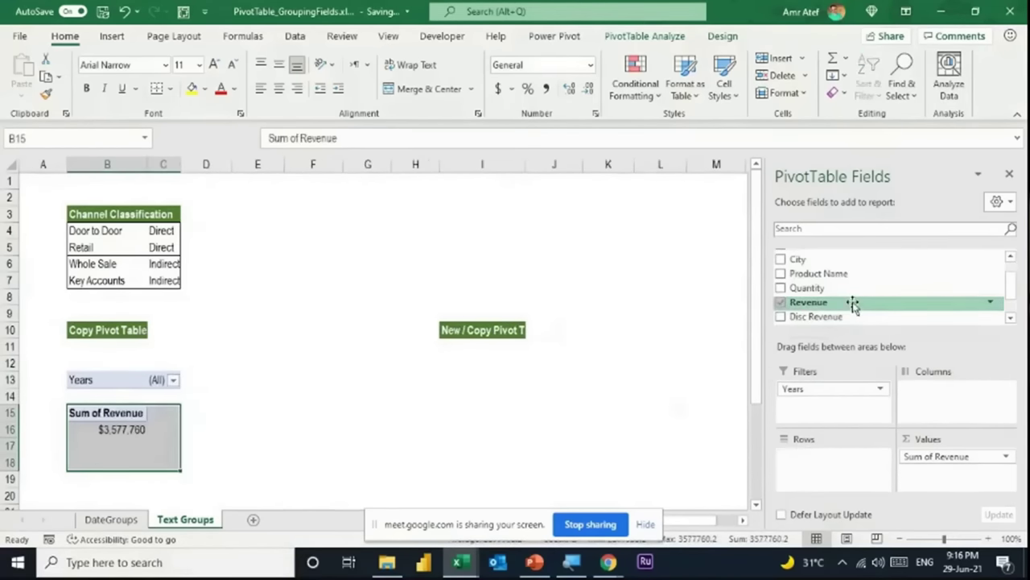
scroll(850, 290, "up", 1)
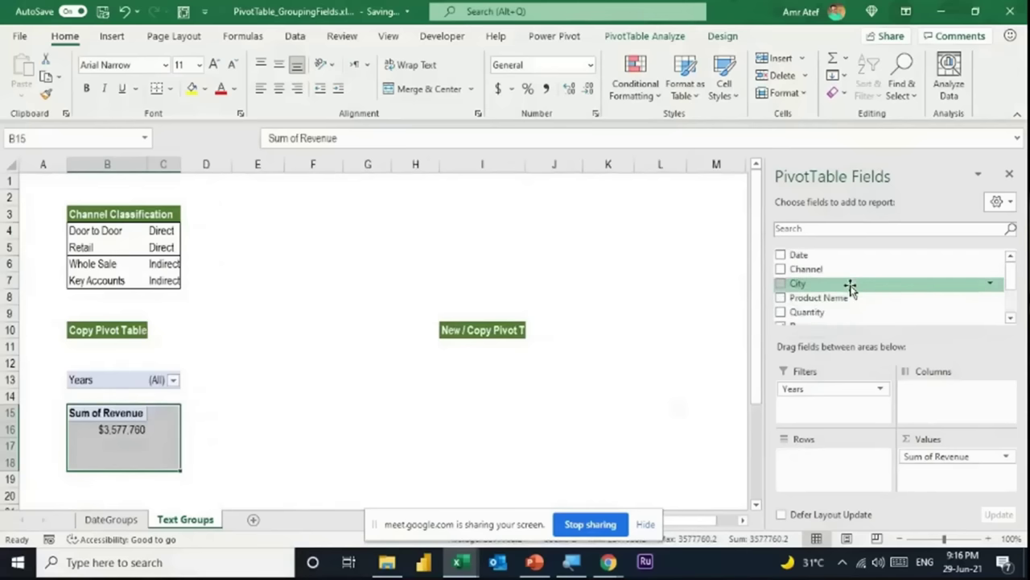
Add the Channel field to the rows of the pivot table on the Text Groups sheet.
left_click_drag(842, 271, 861, 479)
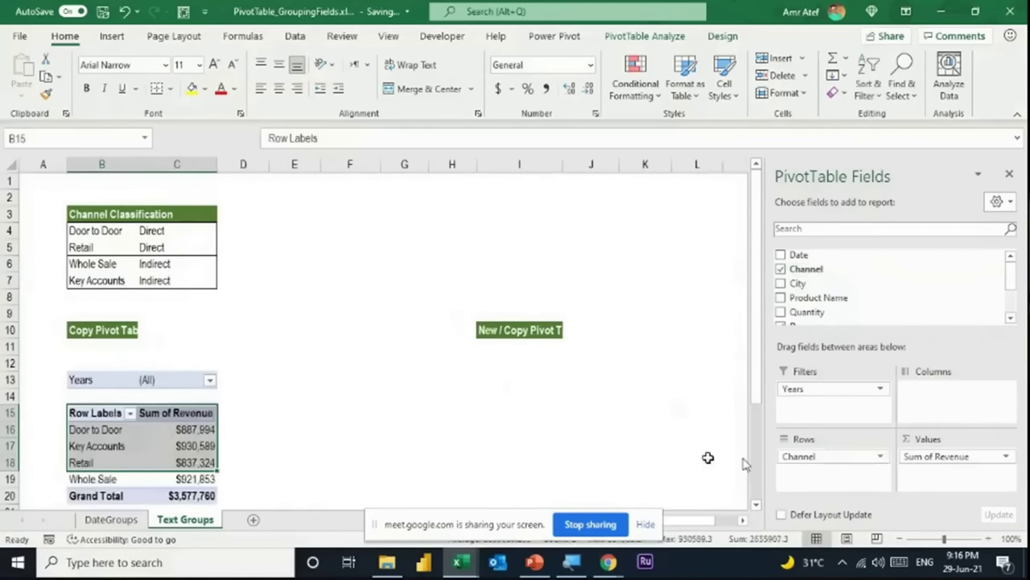
left_click(112, 430)
scroll(163, 429, "down", 1)
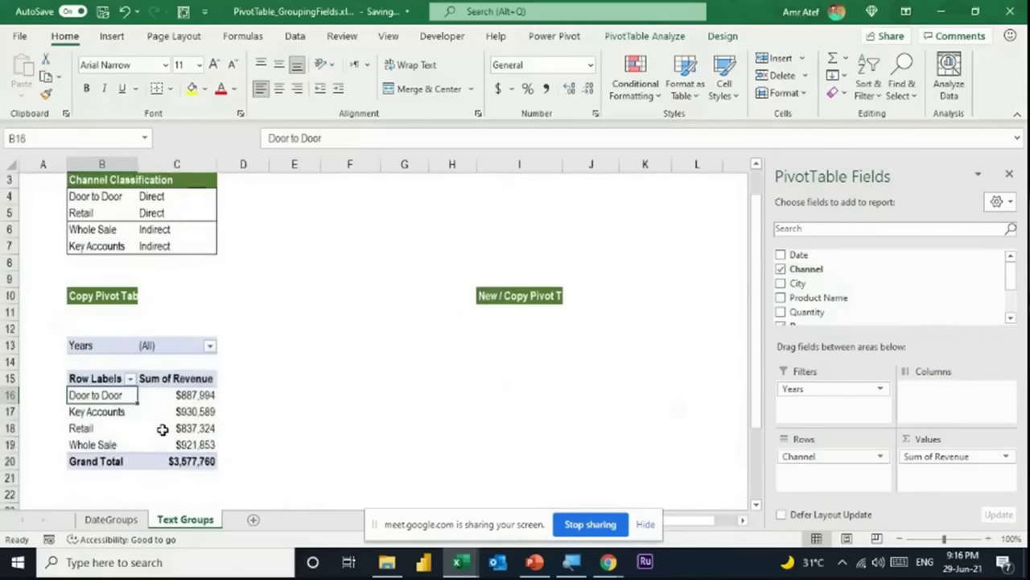
scroll(162, 430, "down", 1)
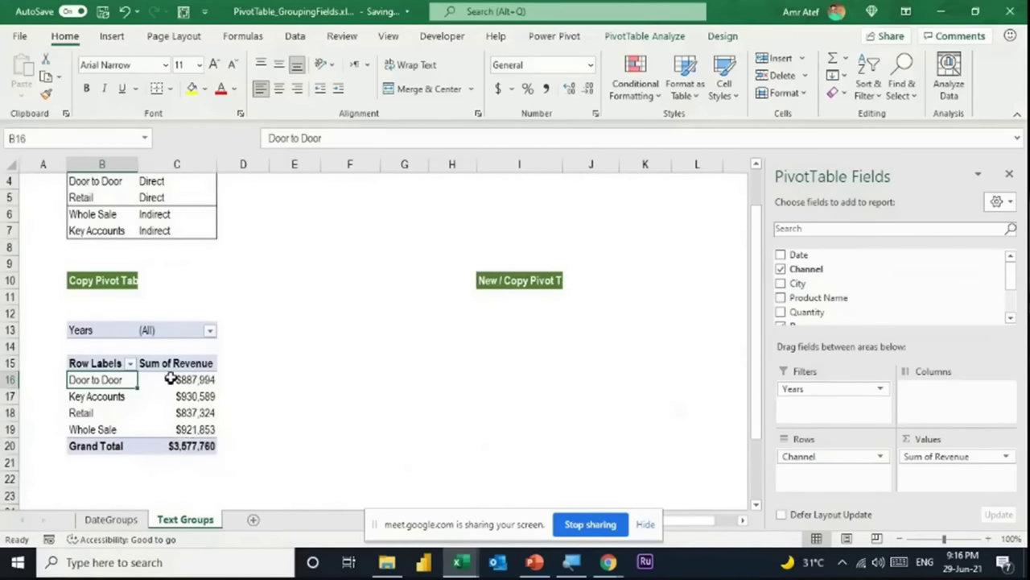
mouse_move(168, 381)
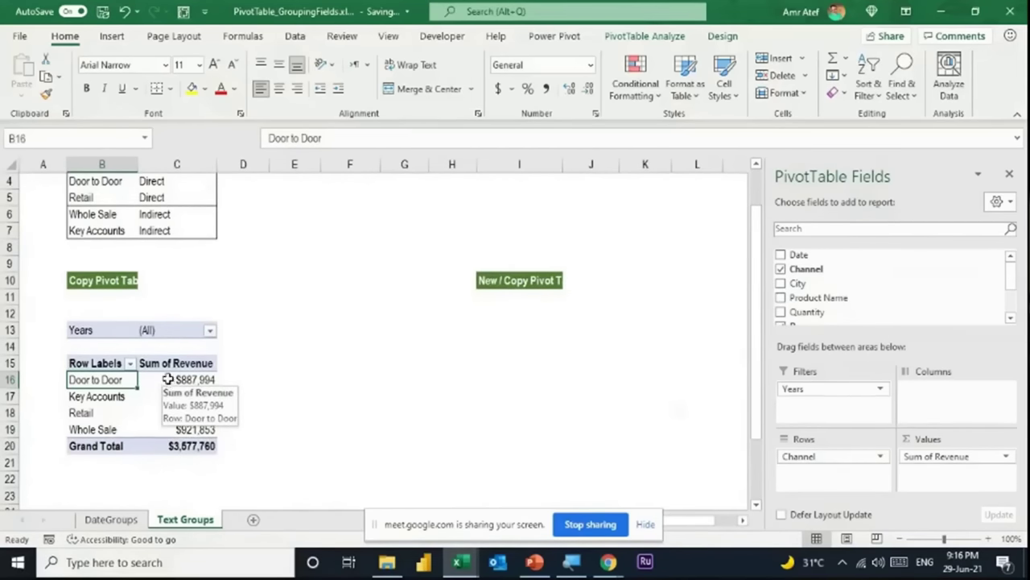
Group the Door to Door and Retail channels together in the pivot table.
left_click(96, 412, "ctrl")
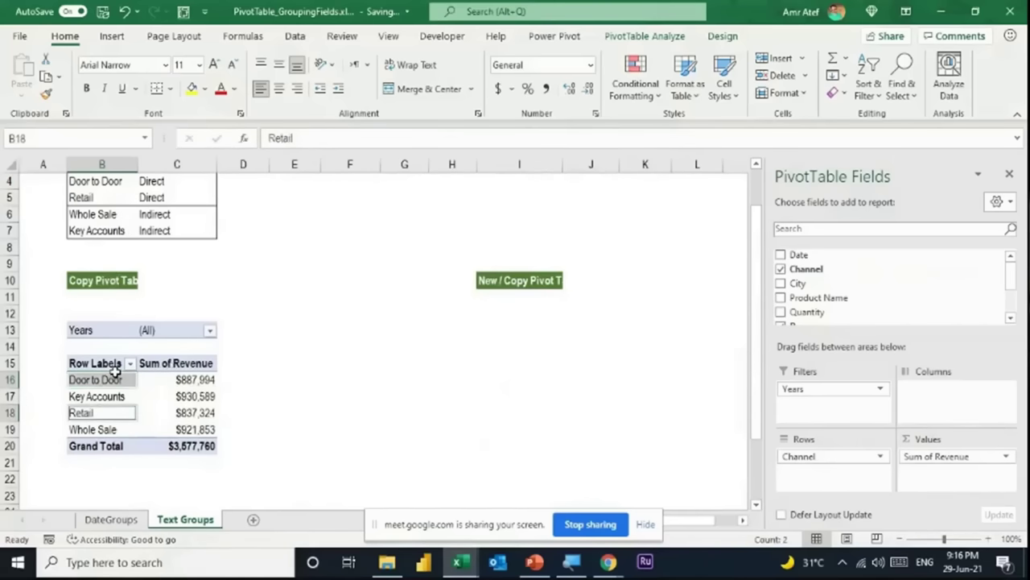
left_click(113, 380)
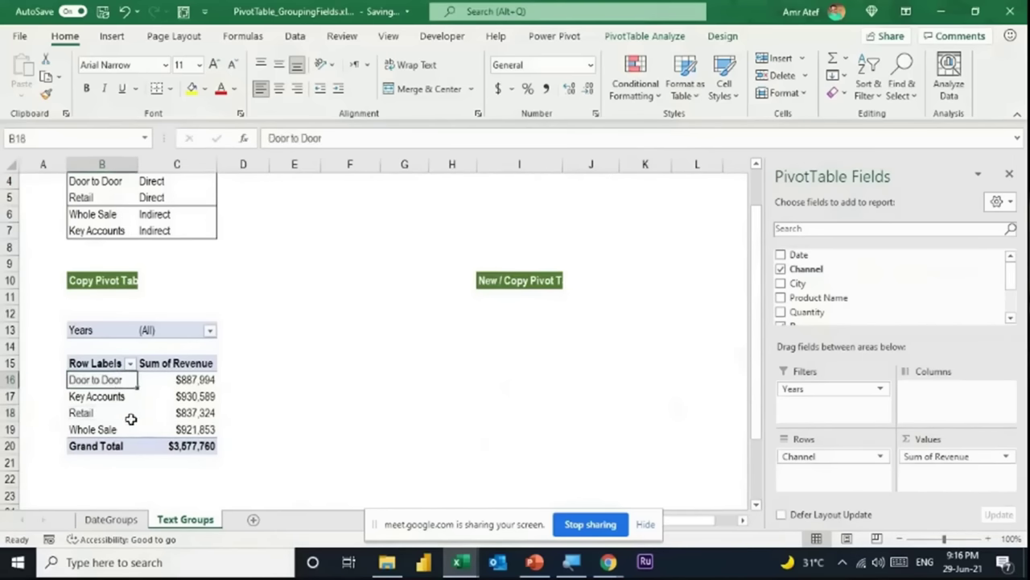
left_click(102, 413, "ctrl")
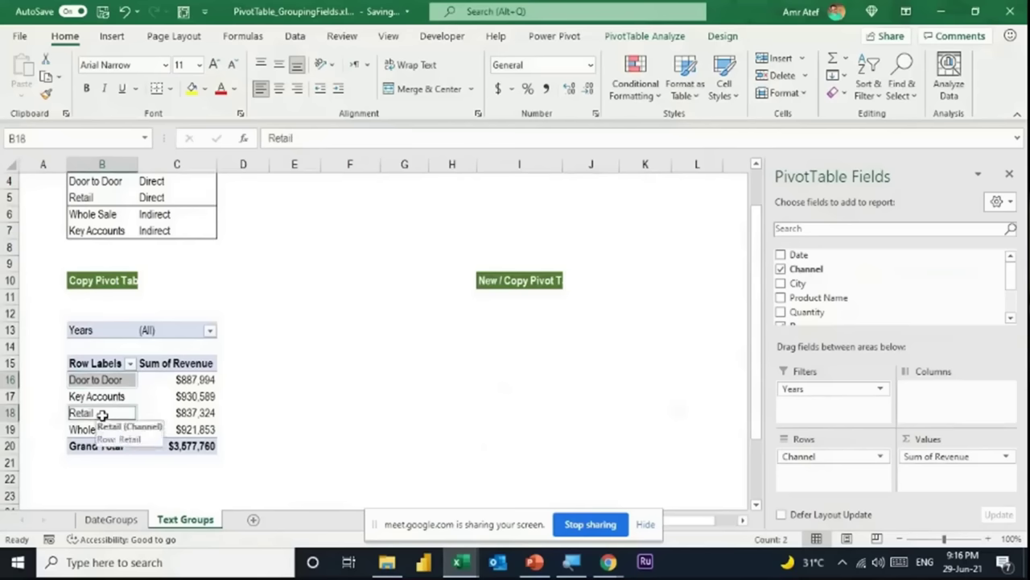
right_click(102, 414)
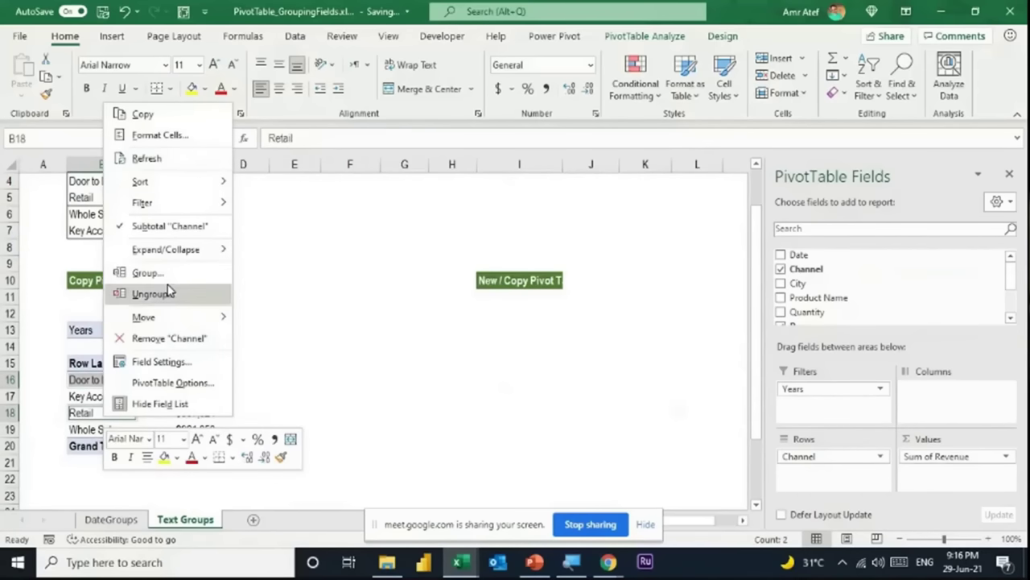
left_click(632, 39)
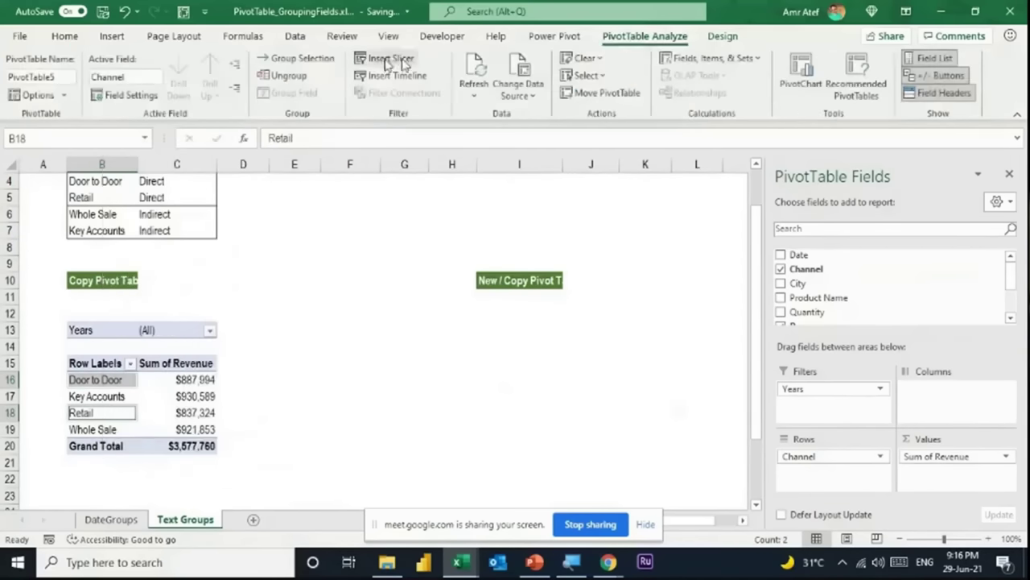
left_click(304, 59)
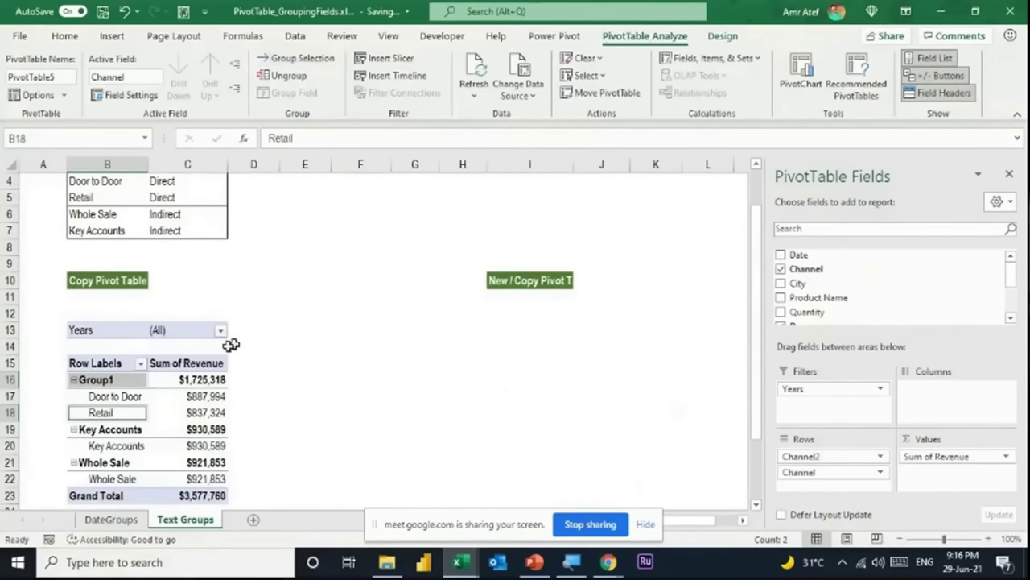
Examine the new group with its member channels and the additional grouped field in the pivot table's field list.
scroll(150, 360, "down", 1)
left_click(103, 330)
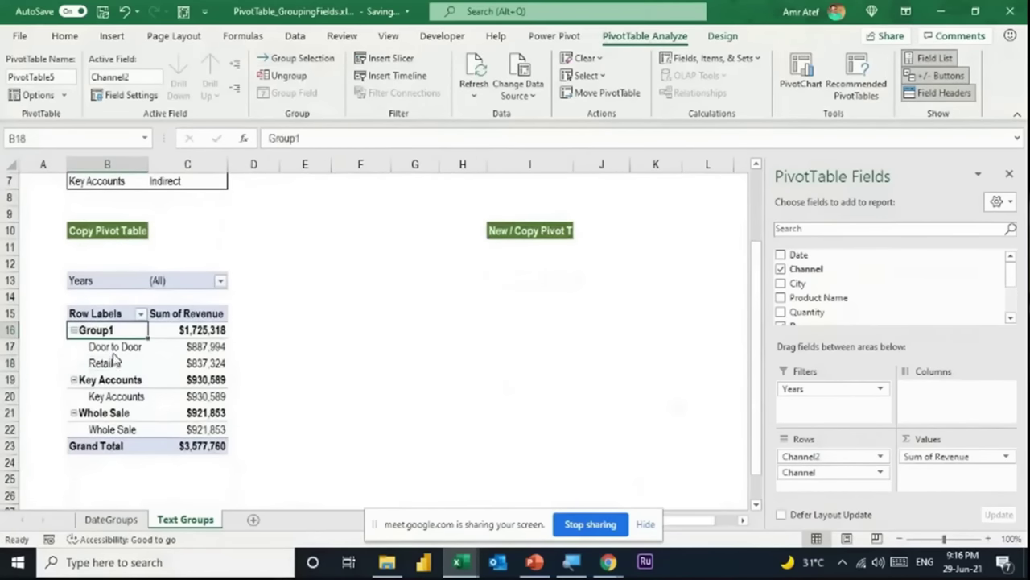
left_click_drag(108, 346, 109, 356)
left_click(109, 330)
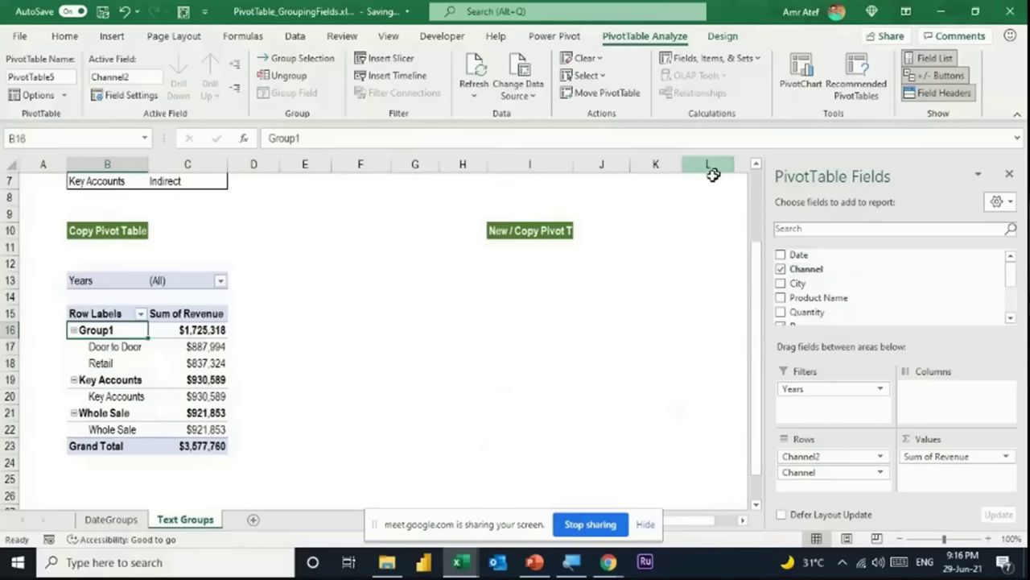
scroll(821, 301, "down", 1)
scroll(832, 294, "down", 1)
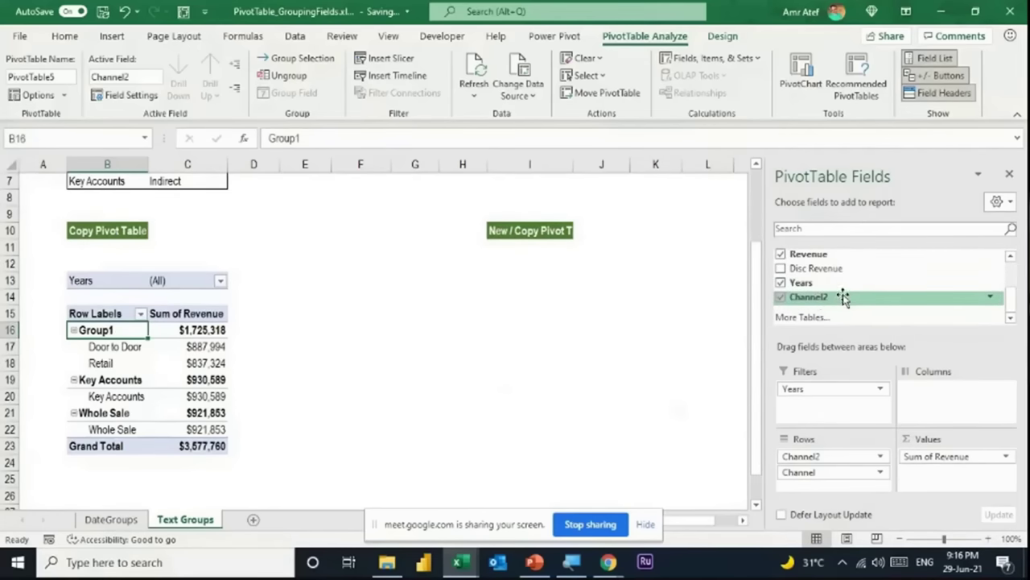
left_click_drag(840, 295, 861, 283)
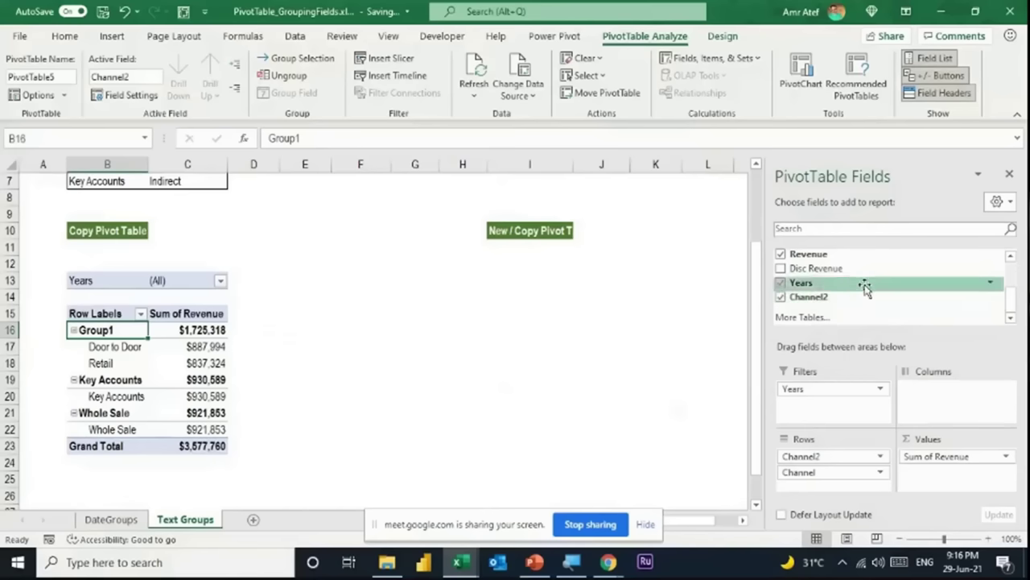
scroll(862, 283, "up", 3)
scroll(854, 273, "down", 3)
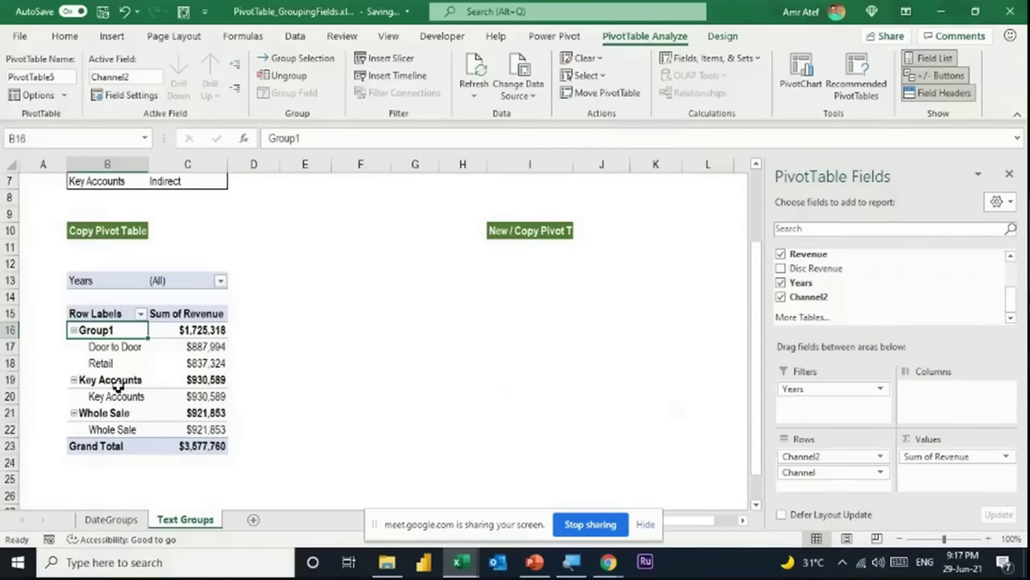
Group the Key Accounts and Whole Sale channels together in the pivot table.
left_click_drag(112, 379, 118, 427)
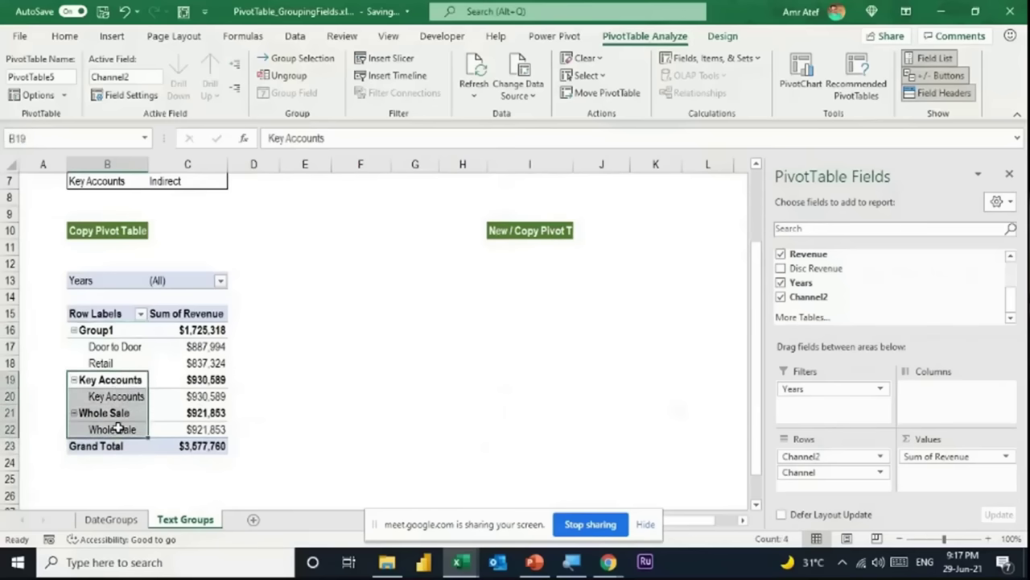
right_click(118, 428)
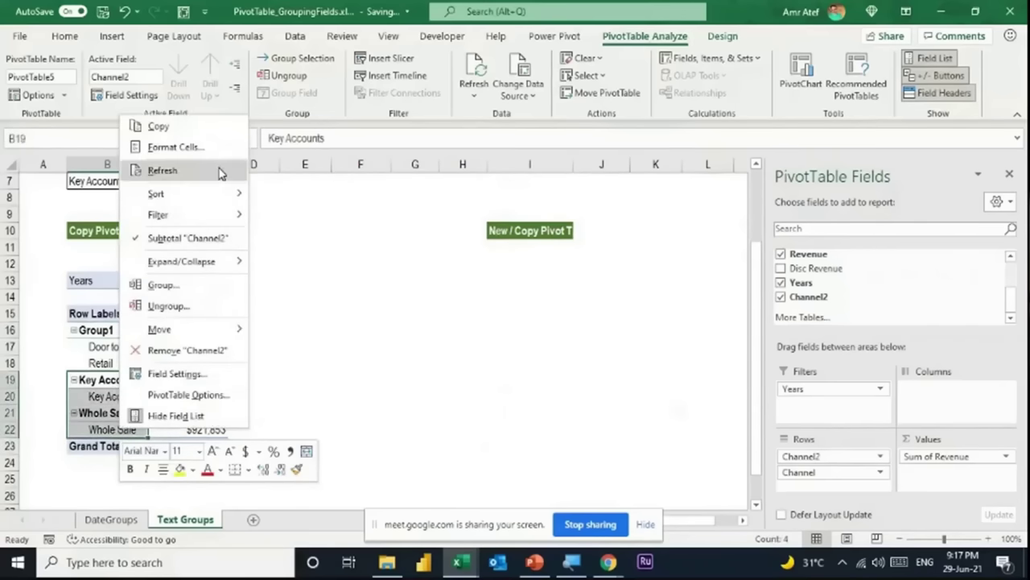
left_click(197, 283)
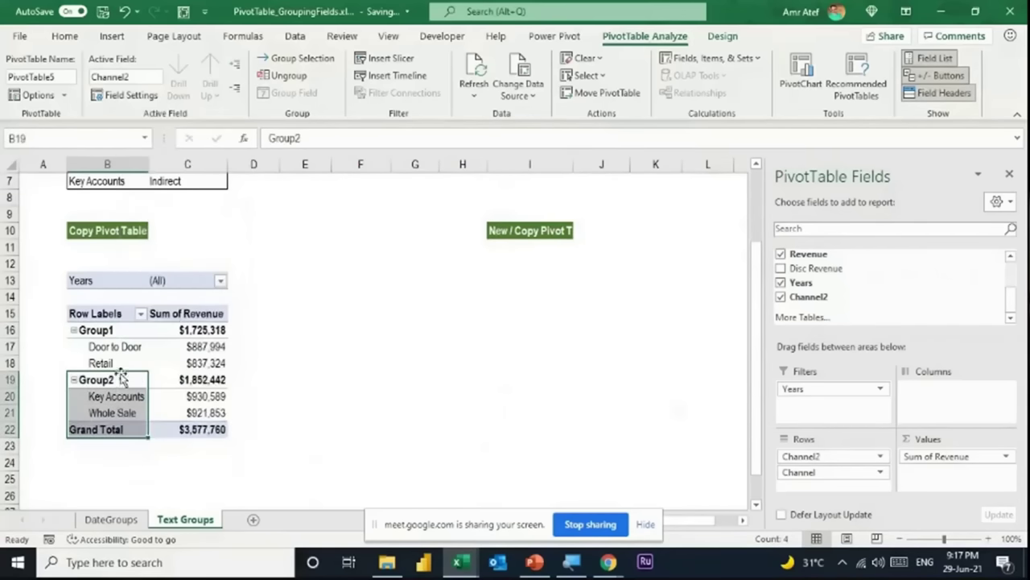
left_click(132, 330)
left_click(120, 376)
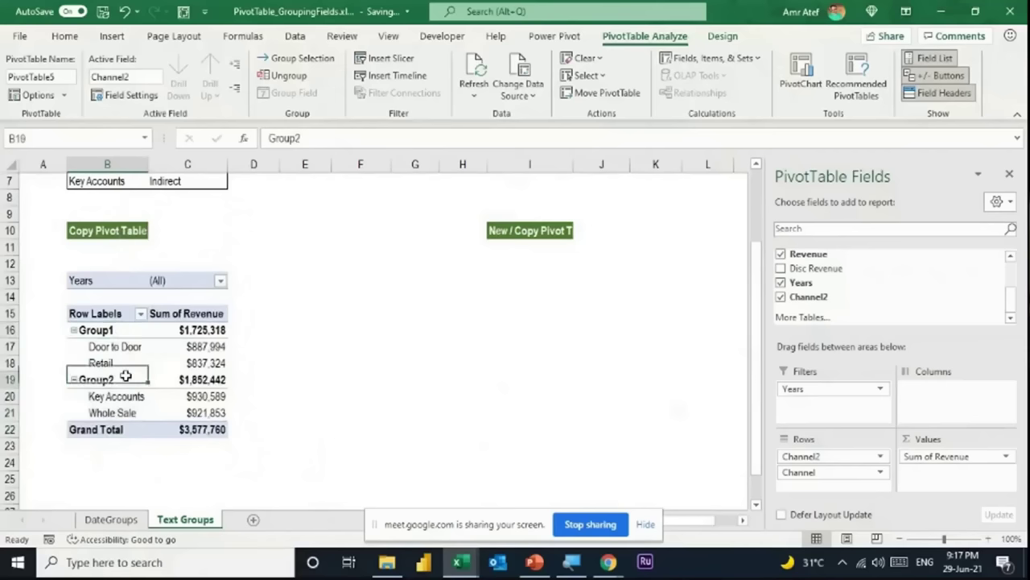
Rename the group containing Door to Door and Retail as Direct.
left_click(109, 330)
left_click(325, 139)
left_click_drag(325, 138, 267, 140)
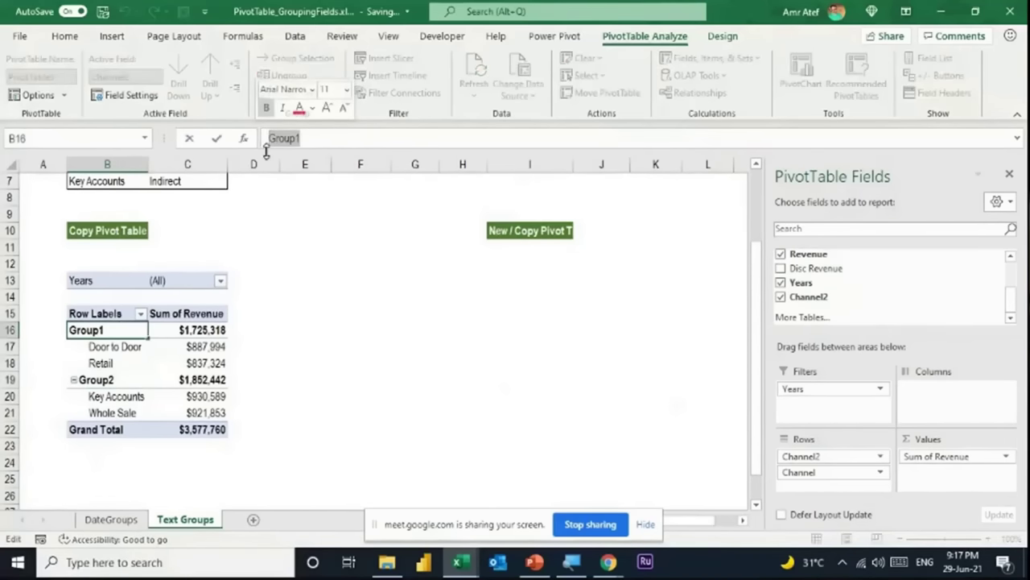
type("Di")
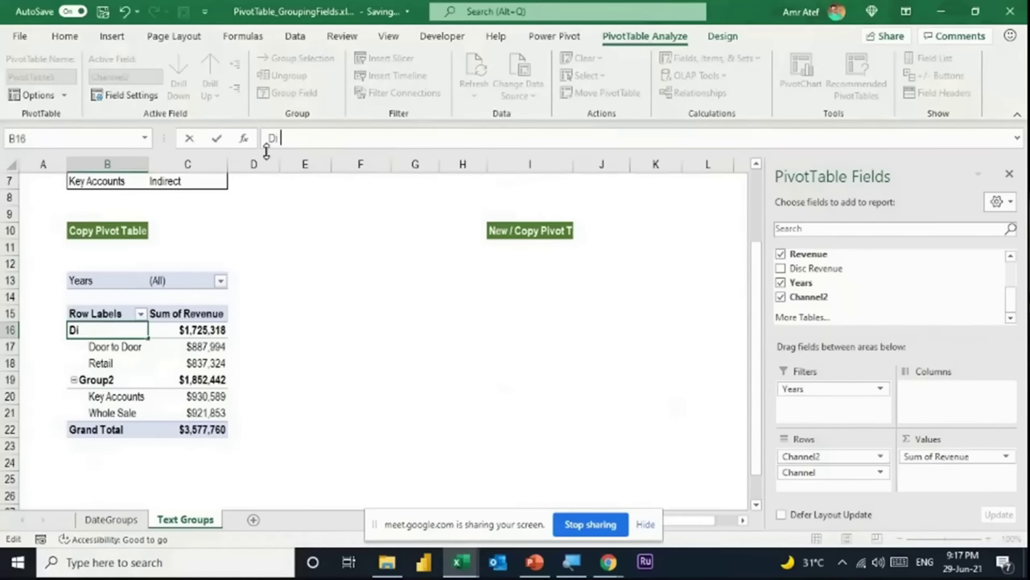
type("rect")
key("Return")
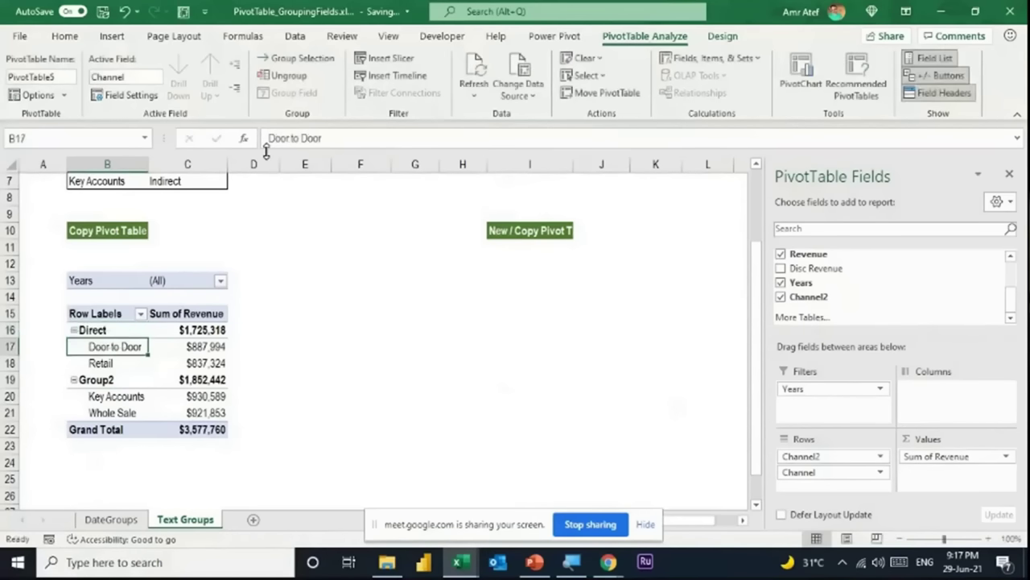
Rename the group containing Key Accounts and Whole Sale as Indirect.
left_click(124, 384)
type("Idirect")
key("Return")
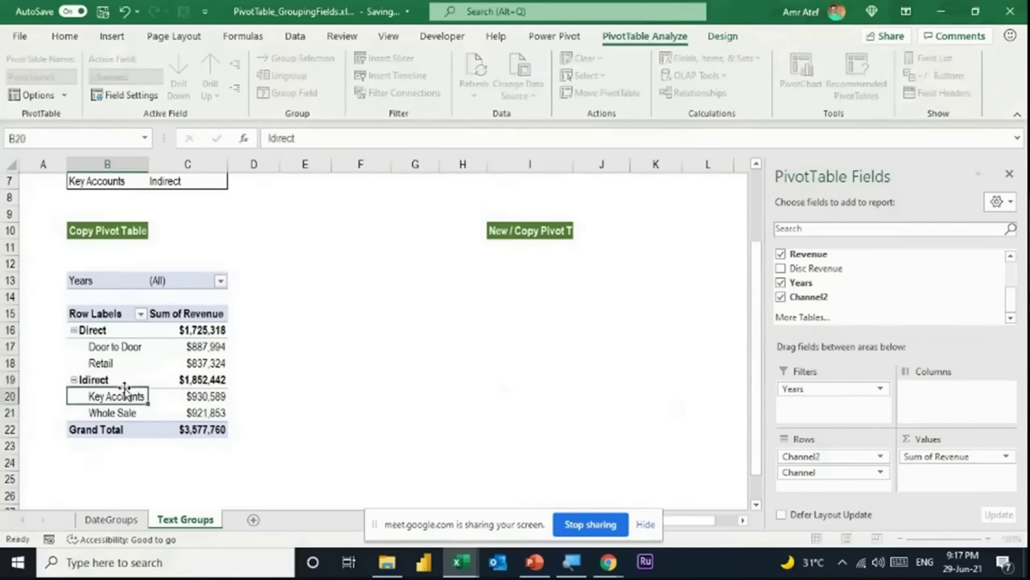
left_click(121, 380)
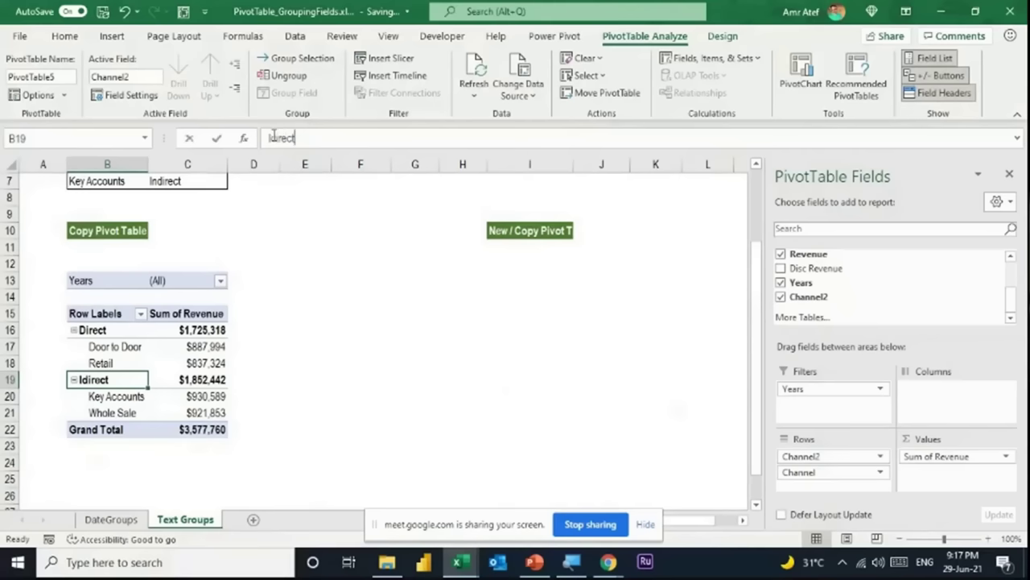
type("n")
key("Return")
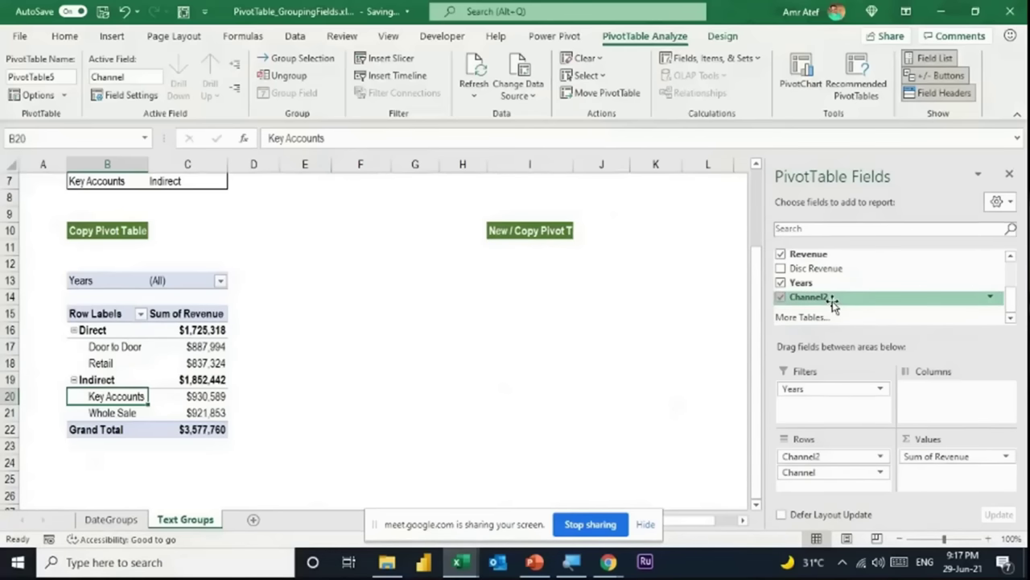
Rename the grouped channel field Channel2 as Direct_Indirect and check it in the field list.
left_click(90, 376)
left_click(107, 331)
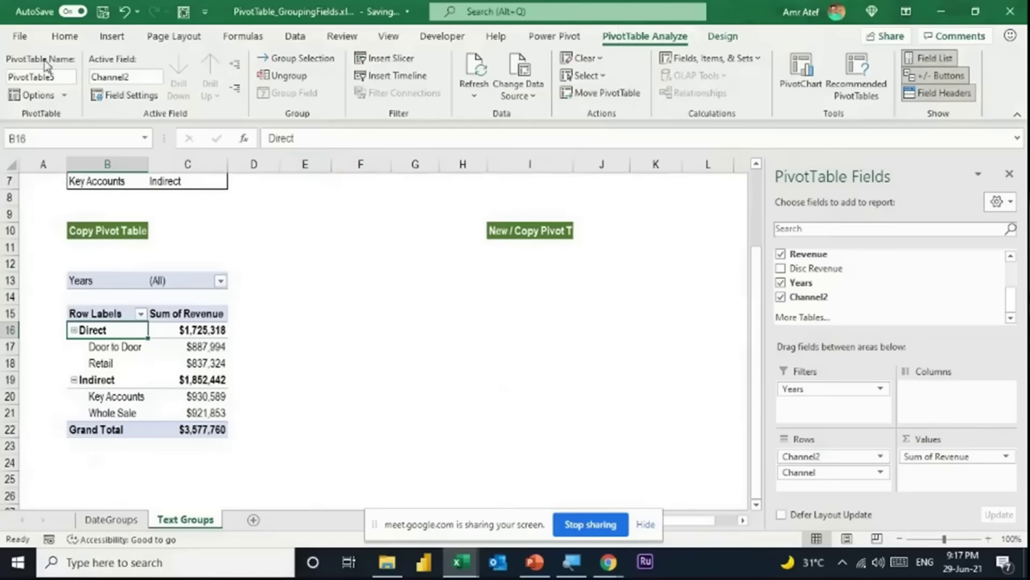
left_click(135, 77)
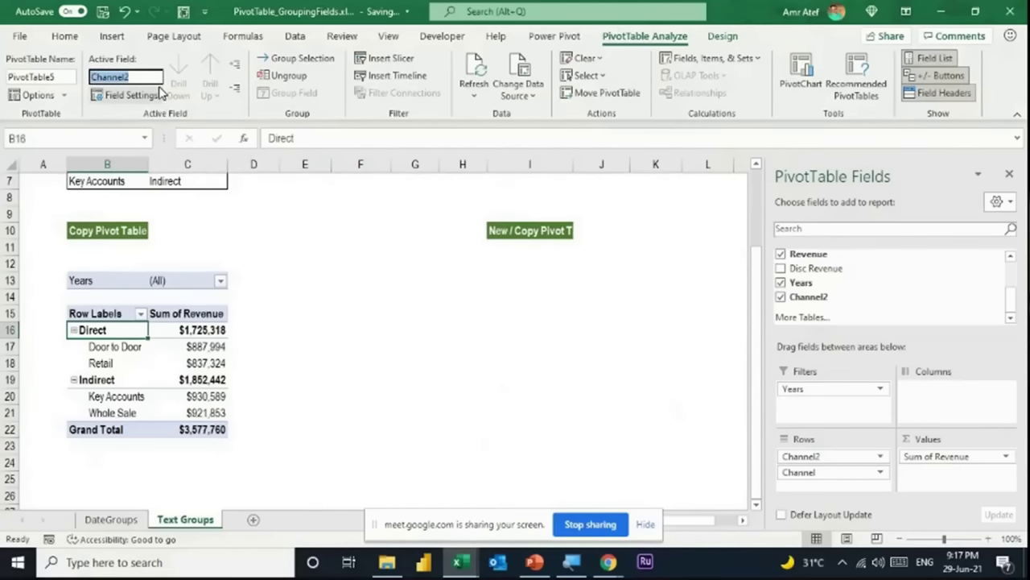
type("Direct_Indirect")
key("Return")
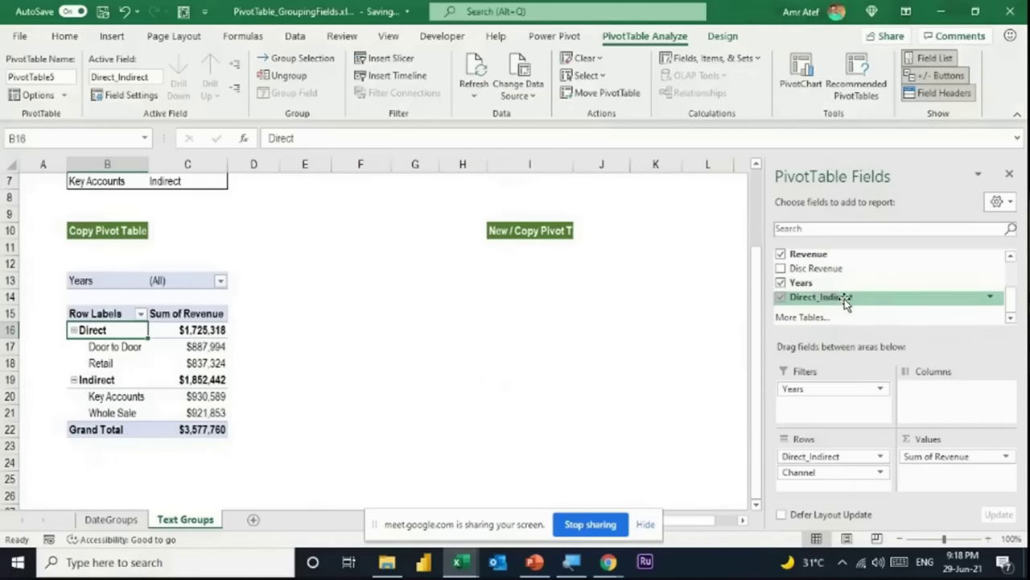
scroll(845, 277, "up", 2)
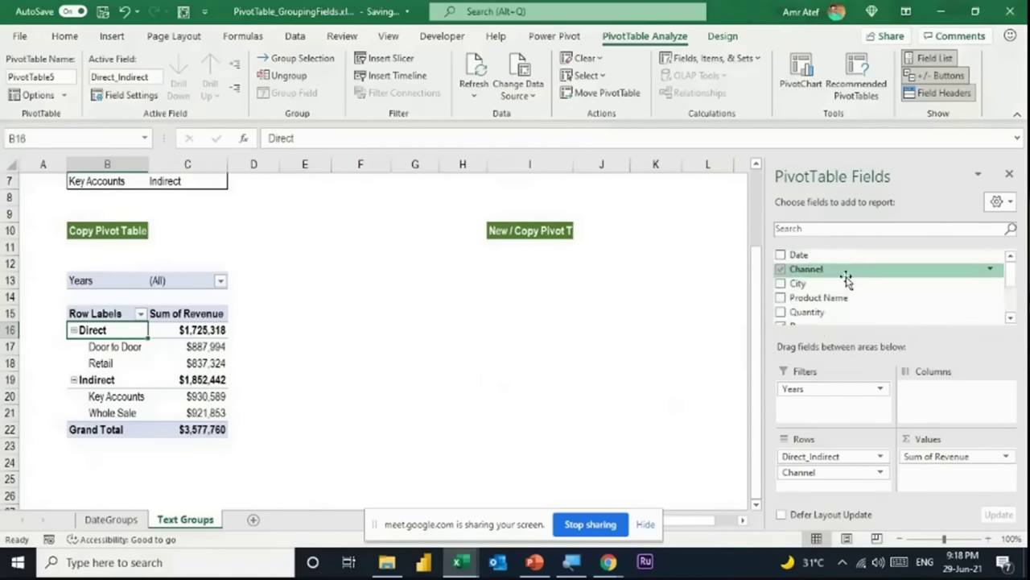
scroll(847, 278, "down", 2)
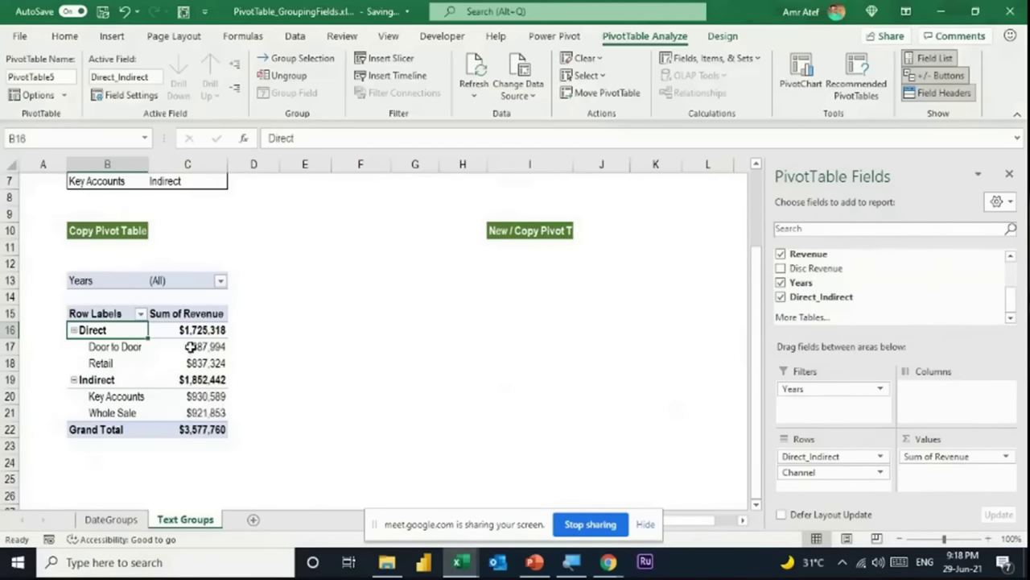
Copy the grouped pivot table with its Years filter to cell I13, and fit column J to its contents.
scroll(190, 346, "up", 2)
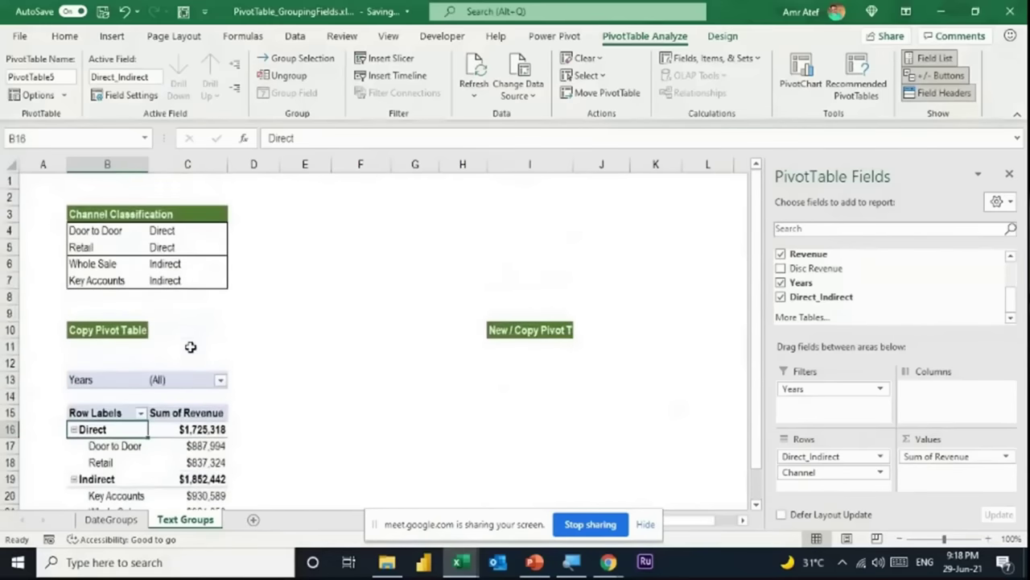
scroll(190, 346, "down", 1)
left_click_drag(97, 329, 216, 477)
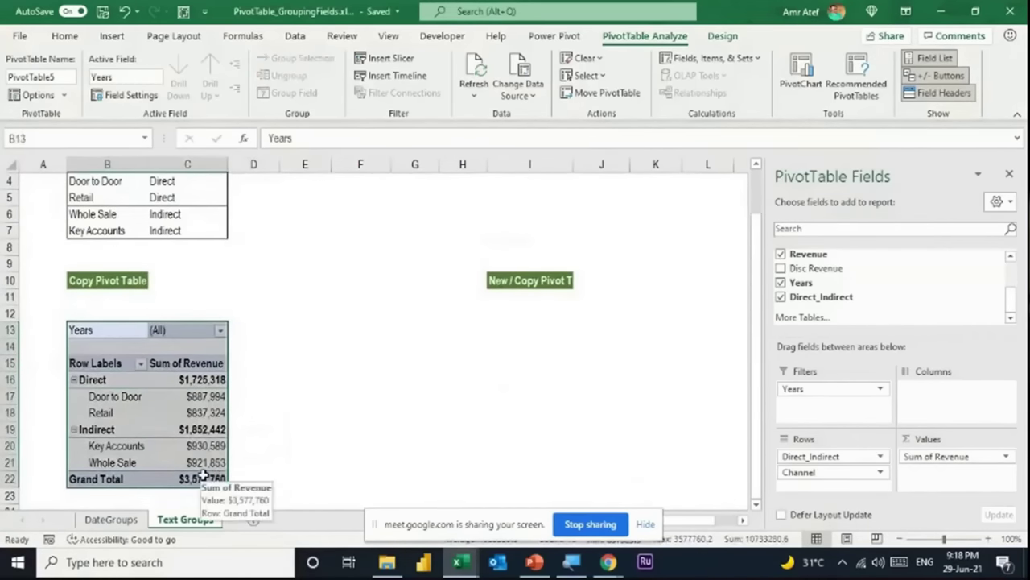
key("ctrl+c")
left_click(505, 324)
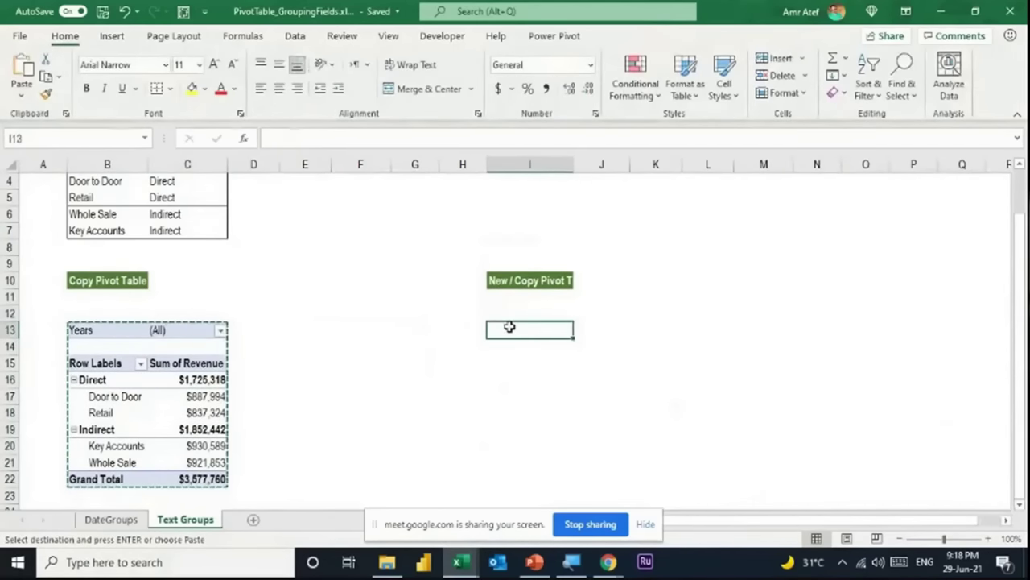
key("ctrl+v")
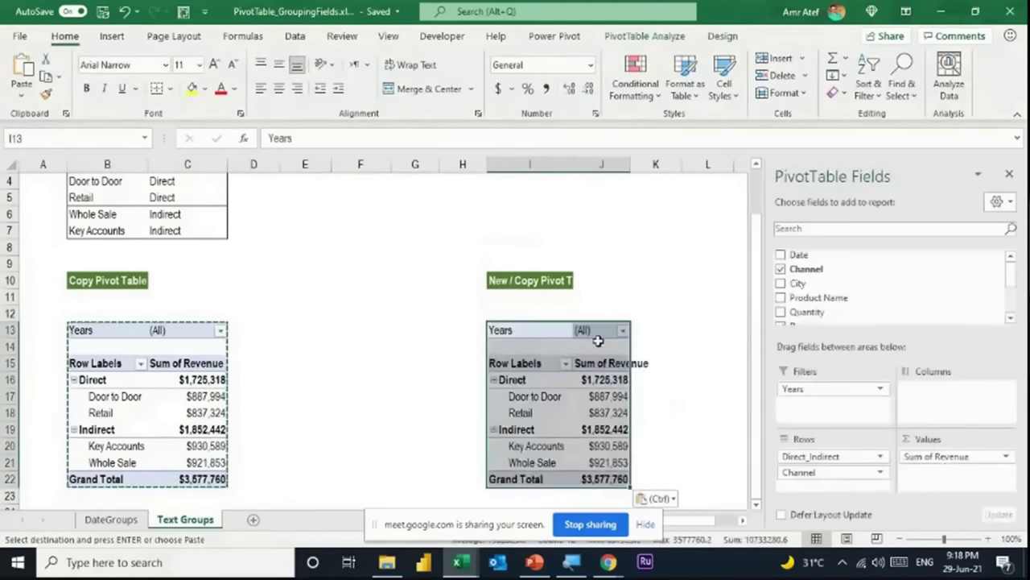
double_click(633, 166)
scroll(883, 306, "down", 1)
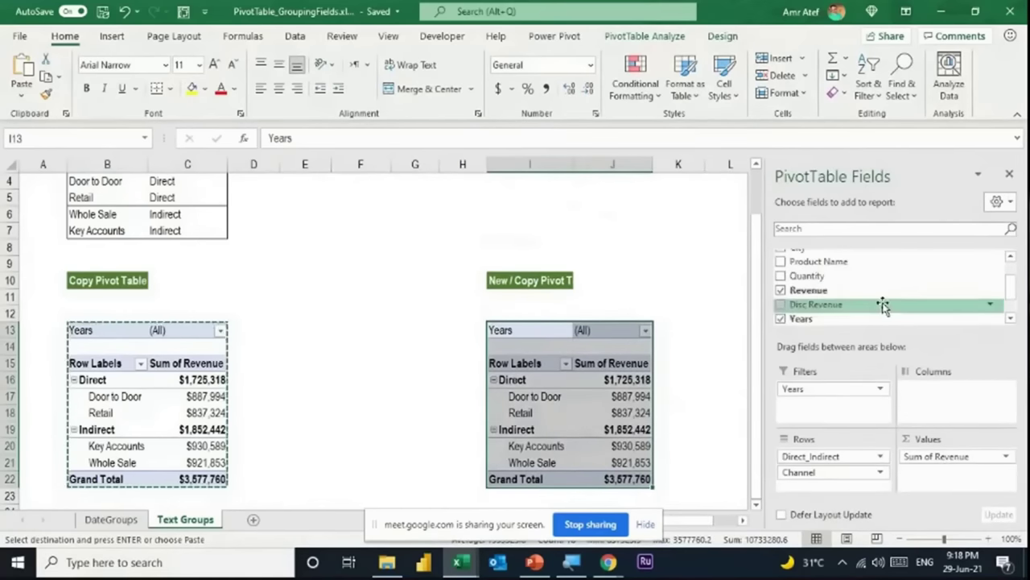
Check the copied pivot table's field list for Direct_Indirect, and delete that copy from cells I13:J22.
scroll(883, 306, "down", 1)
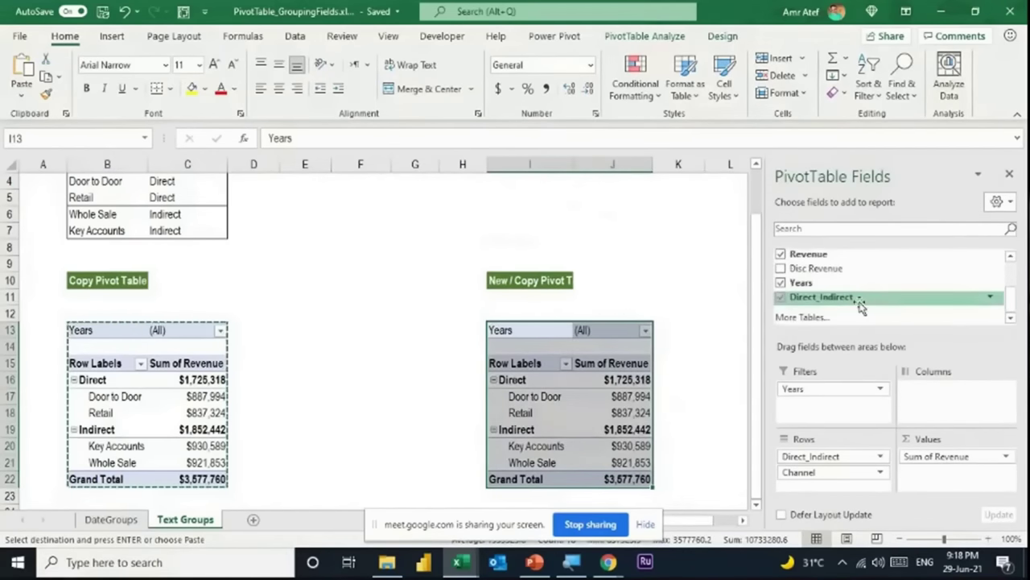
left_click_drag(532, 326, 631, 472)
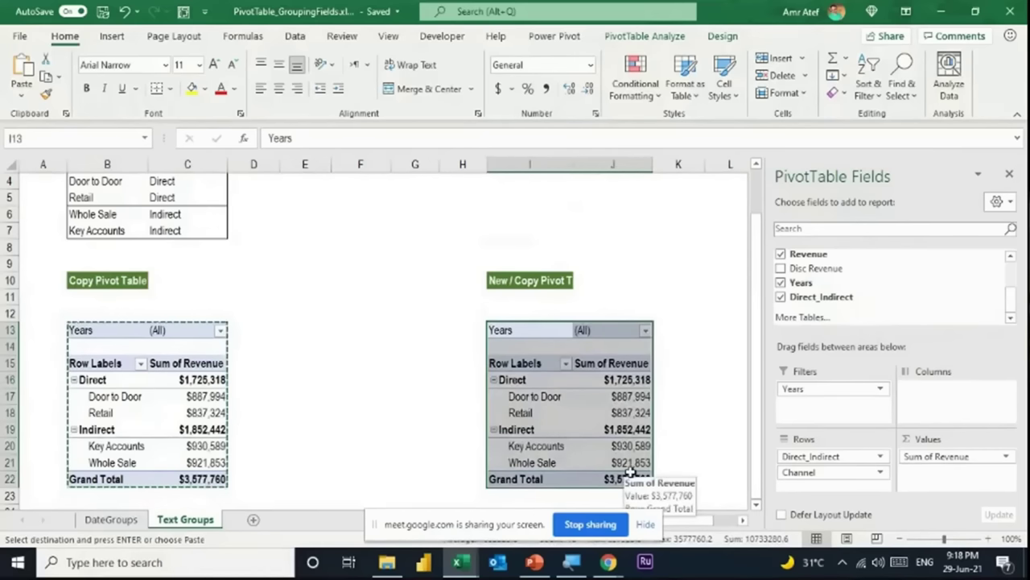
key("Delete")
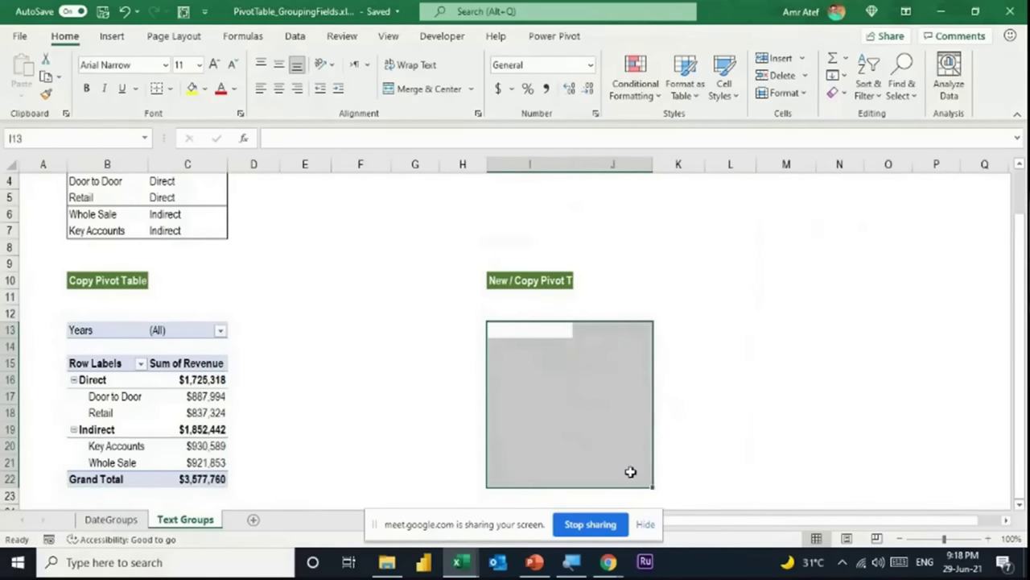
left_click(522, 363)
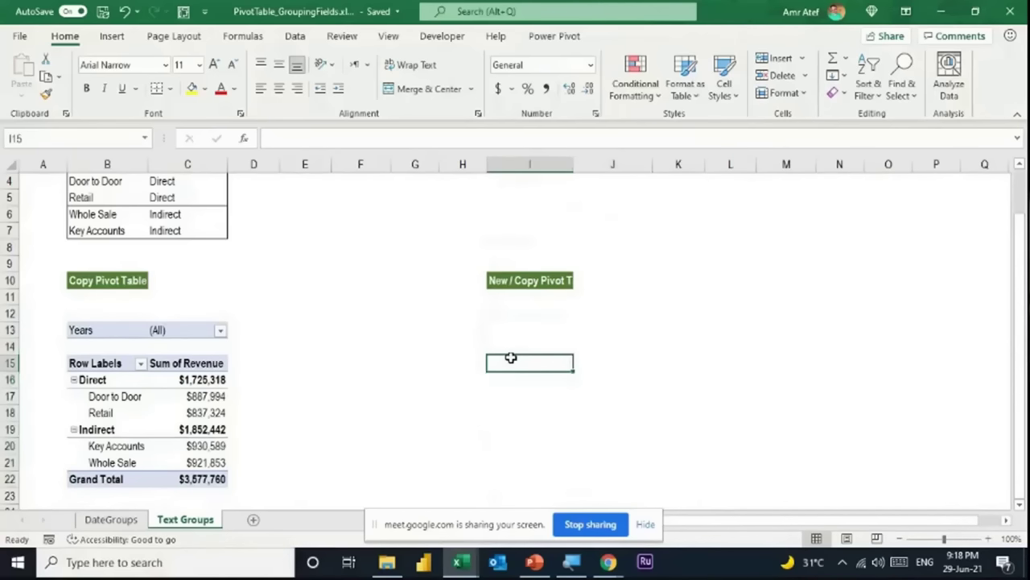
Start a new pivot table from the data range on the DateGroups sheet, with an existing worksheet as its destination.
left_click(97, 523)
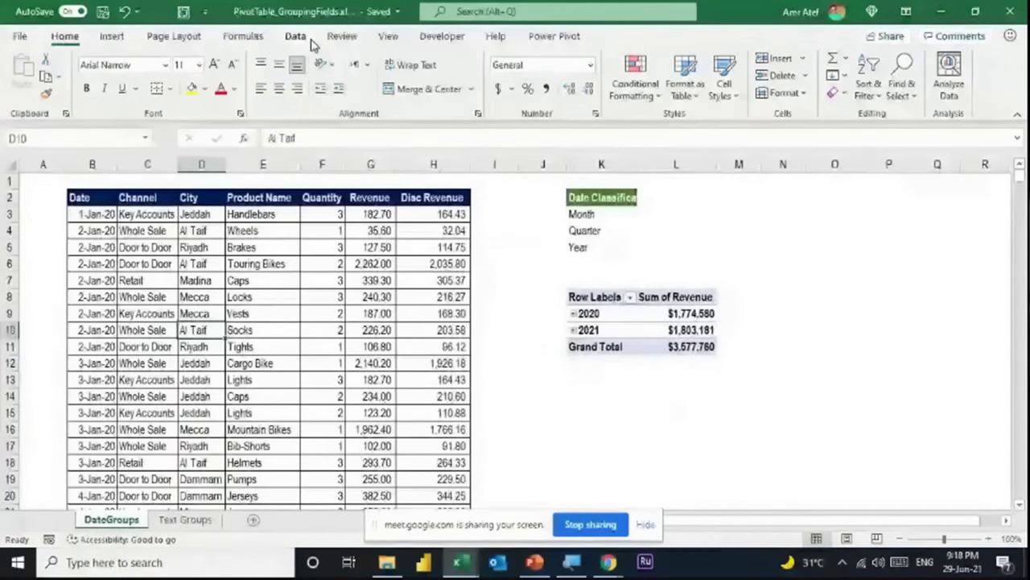
left_click(112, 36)
left_click(27, 90)
left_click(40, 119)
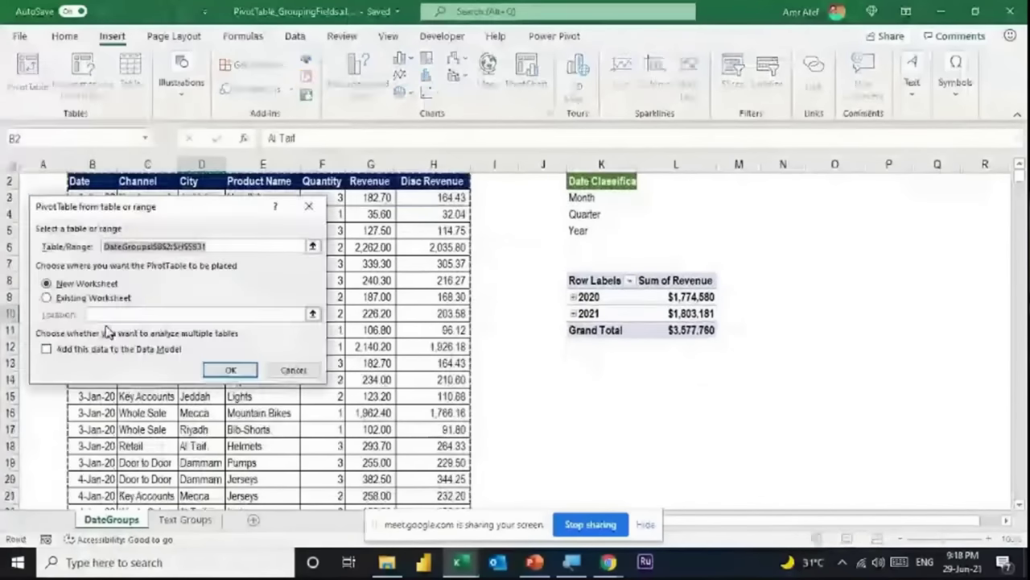
left_click(88, 297)
left_click(312, 314)
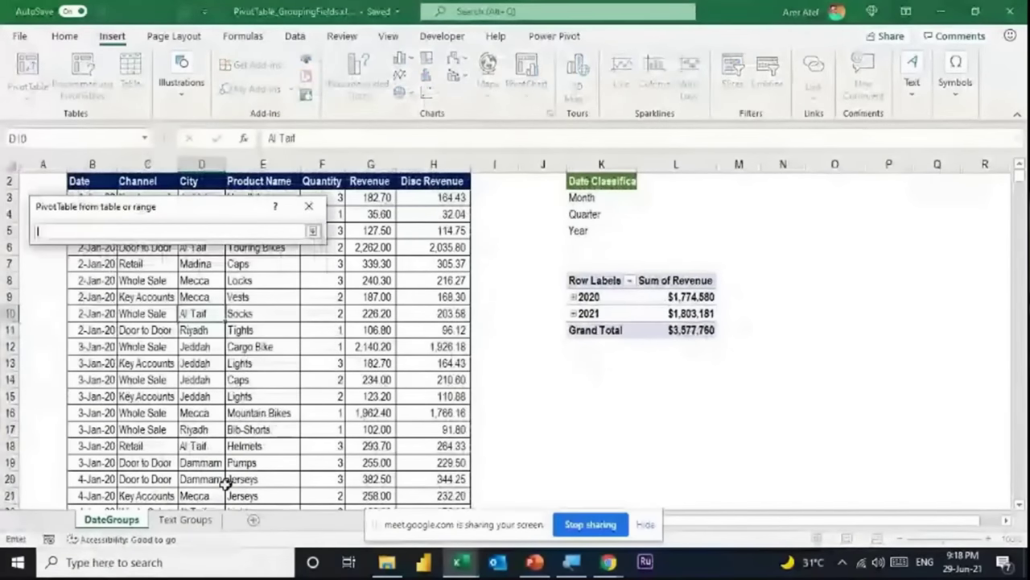
Place the new PivotTable at cell I14 of the Text Groups sheet.
left_click(185, 519)
left_click(530, 313)
key("Down")
key("Down")
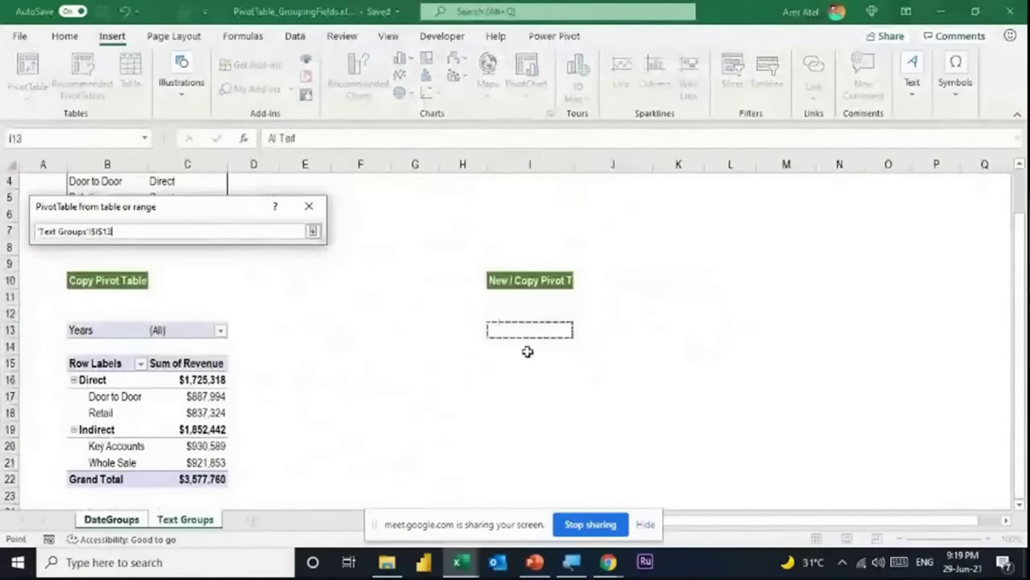
left_click(313, 231)
left_click(231, 369)
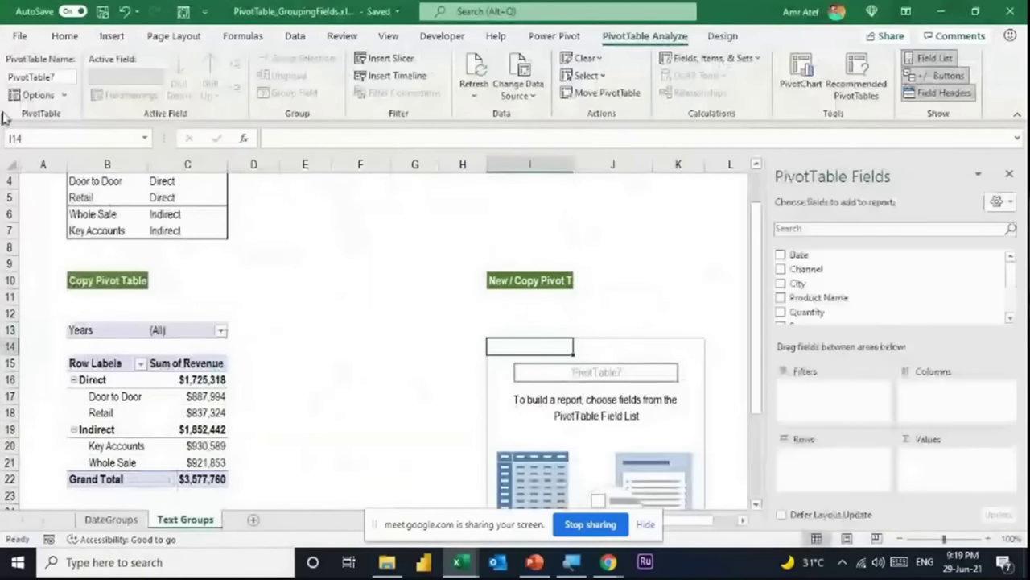
Name the new PivotTable CopywithGroup.
left_click(58, 75)
type("Co")
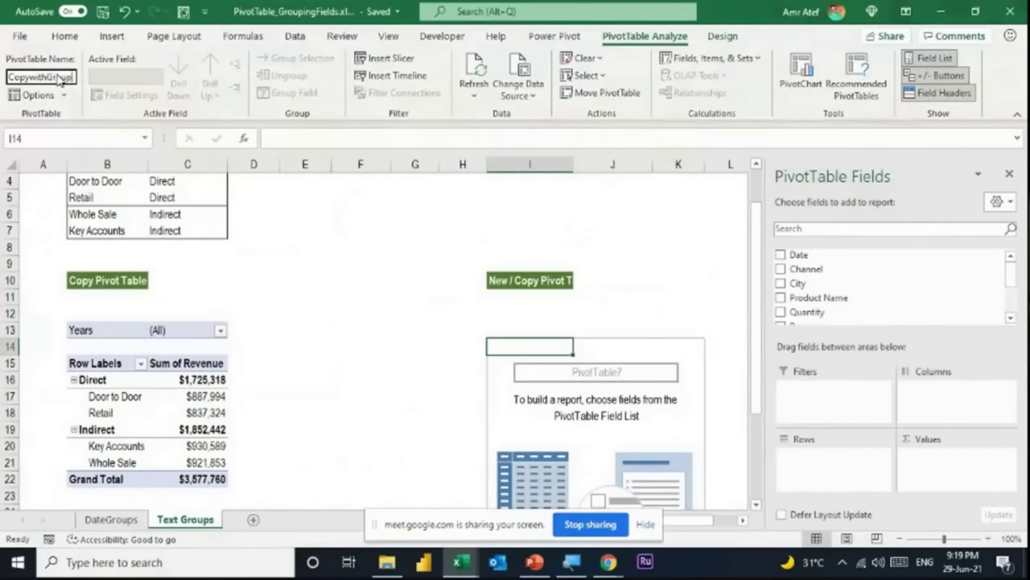
type("pywithGroup")
key("Return")
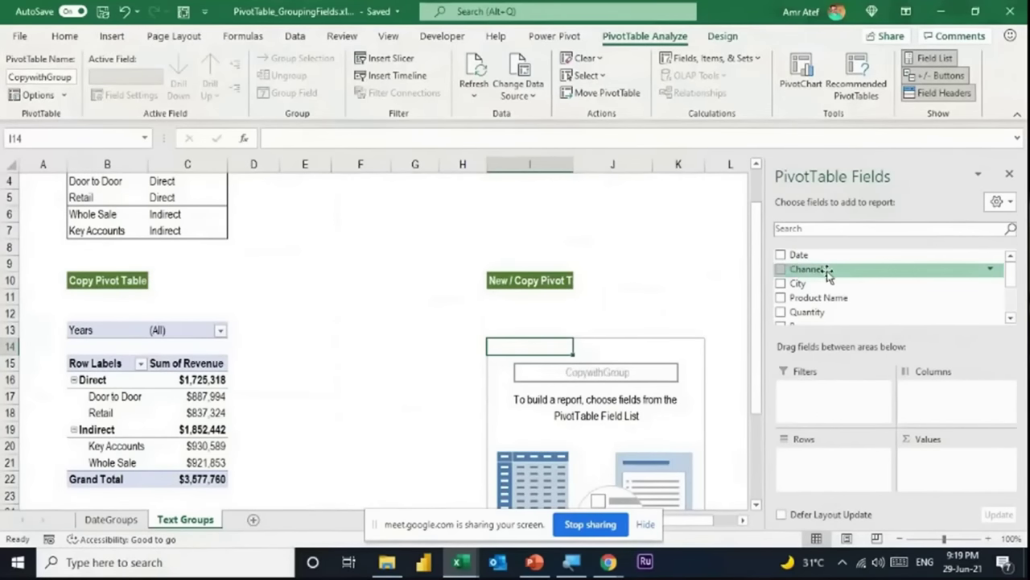
Add Channel and Channel2 as rows and Revenue as summed values, with Channel2 placed above Channel.
left_click_drag(827, 273, 868, 469)
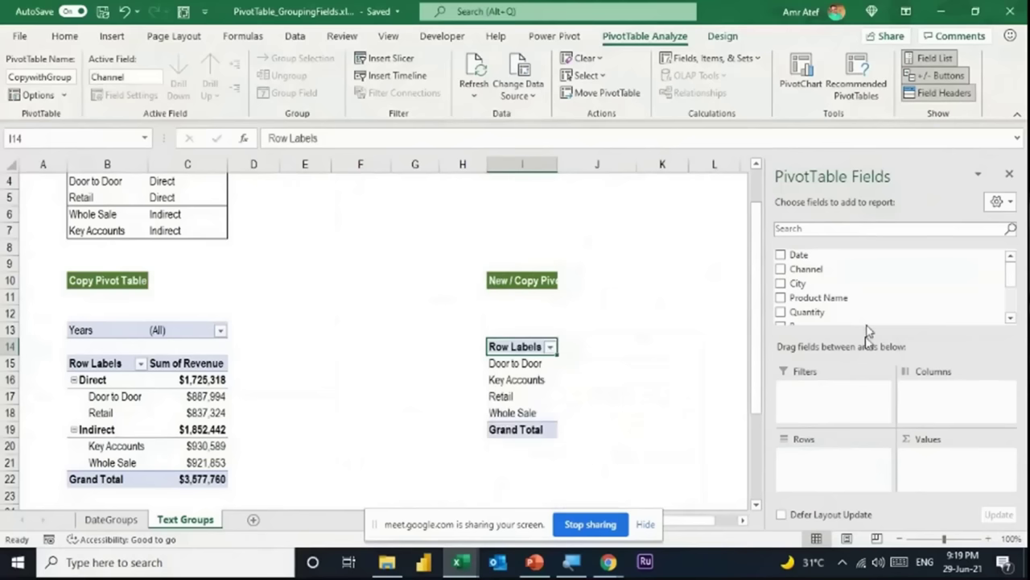
left_click(1011, 320)
left_click(1011, 319)
left_click(1011, 320)
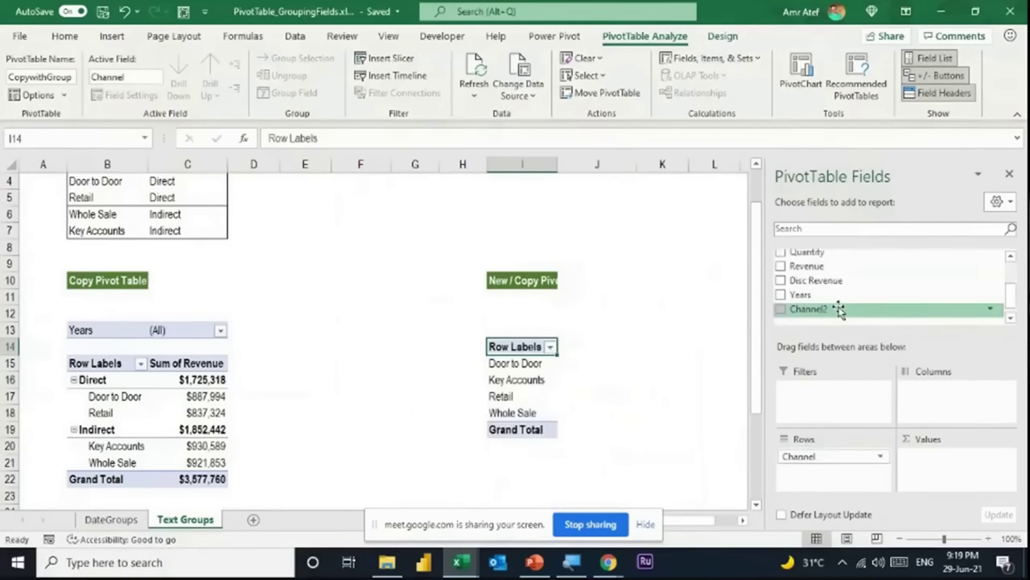
left_click_drag(837, 310, 841, 479)
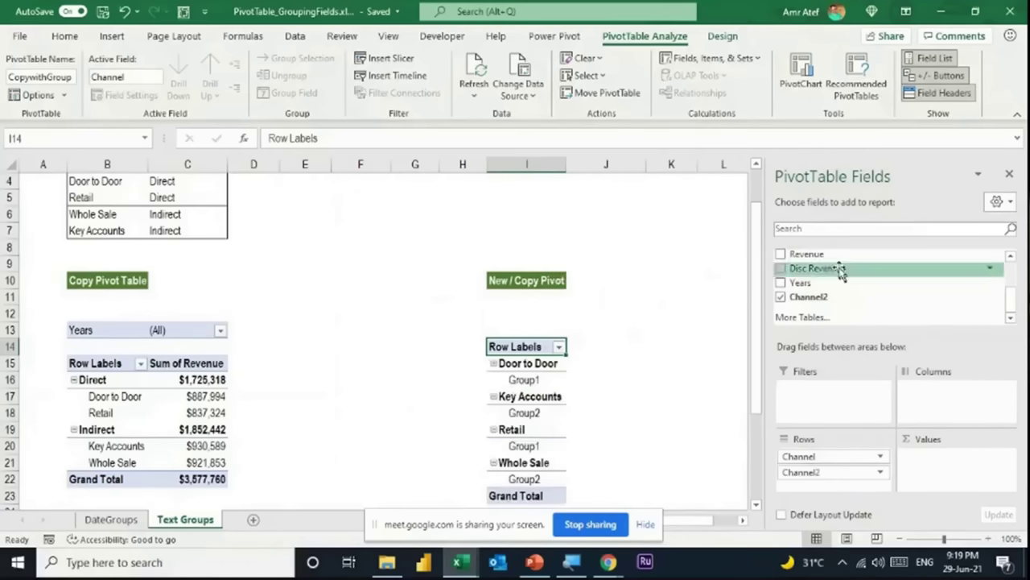
left_click_drag(837, 255, 966, 478)
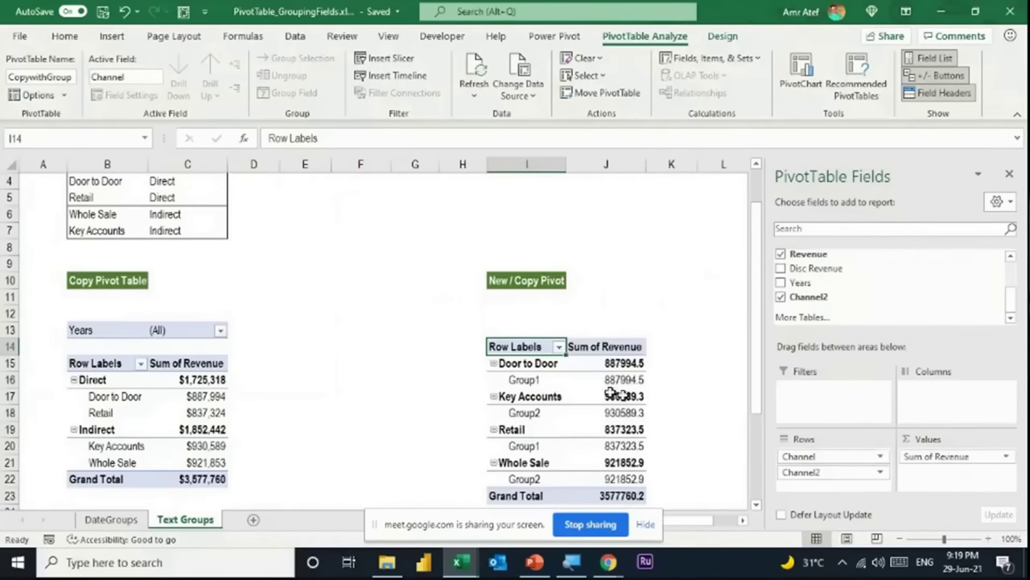
left_click_drag(833, 457, 836, 480)
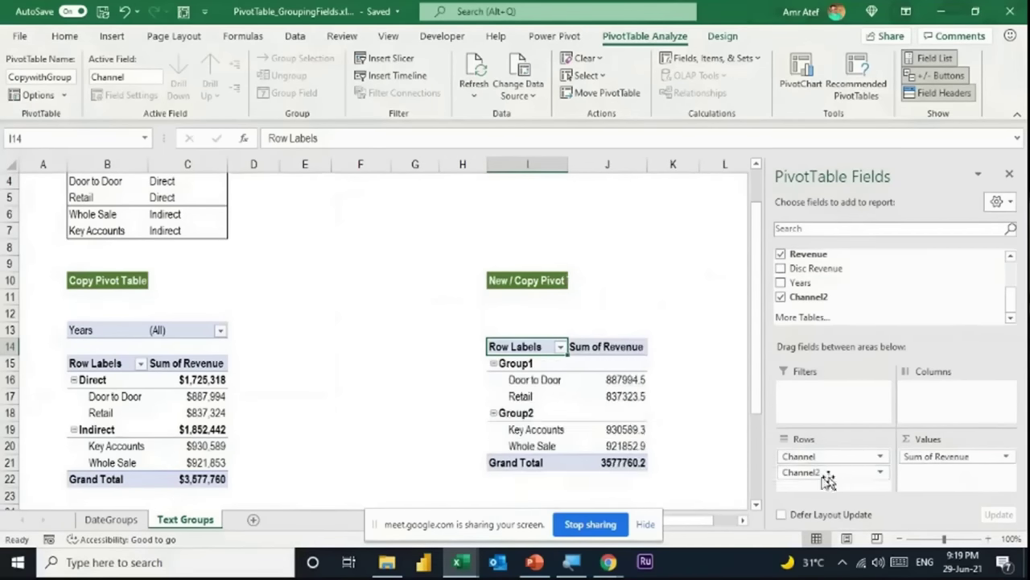
Compare the group labels in the CopywithGroup PivotTable with those in the original PivotTable at B13.
left_click(521, 364)
left_click(521, 412)
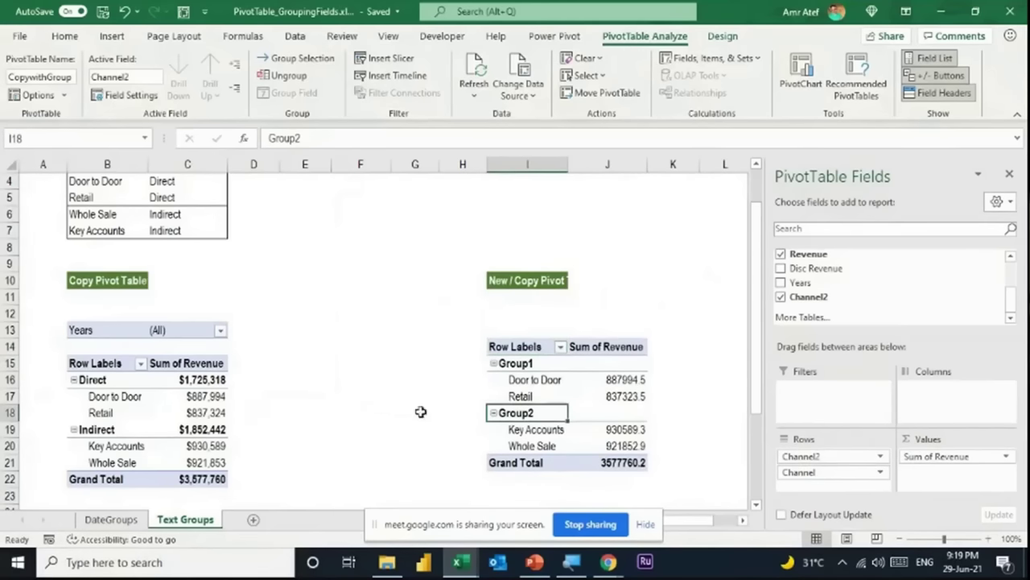
left_click(90, 380)
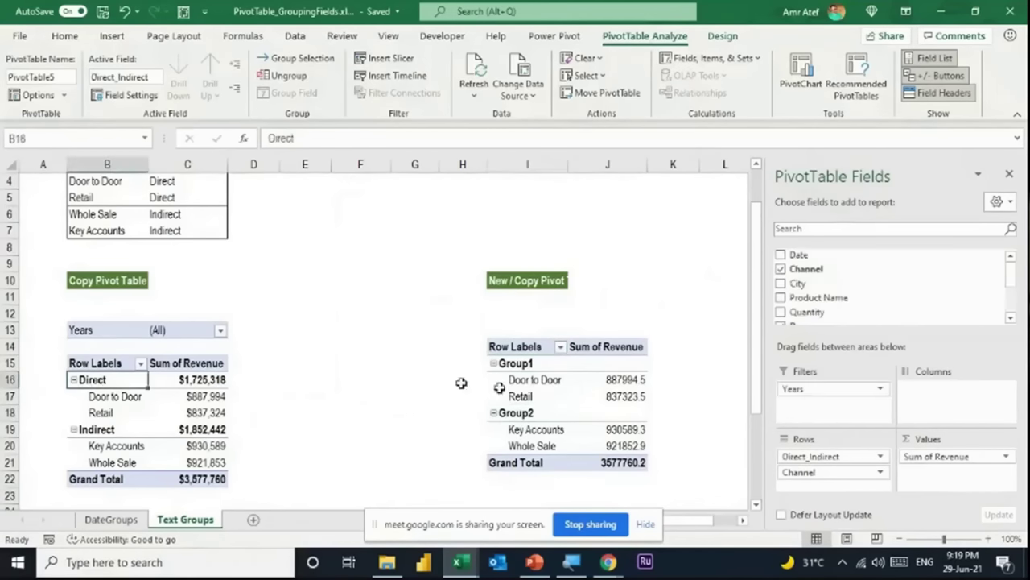
left_click(533, 363)
left_click(531, 412)
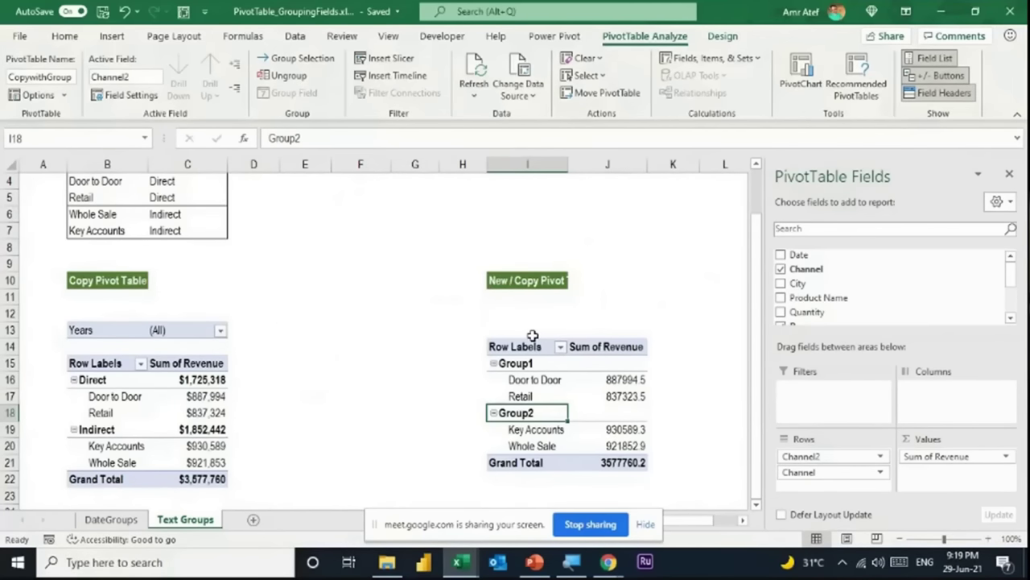
Replace the CopywithGroup PivotTable with a copy of the grouped PivotTable from B13:C22, pasted at I13.
left_click_drag(527, 346, 633, 470)
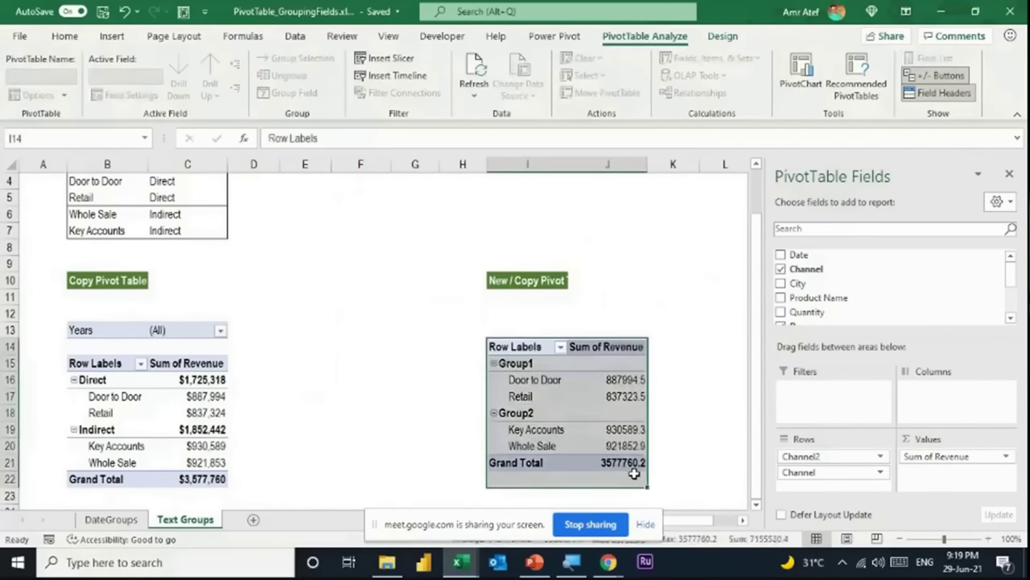
key("Delete")
left_click_drag(101, 330, 220, 480)
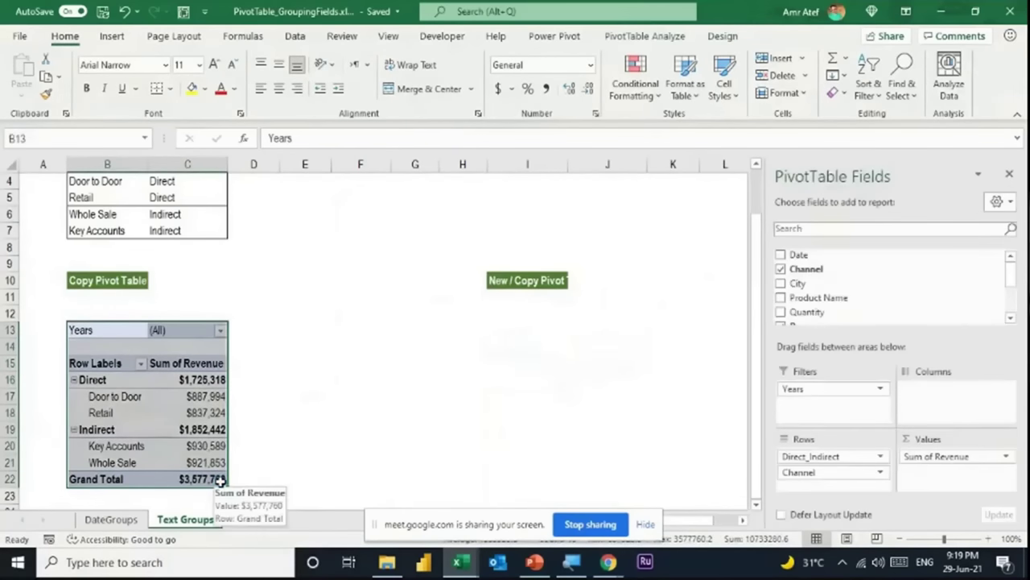
key("ctrl+c")
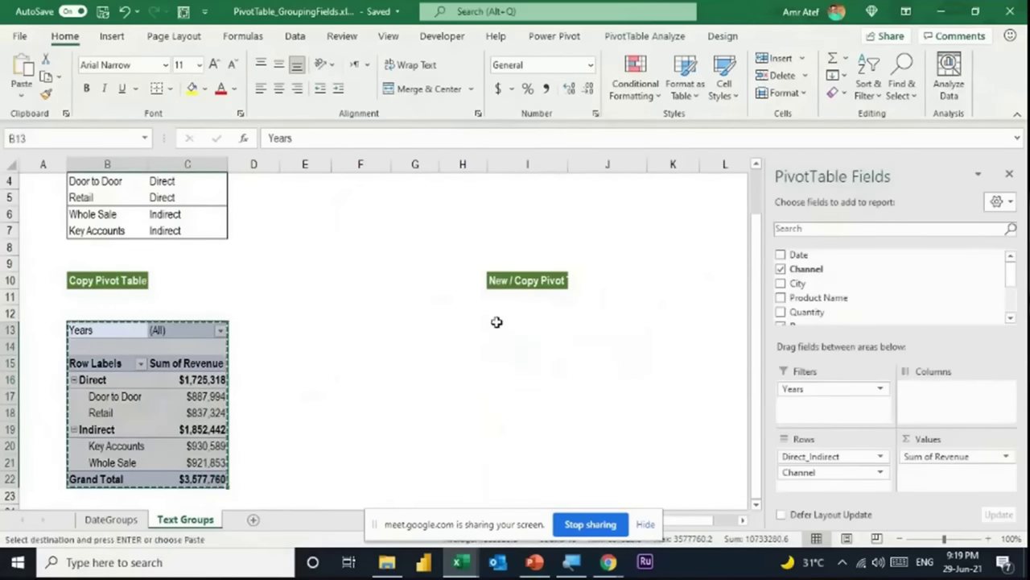
left_click(494, 330)
key("ctrl+v")
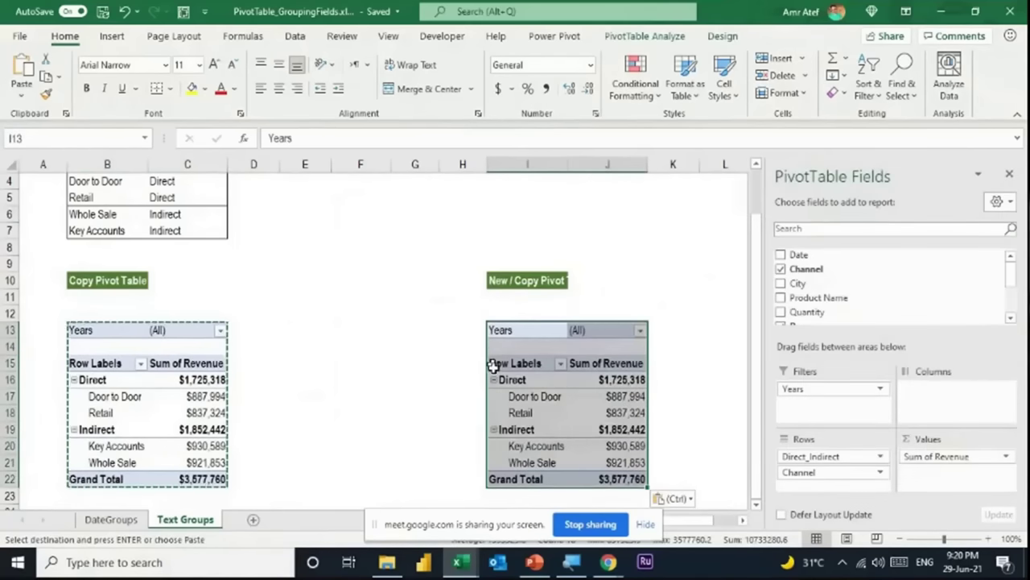
left_click(547, 413)
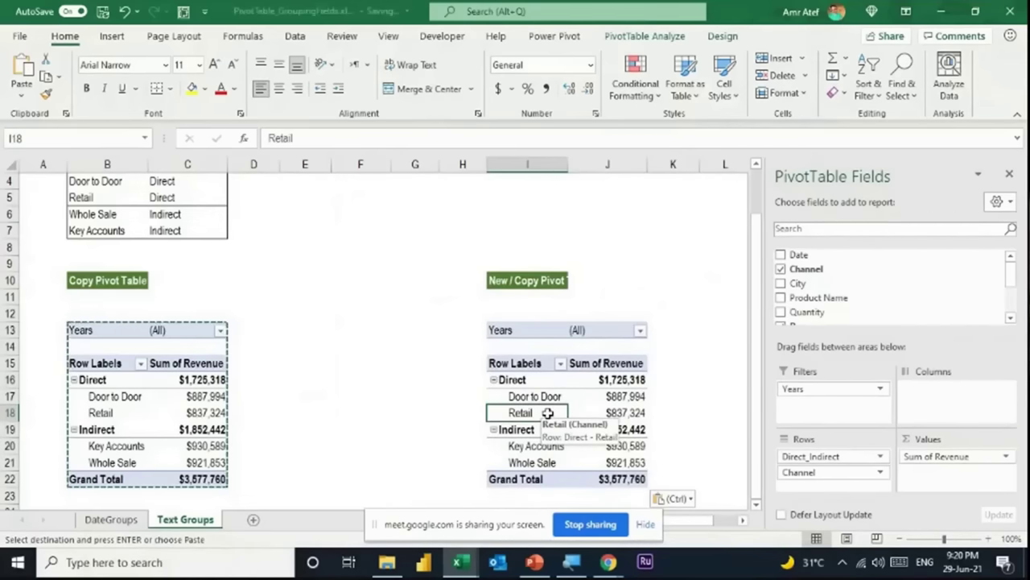
key("Escape")
Switch to the PowerPoint slideshow and go through the Show value as slides, including the calculation options table.
key("alt+Tab")
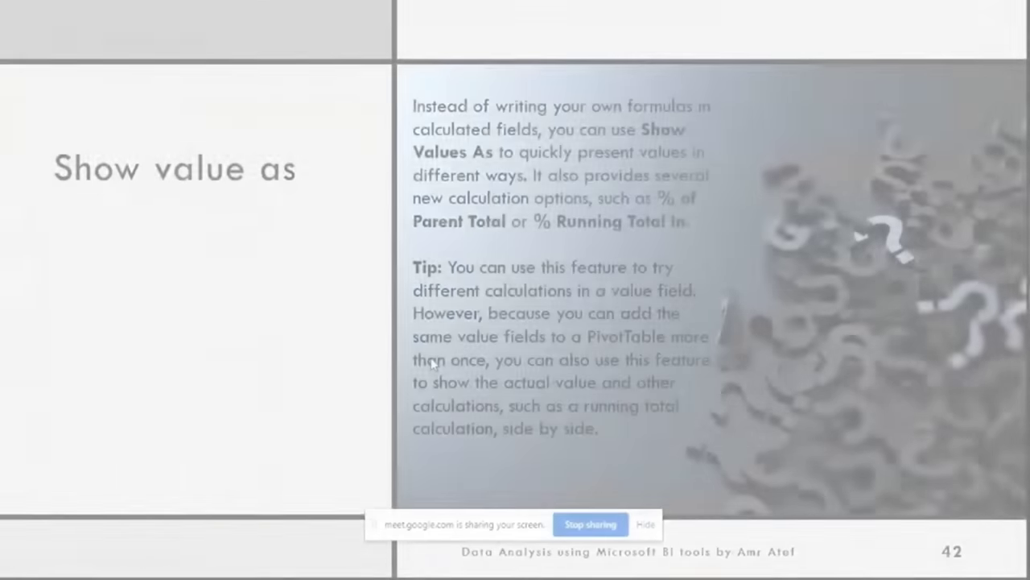
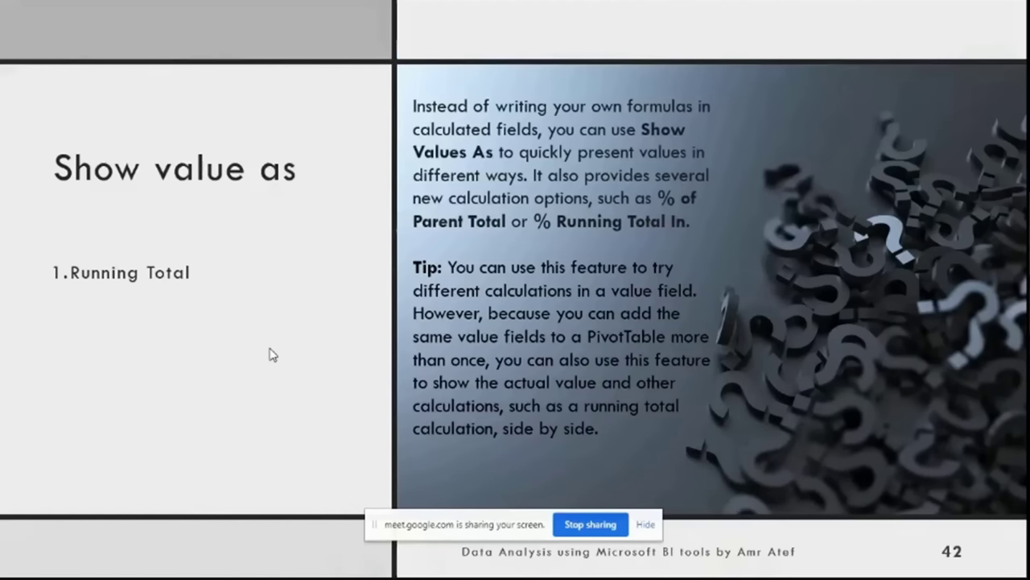
left_click(272, 354)
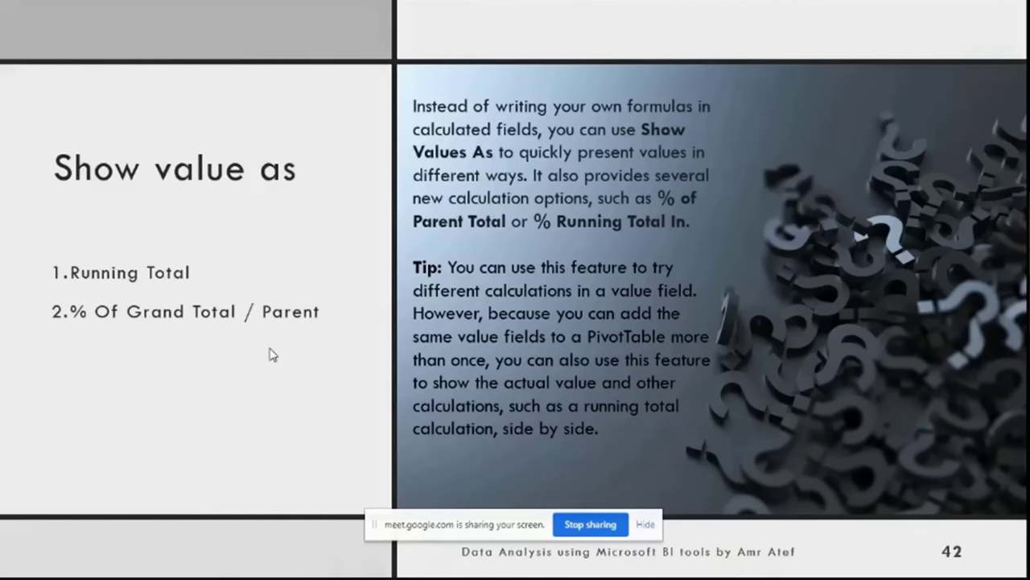
left_click(270, 354)
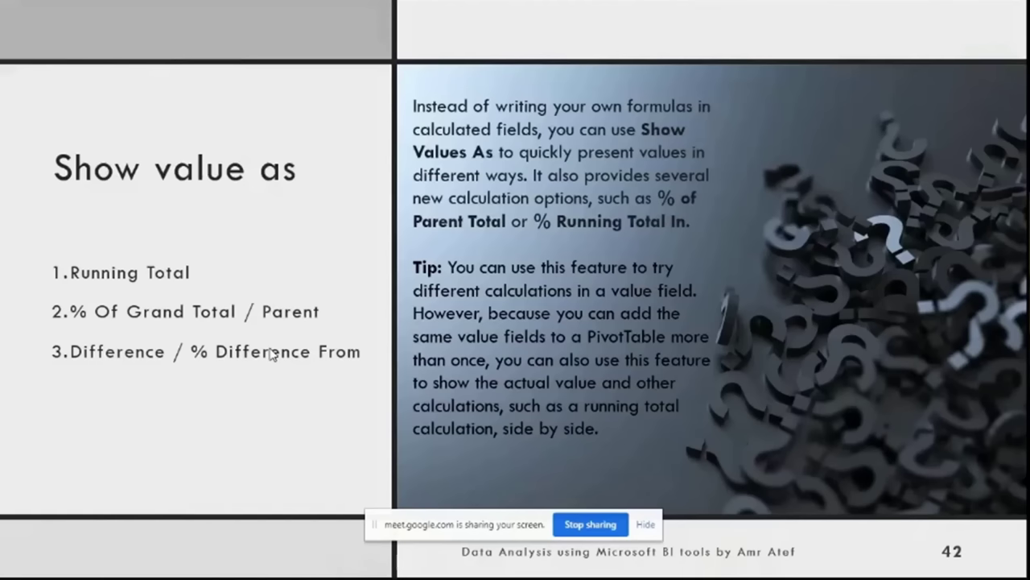
key("Right")
key("Right")
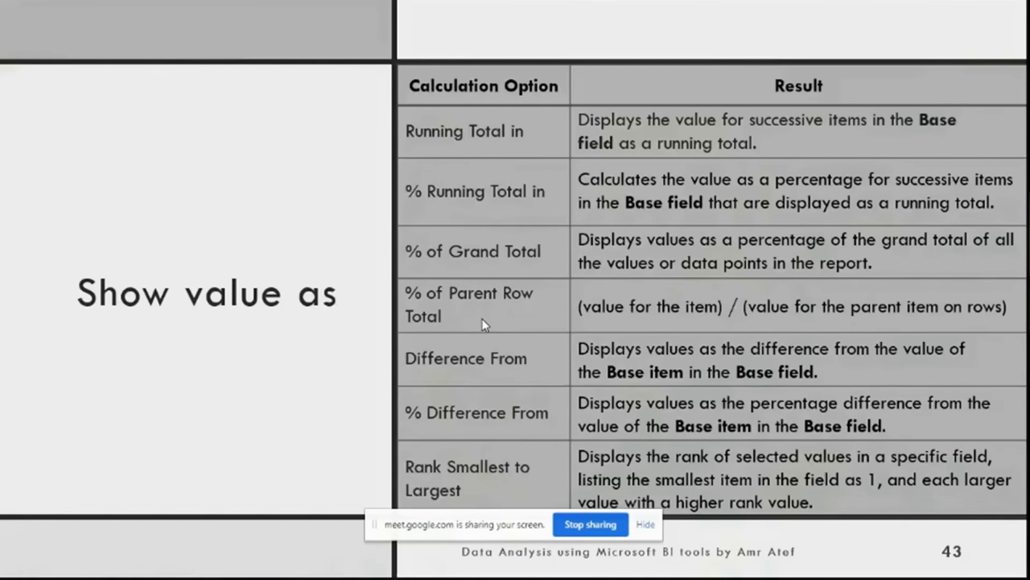
key("Right")
Switch to the PivotTable_ShowValueAs workbook in Excel and select a cell inside the Data sheet's table.
key("alt+Tab")
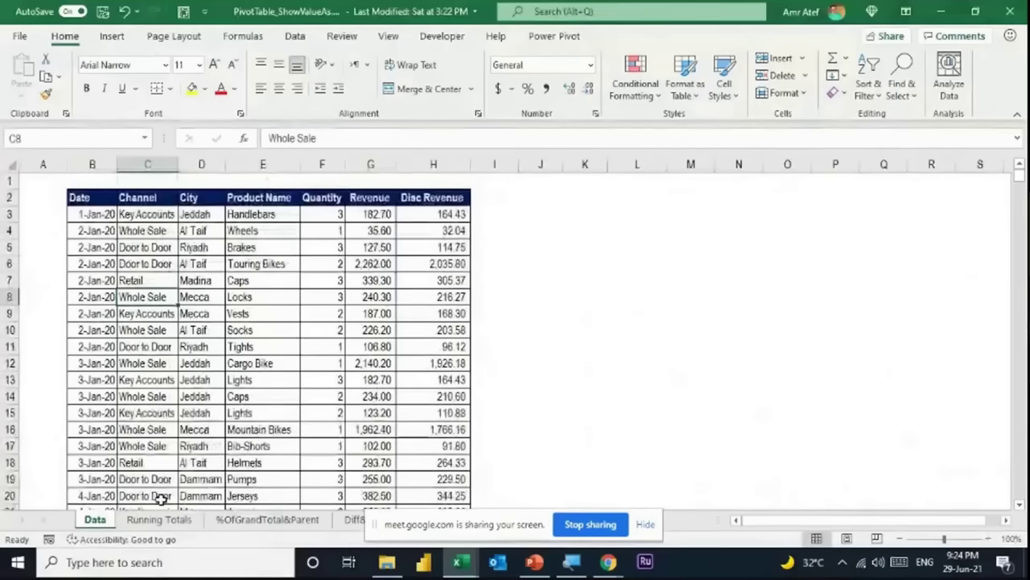
left_click(95, 521)
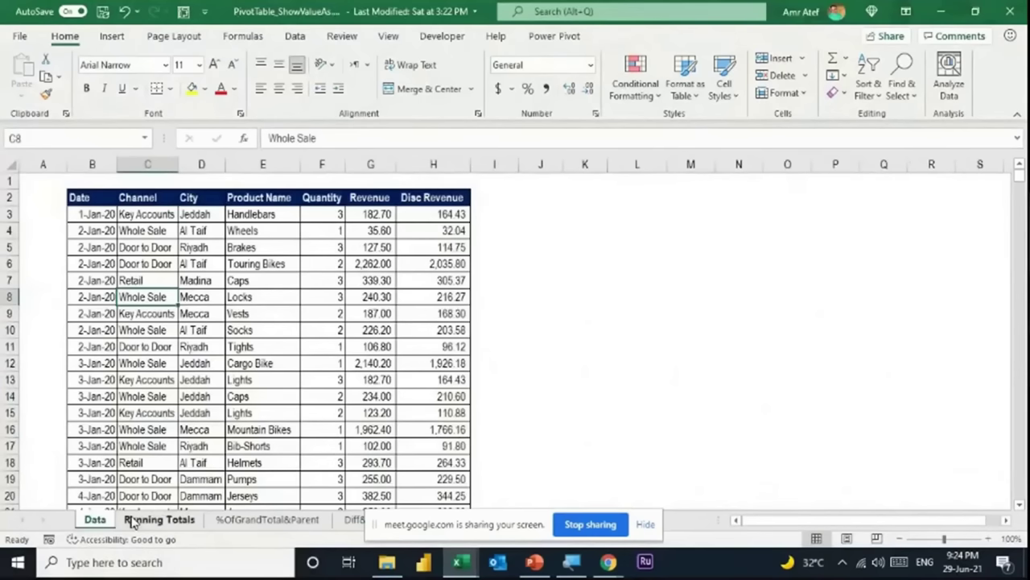
left_click(206, 332)
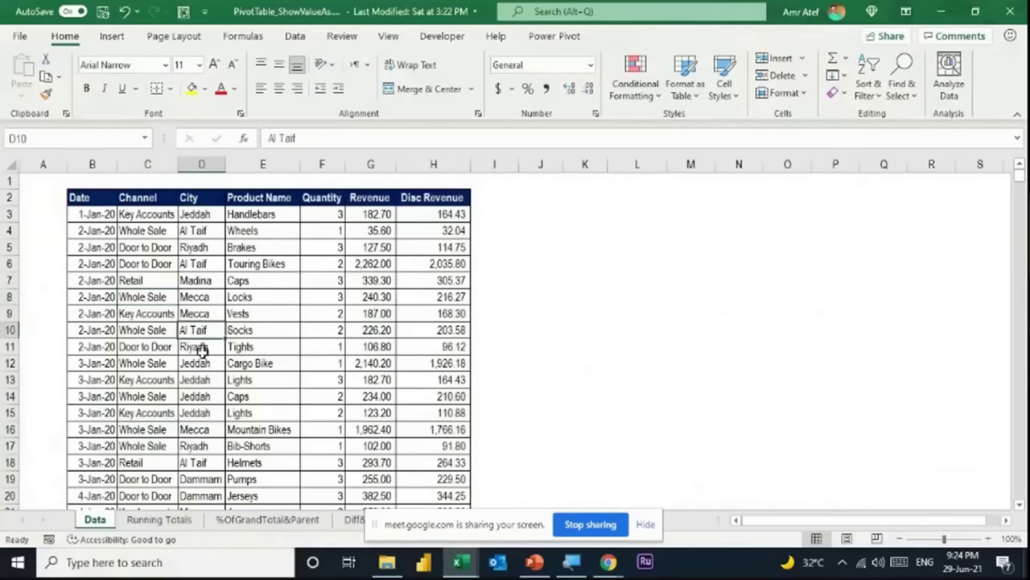
left_click(161, 280)
left_click(184, 311)
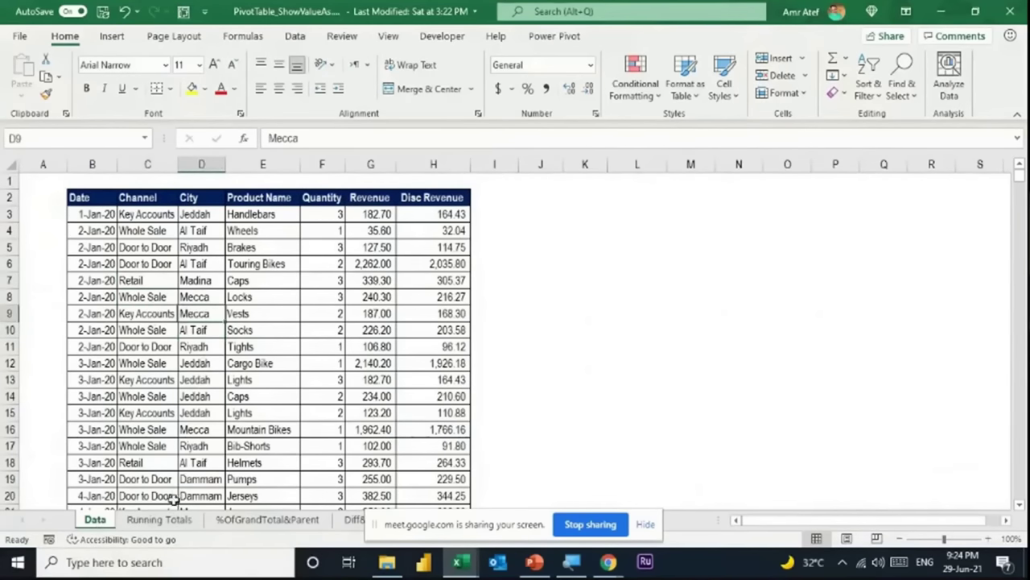
Insert a PivotTable from the Data range $B$2:$H$5931 into the existing Running Totals sheet at cell A4.
key("alt")
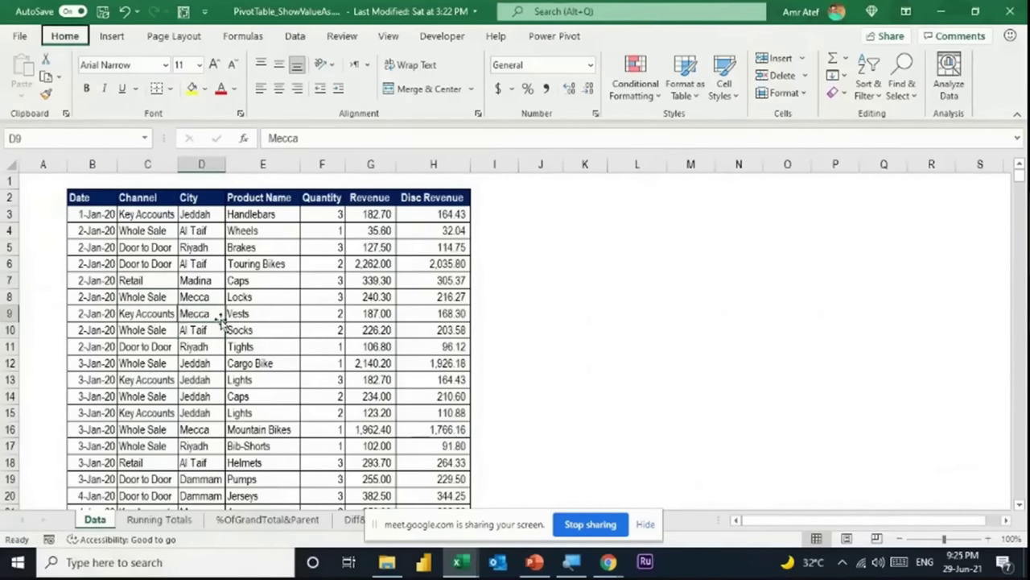
key("n")
key("v")
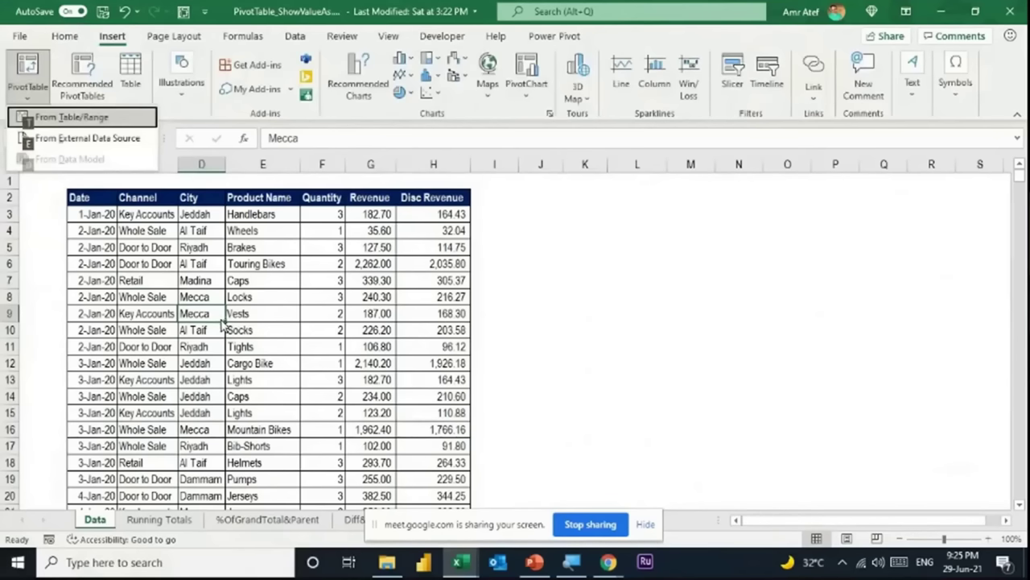
key("t")
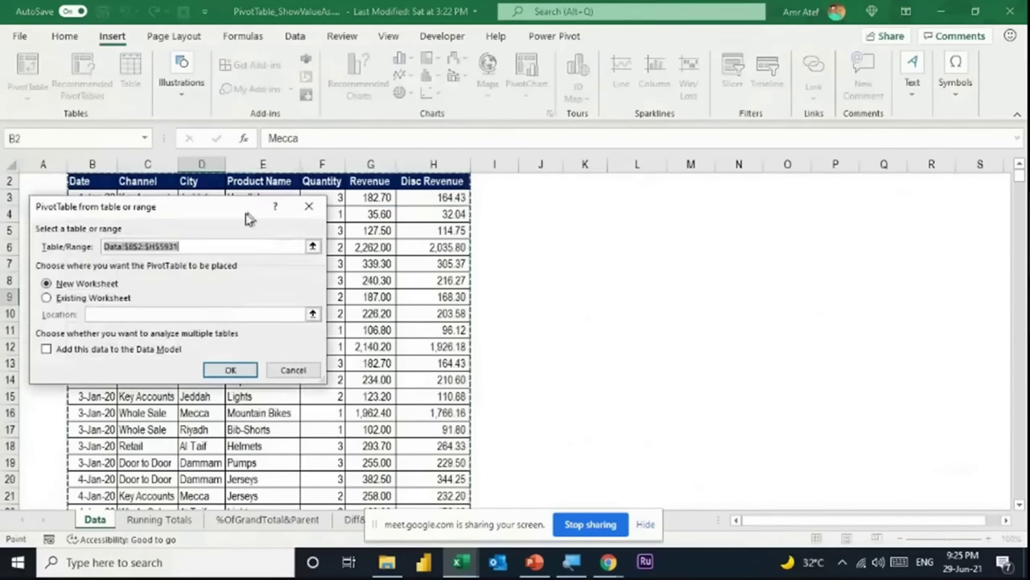
left_click(80, 302)
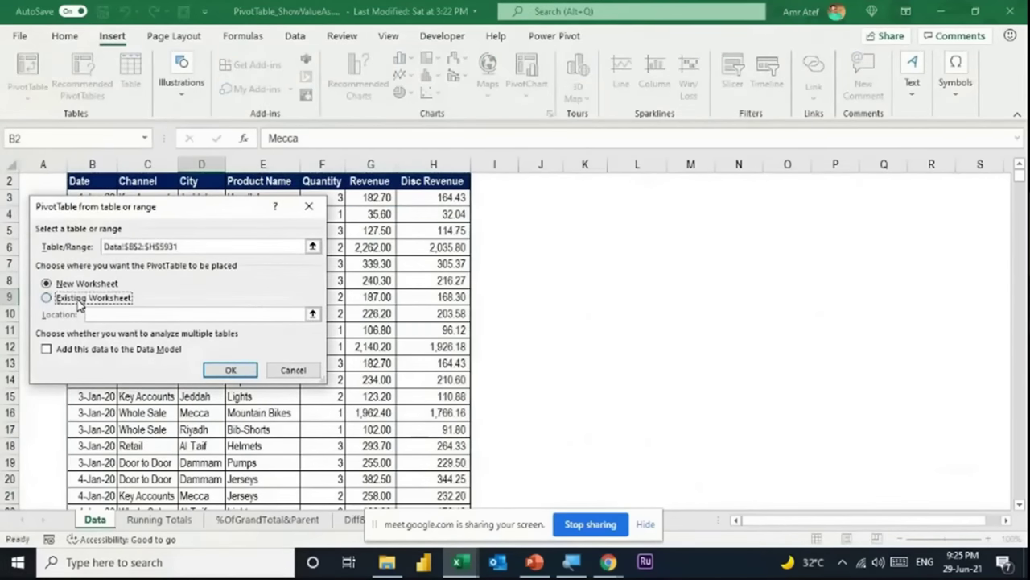
left_click(312, 315)
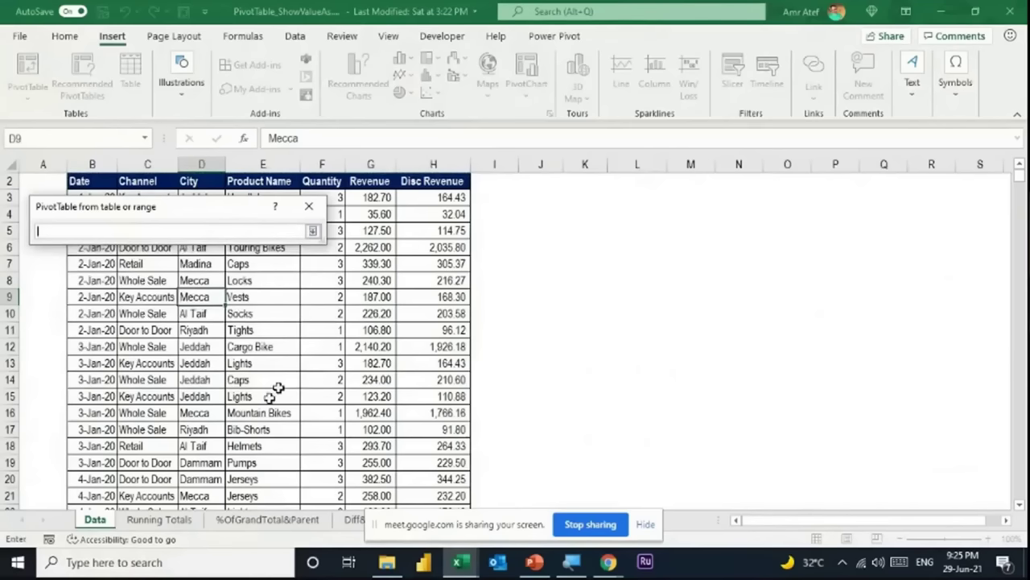
left_click(173, 522)
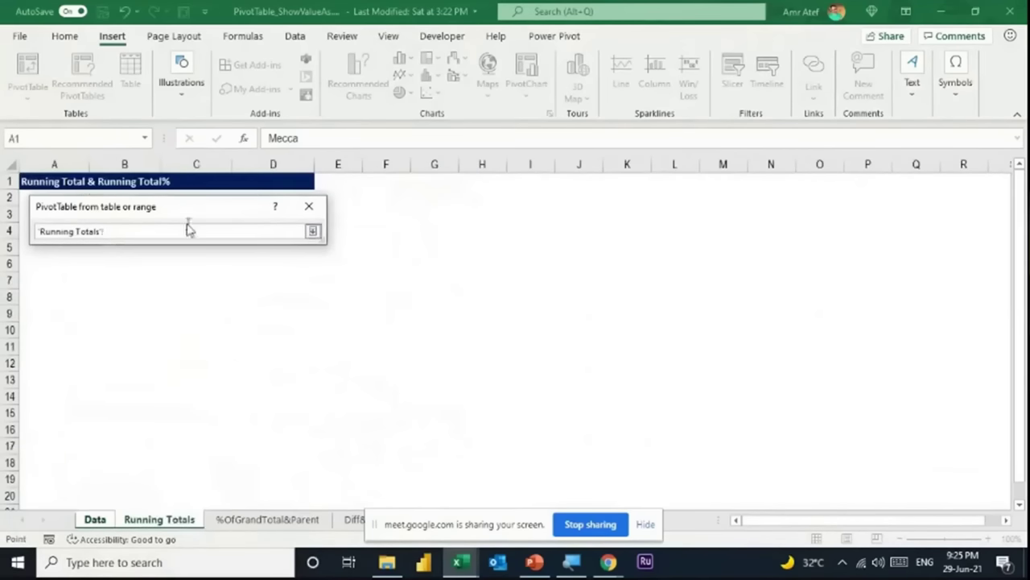
left_click_drag(177, 207, 385, 224)
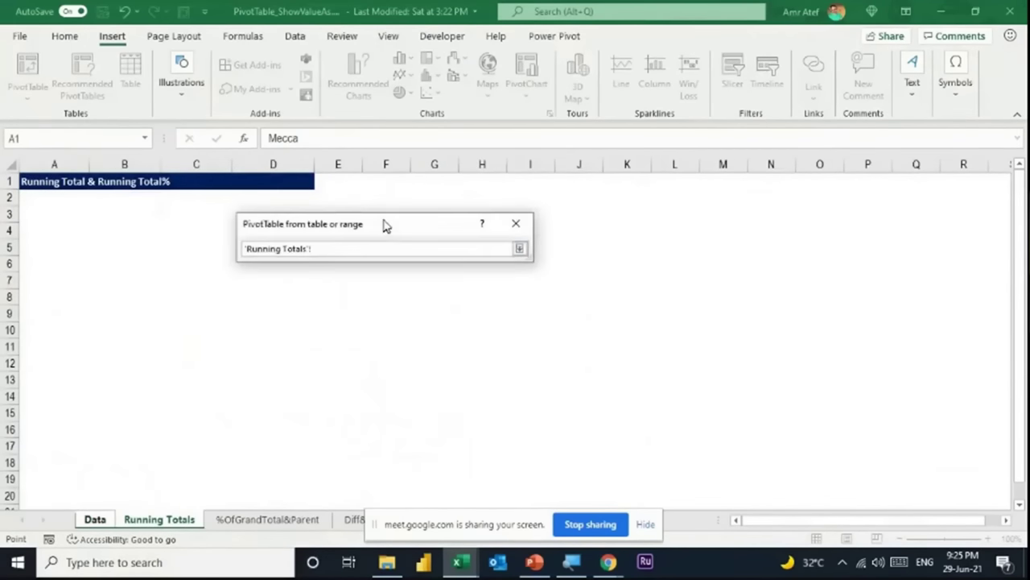
left_click(46, 214)
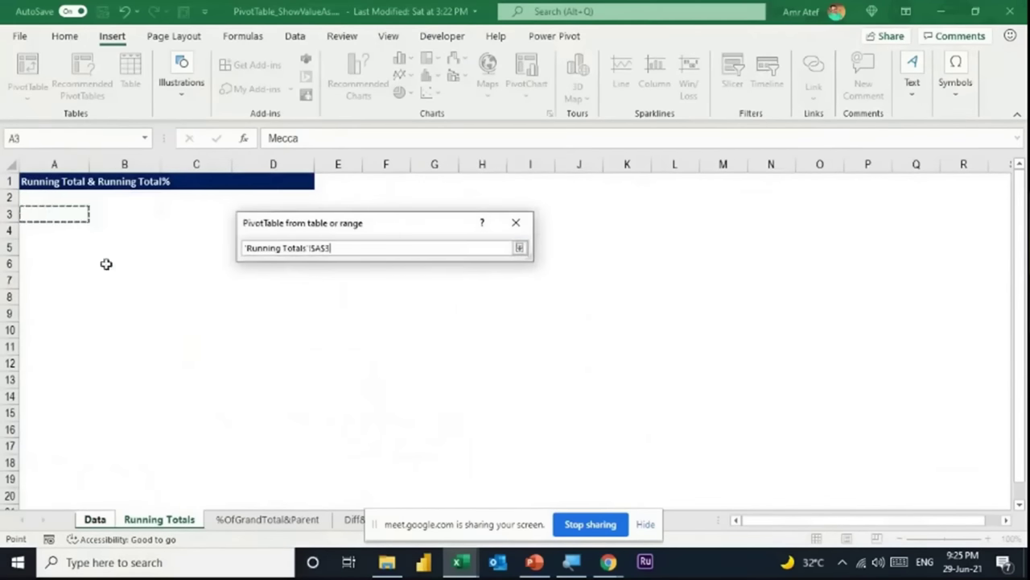
left_click(26, 231)
left_click(519, 248)
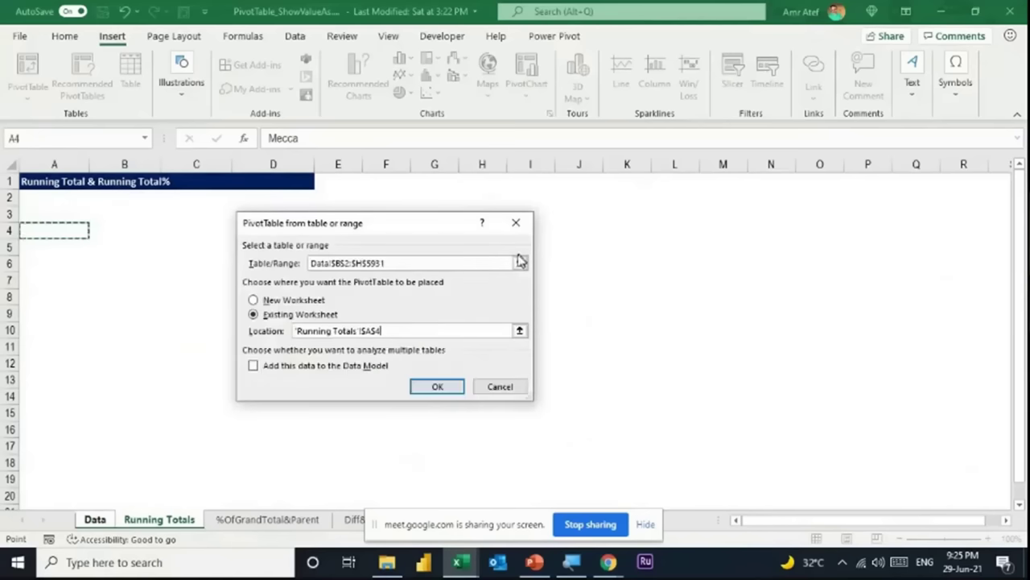
left_click(453, 386)
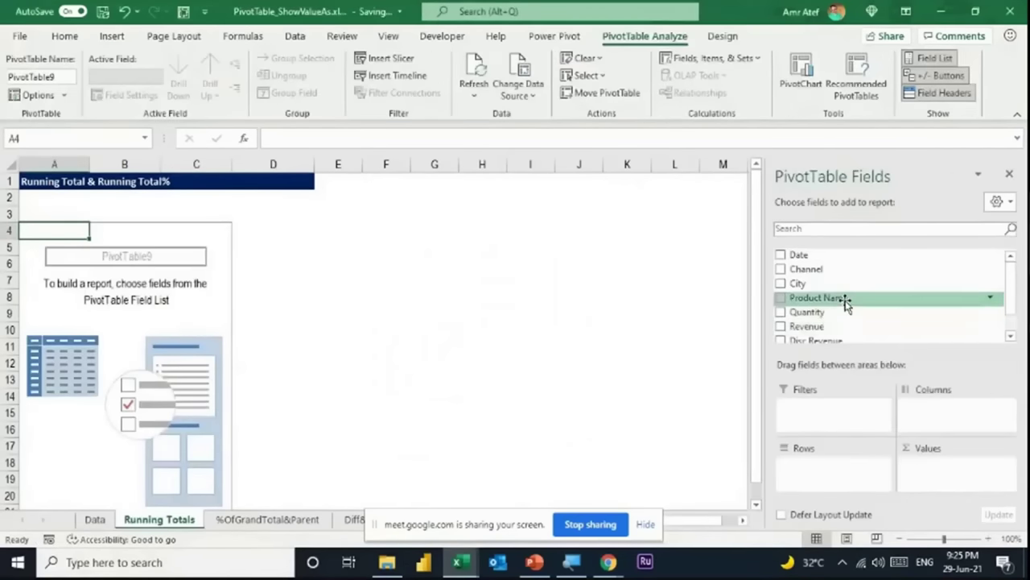
Set Date as the PivotTable's row field without Quarters, and place Years as a report filter.
left_click_drag(821, 255, 695, 409)
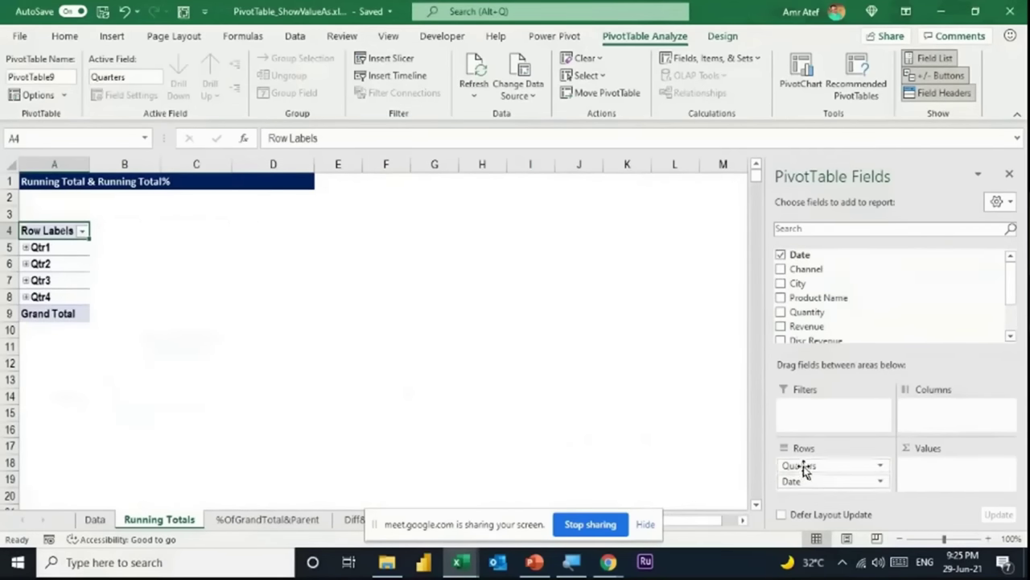
left_click_drag(804, 469, 598, 380)
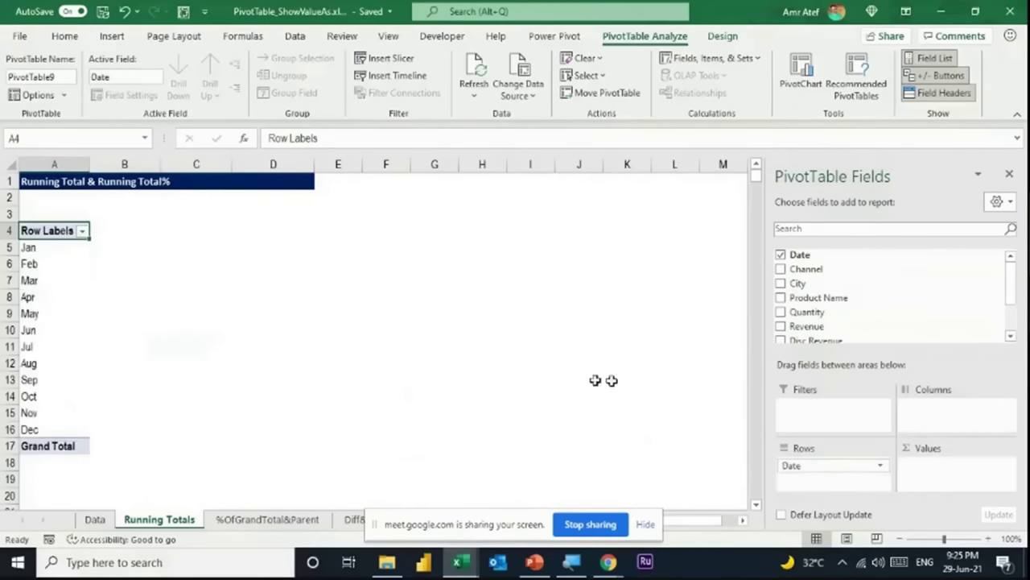
scroll(816, 314, "down", 2)
left_click_drag(816, 315, 832, 411)
Filter the PivotTable's Years field to 2020.
left_click(116, 197)
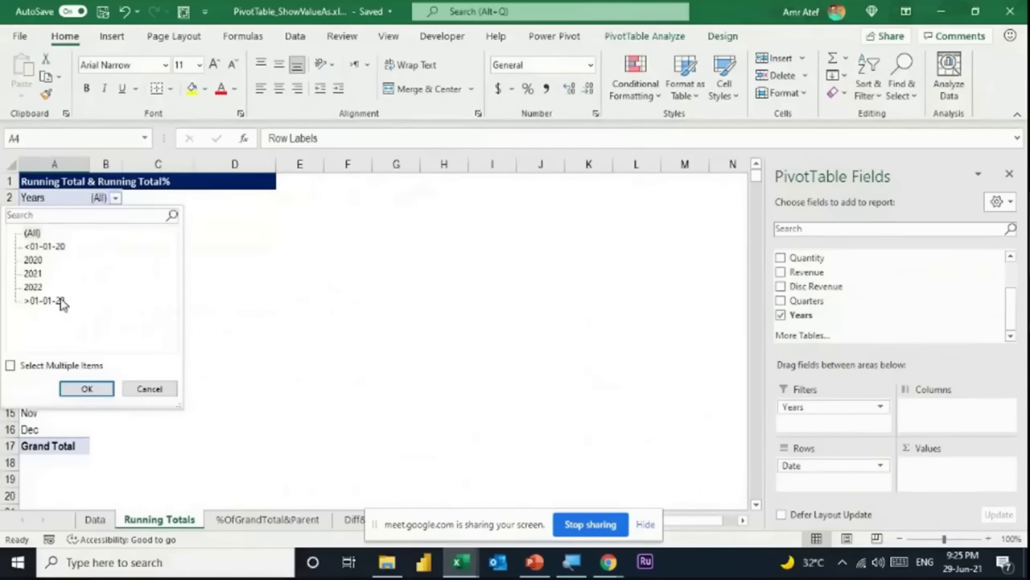
key("Down")
key("Down")
left_click(94, 385)
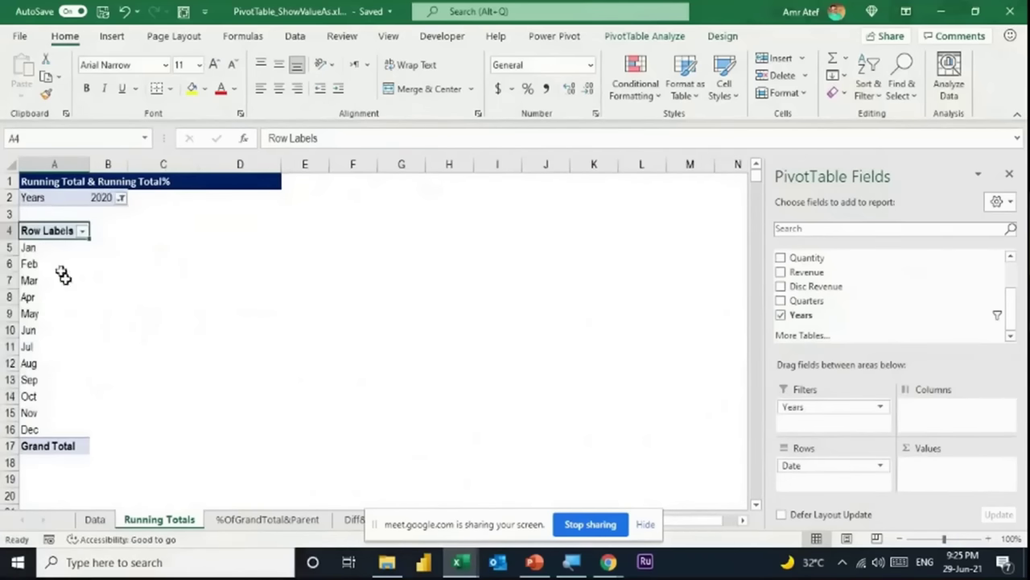
key("Down")
key("Down")
Add Disc Revenue as a summed value and format its numbers as dollar currency with no decimals.
scroll(816, 287, "up", 2)
scroll(817, 290, "down", 1)
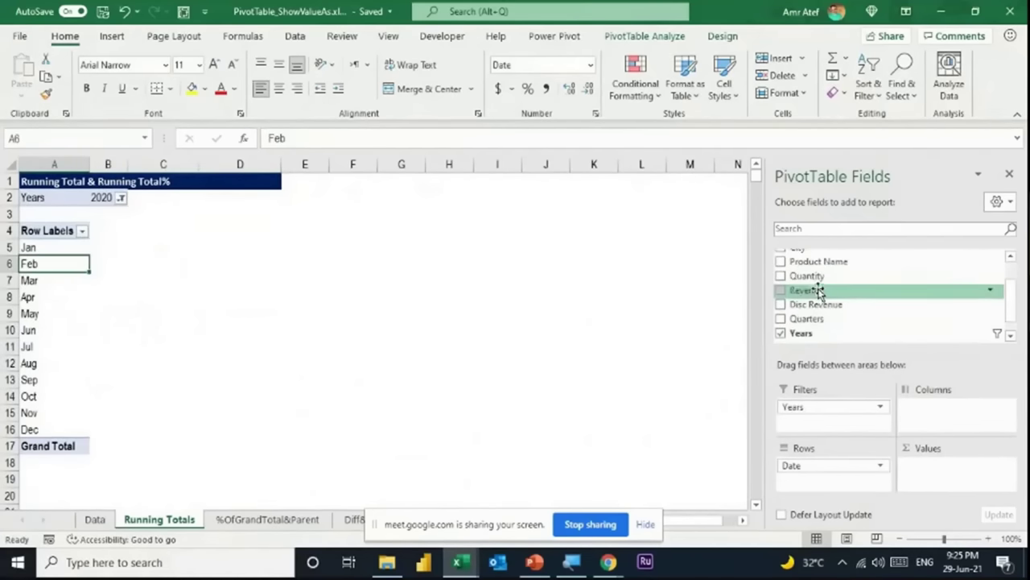
left_click_drag(817, 302, 982, 463)
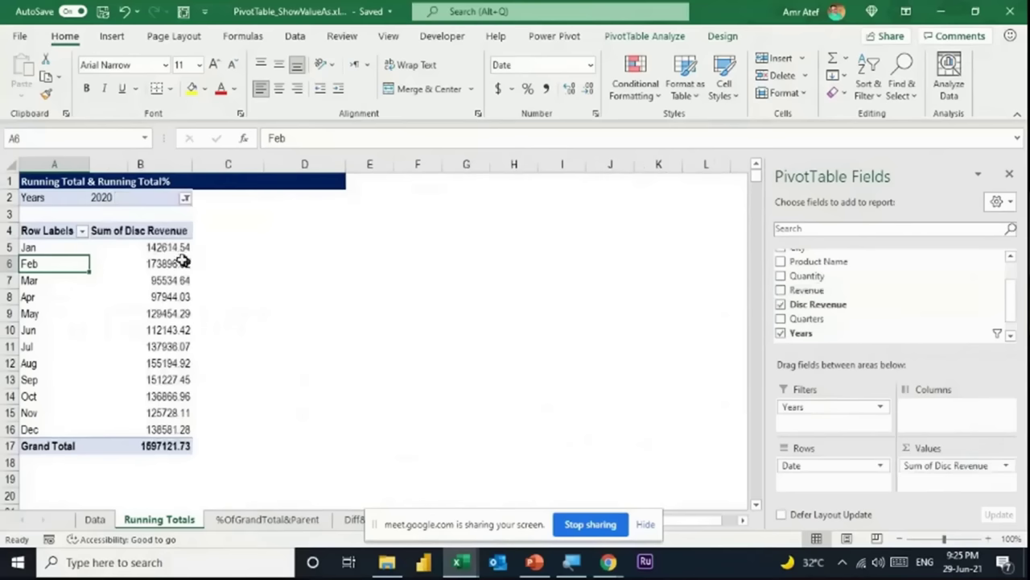
left_click(163, 252)
right_click(164, 252)
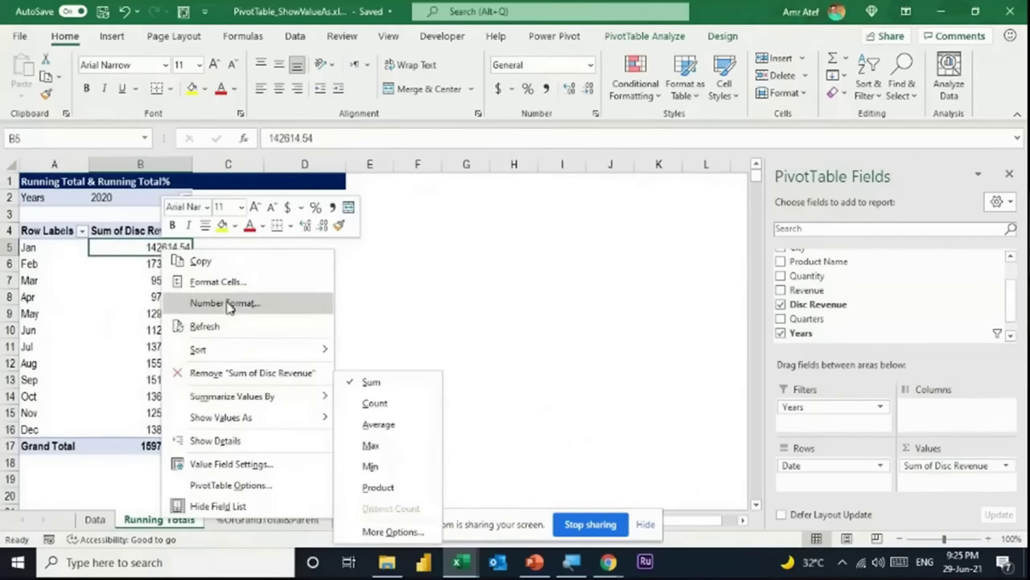
left_click(227, 303)
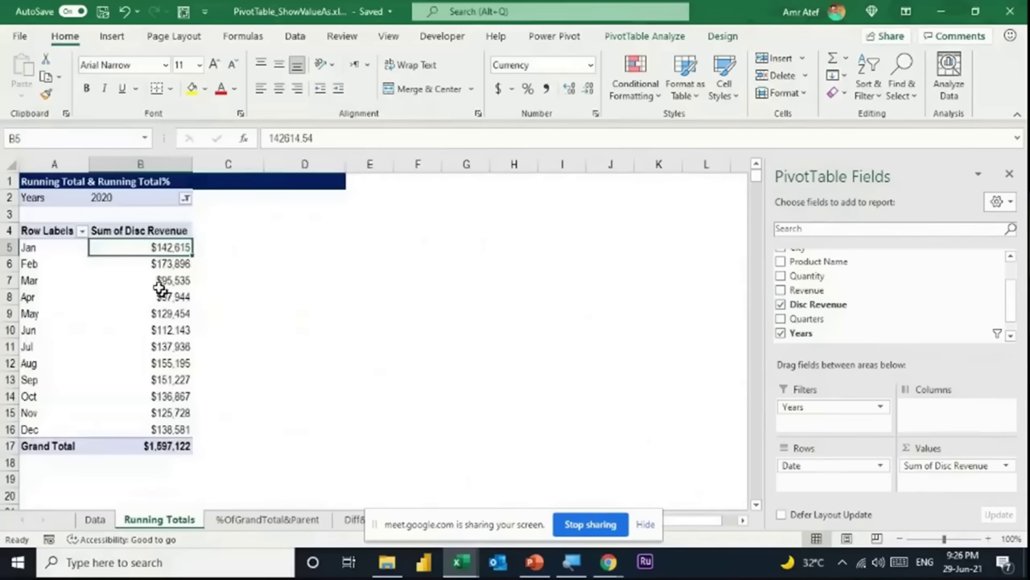
Examine the monthly Sum of Disc Revenue values and their grand total in column B.
left_click(149, 275)
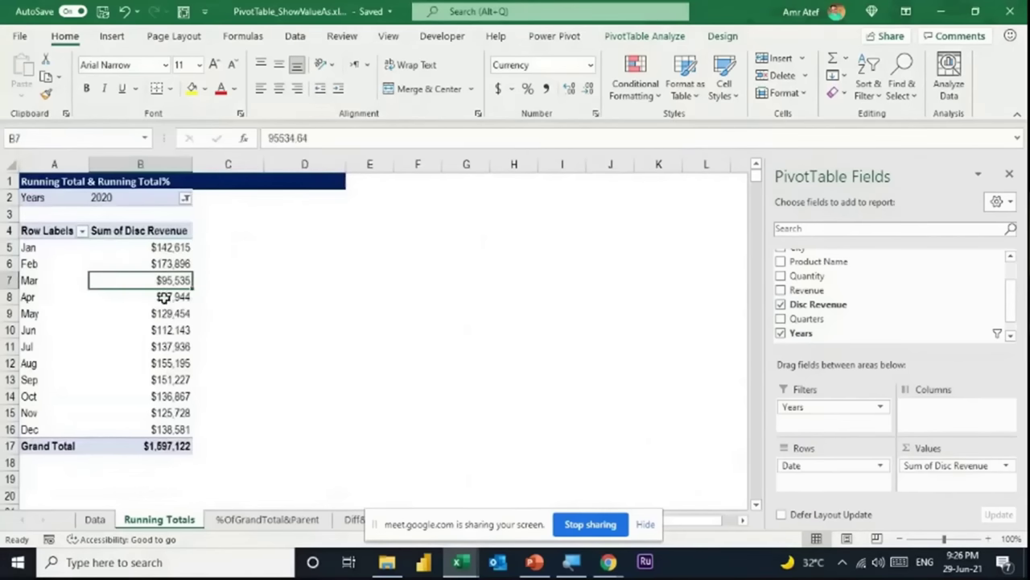
left_click(163, 248)
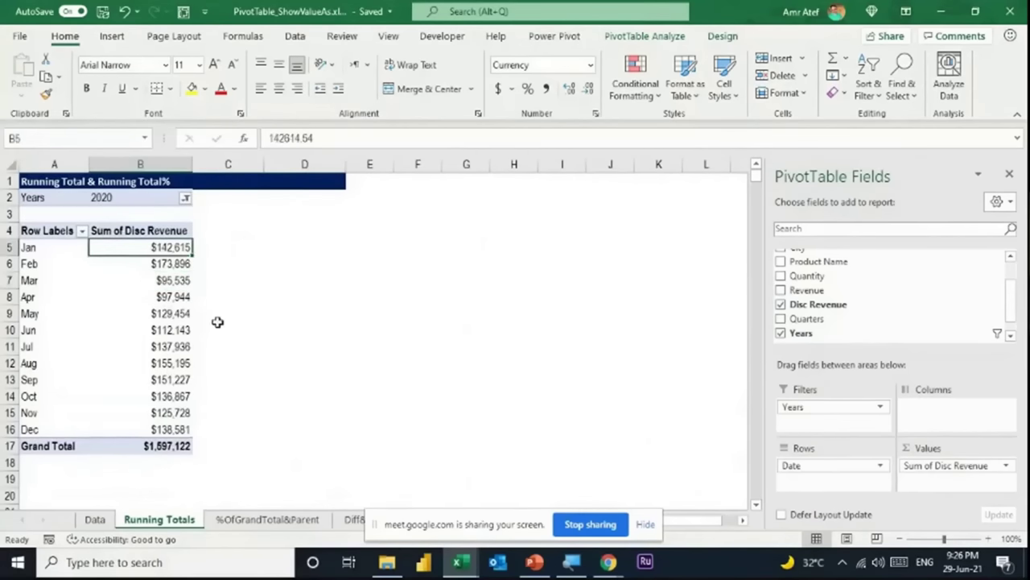
left_click(180, 263)
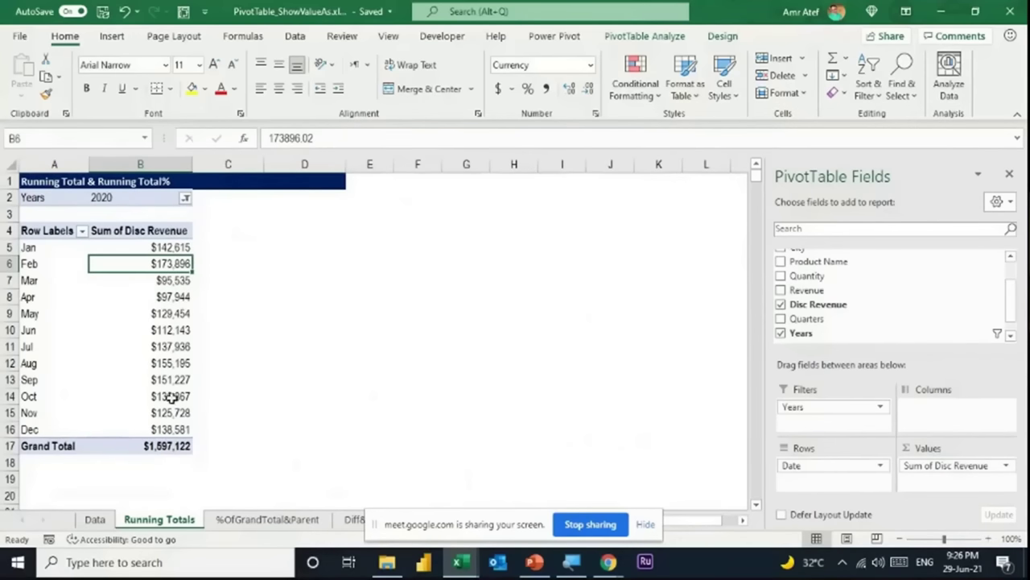
left_click(174, 447)
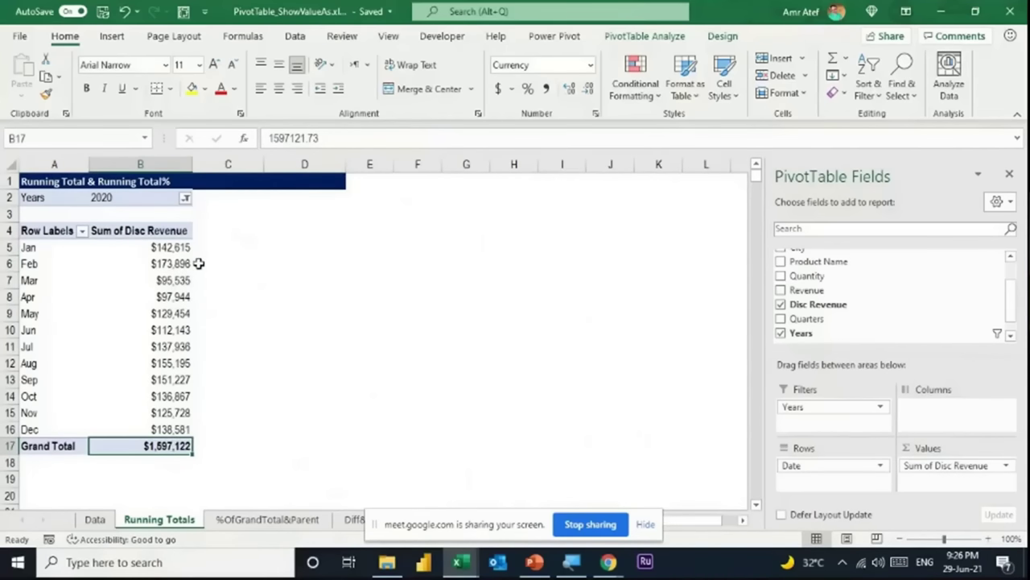
left_click(167, 247)
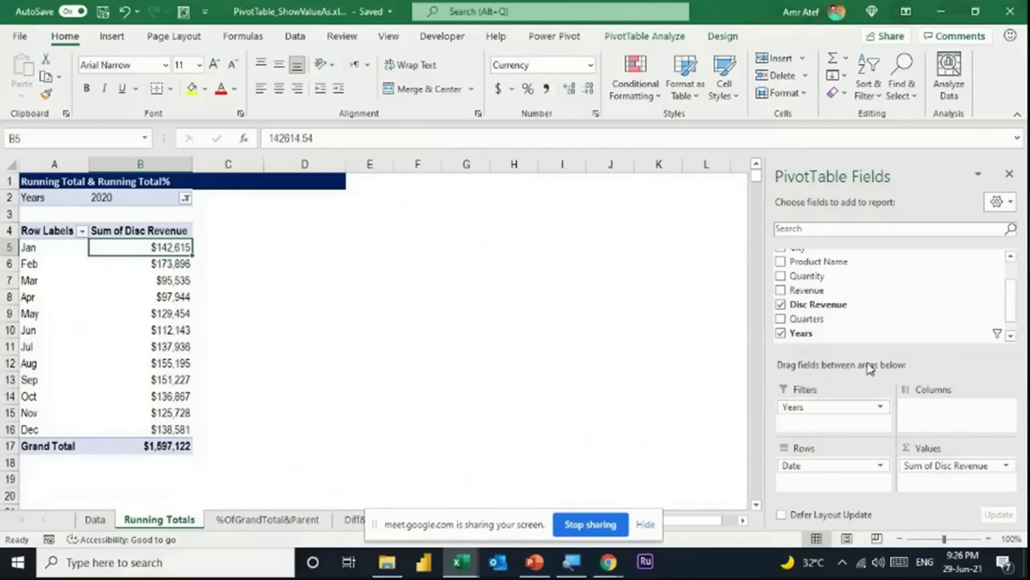
Add Disc Revenue to the values a second time and show it as Running Total In with Date as the base field.
left_click_drag(843, 303, 962, 482)
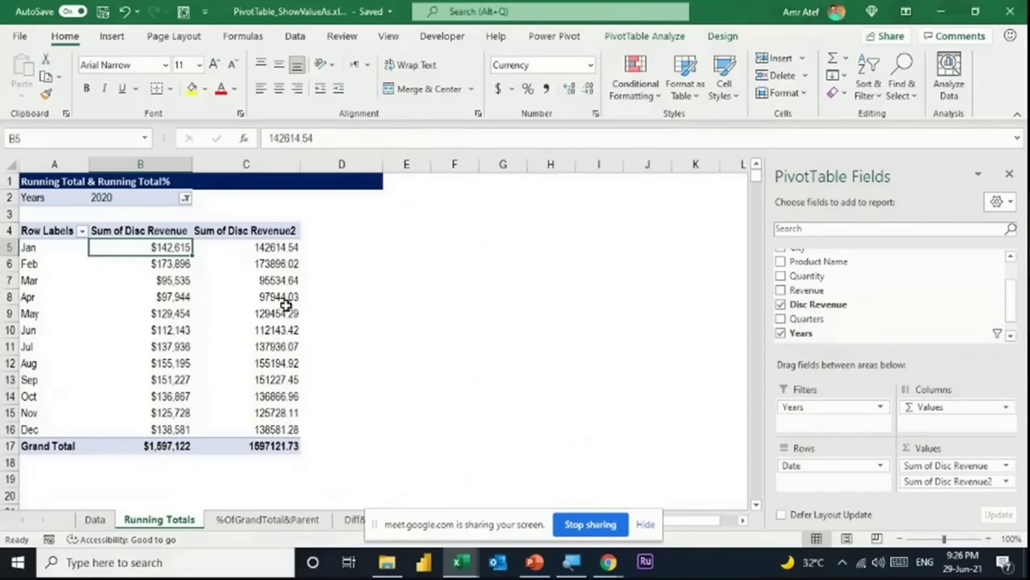
right_click(268, 250)
mouse_move(369, 421)
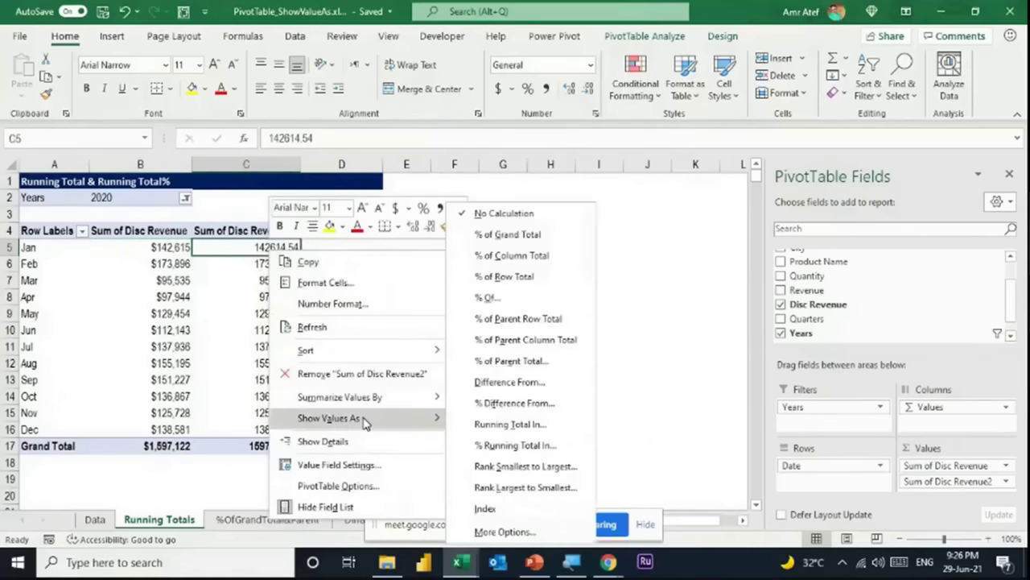
left_click(518, 430)
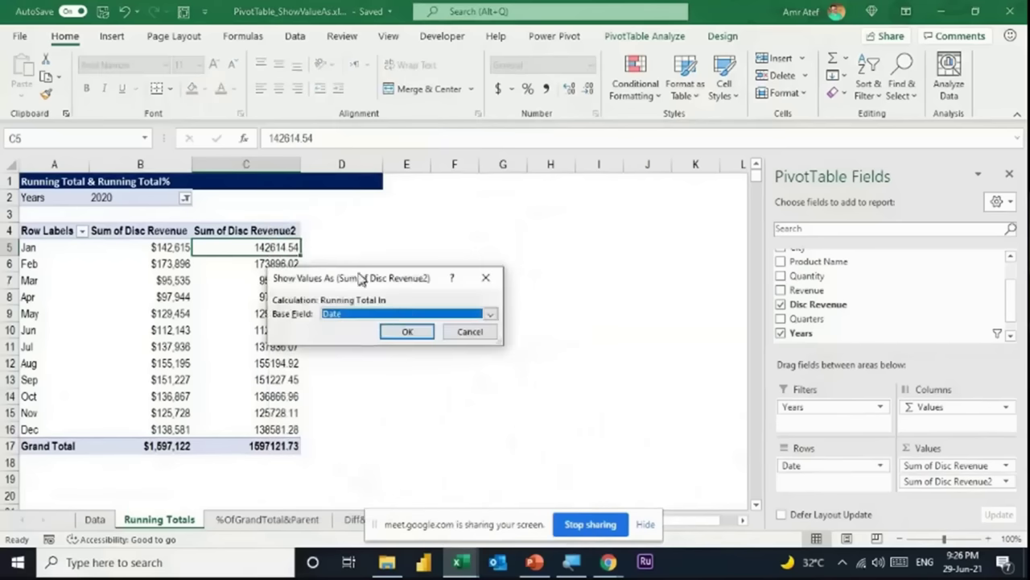
left_click_drag(360, 278, 474, 269)
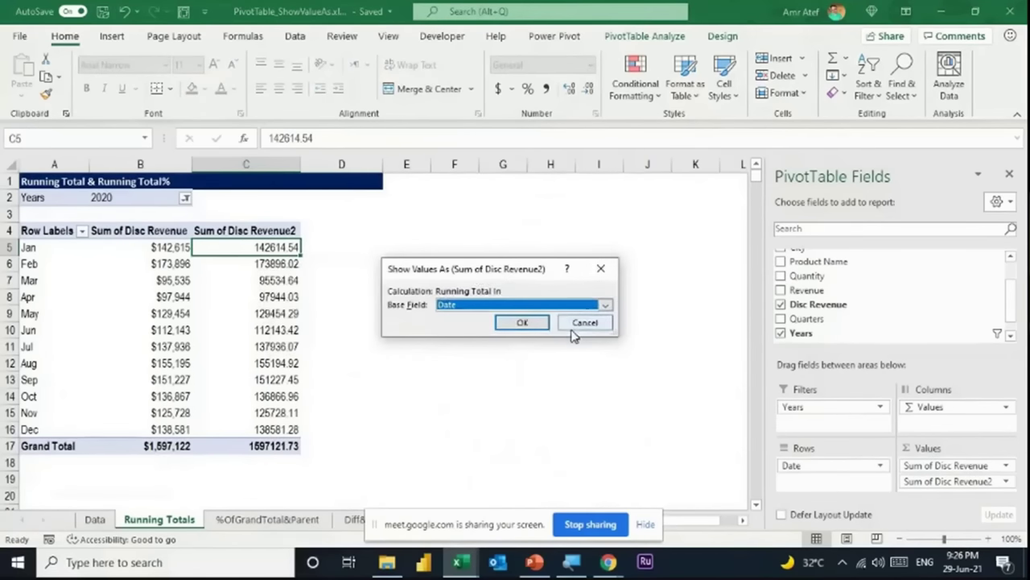
left_click(605, 305)
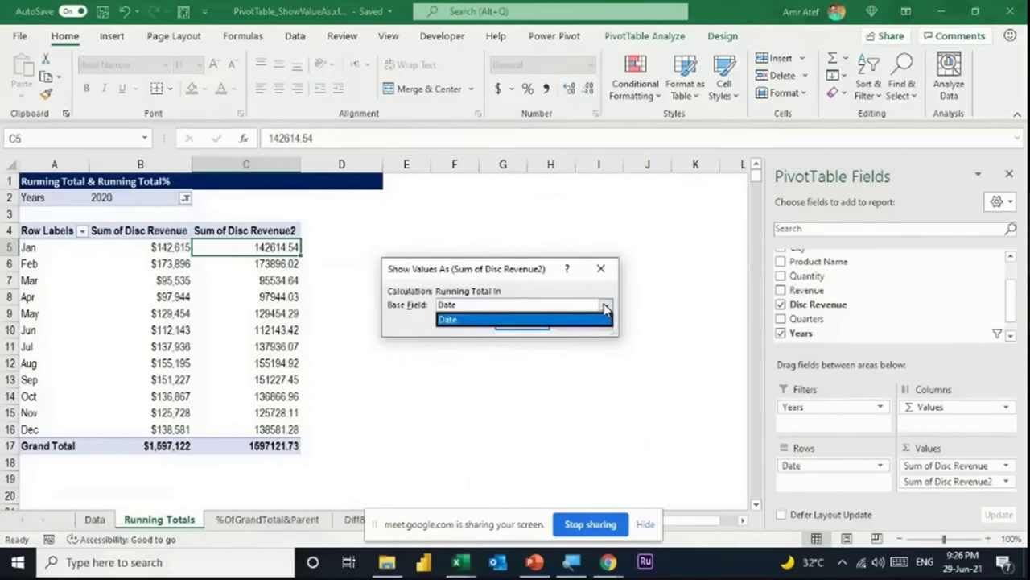
left_click(606, 310)
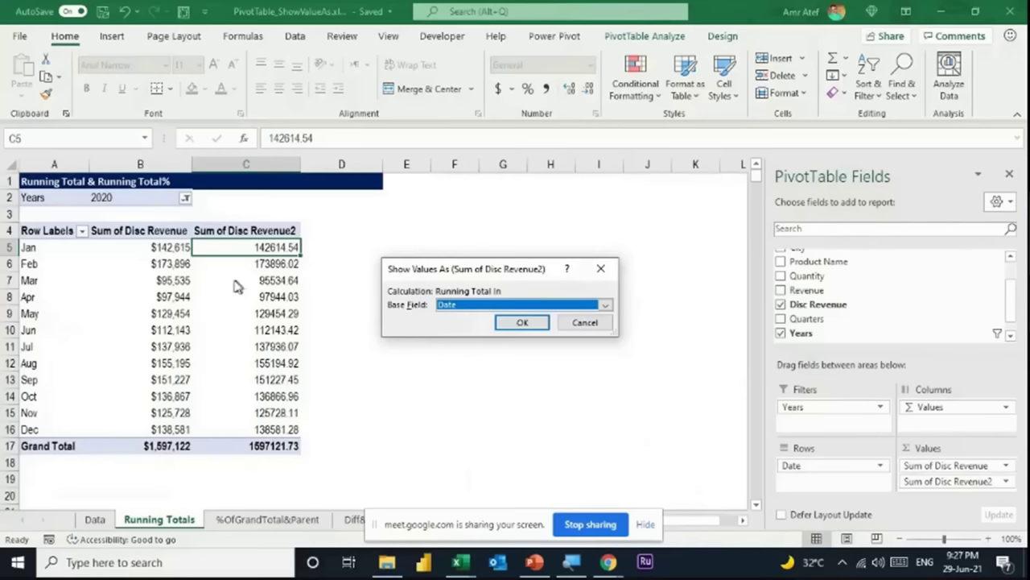
left_click(521, 324)
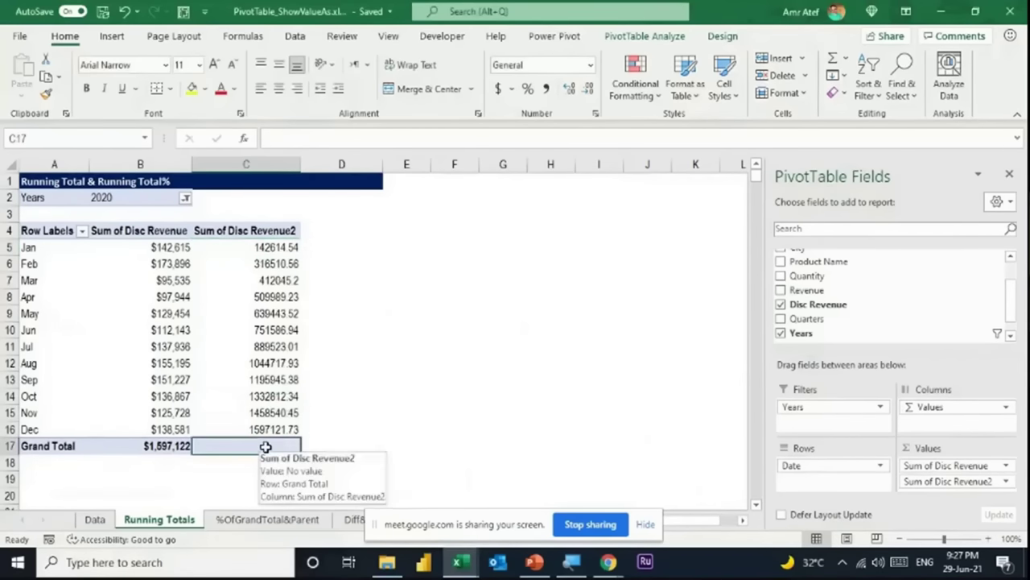
left_click(264, 261)
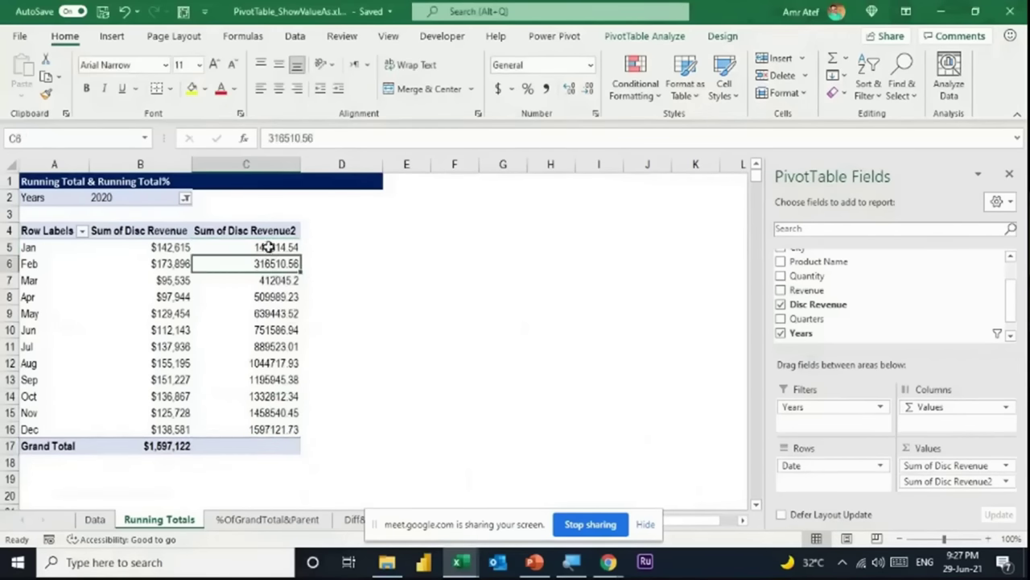
left_click(274, 428)
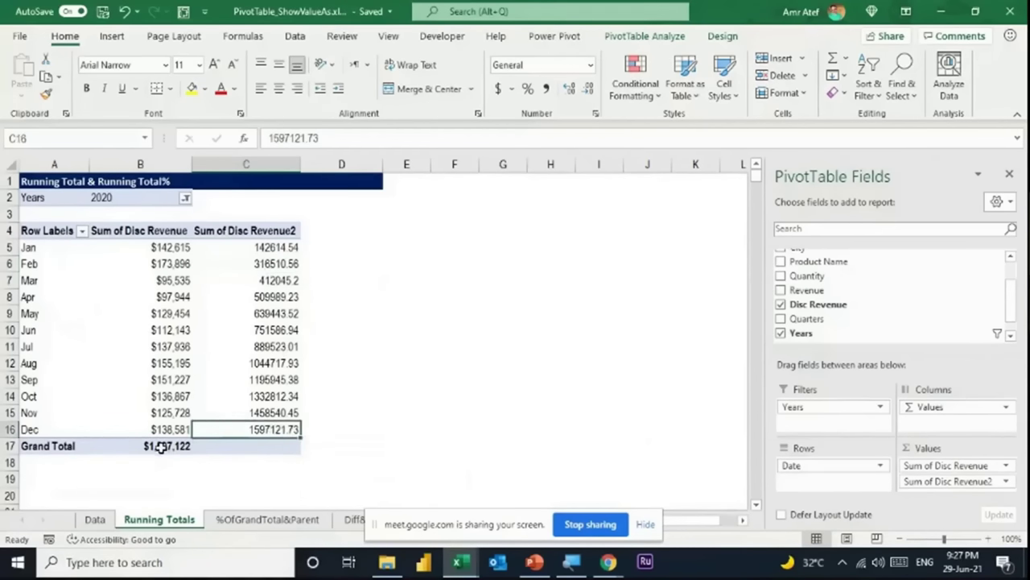
Format the running total values in column C as dollar currency with no decimals.
left_click(262, 248)
right_click(274, 249)
left_click(328, 304)
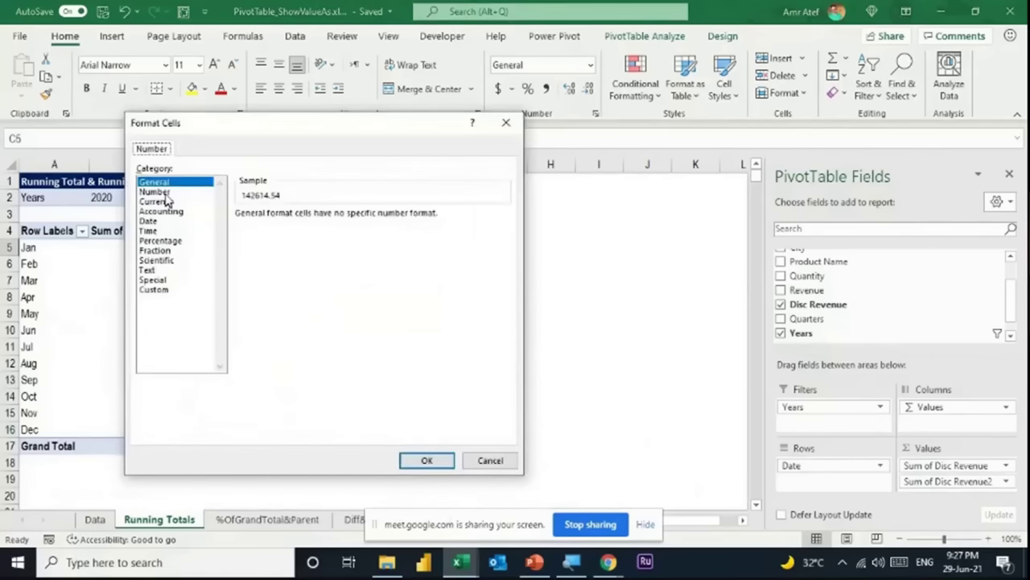
left_click(165, 201)
left_click(338, 219)
left_click(337, 219)
key("Return")
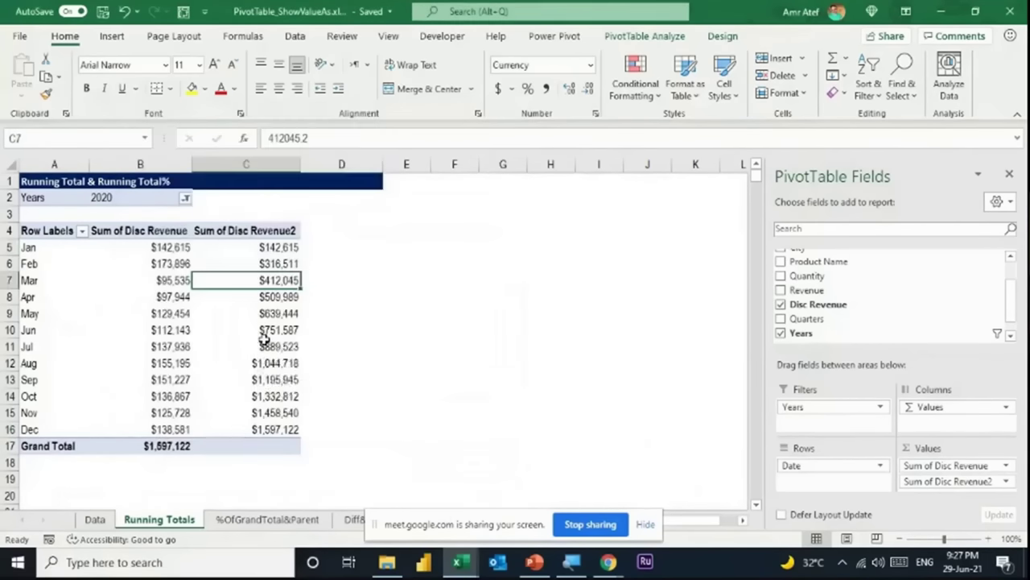
Rename the running total column header in C4 to "Total YTD".
left_click(252, 231)
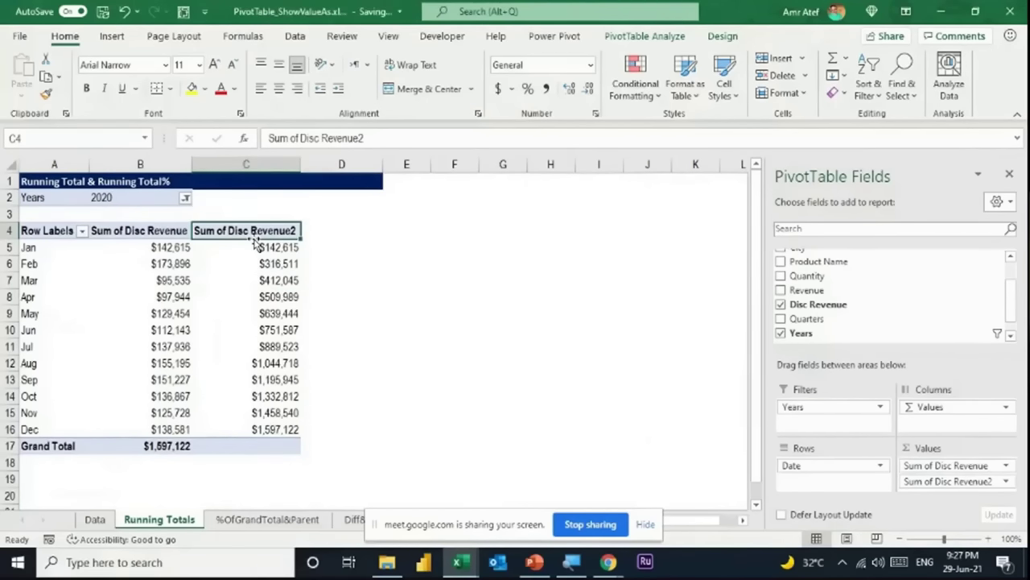
key("BackSpace")
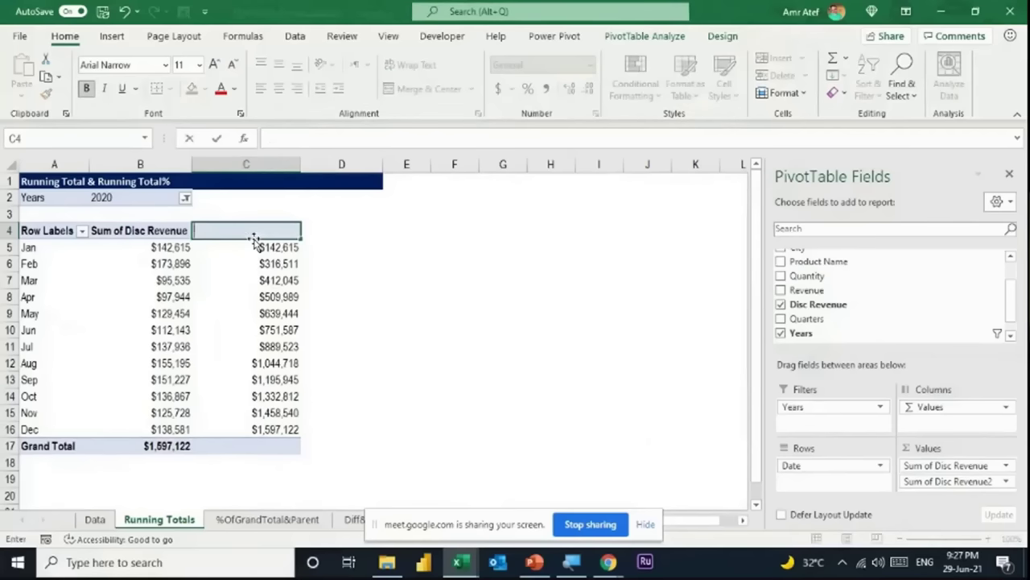
type("Total YTD")
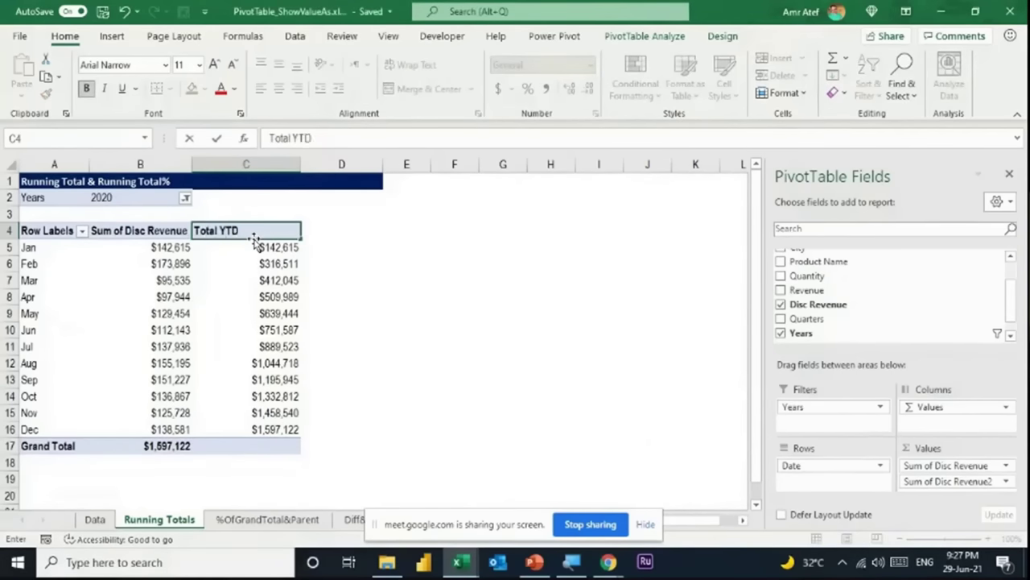
key("Return")
key("Up")
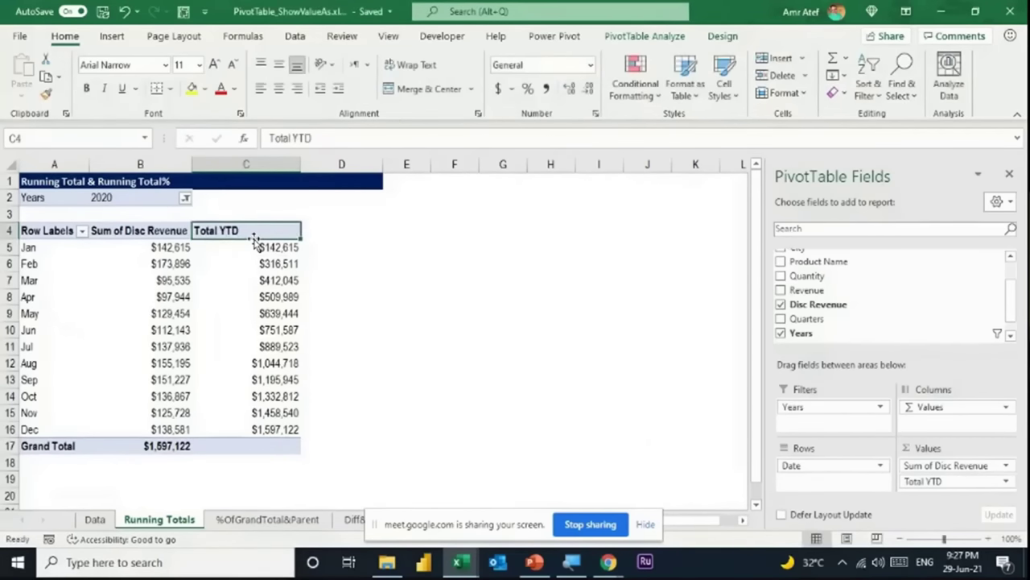
Rename the Sum of Disc Revenue header in B4 to "Total Disc Revenue".
left_click(169, 231)
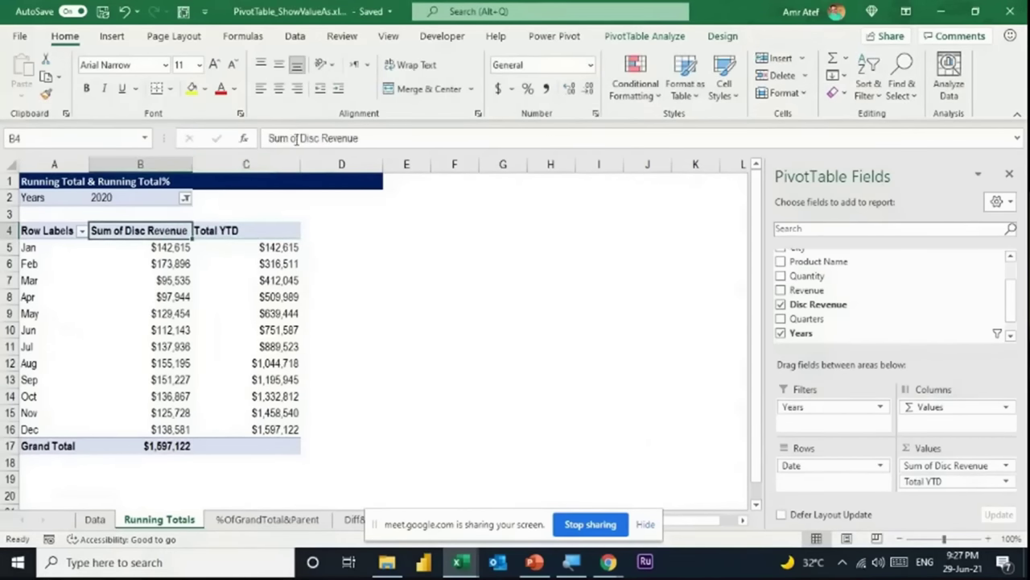
left_click_drag(301, 138, 245, 133)
type("Ti")
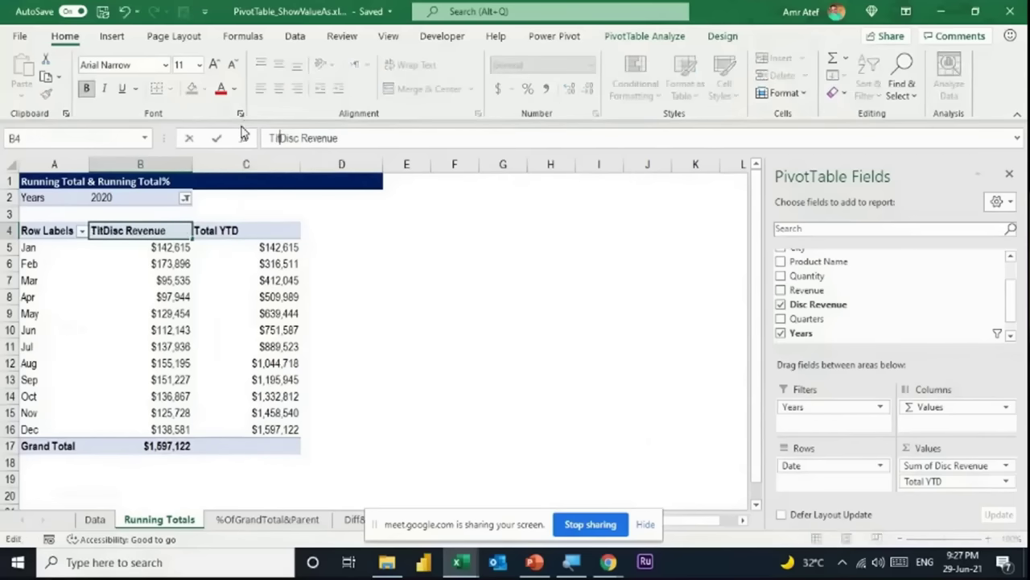
key("BackSpace")
type("otal")
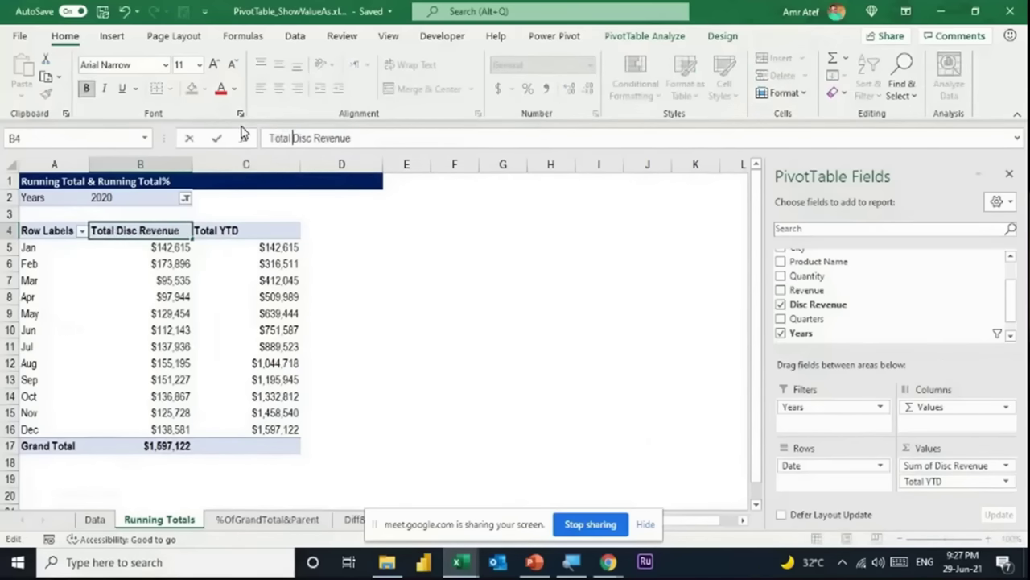
key("Return")
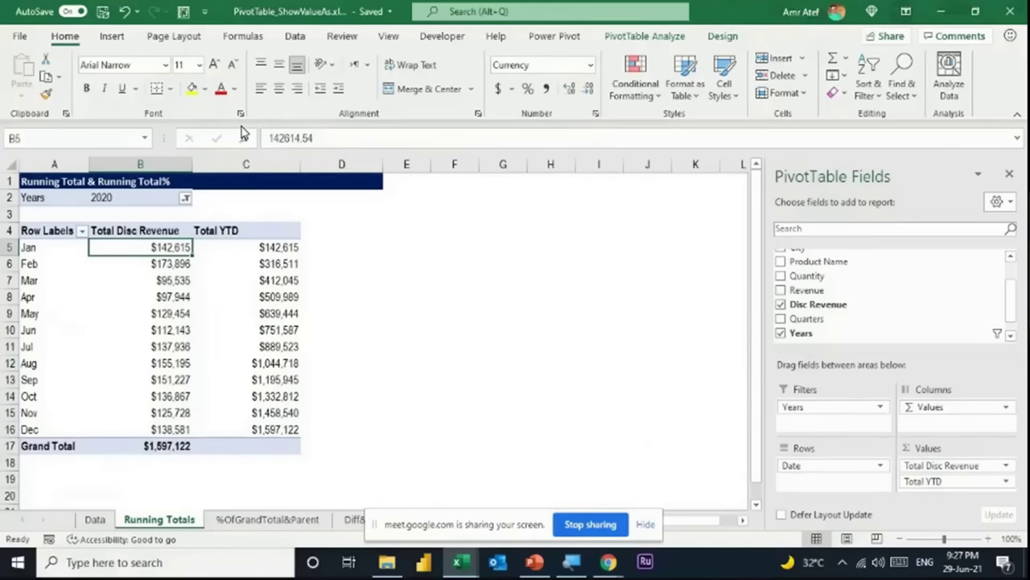
Add Disc Revenue to the values a third time and show it as % Running Total In with Date as the base field.
key("Down")
key("Right")
key("Up")
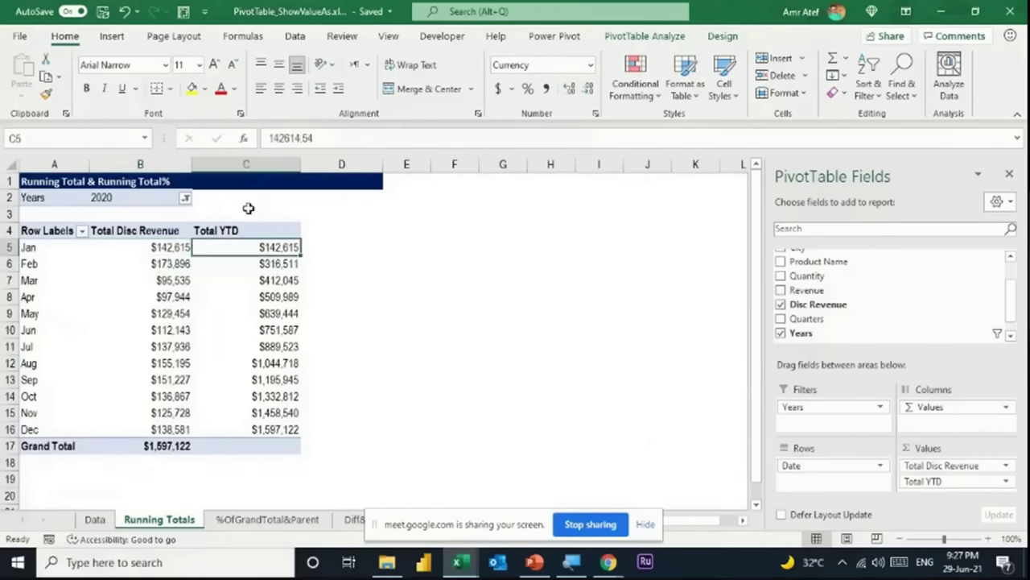
right_click(287, 247)
left_click(751, 375)
left_click_drag(805, 305, 950, 493)
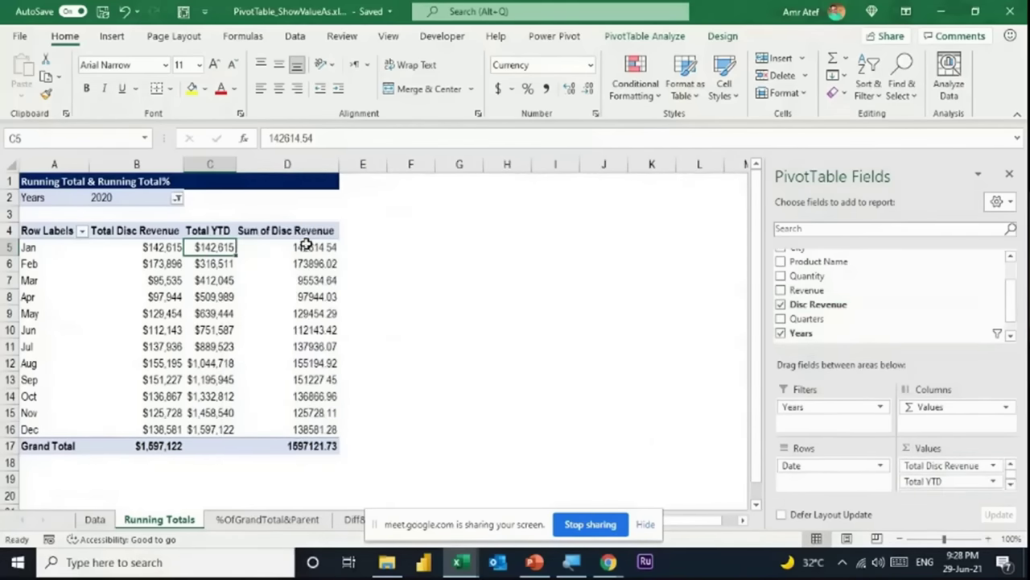
right_click(307, 246)
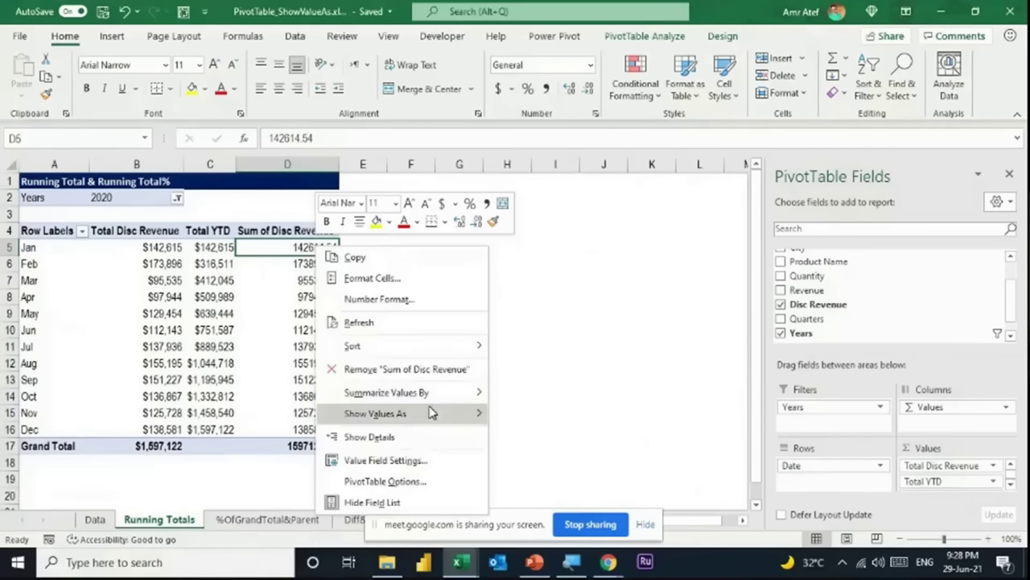
mouse_move(432, 413)
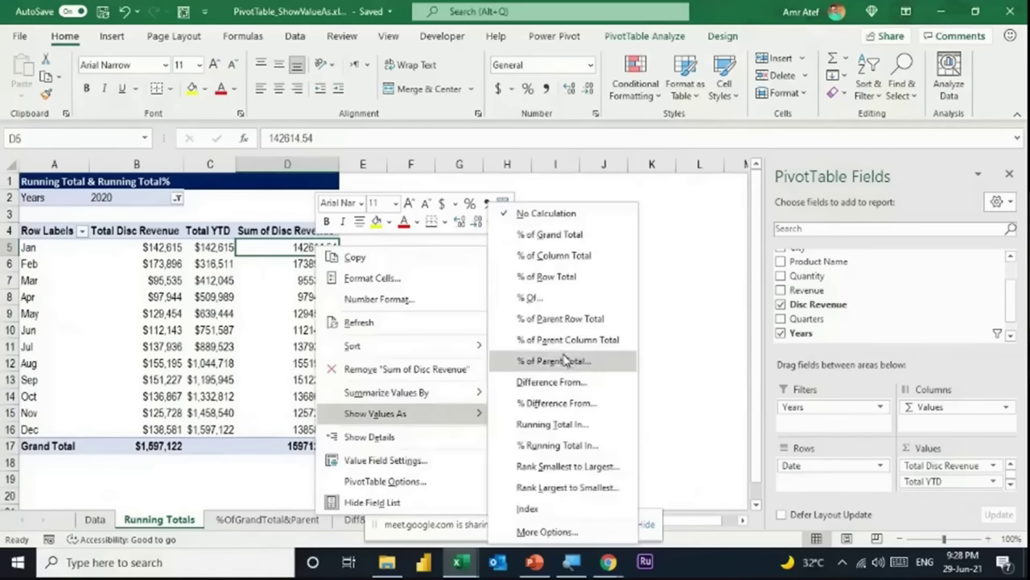
left_click(563, 445)
left_click(523, 324)
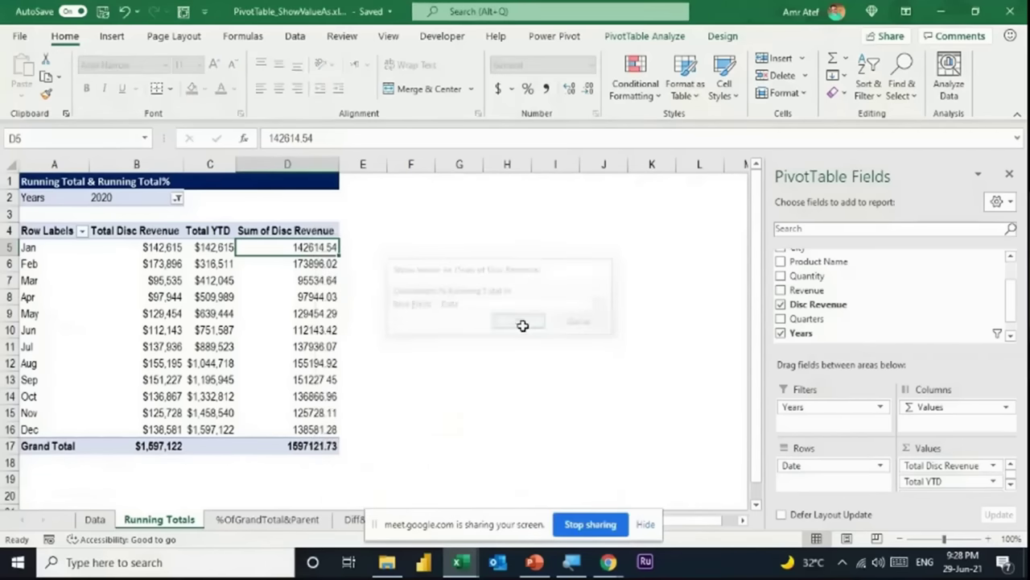
Rename the percentage running total header in D4 to "% Total YTD".
left_click(203, 230)
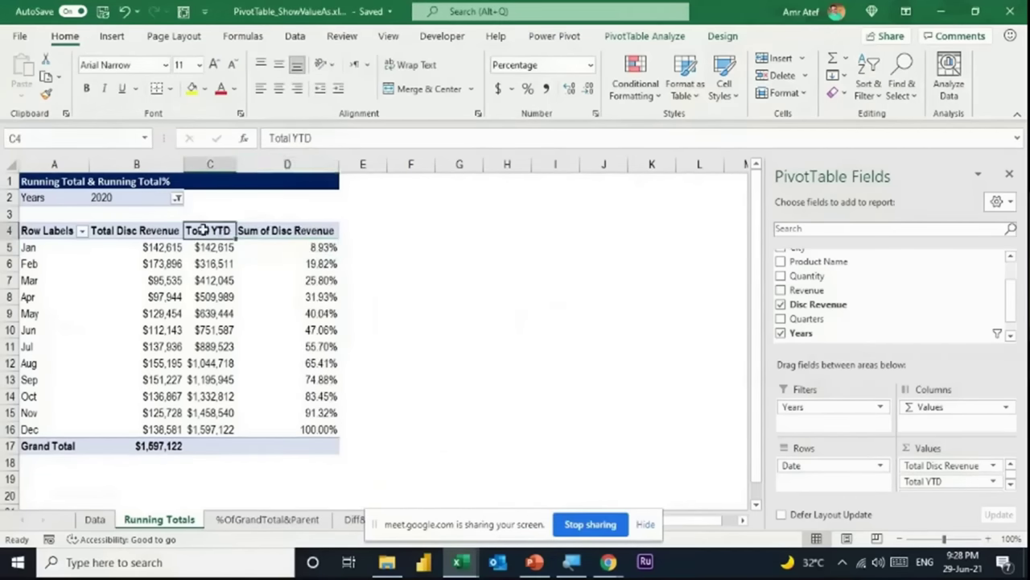
left_click_drag(330, 141, 242, 141)
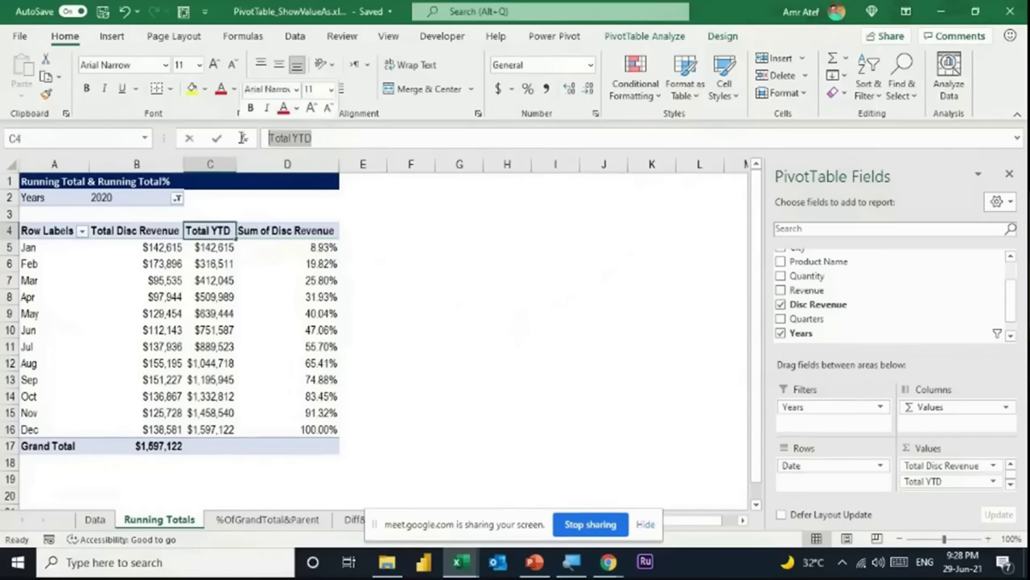
left_click(332, 229)
left_click_drag(362, 138, 239, 135)
type("% Total YTD")
key("Return")
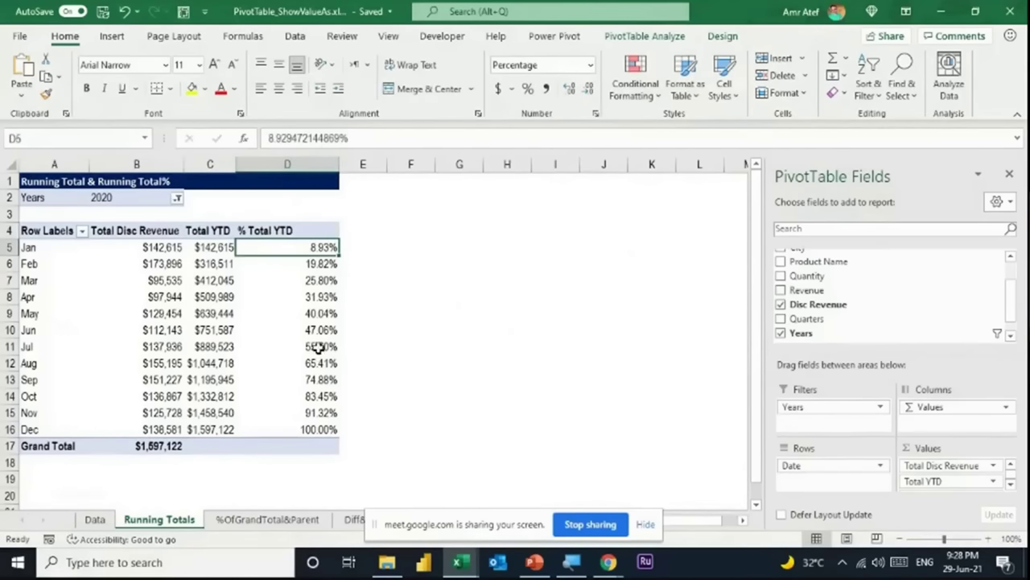
Review the monthly cumulative percentages and autofit column D's width to its contents.
left_click(324, 266)
left_click(322, 279)
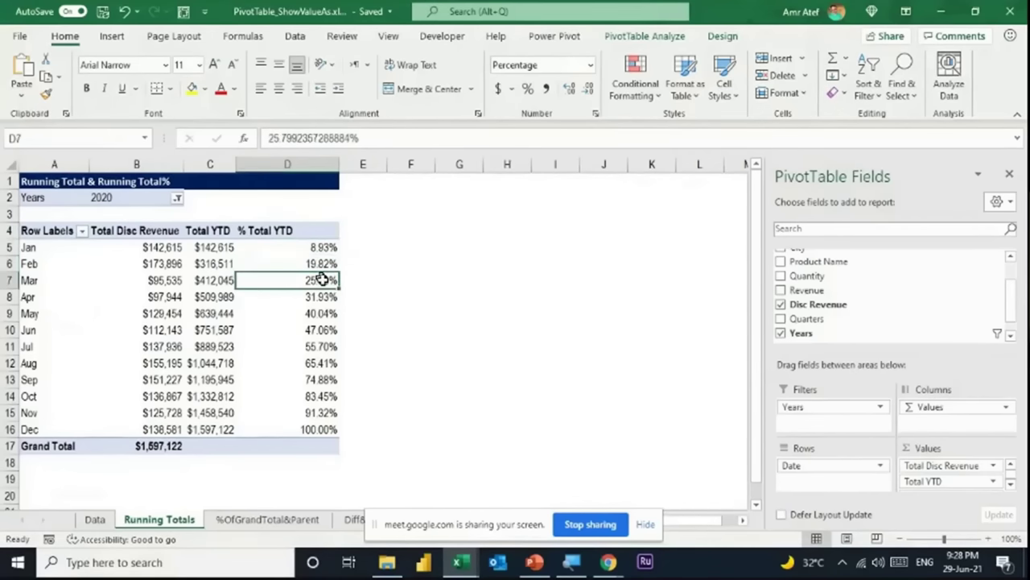
left_click(324, 428)
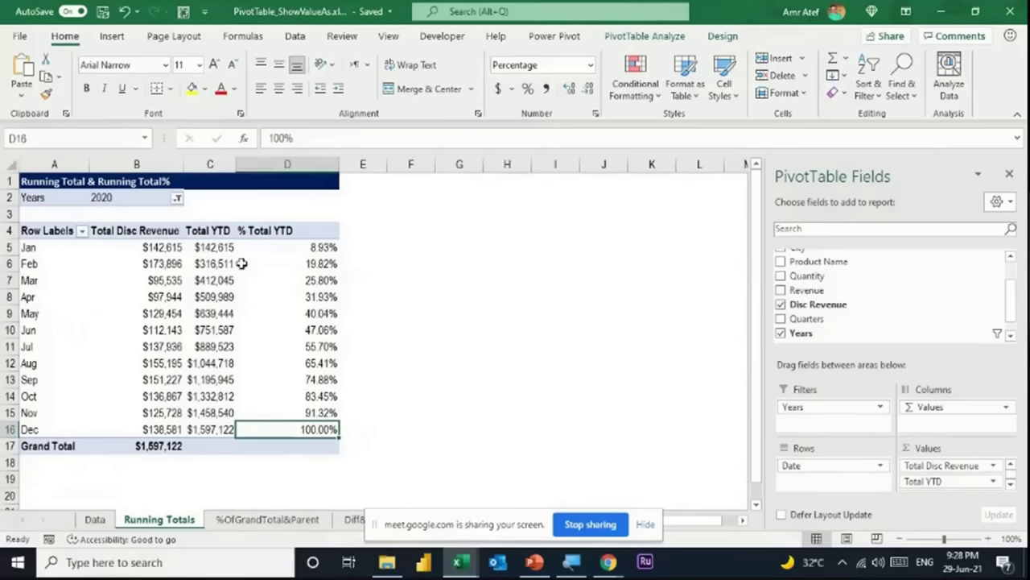
mouse_move(308, 286)
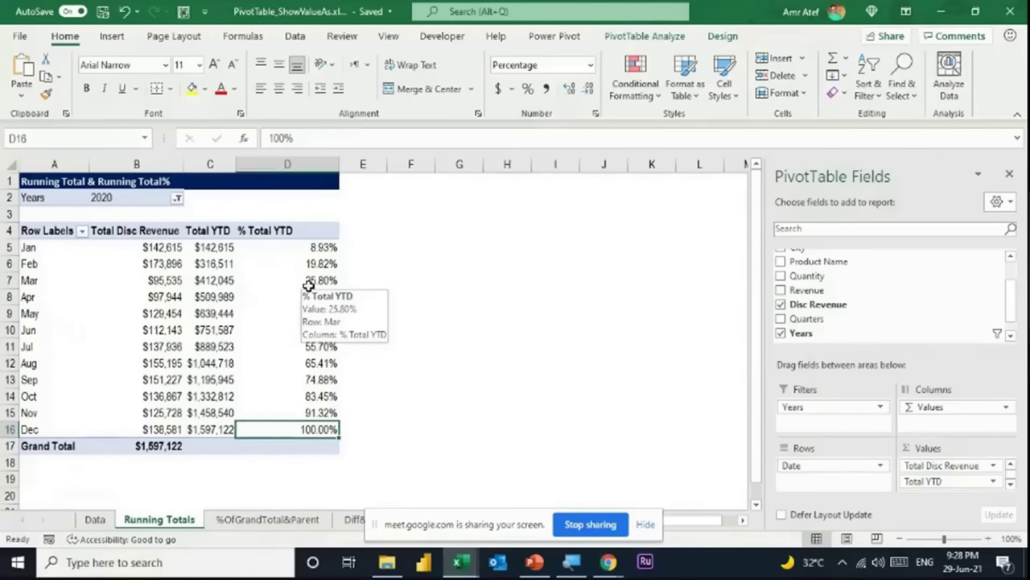
double_click(339, 164)
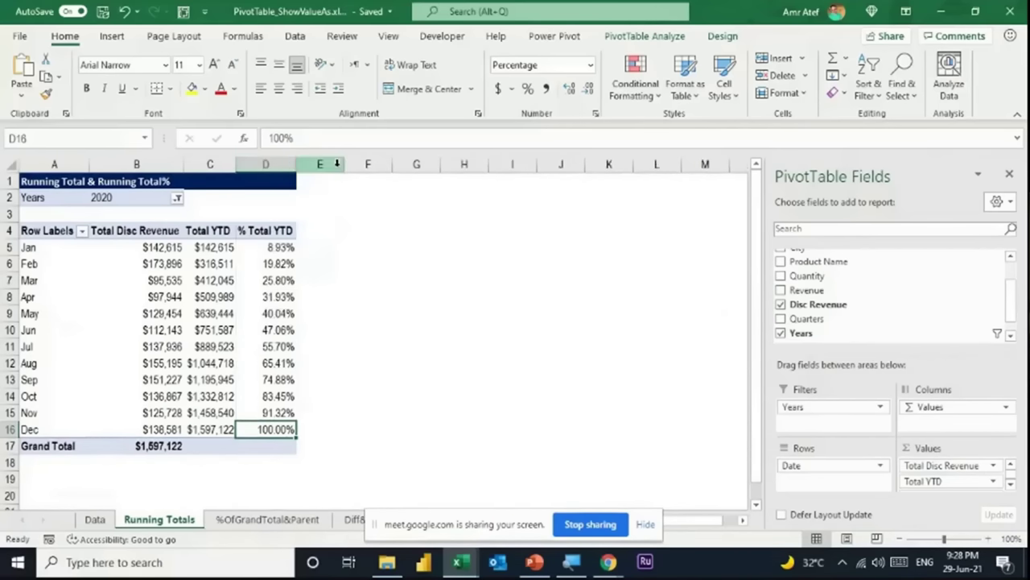
left_click(232, 296)
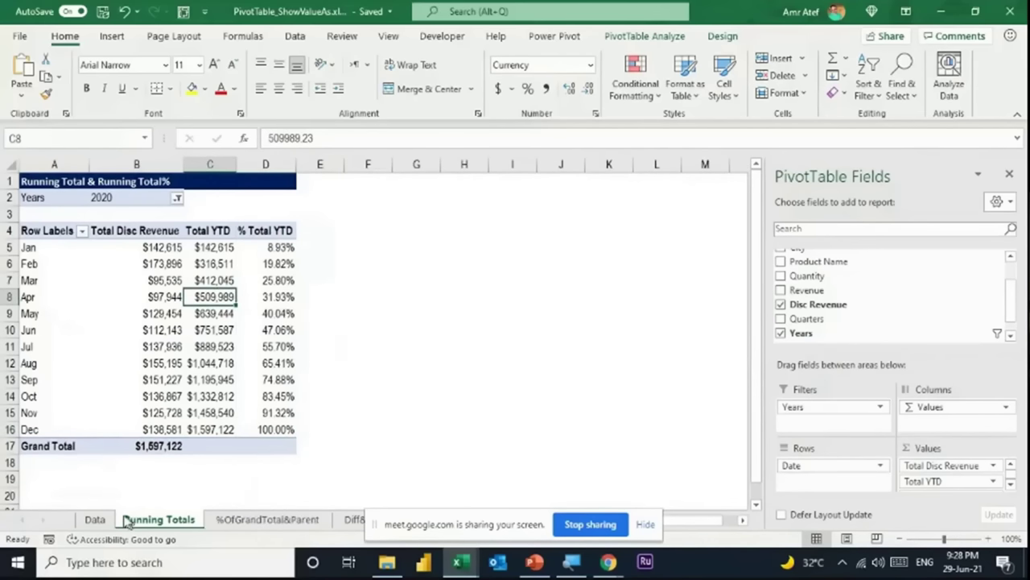
Try to copy the PivotTable without its Years filter, range A4:D17, to cell A3 of the %OfGrandTotal&Parent sheet.
left_click_drag(53, 234, 269, 443)
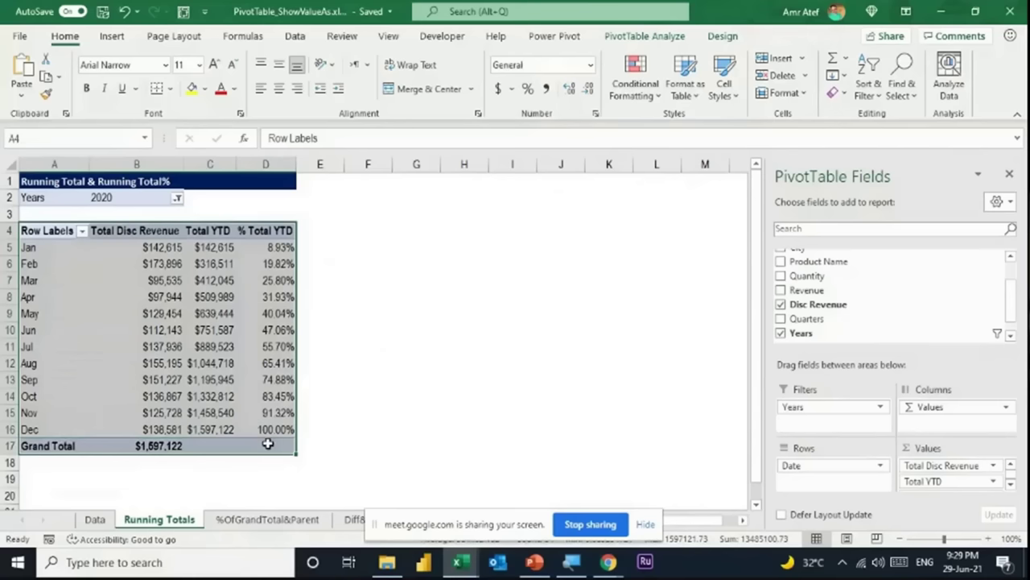
key("ctrl+c")
left_click(268, 519)
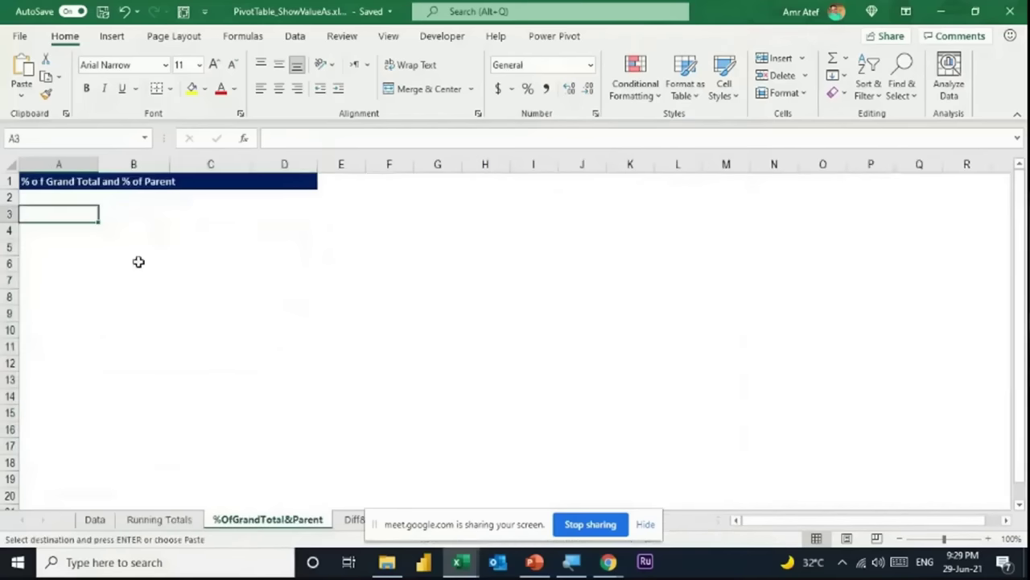
key("ctrl+v")
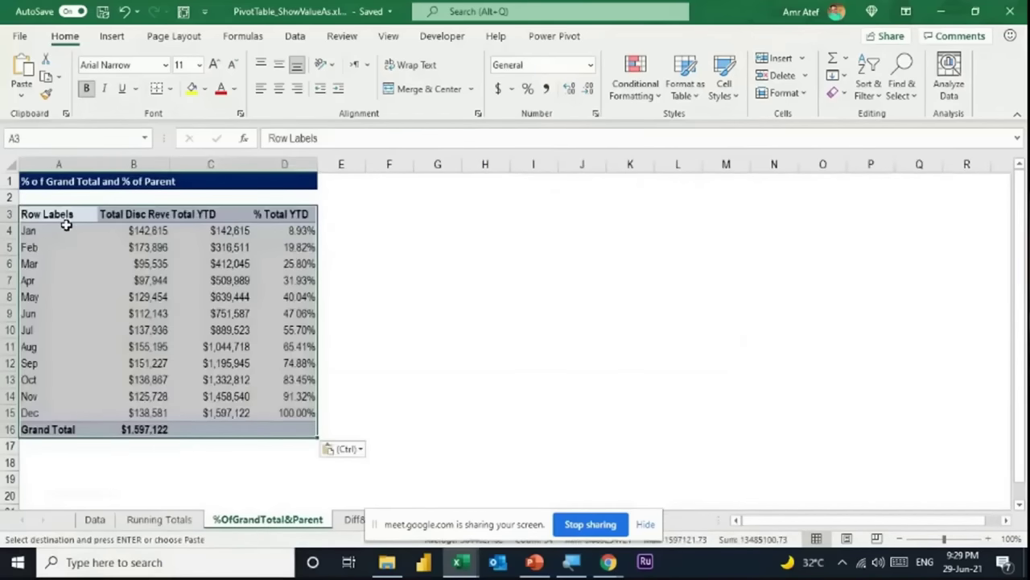
left_click(93, 286)
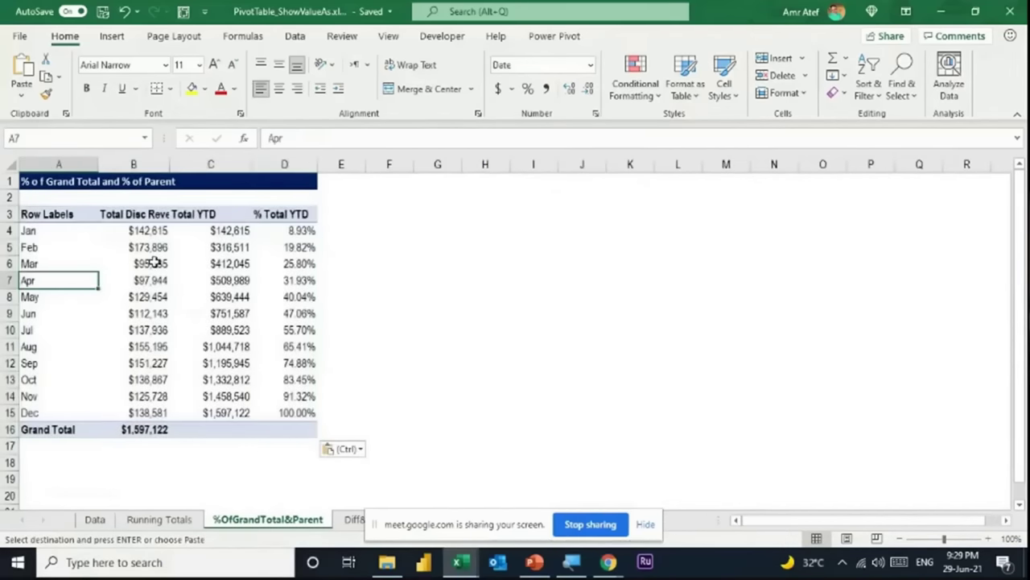
Copy the whole PivotTable including its Years filter, A2:D17 on Running Totals, to cell A3 of the %OfGrandTotal&Parent sheet.
left_click(159, 519)
left_click_drag(50, 198, 274, 447)
left_click(111, 276)
left_click_drag(48, 231, 273, 452)
left_click_drag(34, 201, 276, 446)
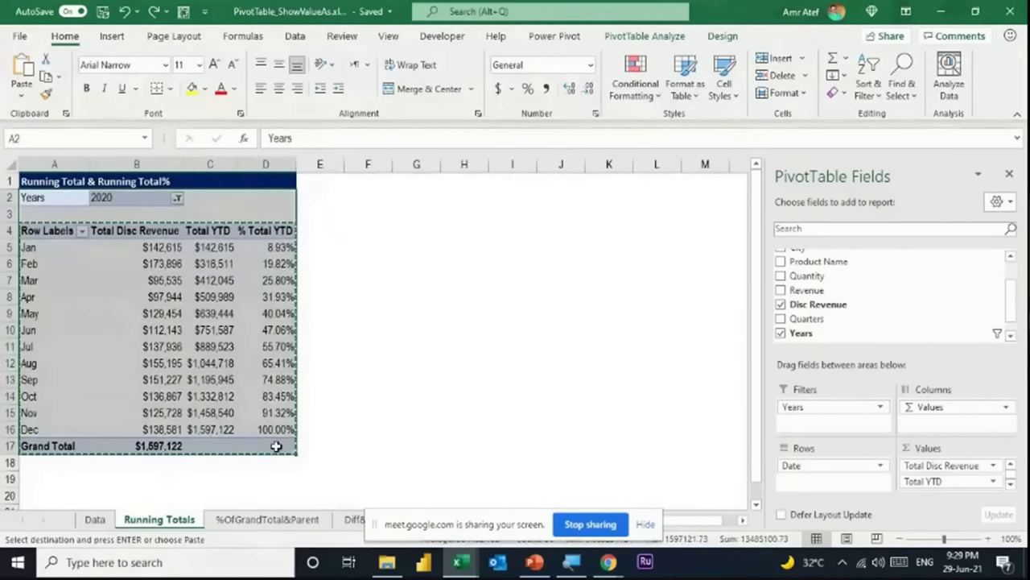
left_click(274, 519)
left_click(64, 214)
key("ctrl+v")
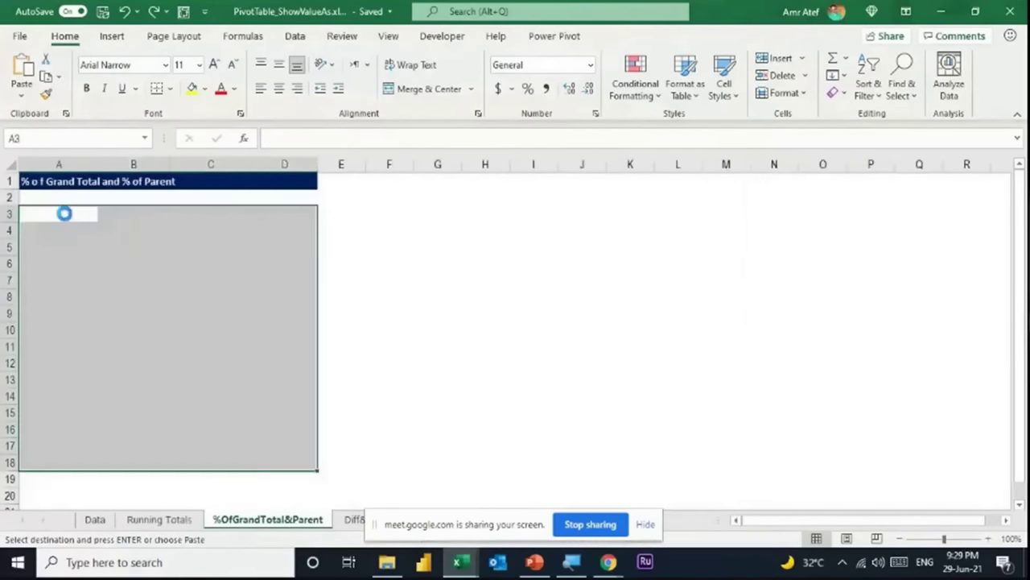
left_click(155, 326)
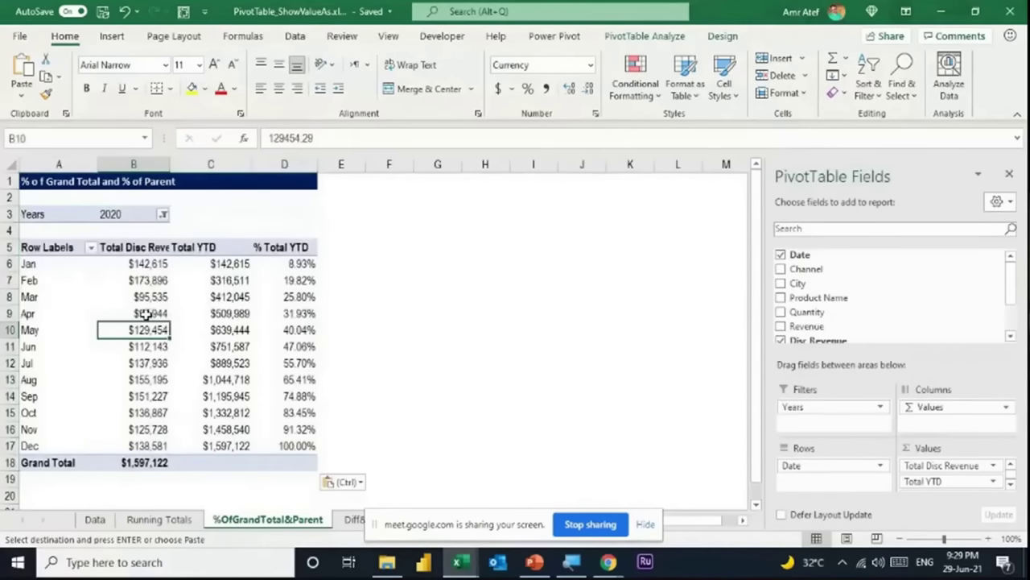
Replace Date in the copied PivotTable's rows with City, and nest Channel beneath it.
left_click(63, 283)
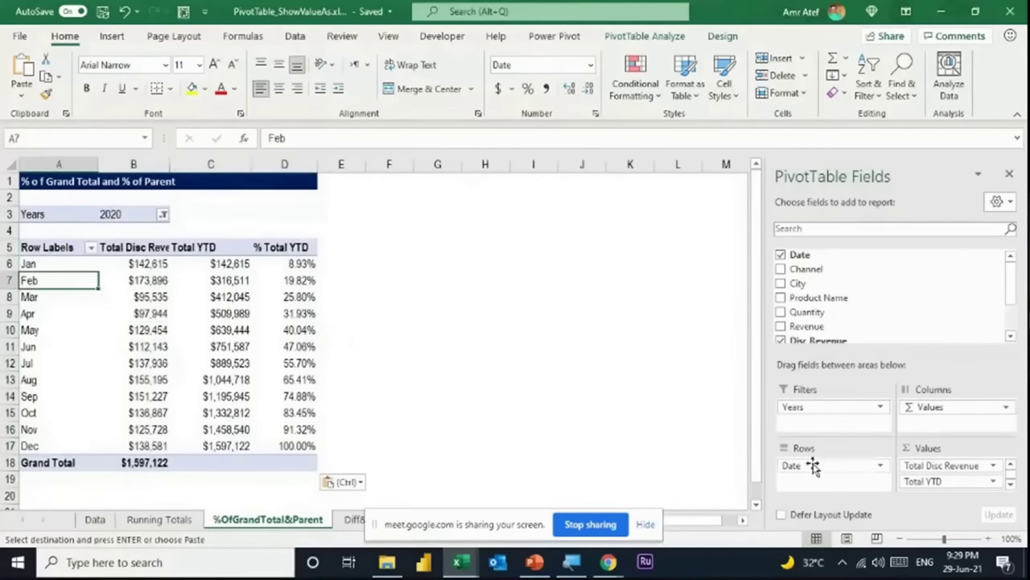
left_click_drag(815, 466, 729, 455)
left_click_drag(814, 294, 823, 463)
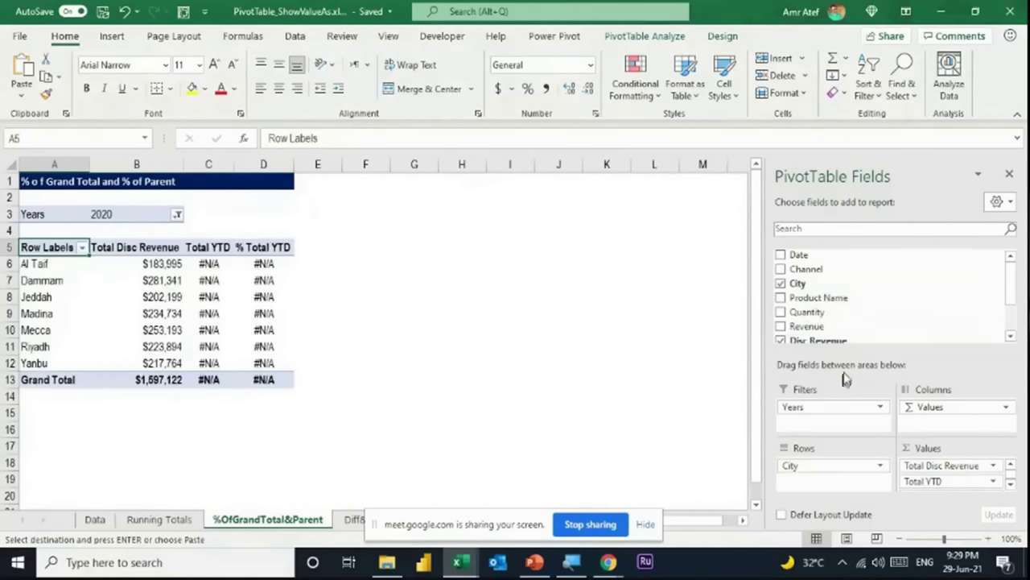
left_click_drag(817, 270, 837, 489)
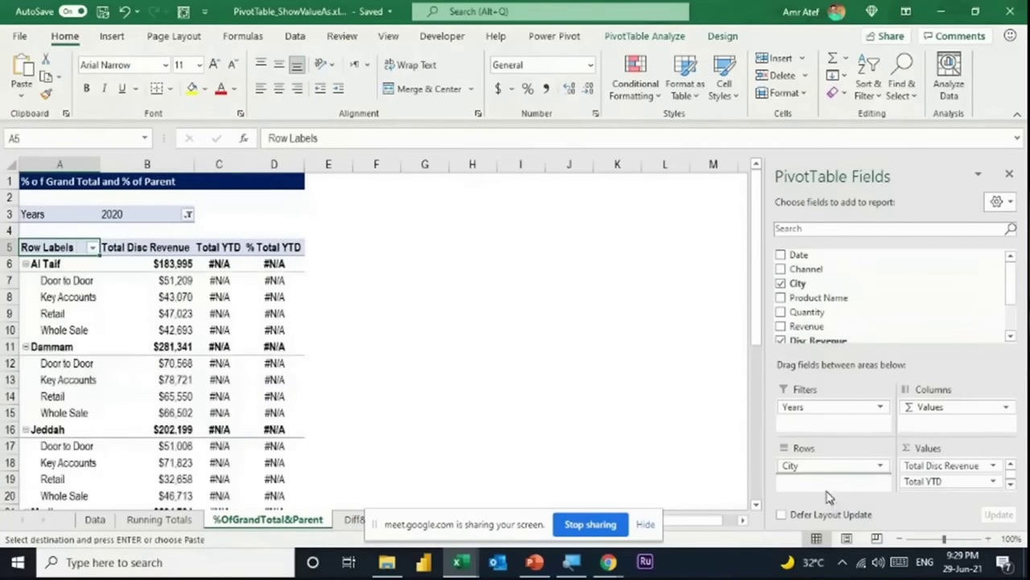
Remove the Total YTD and % Total YTD value fields from the City and Channel PivotTable.
left_click(222, 264)
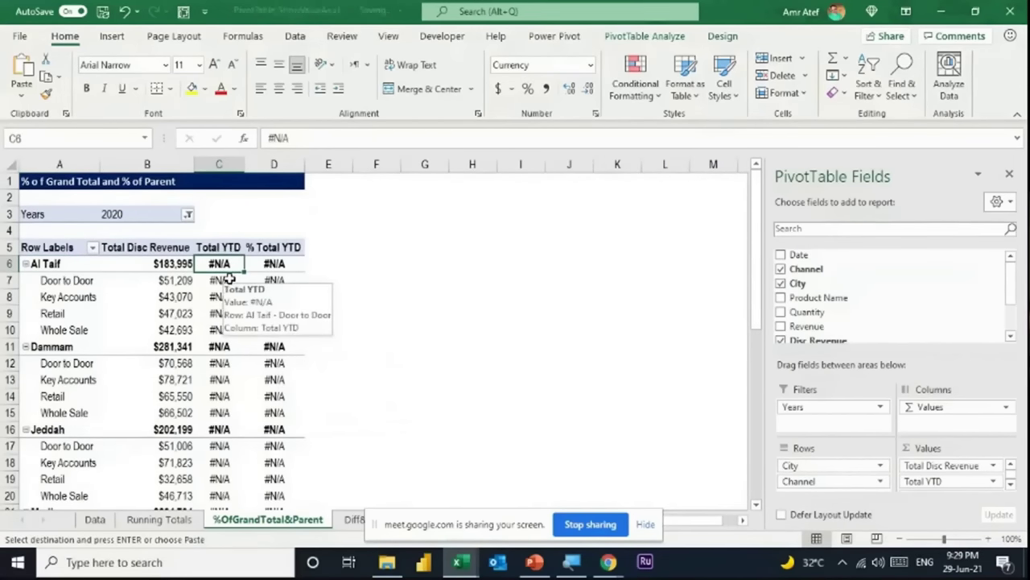
left_click(61, 296)
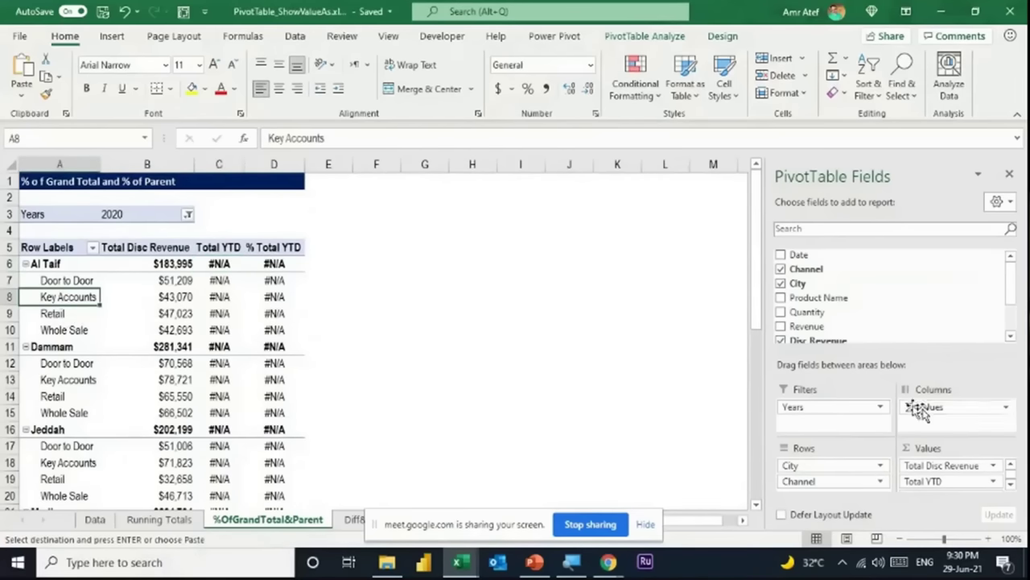
left_click_drag(966, 481, 667, 427)
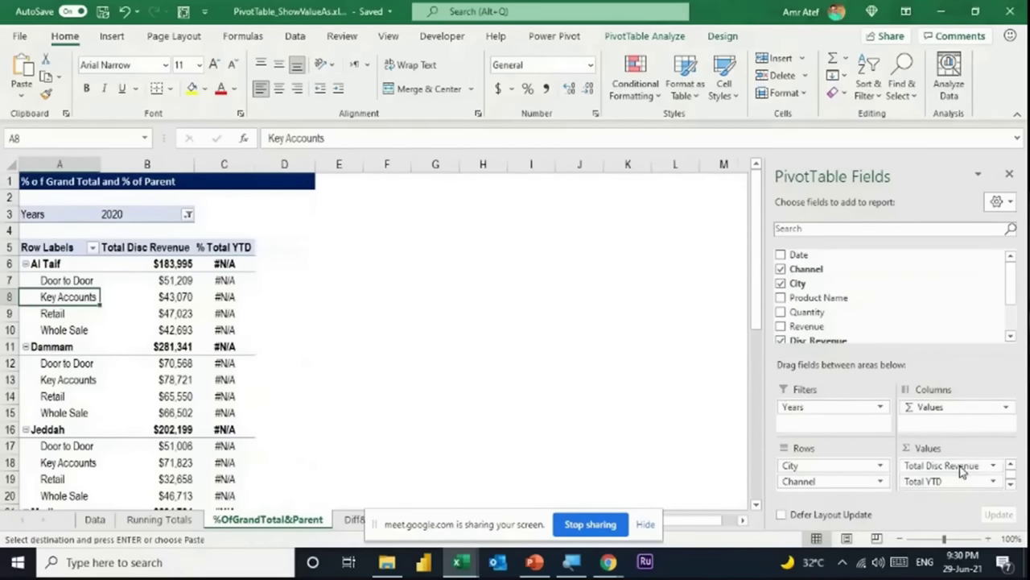
left_click_drag(1006, 486, 704, 414)
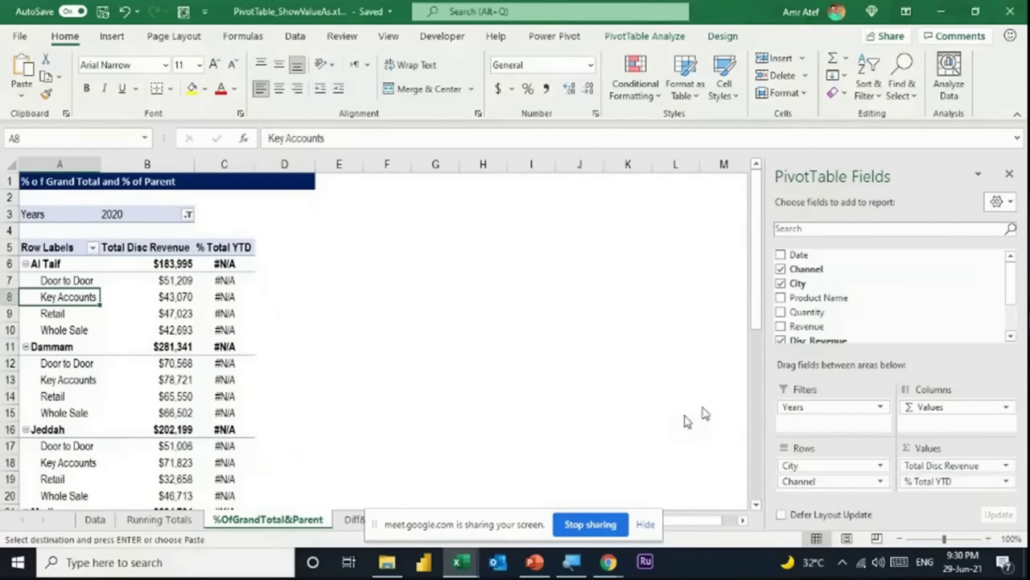
left_click(161, 297)
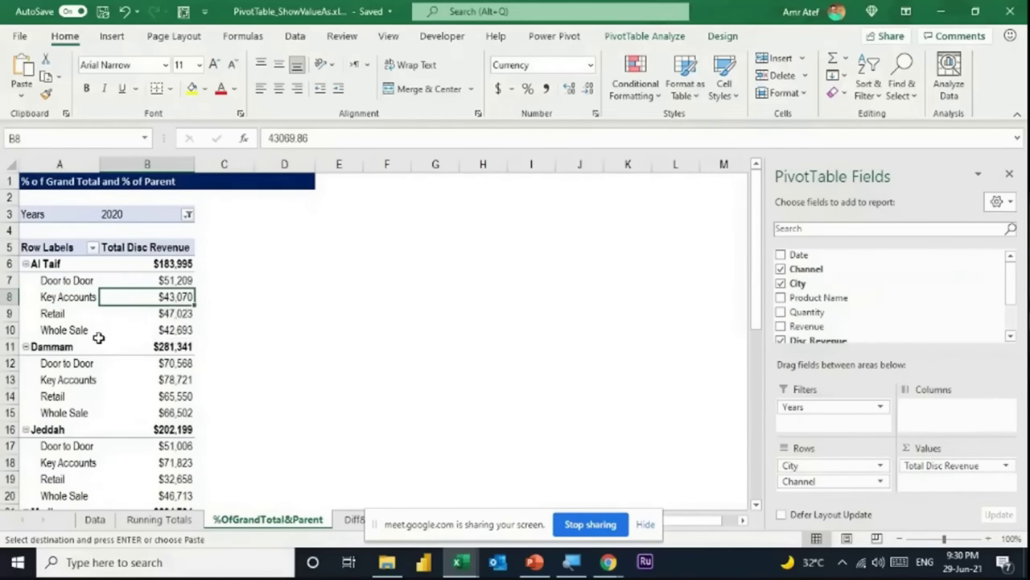
Add Disc Revenue to the PivotTable's values as a second value column beside Total Disc Revenue.
scroll(96, 334, "down", 1)
scroll(95, 335, "up", 1)
scroll(841, 330, "down", 1)
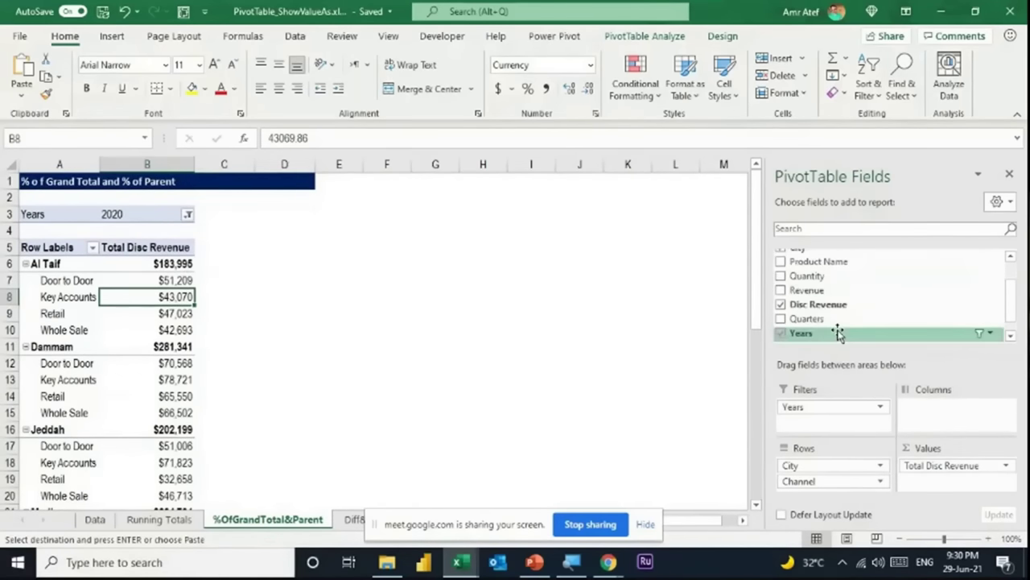
left_click_drag(839, 306, 945, 486)
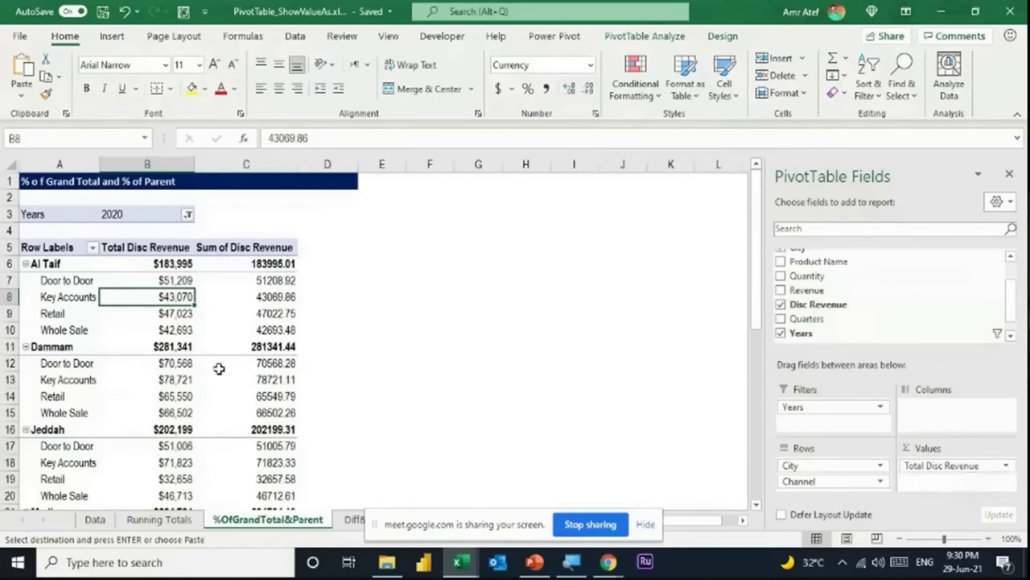
Show the Sum of Disc Revenue values in column C as % of Grand Total.
left_click(267, 278)
left_click(168, 267)
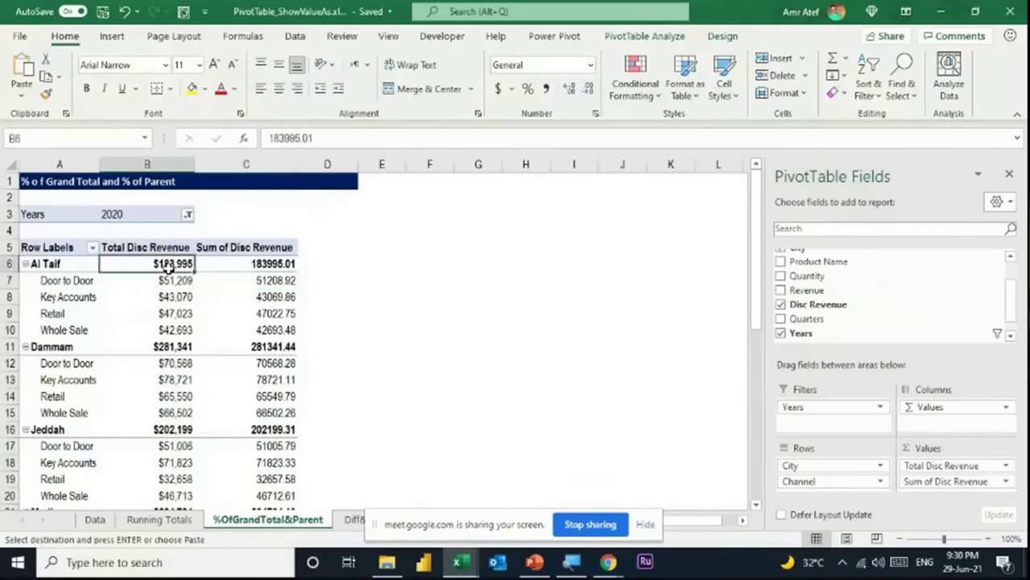
scroll(201, 339, "down", 7)
scroll(201, 358, "down", 5)
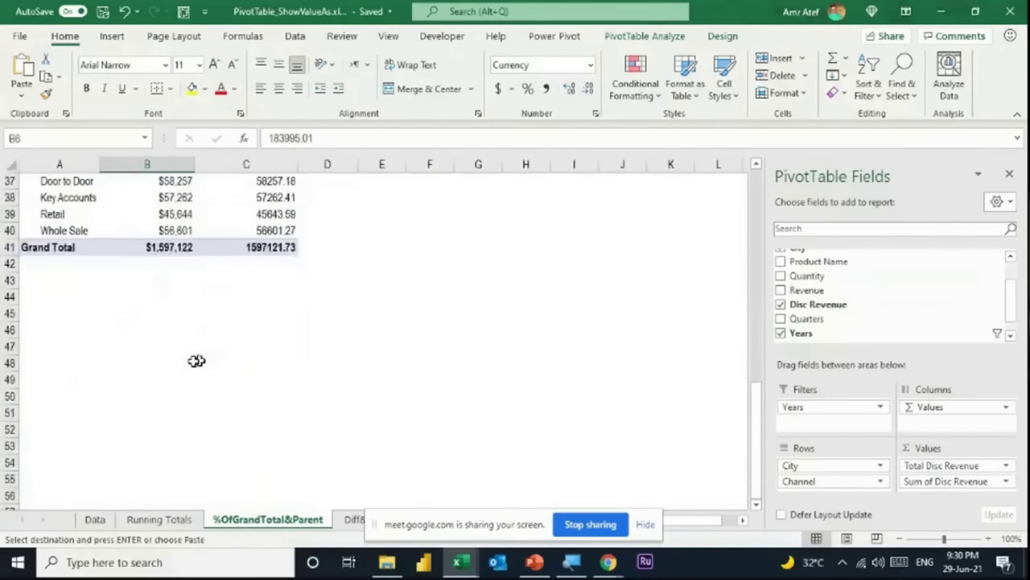
scroll(193, 345, "up", 11)
left_click(272, 233)
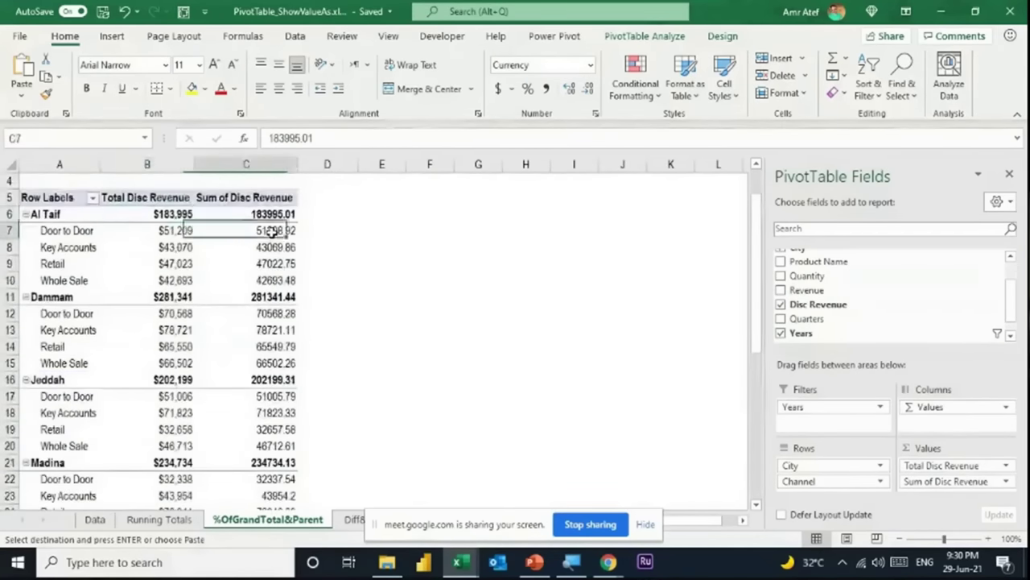
right_click(273, 233)
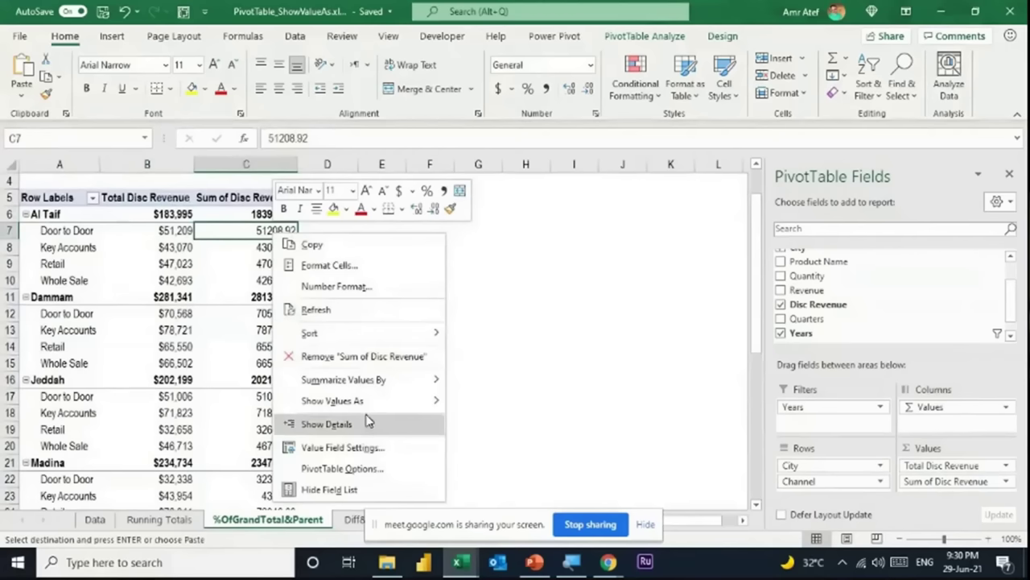
mouse_move(372, 404)
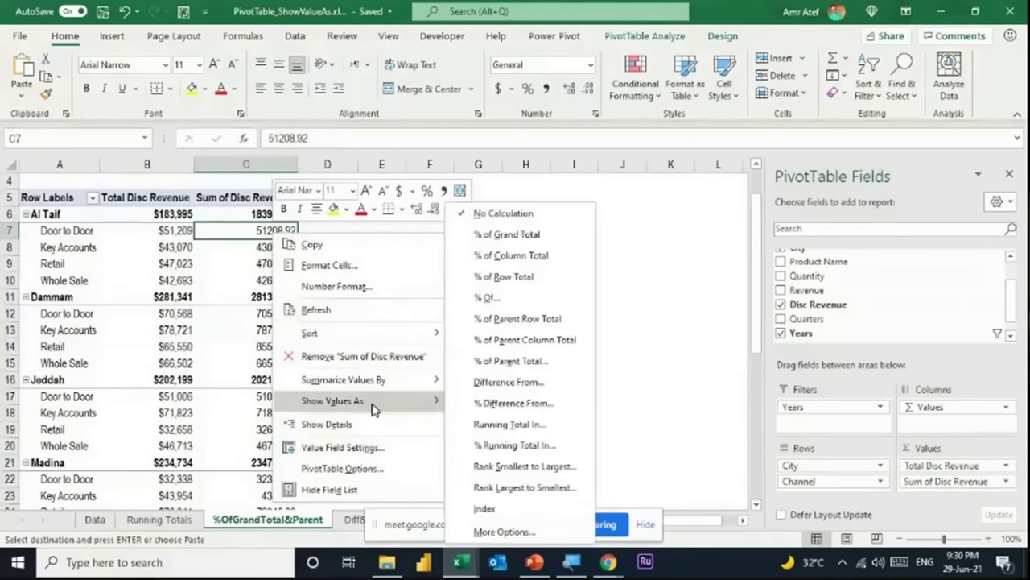
left_click(523, 236)
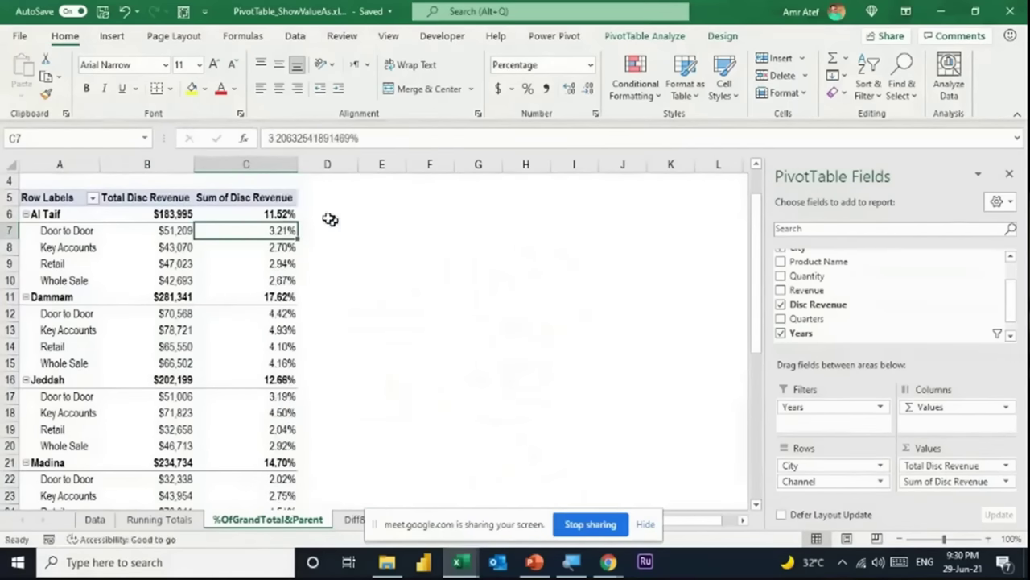
Examine the grand-total percentages of the cities, and compare the Al Taif and Dammam channel percentages with their city subtotals.
left_click(278, 214)
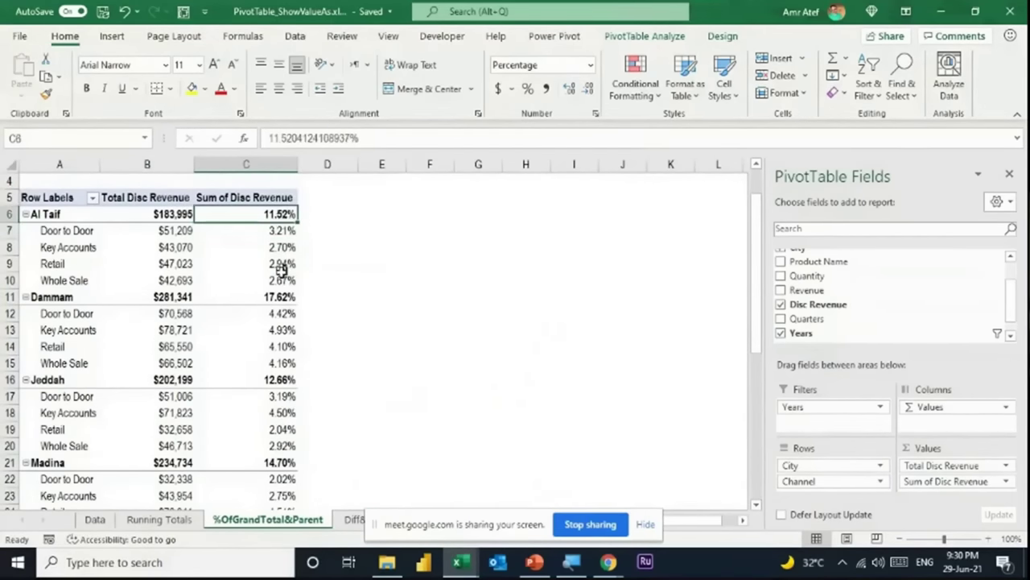
left_click(278, 297, "ctrl")
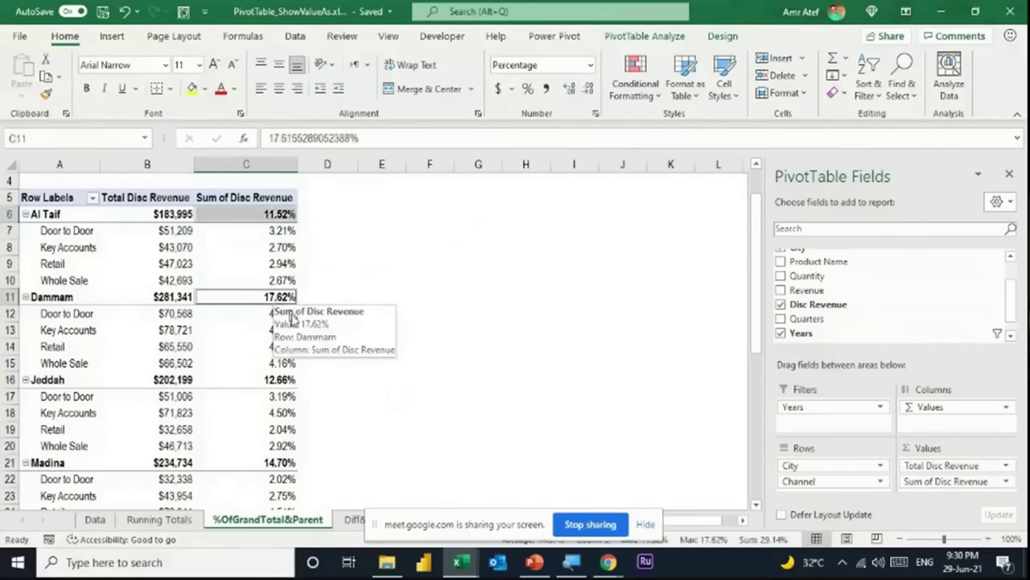
left_click(282, 379, "ctrl")
scroll(278, 338, "down", 9)
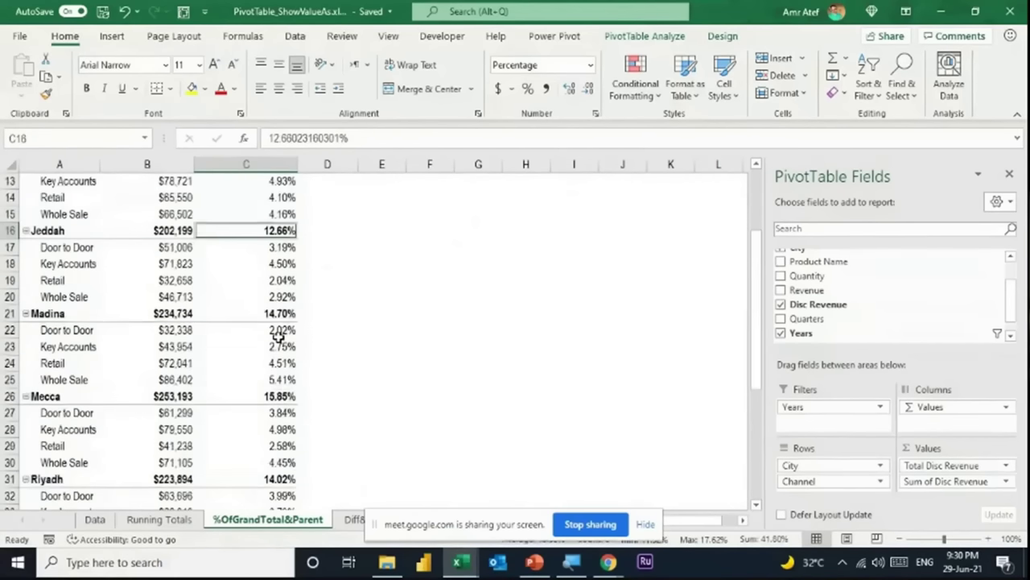
scroll(277, 338, "up", 10)
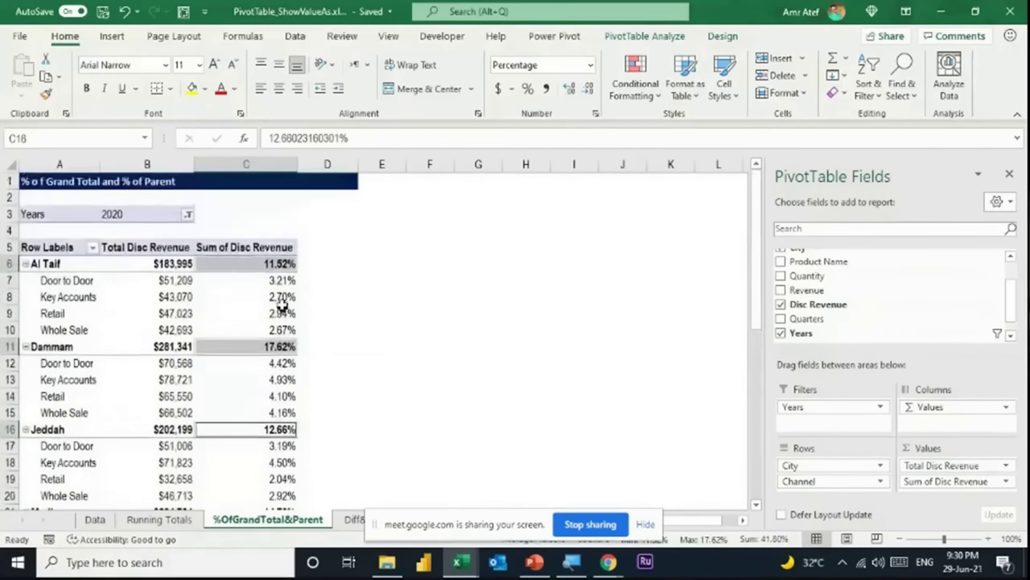
left_click_drag(278, 280, 287, 318)
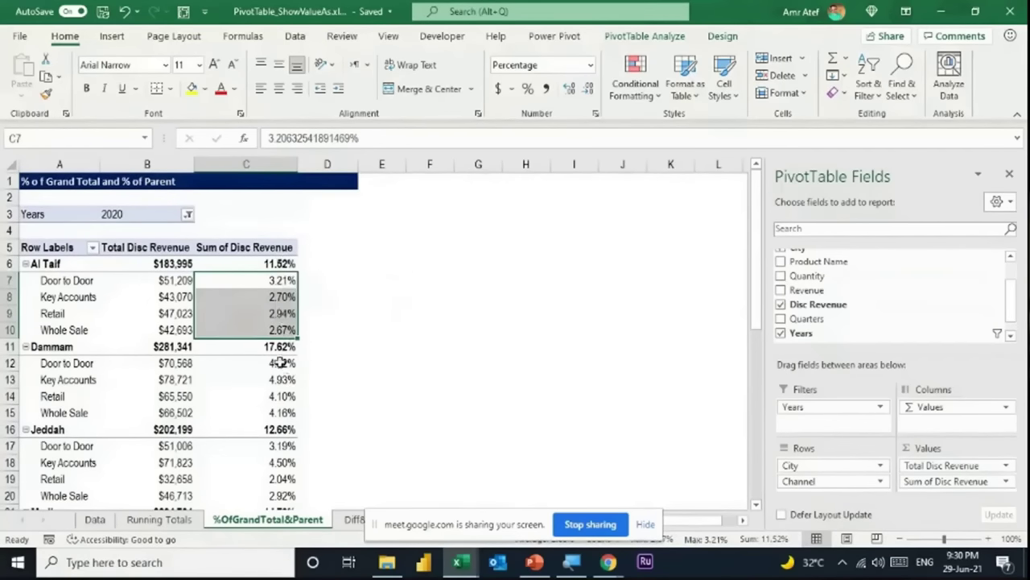
left_click_drag(277, 363, 278, 415)
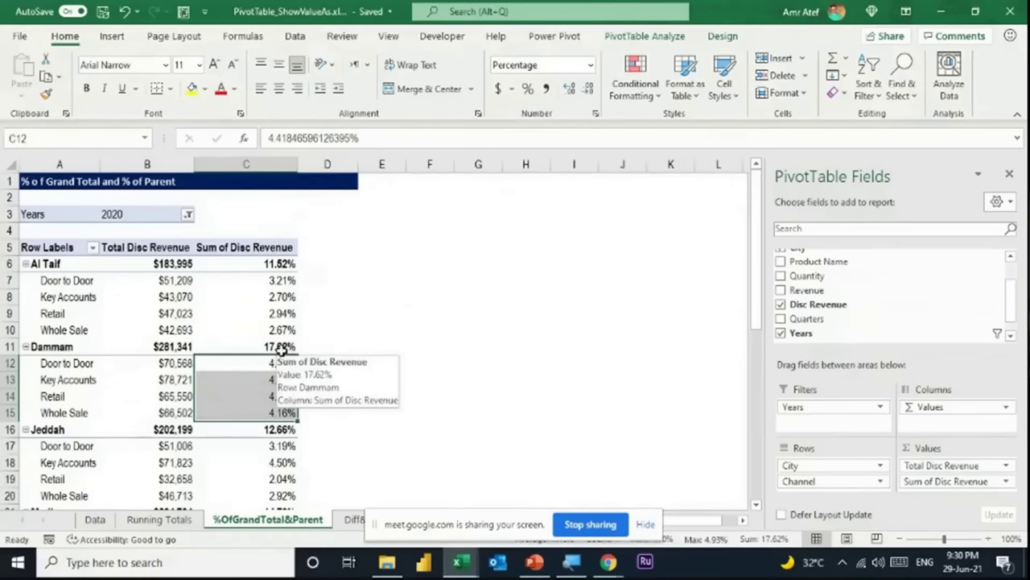
left_click(278, 347)
left_click(283, 280)
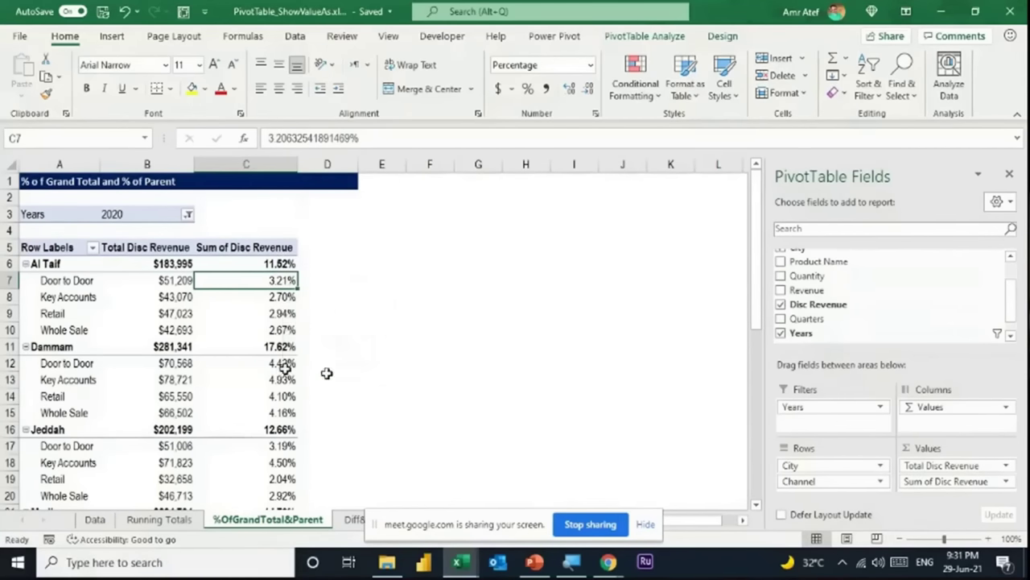
left_click(282, 345)
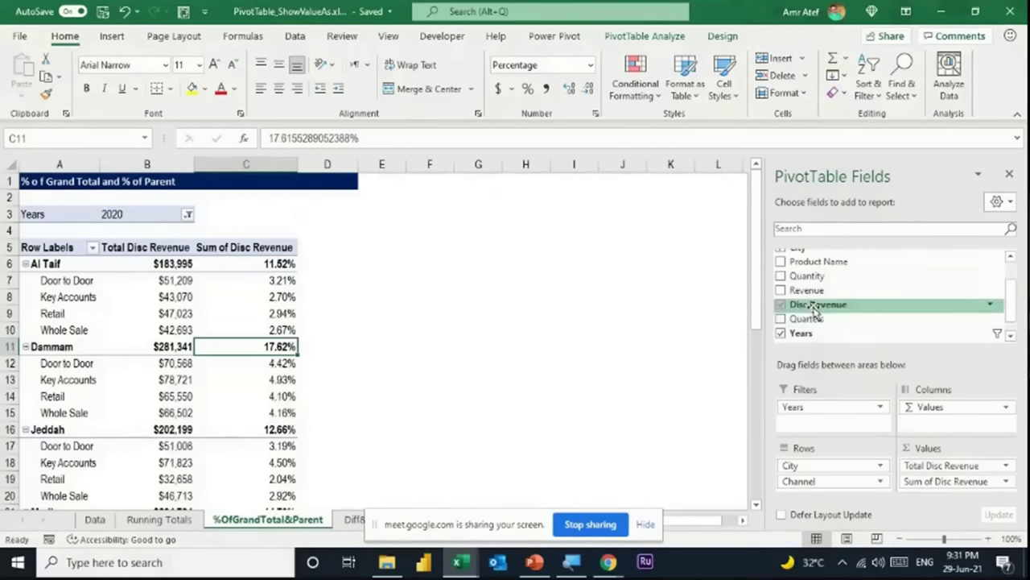
Add Disc Revenue to the values once more and show this new column D as % of Parent Row Total.
left_click_drag(815, 312, 966, 491)
right_click(395, 284)
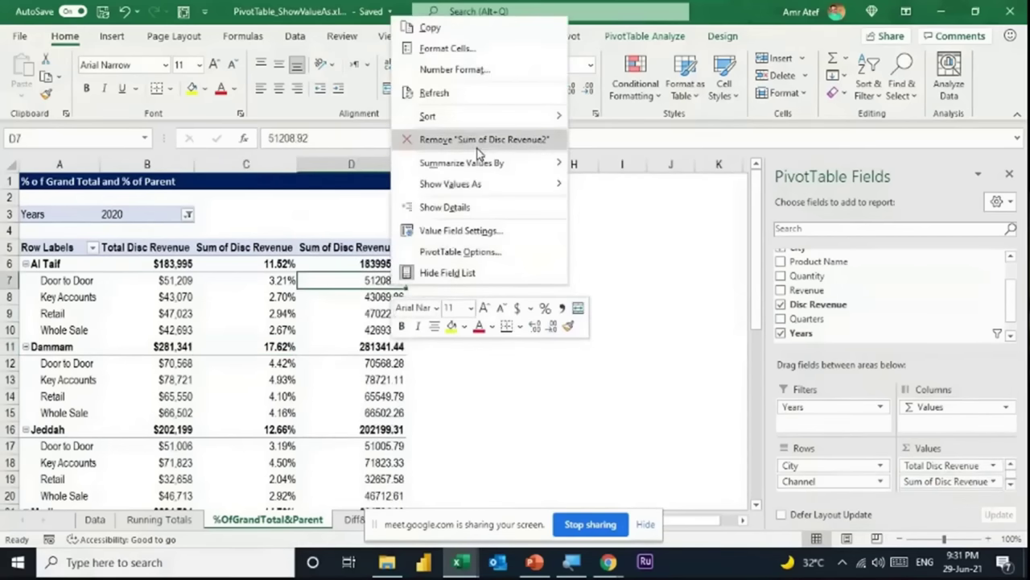
mouse_move(487, 183)
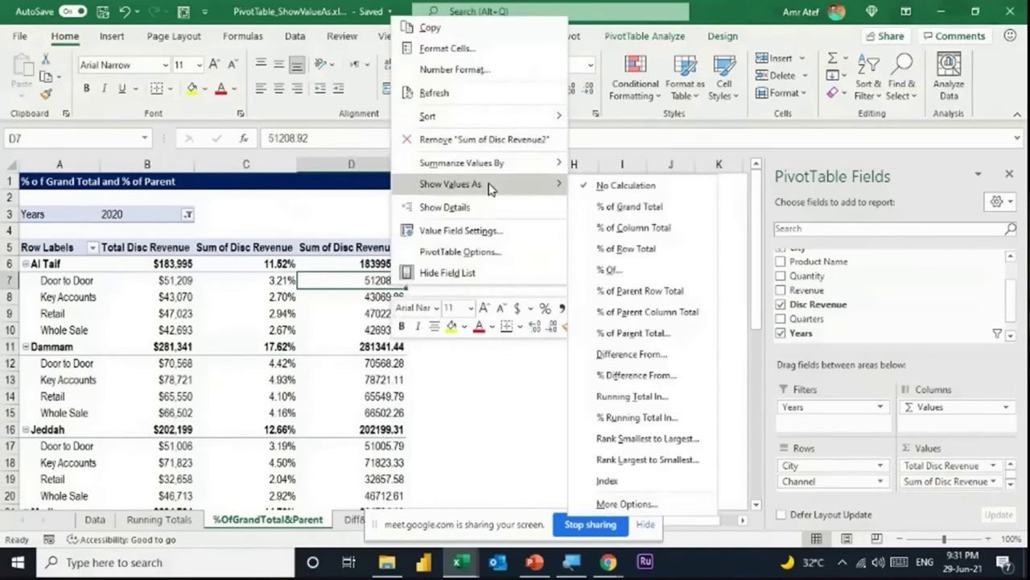
left_click(644, 298)
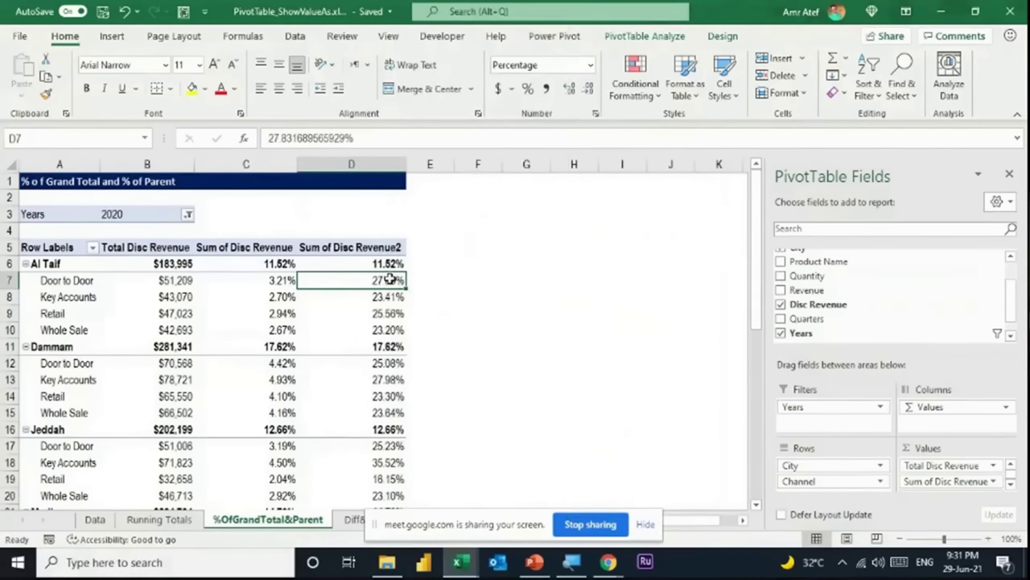
Examine the parent-row percentages in column D for Al Taif's channels, its city subtotal and the rest of the table.
left_click_drag(389, 278, 389, 330)
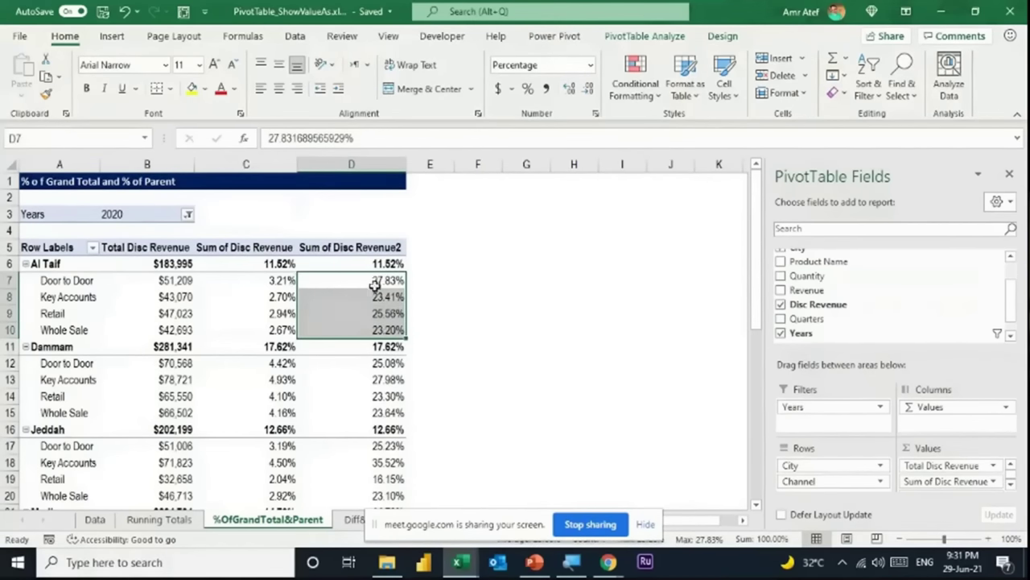
left_click(375, 281)
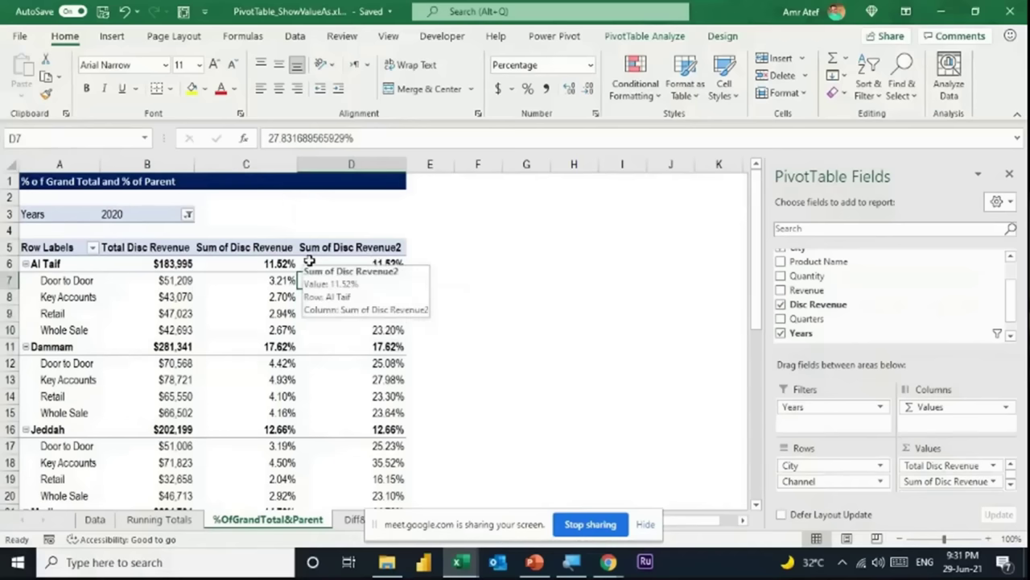
left_click(395, 264)
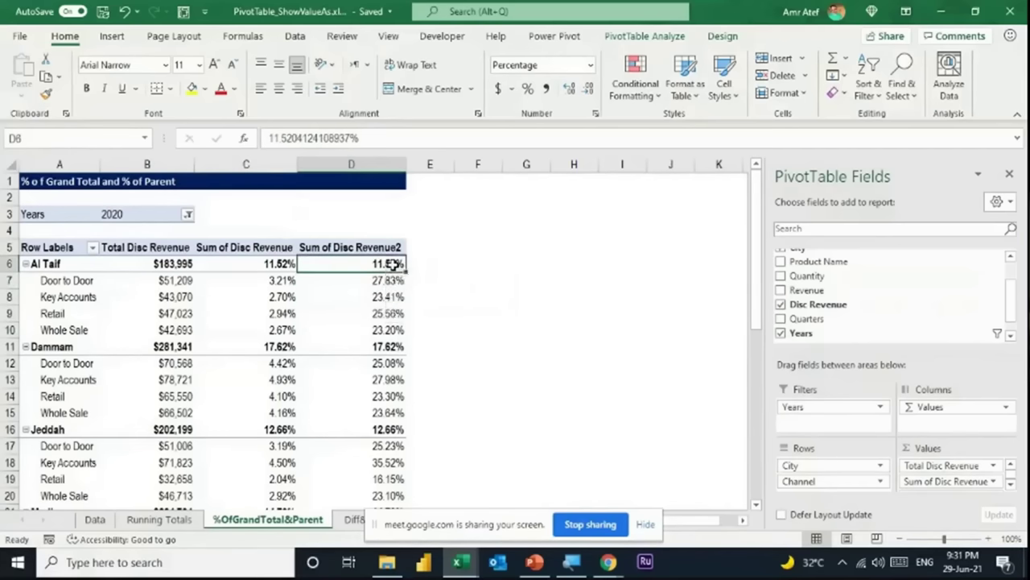
scroll(395, 263, "down", 11)
scroll(414, 327, "up", 11)
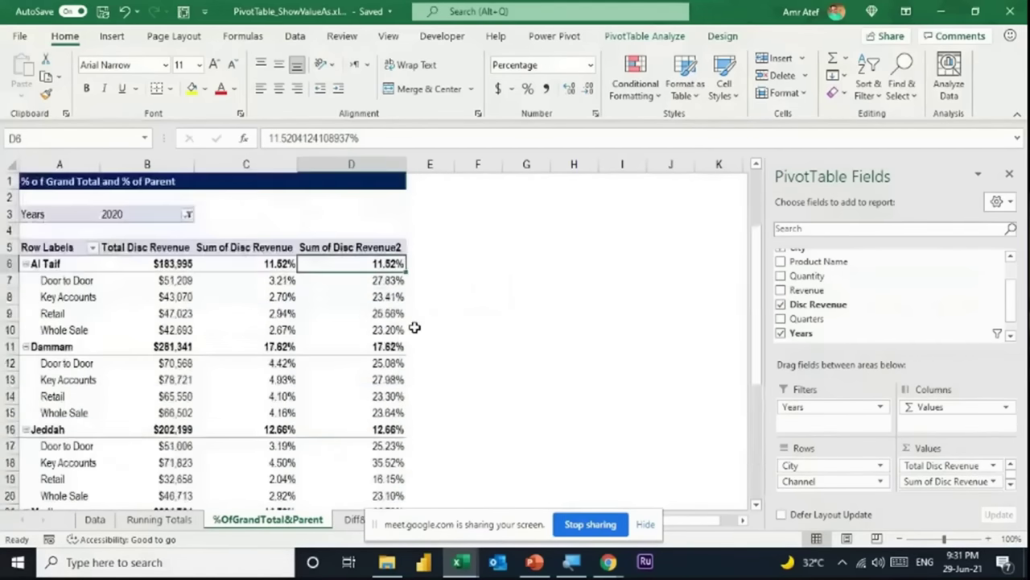
left_click(374, 298)
mouse_move(374, 298)
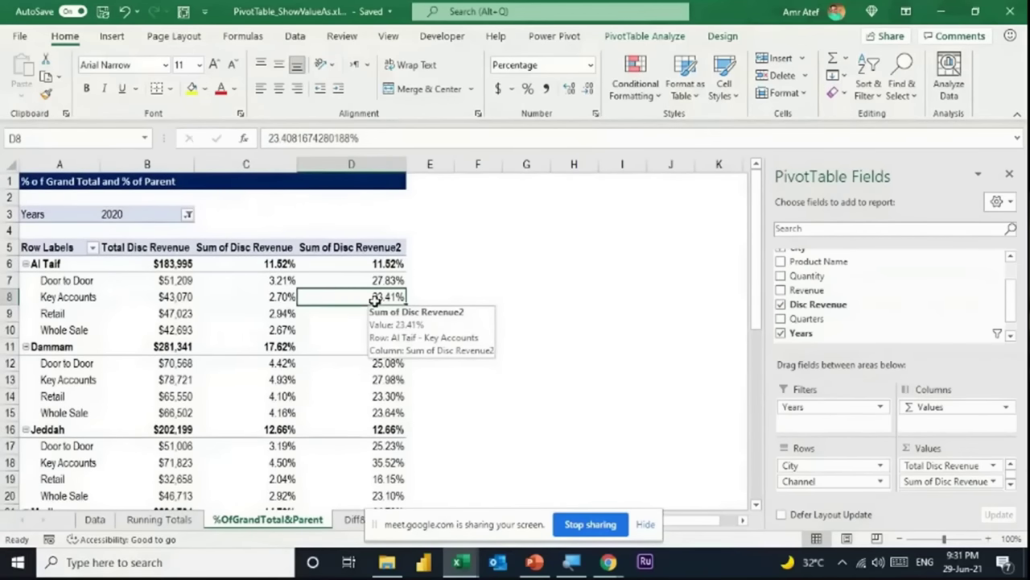
left_click(460, 314)
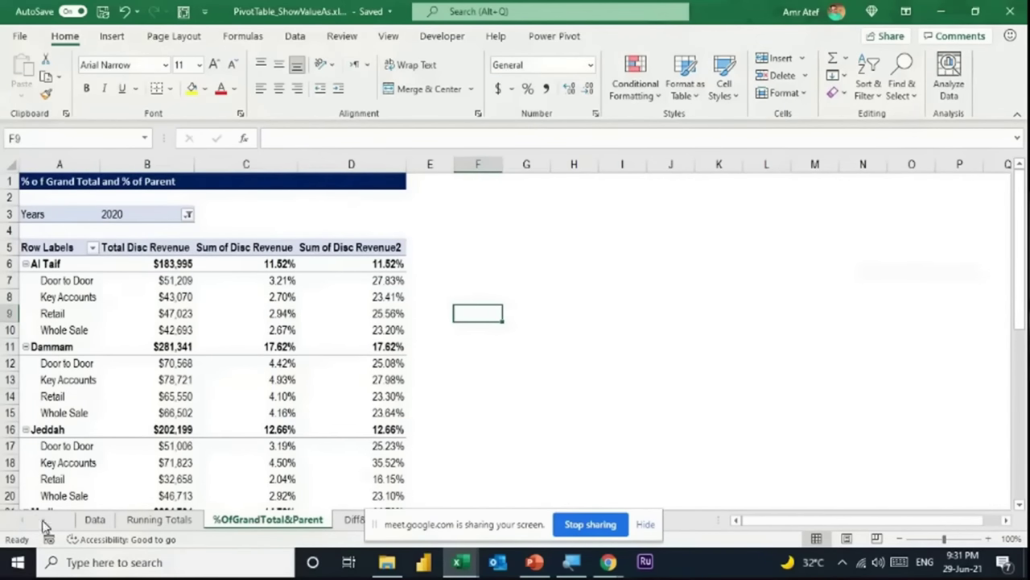
Copy the PivotTable from the Running Totals sheet and paste it at cell A3 of the Difference From & % Difference From sheet.
left_click(352, 519)
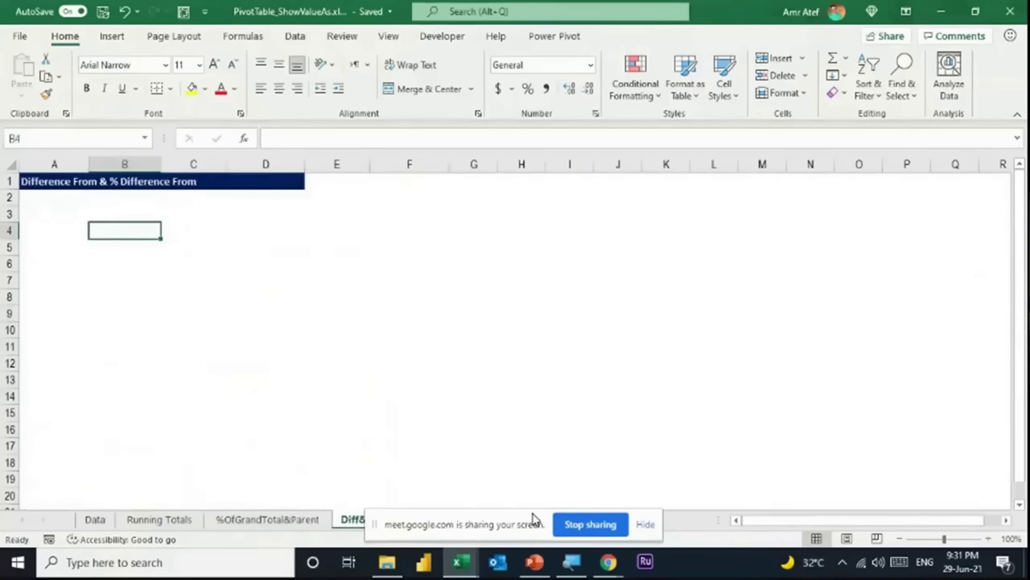
left_click(310, 520)
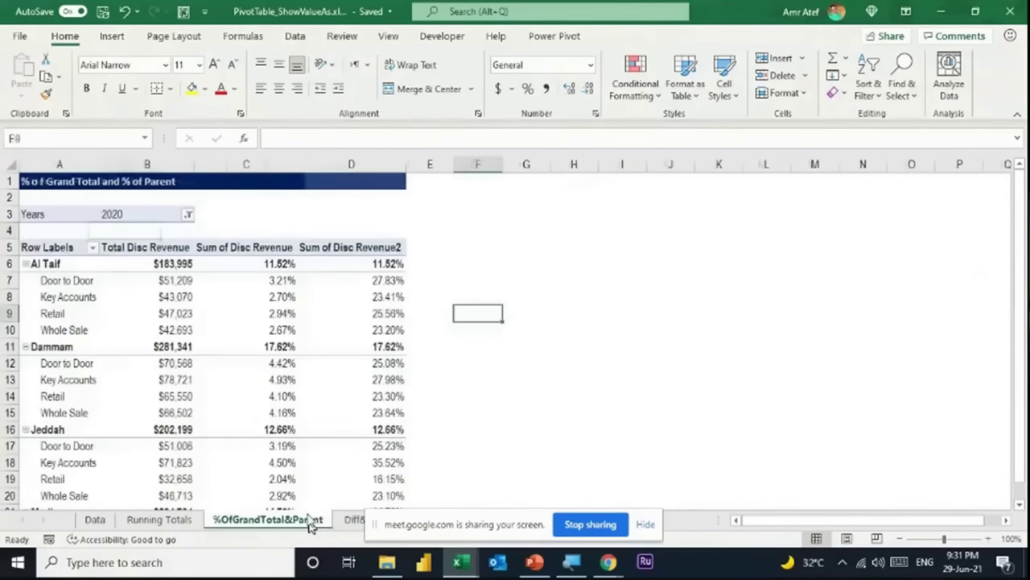
left_click(95, 519)
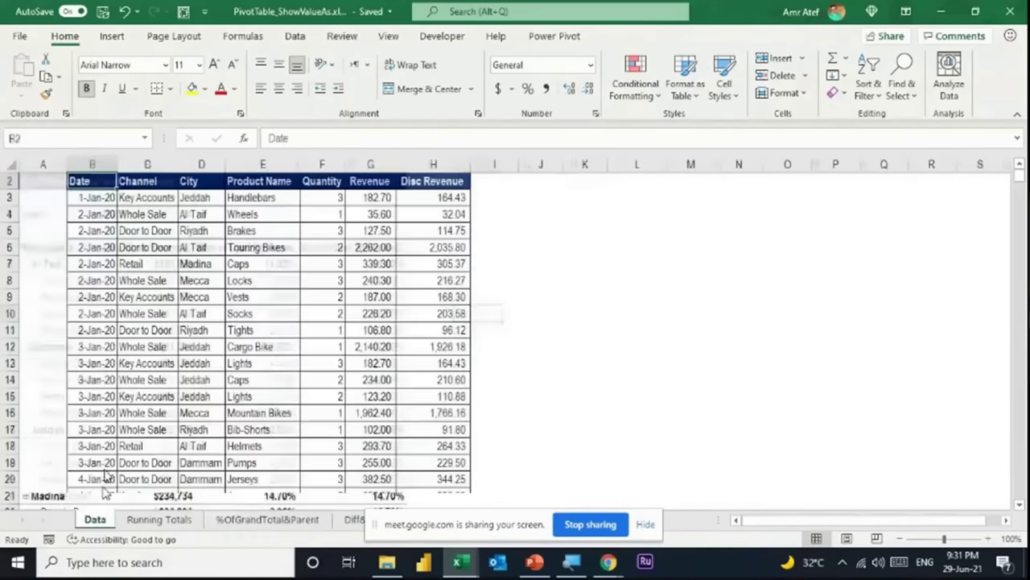
left_click(153, 519)
key("ctrl+c")
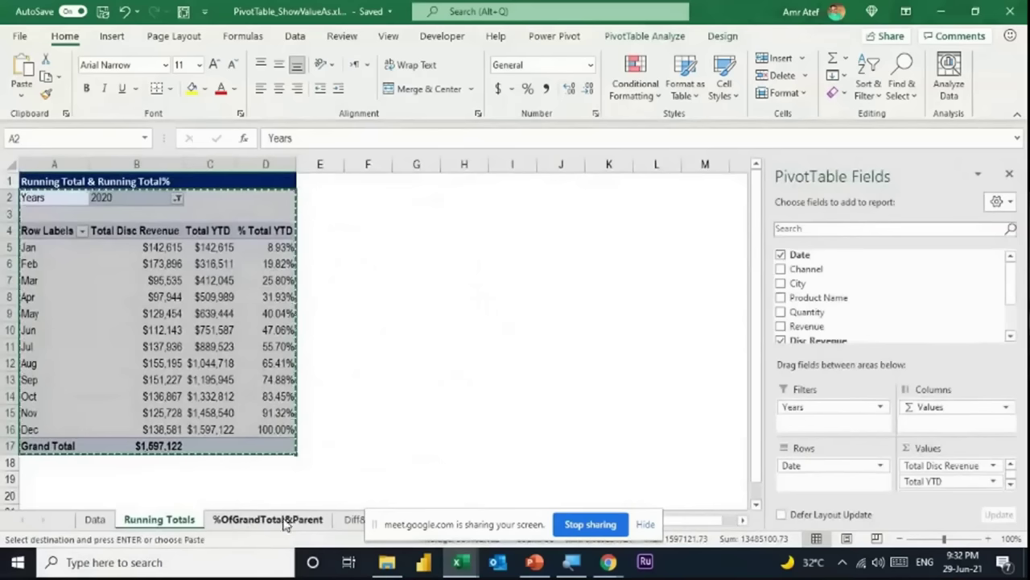
left_click(352, 522)
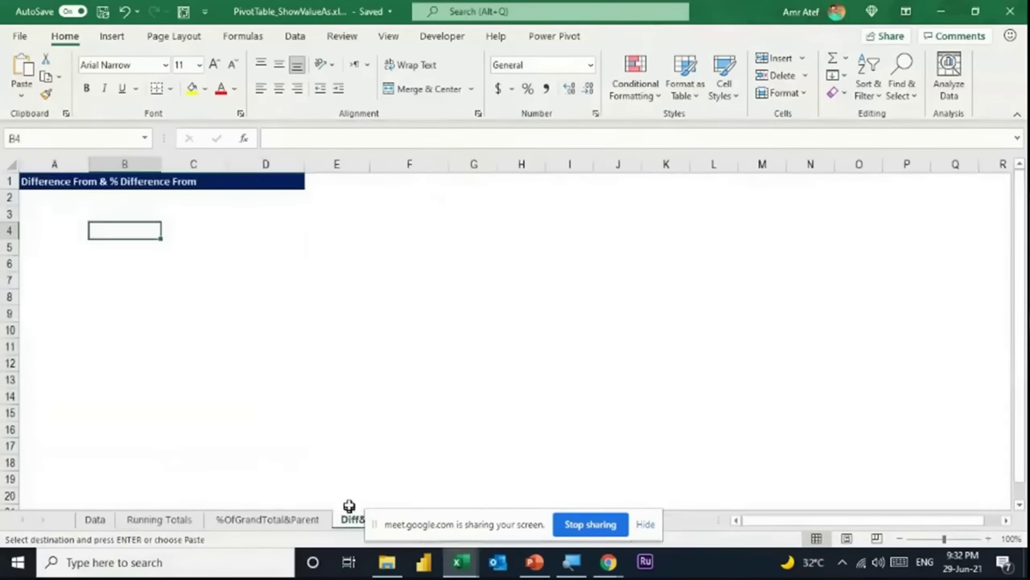
left_click(64, 214)
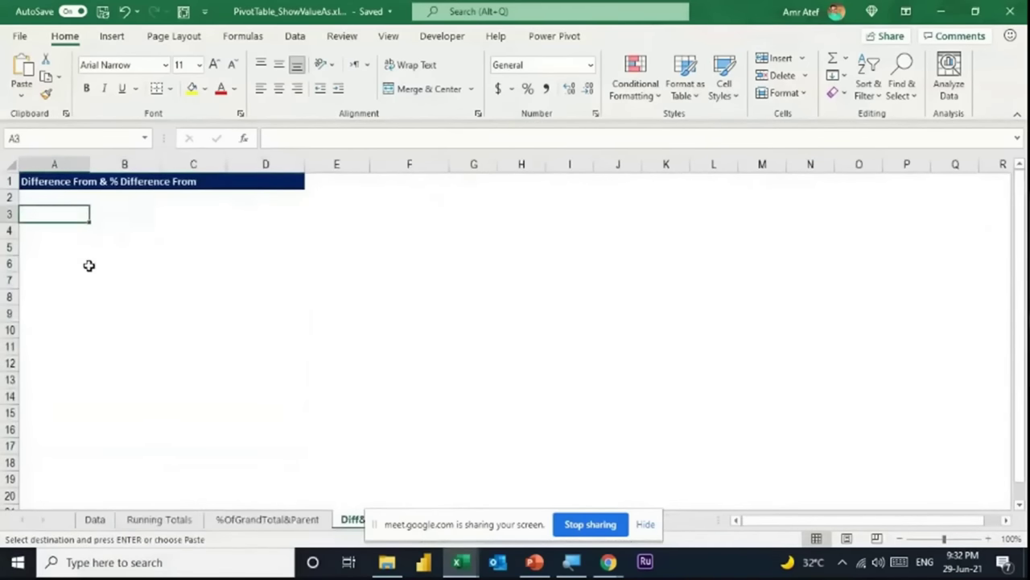
key("ctrl+v")
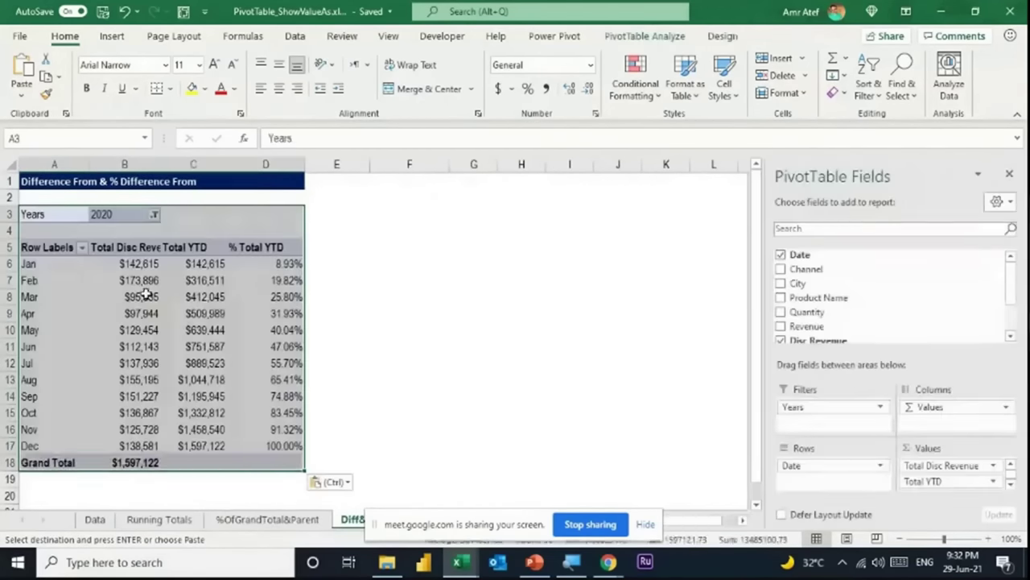
Remove Total YTD and % Total YTD from the values of the pasted PivotTable, keeping only Total Disc Revenue.
left_click(145, 295)
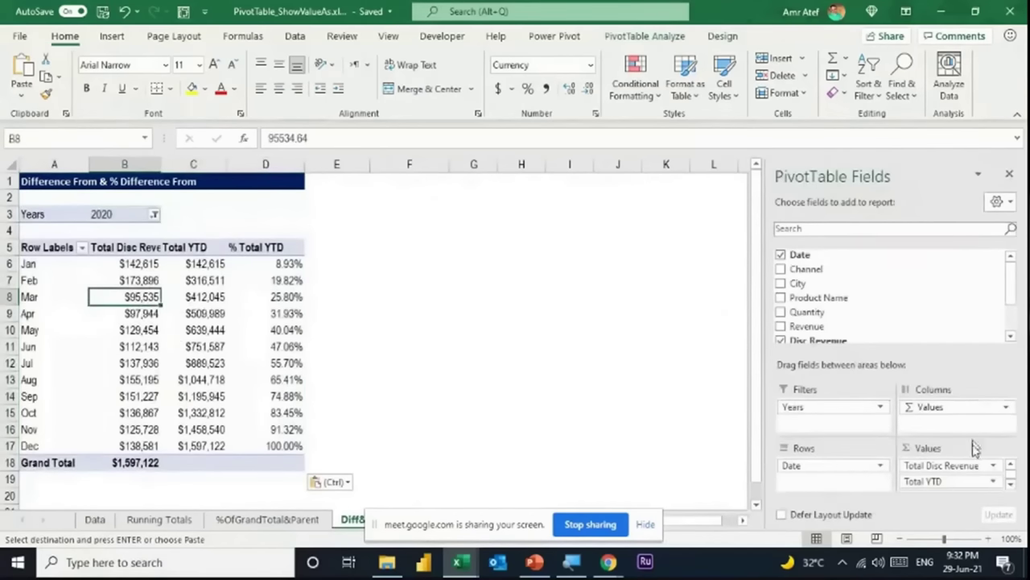
left_click_drag(958, 481, 688, 432)
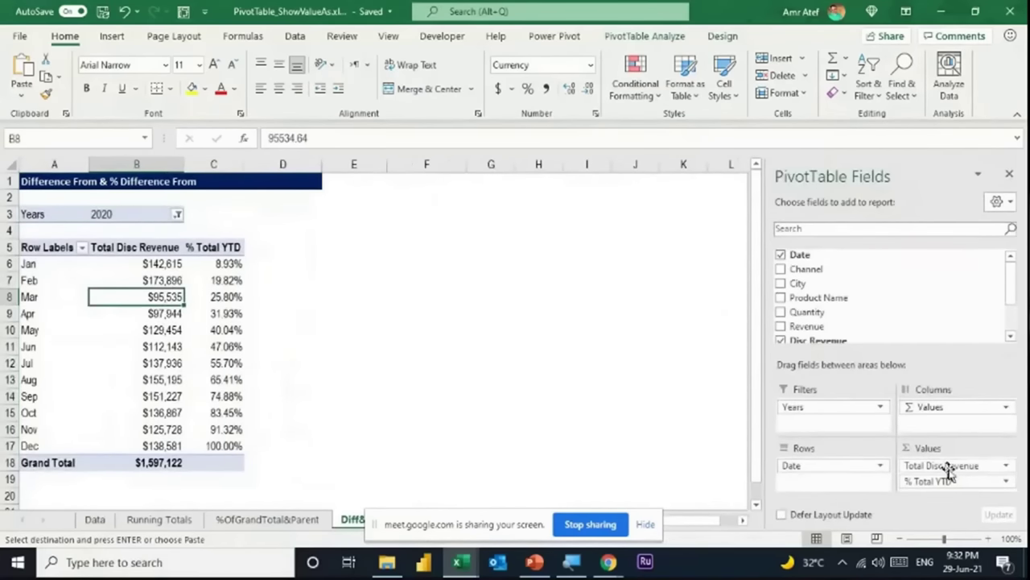
left_click_drag(607, 422, 603, 419)
left_click(149, 263)
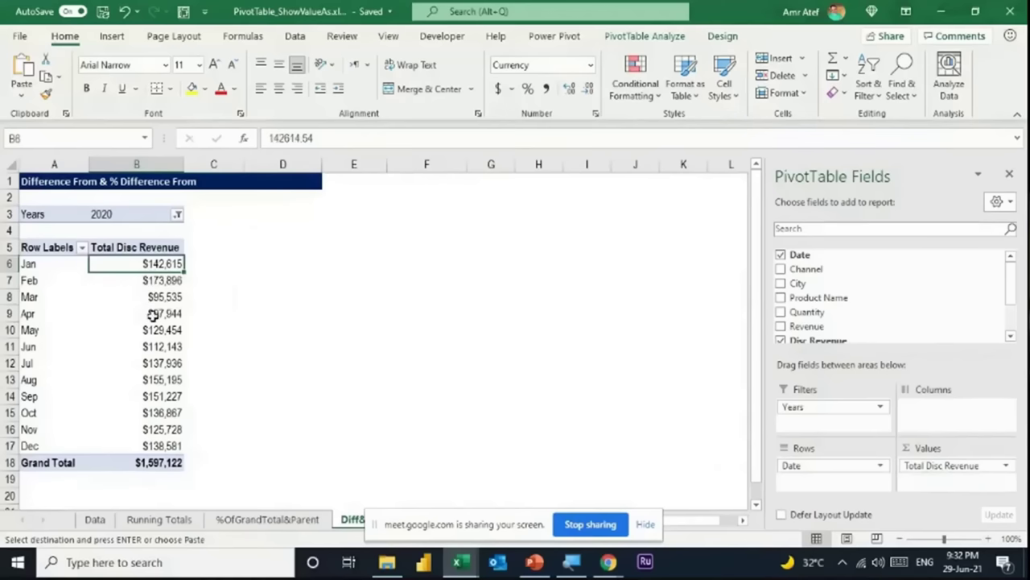
Add Disc Revenue to the PivotTable's values again as a second value column next to Total Disc Revenue.
mouse_move(152, 316)
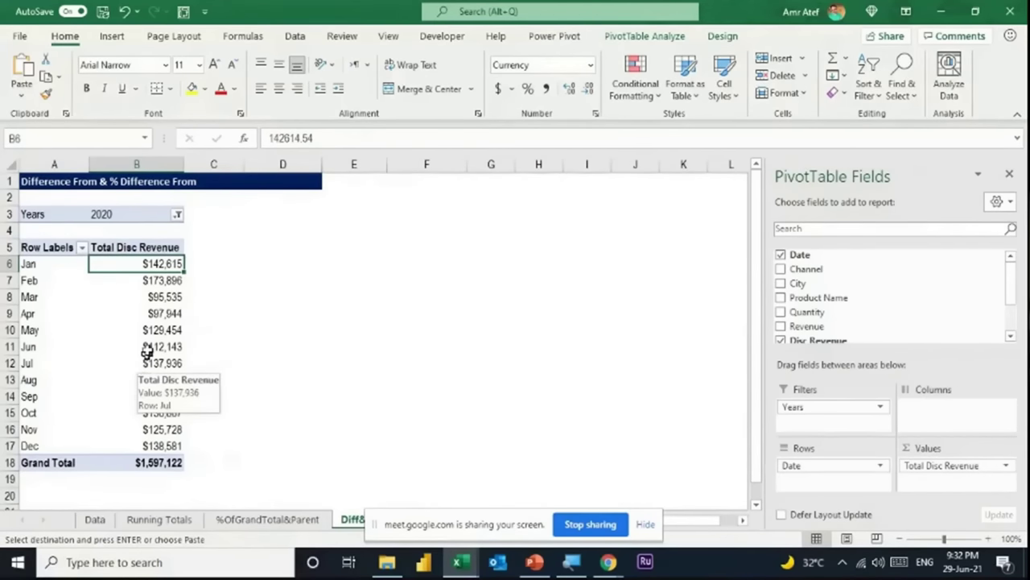
left_click(163, 278)
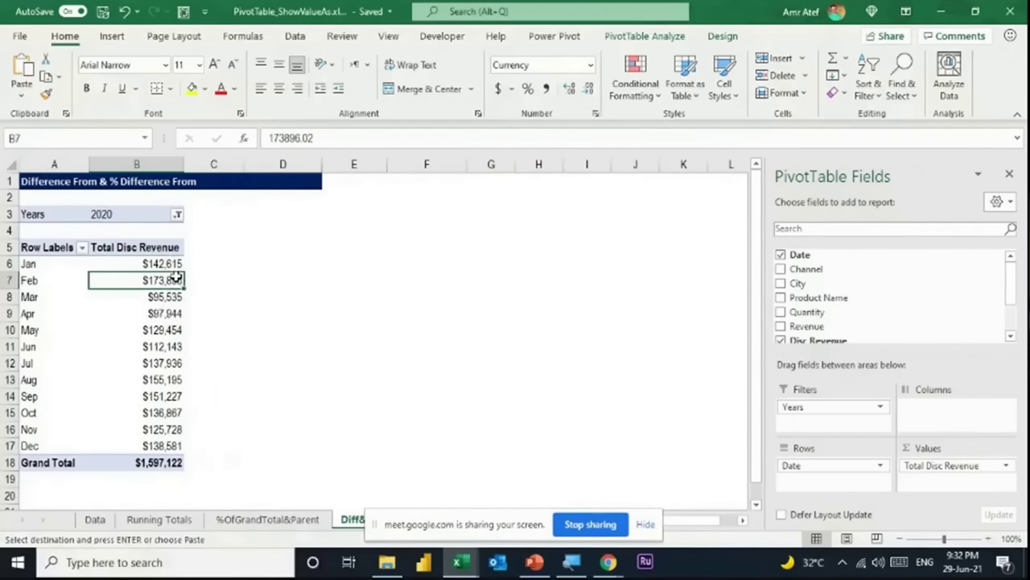
left_click_drag(175, 276, 958, 396)
scroll(856, 297, "down", 2)
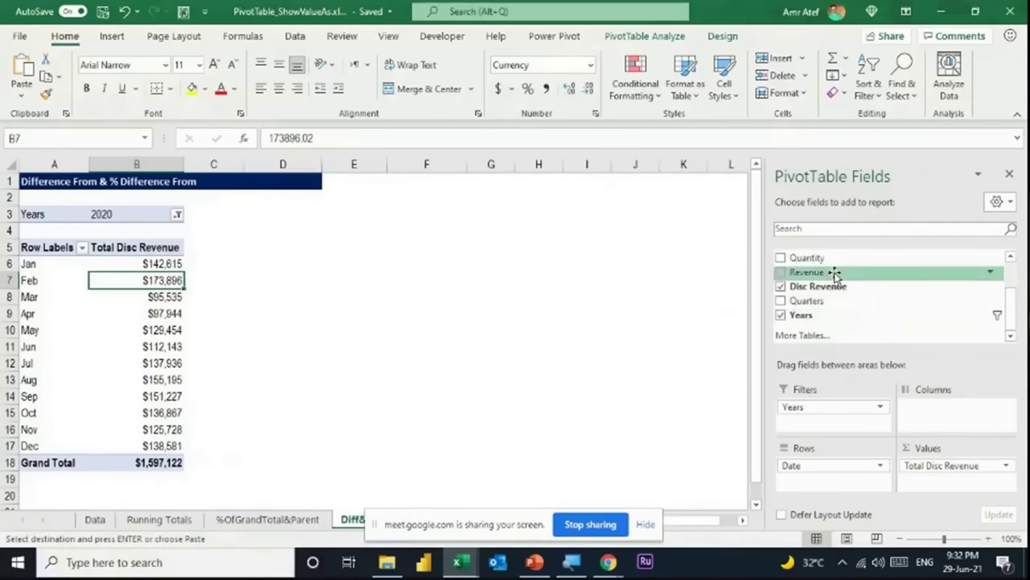
left_click_drag(834, 275, 979, 483)
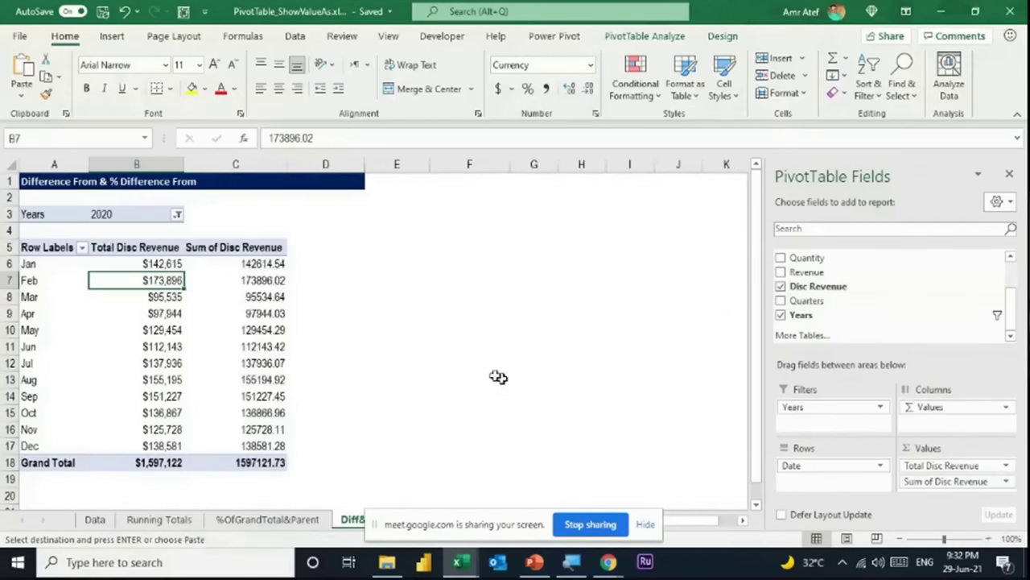
Show the Sum of Disc Revenue values as Difference From with base field Date and base item Jan, and review the monthly differences.
right_click(258, 278)
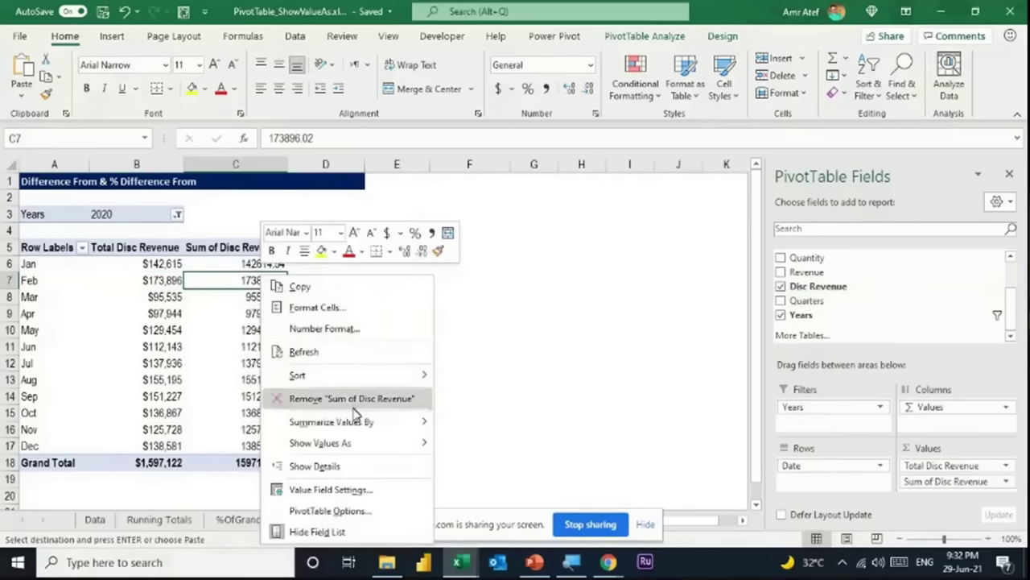
mouse_move(359, 445)
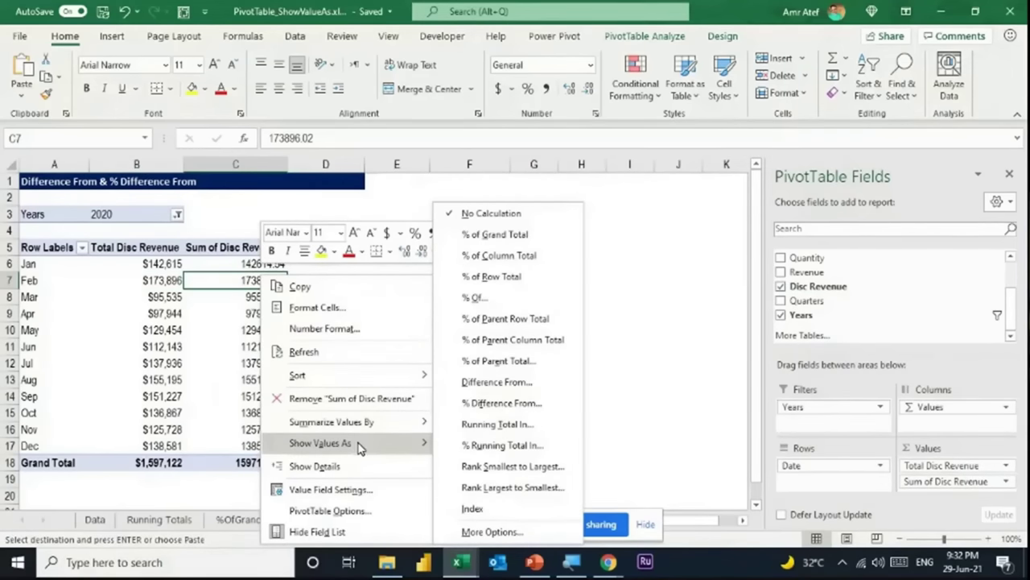
left_click(528, 380)
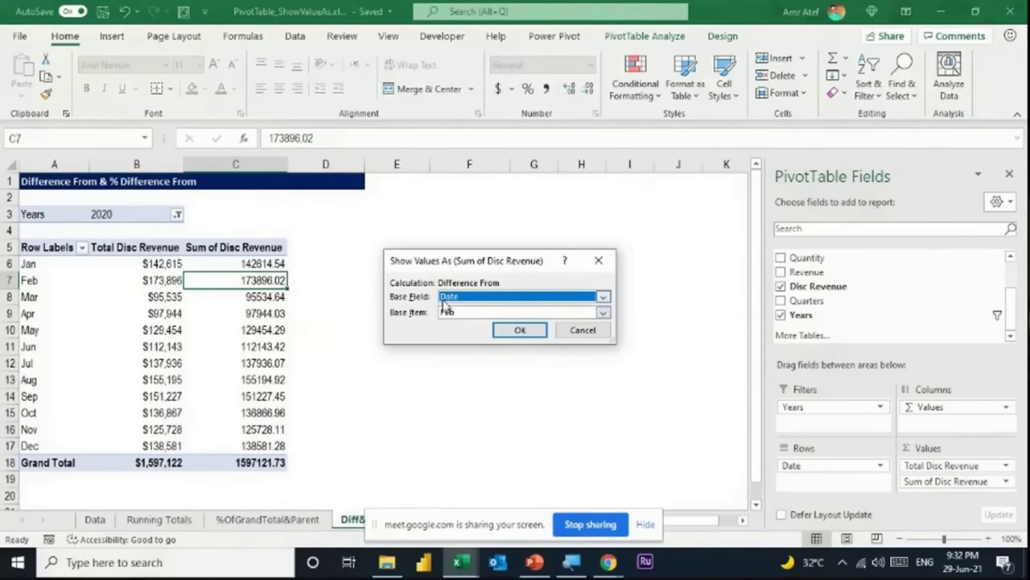
left_click(604, 296)
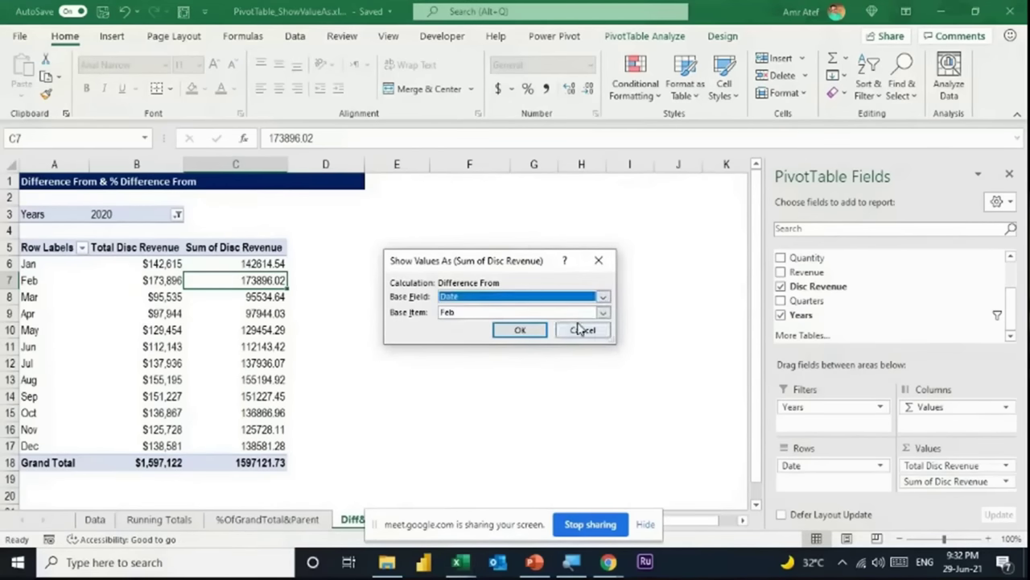
left_click(603, 314)
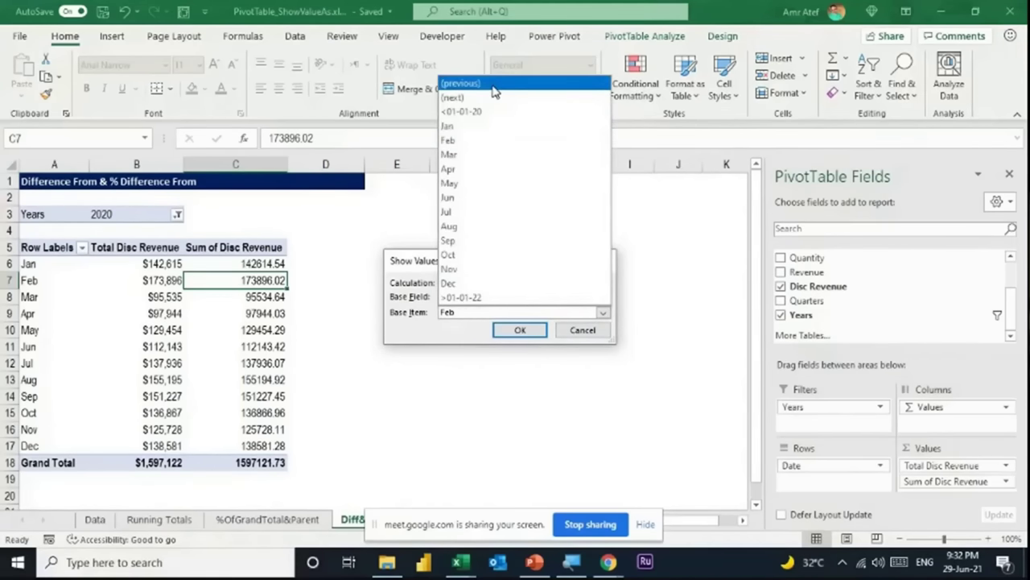
left_click(479, 126)
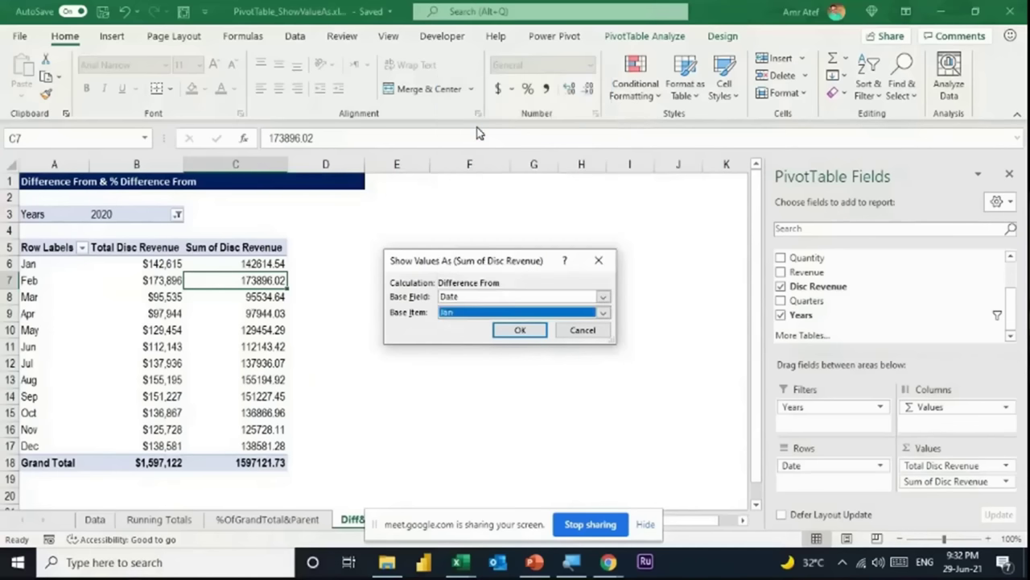
left_click(523, 330)
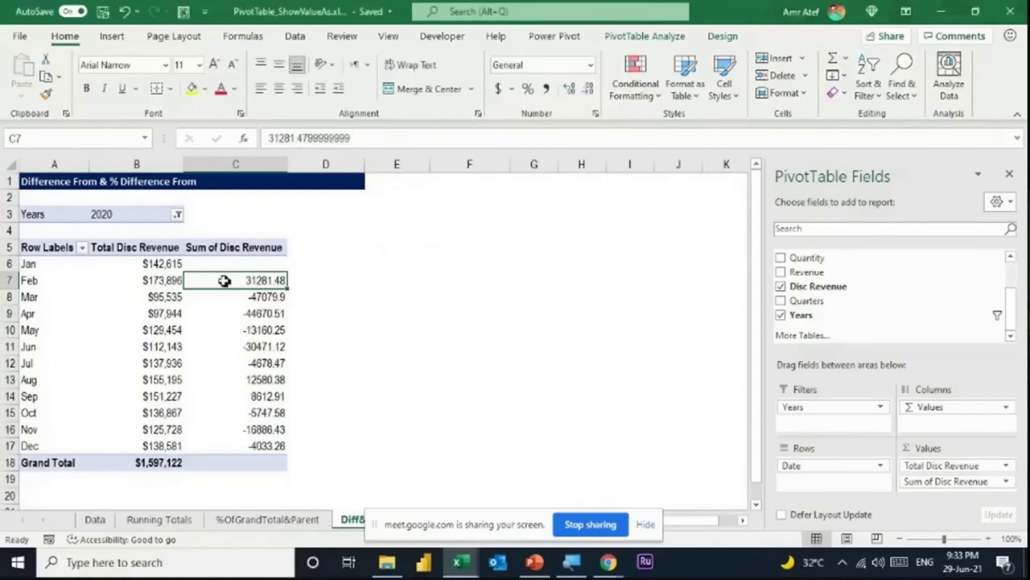
left_click(172, 264)
left_click_drag(267, 282, 253, 443)
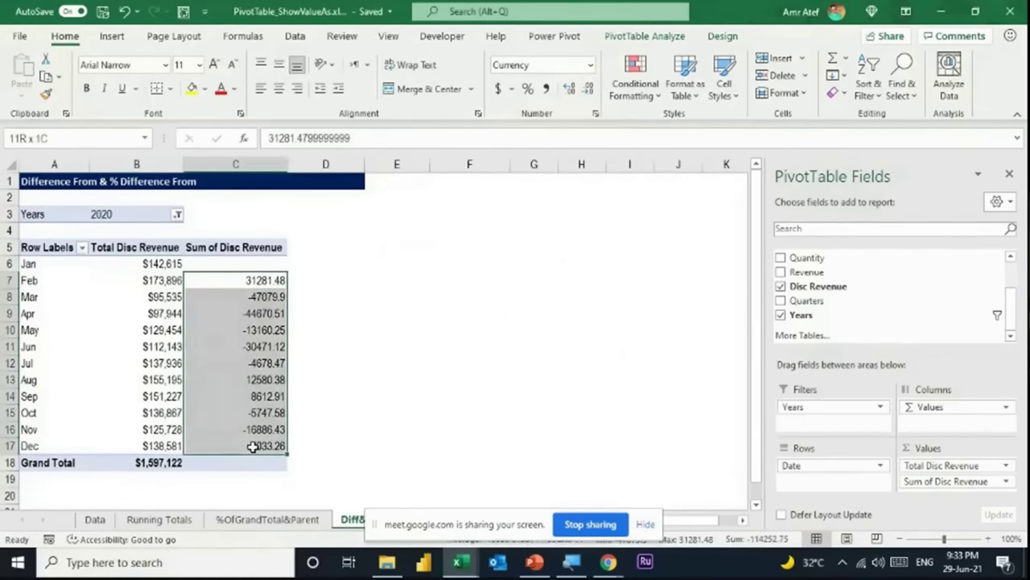
Show the Sum of Disc Revenue values as Difference From with base field Date and base item (previous).
right_click(265, 280)
mouse_move(367, 190)
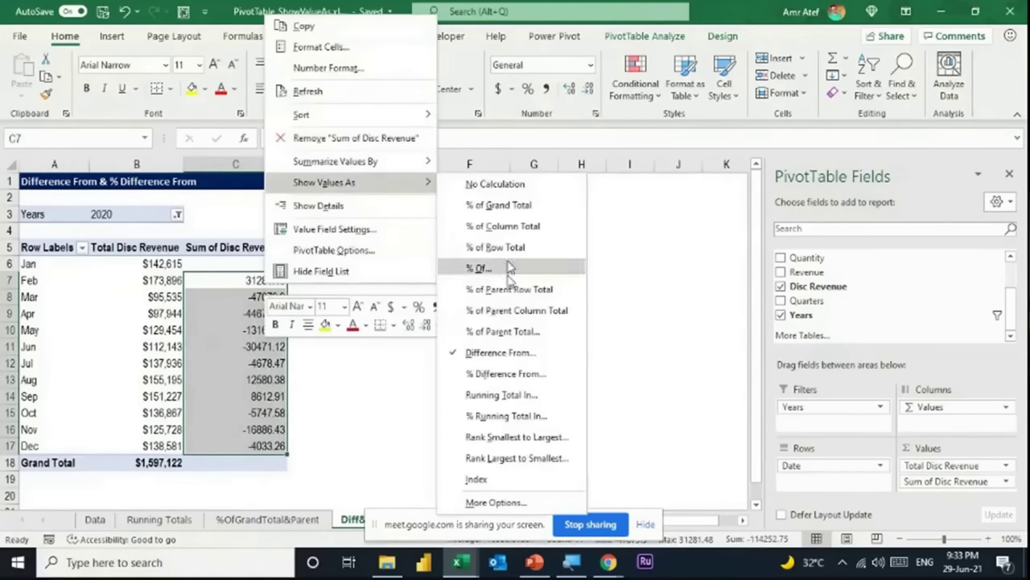
left_click(499, 354)
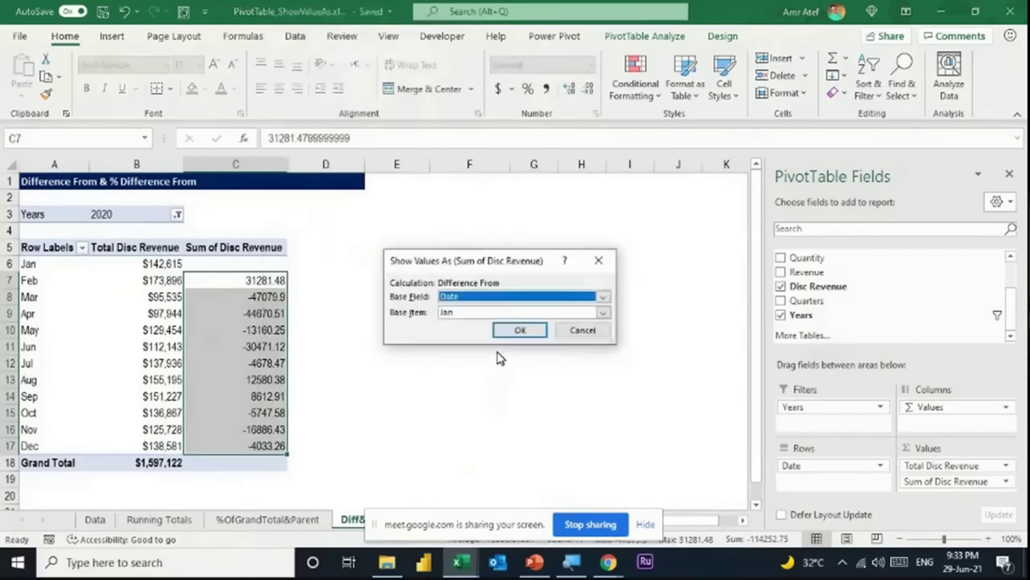
left_click(474, 296)
left_click(476, 312)
left_click(477, 313)
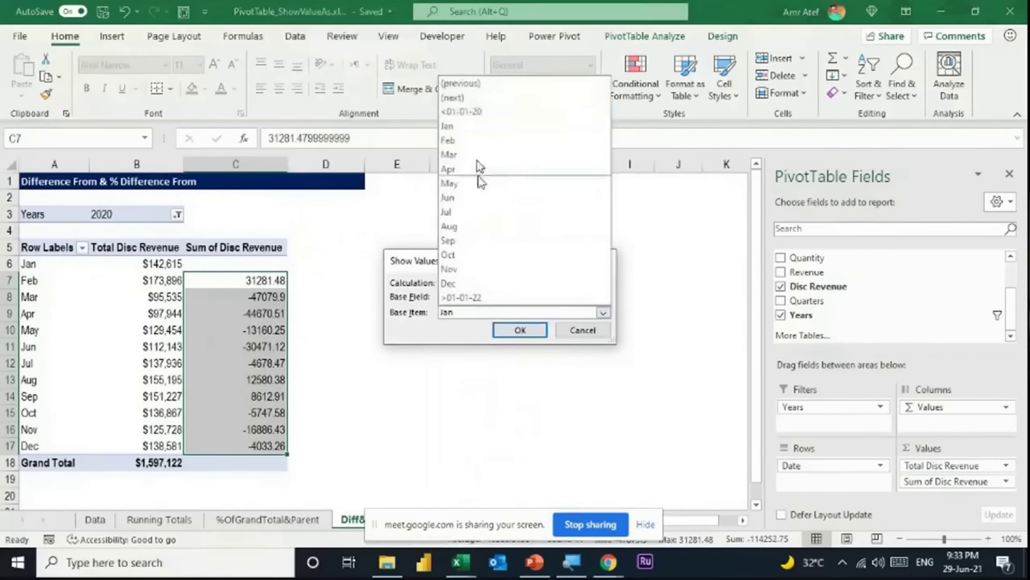
left_click(484, 90)
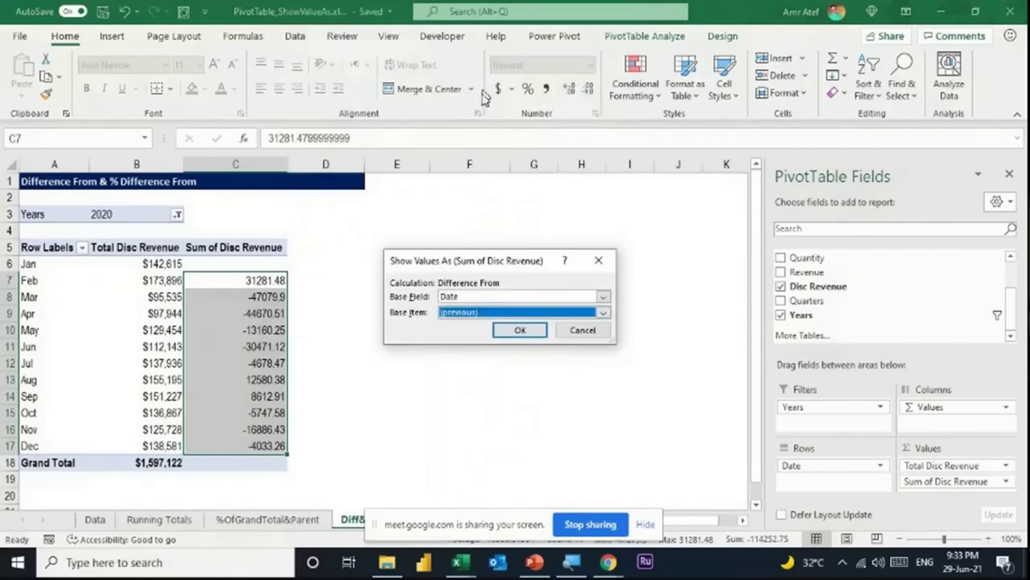
left_click(519, 331)
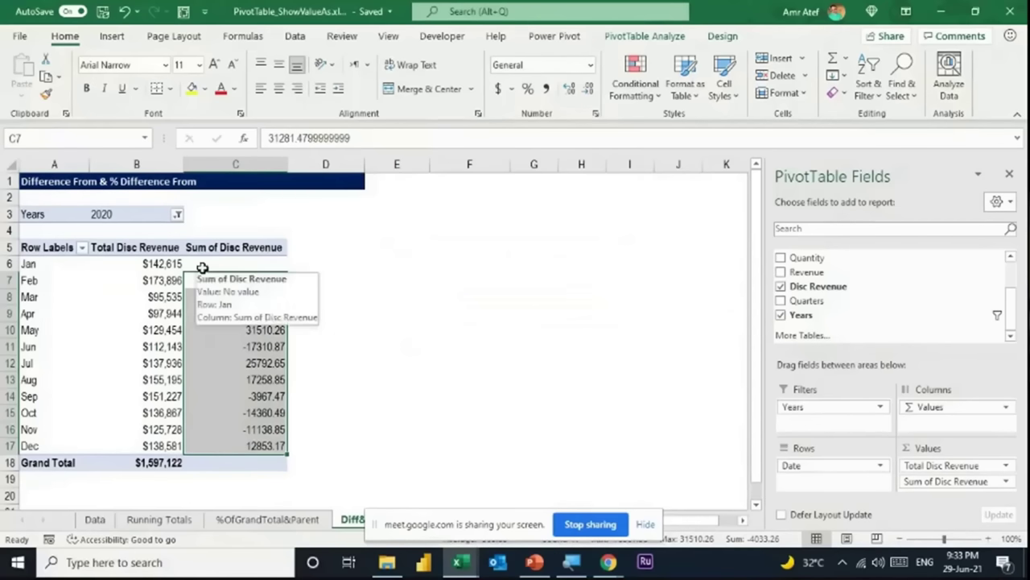
Format the Sum of Disc Revenue difference values as Currency with the $ symbol and 0 decimal places.
left_click(232, 298)
right_click(233, 300)
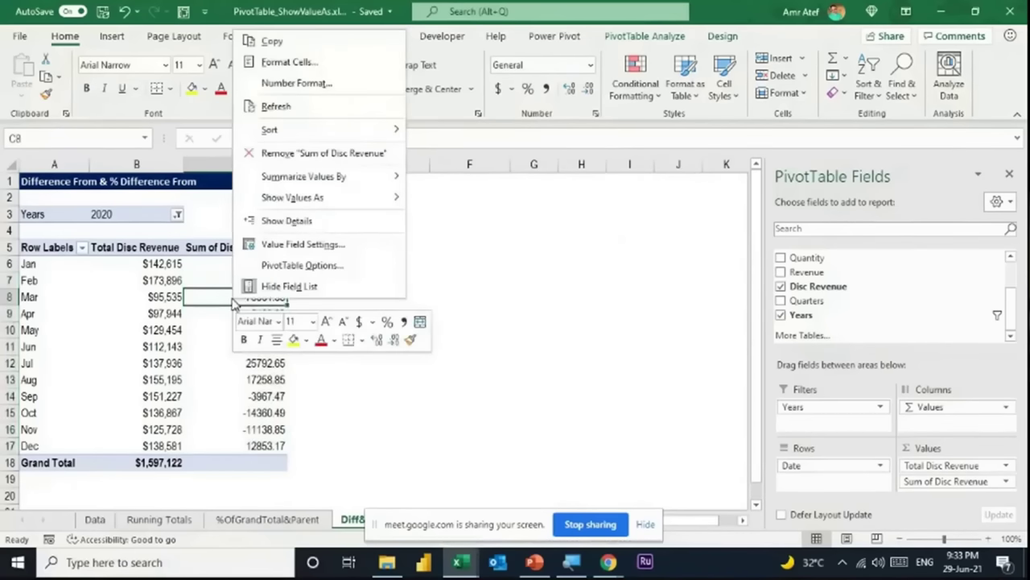
left_click(306, 82)
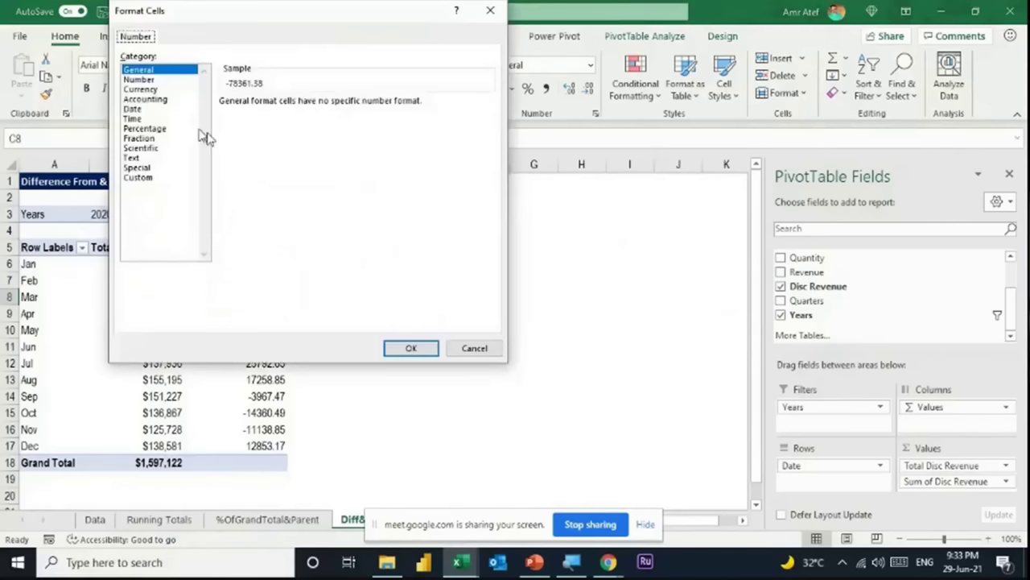
left_click(140, 80)
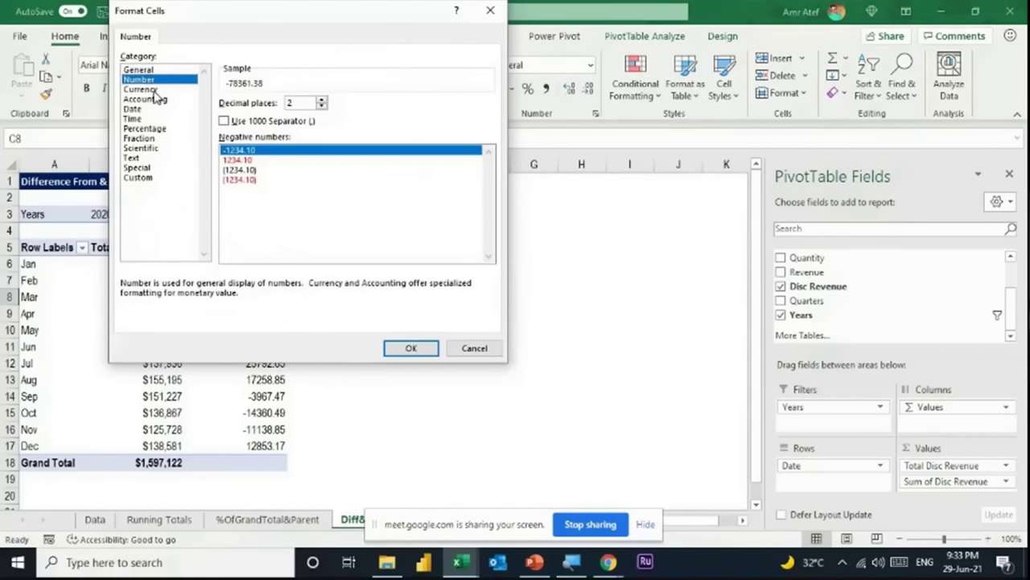
left_click(153, 89)
left_click(321, 106)
left_click(321, 106)
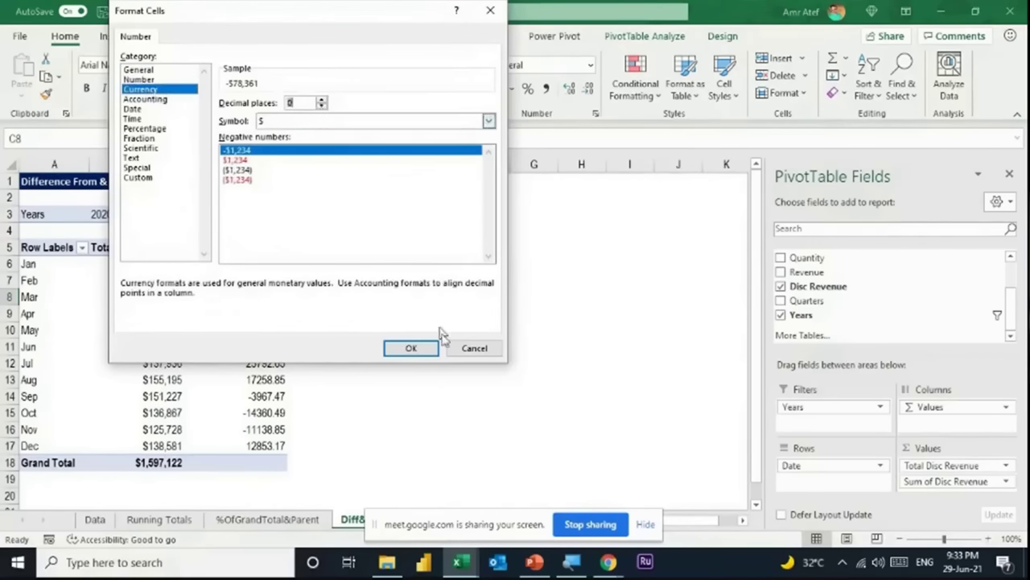
left_click(412, 351)
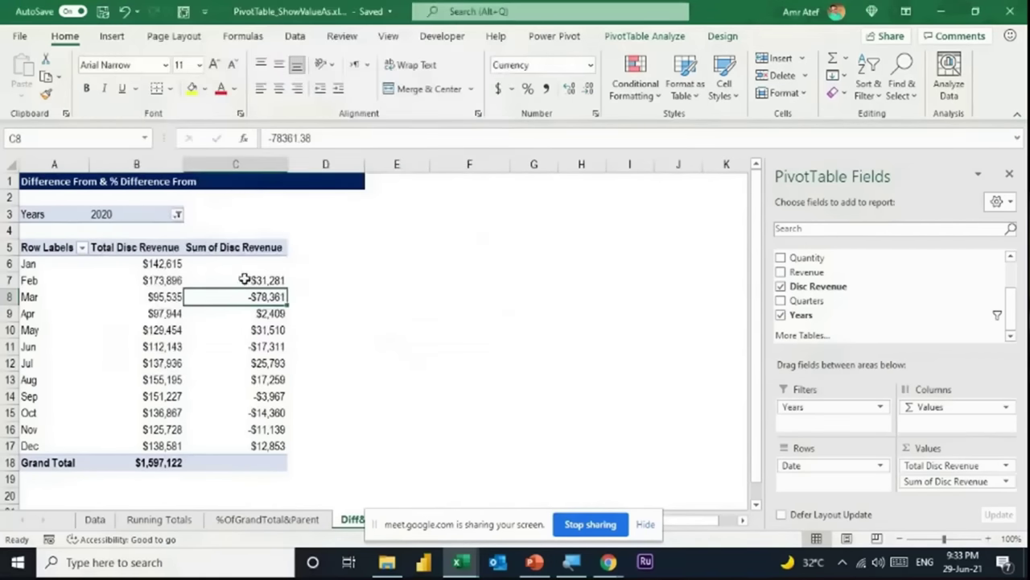
Add Disc Revenue to the PivotTable's values once more as a third value column in column D.
left_click(301, 297)
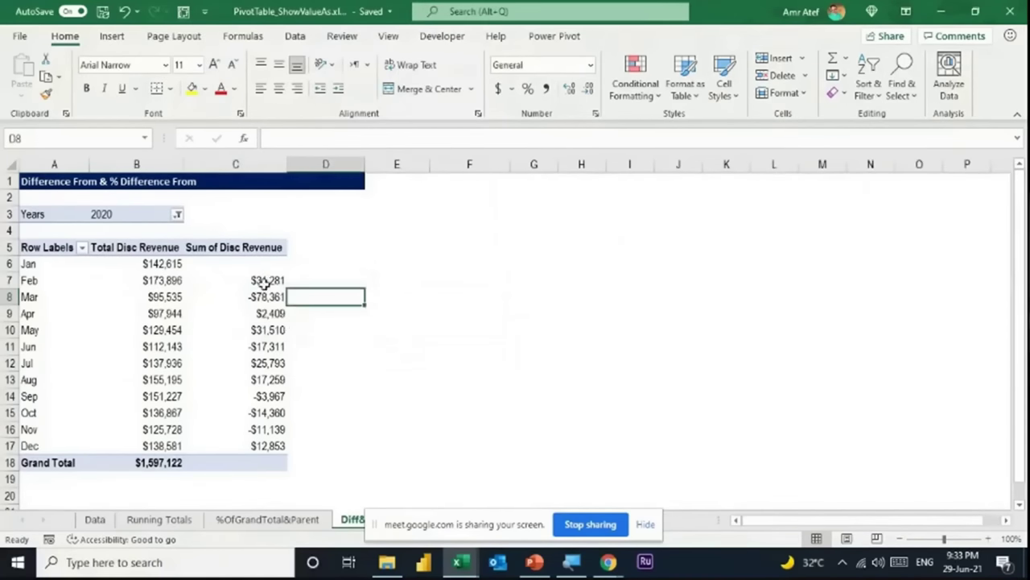
left_click(251, 295)
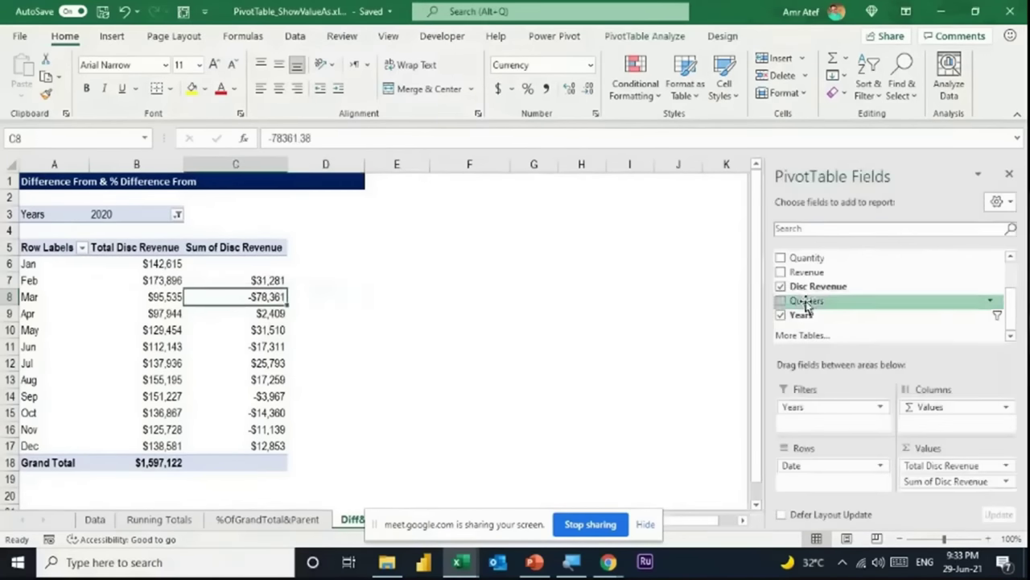
left_click_drag(809, 286, 966, 486)
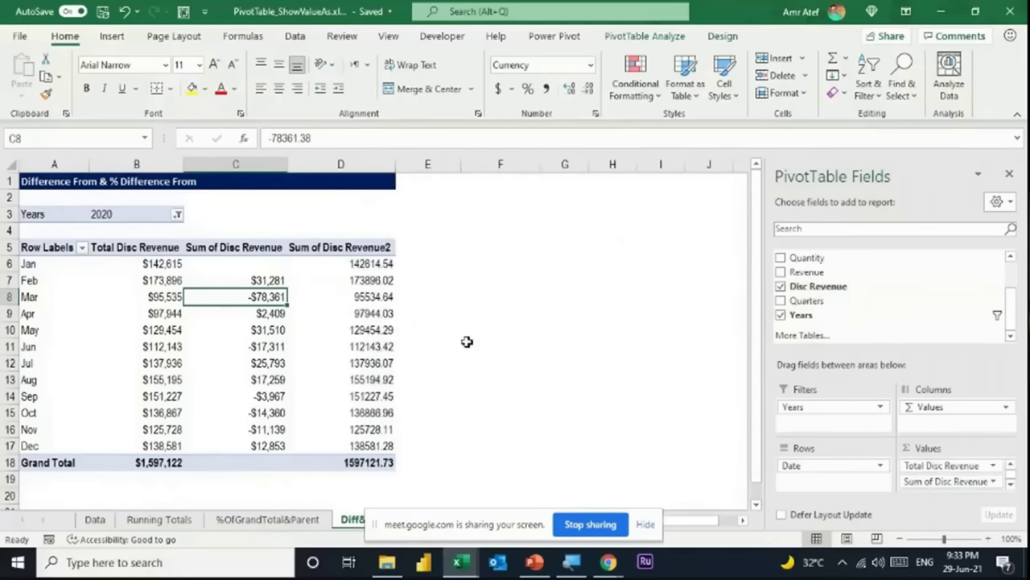
Show the Sum of Disc Revenue2 values as % Difference From with base field Date and base item (previous).
right_click(382, 296)
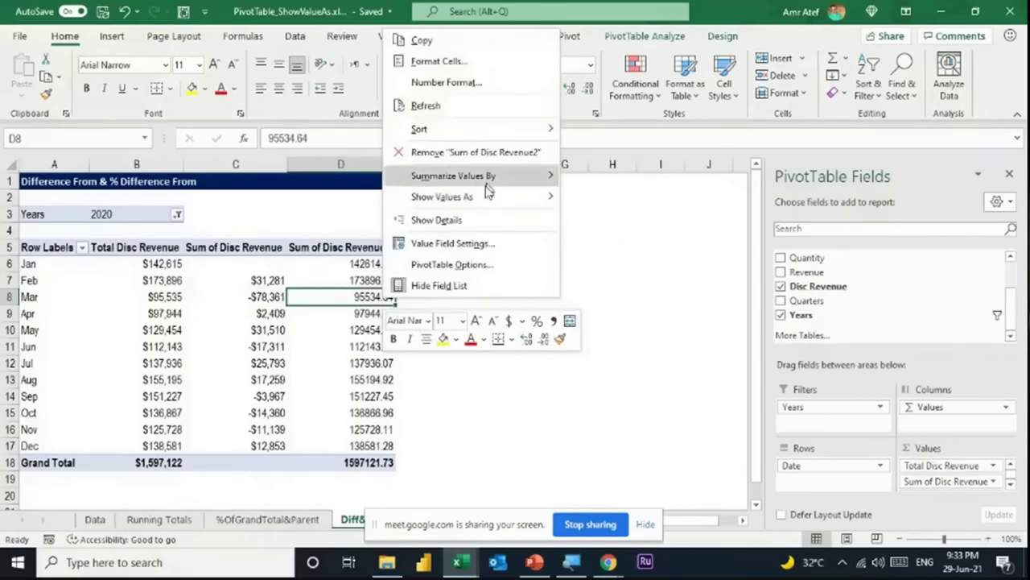
mouse_move(487, 197)
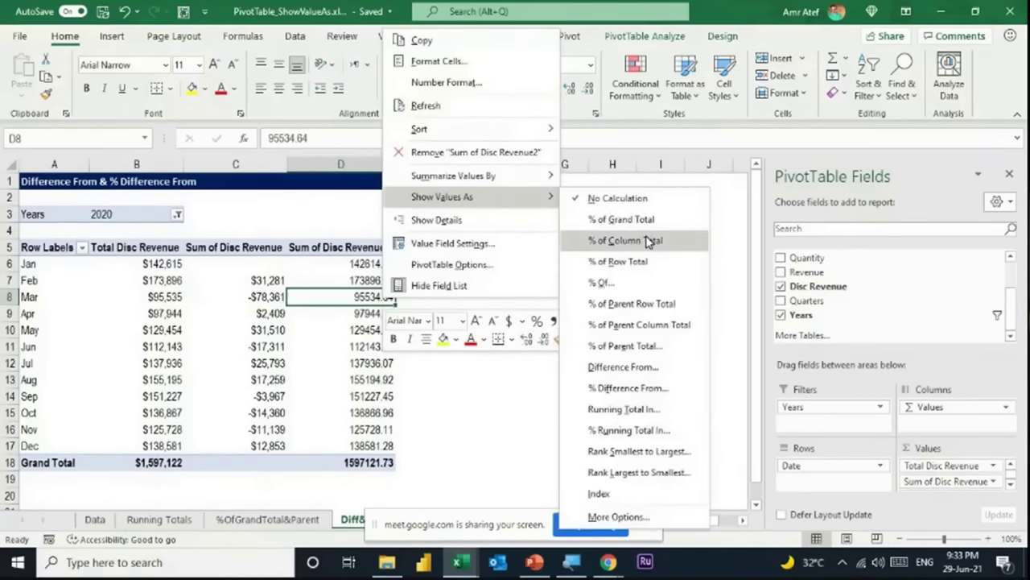
left_click(631, 388)
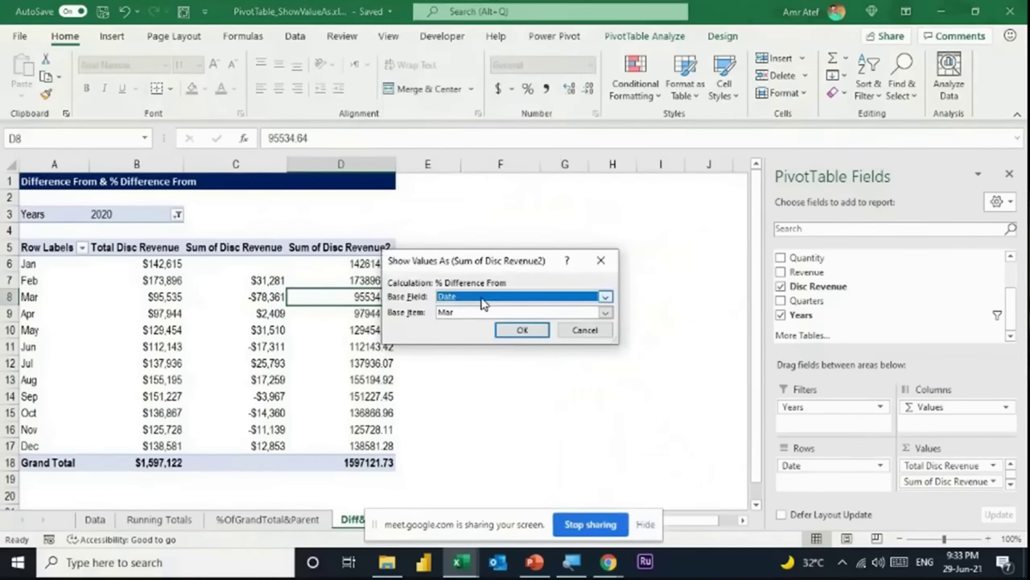
left_click(484, 314)
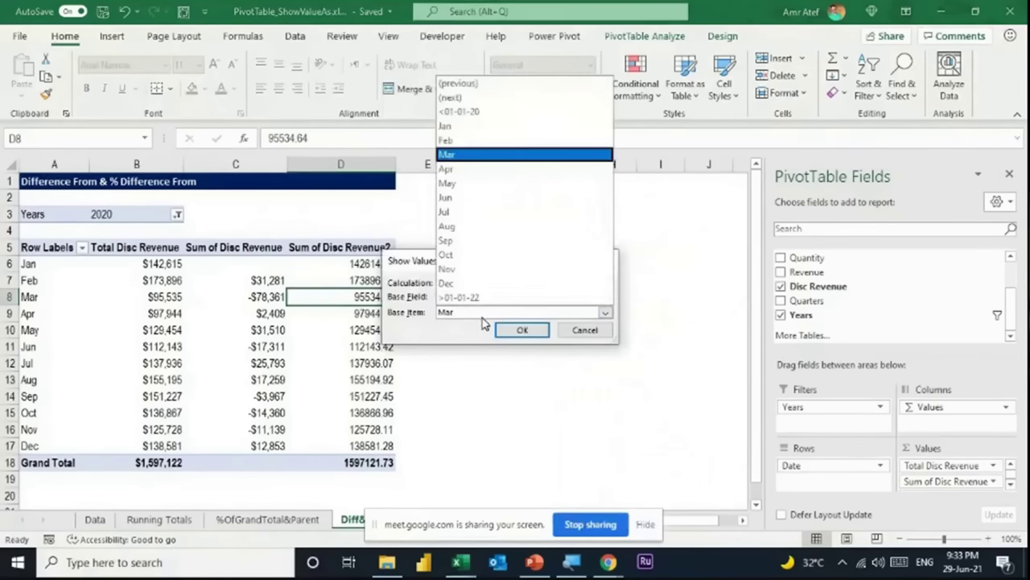
left_click(481, 88)
left_click(524, 330)
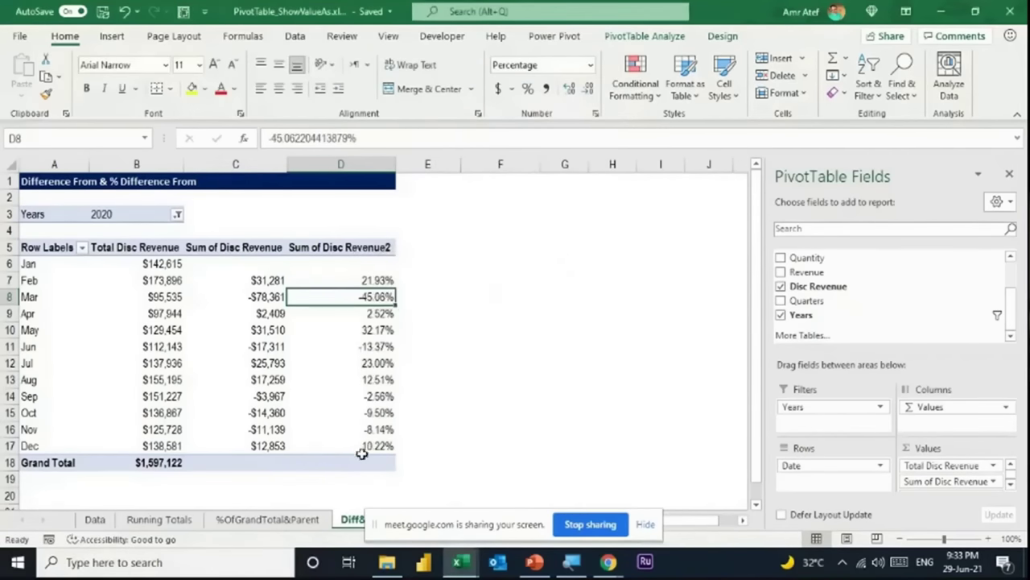
mouse_move(362, 428)
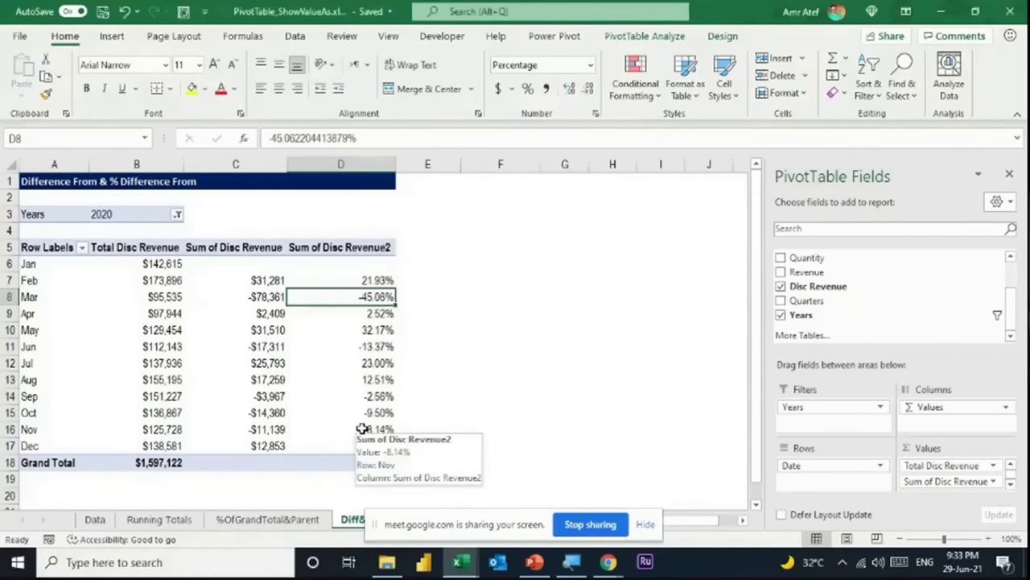
left_click(504, 515)
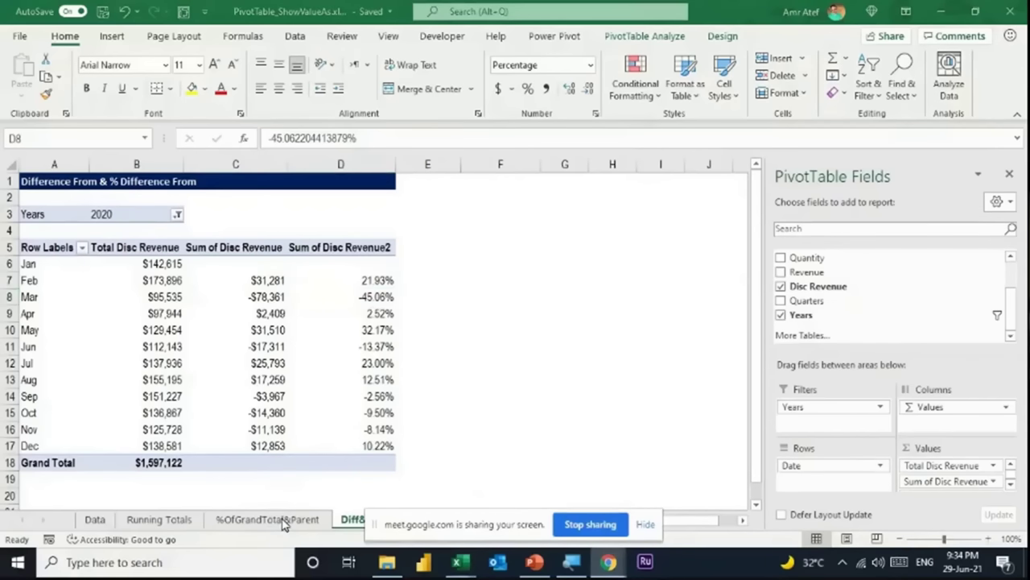
right_click(372, 297)
mouse_move(464, 199)
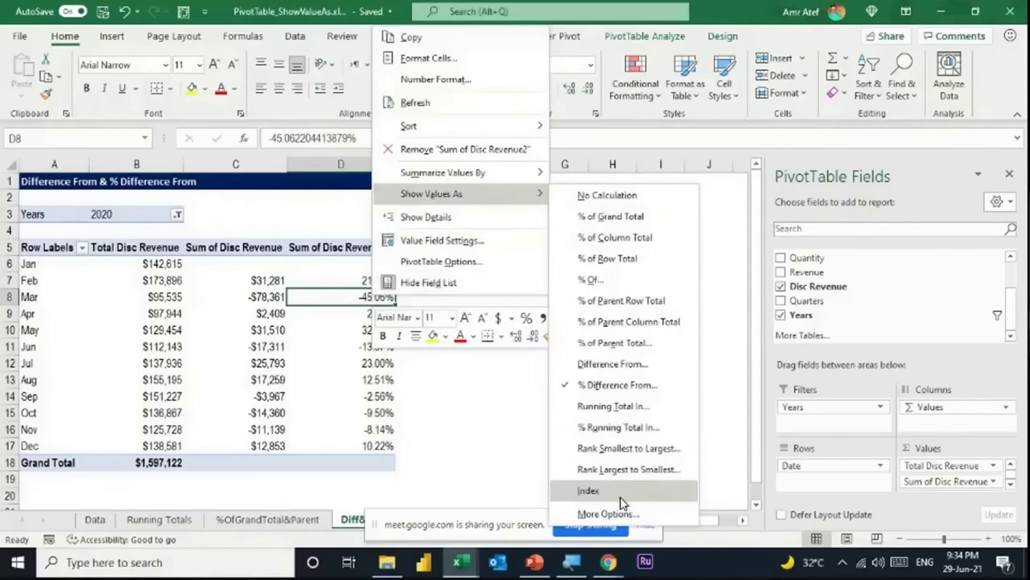
left_click(176, 498)
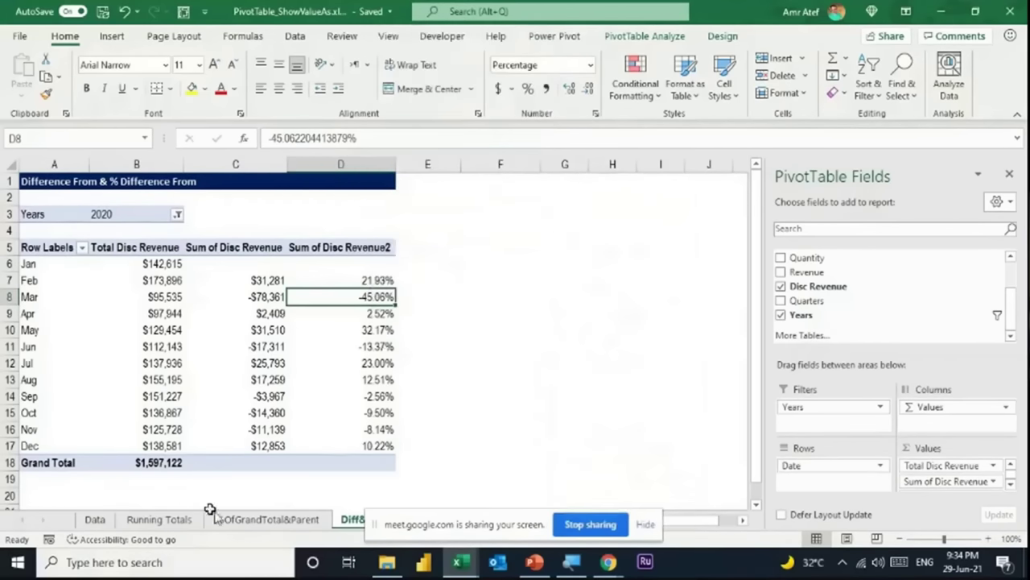
Copy the PivotTable in A3:D18 of the Diff&%DiffFrom sheet to cell A3 of the Rank sheet.
left_click(442, 521)
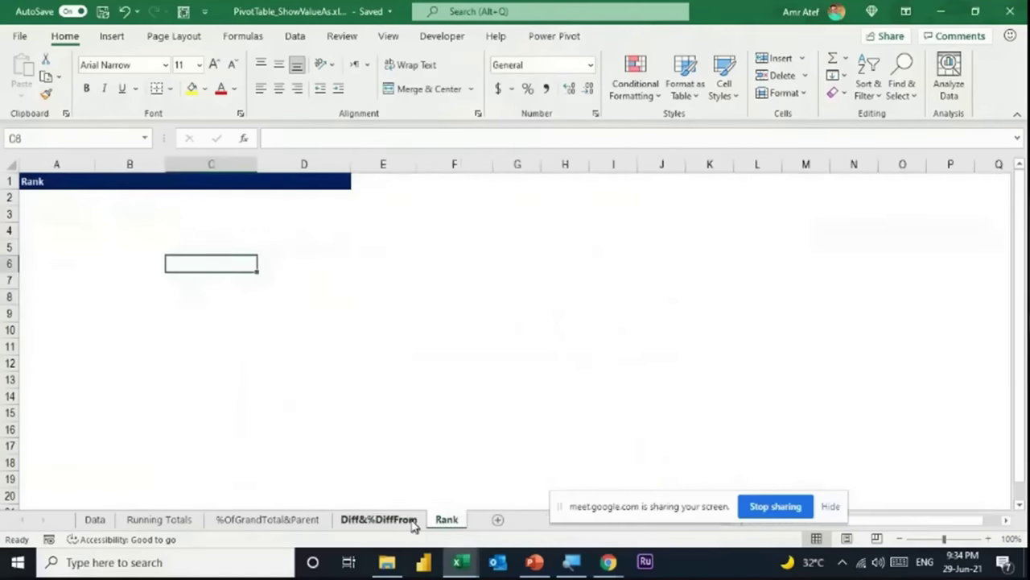
left_click(413, 521)
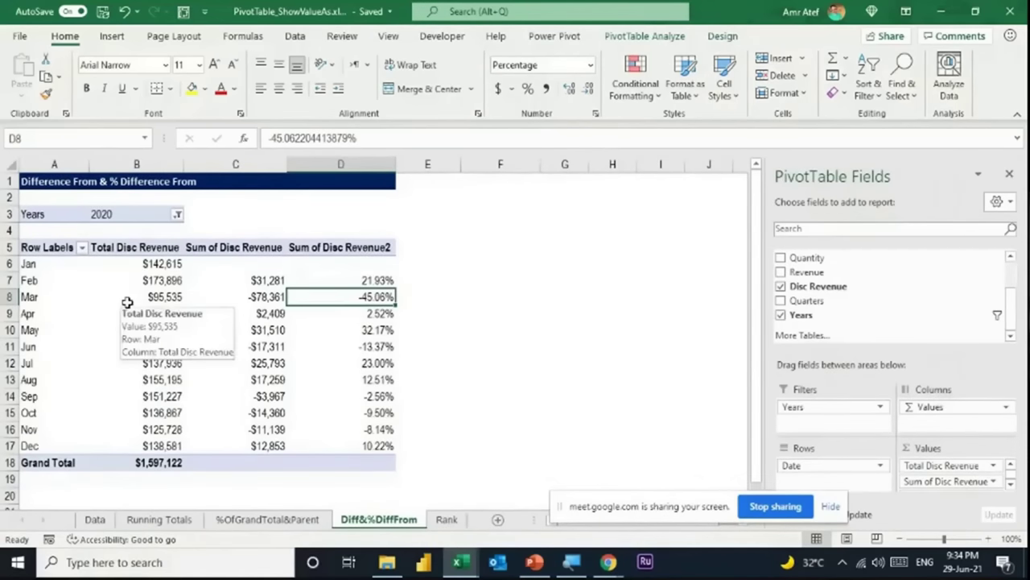
left_click(57, 246)
left_click(58, 211)
left_click_drag(58, 212, 363, 459)
key("ctrl+c")
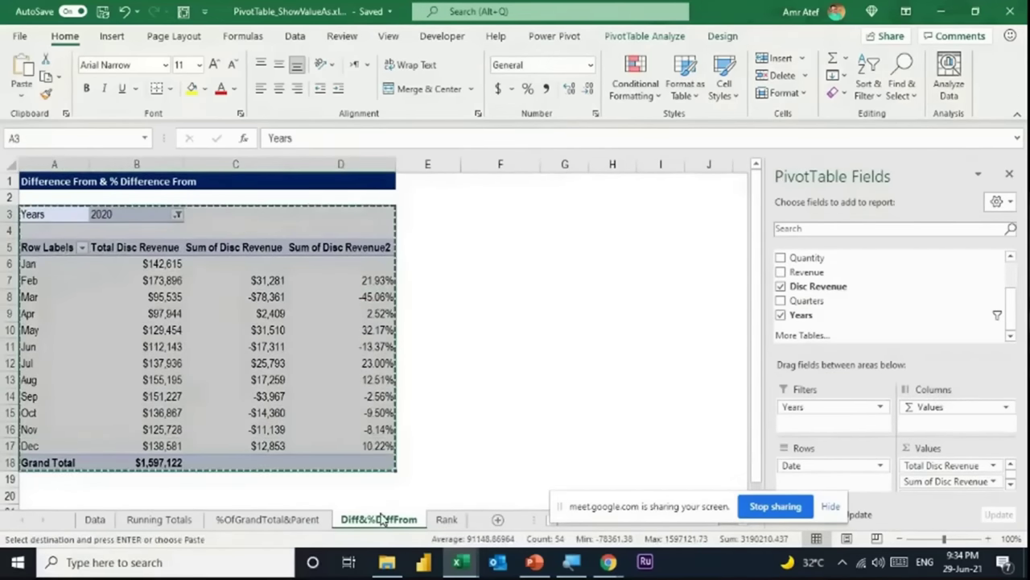
left_click(446, 521)
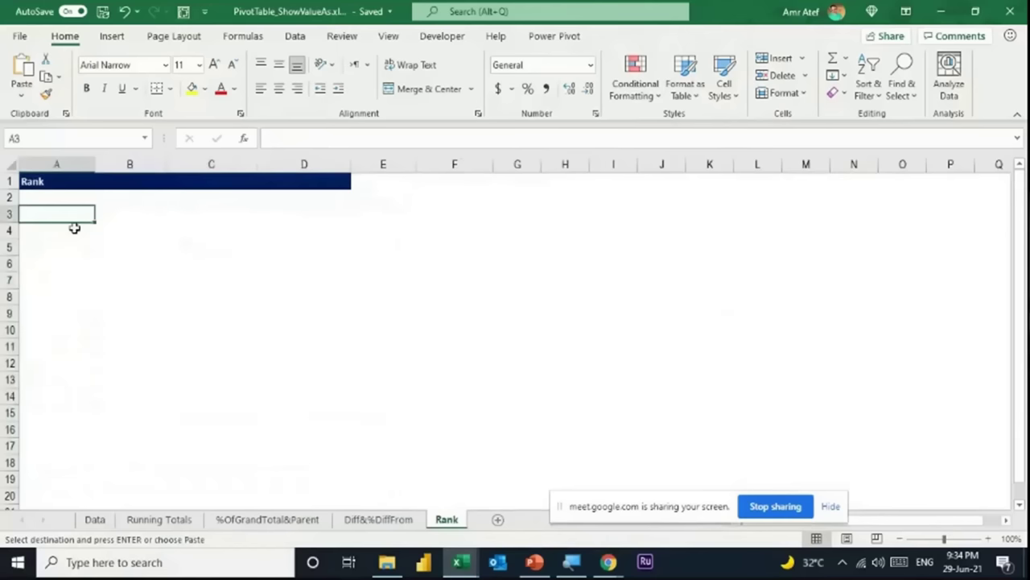
key("ctrl+v")
Reduce the Rank sheet's PivotTable values to Total Disc Revenue only and replace Date with Product Name in the rows.
left_click(145, 280)
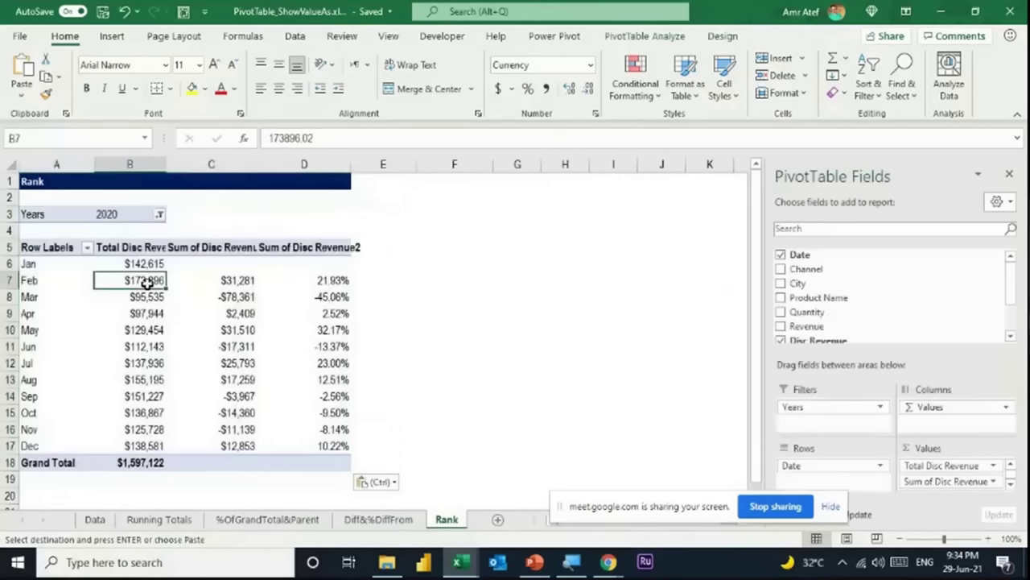
left_click(1010, 482)
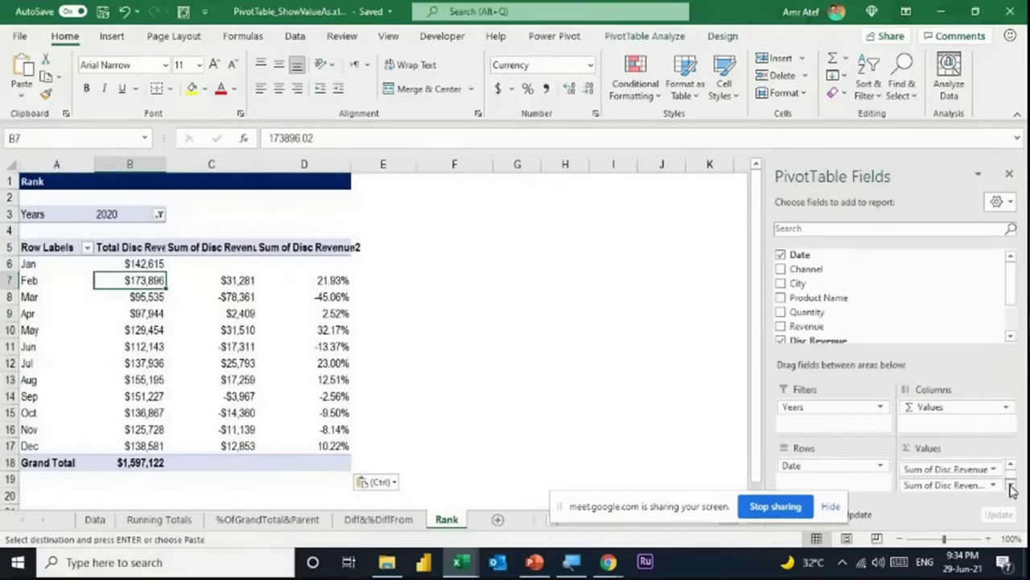
left_click_drag(950, 480, 702, 407)
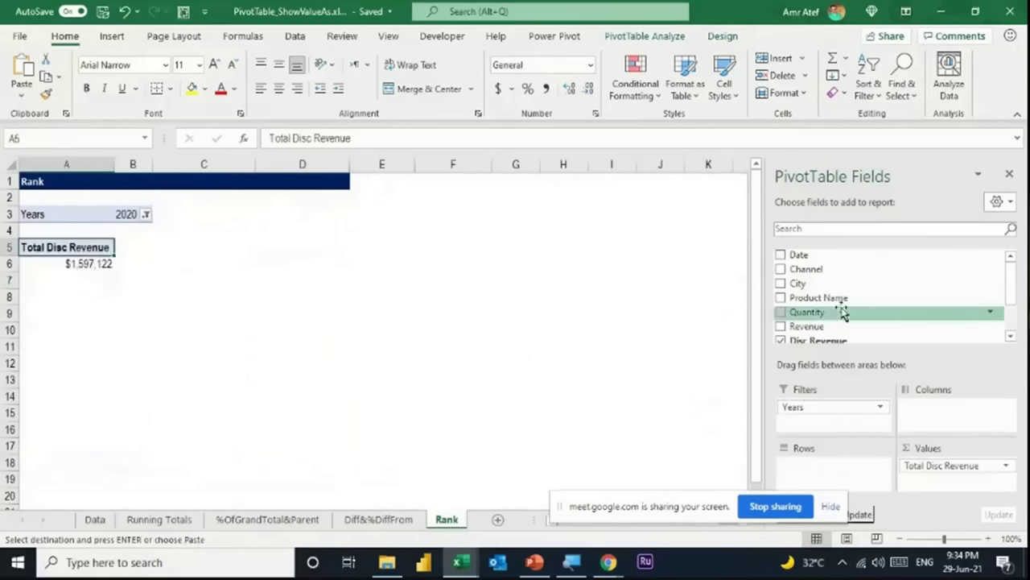
left_click_drag(840, 298, 840, 479)
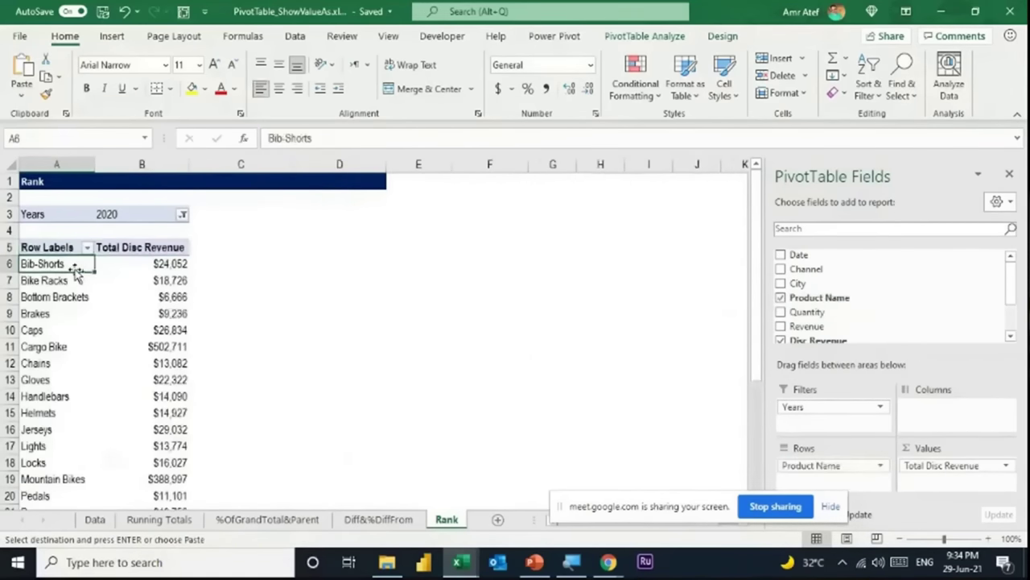
scroll(75, 271, "down", 3)
key("ctrl+End")
key("ctrl+Up")
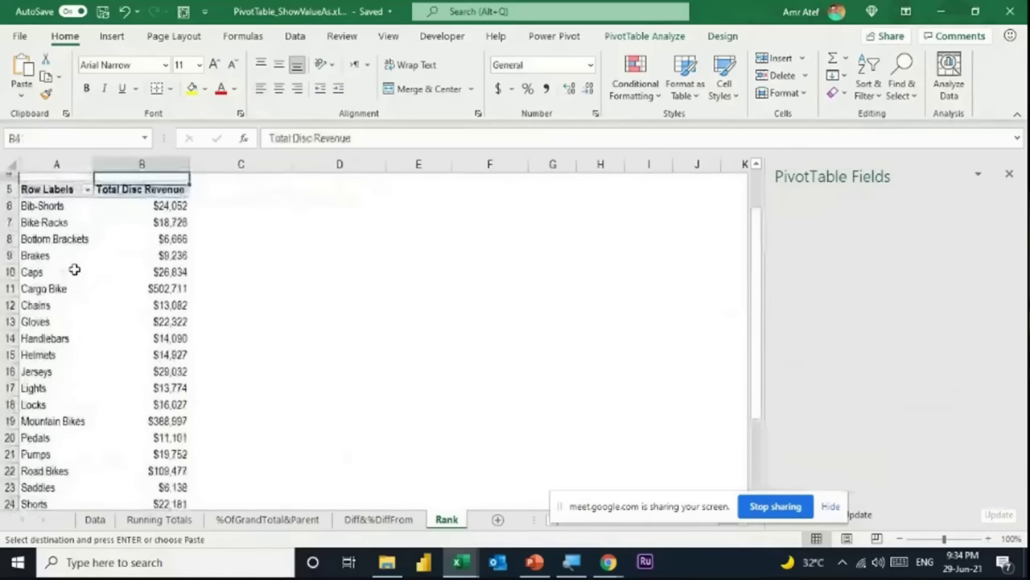
key("Down")
key("Down")
key("Down")
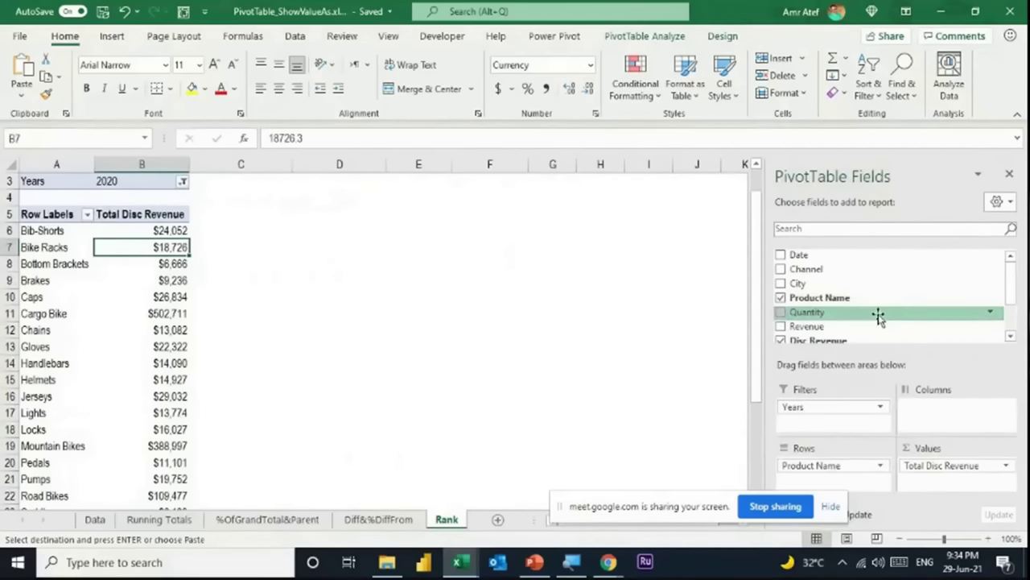
Add Quantity to the PivotTable's values twice and show the second column as Rank Largest to Smallest by Product Name.
left_click_drag(878, 316, 247, 239)
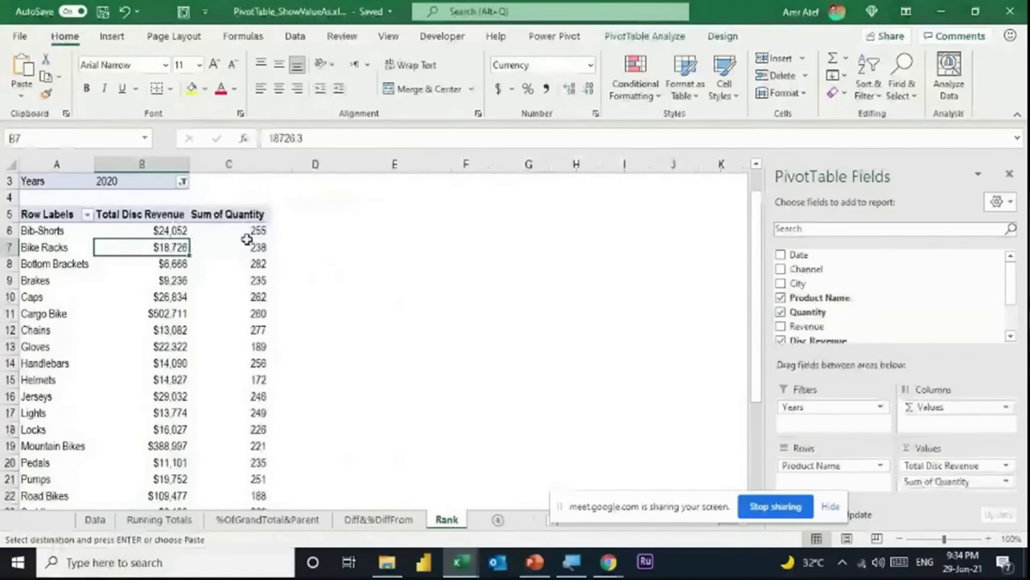
left_click_drag(807, 312, 950, 481)
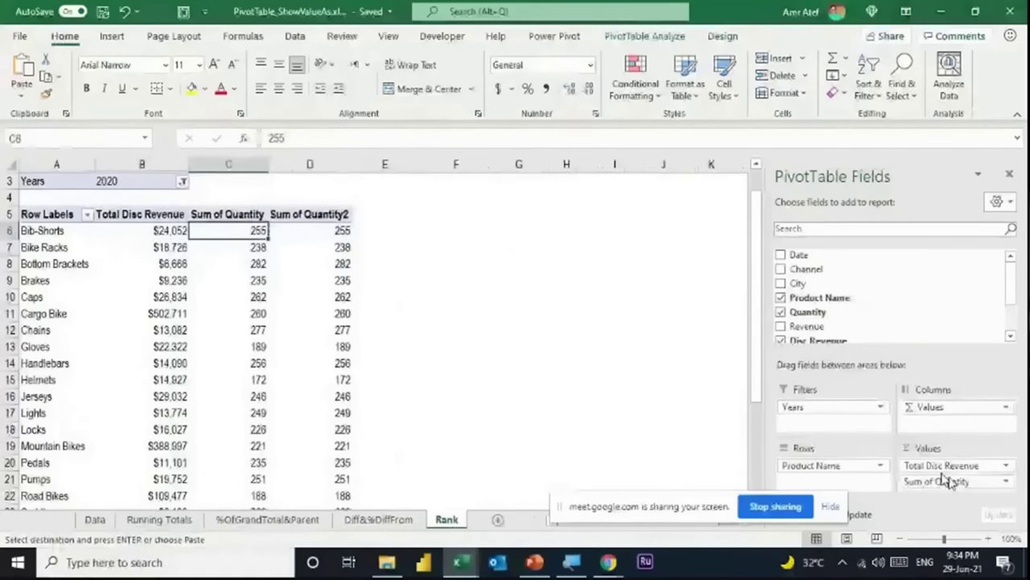
right_click(342, 230)
mouse_move(425, 409)
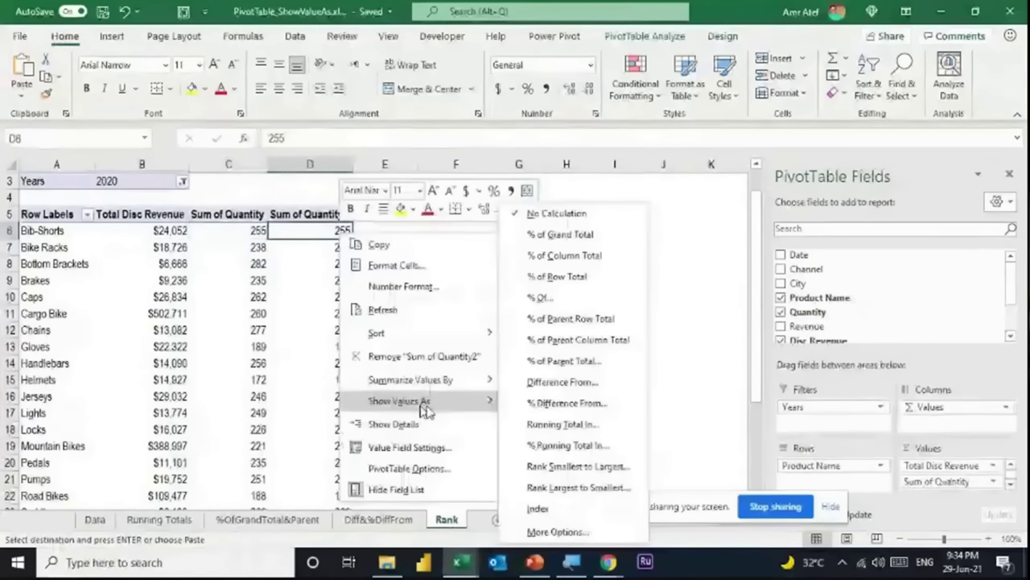
left_click(579, 488)
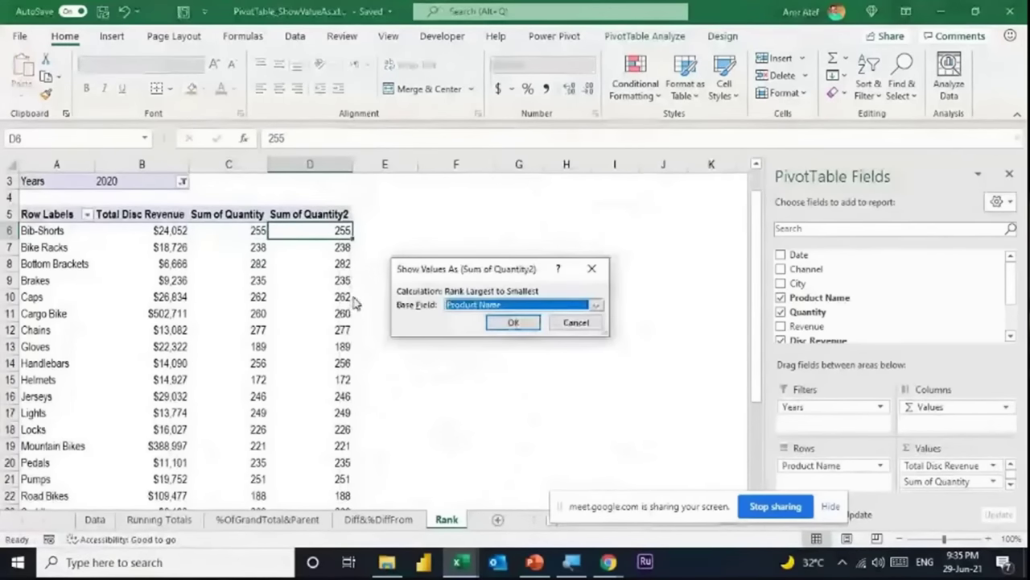
left_click(524, 311)
left_click(522, 319)
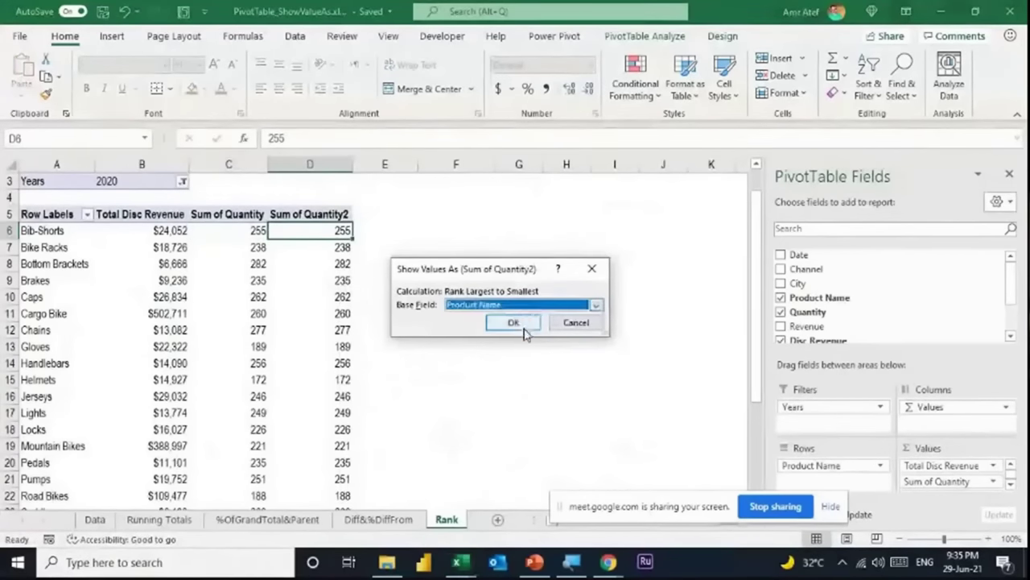
left_click(519, 322)
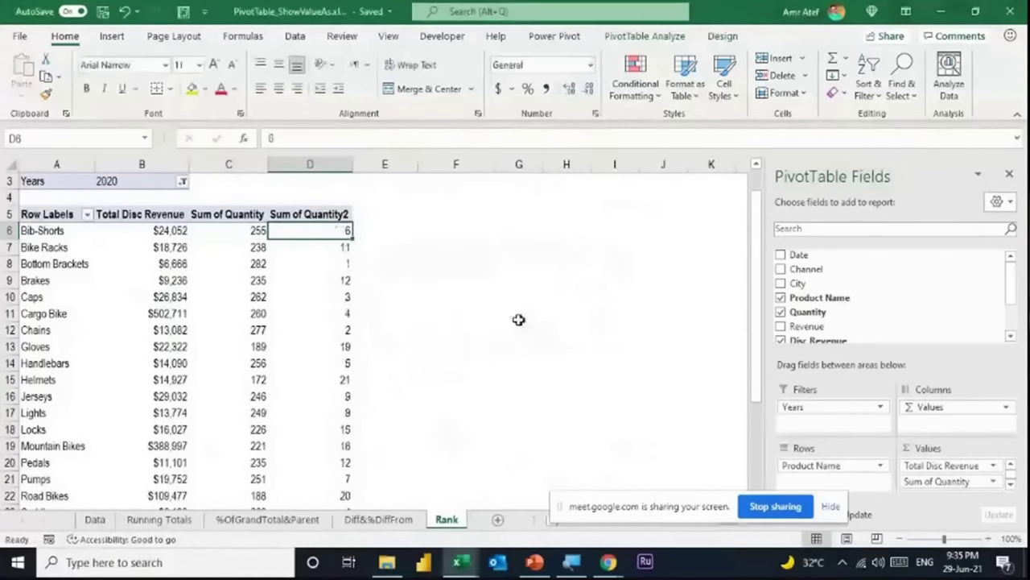
Compare the products' quantity ranks in column D with their Sum of Quantity values down to the Grand Total row.
left_click(334, 265)
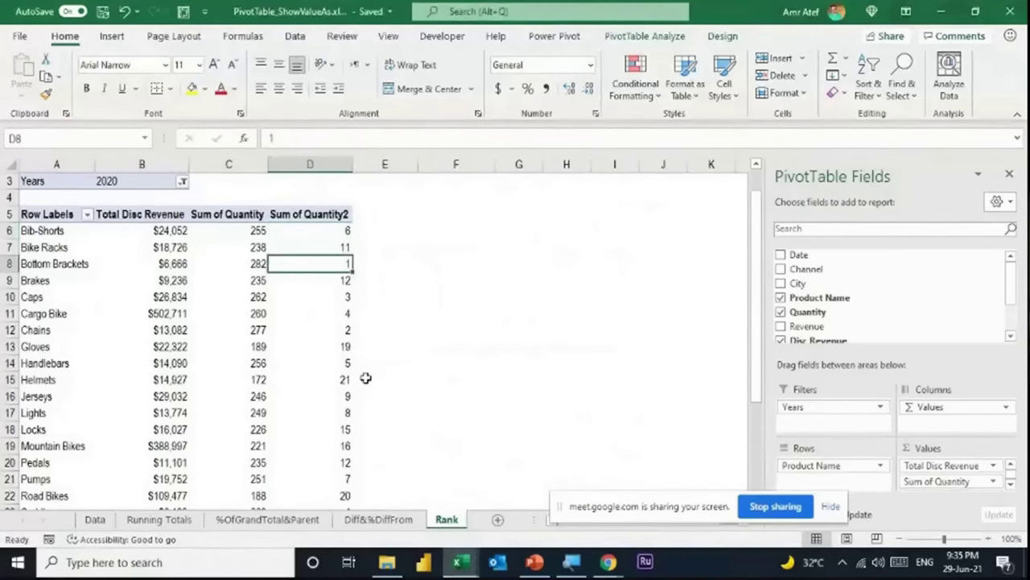
left_click(264, 262)
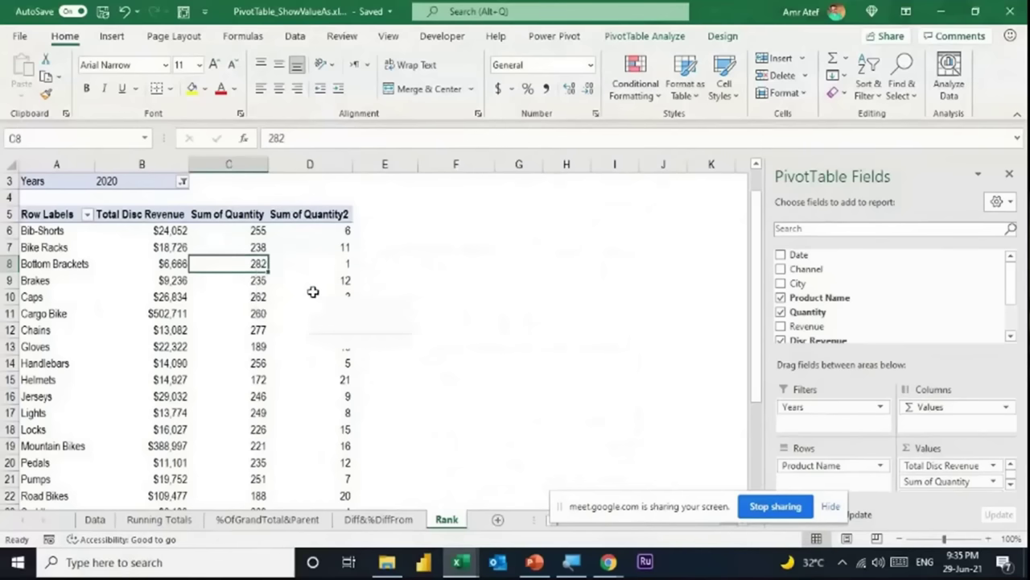
mouse_move(313, 292)
scroll(313, 291, "down", 1)
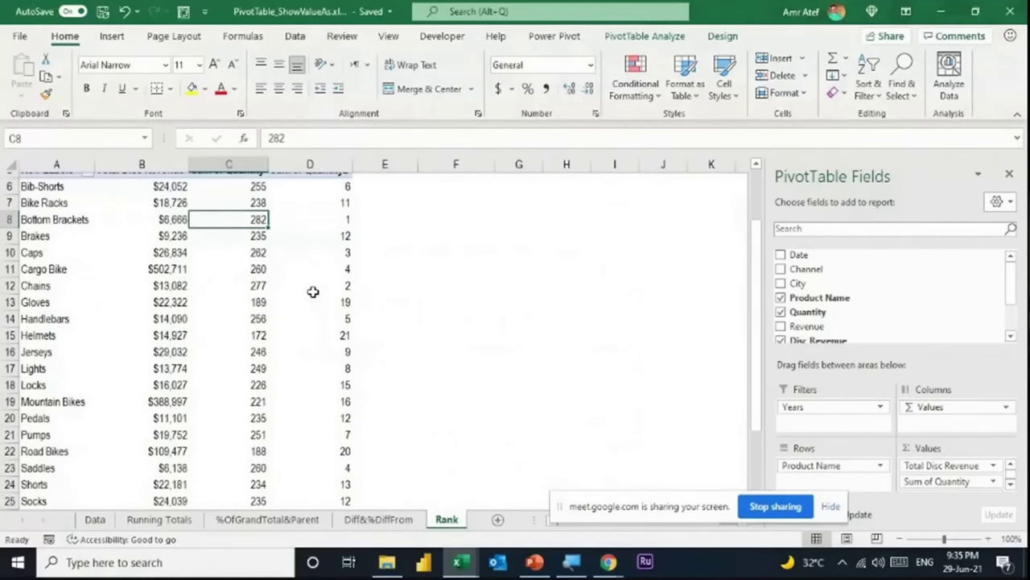
scroll(312, 292, "down", 2)
scroll(316, 296, "up", 4)
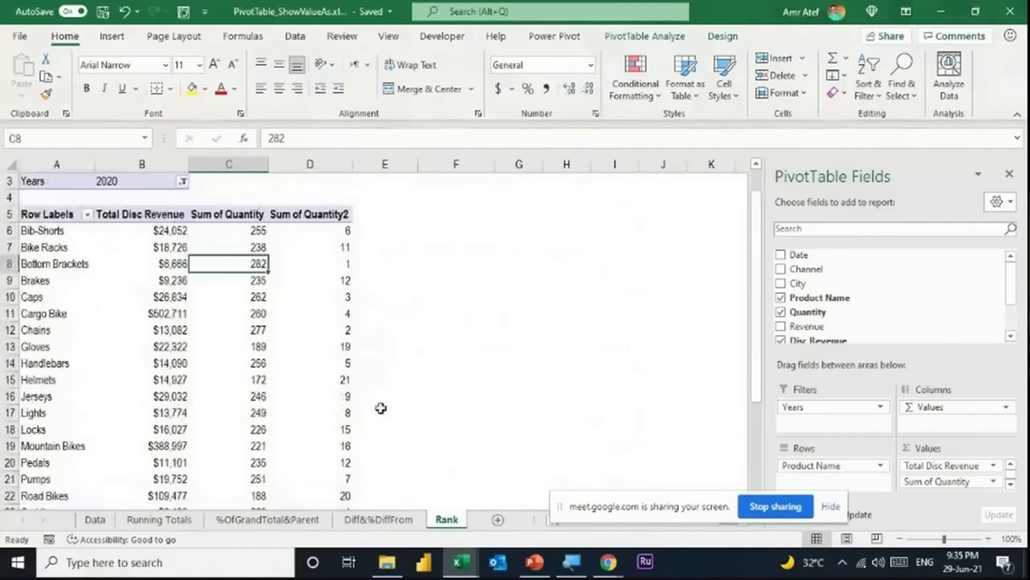
scroll(380, 407, "down", 4)
scroll(380, 407, "down", 1)
scroll(379, 407, "up", 3)
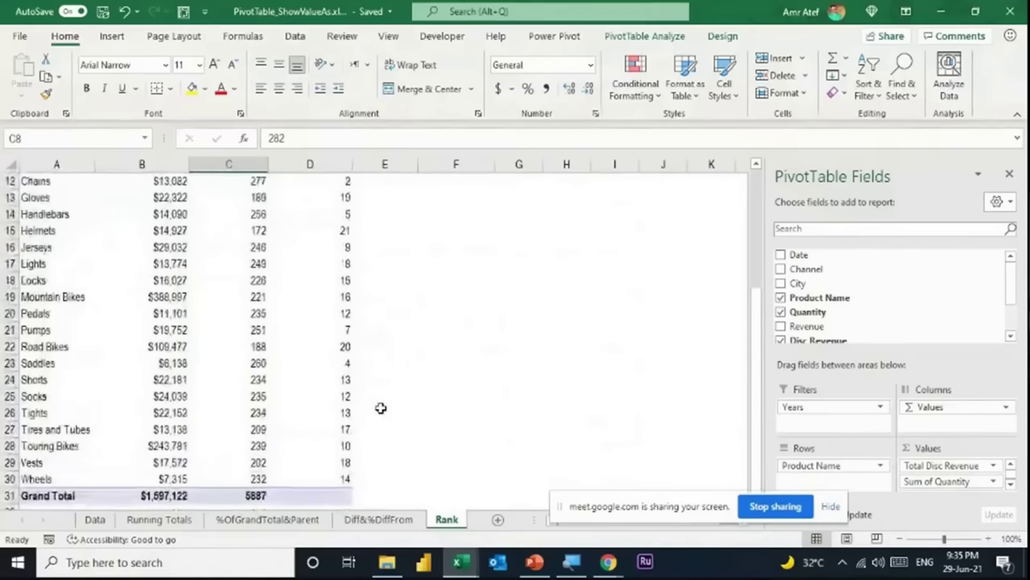
scroll(380, 407, "up", 2)
scroll(379, 408, "down", 2)
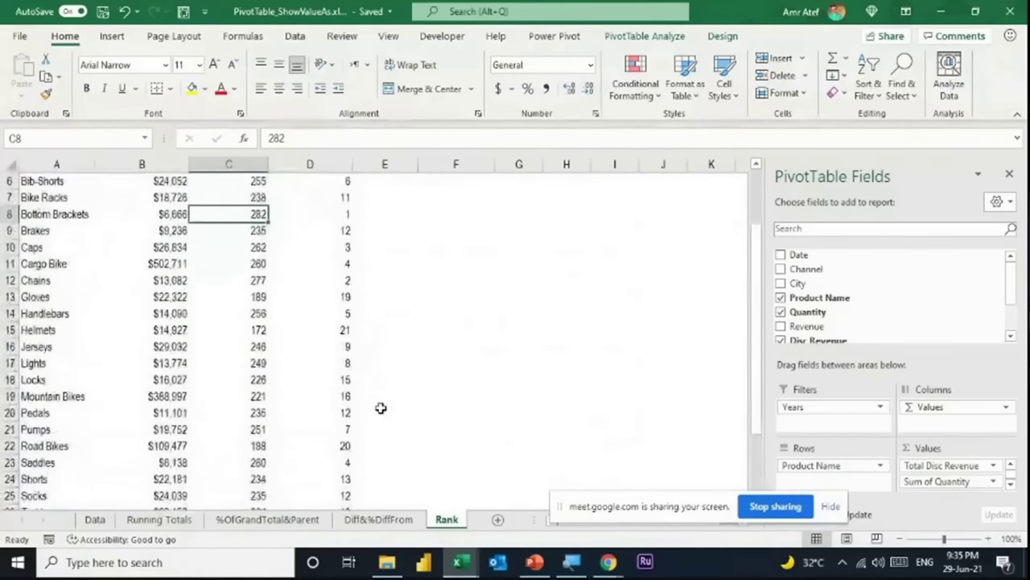
scroll(381, 408, "down", 2)
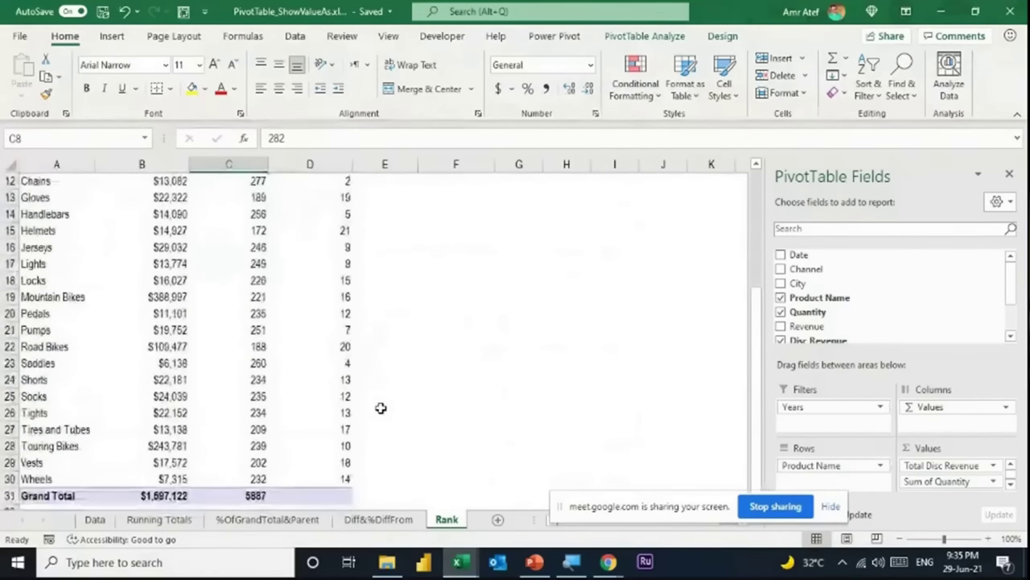
Sort the PivotTable's products in ascending order of their quantity rank in column D.
scroll(380, 408, "up", 1)
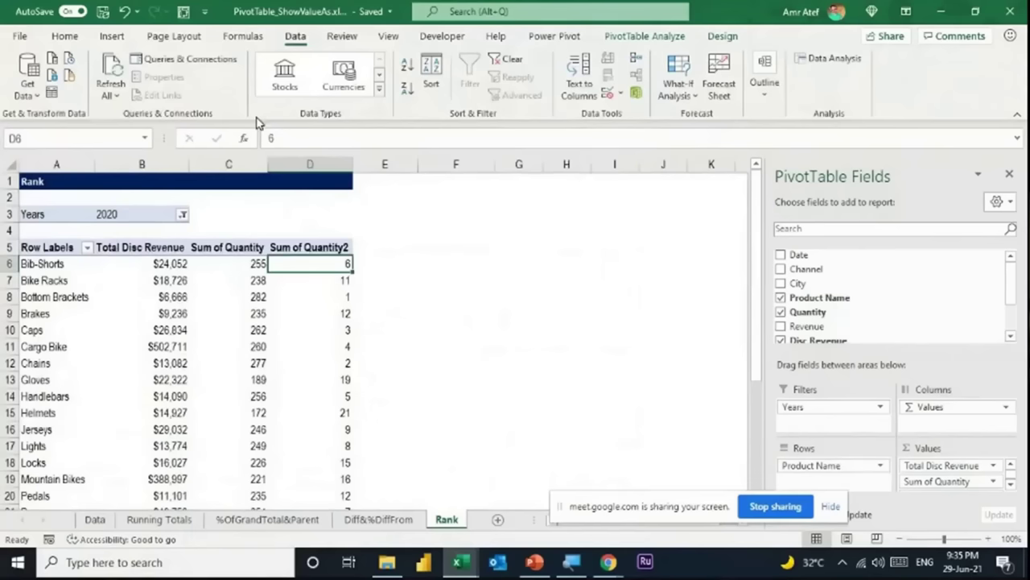
left_click(405, 69)
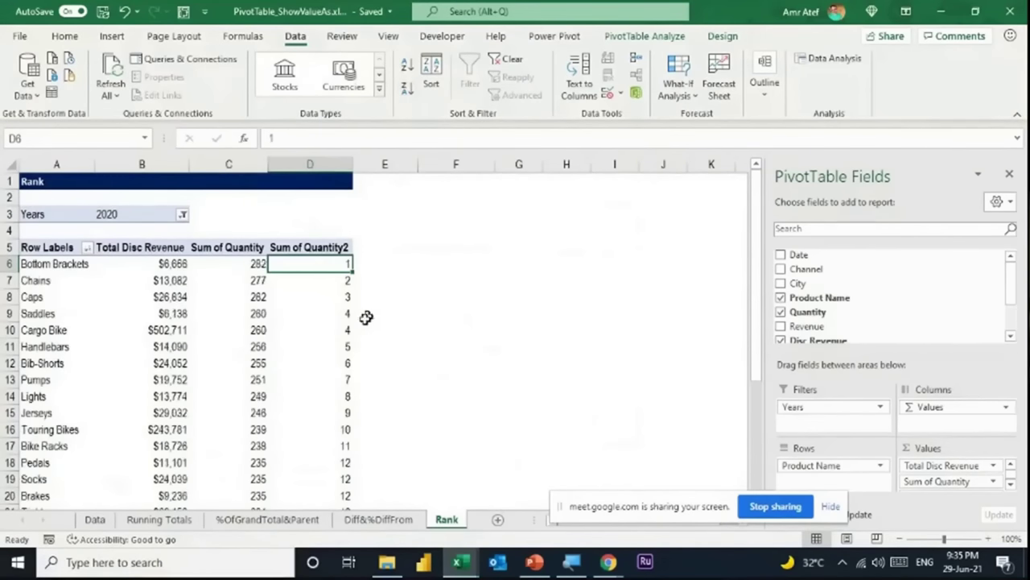
scroll(359, 322, "down", 5)
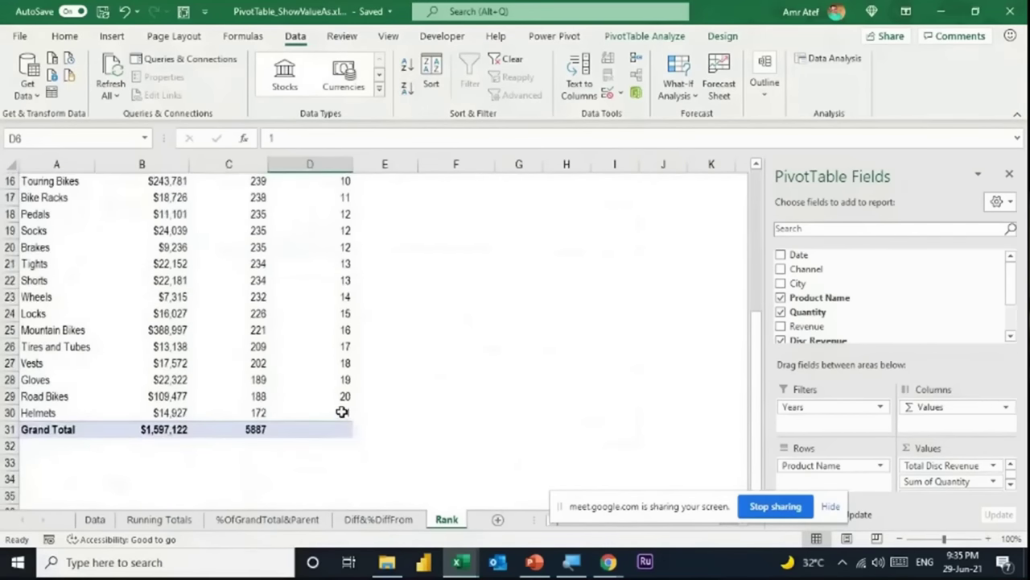
Check the quantity ranks in column D and review the Show Values As options for the Sum of Quantity2 column.
left_click(342, 411)
scroll(389, 401, "up", 4)
left_click(322, 214)
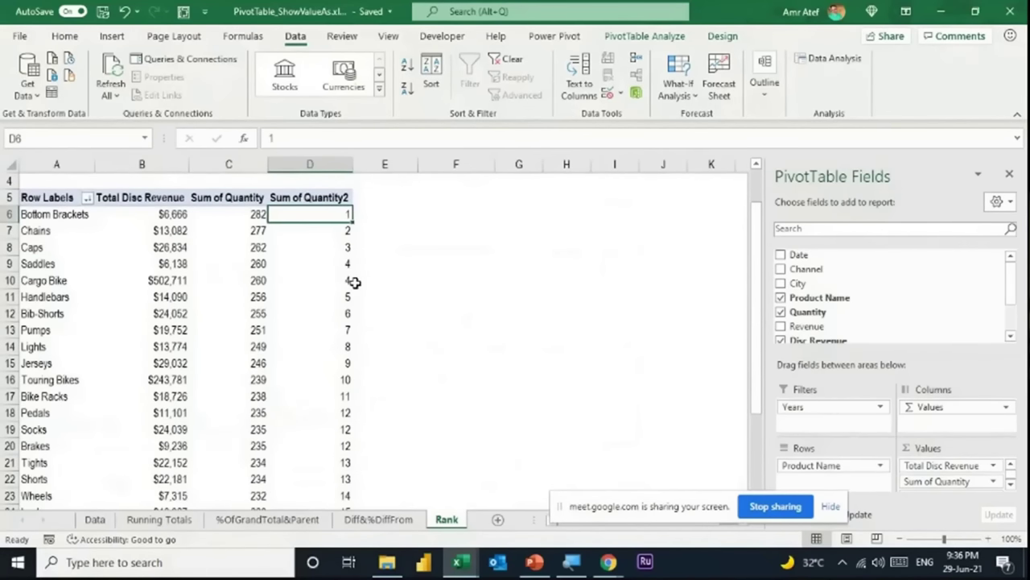
right_click(334, 253)
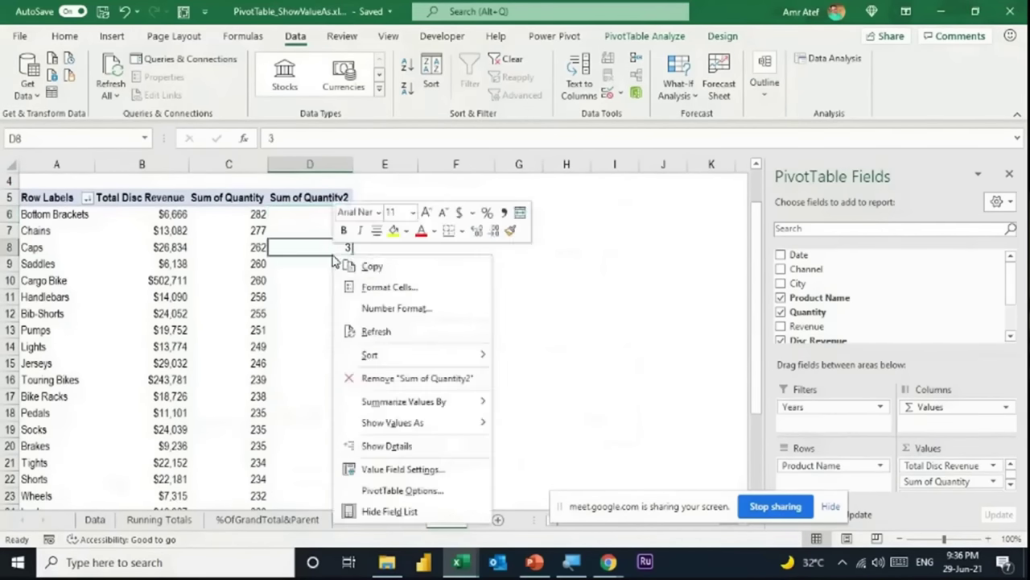
mouse_move(383, 431)
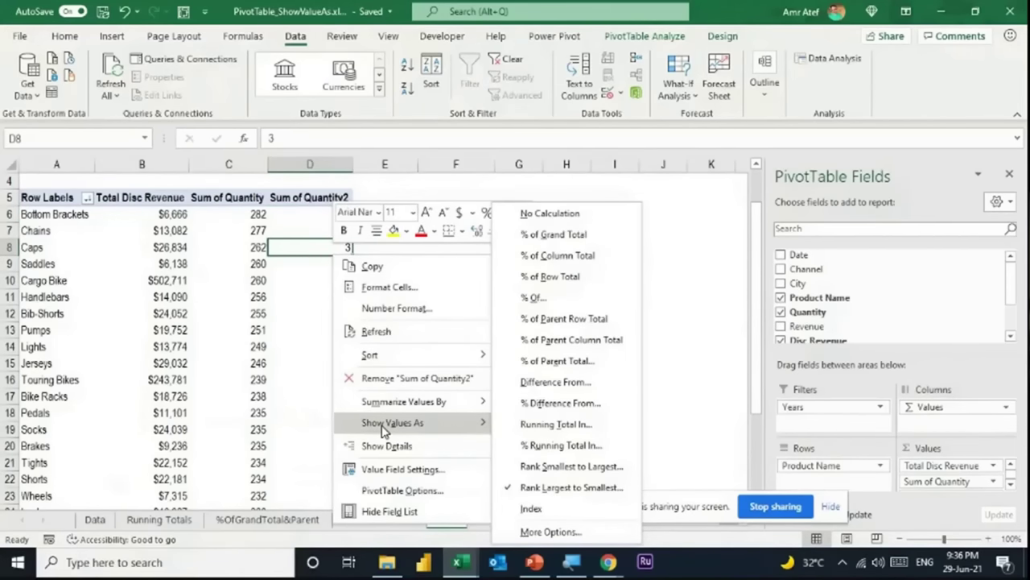
key("Escape")
scroll(265, 319, "up", 1)
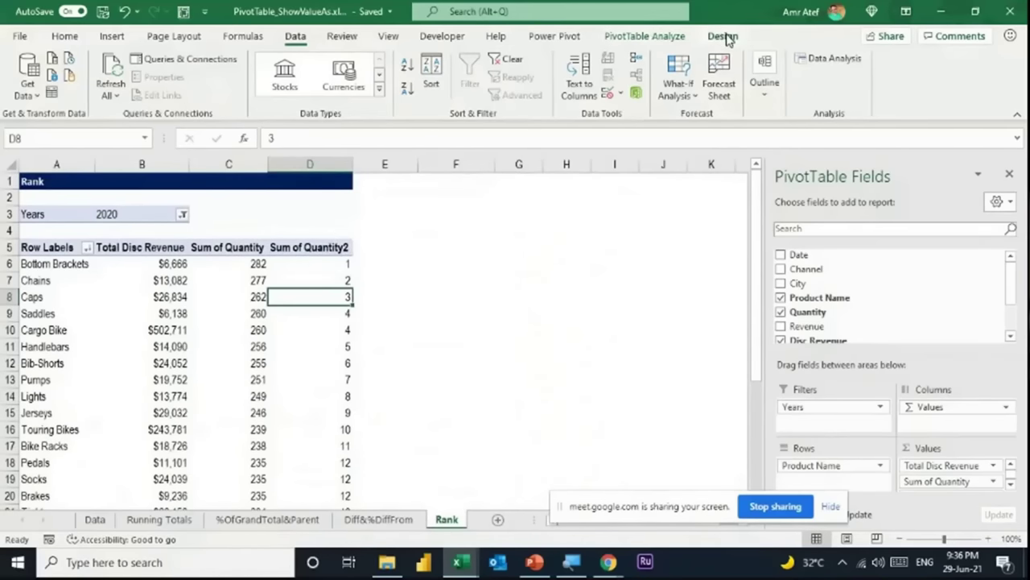
Browse the PivotTable style gallery and preview Light and Medium styles on the Rank sheet's PivotTable.
left_click(725, 37)
left_click(734, 91)
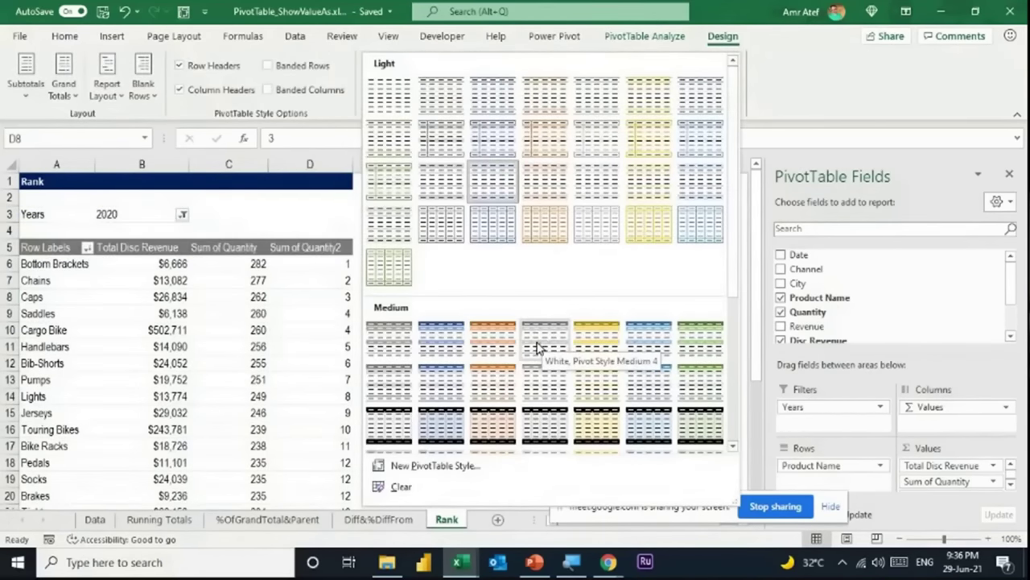
scroll(539, 346, "down", 3)
left_click(193, 338)
left_click(191, 348)
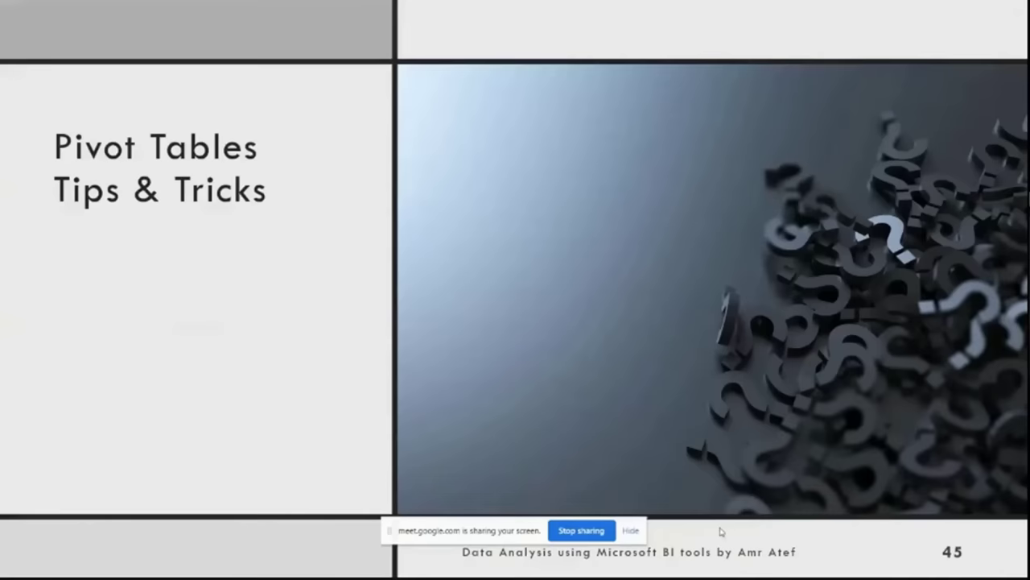
key("Right")
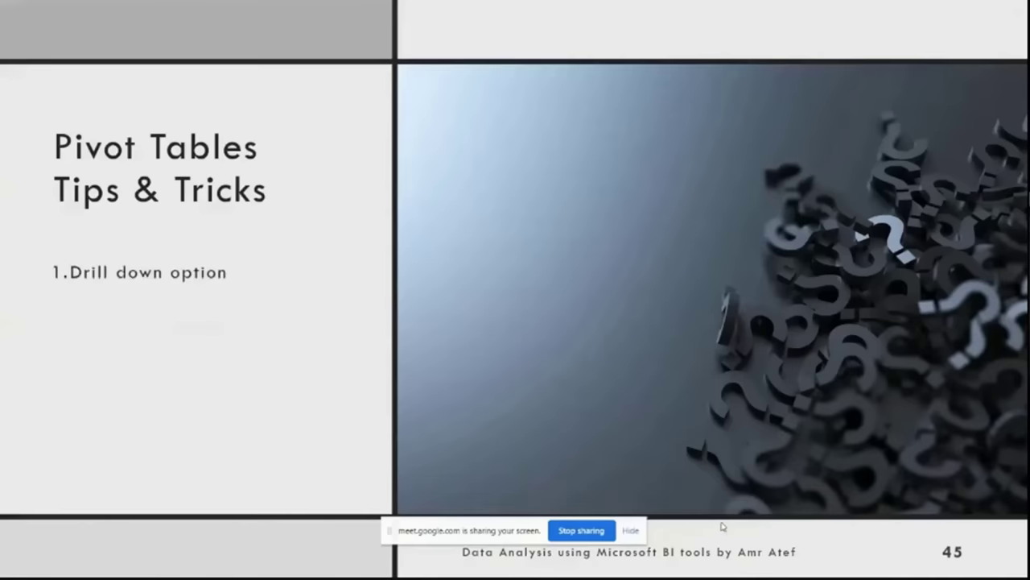
key("Right")
key("Right")
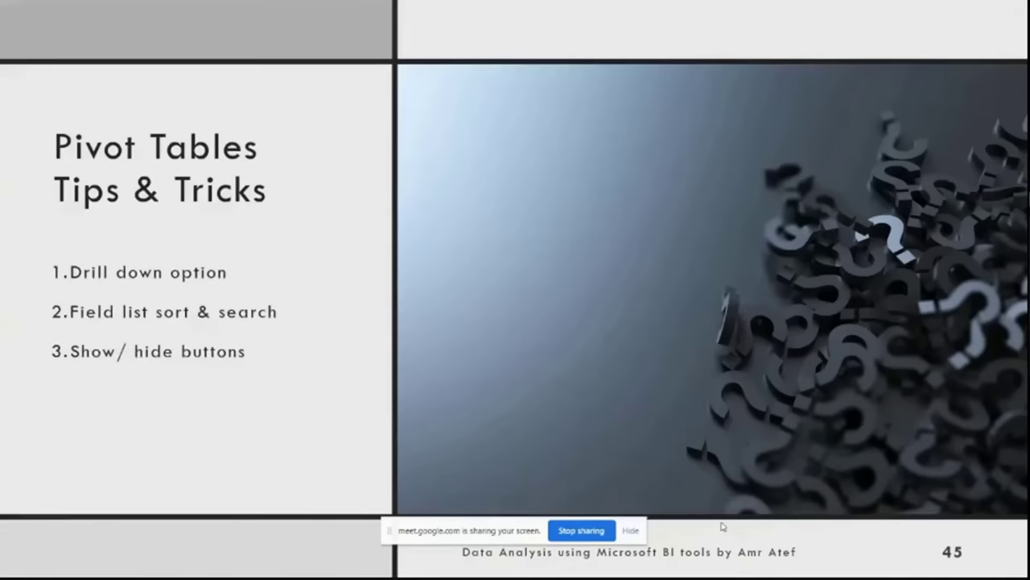
key("Right")
key("Left")
key("Right")
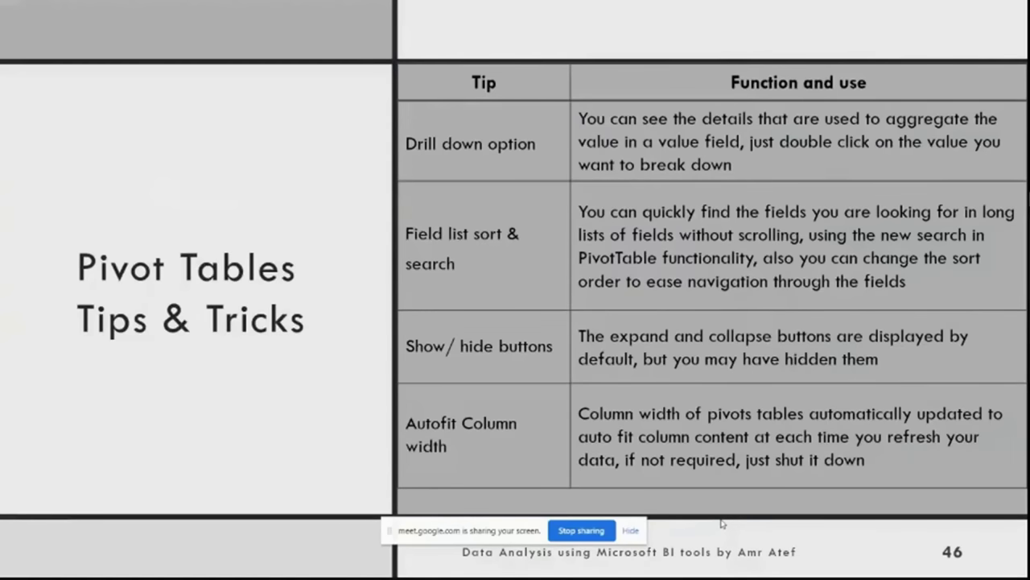
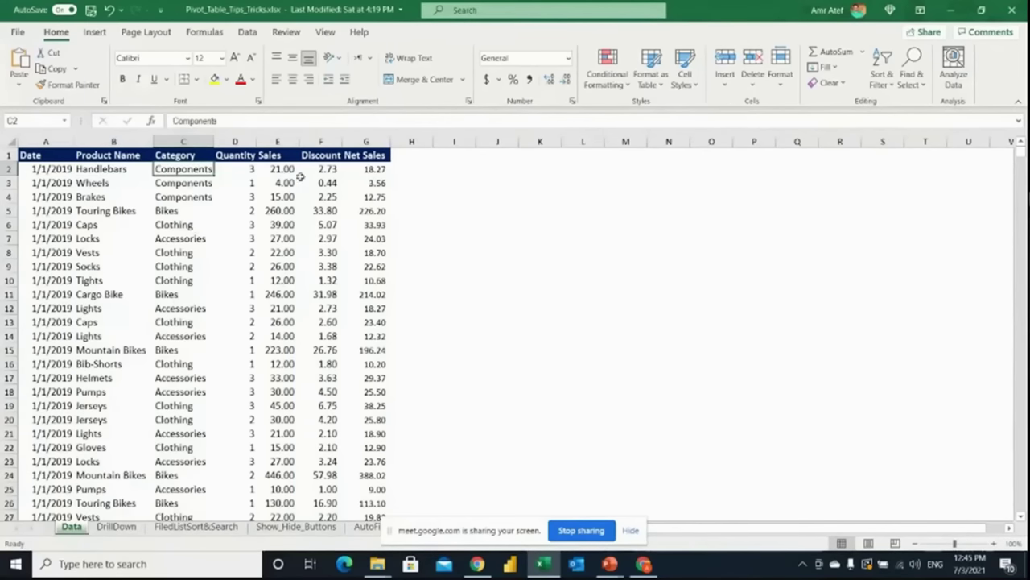
Review the Discount and Net Sales columns on the Data sheet and open the DrillDown sheet.
left_click(328, 183)
left_click(371, 184)
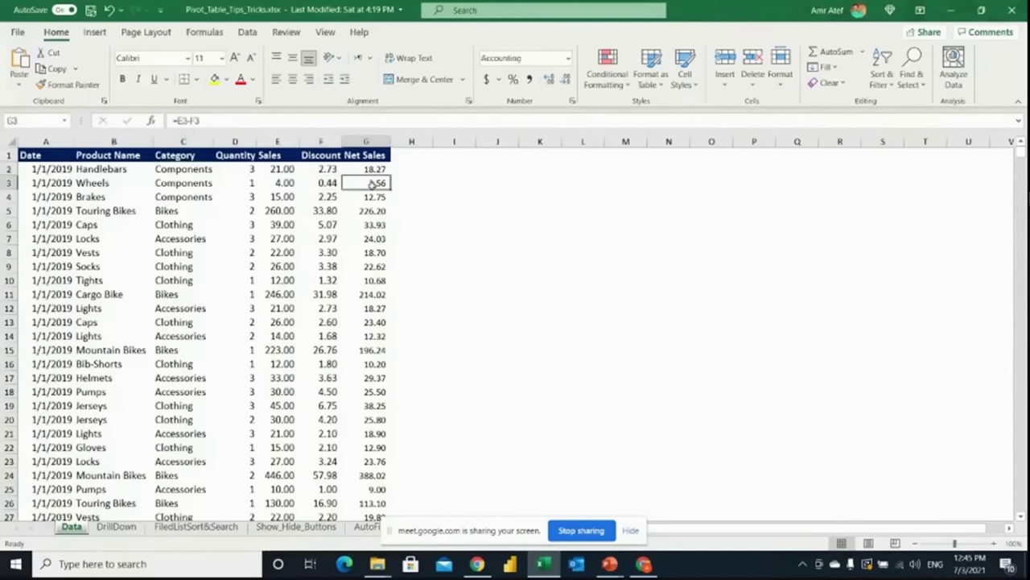
left_click(116, 528)
mouse_move(259, 333)
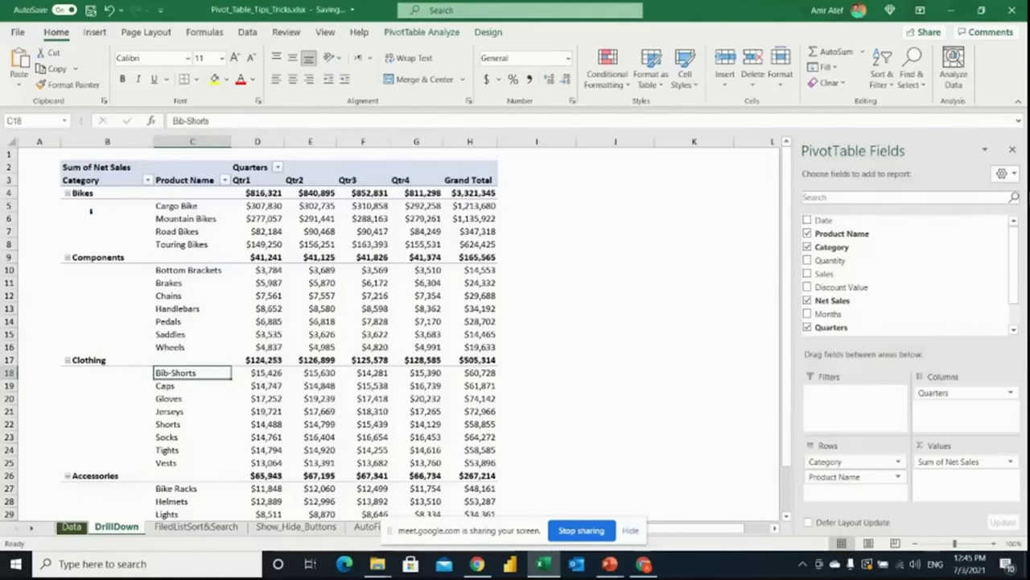
Examine the Bikes category and its products, including Cargo, Mountain and Road Bikes, in the DrillDown PivotTable.
left_click(65, 193)
left_click(165, 208)
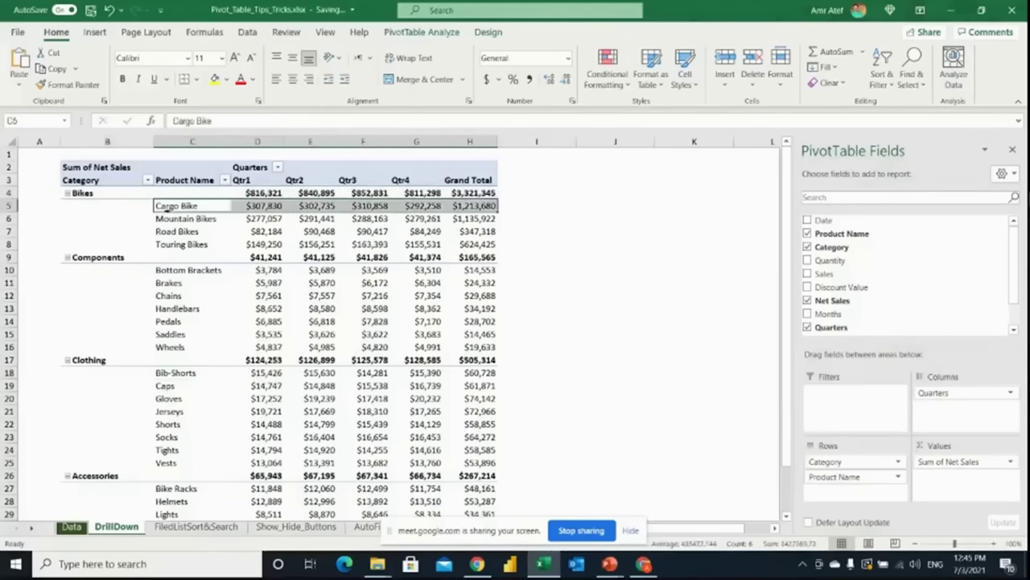
left_click(183, 220)
left_click(185, 232)
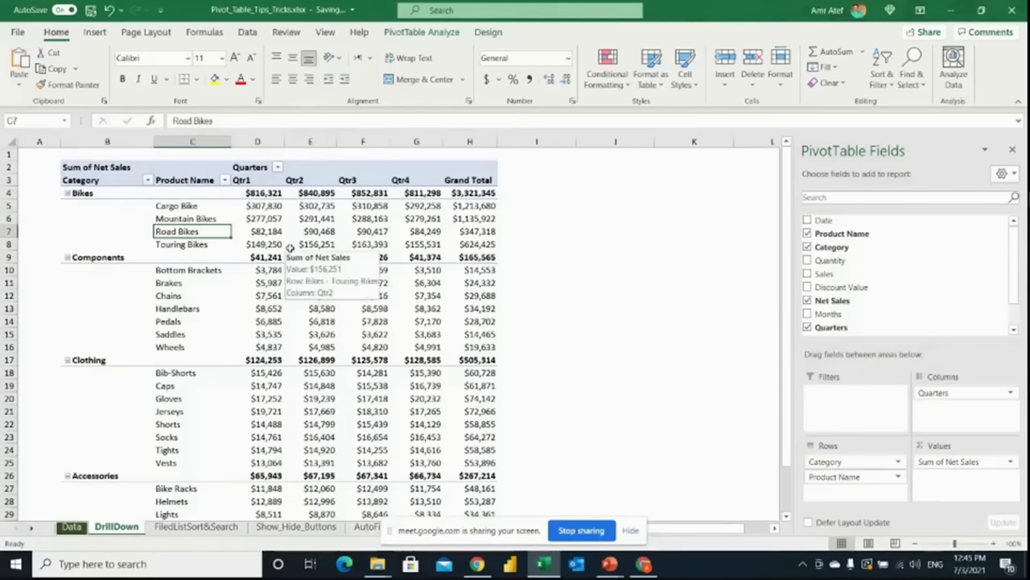
left_click(105, 193)
left_click(186, 232)
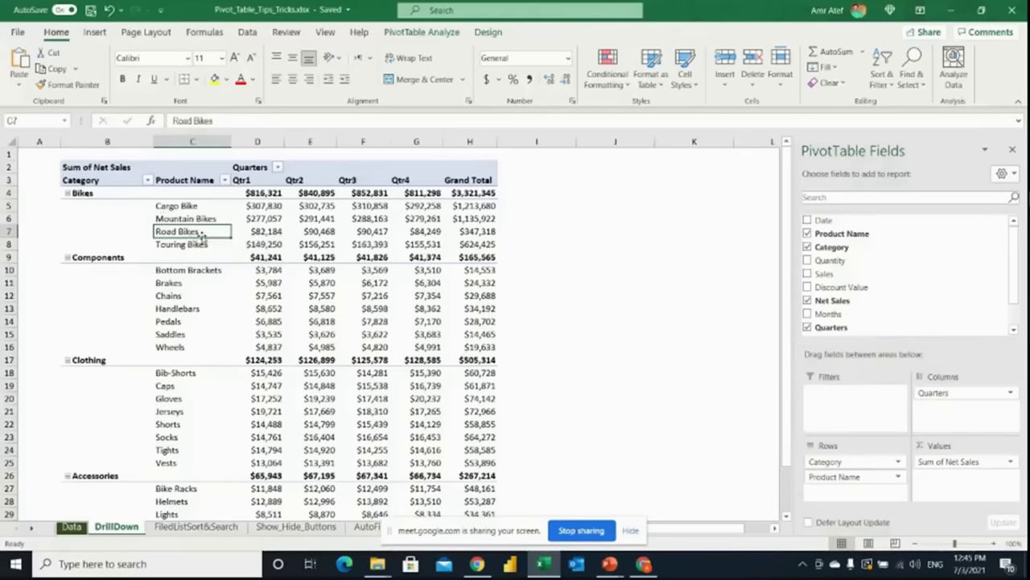
Drill down into the Road Bikes net sales value for Qtr4 and autofit the Date column of the resulting detail sheet.
left_click(261, 232)
left_click(324, 231)
left_click(371, 232)
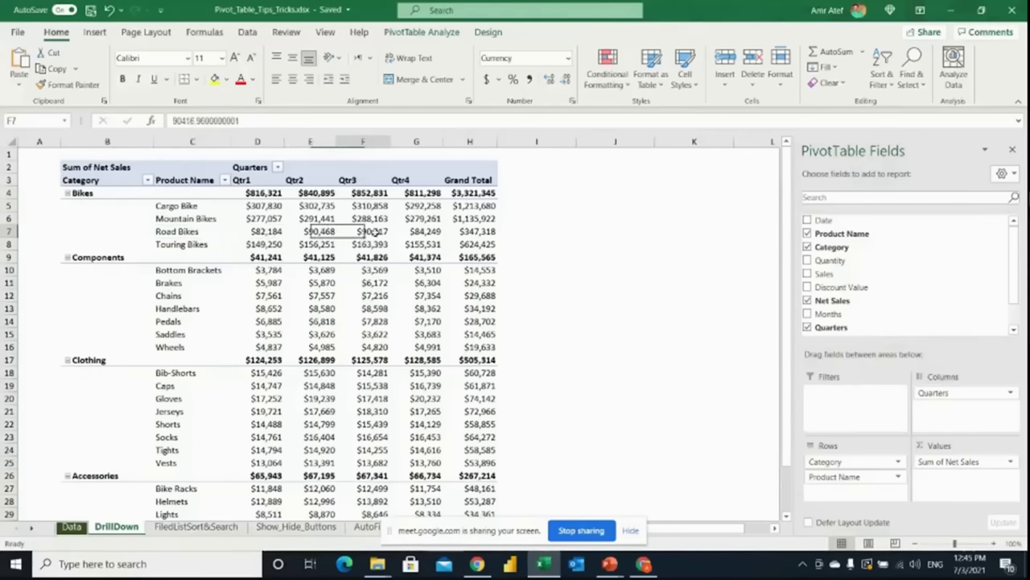
left_click(427, 233)
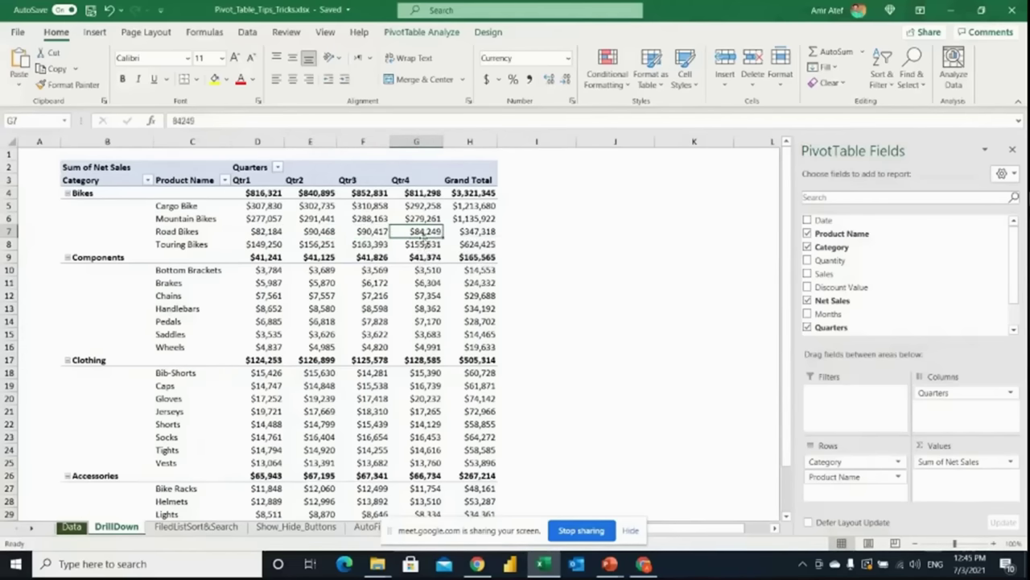
mouse_move(423, 231)
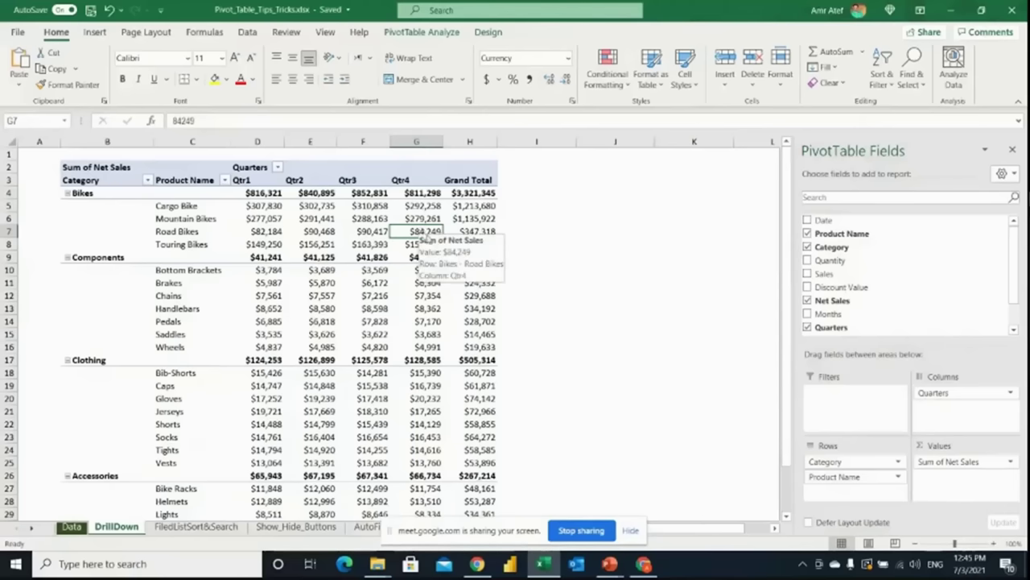
double_click(420, 233)
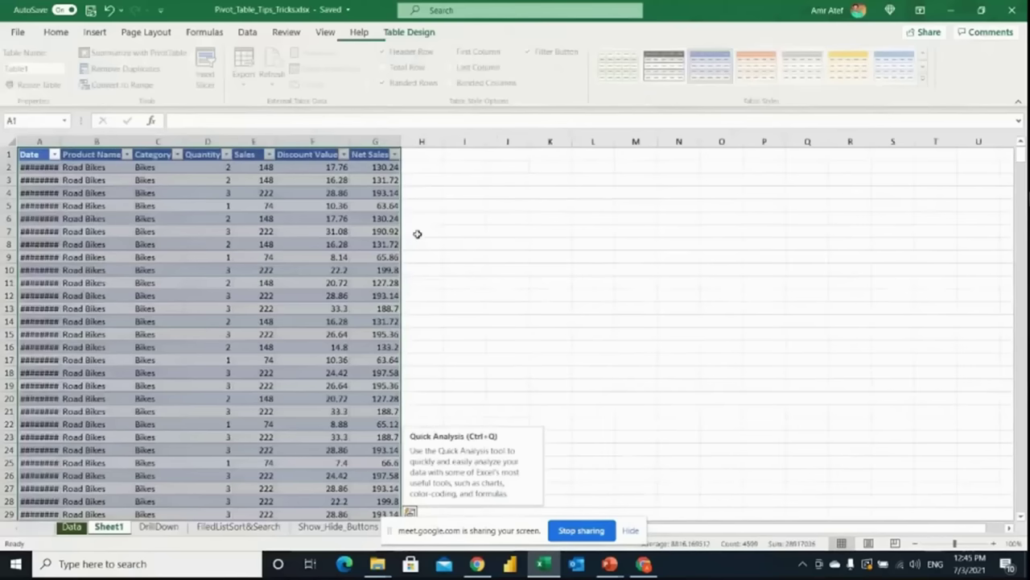
double_click(62, 141)
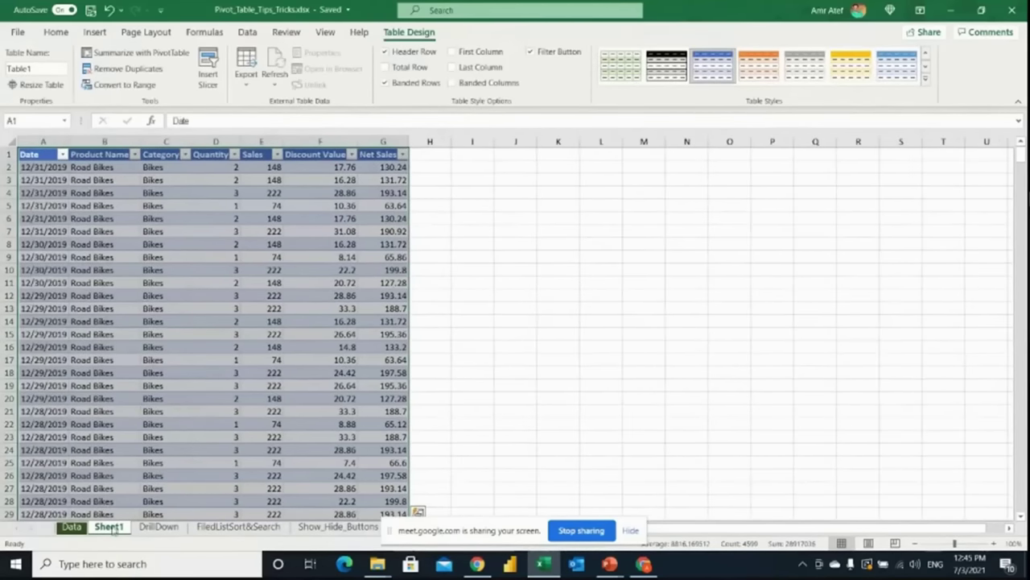
Check the detail table's records and the Product Name, Category and Date filter lists for the products and months included.
left_click(362, 219)
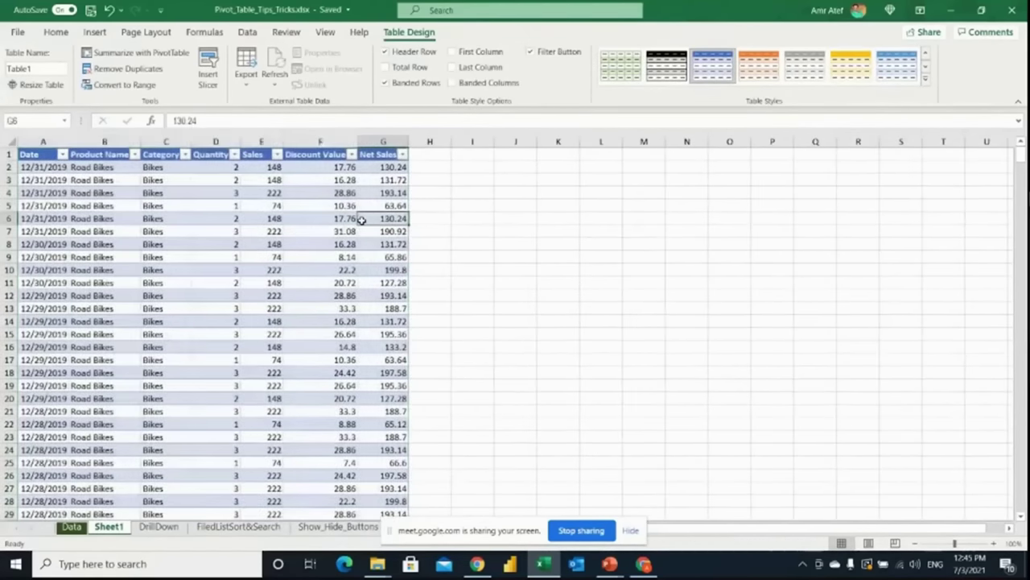
scroll(363, 220, "down", 4)
scroll(362, 220, "up", 4)
left_click(133, 167)
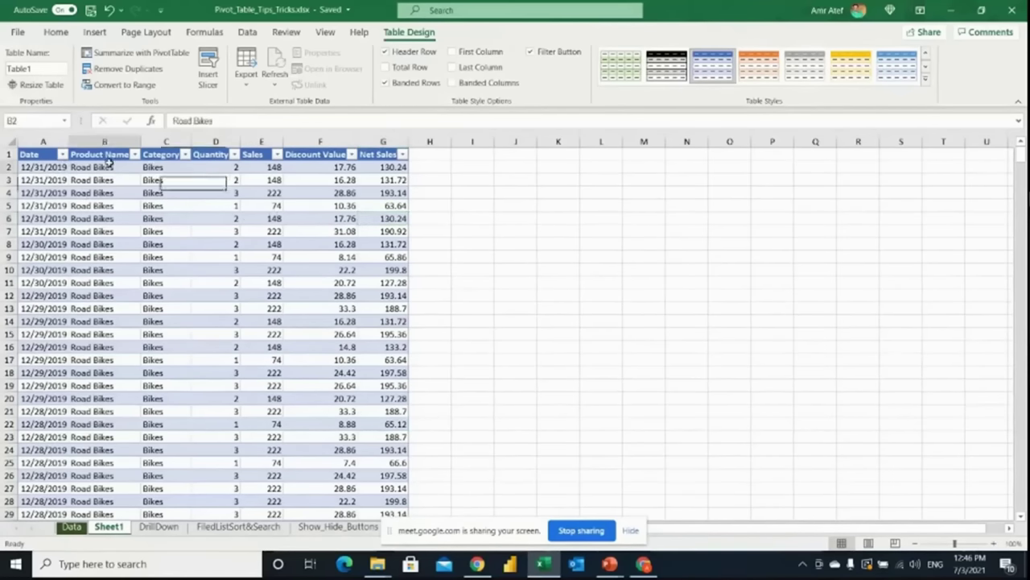
left_click(135, 153)
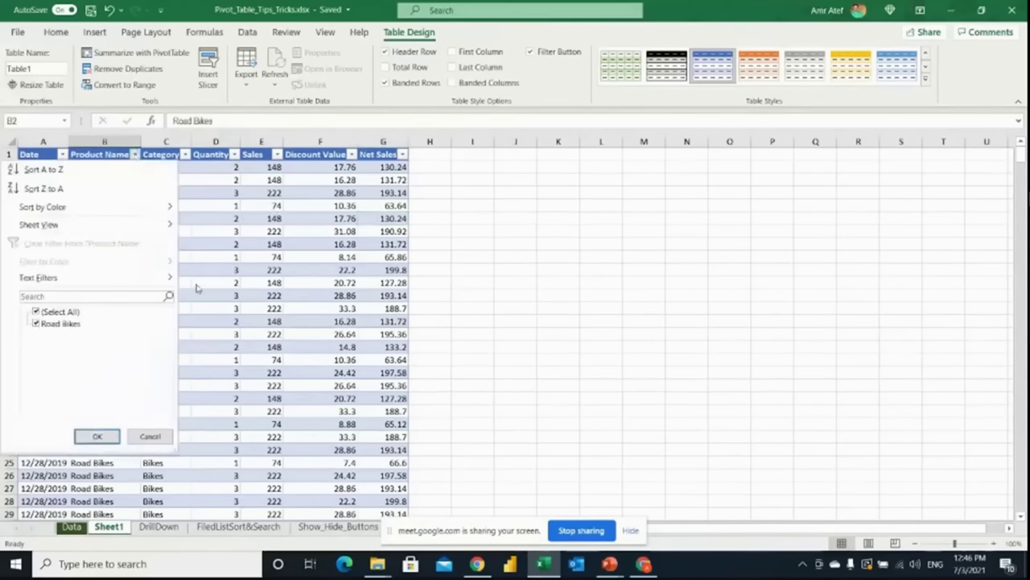
left_click(186, 154)
left_click(185, 154)
left_click(220, 262)
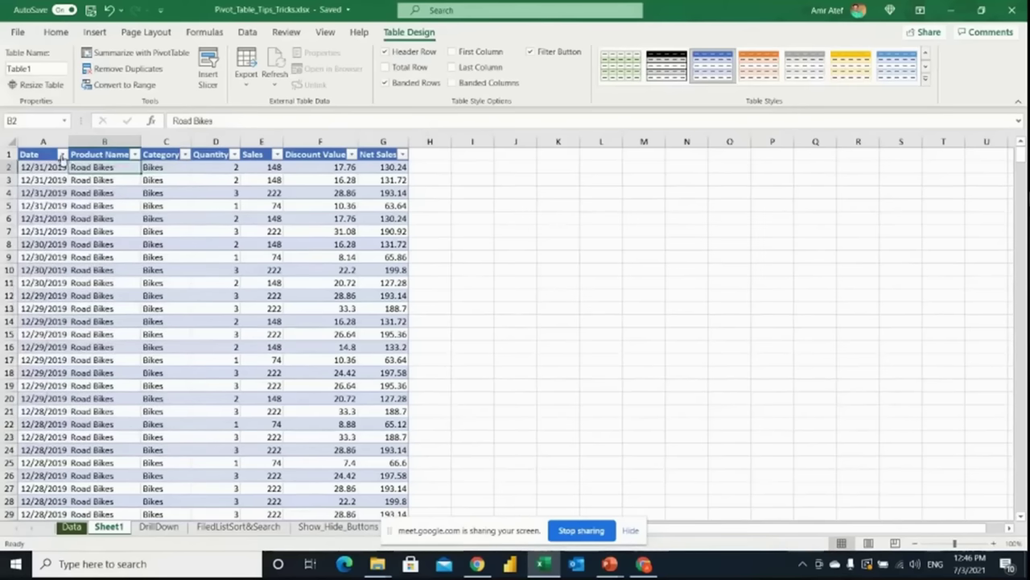
left_click(62, 153)
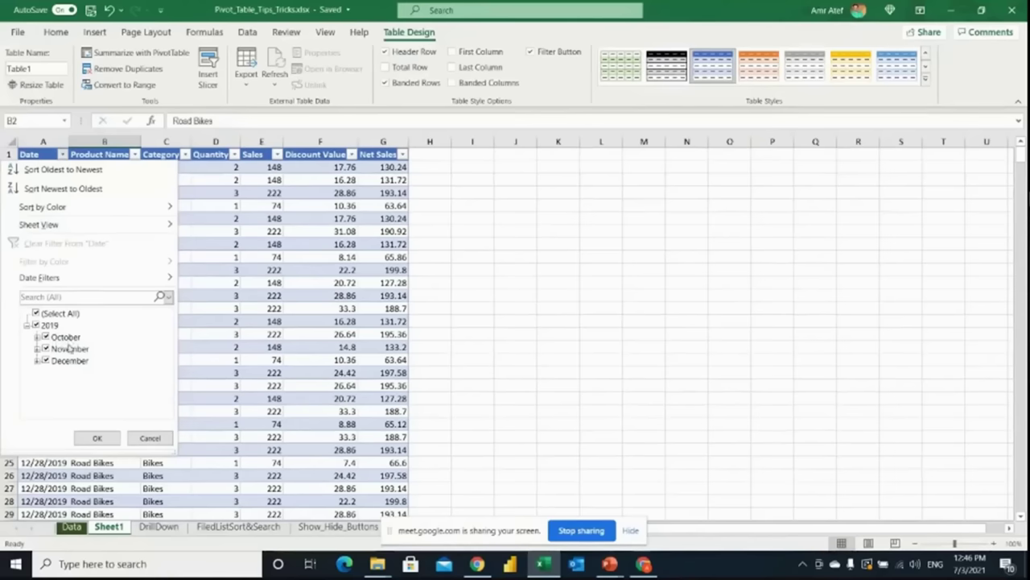
left_click(248, 289)
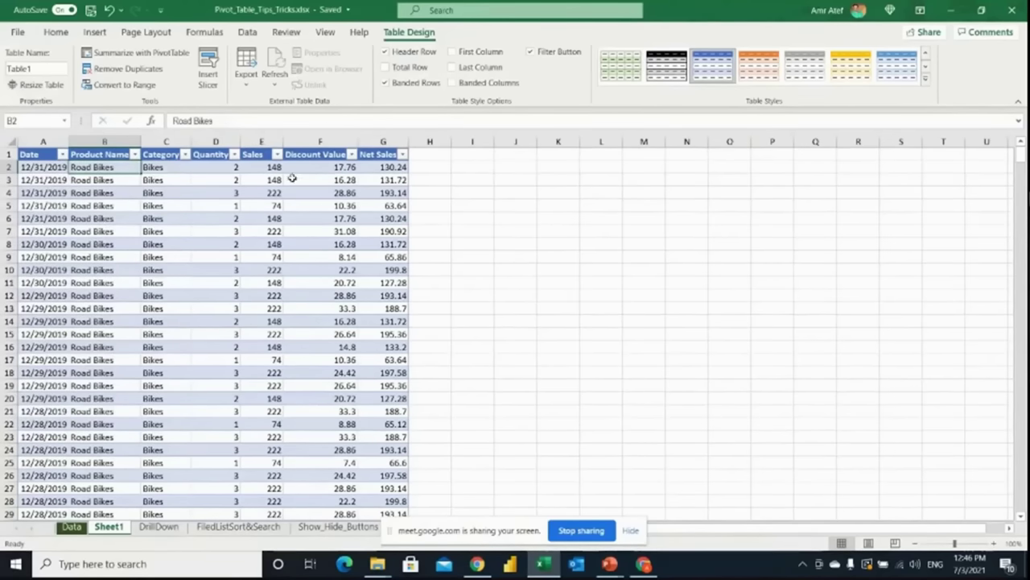
Inspect the Sales, Discount Value and Net Sales figures of the detail table from the first record to the last row.
left_click_drag(272, 166, 291, 180)
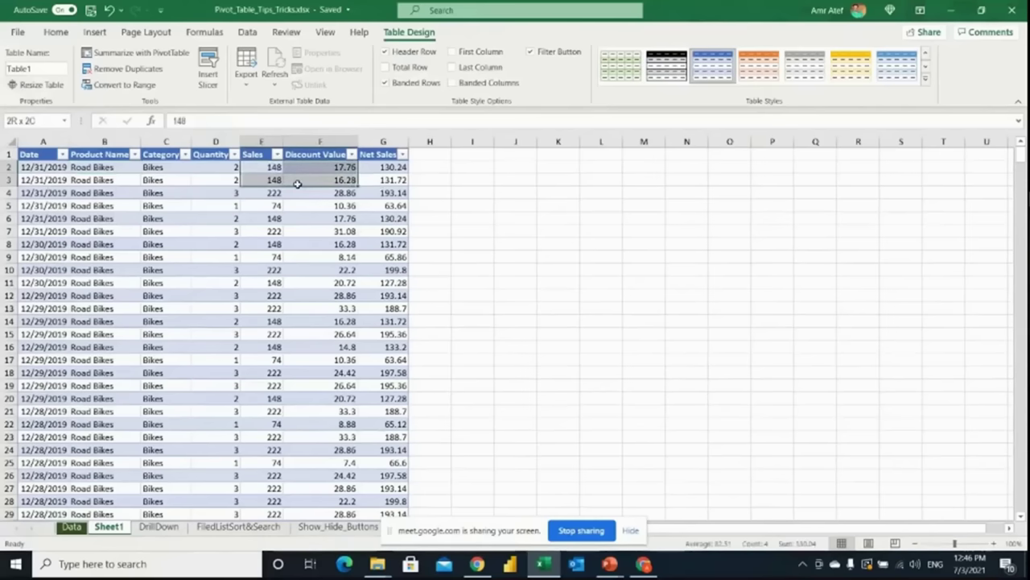
left_click(271, 167)
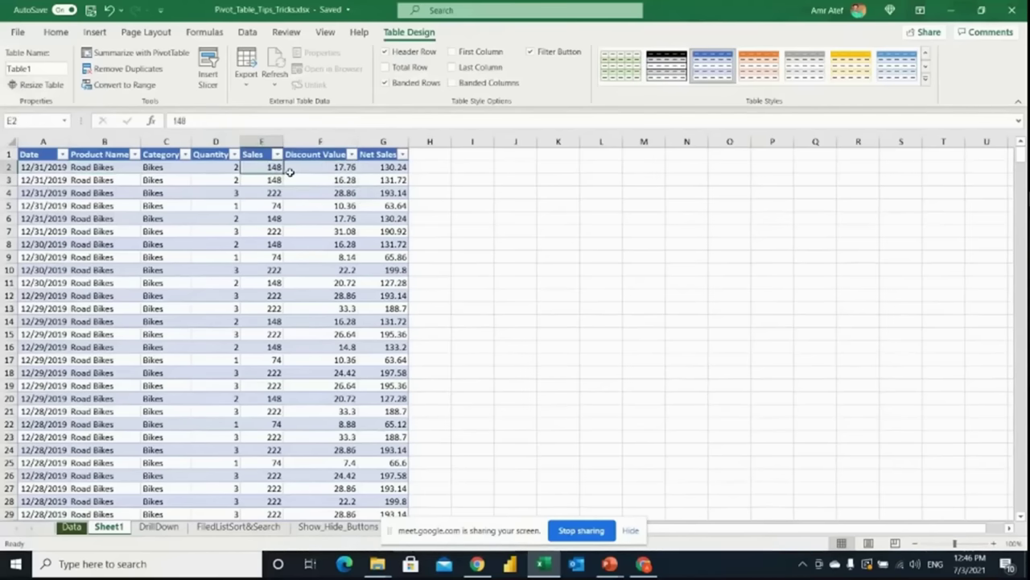
key("Left")
key("Right")
key("Right")
key("Right")
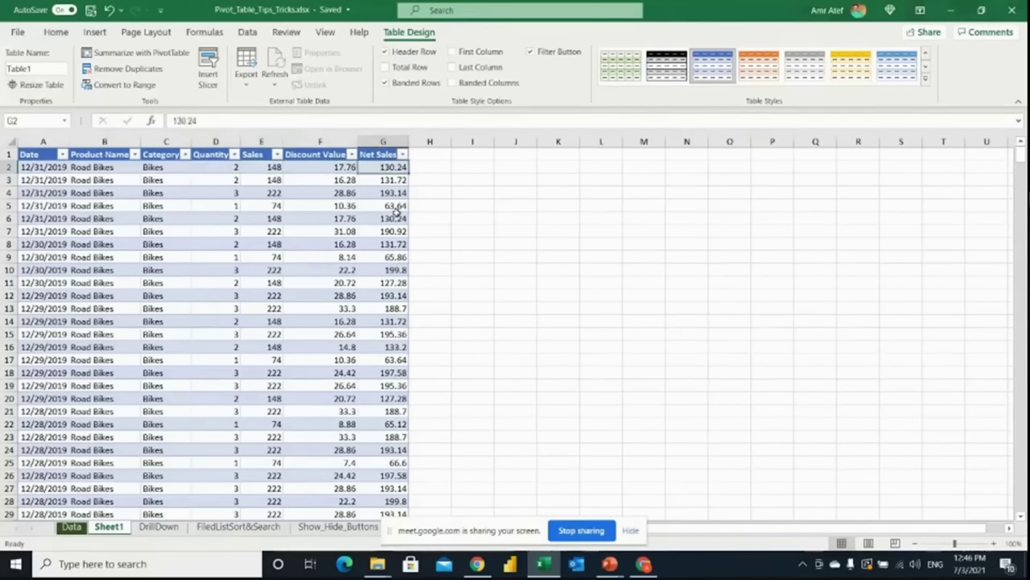
key("ctrl+Down")
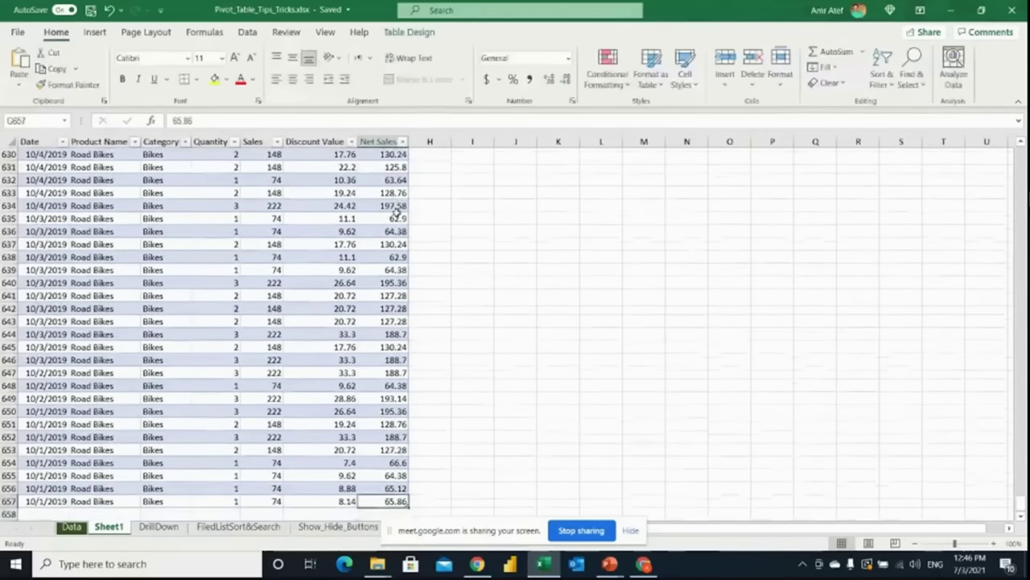
key("Up")
key("Up")
key("Up")
key("ctrl+Up")
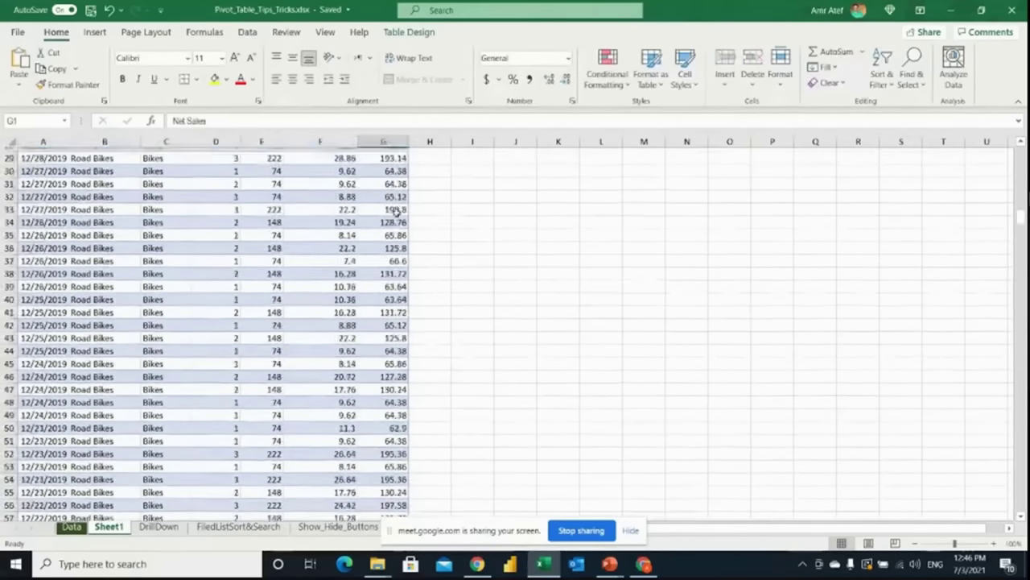
key("Down")
key("Down")
key("Left")
key("Left")
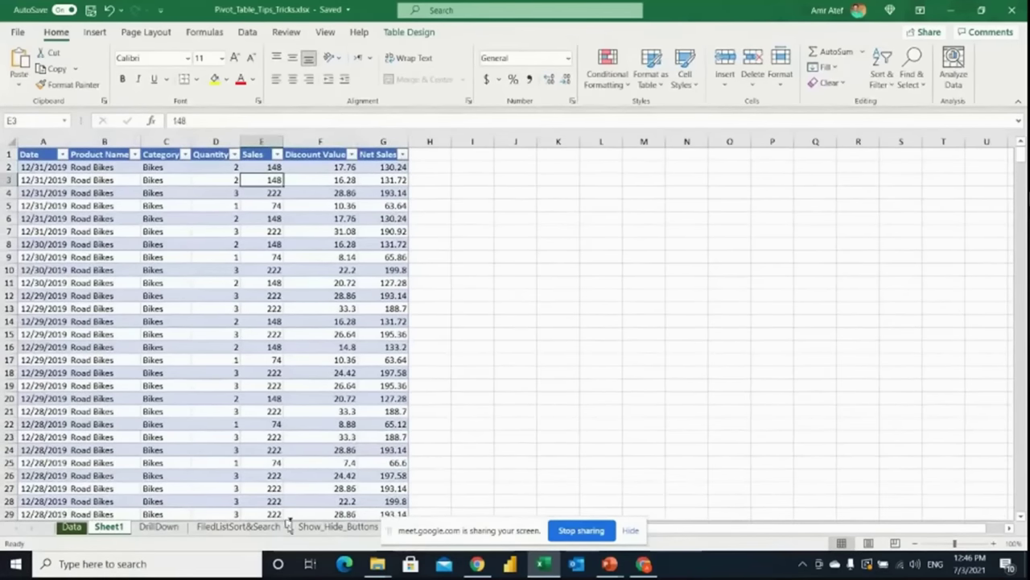
Rename the Road Bikes detail sheet as Q4RoadBikes and place it directly after the FiledListSort&Search sheet.
left_click_drag(289, 523, 290, 525)
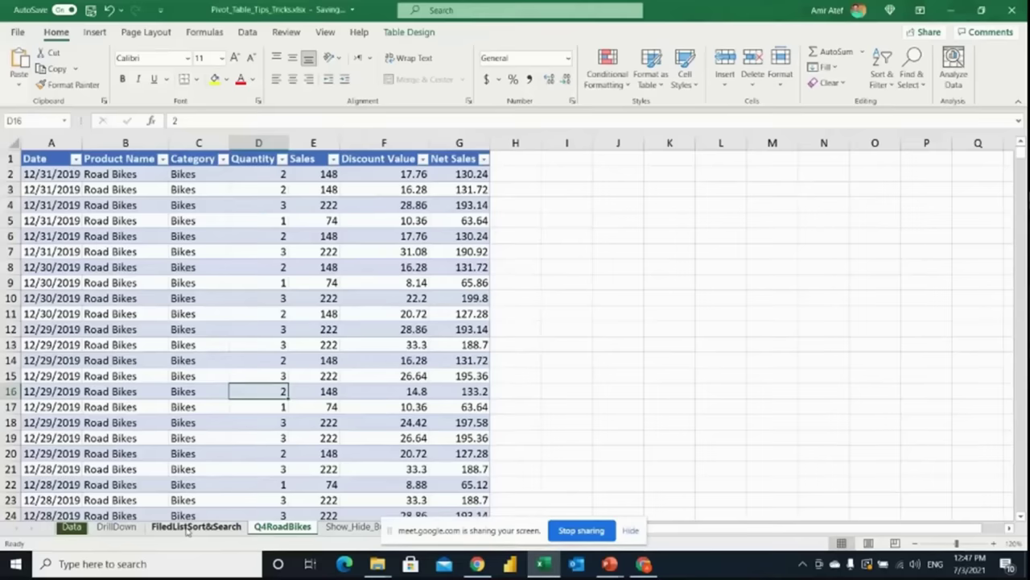
Create a PivotTable at cell C10 of the FiledListSort&Search sheet, using the whole table on the Data sheet as its source.
left_click(187, 528)
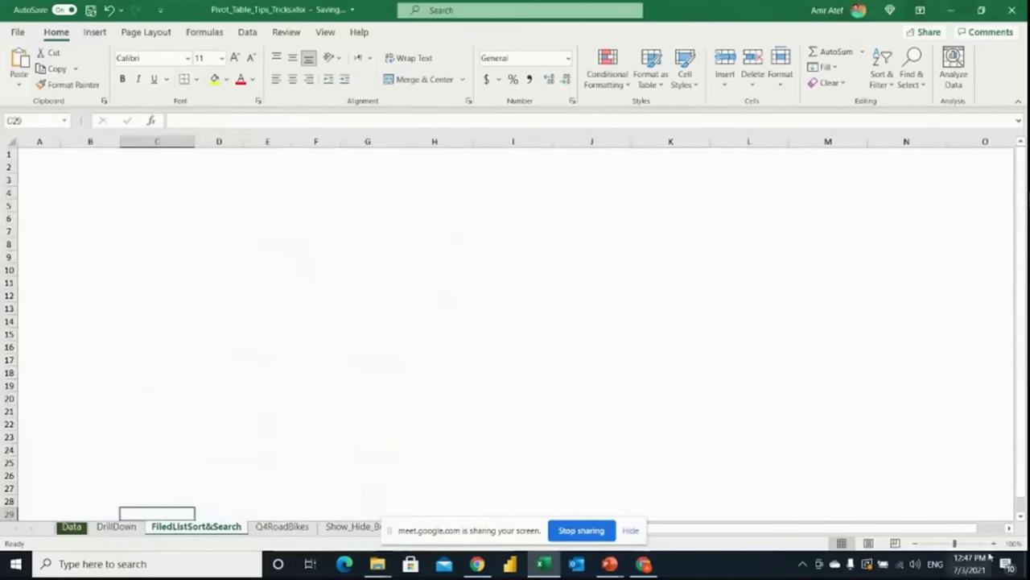
scroll(158, 171, "up", 2, "ctrl")
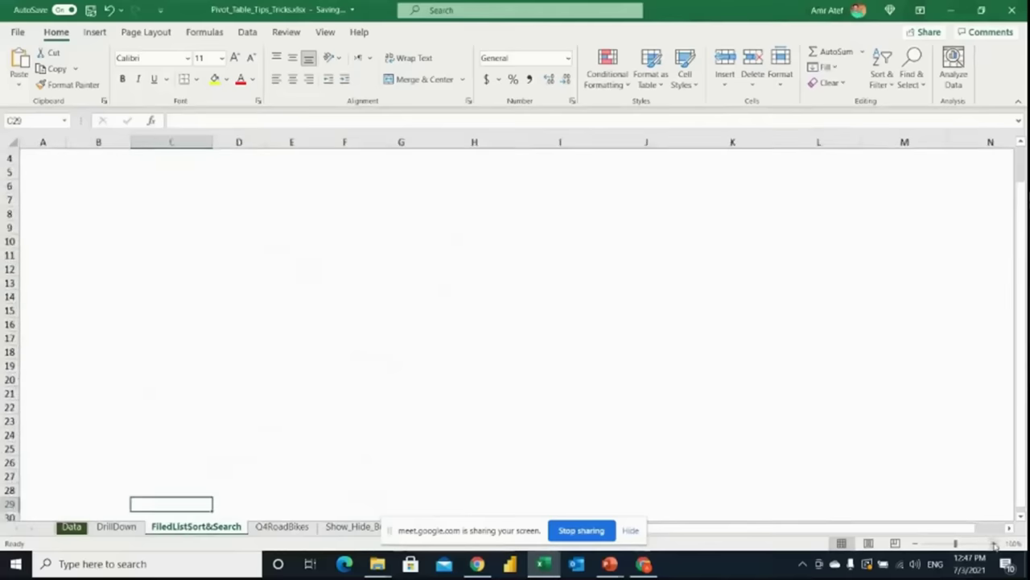
left_click(189, 206)
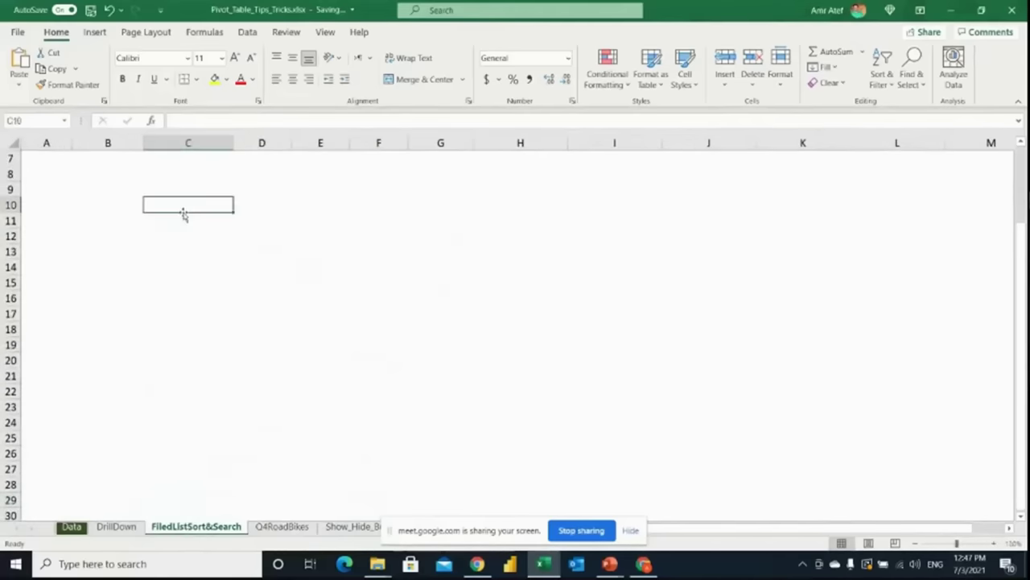
left_click(94, 32)
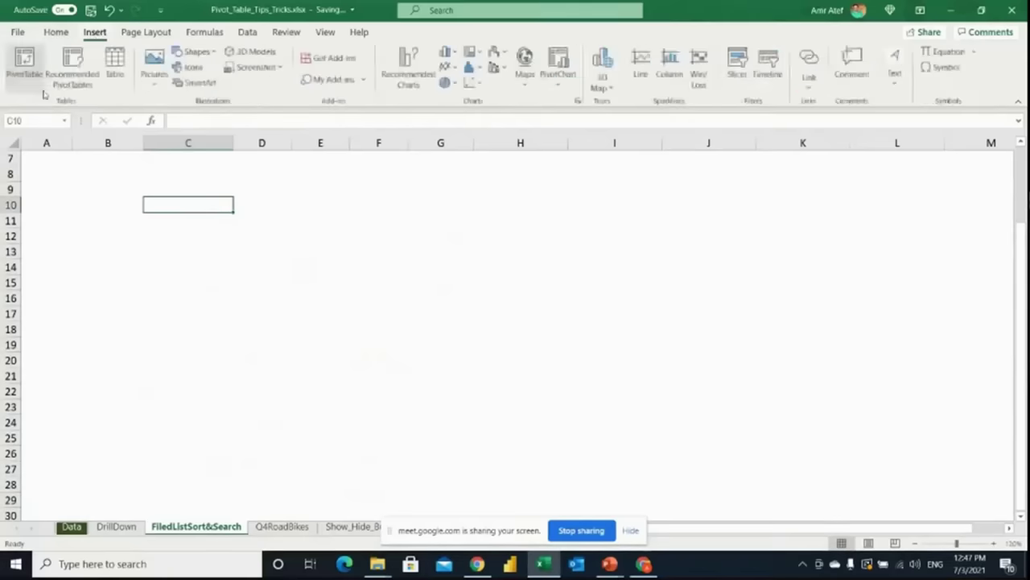
left_click(24, 64)
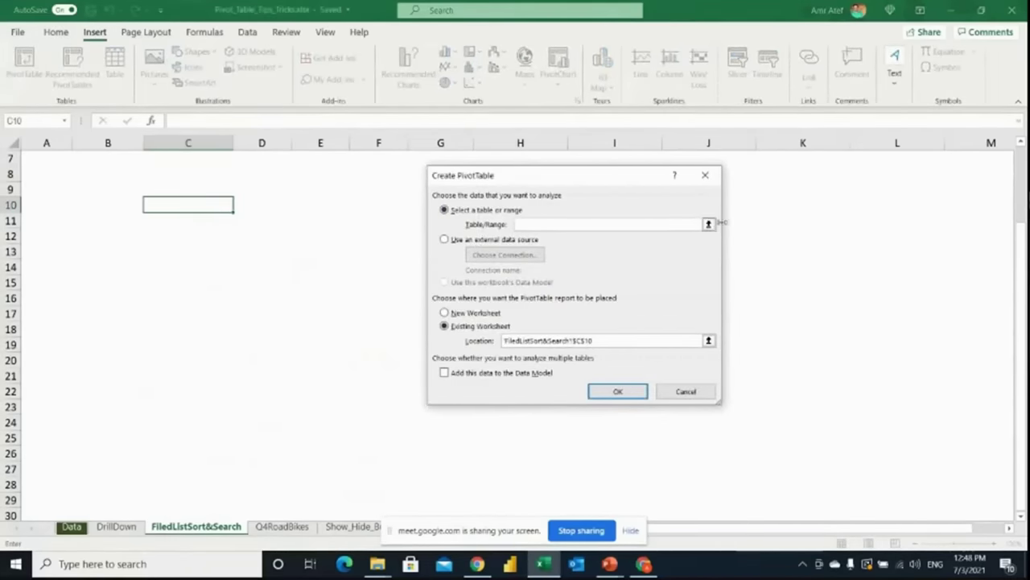
left_click(708, 225)
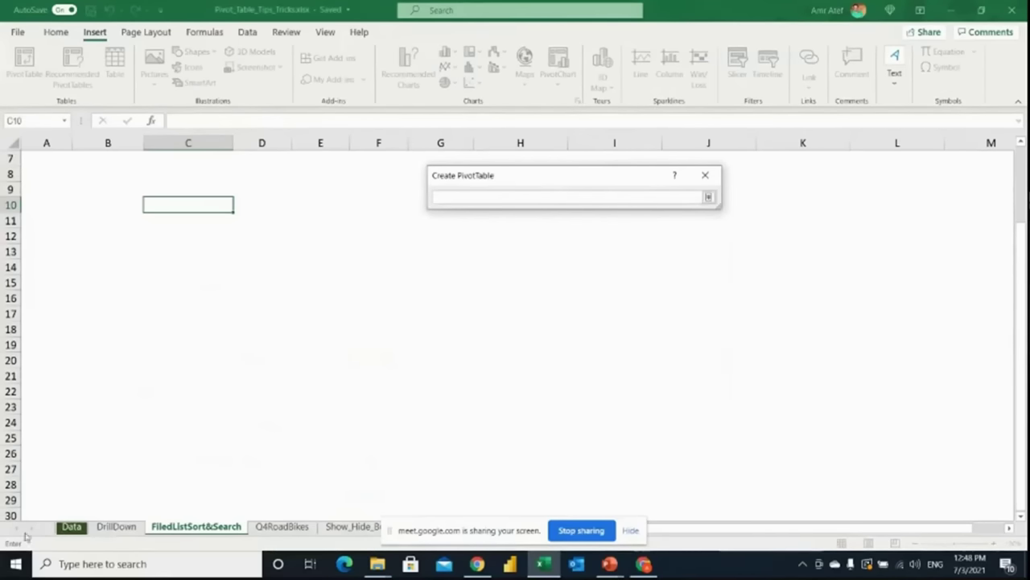
left_click(65, 529)
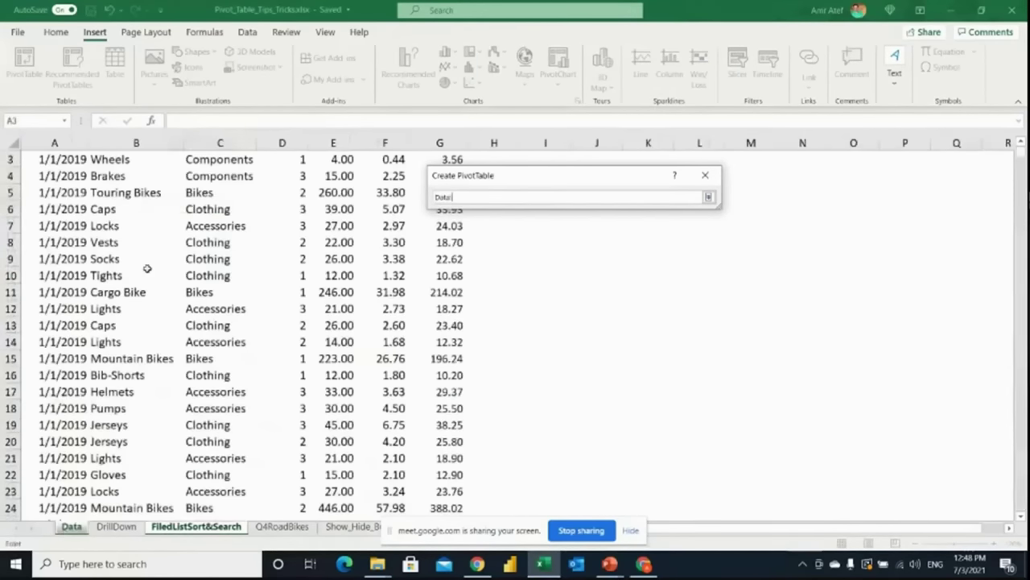
left_click(147, 272)
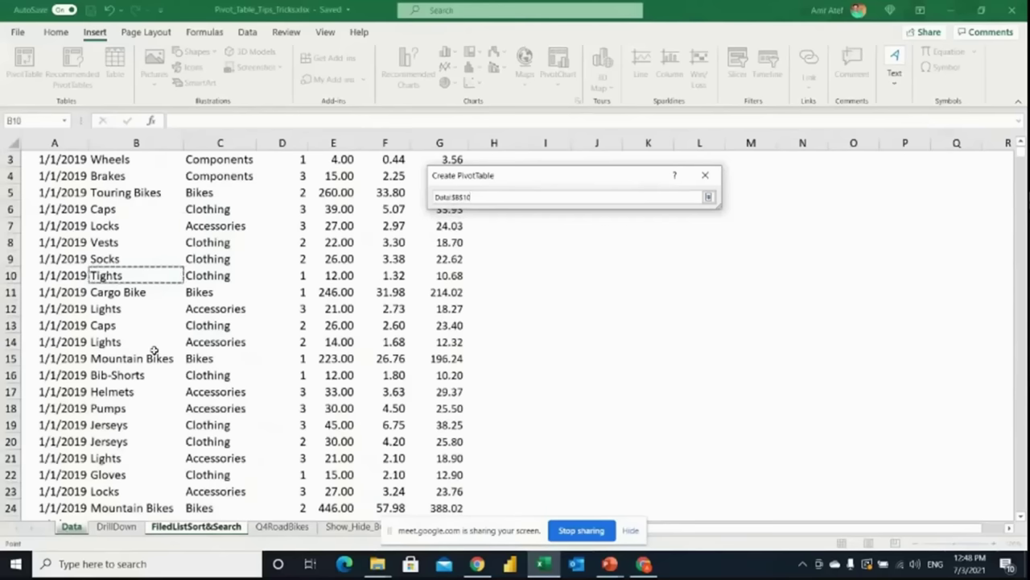
key("ctrl+a")
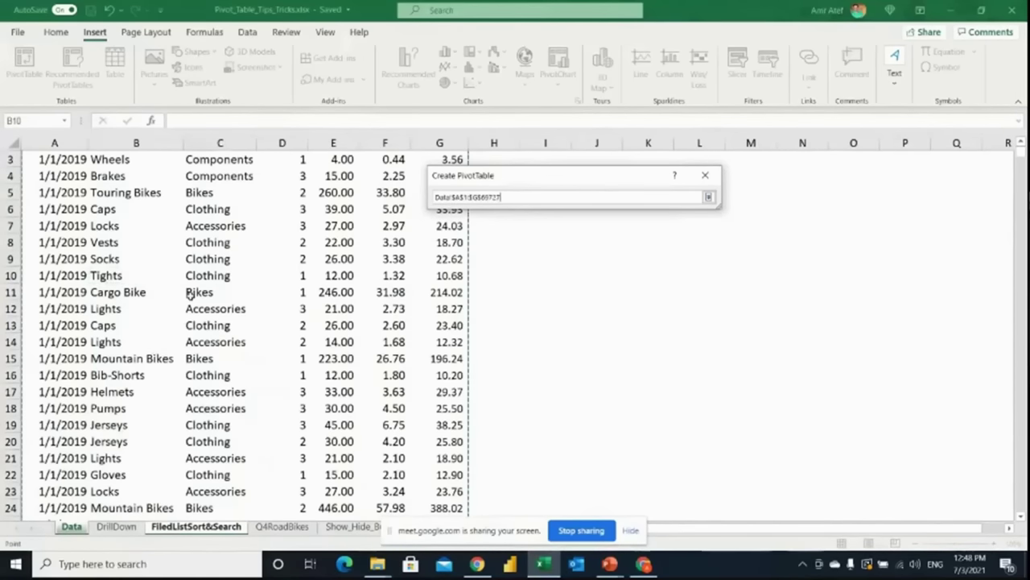
scroll(190, 295, "up", 1)
scroll(190, 295, "down", 16)
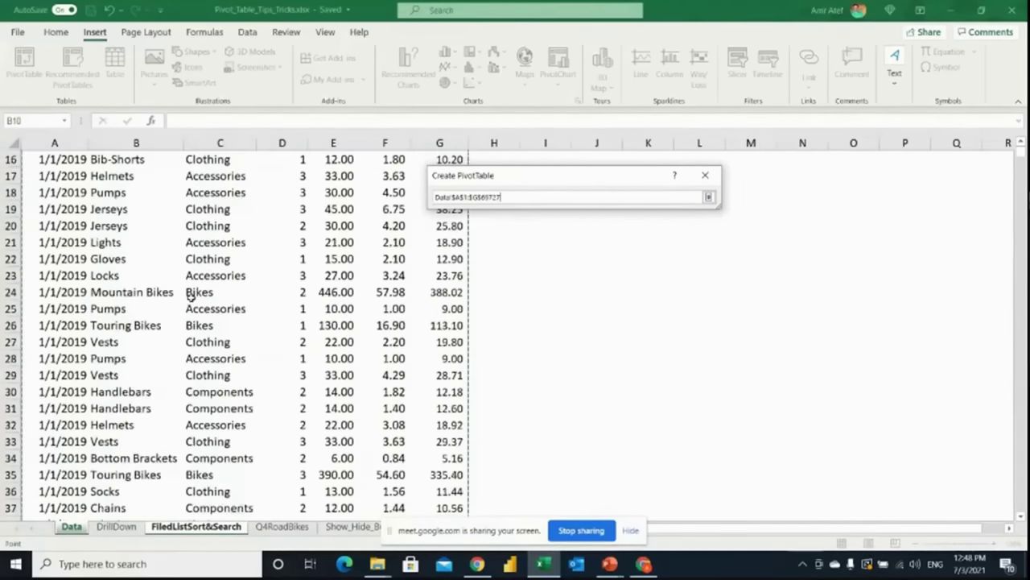
scroll(190, 295, "up", 16)
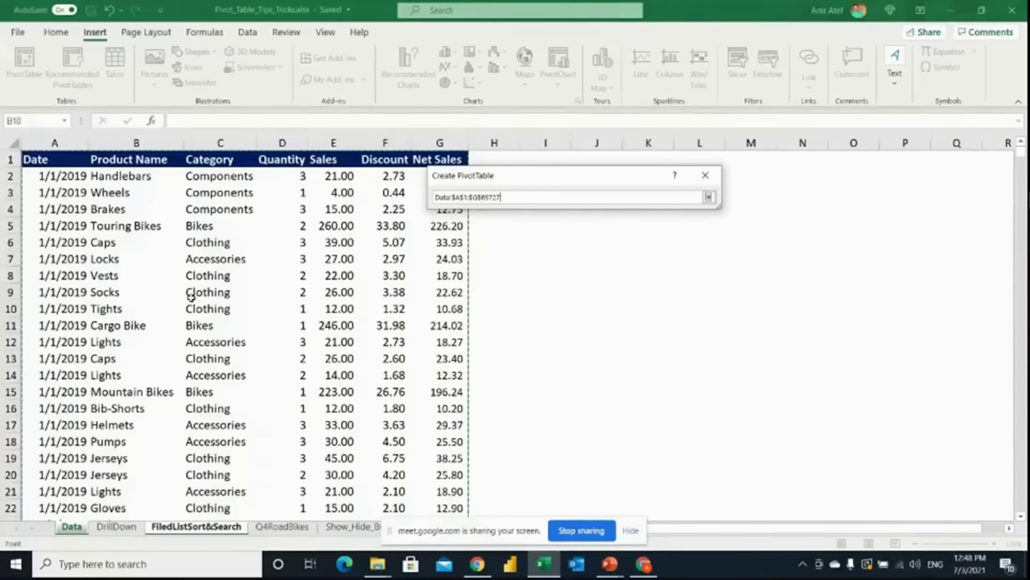
left_click(709, 196)
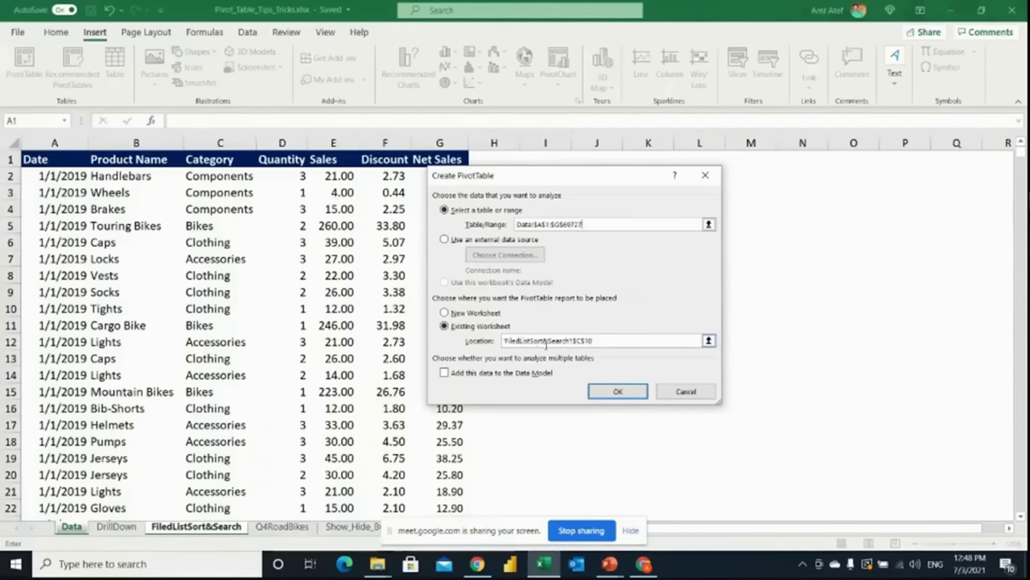
left_click(616, 391)
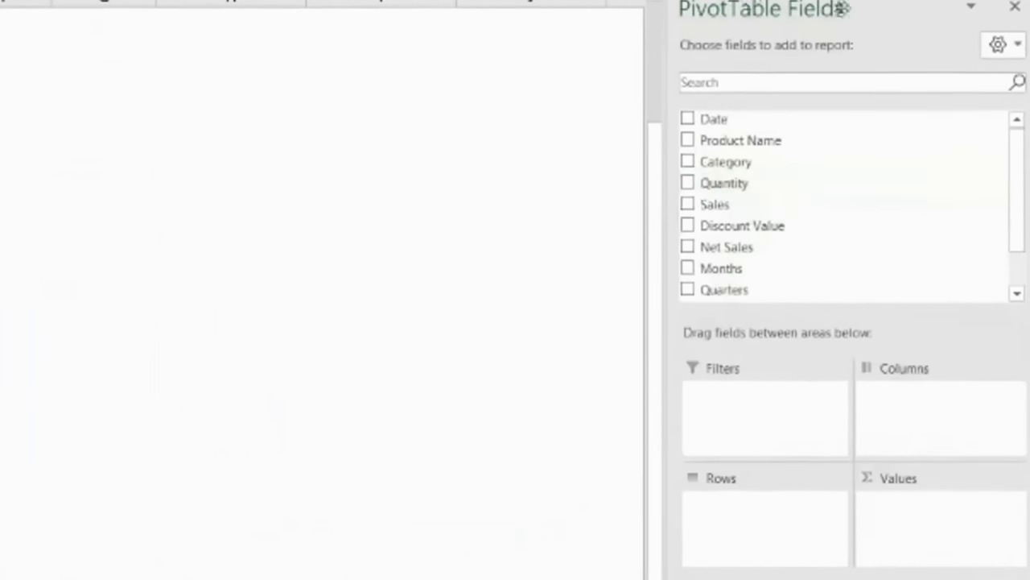
Search the field list for "q", add Quantity to the values and Quarters to the columns, and clear the search.
left_click(736, 82)
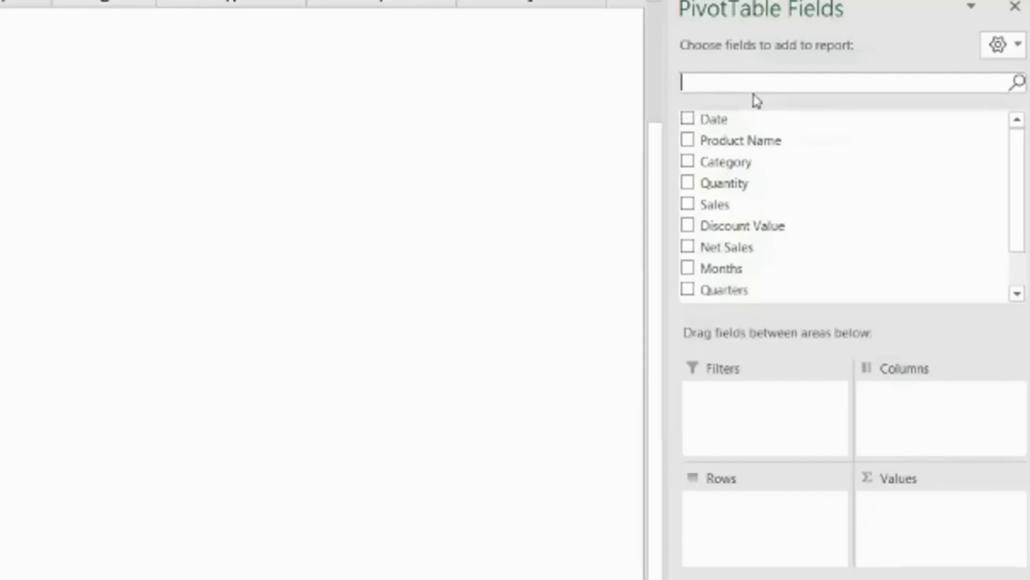
type("q")
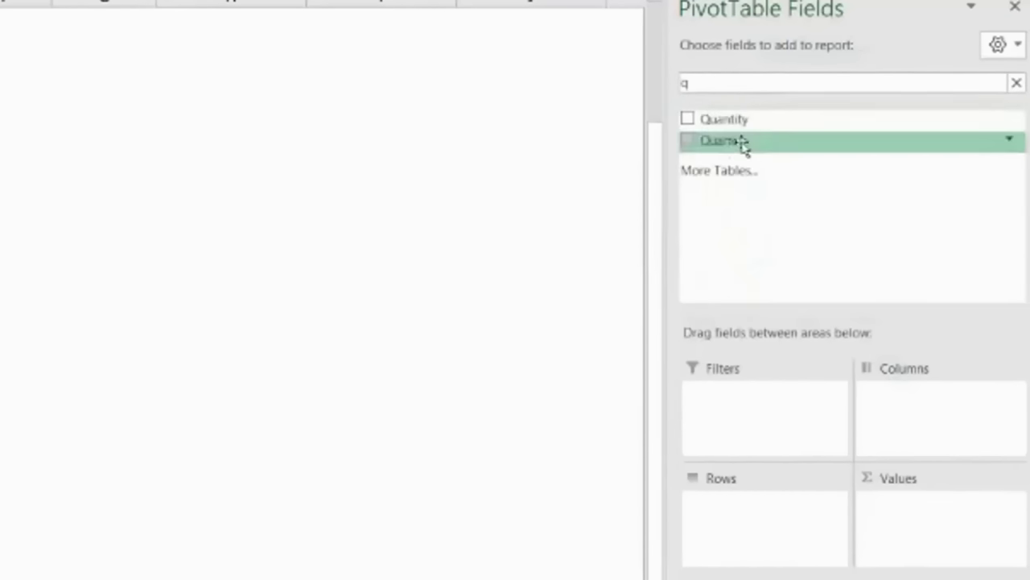
left_click_drag(763, 129, 980, 518)
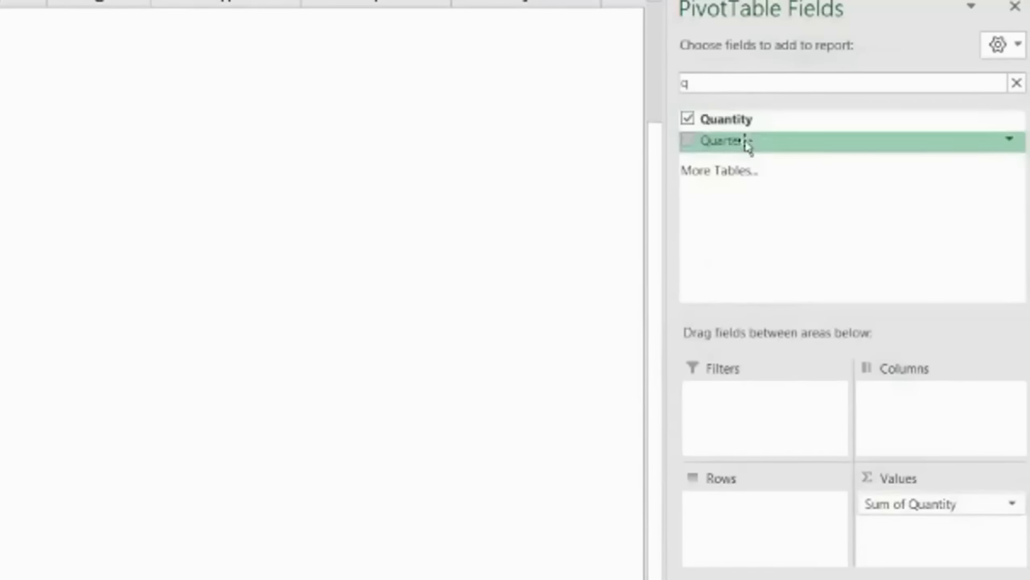
mouse_move(747, 142)
left_mouse_down()
mouse_move(997, 402)
mouse_move(1001, 427)
left_mouse_up()
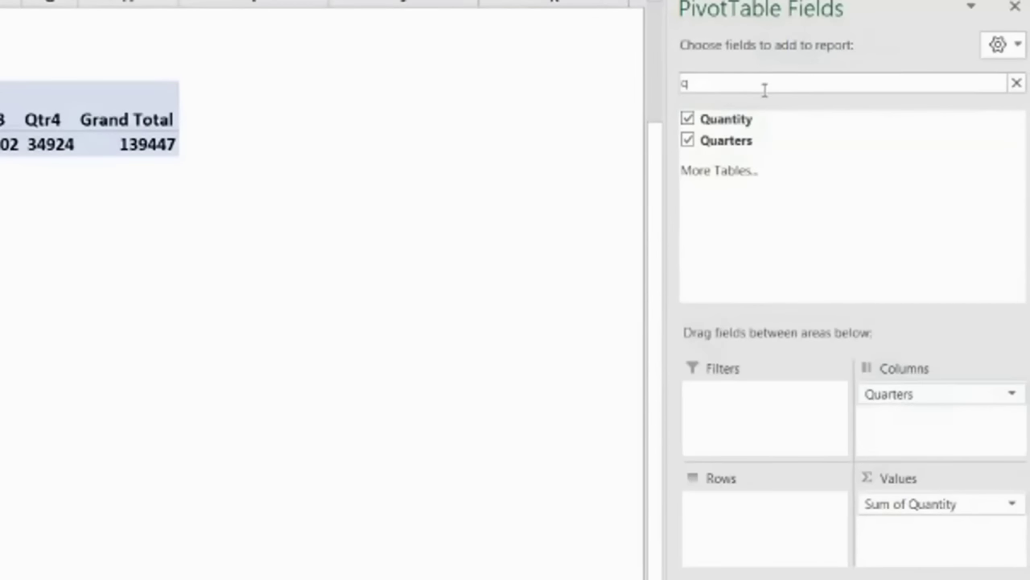
key("BackSpace")
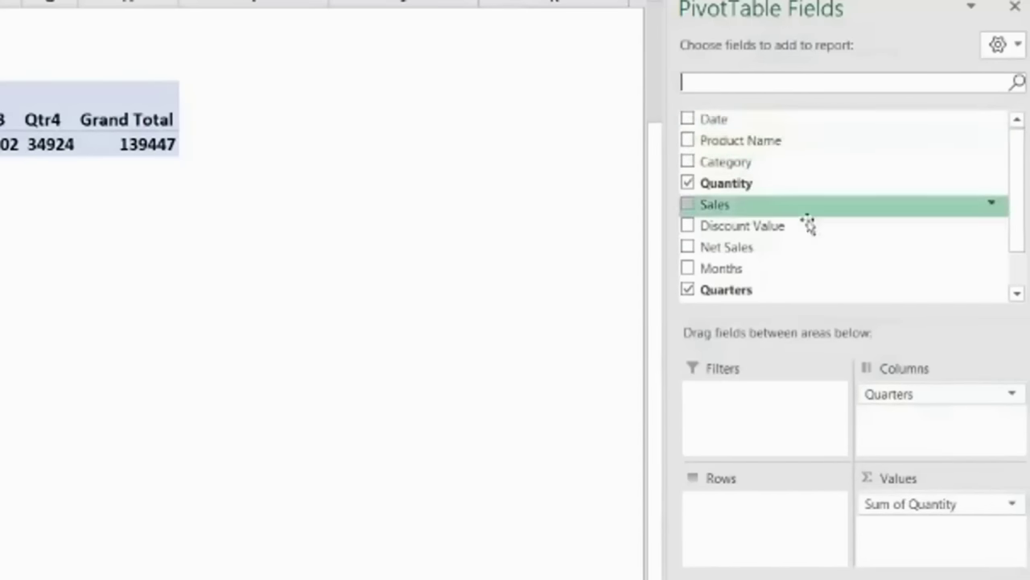
Compare the order of the PivotTable field list with the column headers on the Data sheet, up to Net Sales.
scroll(762, 290, "down", 1)
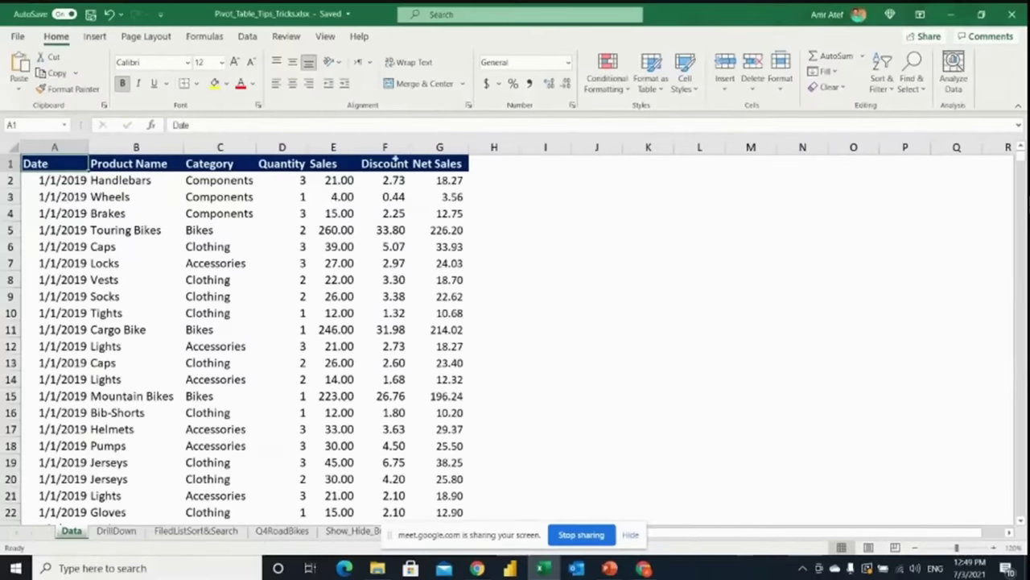
left_click(438, 164)
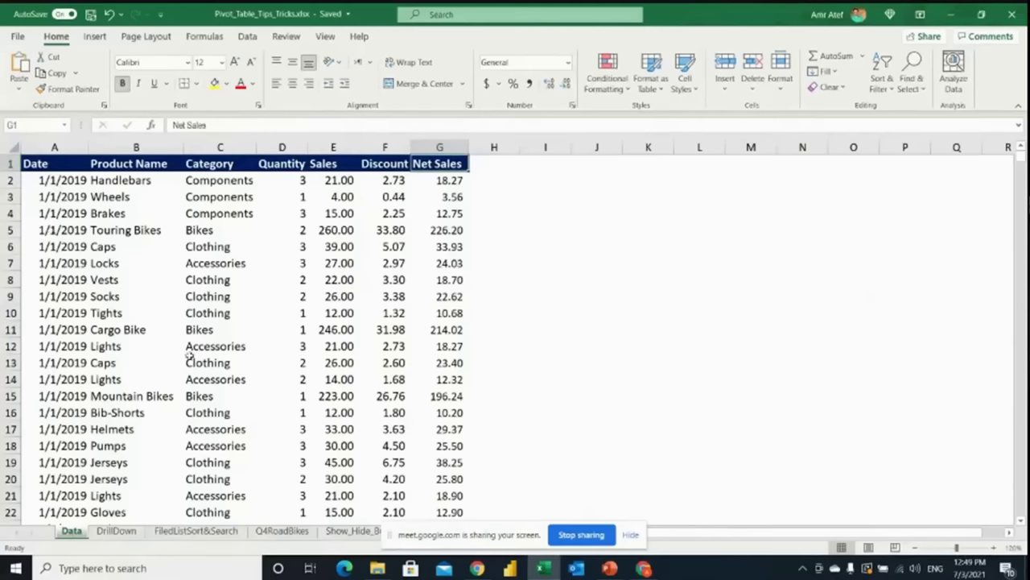
left_click(197, 531)
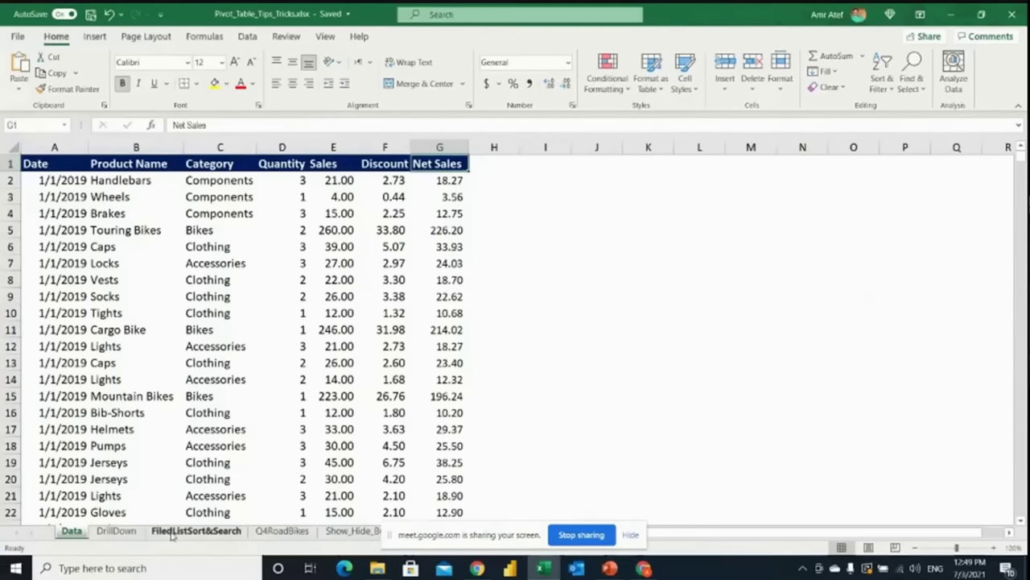
Sort the PivotTable field list from A to Z and add Category to the rows.
left_click(1006, 177)
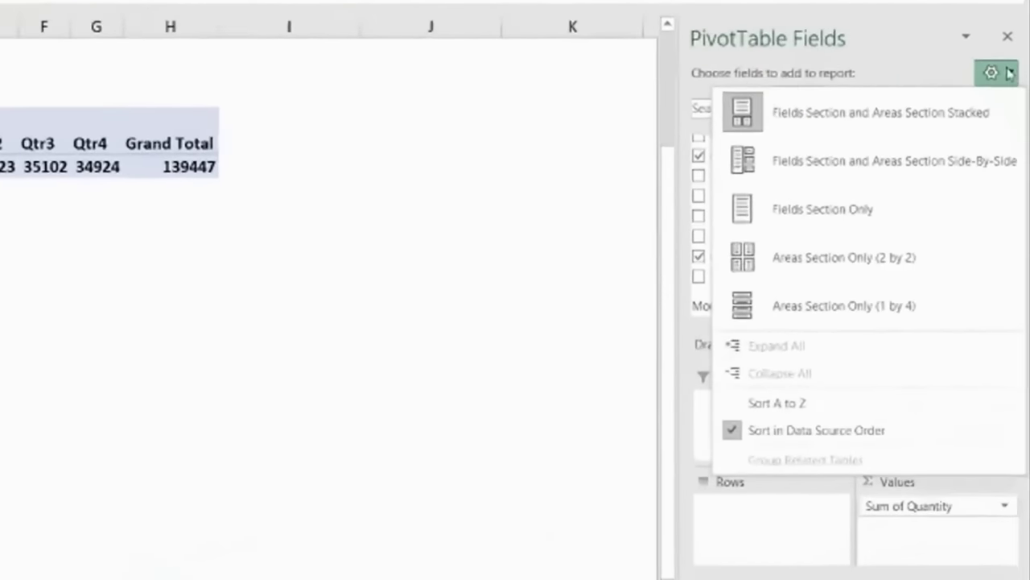
left_click(1009, 73)
left_click(1006, 73)
left_click(803, 407)
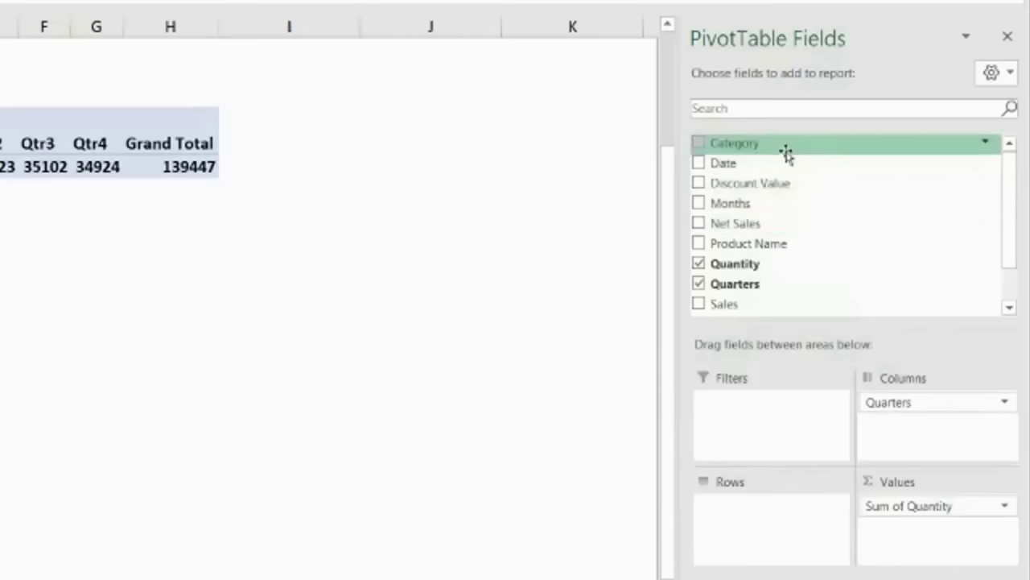
left_click_drag(787, 154, 821, 527)
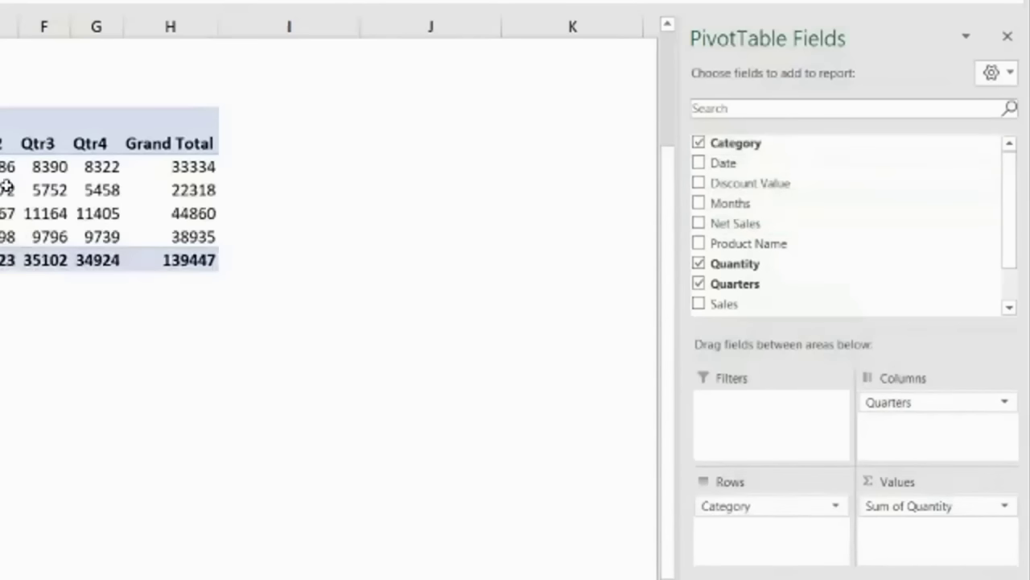
left_click(7, 188)
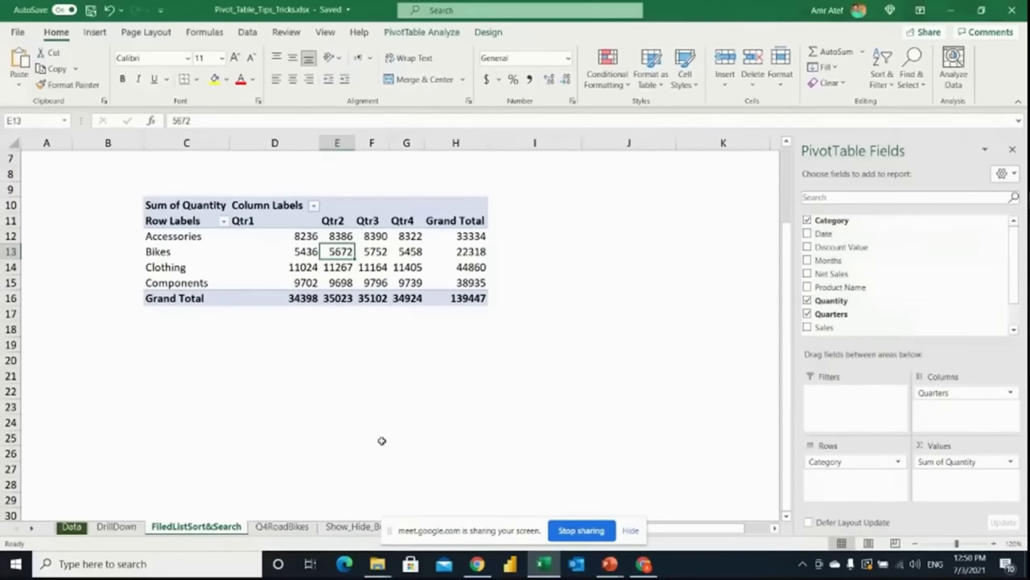
Open the Show_Hide_Buttons sheet at 120% zoom.
scroll(274, 532, "down", 2)
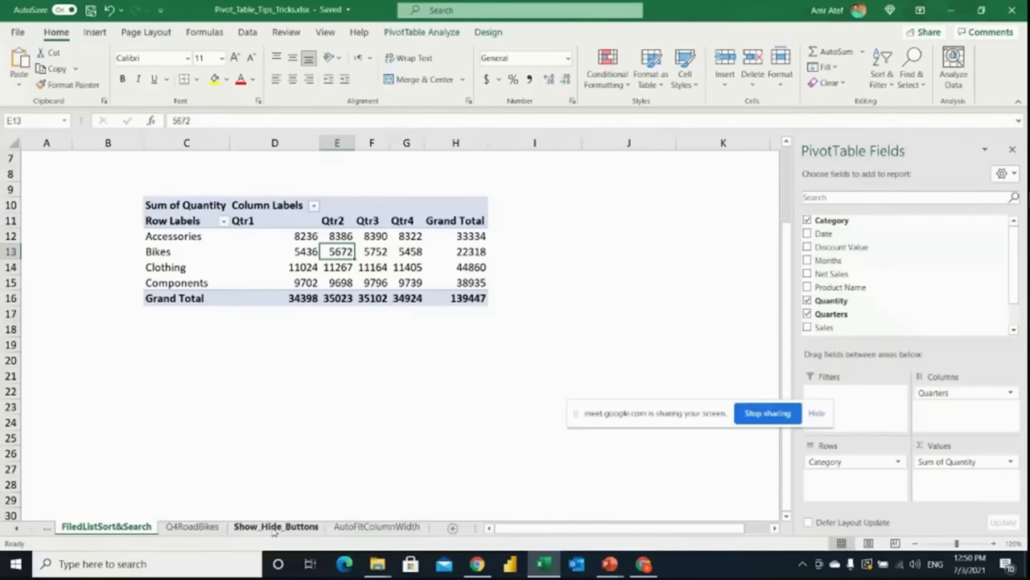
left_click(274, 527)
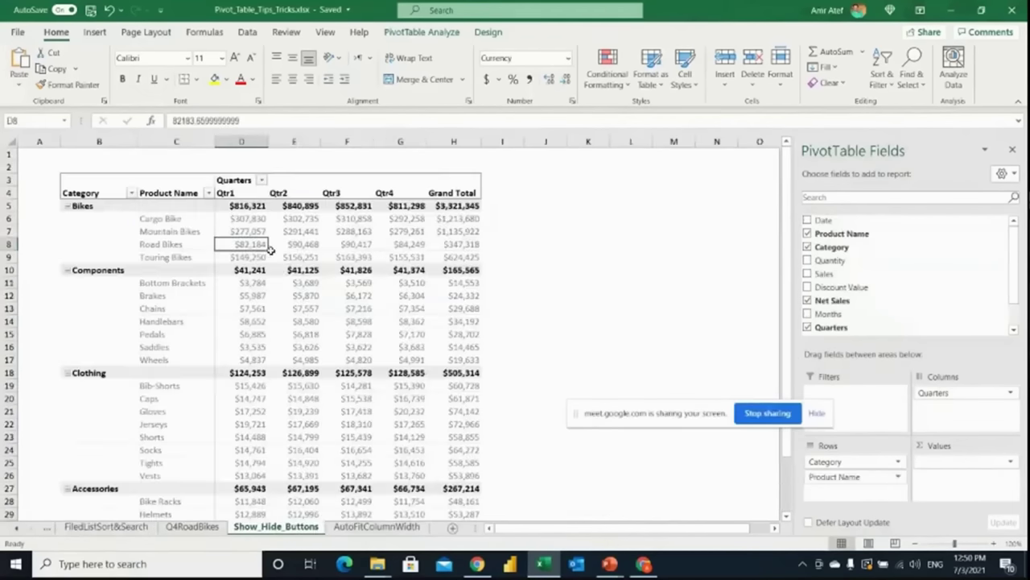
left_click(996, 544)
left_click(996, 544)
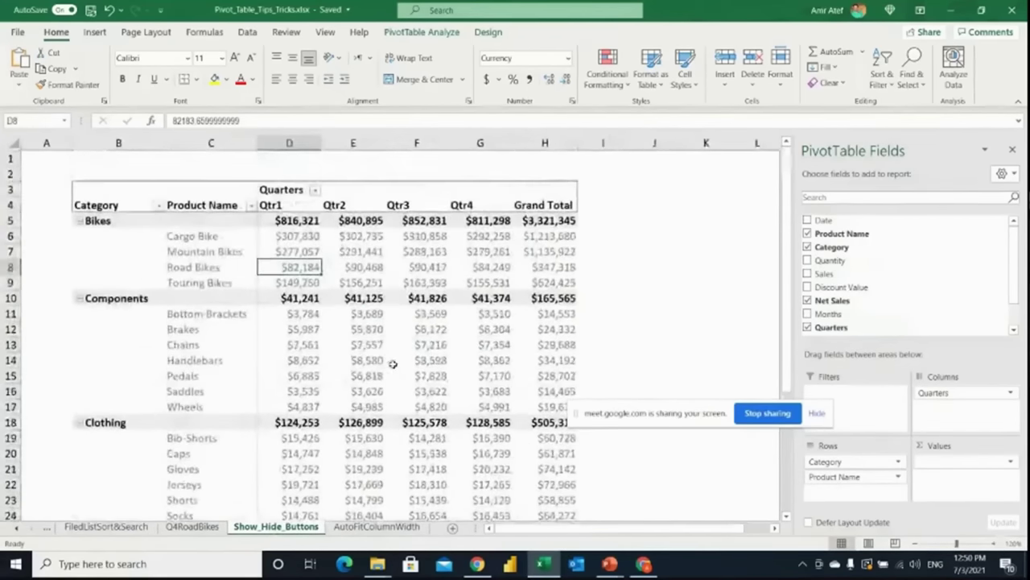
Collapse the Bikes category in the PivotTable and expand it again.
mouse_move(425, 280)
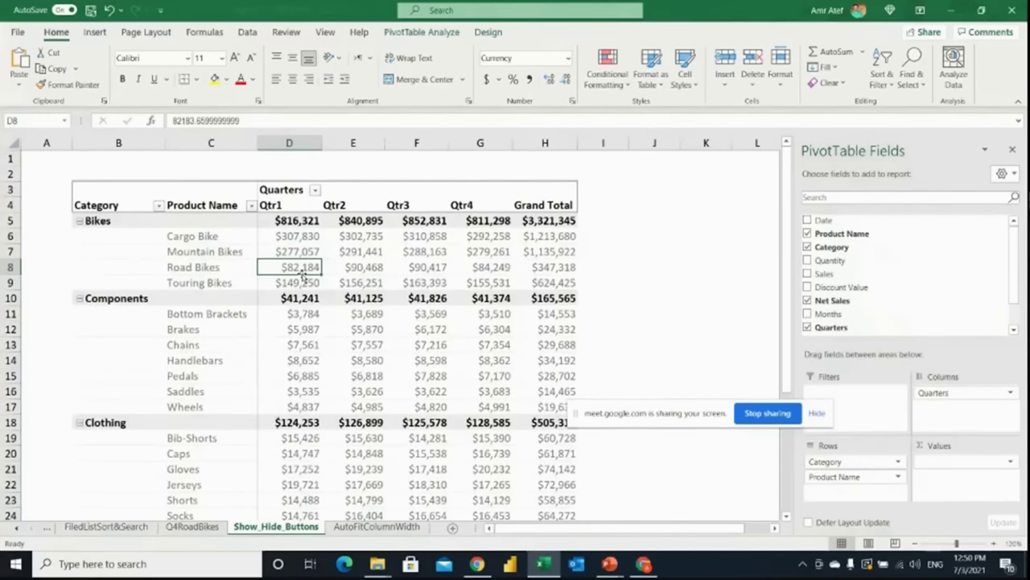
left_click(81, 222)
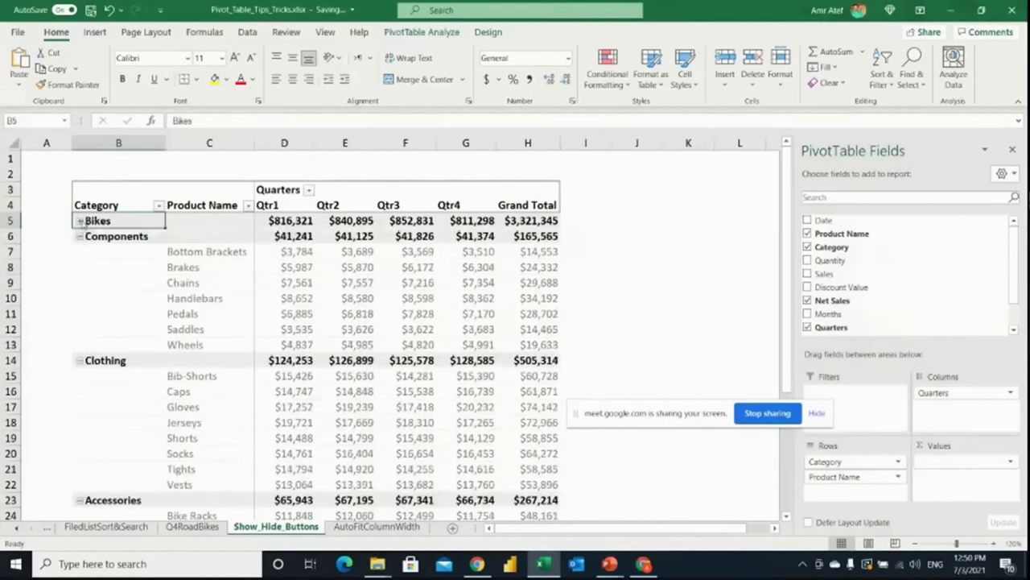
left_click(80, 220)
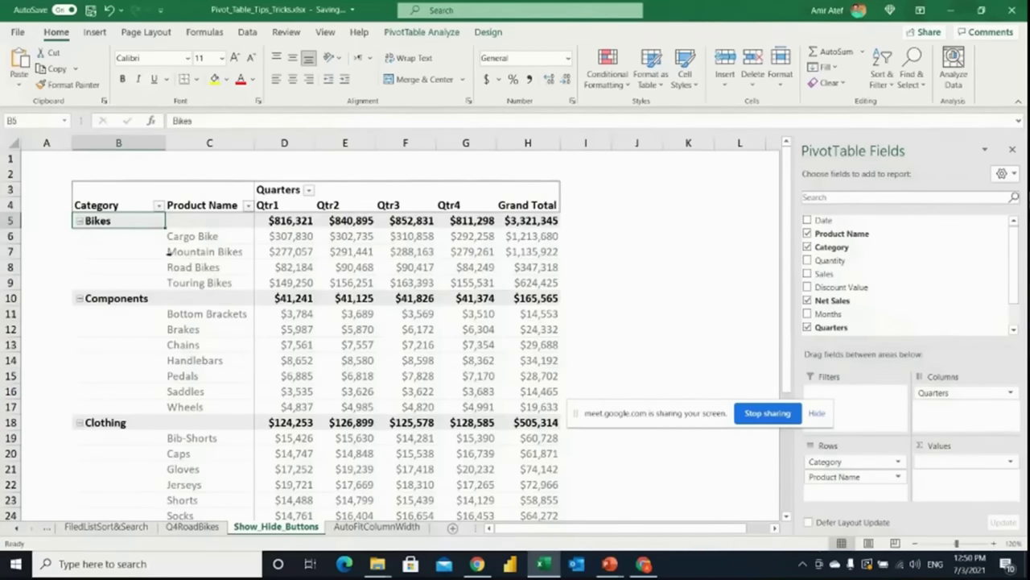
Hide the +/- expand and collapse buttons of the PivotTable on the Show_Hide_Buttons sheet.
left_click(168, 236)
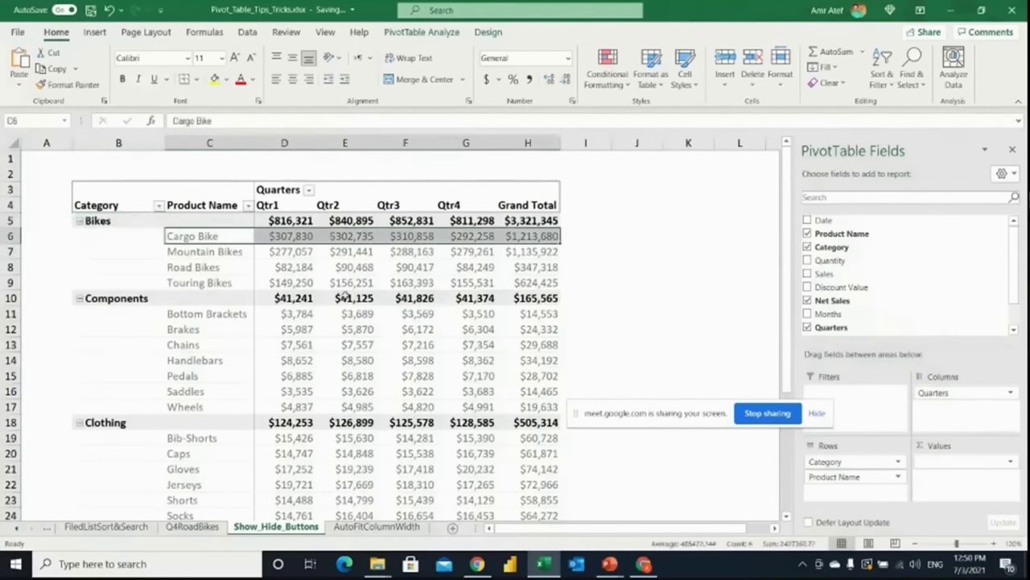
left_click(193, 248)
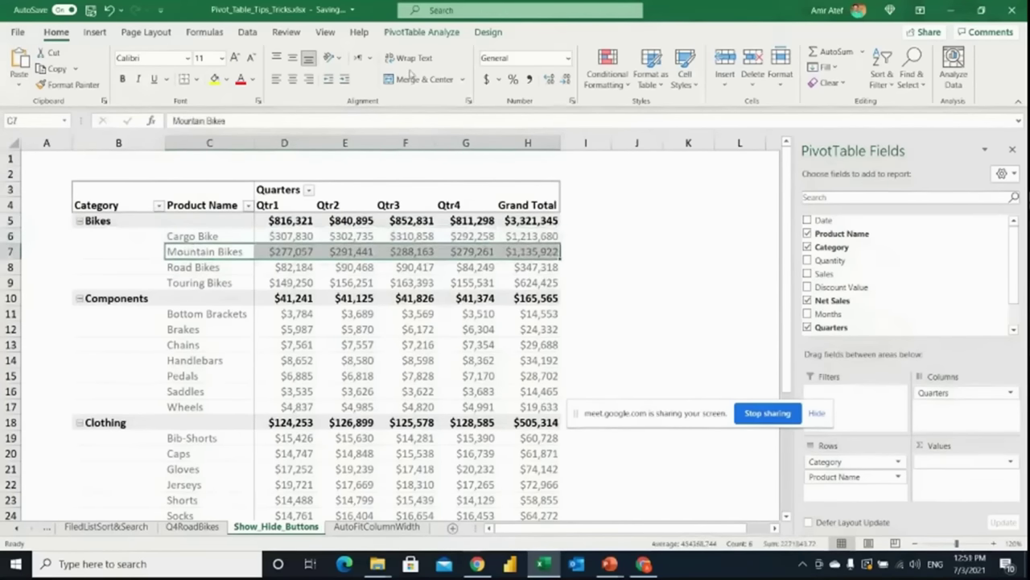
left_click(418, 32)
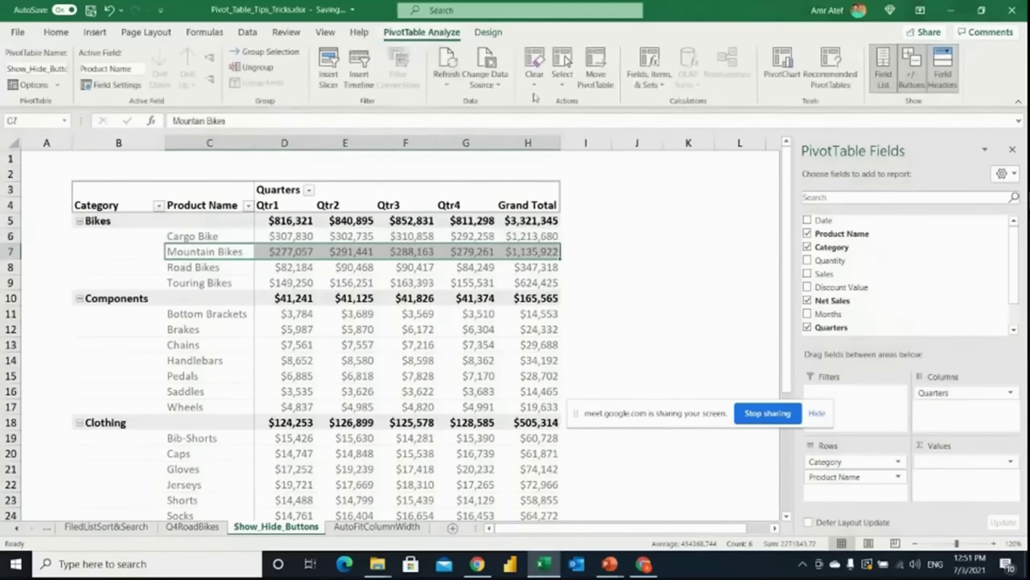
left_click(912, 76)
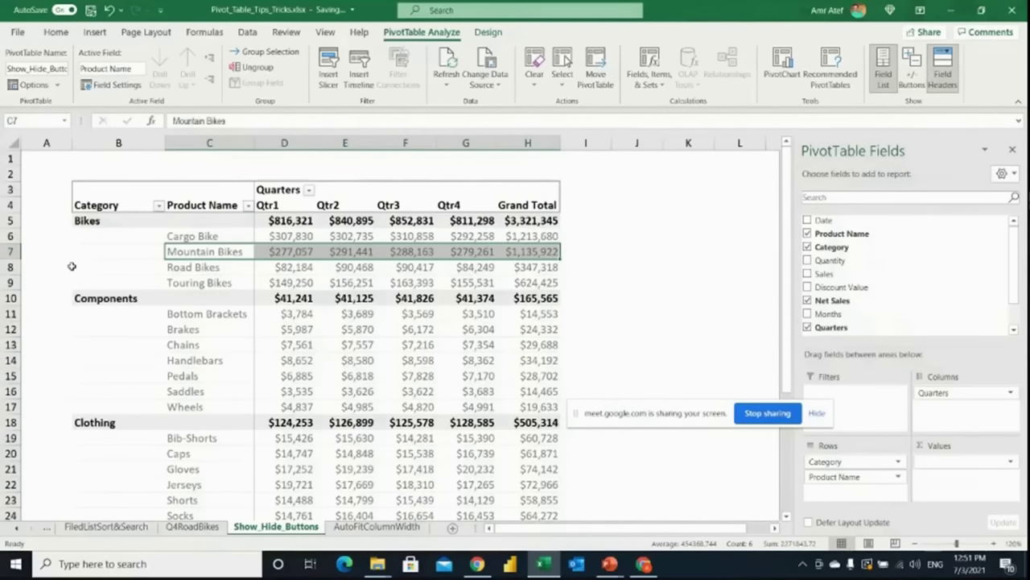
Hide the field headers of the PivotTable on the Show_Hide_Buttons sheet.
left_click(942, 77)
left_click(345, 217)
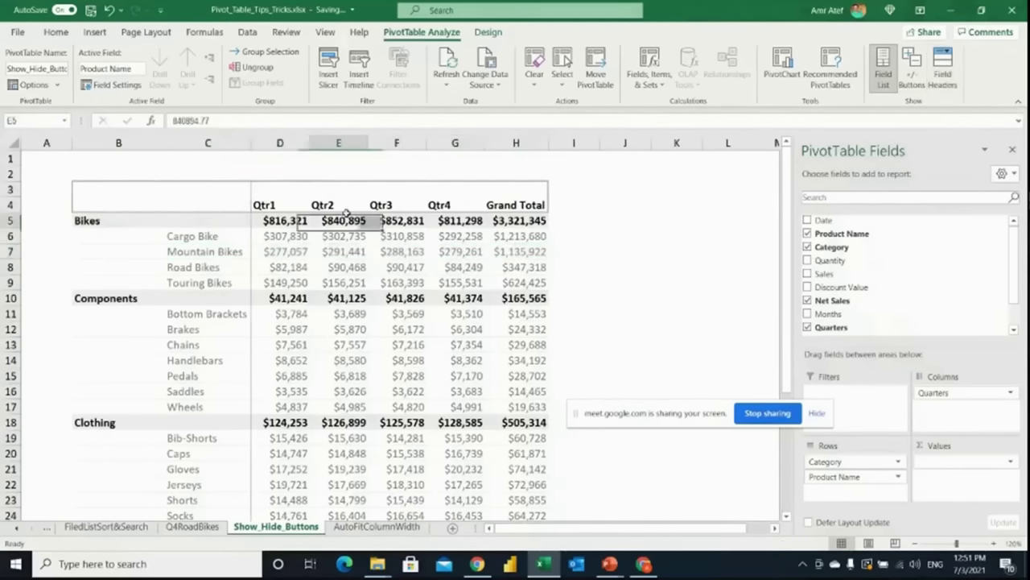
mouse_move(260, 231)
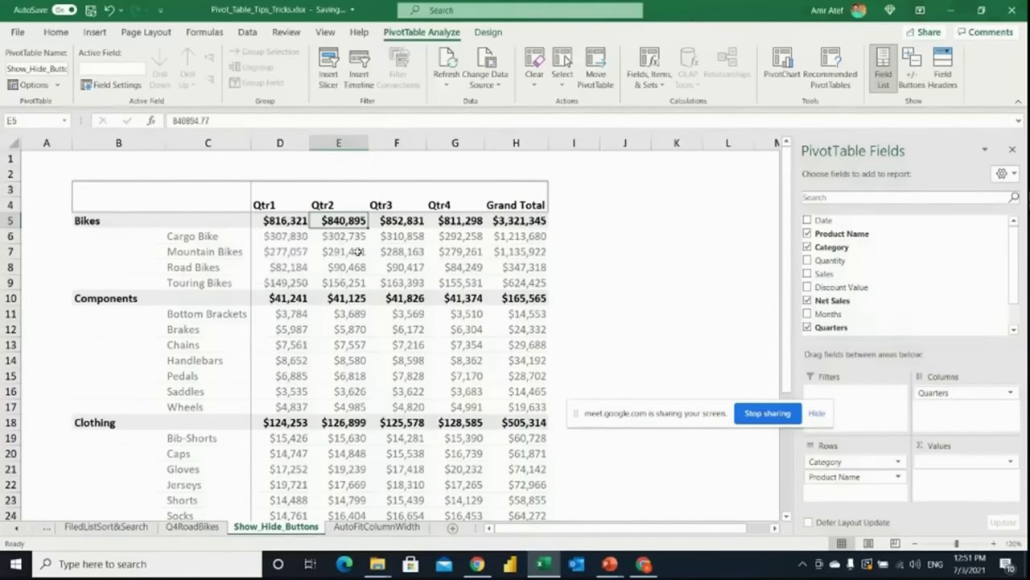
mouse_move(446, 255)
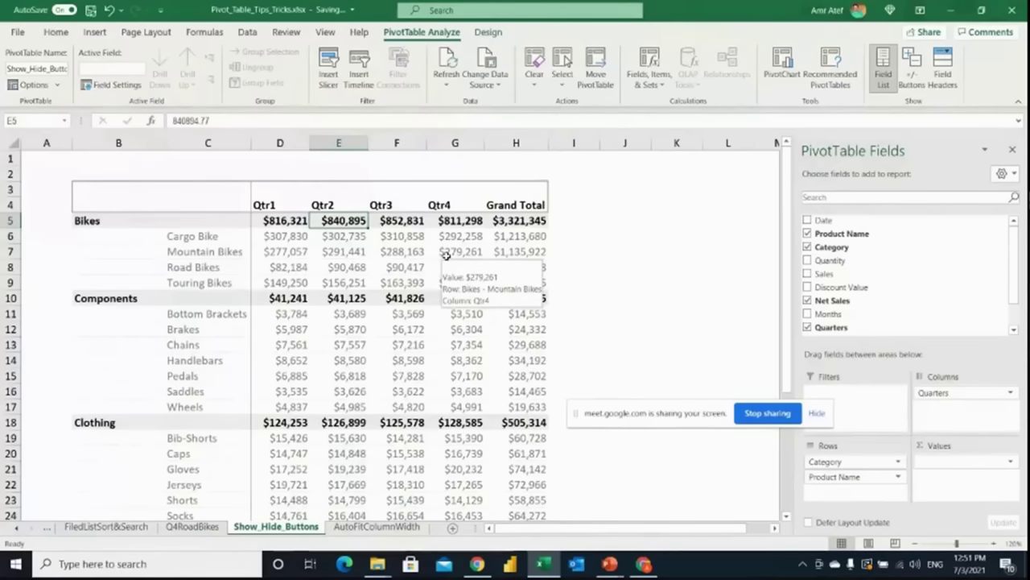
left_click(354, 252)
mouse_move(418, 376)
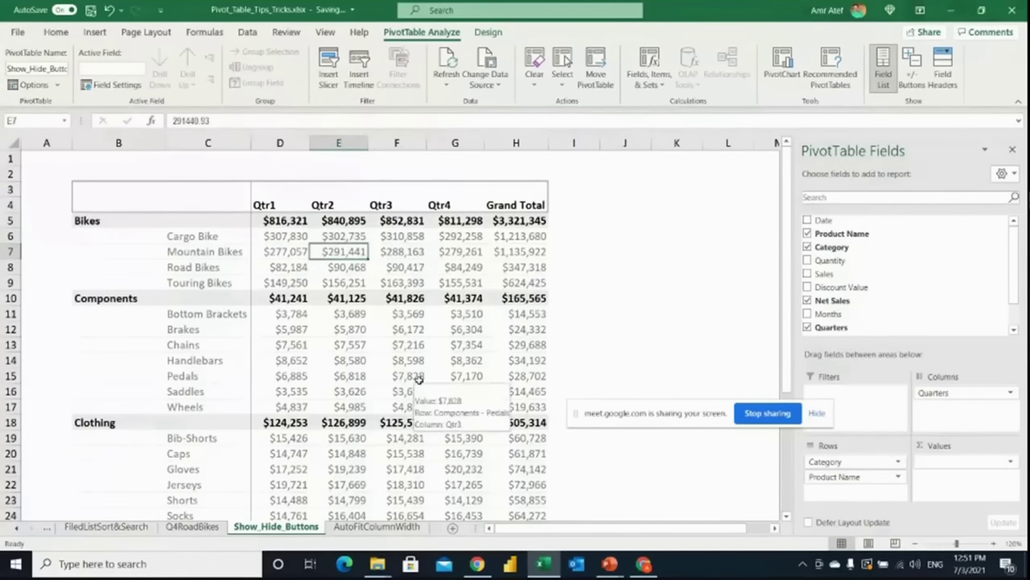
Open the AutoFitColumnWidth sheet at 120% zoom and narrow the PivotTable field list so all quarter columns fit.
left_click(386, 528)
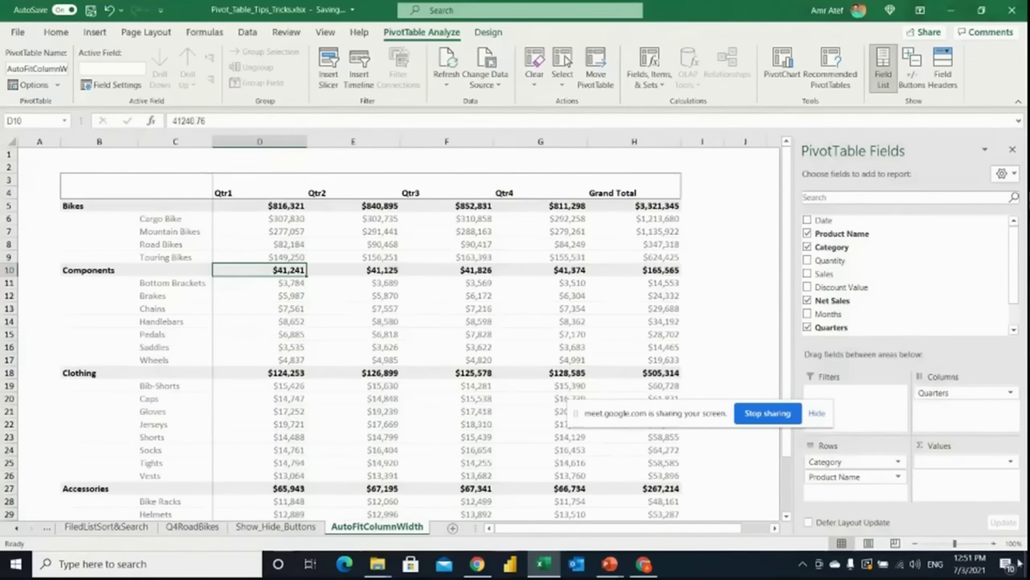
left_click(995, 544)
left_click(995, 543)
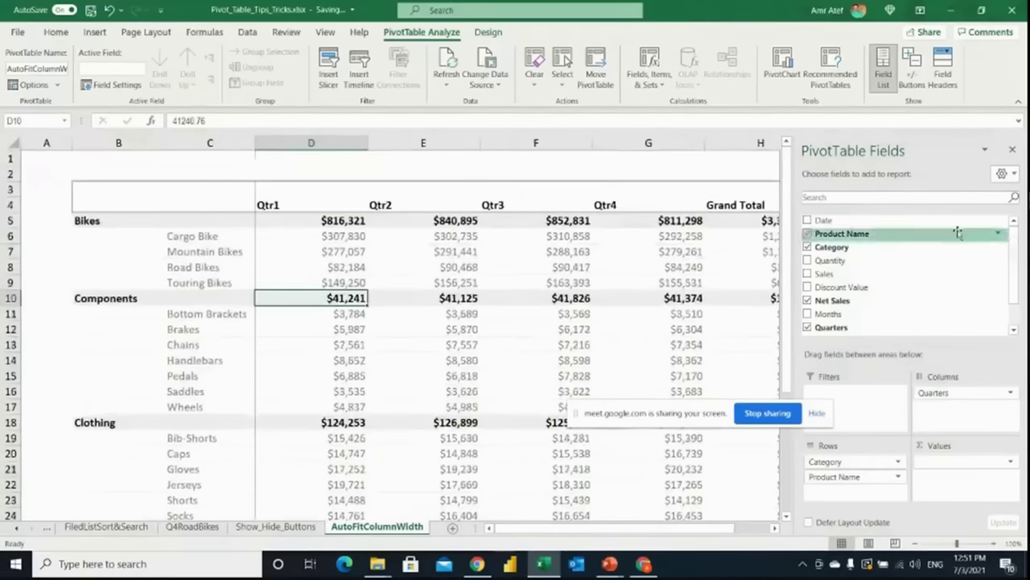
left_click_drag(795, 216, 859, 216)
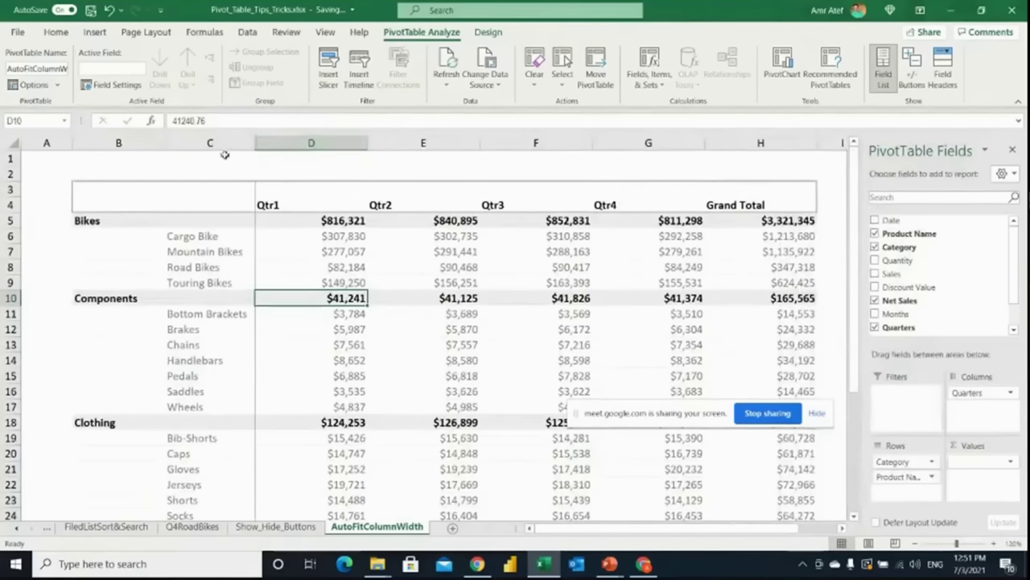
Adjust the width of columns D to H together and refresh the PivotTable to test its column autofit.
left_click_drag(261, 142, 787, 128)
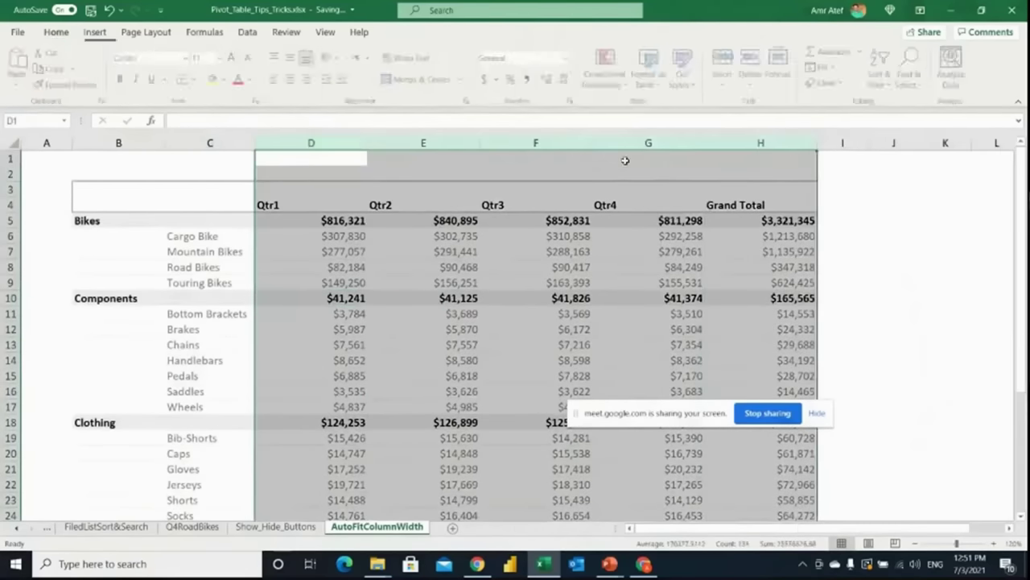
left_click_drag(366, 143, 364, 143)
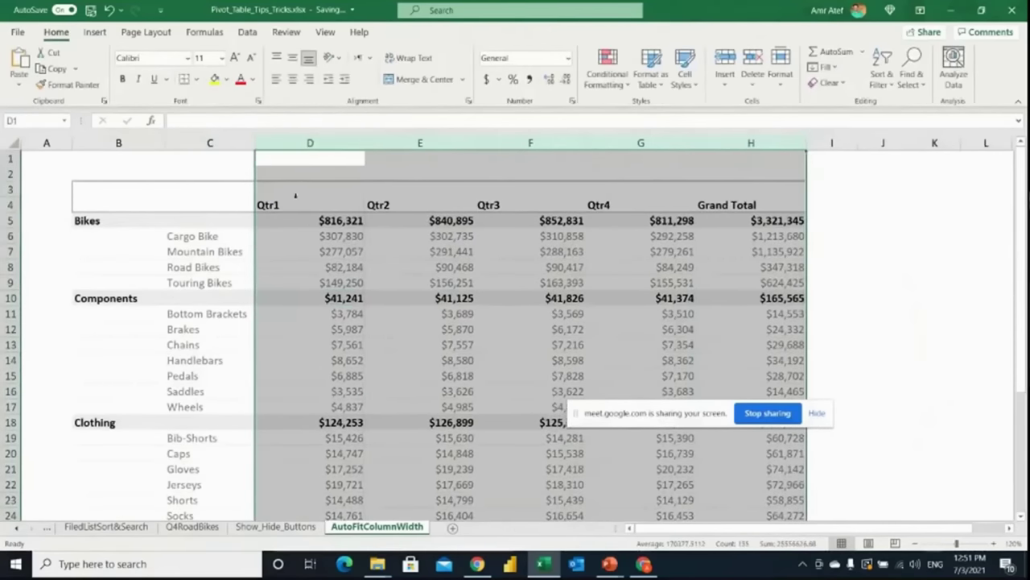
left_click(434, 266)
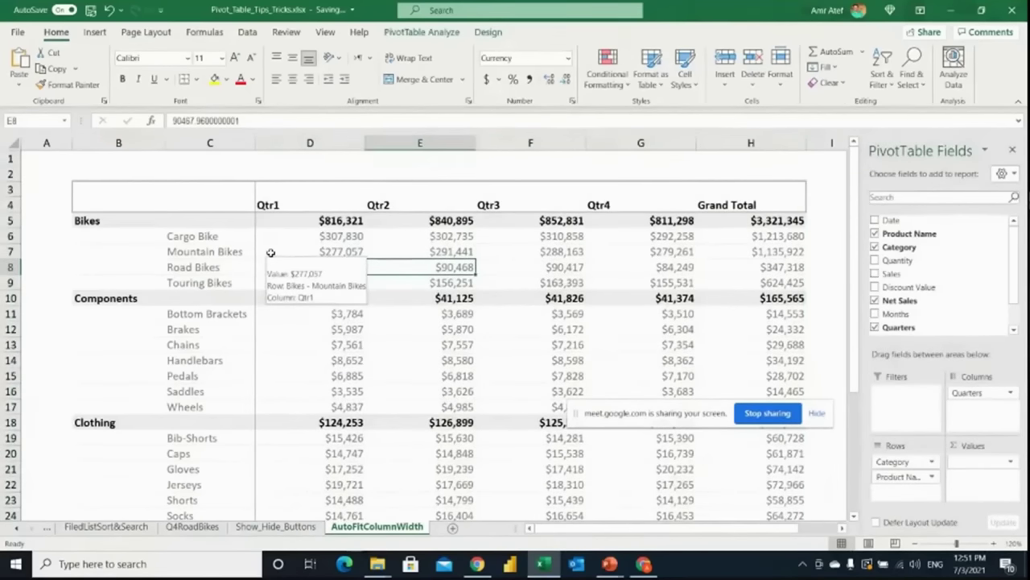
right_click(380, 254)
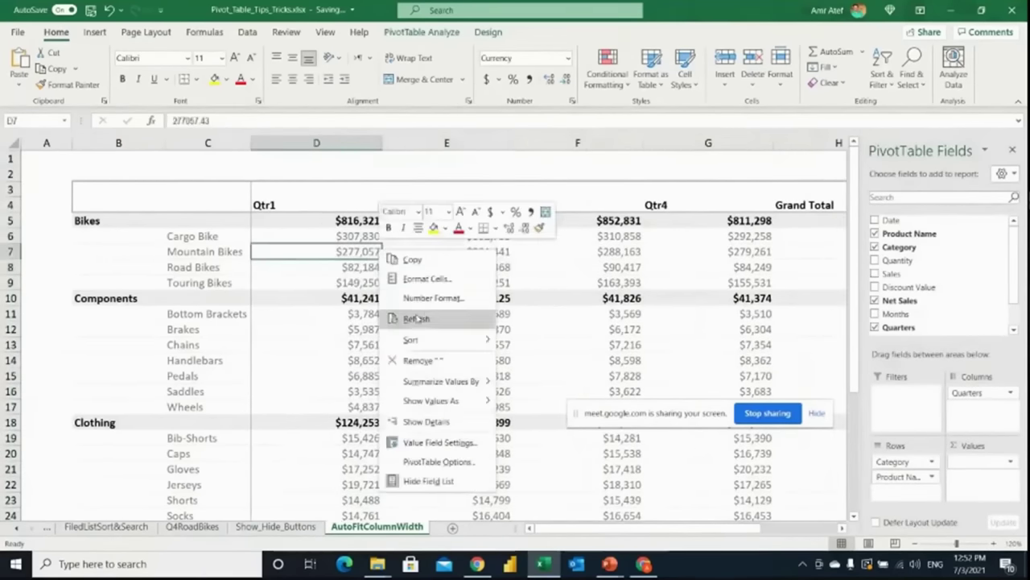
left_click(417, 315)
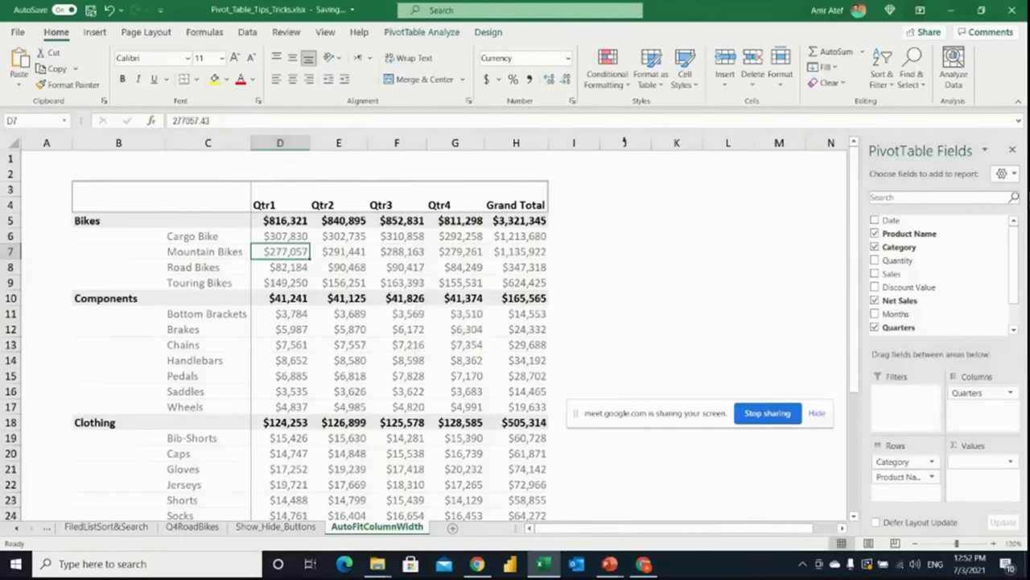
Turn off Autofit column widths on update in the options of the AutoFitColumnWidth PivotTable.
left_click(418, 34)
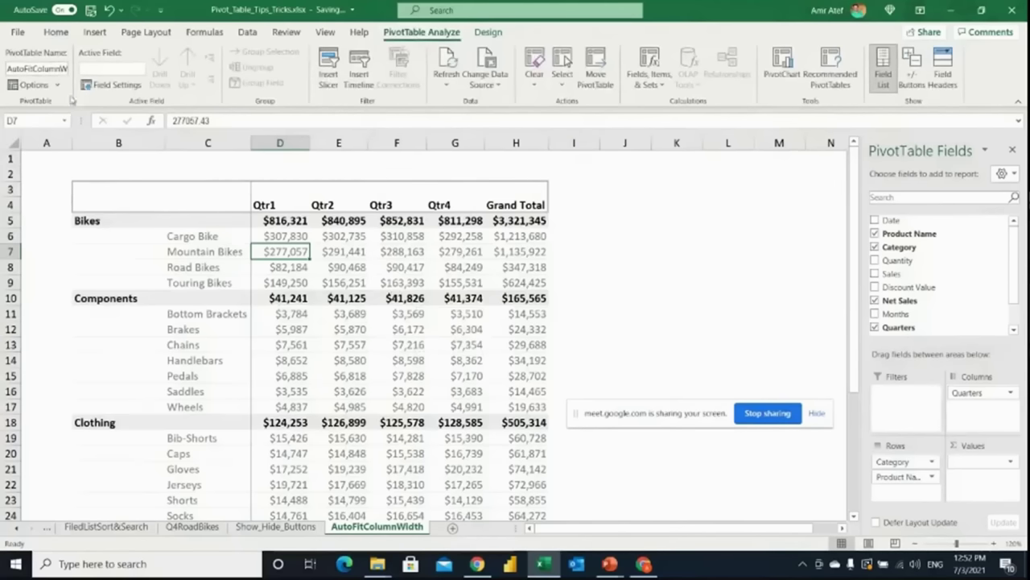
left_click(30, 85)
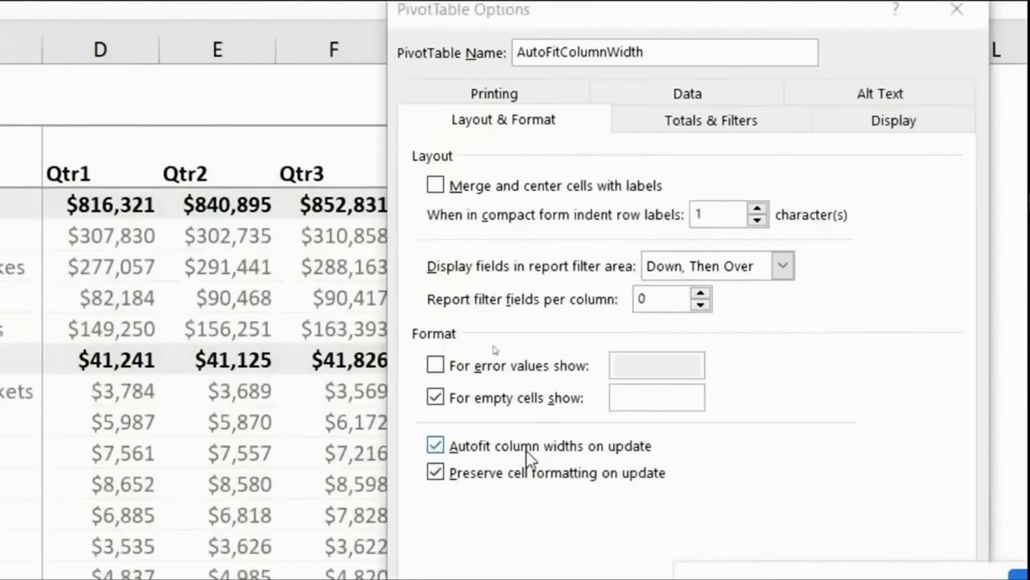
left_click(435, 446)
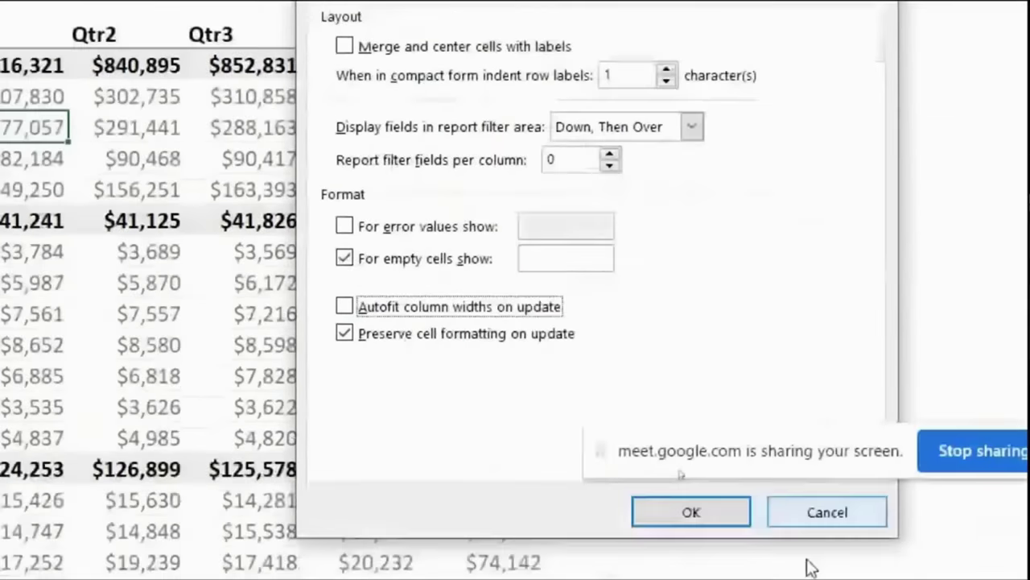
left_click(686, 512)
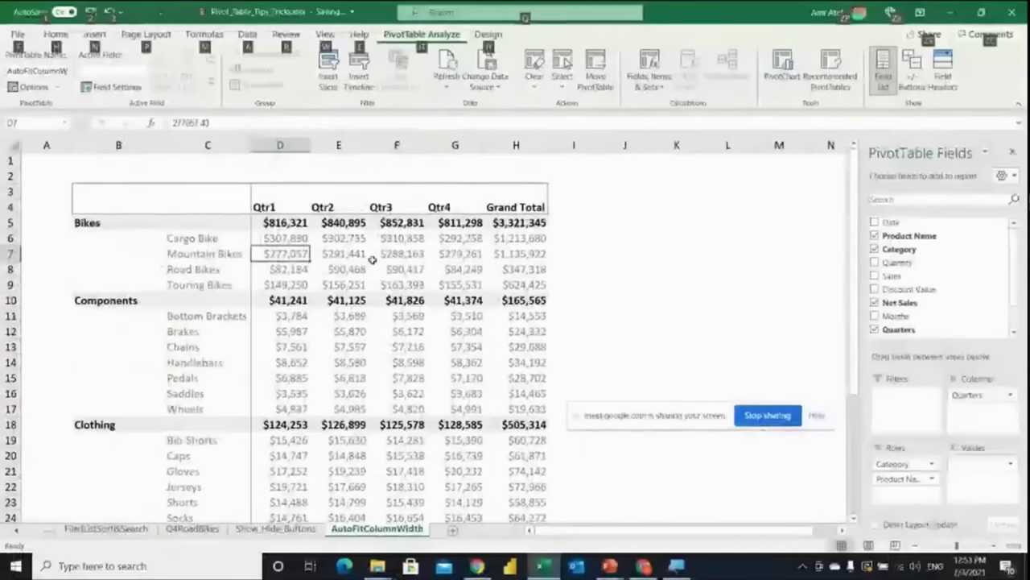
left_click(226, 100)
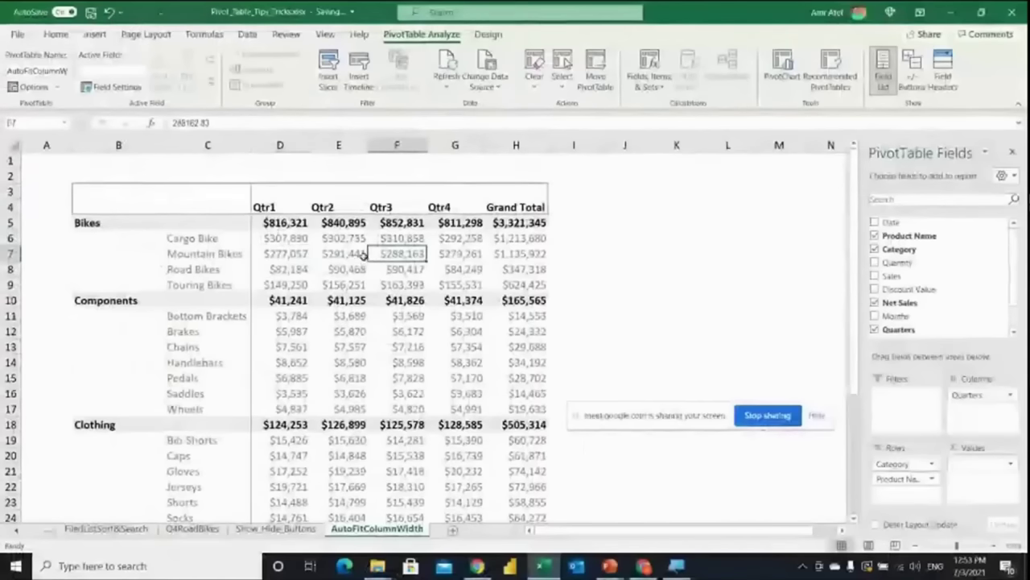
Widen columns D to H equally and refresh the PivotTable with column autofit turned off.
left_click_drag(280, 145, 642, 144)
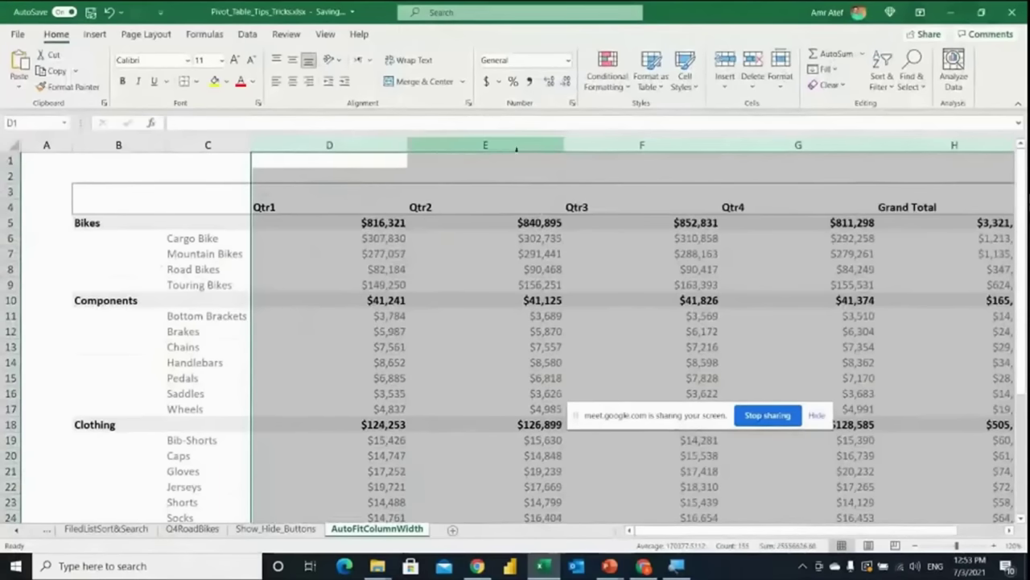
left_click_drag(407, 144, 368, 144)
right_click(335, 270)
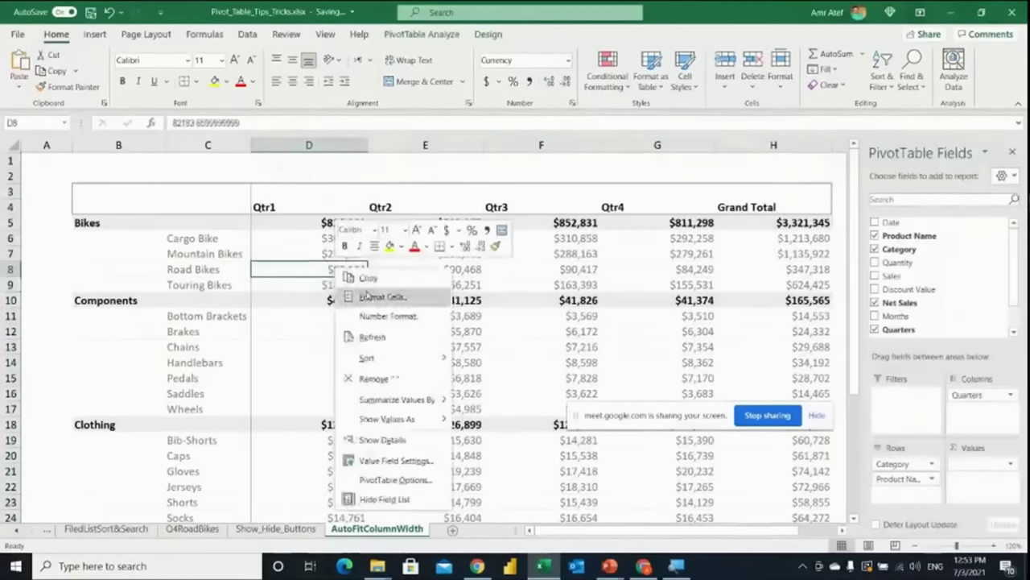
left_click(385, 341)
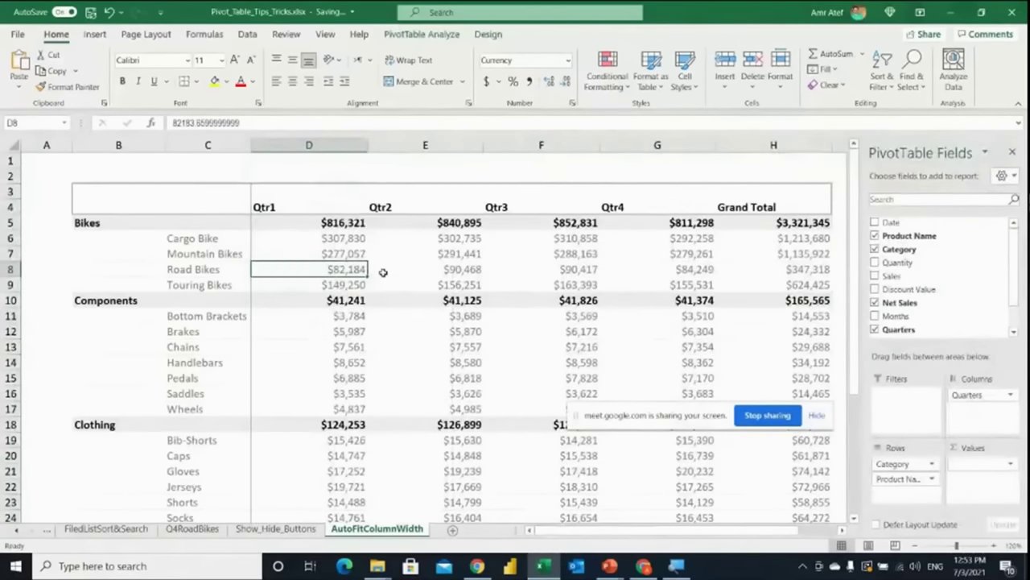